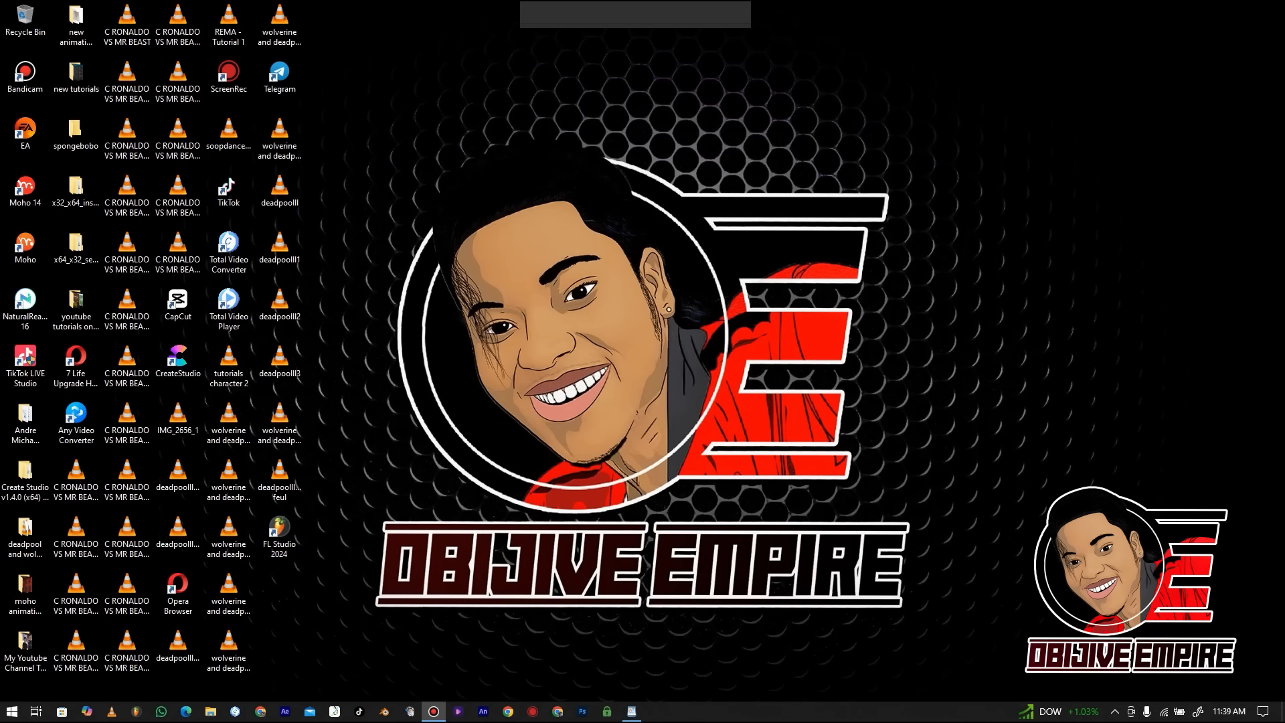
{"action": "left_click", "coordinate": [543, 182]}
{"action": "right_click", "coordinate": [511, 242]}
{"action": "left_click", "coordinate": [494, 287]}
{"action": "right_click", "coordinate": [497, 252]}
{"action": "left_click", "coordinate": [488, 287]}
{"action": "left_click", "coordinate": [485, 275]}
{"action": "left_click", "coordinate": [482, 316]}
{"action": "right_click", "coordinate": [484, 282]}
{"action": "left_click", "coordinate": [486, 320]}
{"action": "right_click", "coordinate": [483, 295]}
{"action": "left_click", "coordinate": [468, 324]}
{"action": "right_click", "coordinate": [476, 286]}
{"action": "left_click", "coordinate": [471, 329]}
{"action": "right_click", "coordinate": [474, 293]}
{"action": "left_click", "coordinate": [468, 331]}
{"action": "right_click", "coordinate": [483, 277]}
{"action": "left_click", "coordinate": [482, 317]}
{"action": "right_click", "coordinate": [480, 284]}
{"action": "left_click", "coordinate": [472, 324]}
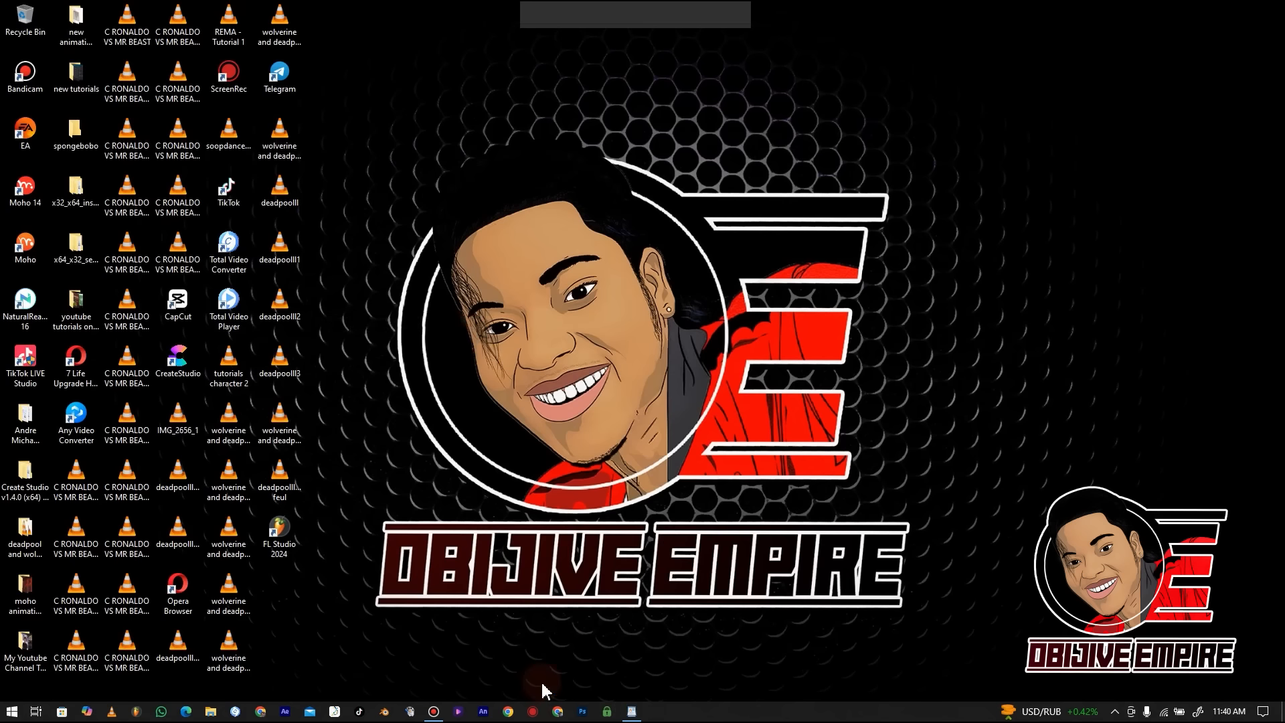
Launch Adobe Animate and create a new 1920 × 1080 document
{"action": "left_click", "coordinate": [474, 714]}
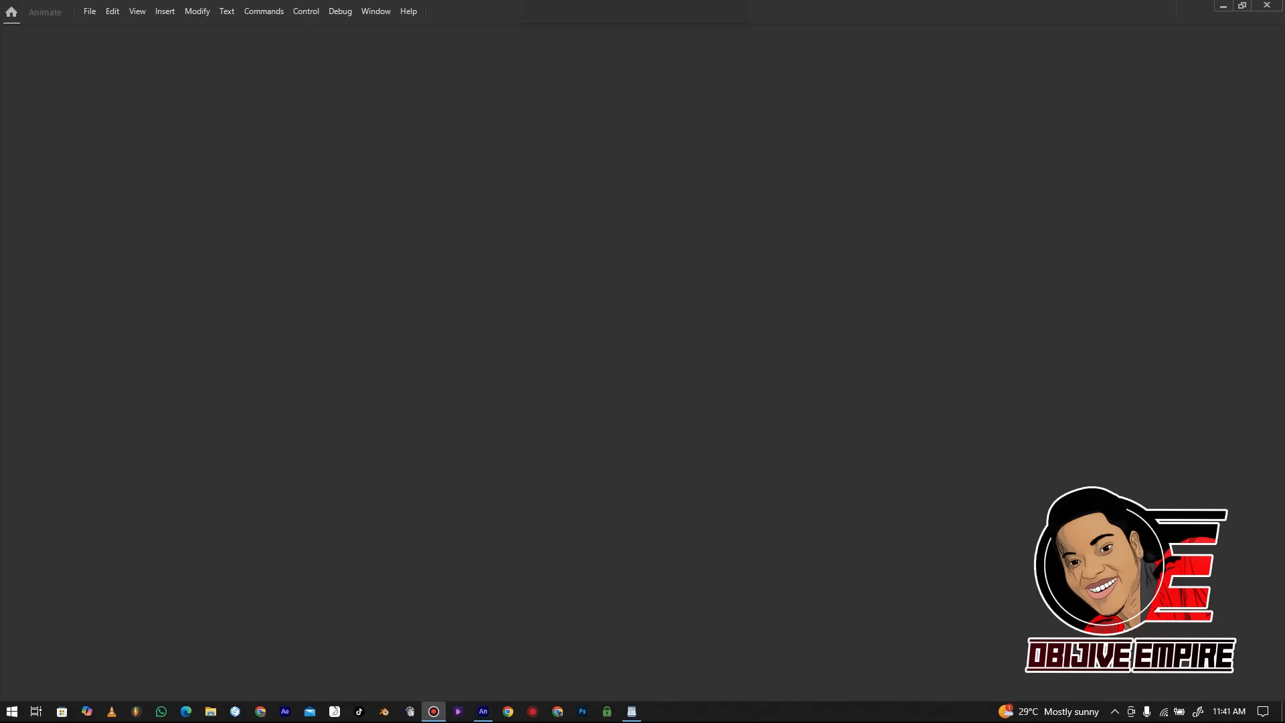
{"action": "left_click", "coordinate": [91, 13]}
{"action": "left_click", "coordinate": [177, 28]}
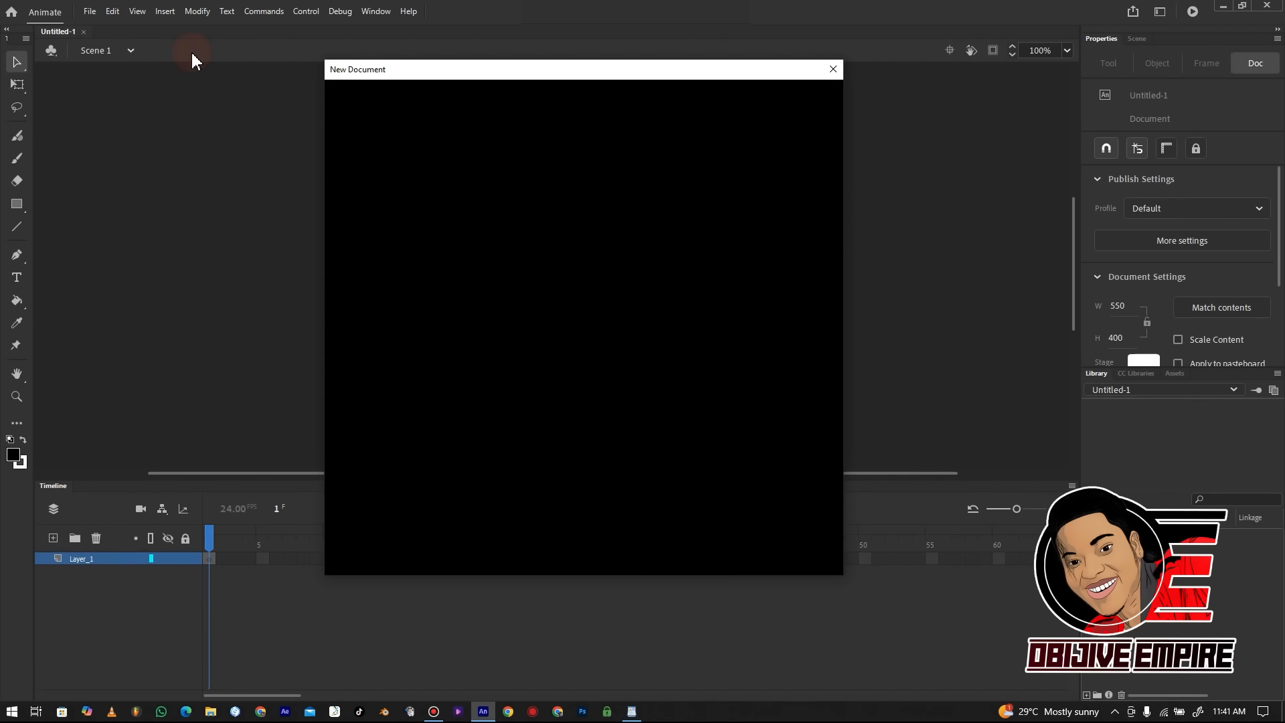
Fit the whole stage in view at 50% zoom and reduce the timeline's height to give it more room
{"action": "key", "text": "ctrl+minus"}
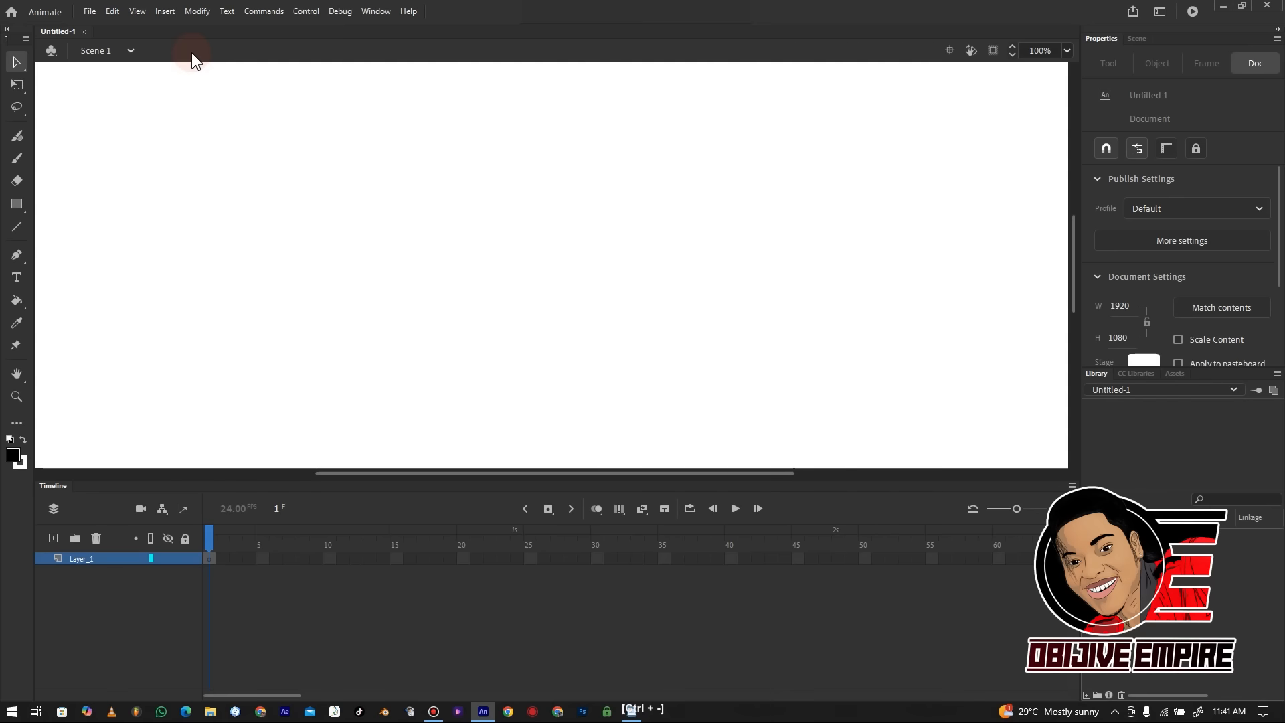
{"action": "key", "text": "ctrl+minus"}
{"action": "key", "text": "ctrl+equal"}
{"action": "mouse_move", "coordinate": [809, 492]}
{"action": "left_mouse_down"}
{"action": "mouse_move", "coordinate": [809, 481]}
{"action": "mouse_move", "coordinate": [811, 516]}
{"action": "left_mouse_up"}
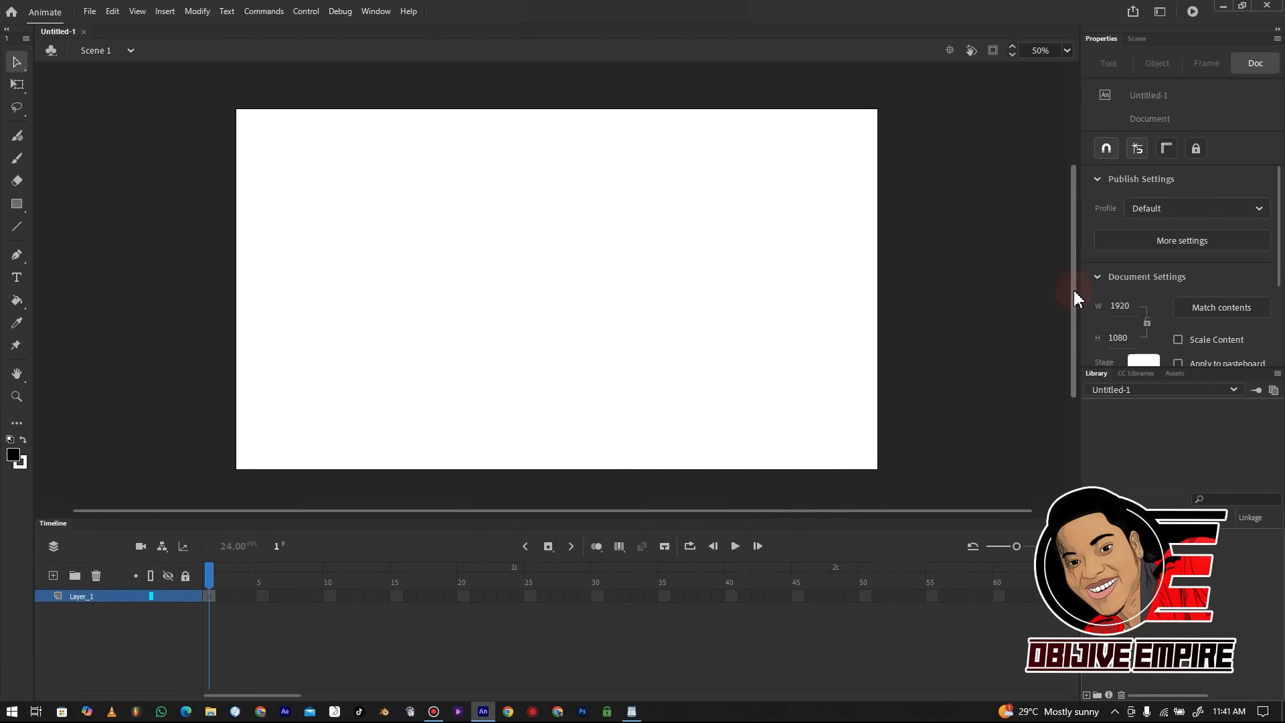
Activate the Selection, Free Transform, Lasso, Fluid Brush, Classic Brush and Eraser tools in turn to examine their options
{"action": "left_click", "coordinate": [18, 63]}
{"action": "left_click", "coordinate": [16, 67]}
{"action": "left_click", "coordinate": [17, 85]}
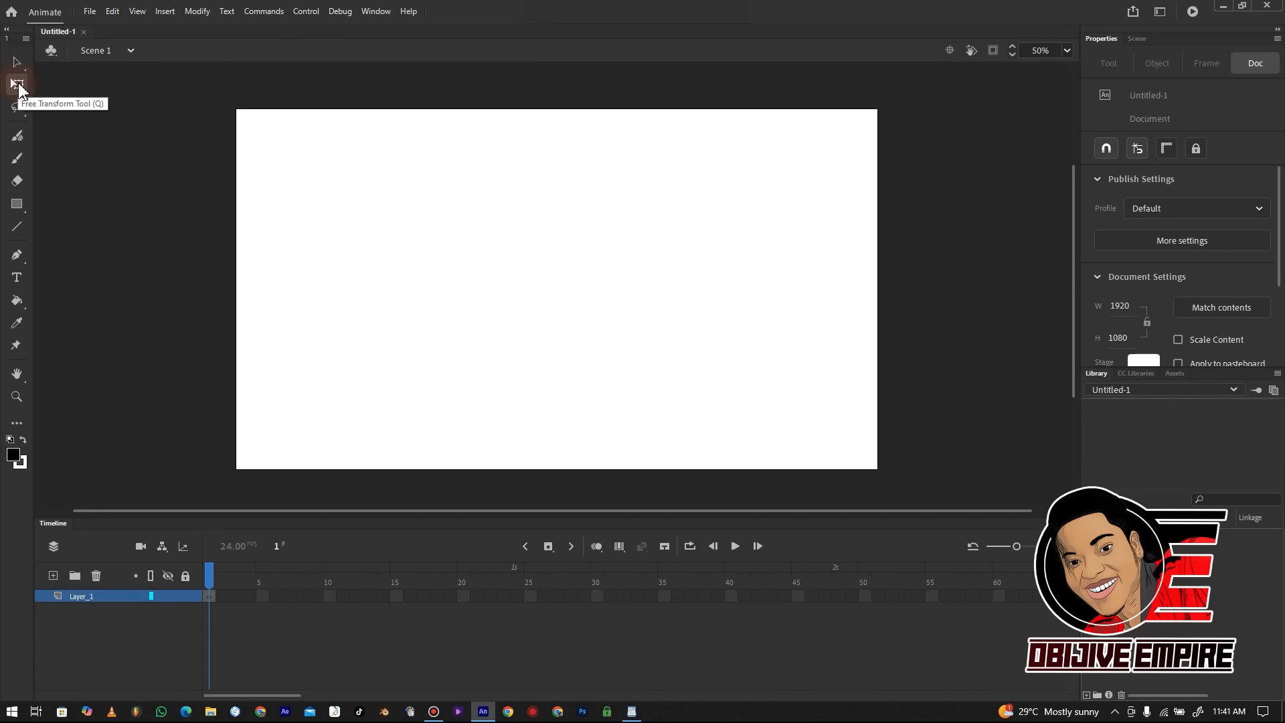
{"action": "left_click", "coordinate": [16, 109]}
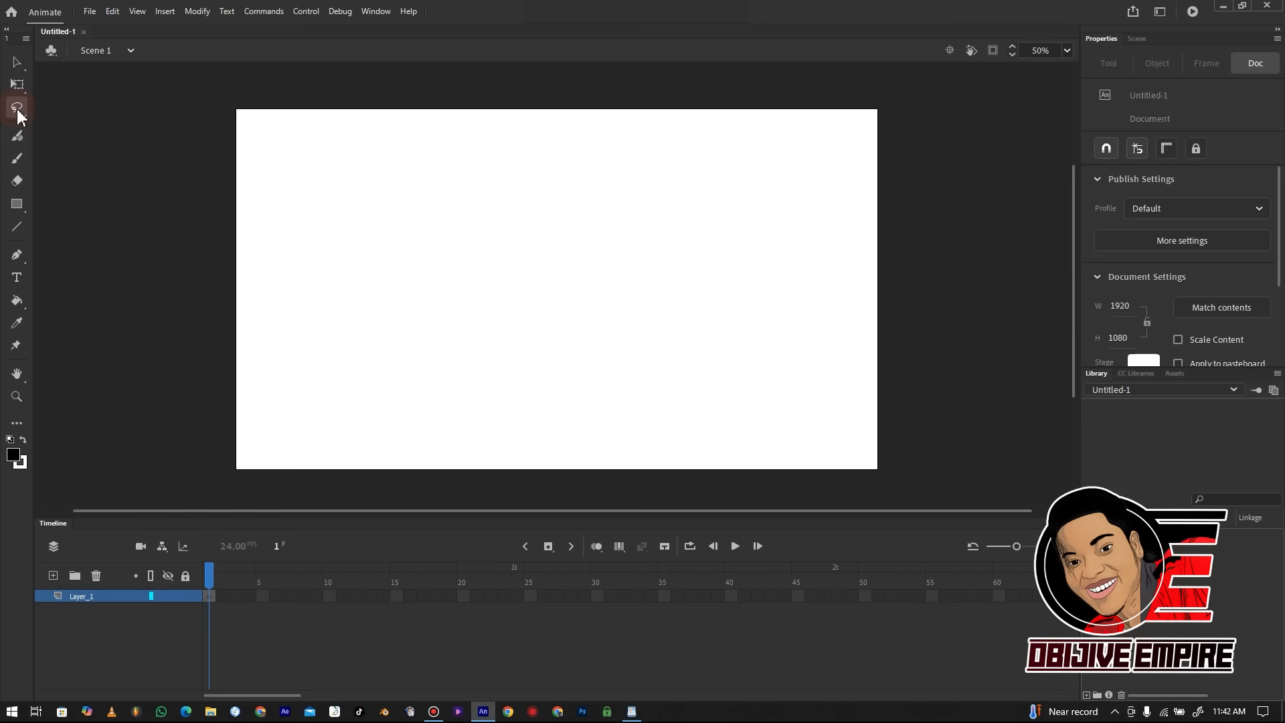
{"action": "left_click", "coordinate": [19, 139]}
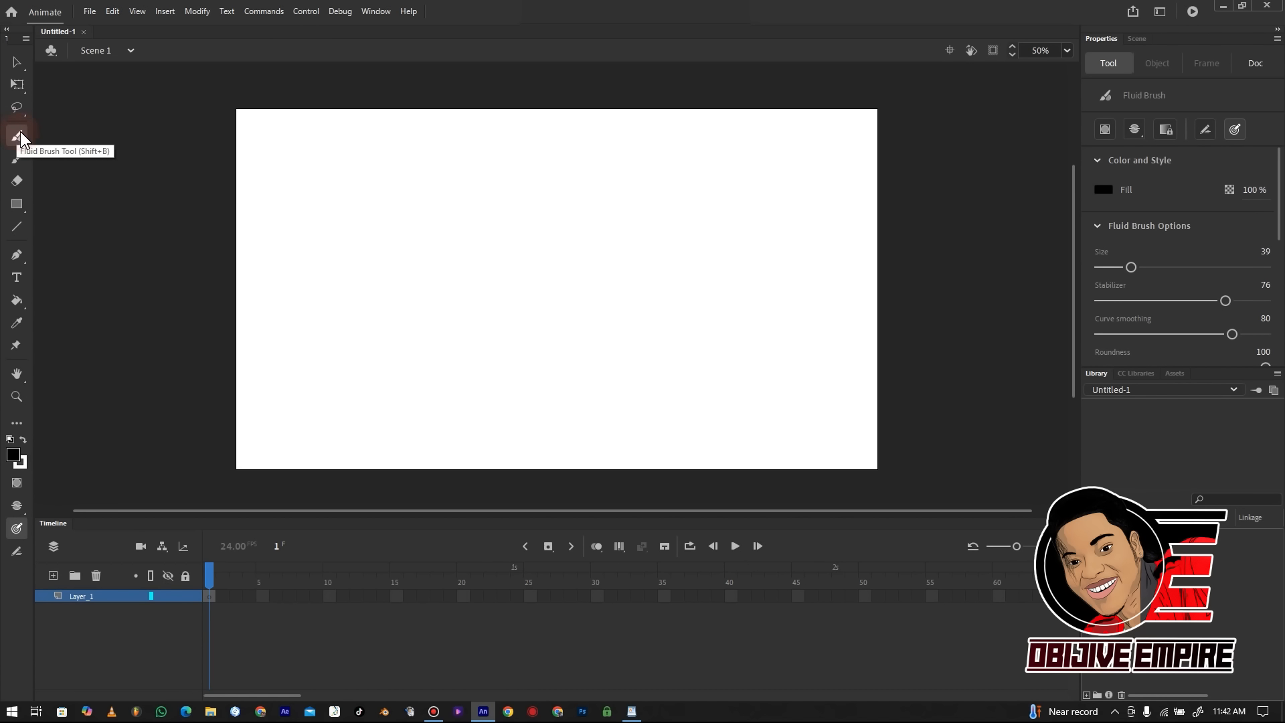
{"action": "left_click", "coordinate": [19, 161]}
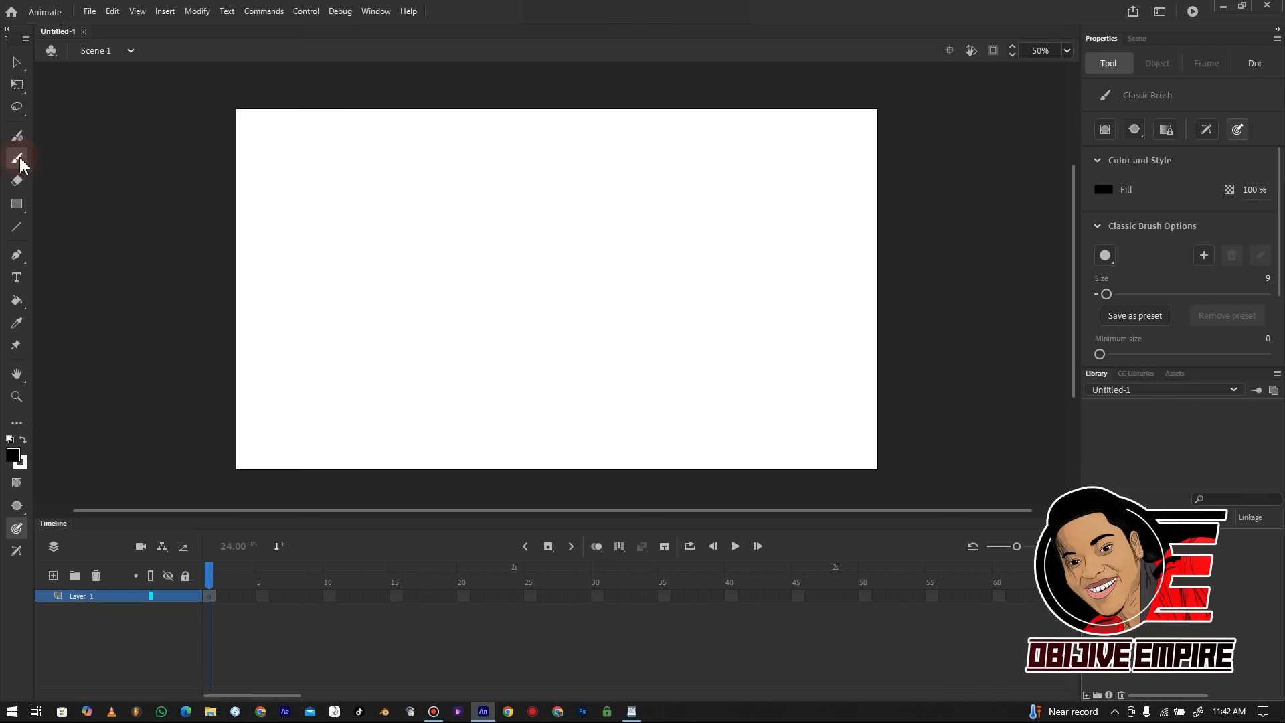
{"action": "left_click", "coordinate": [17, 182]}
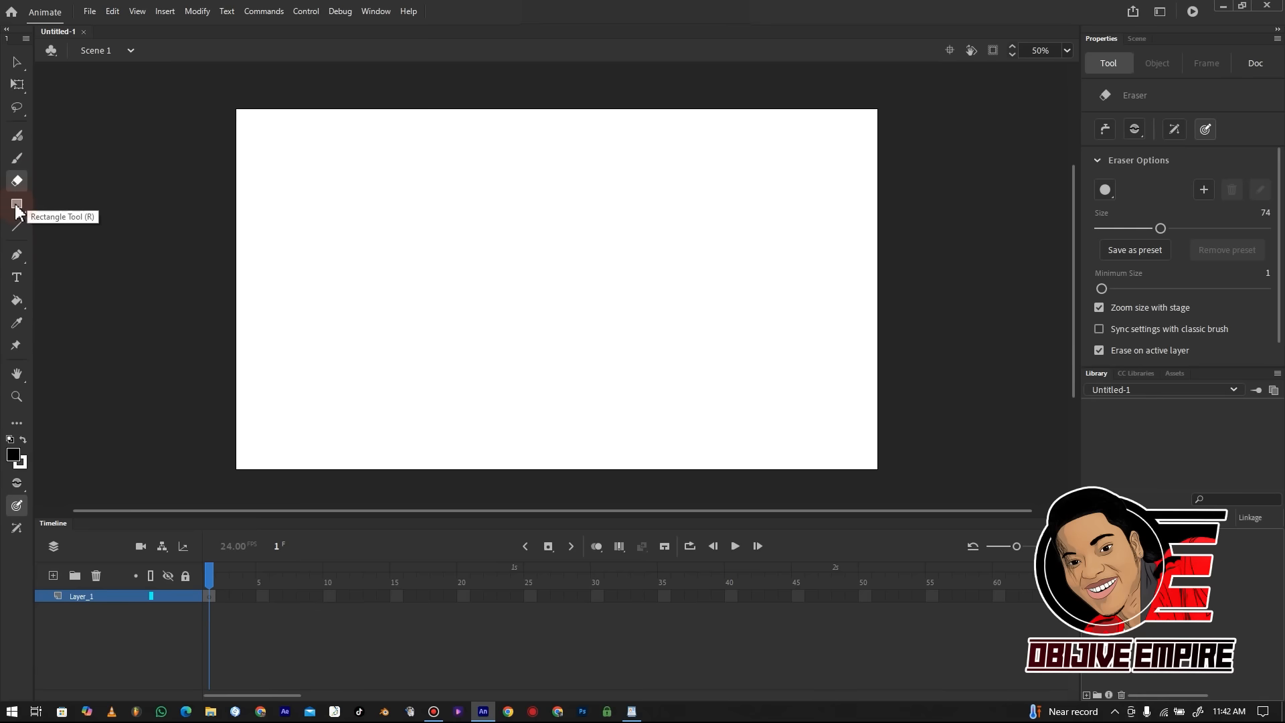
Examine the Rectangle tool variants and the Line, Pen, Text, Paint Bucket, Eyedropper, Asset Warp and Hand tools one after another
{"action": "left_click", "coordinate": [15, 206]}
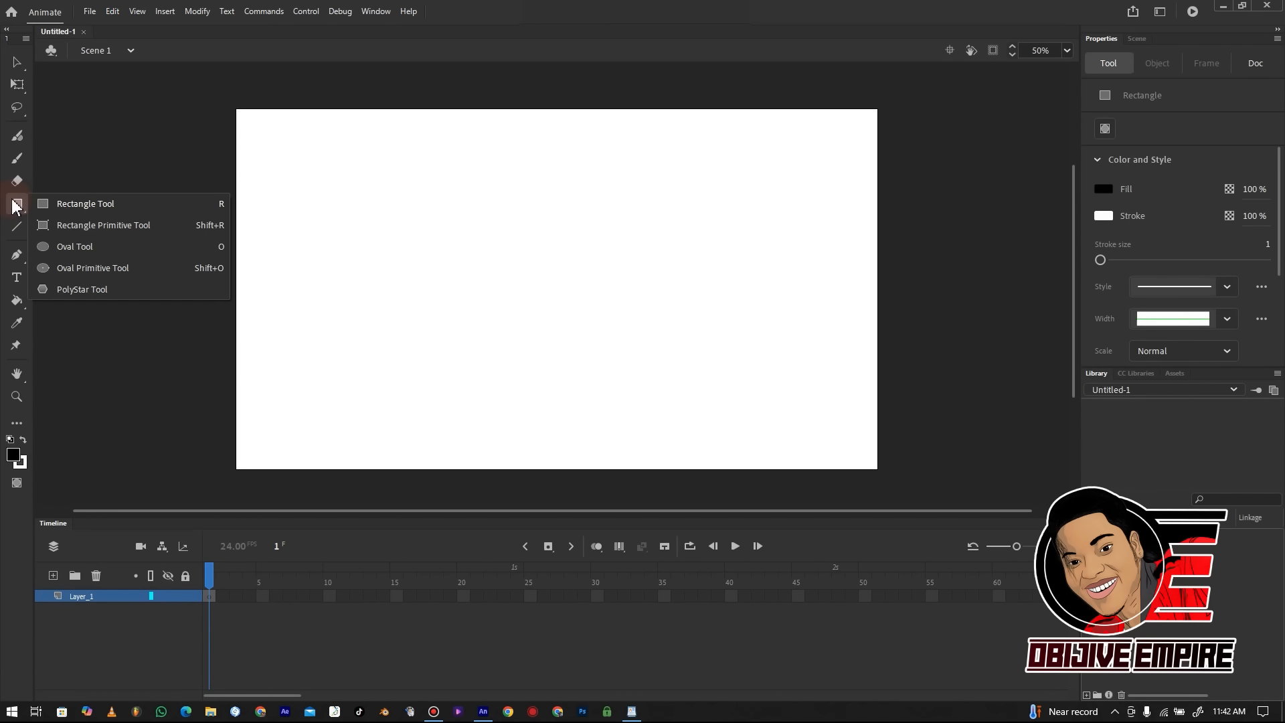
{"action": "left_click", "coordinate": [19, 229]}
{"action": "left_click", "coordinate": [17, 256]}
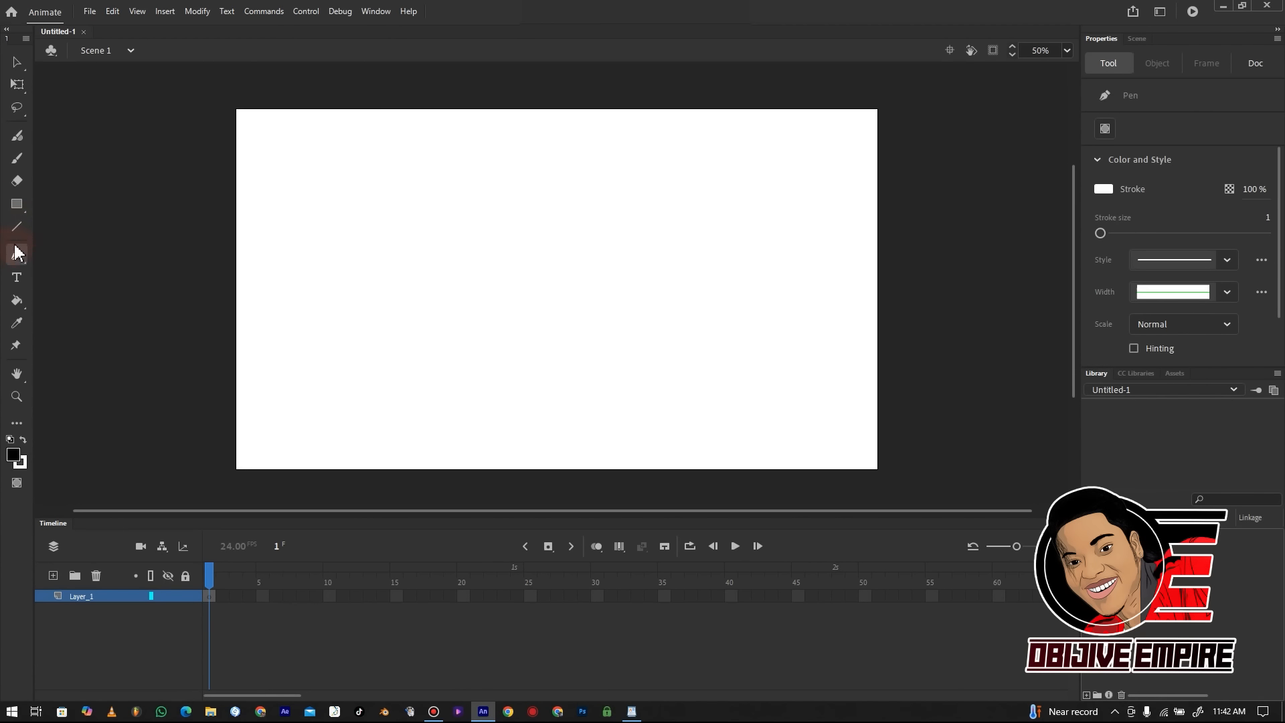
{"action": "left_click", "coordinate": [17, 282]}
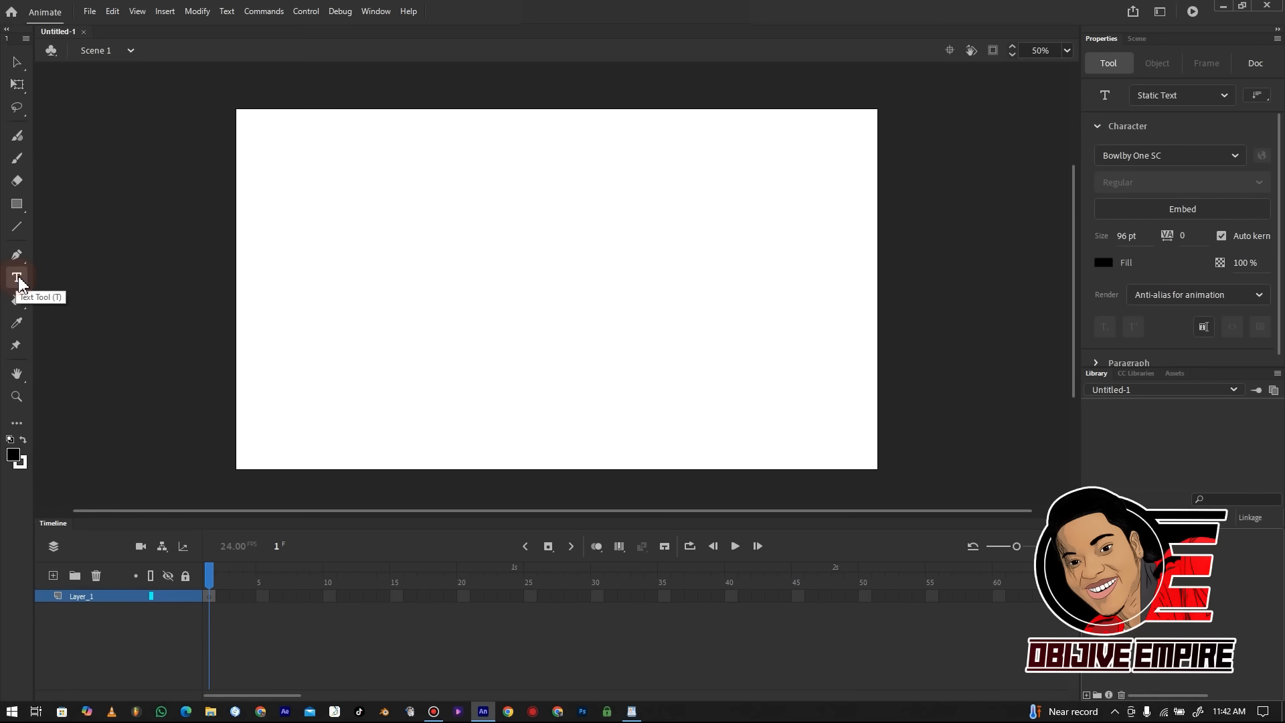
{"action": "left_click", "coordinate": [17, 302]}
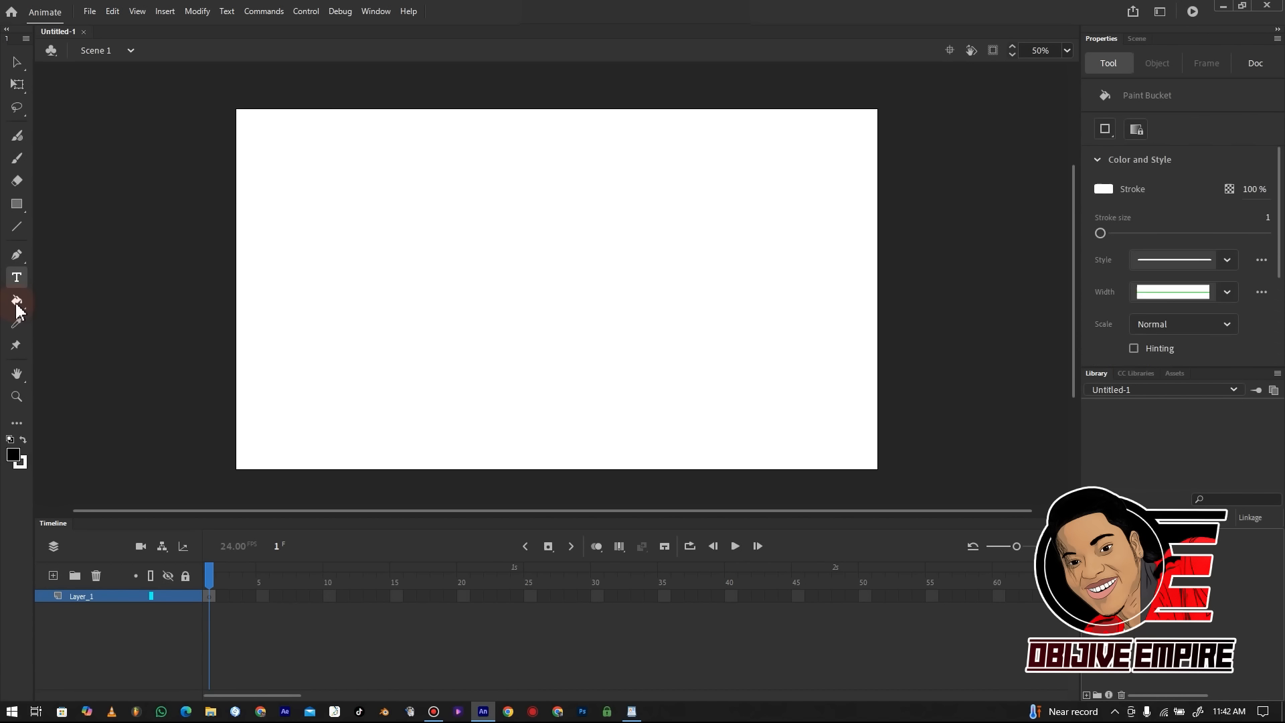
{"action": "left_click", "coordinate": [17, 323]}
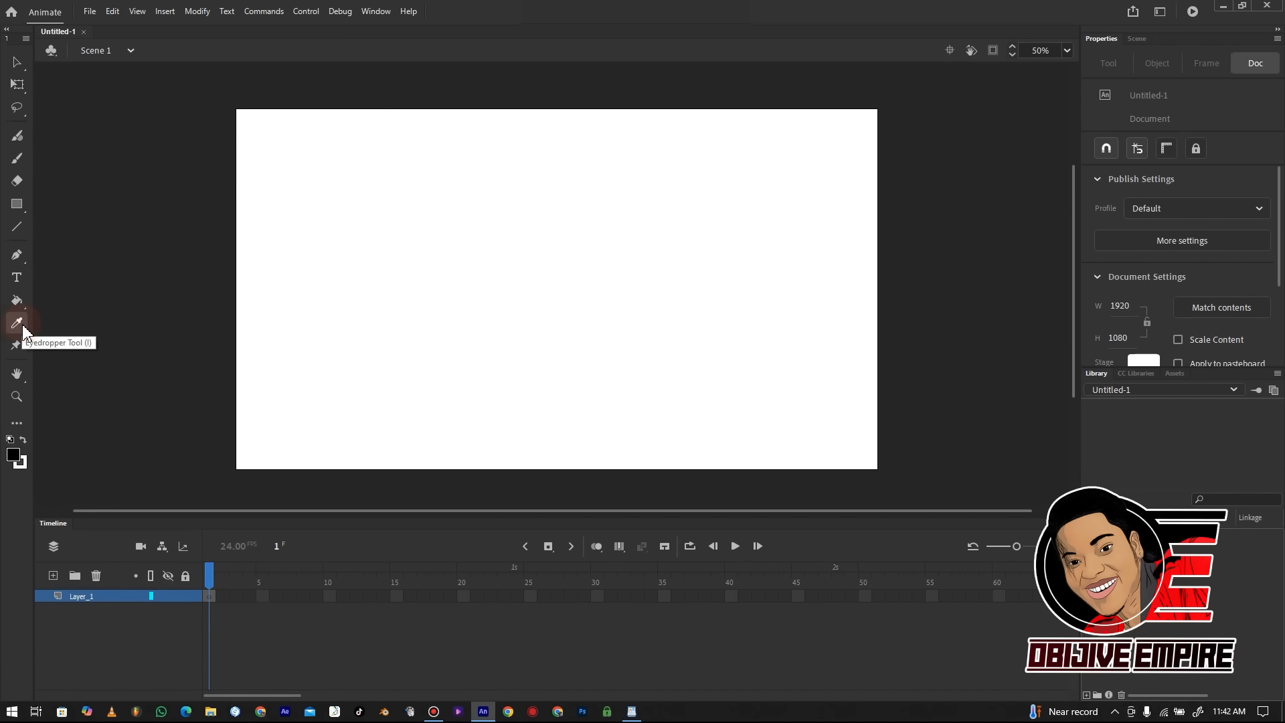
{"action": "left_click", "coordinate": [18, 345]}
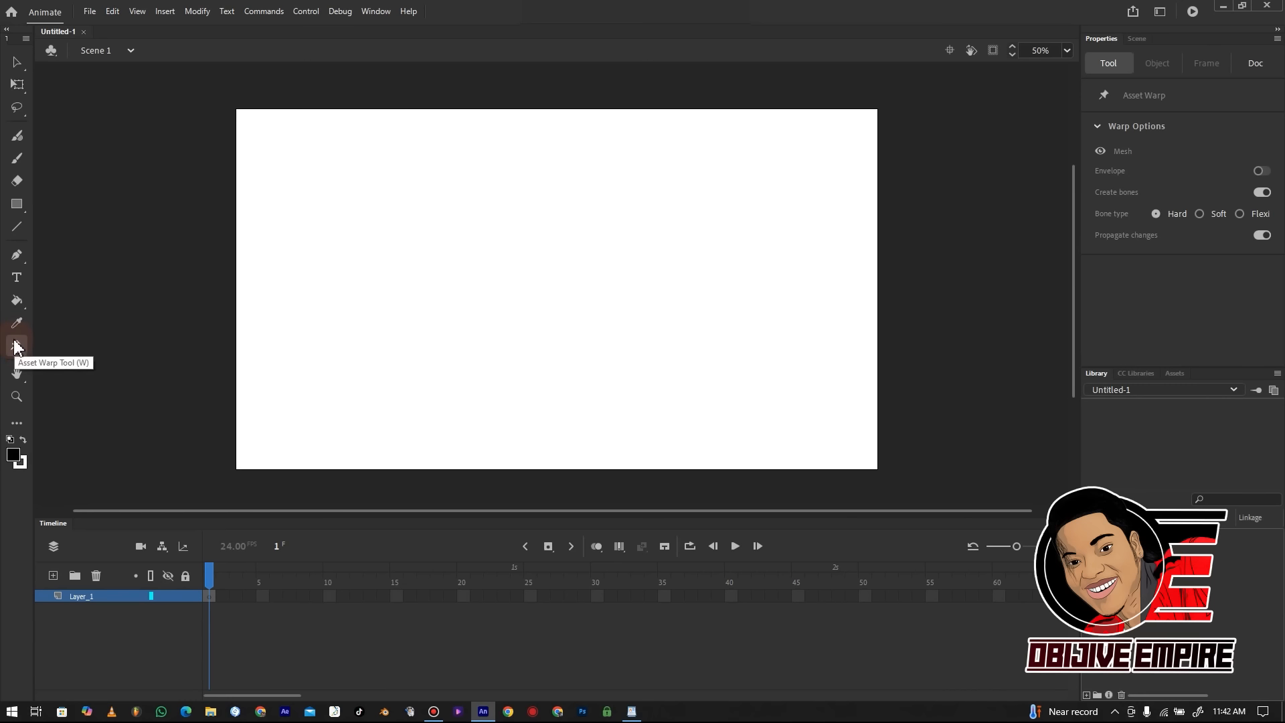
{"action": "left_click", "coordinate": [18, 376]}
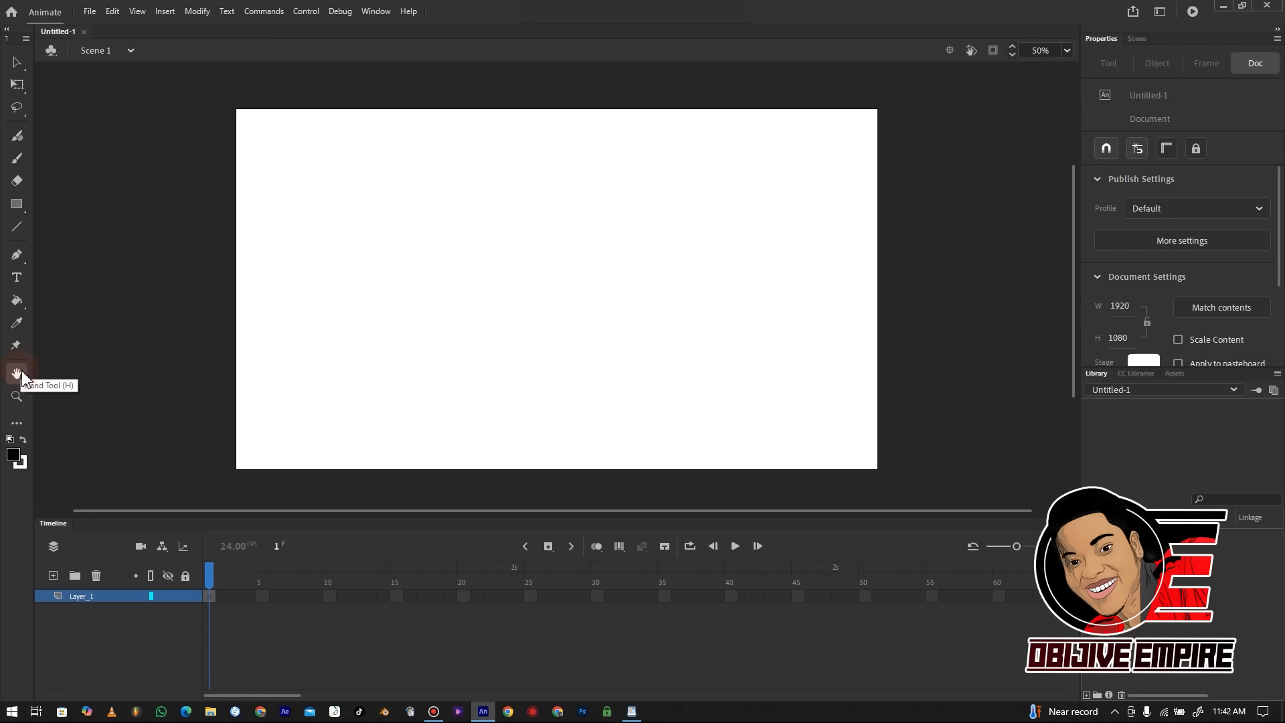
Try the Zoom tool and other zoom commands on the stage in both directions, returning the view to 50%
{"action": "left_click", "coordinate": [17, 396]}
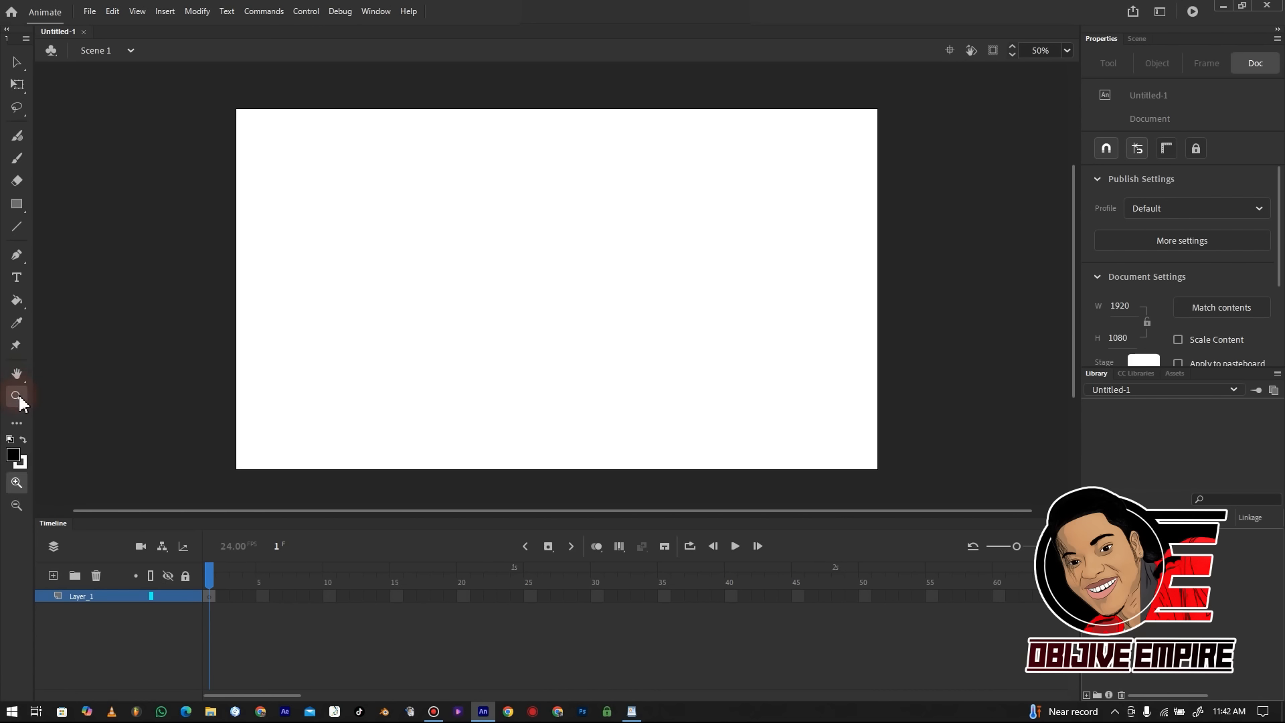
{"action": "left_click", "coordinate": [508, 252]}
{"action": "left_click", "coordinate": [496, 249], "text": "alt"}
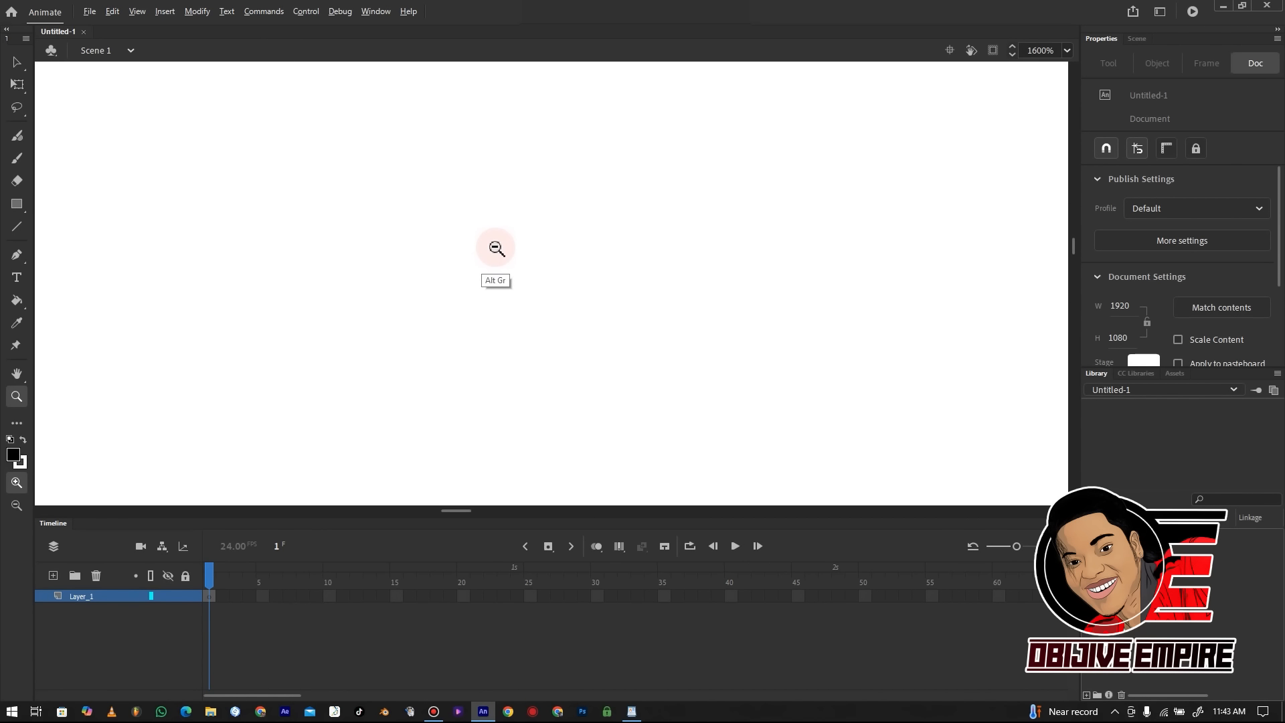
{"action": "left_click", "coordinate": [500, 247], "text": "alt"}
{"action": "left_click", "coordinate": [501, 247], "text": "alt"}
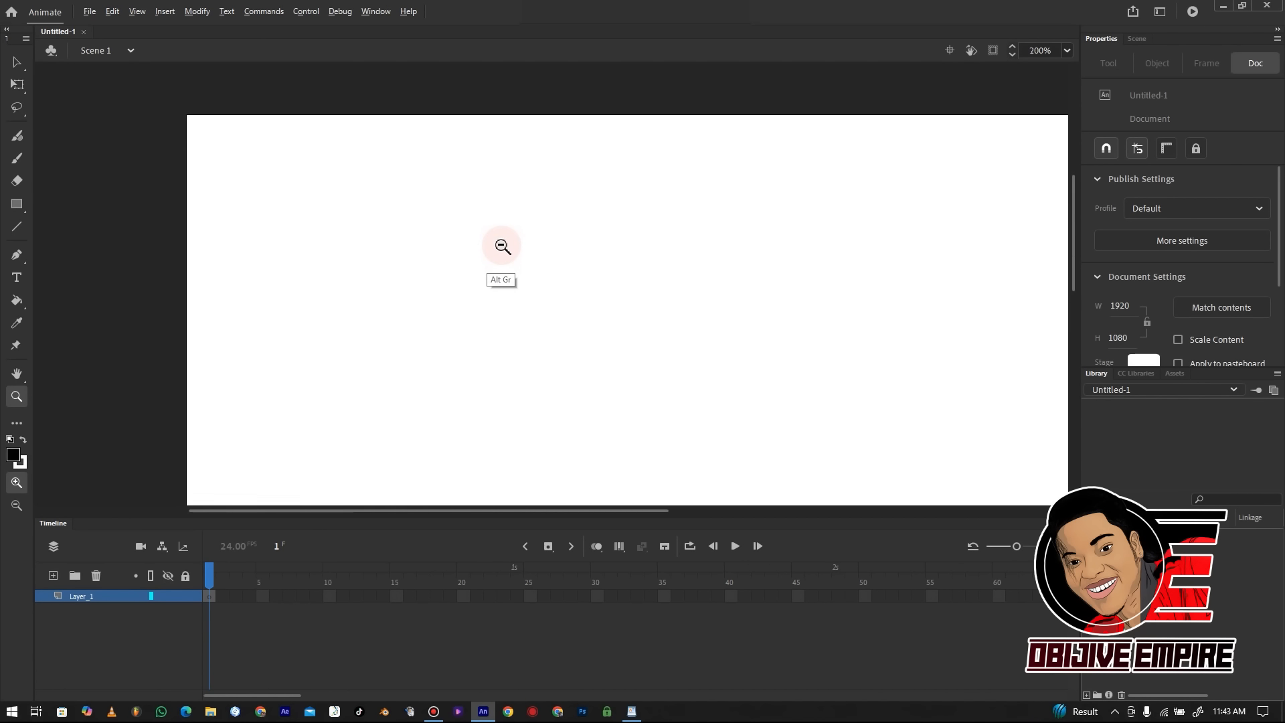
{"action": "left_click", "coordinate": [503, 249], "text": "alt"}
{"action": "left_click", "coordinate": [504, 249], "text": "alt"}
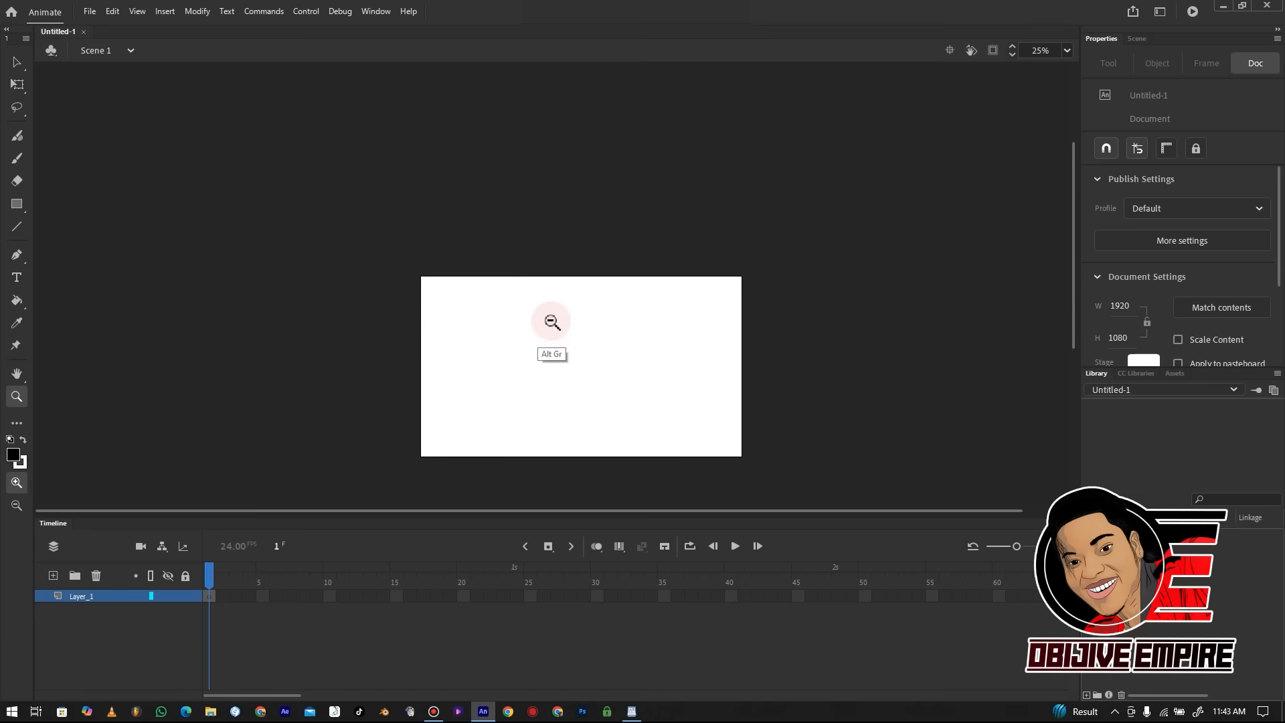
{"action": "left_click", "coordinate": [547, 321]}
{"action": "left_click", "coordinate": [549, 319]}
{"action": "left_click", "coordinate": [547, 313]}
{"action": "left_click", "coordinate": [546, 310], "text": "alt"}
{"action": "left_click", "coordinate": [547, 310], "text": "alt"}
{"action": "left_click", "coordinate": [546, 309], "text": "alt"}
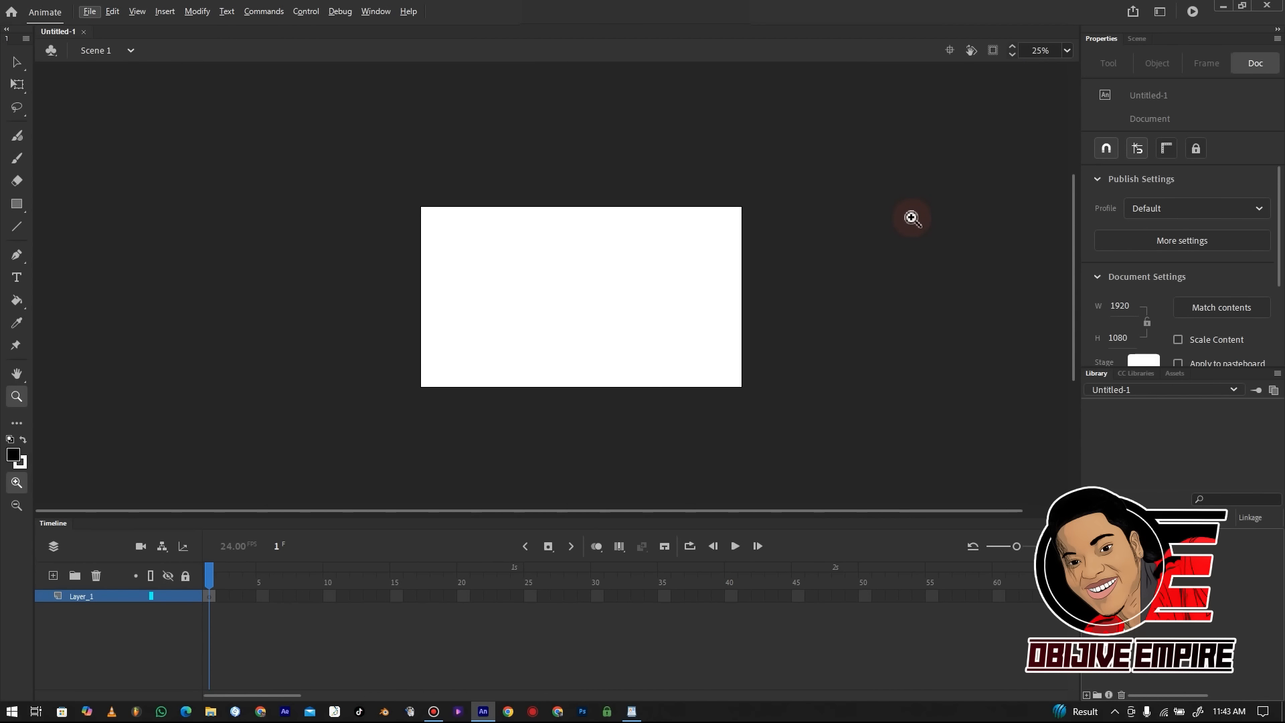
{"action": "key", "text": "ctrl+equal"}
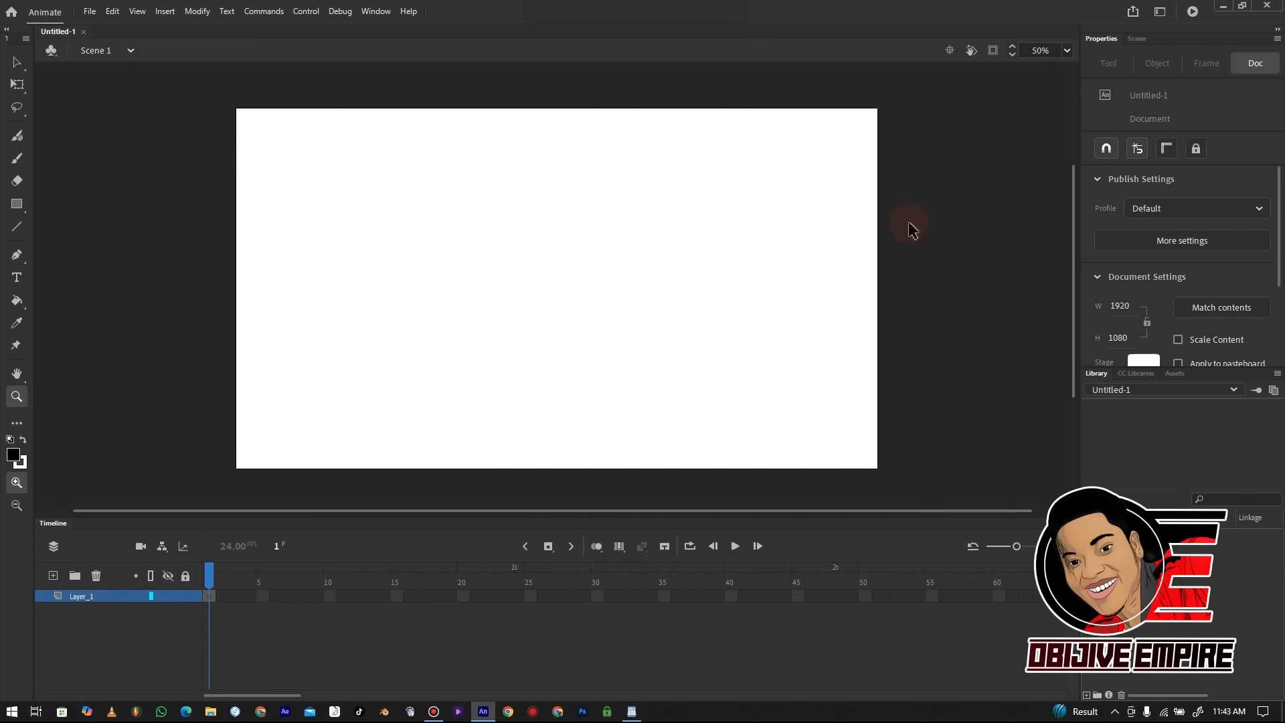
{"action": "key", "text": "ctrl+minus"}
{"action": "key", "text": "ctrl+equal"}
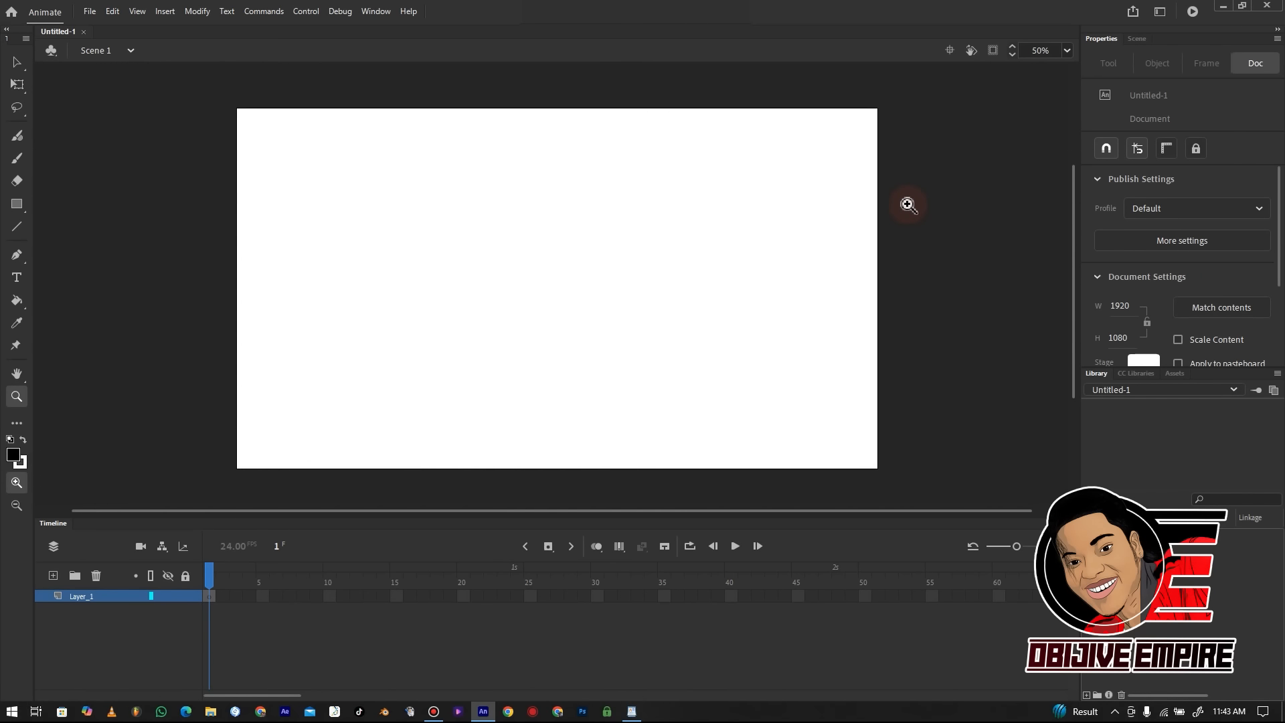
Look through the additional tools that can be added to the toolbar, such as the Camera, and close the list
{"action": "left_click", "coordinate": [17, 424]}
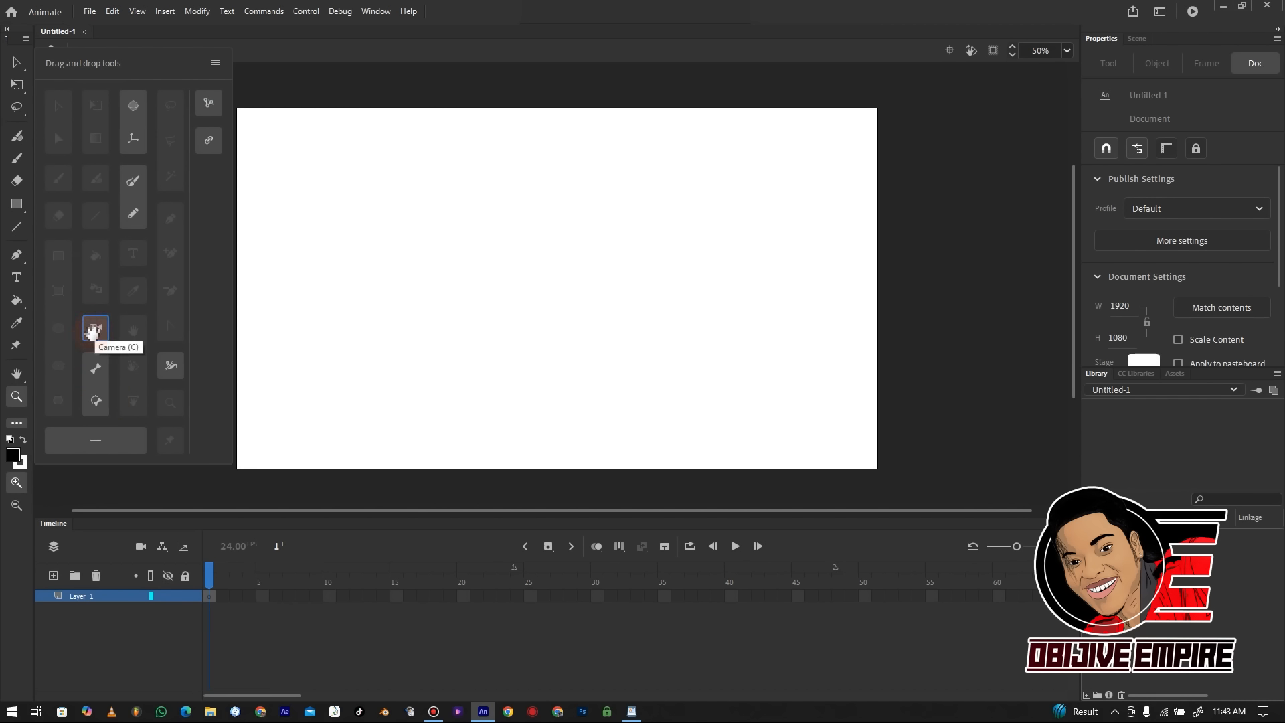
{"action": "left_click", "coordinate": [18, 422]}
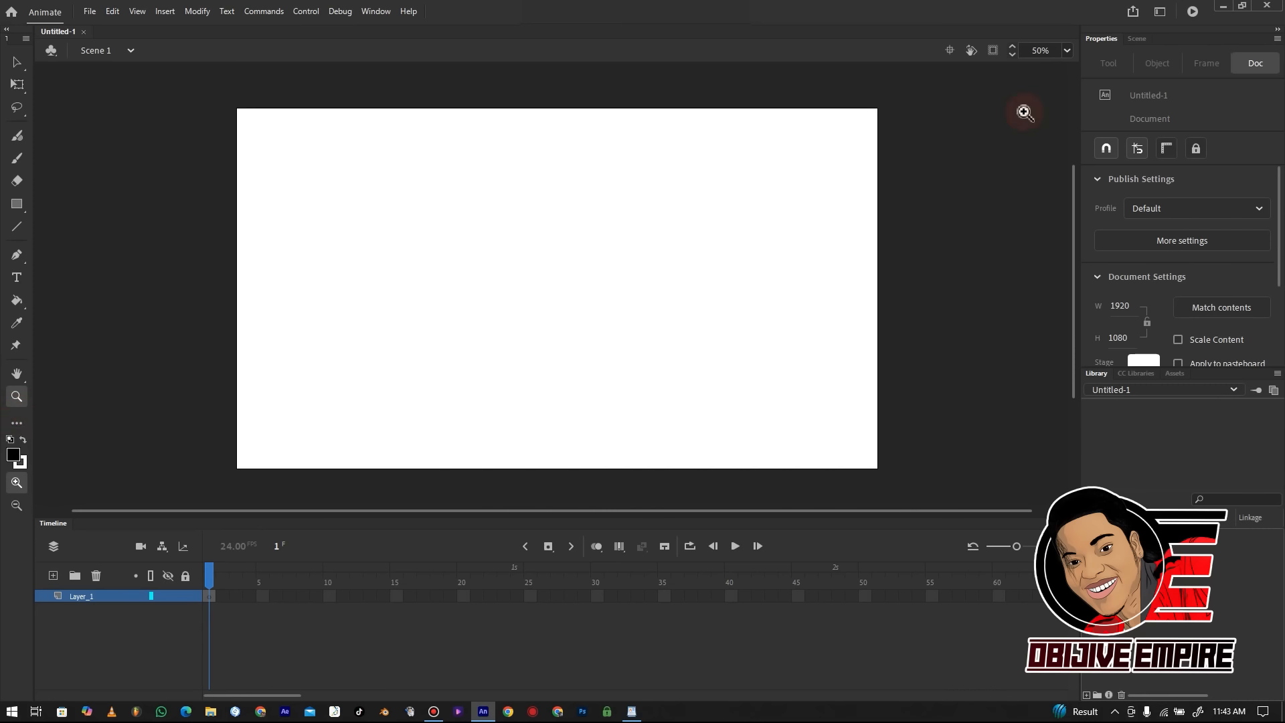
{"action": "scroll", "coordinate": [1074, 204], "scroll_direction": "down", "scroll_amount": 1}
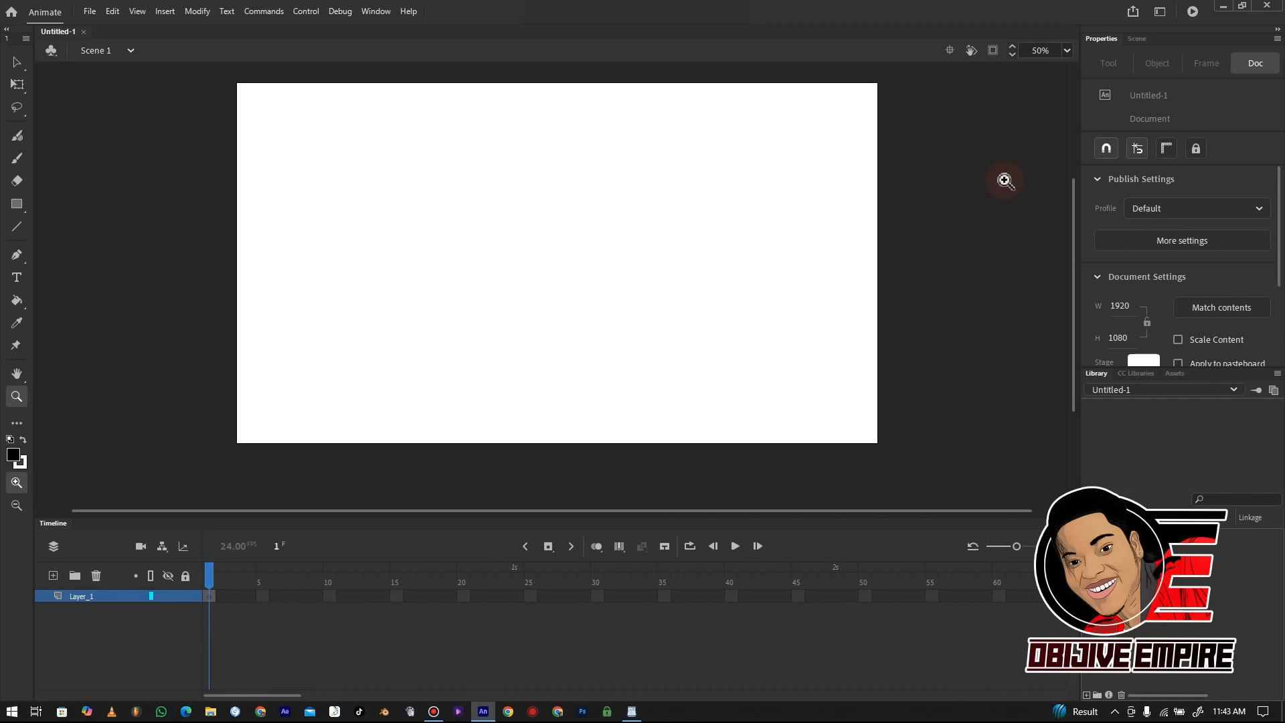
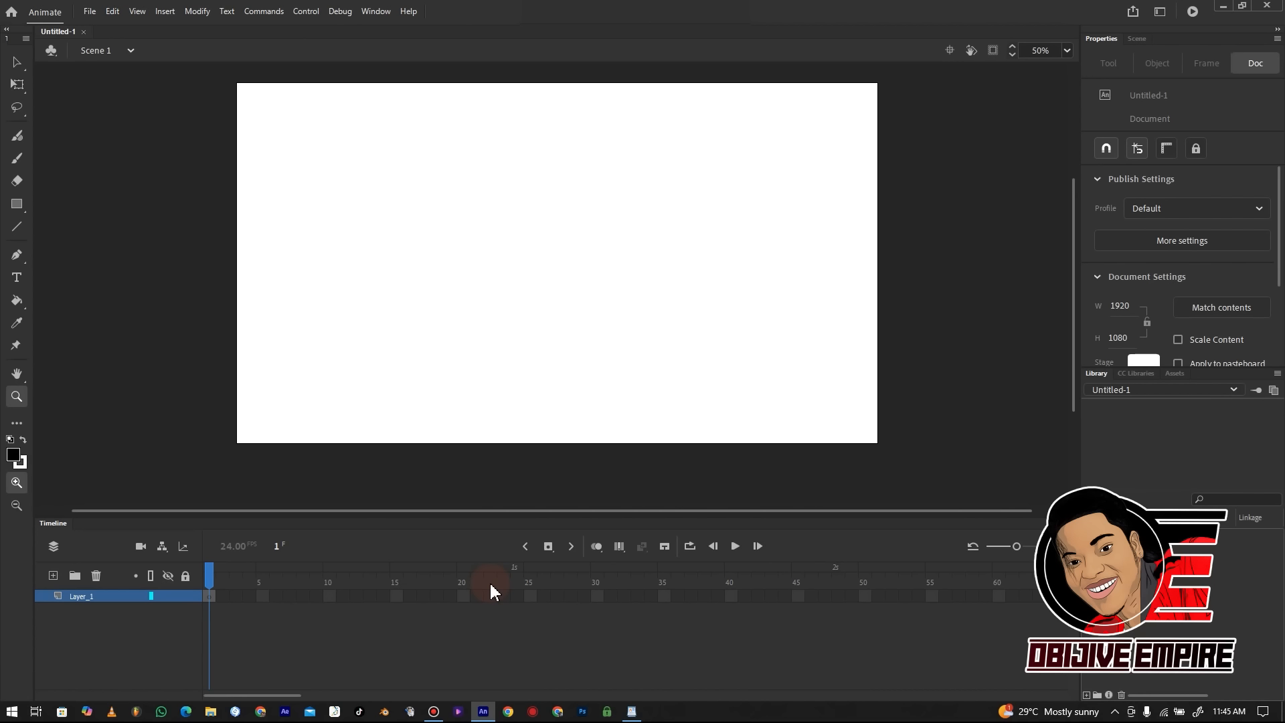
Choose the Classic Brush and raise its size to 19, testing black strokes on the upper middle of the stage
{"action": "left_click", "coordinate": [13, 164]}
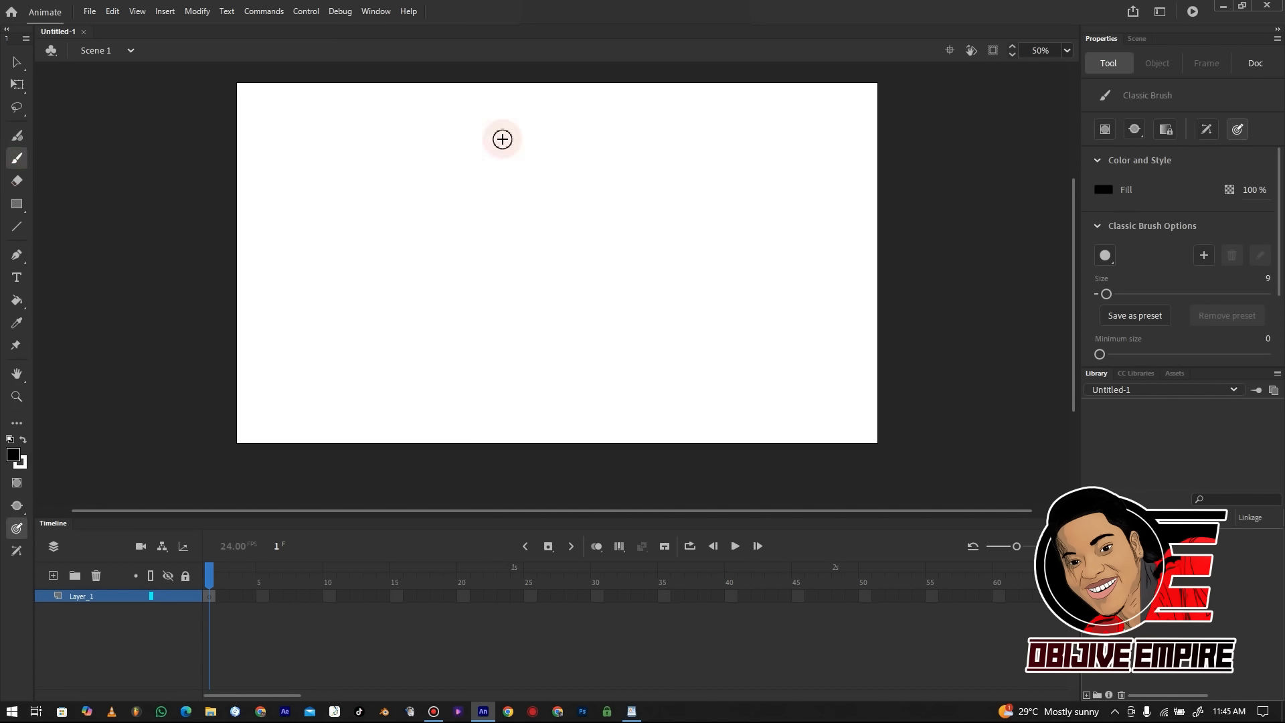
{"action": "mouse_move", "coordinate": [532, 167]}
{"action": "left_mouse_down"}
{"action": "mouse_move", "coordinate": [537, 205]}
{"action": "mouse_move", "coordinate": [534, 172]}
{"action": "mouse_move", "coordinate": [562, 155]}
{"action": "left_mouse_up"}
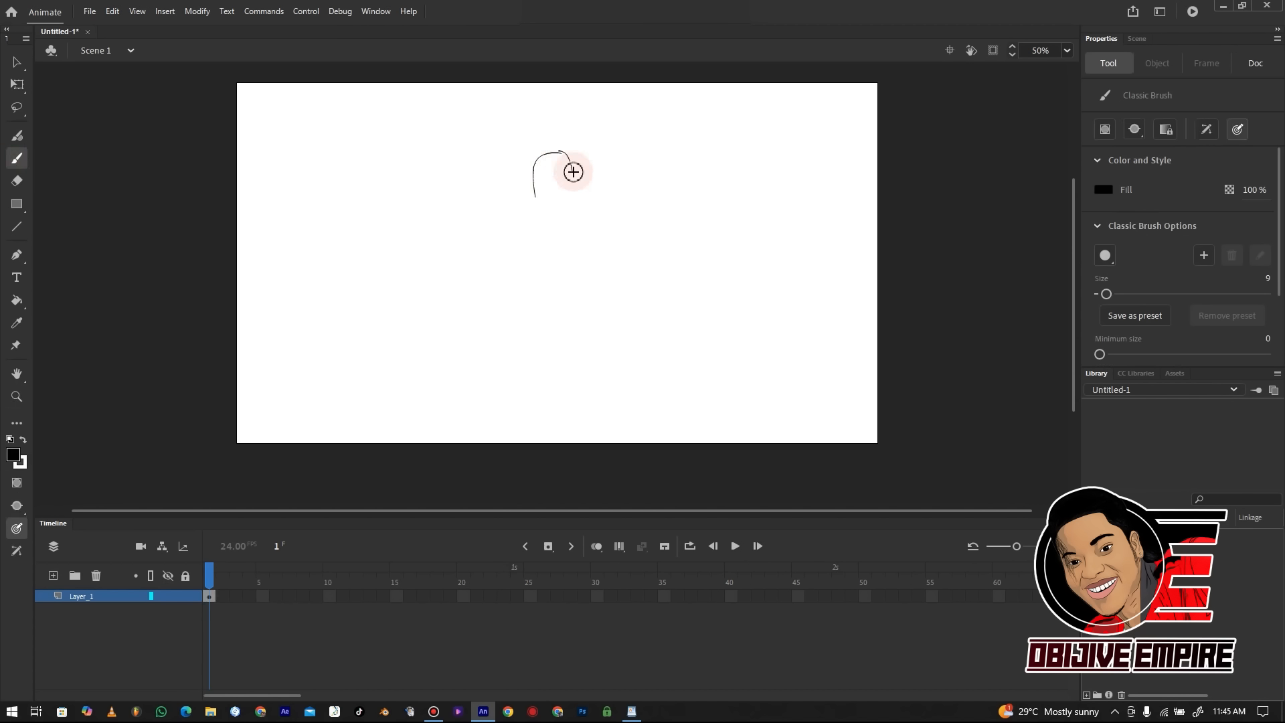
{"action": "key", "text": "ctrl+z"}
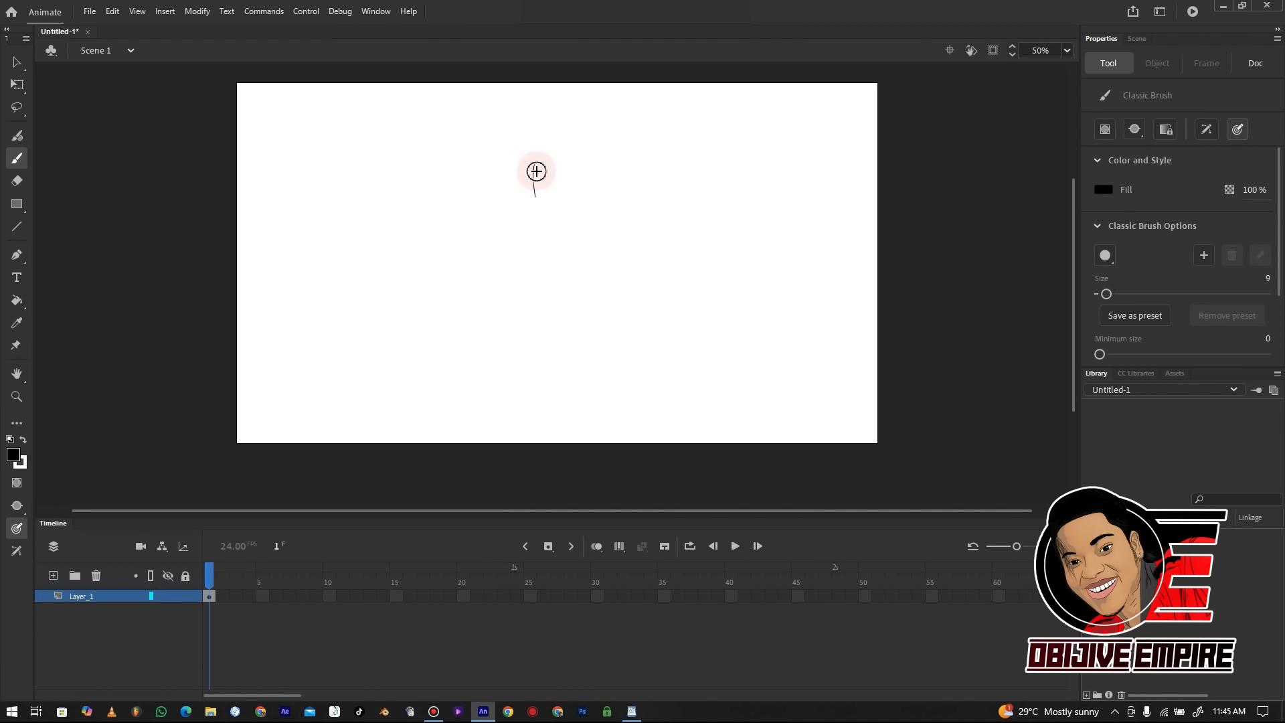
{"action": "key", "text": "bracketright"}
{"action": "key", "text": "bracketright"}
{"action": "key", "text": "bracketright"}
{"action": "key", "text": "bracketright"}
{"action": "key", "text": "bracketright"}
{"action": "key", "text": "bracketright"}
{"action": "left_click_drag", "start_coordinate": [535, 201], "coordinate": [545, 151]}
{"action": "key", "text": "bracketright"}
{"action": "key", "text": "bracketright"}
{"action": "key", "text": "bracketright"}
{"action": "key", "text": "bracketright"}
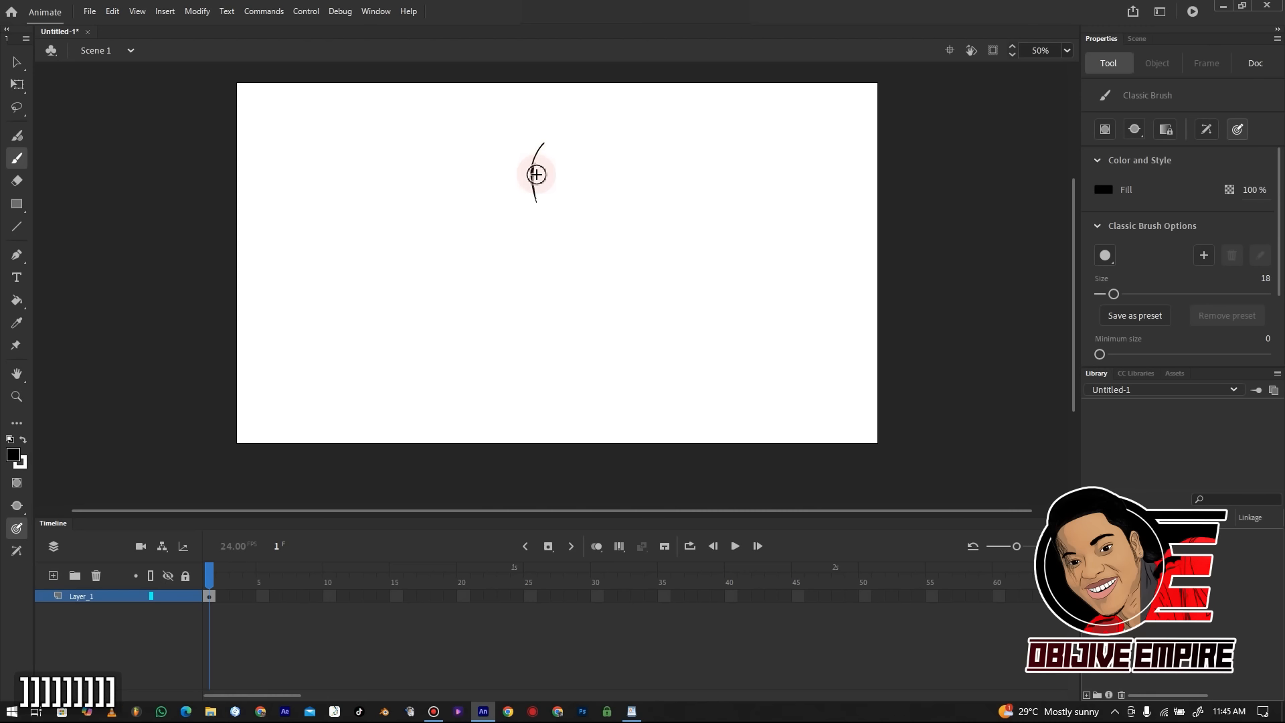
Sketch a rough human figure in the middle of the stage with a head, torso, legs, feet and arms whose hands meet at the lap
{"action": "mouse_move", "coordinate": [535, 197]}
{"action": "left_mouse_down"}
{"action": "mouse_move", "coordinate": [551, 134]}
{"action": "mouse_move", "coordinate": [581, 131]}
{"action": "mouse_move", "coordinate": [542, 133]}
{"action": "mouse_move", "coordinate": [566, 165]}
{"action": "mouse_move", "coordinate": [554, 153]}
{"action": "mouse_move", "coordinate": [552, 203]}
{"action": "mouse_move", "coordinate": [542, 165]}
{"action": "mouse_move", "coordinate": [567, 176]}
{"action": "mouse_move", "coordinate": [529, 245]}
{"action": "mouse_move", "coordinate": [537, 258]}
{"action": "mouse_move", "coordinate": [557, 251]}
{"action": "mouse_move", "coordinate": [534, 244]}
{"action": "mouse_move", "coordinate": [549, 267]}
{"action": "mouse_move", "coordinate": [525, 308]}
{"action": "mouse_move", "coordinate": [533, 345]}
{"action": "mouse_move", "coordinate": [534, 303]}
{"action": "left_mouse_up"}
{"action": "key", "text": "e"}
{"action": "key", "text": "b"}
{"action": "mouse_move", "coordinate": [545, 258]}
{"action": "left_mouse_down"}
{"action": "mouse_move", "coordinate": [556, 248]}
{"action": "mouse_move", "coordinate": [561, 340]}
{"action": "left_mouse_up"}
{"action": "mouse_move", "coordinate": [527, 195]}
{"action": "left_mouse_down"}
{"action": "mouse_move", "coordinate": [524, 233]}
{"action": "mouse_move", "coordinate": [520, 219]}
{"action": "mouse_move", "coordinate": [545, 245]}
{"action": "left_mouse_up"}
{"action": "left_click_drag", "start_coordinate": [536, 239], "coordinate": [547, 255]}
{"action": "mouse_move", "coordinate": [568, 198]}
{"action": "left_mouse_down"}
{"action": "mouse_move", "coordinate": [578, 223]}
{"action": "mouse_move", "coordinate": [560, 208]}
{"action": "mouse_move", "coordinate": [574, 236]}
{"action": "mouse_move", "coordinate": [583, 222]}
{"action": "mouse_move", "coordinate": [570, 249]}
{"action": "left_mouse_up"}
{"action": "left_click_drag", "start_coordinate": [565, 244], "coordinate": [557, 256]}
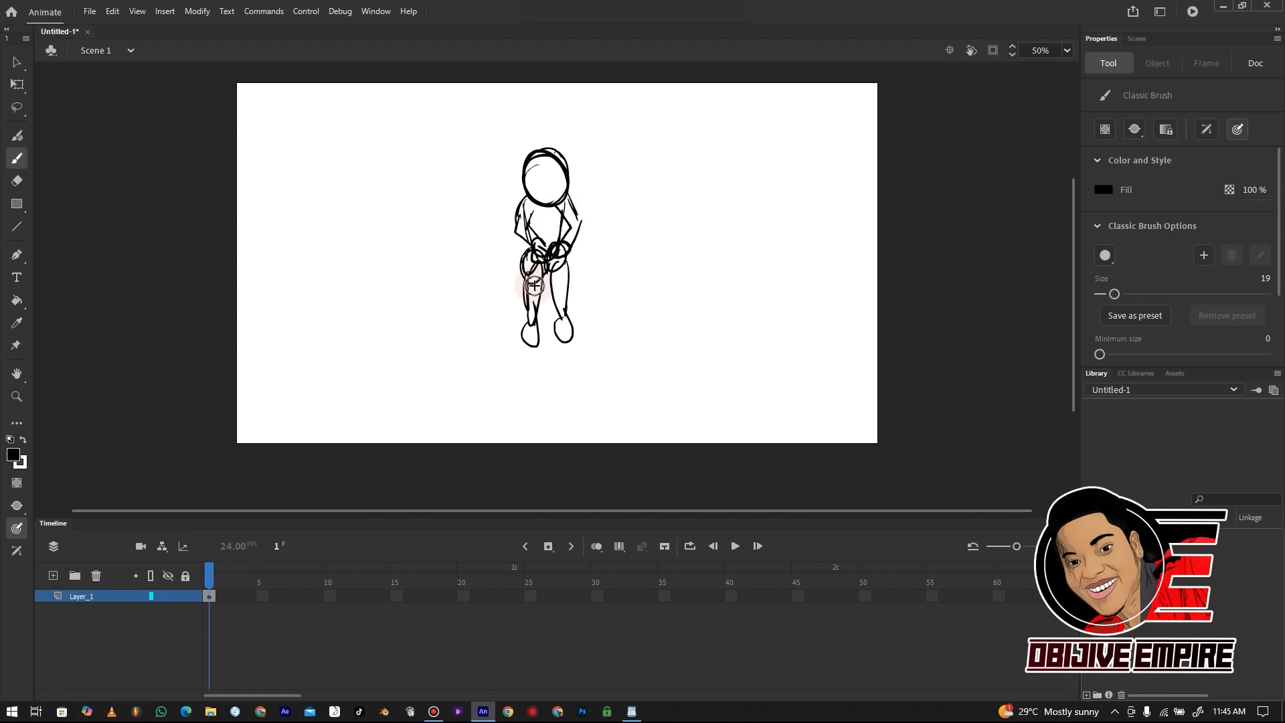
Redraw the figure's legs with heavier strokes and outline a chair with a backrest and legs around the figure
{"action": "left_click_drag", "start_coordinate": [529, 253], "coordinate": [531, 323]}
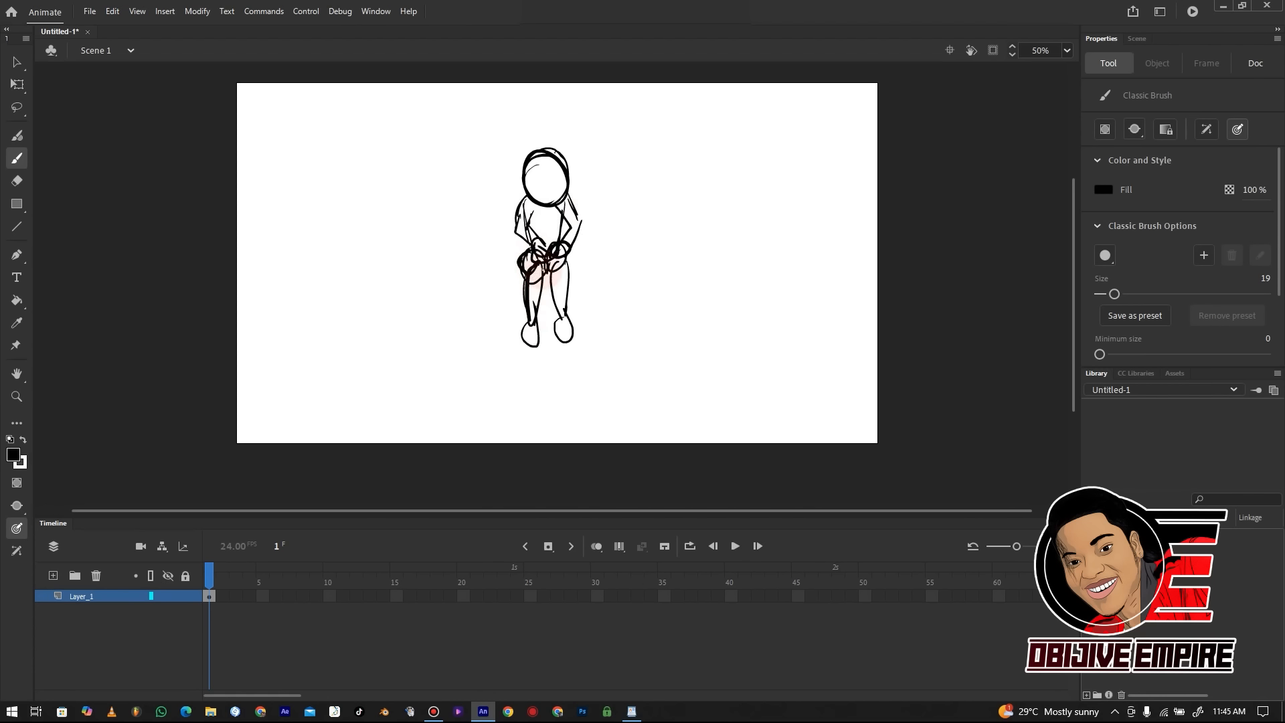
{"action": "left_click_drag", "start_coordinate": [555, 270], "coordinate": [559, 326]}
{"action": "mouse_move", "coordinate": [514, 209]}
{"action": "left_mouse_down"}
{"action": "mouse_move", "coordinate": [504, 175]}
{"action": "mouse_move", "coordinate": [580, 203]}
{"action": "mouse_move", "coordinate": [513, 256]}
{"action": "left_mouse_up"}
{"action": "mouse_move", "coordinate": [576, 214]}
{"action": "left_mouse_down"}
{"action": "mouse_move", "coordinate": [562, 260]}
{"action": "mouse_move", "coordinate": [505, 275]}
{"action": "mouse_move", "coordinate": [515, 329]}
{"action": "mouse_move", "coordinate": [565, 274]}
{"action": "mouse_move", "coordinate": [577, 326]}
{"action": "left_mouse_up"}
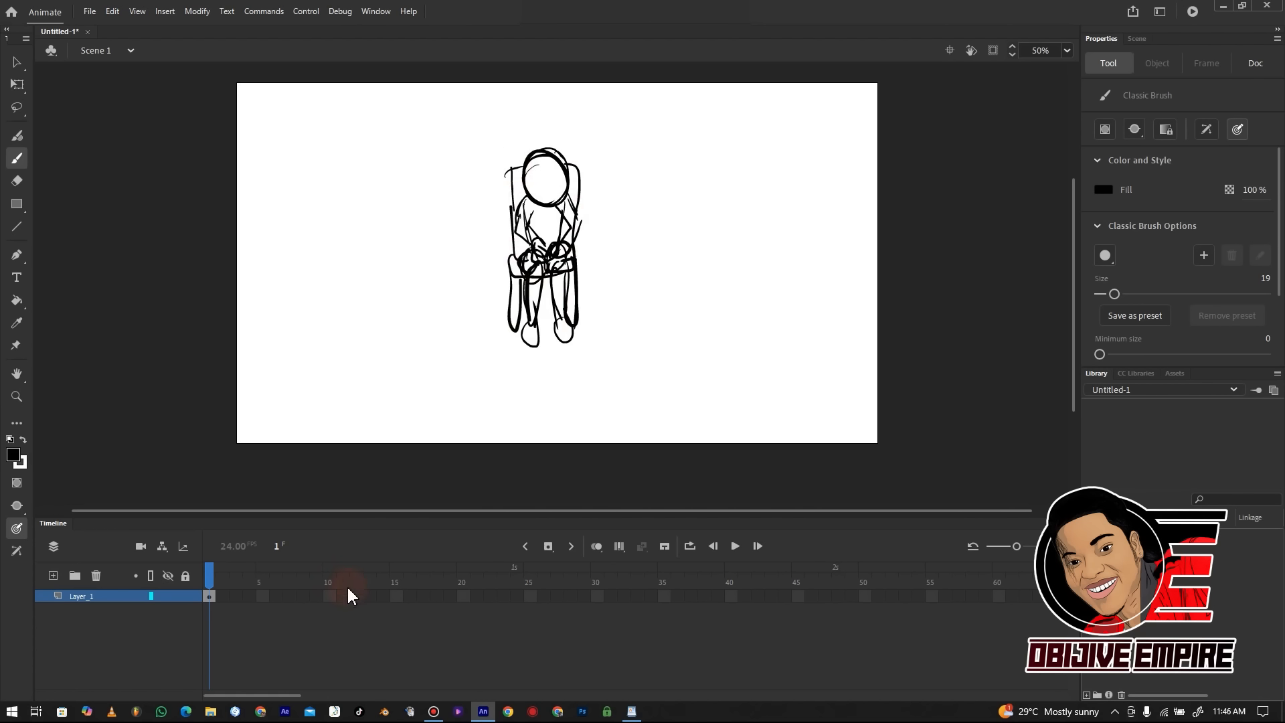
Complete the outline of the chair's backrest beside the head and insert a blank keyframe at frame 5
{"action": "left_click_drag", "start_coordinate": [515, 164], "coordinate": [507, 231]}
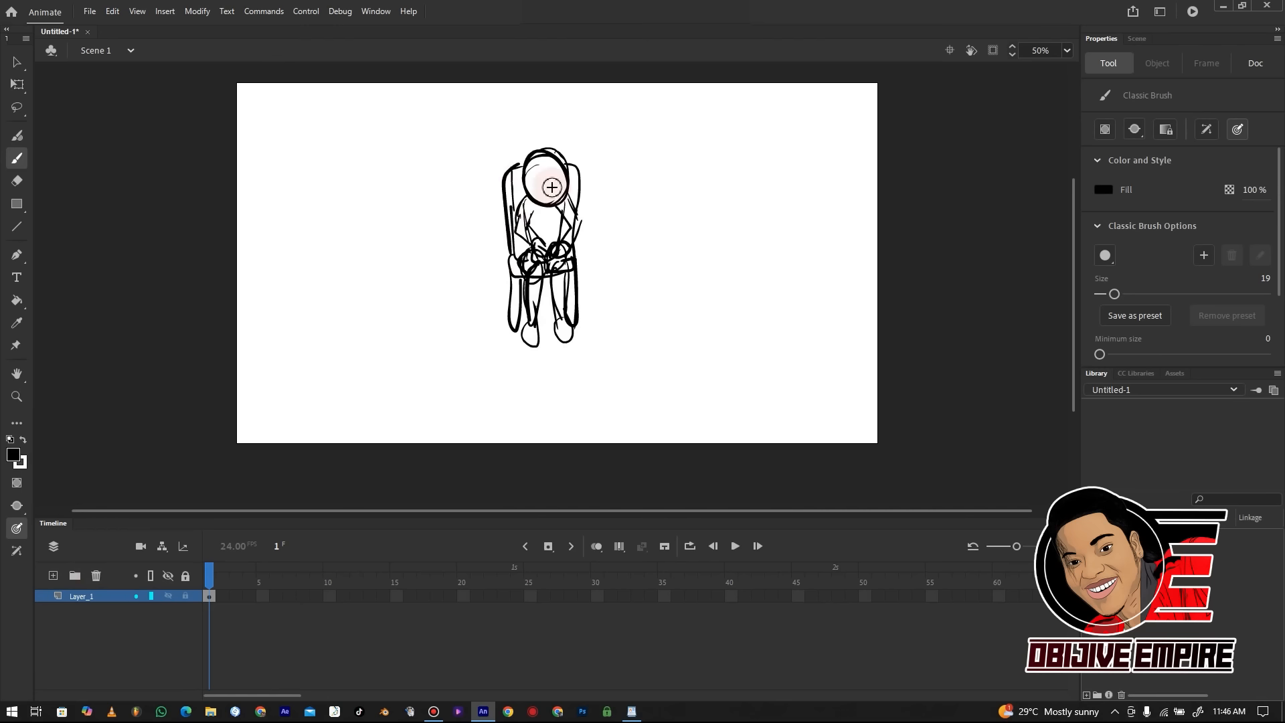
{"action": "left_click", "coordinate": [262, 595]}
{"action": "right_click", "coordinate": [548, 547]}
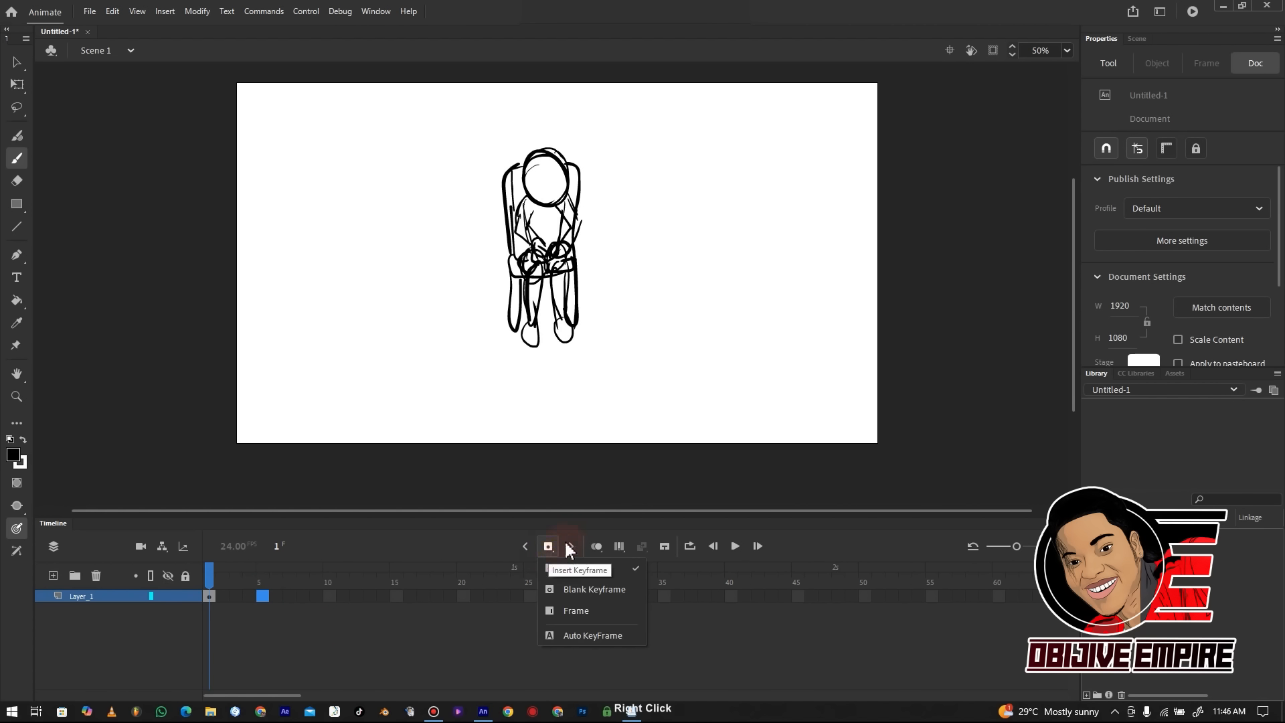
{"action": "left_click", "coordinate": [595, 589]}
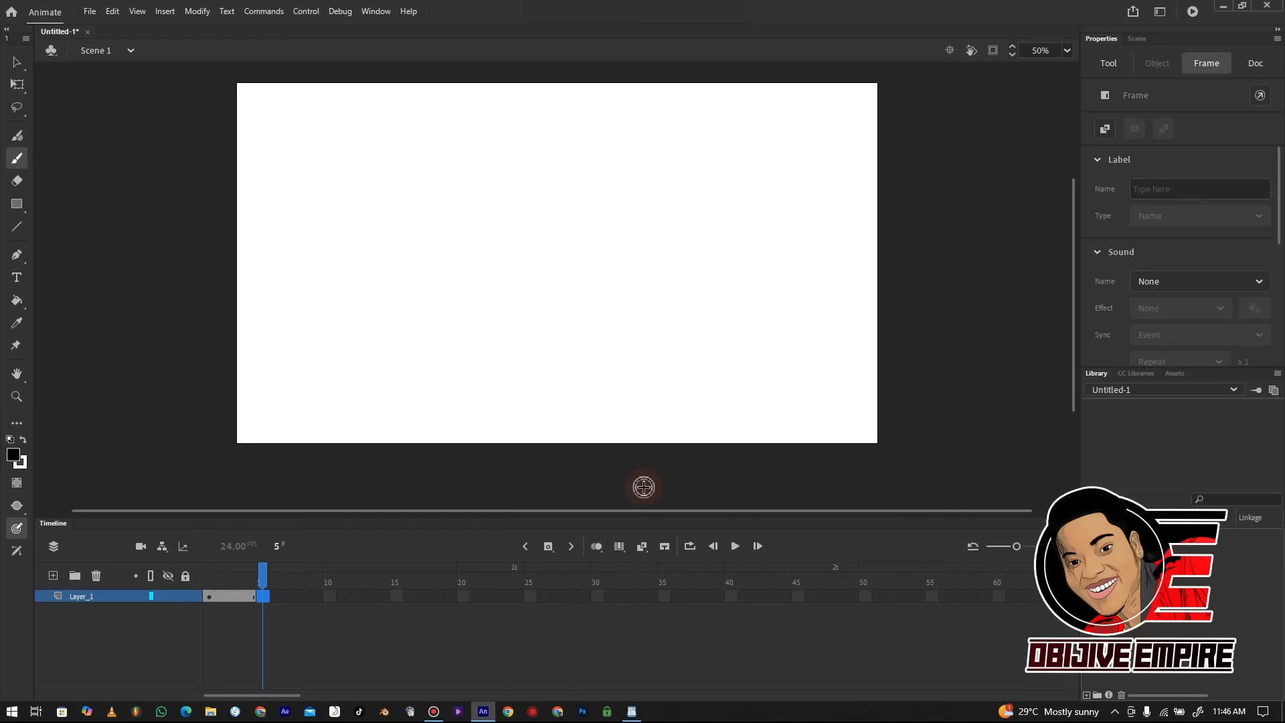
With onion skinning on, draw the figure in frame 5 over the faded sketch, with both forearms raised beside the head
{"action": "left_click", "coordinate": [596, 546]}
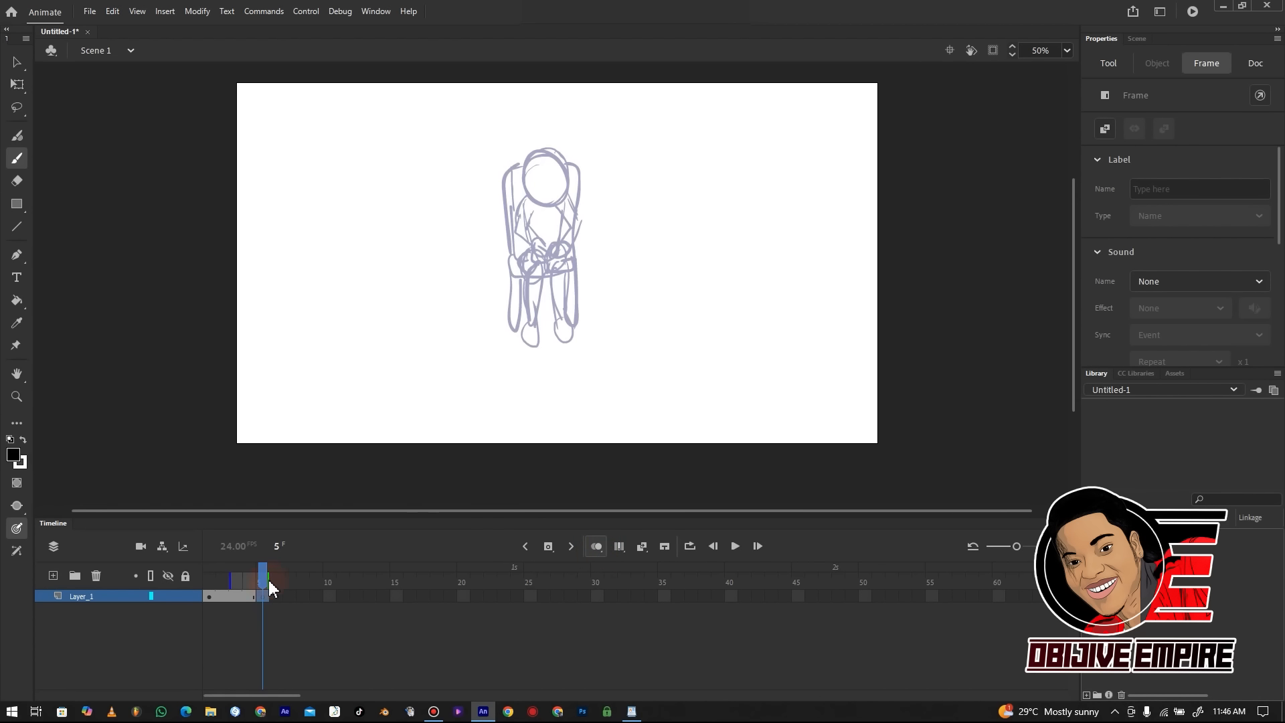
{"action": "key", "text": "b"}
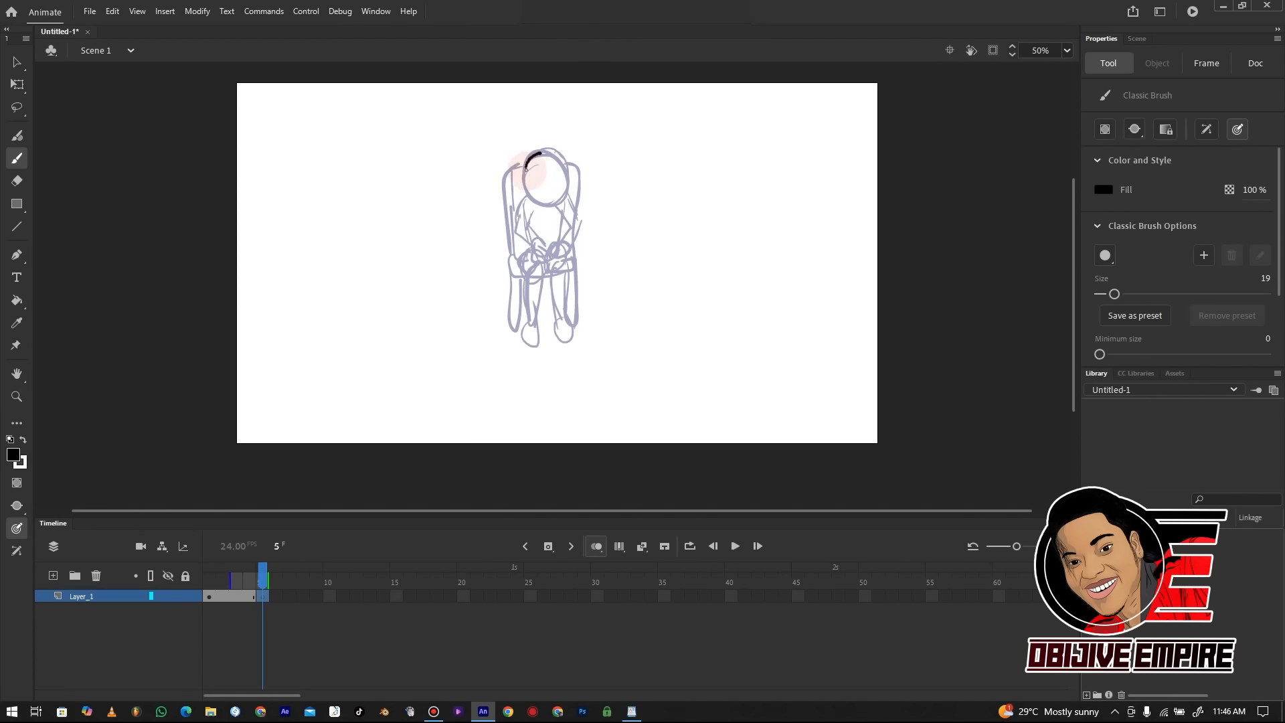
{"action": "left_click_drag", "start_coordinate": [528, 172], "coordinate": [536, 163]}
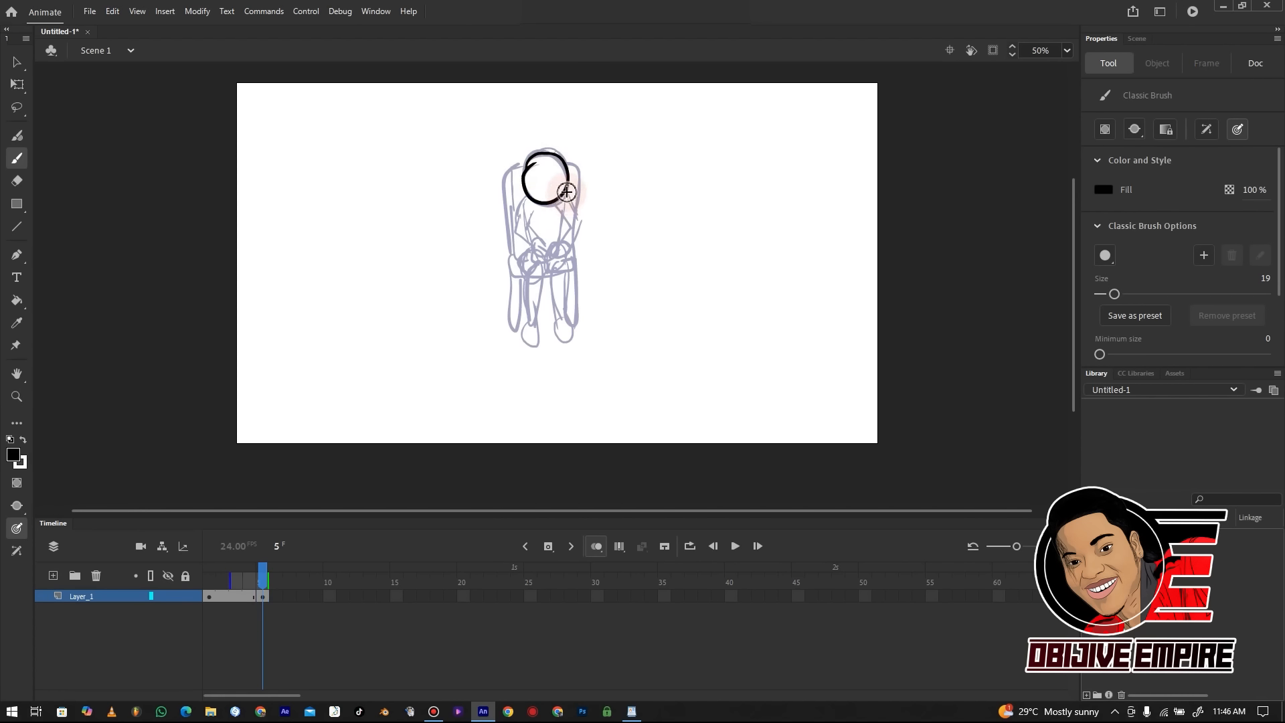
{"action": "mouse_move", "coordinate": [570, 212]}
{"action": "left_mouse_down"}
{"action": "mouse_move", "coordinate": [599, 203]}
{"action": "mouse_move", "coordinate": [607, 170]}
{"action": "mouse_move", "coordinate": [603, 200]}
{"action": "mouse_move", "coordinate": [597, 156]}
{"action": "left_mouse_up"}
{"action": "mouse_move", "coordinate": [501, 201]}
{"action": "left_mouse_down"}
{"action": "mouse_move", "coordinate": [529, 197]}
{"action": "mouse_move", "coordinate": [496, 214]}
{"action": "left_mouse_up"}
{"action": "left_click_drag", "start_coordinate": [497, 152], "coordinate": [488, 150]}
{"action": "mouse_move", "coordinate": [525, 212]}
{"action": "left_mouse_down"}
{"action": "mouse_move", "coordinate": [530, 248]}
{"action": "mouse_move", "coordinate": [569, 236]}
{"action": "mouse_move", "coordinate": [571, 214]}
{"action": "mouse_move", "coordinate": [533, 257]}
{"action": "mouse_move", "coordinate": [546, 265]}
{"action": "mouse_move", "coordinate": [525, 305]}
{"action": "mouse_move", "coordinate": [525, 338]}
{"action": "left_mouse_up"}
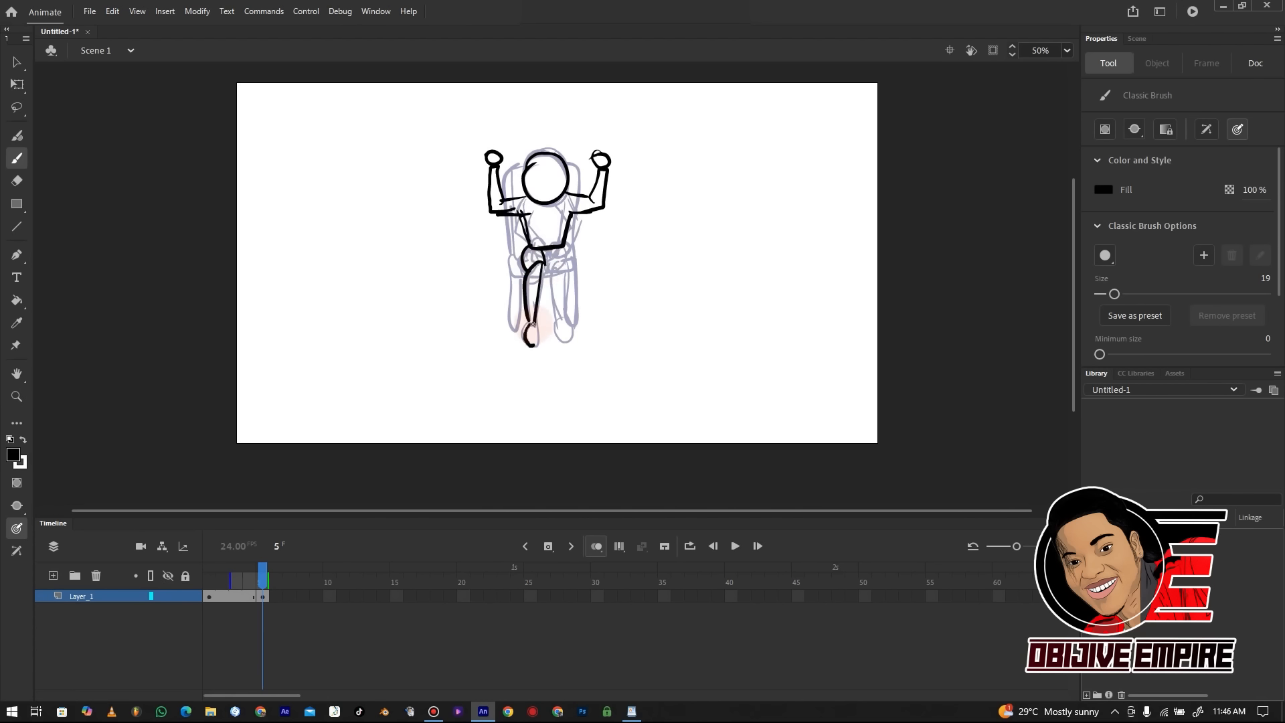
{"action": "left_click_drag", "start_coordinate": [566, 248], "coordinate": [568, 340]}
{"action": "left_click_drag", "start_coordinate": [543, 270], "coordinate": [550, 276]}
Compare the frame without onion skinning, then trace the chair's backrest, seat and legs around the figure in frame 5
{"action": "left_click", "coordinate": [596, 546]}
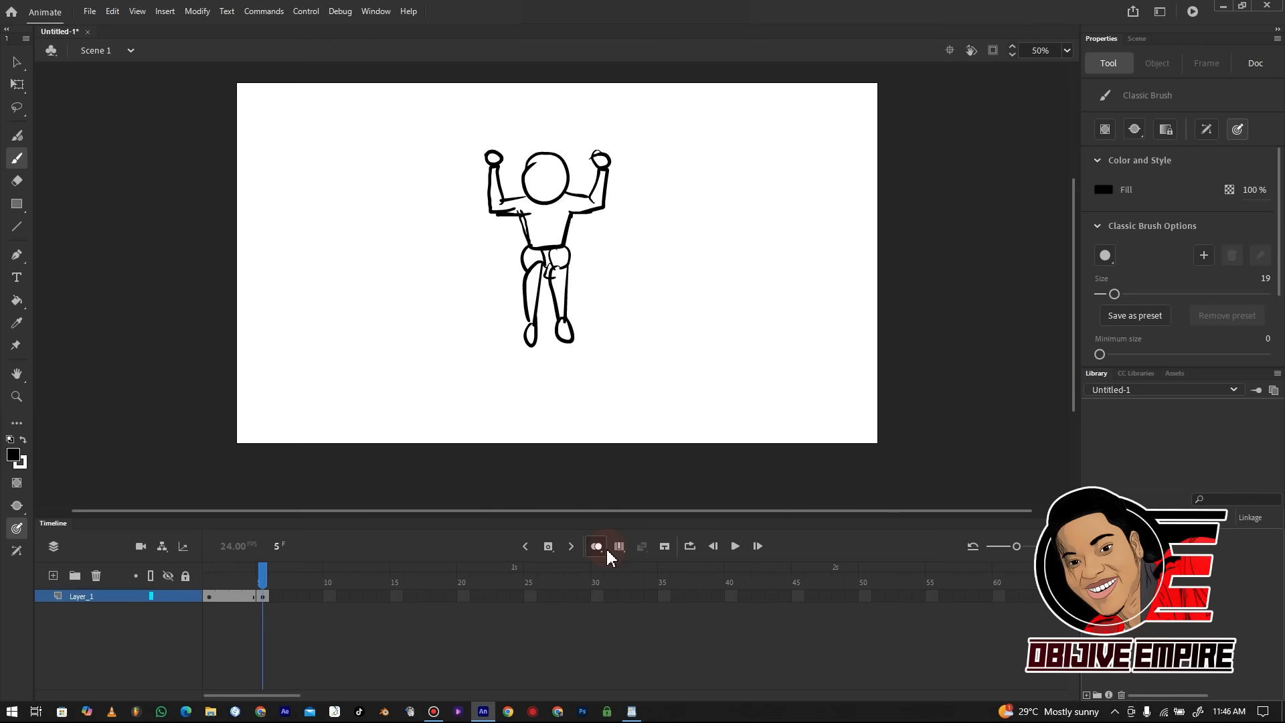
{"action": "left_click", "coordinate": [596, 546]}
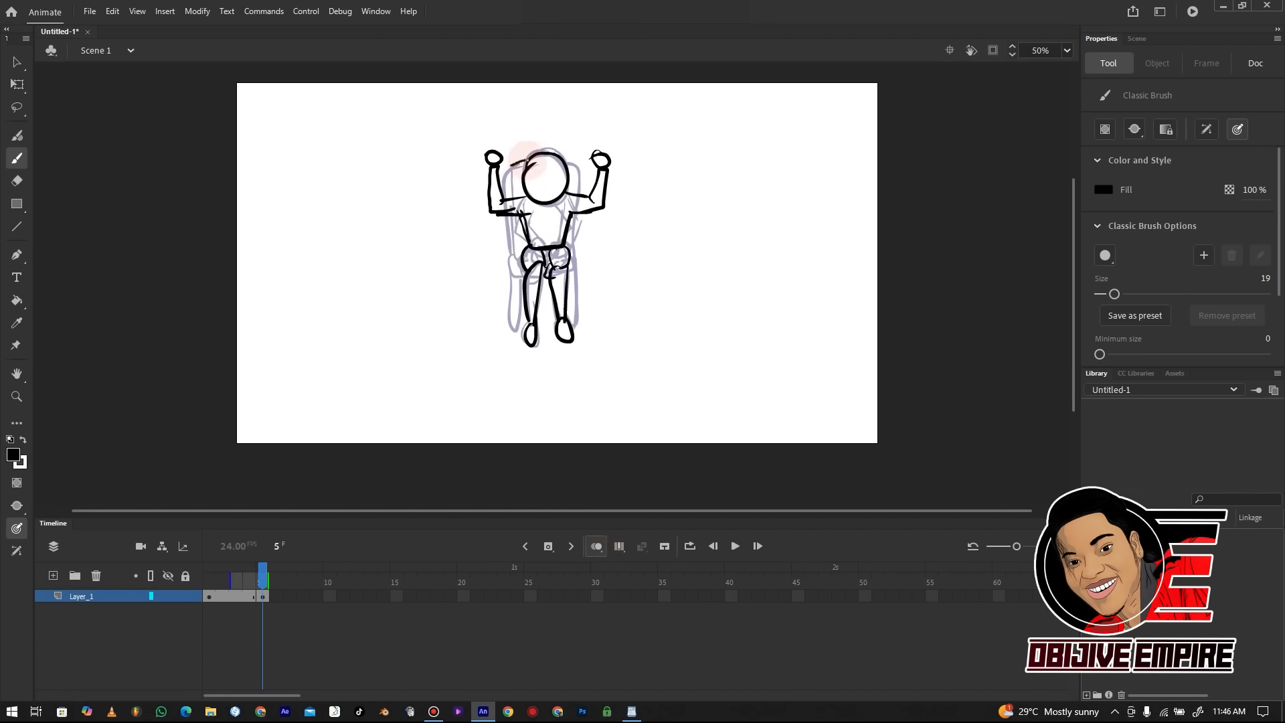
{"action": "left_click_drag", "start_coordinate": [506, 209], "coordinate": [510, 251]}
{"action": "mouse_move", "coordinate": [512, 165]}
{"action": "left_mouse_down"}
{"action": "mouse_move", "coordinate": [519, 215]}
{"action": "mouse_move", "coordinate": [567, 162]}
{"action": "mouse_move", "coordinate": [574, 248]}
{"action": "mouse_move", "coordinate": [510, 254]}
{"action": "mouse_move", "coordinate": [576, 251]}
{"action": "mouse_move", "coordinate": [523, 270]}
{"action": "left_mouse_up"}
{"action": "mouse_move", "coordinate": [507, 316]}
{"action": "left_mouse_down"}
{"action": "mouse_move", "coordinate": [511, 270]}
{"action": "mouse_move", "coordinate": [571, 325]}
{"action": "mouse_move", "coordinate": [574, 271]}
{"action": "left_mouse_up"}
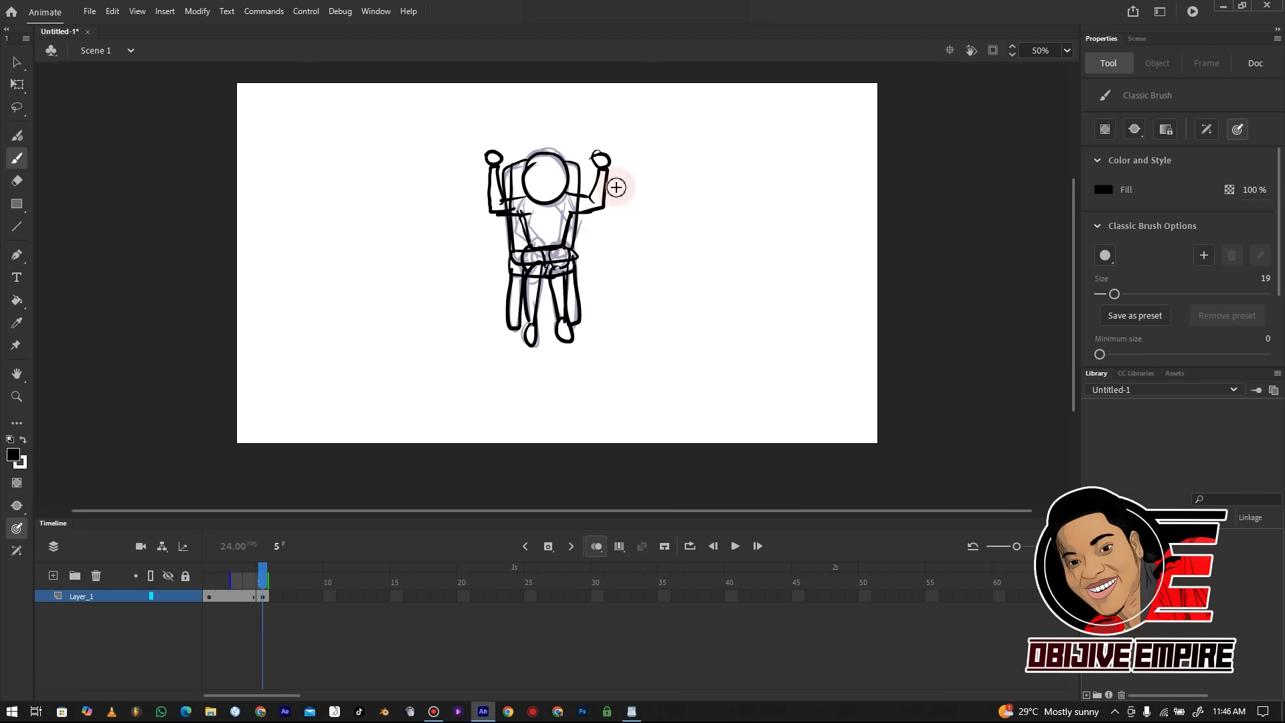
Turn off onion skinning, play the two-pose animation and scrub back to frame 1
{"action": "left_click", "coordinate": [597, 546]}
{"action": "key", "text": "Return"}
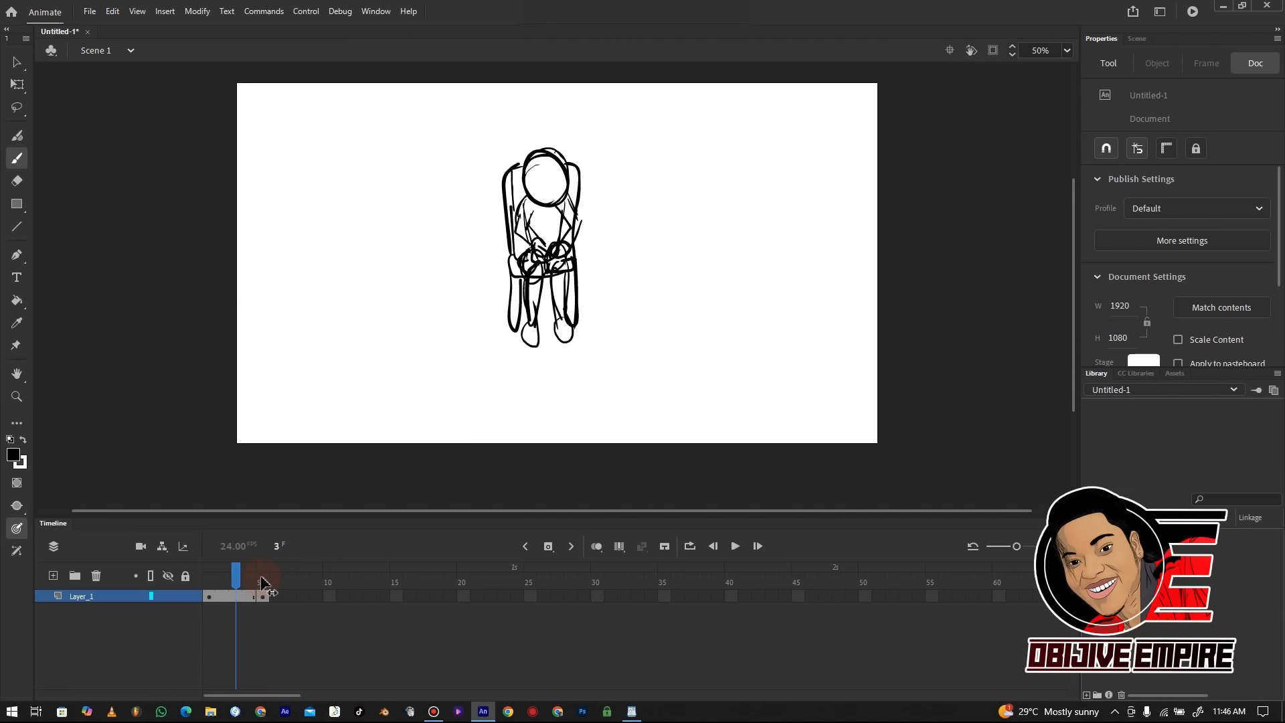
{"action": "left_click", "coordinate": [245, 563]}
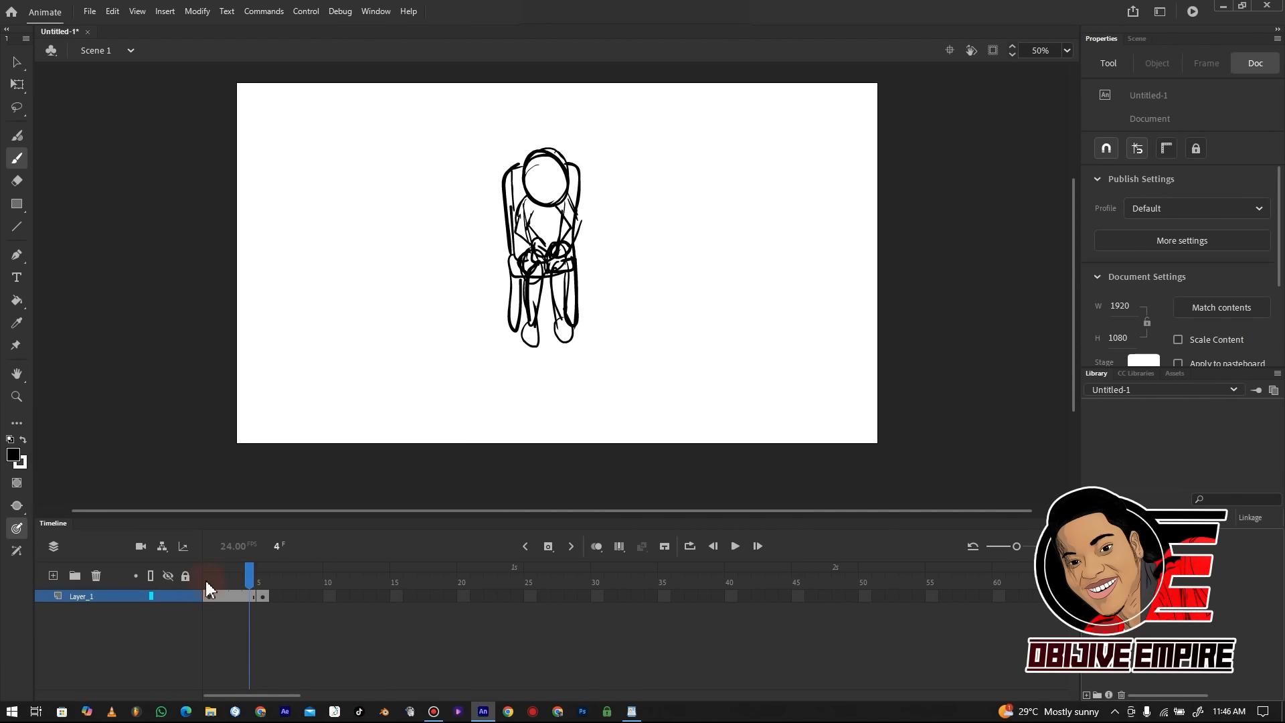
{"action": "left_click_drag", "start_coordinate": [247, 572], "coordinate": [209, 566]}
Add a new empty layer above the sketches and delete Layer_1 with its drawings
{"action": "left_click", "coordinate": [54, 576]}
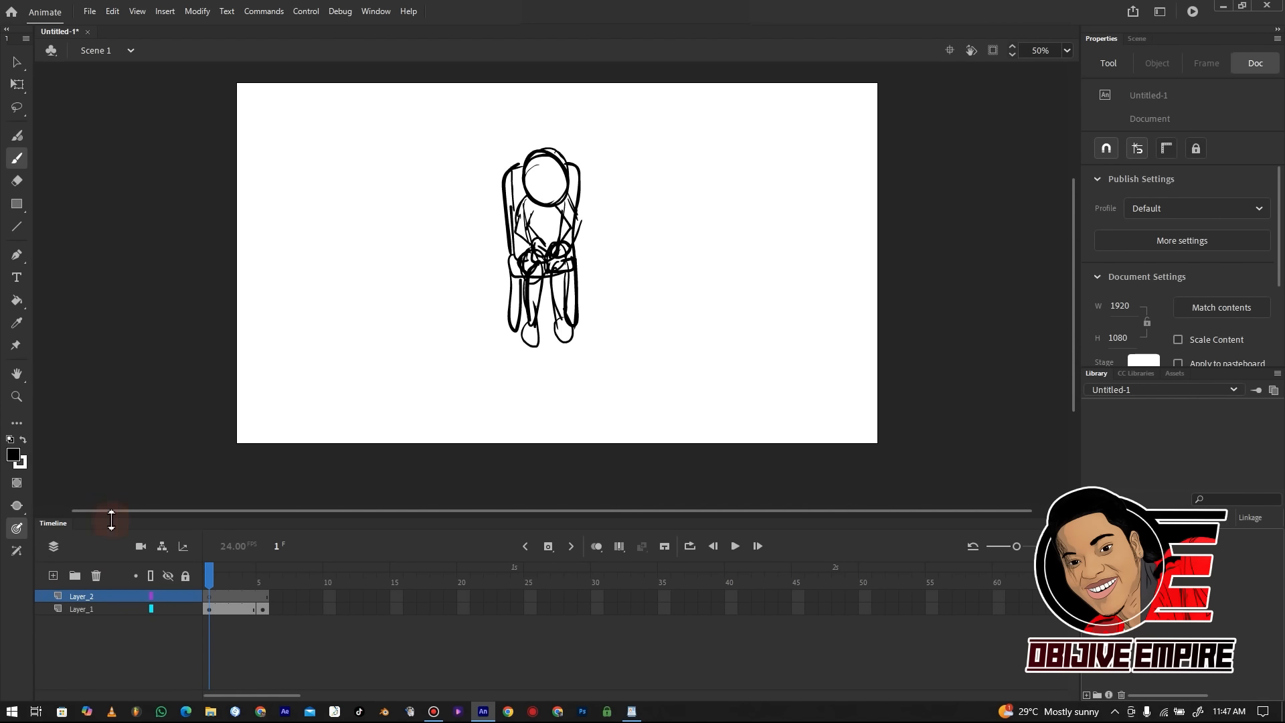
{"action": "key", "text": "ctrl+z"}
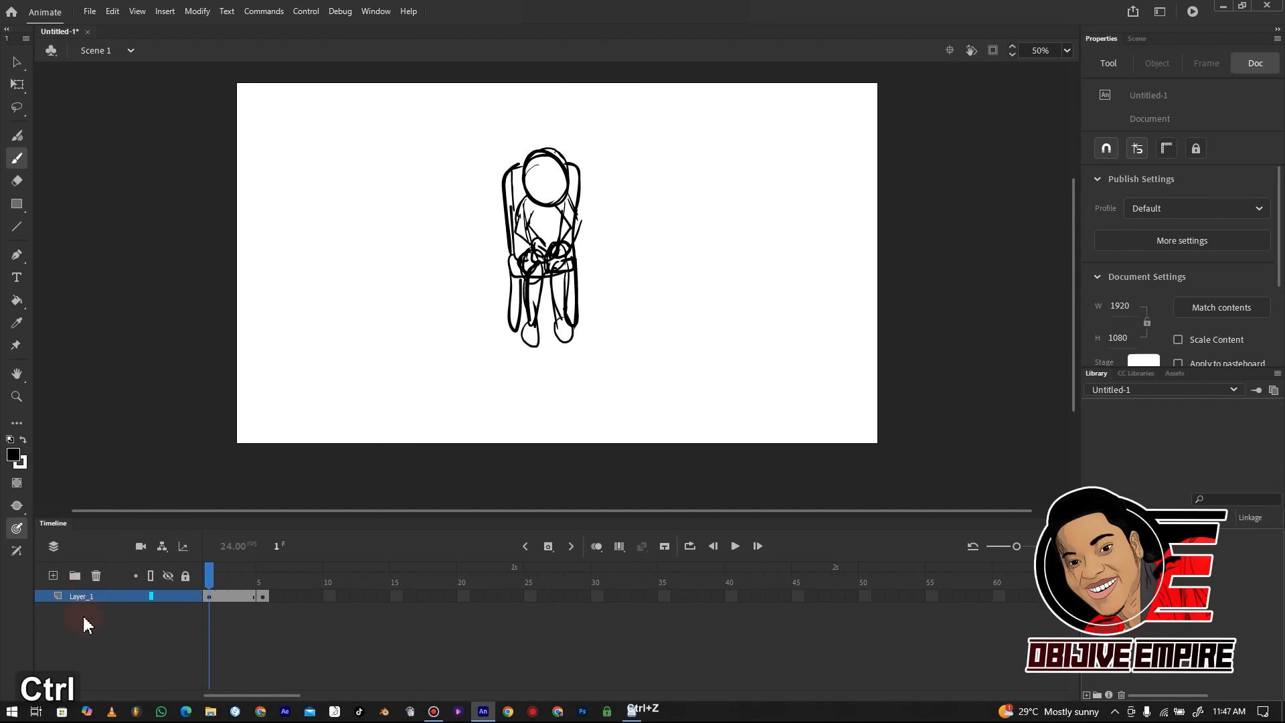
{"action": "left_click", "coordinate": [53, 576]}
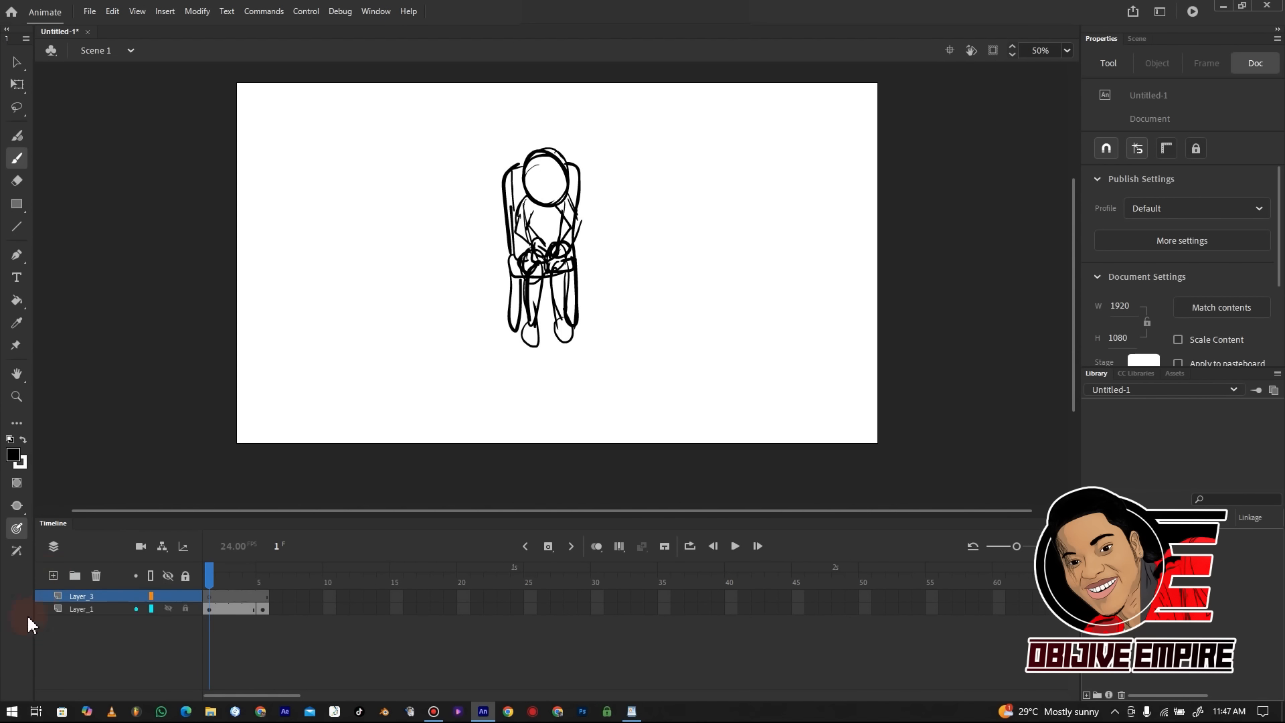
{"action": "left_click", "coordinate": [90, 608]}
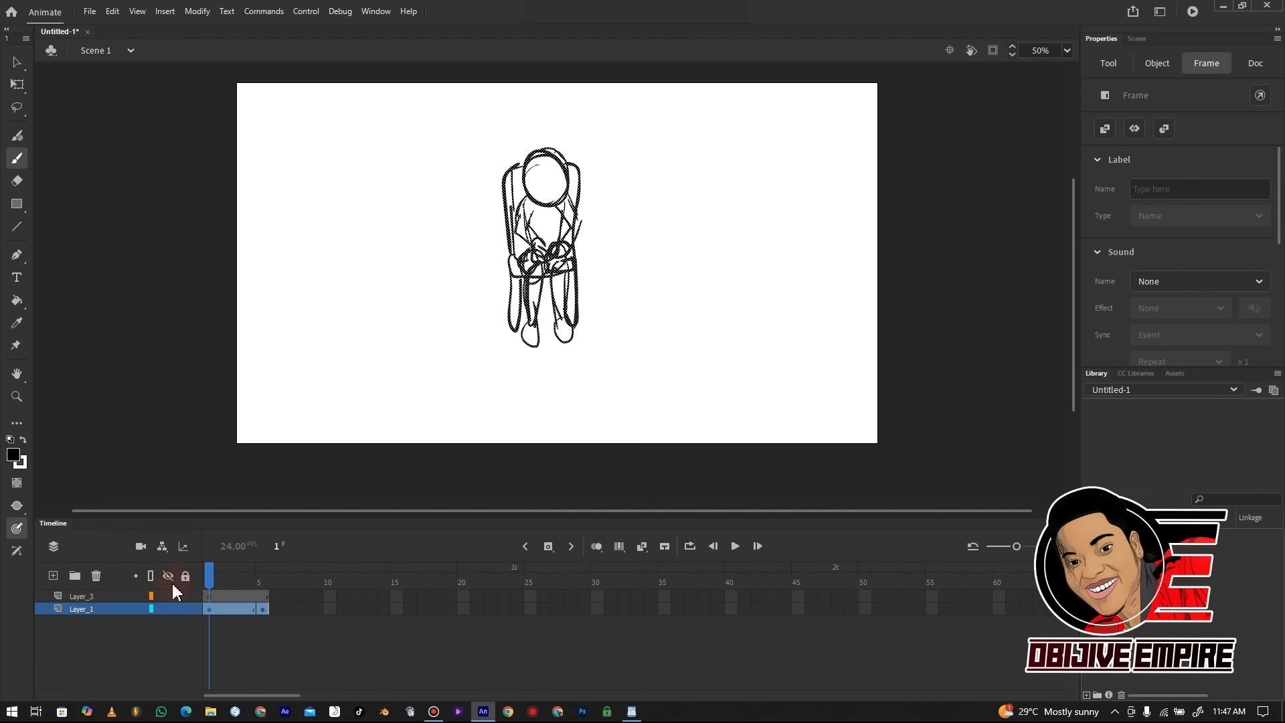
{"action": "left_click", "coordinate": [96, 577]}
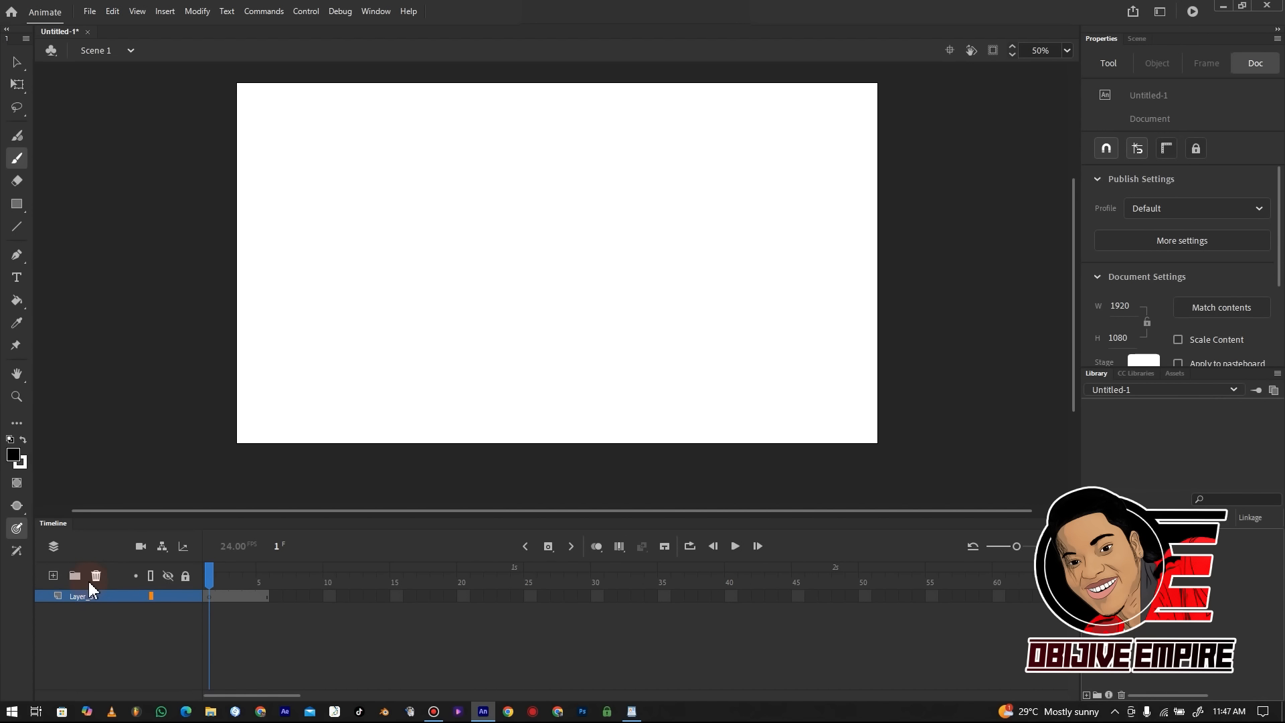
Draw a large wavy test stroke across the stage on Layer_3 and scrub between frames 1 and 5
{"action": "left_click", "coordinate": [209, 596]}
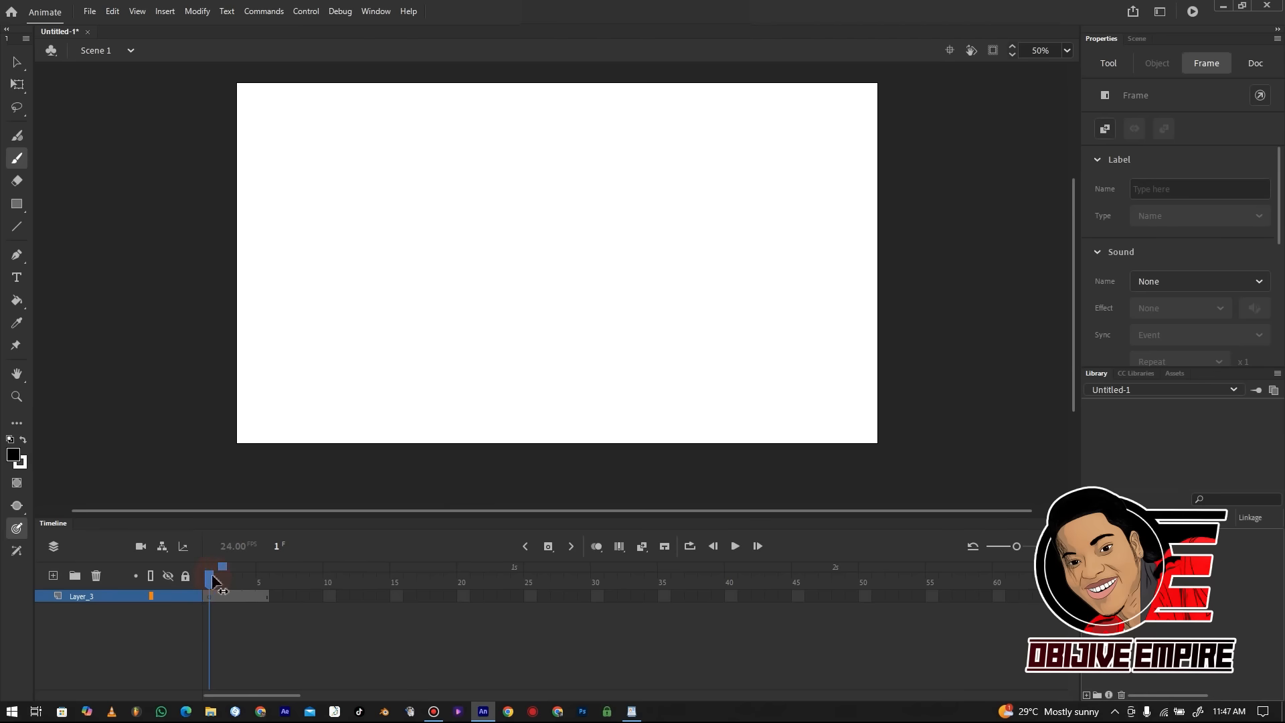
{"action": "left_click_drag", "start_coordinate": [213, 580], "coordinate": [263, 579]}
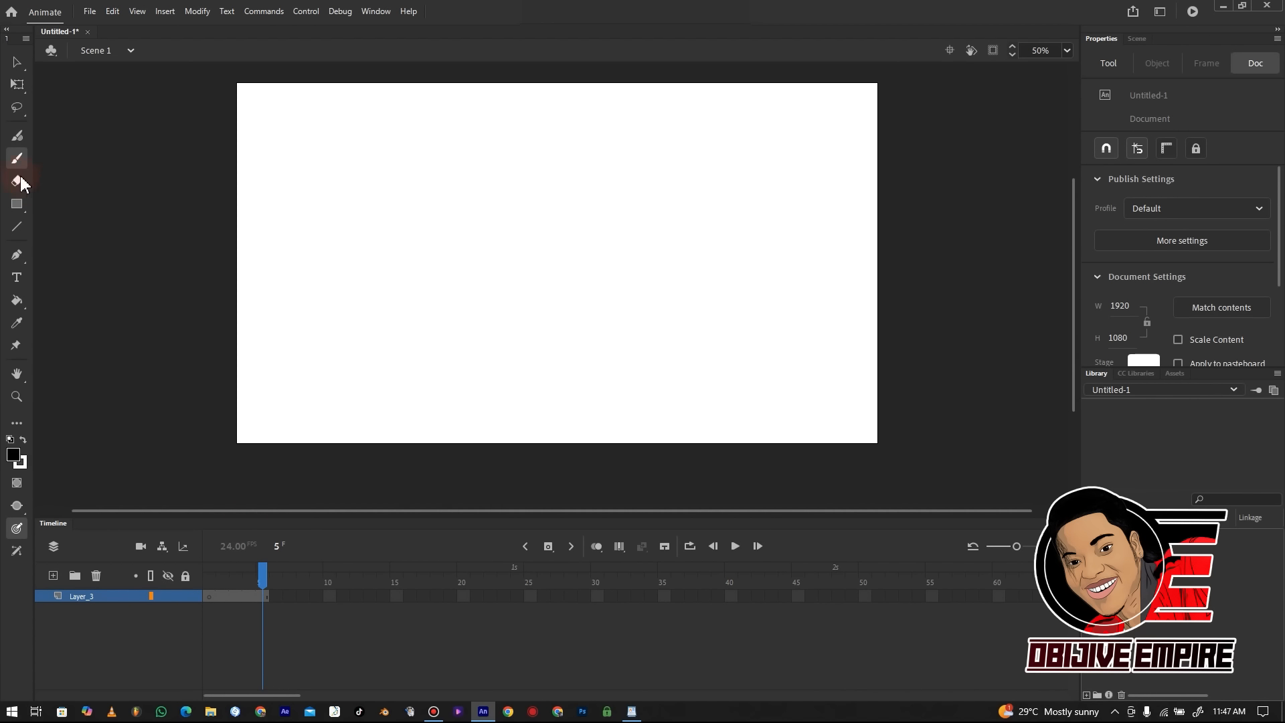
{"action": "mouse_move", "coordinate": [380, 273]}
{"action": "left_mouse_down"}
{"action": "mouse_move", "coordinate": [596, 172]}
{"action": "mouse_move", "coordinate": [775, 169]}
{"action": "mouse_move", "coordinate": [820, 266]}
{"action": "left_mouse_up"}
{"action": "left_click_drag", "start_coordinate": [252, 574], "coordinate": [210, 580]}
{"action": "left_click", "coordinate": [211, 597]}
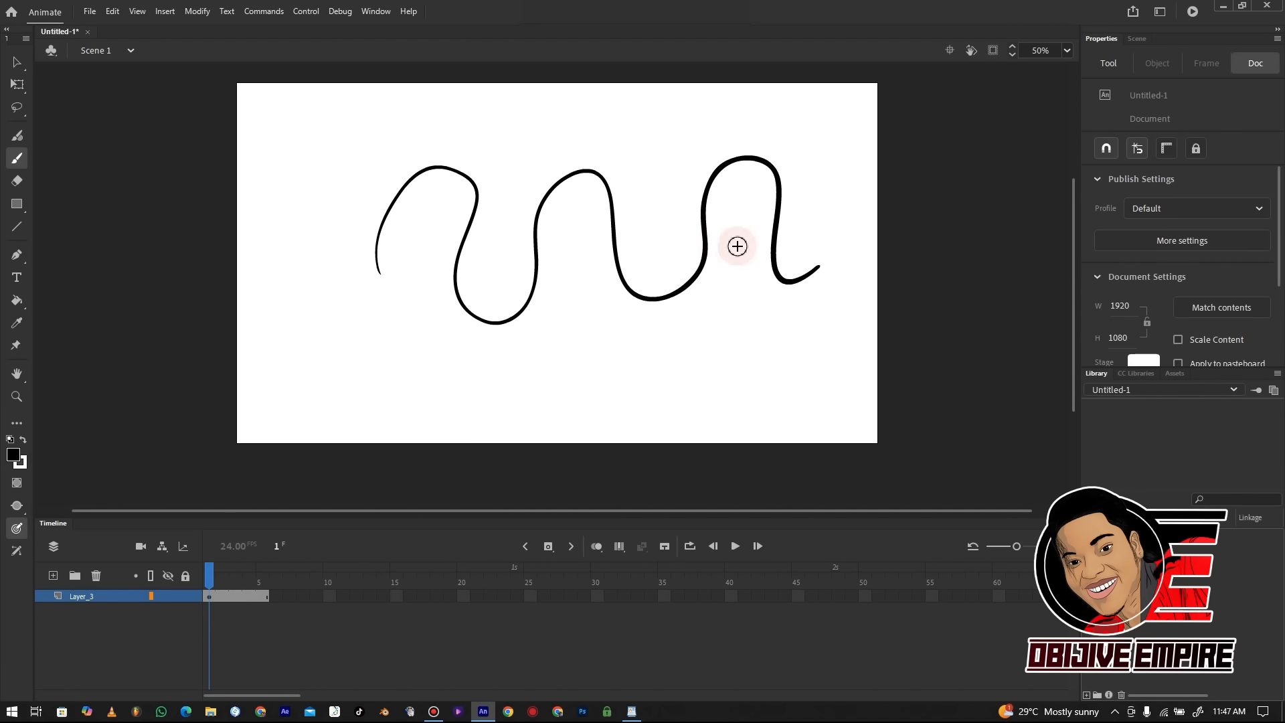
Undo the wavy test stroke to clear the stage
{"action": "key", "text": "ctrl+z"}
{"action": "key", "text": "ctrl+a"}
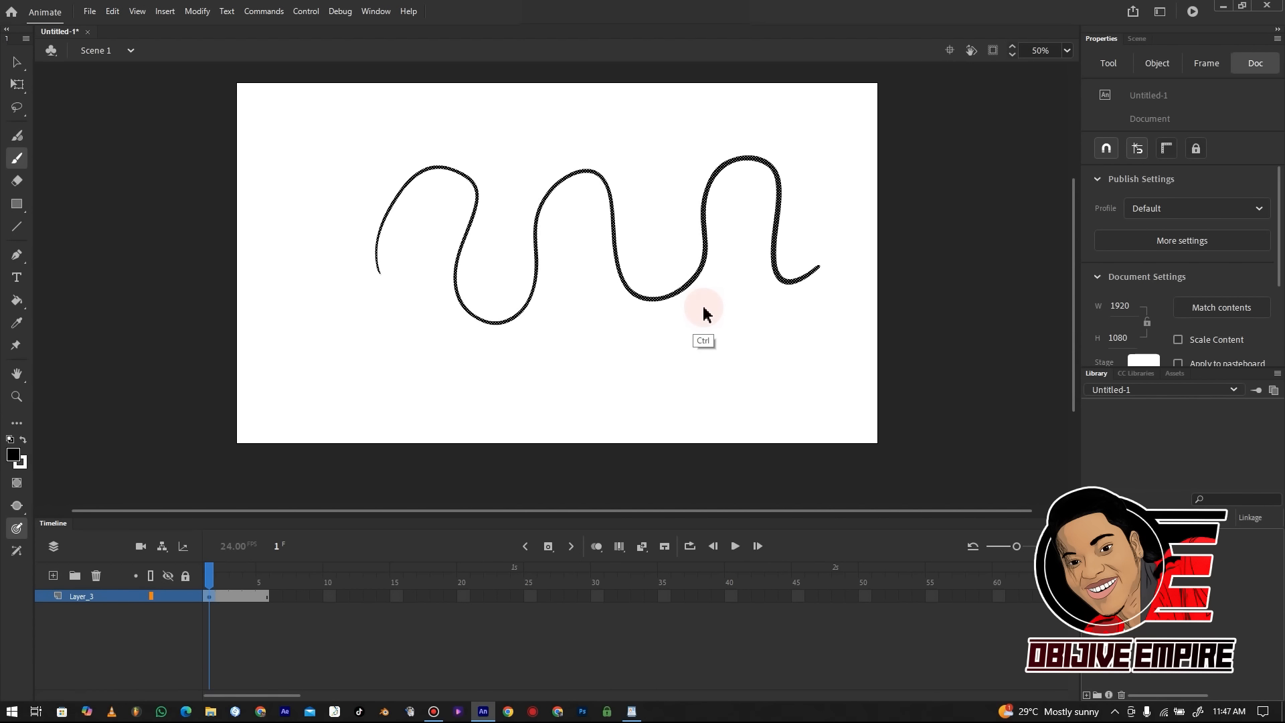
{"action": "key", "text": "ctrl+z"}
{"action": "key", "text": "ctrl+z"}
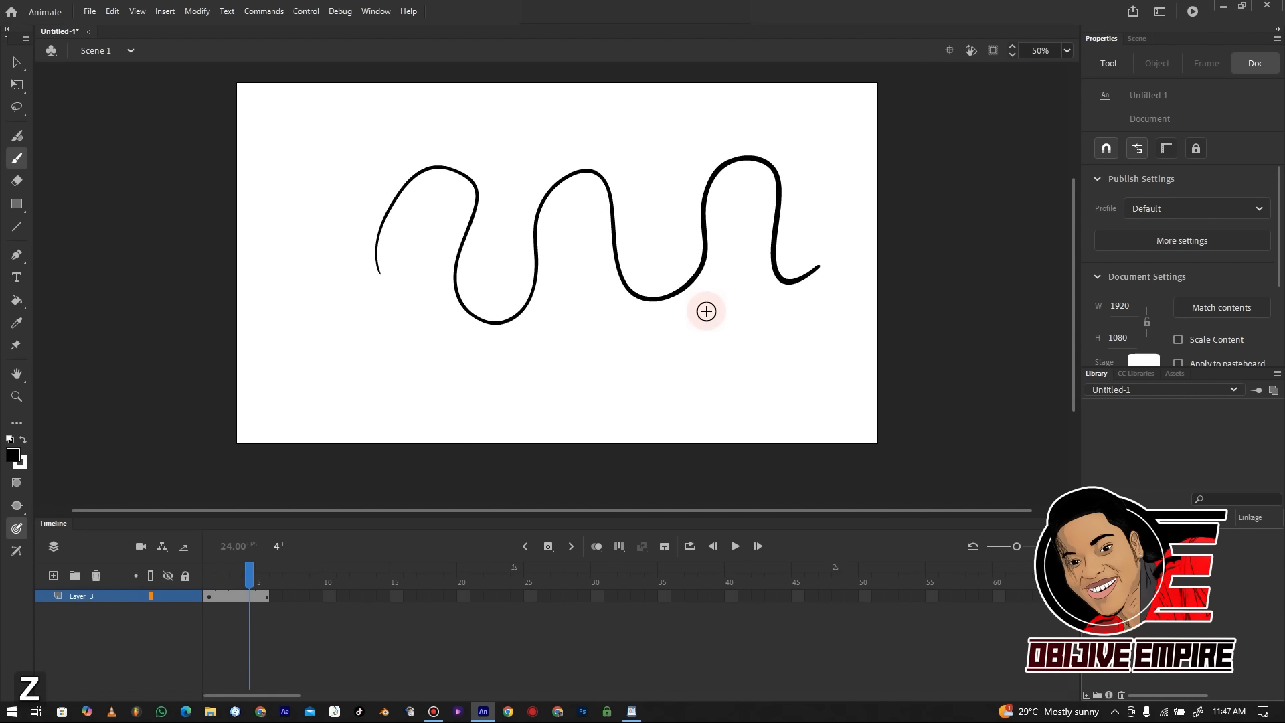
{"action": "key", "text": "ctrl+z"}
{"action": "key", "text": "ctrl+z"}
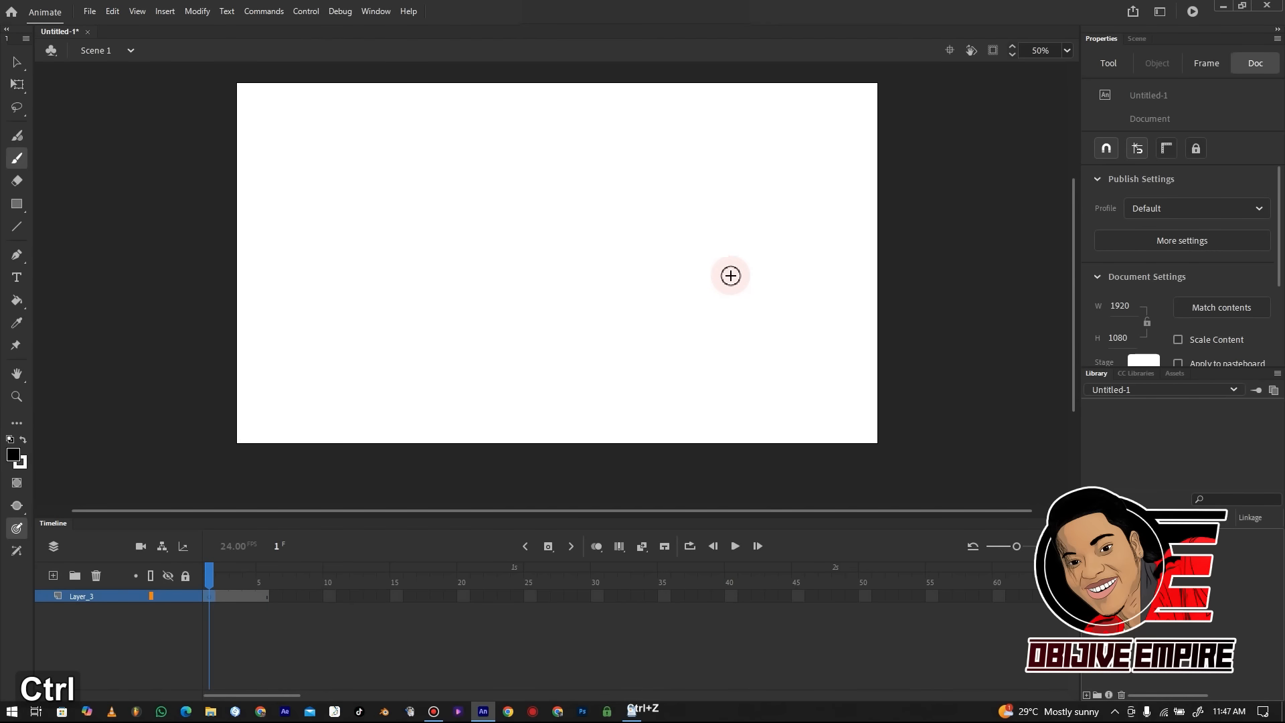
In frame 1, sketch a new figure's head, neck, shoulders, left upper arm and torso sides with a vertical chest centre line
{"action": "left_click", "coordinate": [211, 596]}
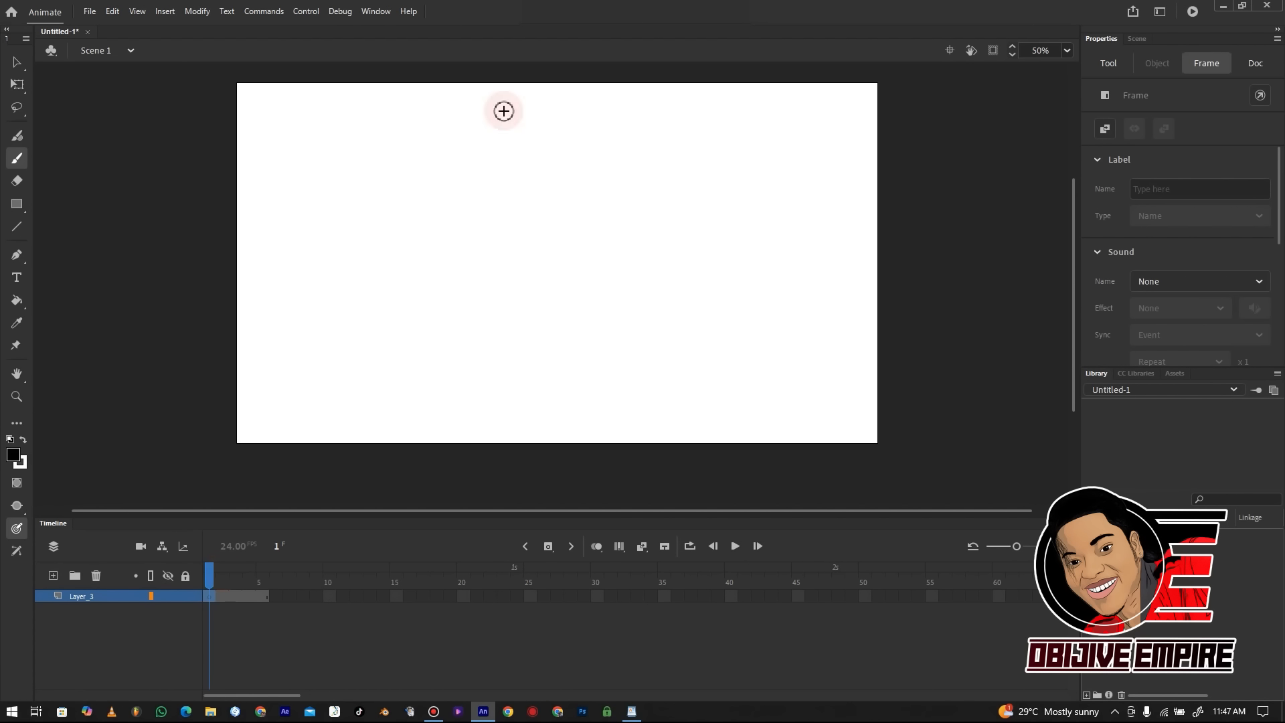
{"action": "key", "text": "b"}
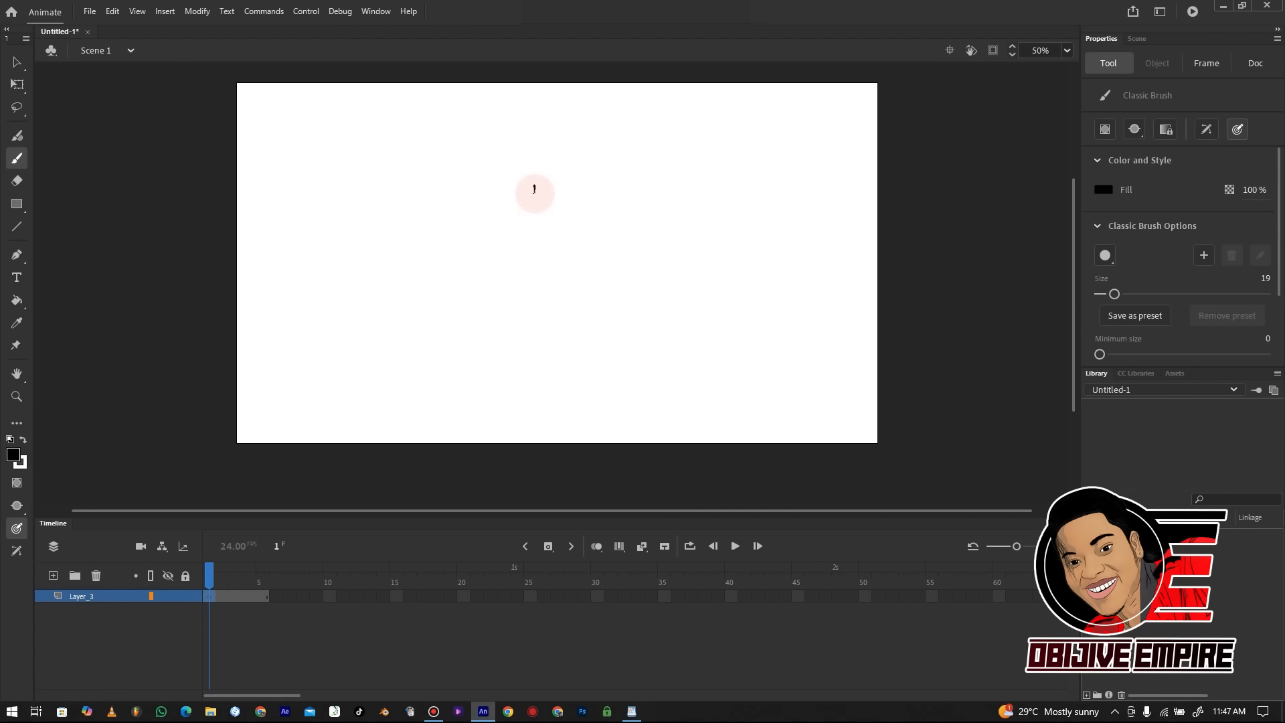
{"action": "mouse_move", "coordinate": [534, 193]}
{"action": "left_mouse_down"}
{"action": "mouse_move", "coordinate": [576, 205]}
{"action": "mouse_move", "coordinate": [540, 212]}
{"action": "mouse_move", "coordinate": [557, 221]}
{"action": "mouse_move", "coordinate": [577, 199]}
{"action": "mouse_move", "coordinate": [543, 228]}
{"action": "mouse_move", "coordinate": [608, 242]}
{"action": "left_mouse_up"}
{"action": "mouse_move", "coordinate": [506, 250]}
{"action": "left_mouse_down"}
{"action": "mouse_move", "coordinate": [522, 272]}
{"action": "mouse_move", "coordinate": [498, 267]}
{"action": "mouse_move", "coordinate": [519, 285]}
{"action": "mouse_move", "coordinate": [515, 322]}
{"action": "left_mouse_up"}
{"action": "left_click_drag", "start_coordinate": [599, 257], "coordinate": [590, 340]}
{"action": "left_click_drag", "start_coordinate": [517, 289], "coordinate": [534, 337]}
{"action": "left_click_drag", "start_coordinate": [566, 252], "coordinate": [566, 287]}
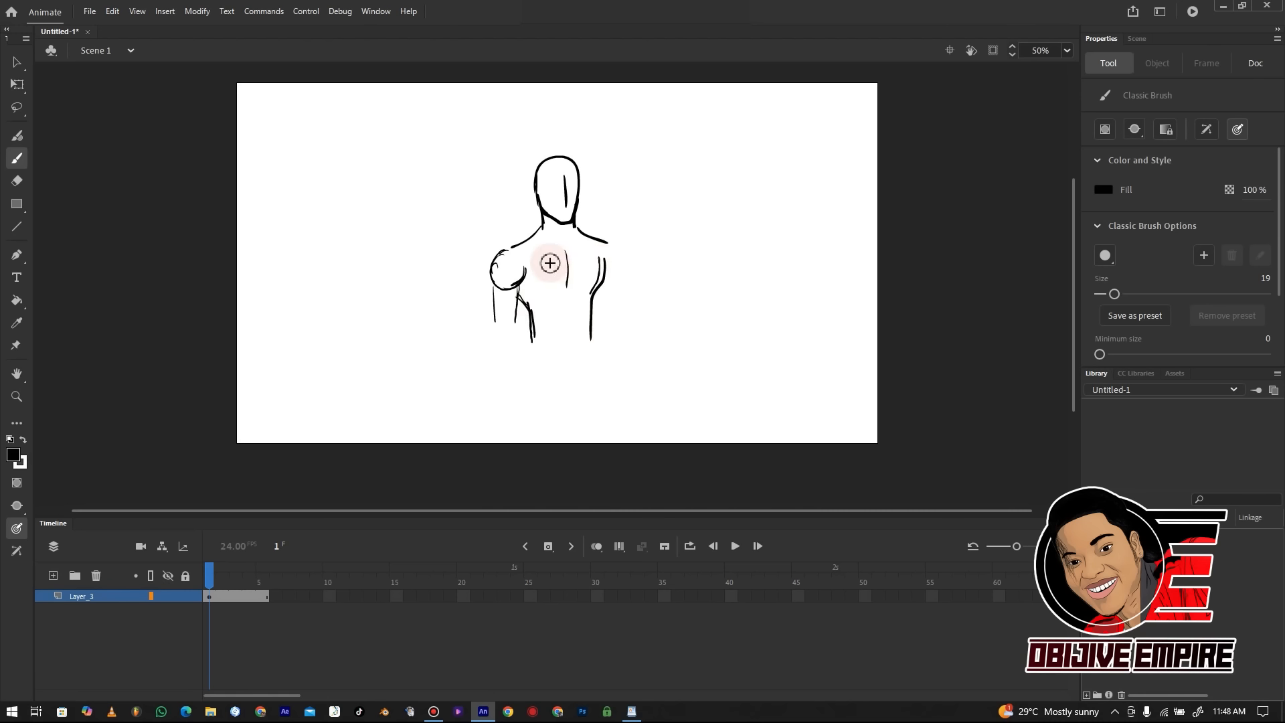
Add the collarbones, lower chest line, waist and hip curve to the figure's torso
{"action": "left_click_drag", "start_coordinate": [528, 246], "coordinate": [562, 248]}
{"action": "left_click_drag", "start_coordinate": [574, 248], "coordinate": [605, 242]}
{"action": "mouse_move", "coordinate": [532, 296]}
{"action": "left_mouse_down"}
{"action": "mouse_move", "coordinate": [600, 284]}
{"action": "mouse_move", "coordinate": [592, 352]}
{"action": "left_mouse_up"}
{"action": "left_click_drag", "start_coordinate": [1073, 293], "coordinate": [1073, 185]}
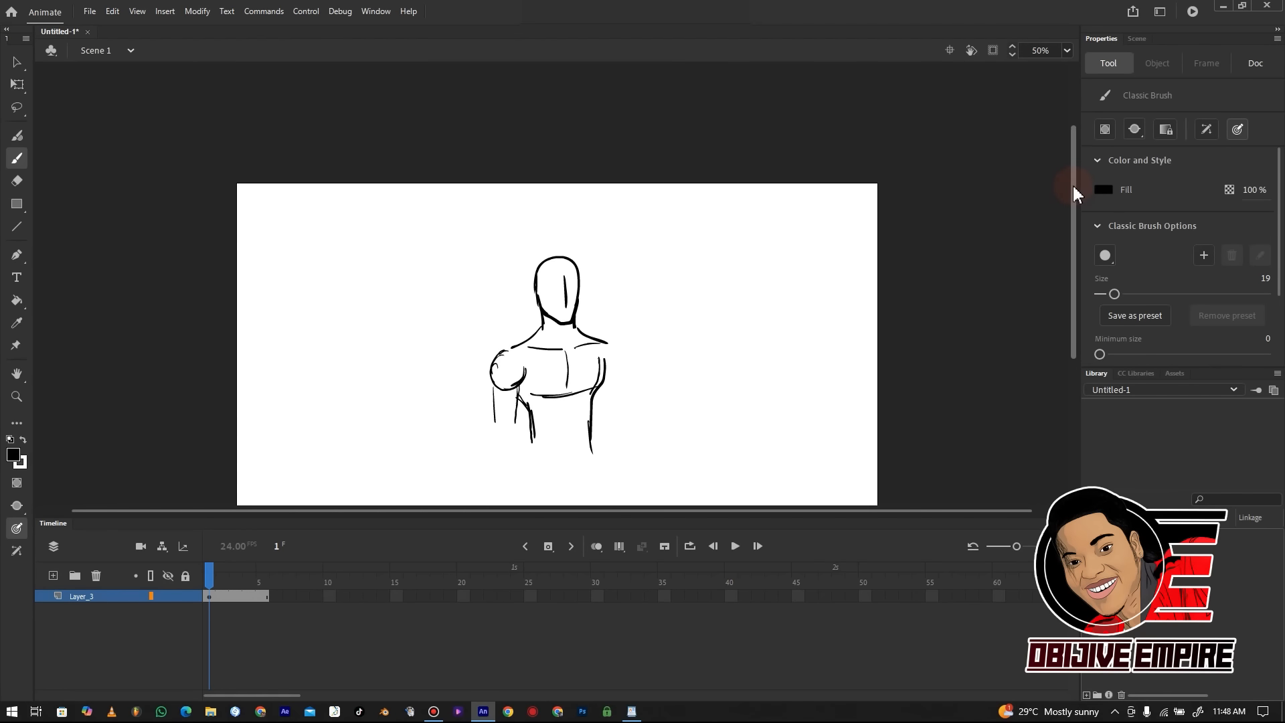
{"action": "scroll", "coordinate": [1074, 194], "scroll_direction": "down", "scroll_amount": 3}
{"action": "scroll", "coordinate": [1074, 194], "scroll_direction": "up", "scroll_amount": 1}
{"action": "left_click_drag", "start_coordinate": [528, 236], "coordinate": [531, 276]}
{"action": "left_click_drag", "start_coordinate": [594, 218], "coordinate": [604, 284]}
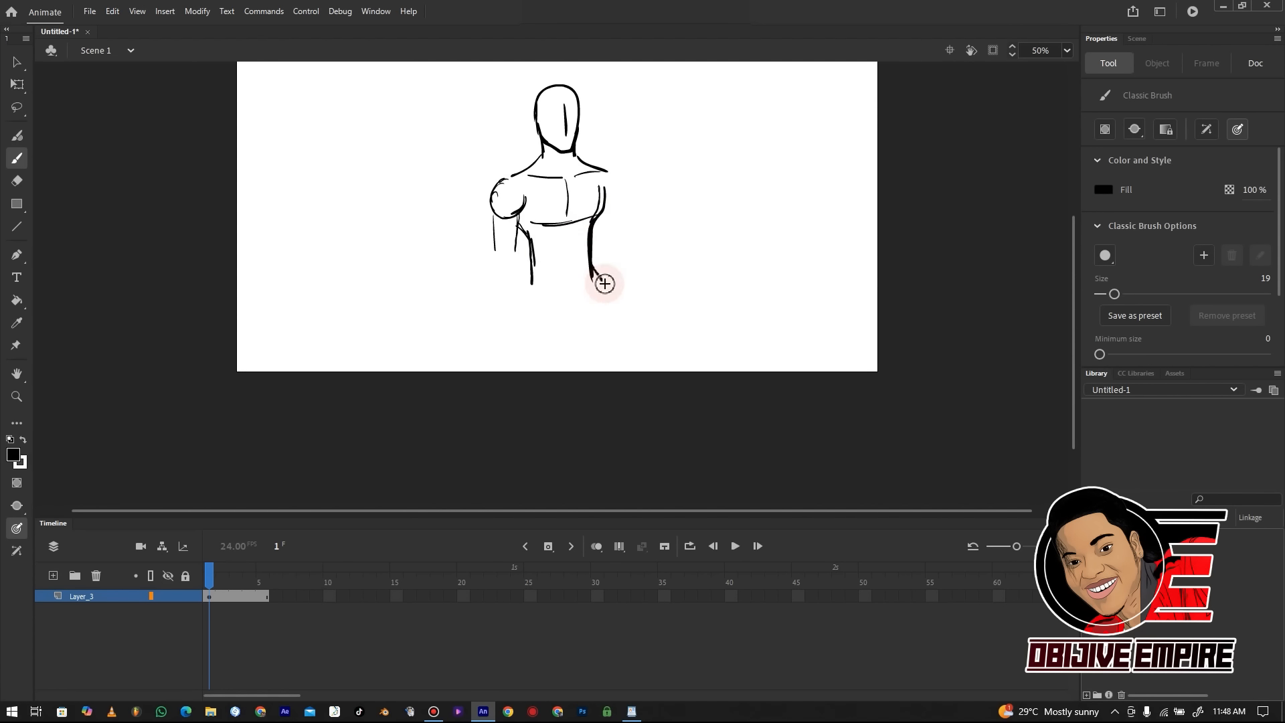
{"action": "mouse_move", "coordinate": [520, 286]}
{"action": "left_mouse_down"}
{"action": "mouse_move", "coordinate": [566, 280]}
{"action": "mouse_move", "coordinate": [525, 286]}
{"action": "mouse_move", "coordinate": [634, 292]}
{"action": "left_mouse_up"}
Draw the bent leg on the drawing's left side with a round knee, lower leg and foot, and sketch the inner thighs
{"action": "mouse_move", "coordinate": [493, 324]}
{"action": "left_mouse_down"}
{"action": "mouse_move", "coordinate": [528, 301]}
{"action": "mouse_move", "coordinate": [509, 380]}
{"action": "left_mouse_up"}
{"action": "left_click_drag", "start_coordinate": [494, 326], "coordinate": [500, 389]}
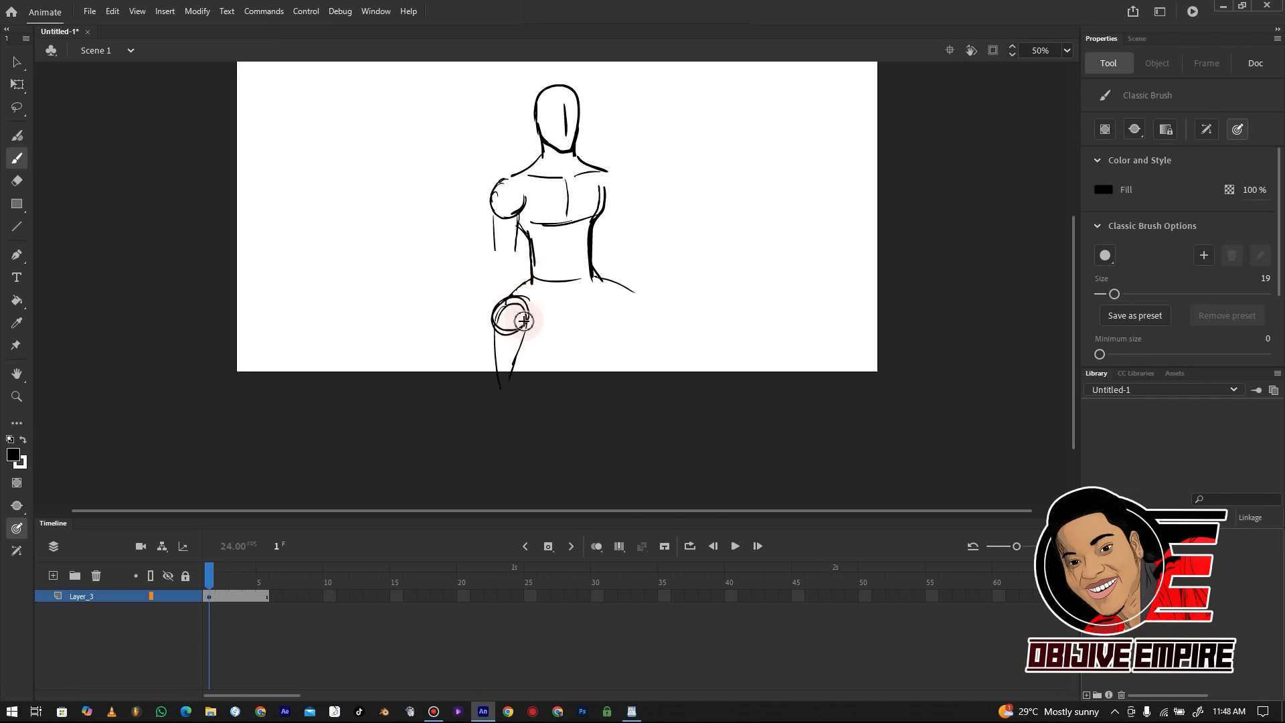
{"action": "left_click_drag", "start_coordinate": [528, 334], "coordinate": [521, 413]}
{"action": "mouse_move", "coordinate": [526, 279]}
{"action": "left_mouse_down"}
{"action": "mouse_move", "coordinate": [509, 333]}
{"action": "mouse_move", "coordinate": [525, 307]}
{"action": "mouse_move", "coordinate": [522, 346]}
{"action": "mouse_move", "coordinate": [566, 326]}
{"action": "left_mouse_up"}
{"action": "mouse_move", "coordinate": [532, 352]}
{"action": "left_mouse_down"}
{"action": "mouse_move", "coordinate": [573, 320]}
{"action": "mouse_move", "coordinate": [644, 323]}
{"action": "mouse_move", "coordinate": [617, 343]}
{"action": "mouse_move", "coordinate": [636, 337]}
{"action": "left_mouse_up"}
{"action": "mouse_move", "coordinate": [510, 317]}
{"action": "left_mouse_down"}
{"action": "mouse_move", "coordinate": [498, 371]}
{"action": "mouse_move", "coordinate": [511, 415]}
{"action": "left_mouse_up"}
{"action": "left_click_drag", "start_coordinate": [525, 343], "coordinate": [524, 448]}
{"action": "mouse_move", "coordinate": [528, 362]}
{"action": "left_mouse_down"}
{"action": "mouse_move", "coordinate": [540, 329]}
{"action": "mouse_move", "coordinate": [524, 447]}
{"action": "mouse_move", "coordinate": [491, 505]}
{"action": "mouse_move", "coordinate": [500, 469]}
{"action": "left_mouse_up"}
Draw the other bent leg on the drawing's right side from the knee down to the foot
{"action": "left_click_drag", "start_coordinate": [621, 320], "coordinate": [625, 388]}
{"action": "left_click_drag", "start_coordinate": [614, 343], "coordinate": [622, 382]}
{"action": "mouse_move", "coordinate": [640, 303]}
{"action": "left_mouse_down"}
{"action": "mouse_move", "coordinate": [651, 326]}
{"action": "mouse_move", "coordinate": [637, 437]}
{"action": "mouse_move", "coordinate": [616, 370]}
{"action": "mouse_move", "coordinate": [621, 356]}
{"action": "mouse_move", "coordinate": [624, 447]}
{"action": "left_mouse_up"}
{"action": "right_click", "coordinate": [622, 330]}
{"action": "scroll", "coordinate": [1072, 314], "scroll_direction": "down", "scroll_amount": 3}
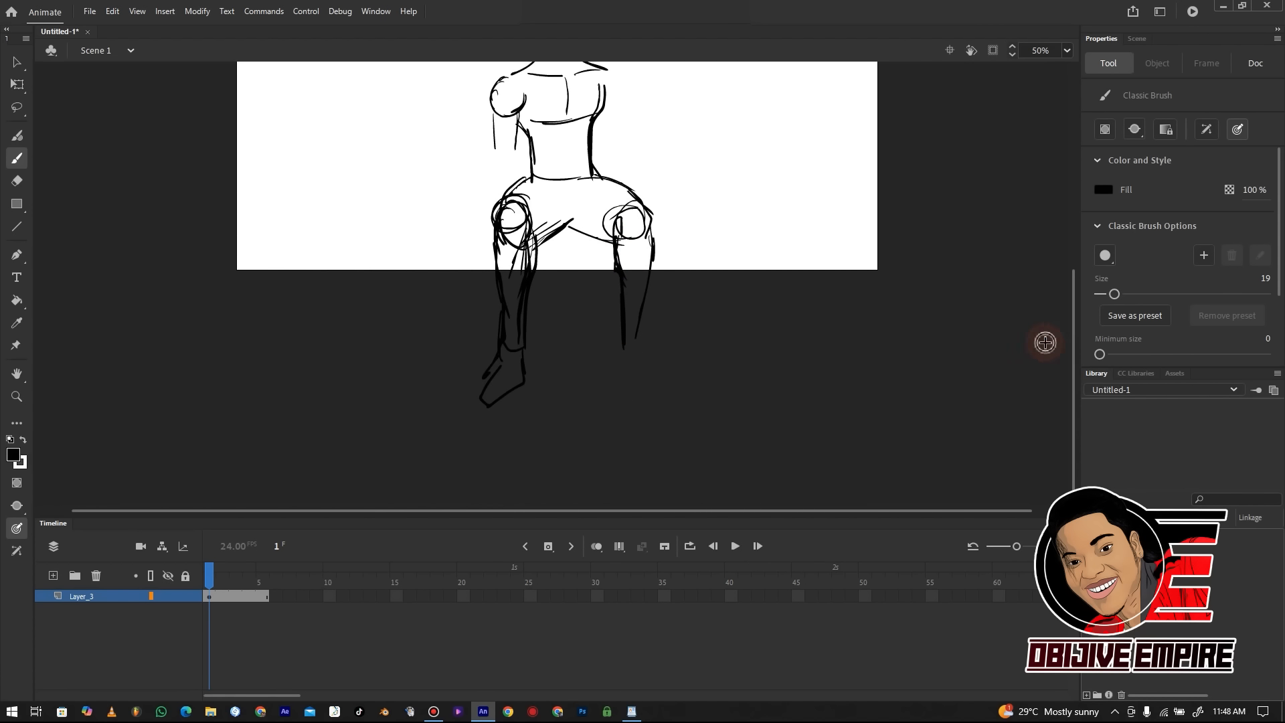
{"action": "left_click_drag", "start_coordinate": [650, 227], "coordinate": [641, 362]}
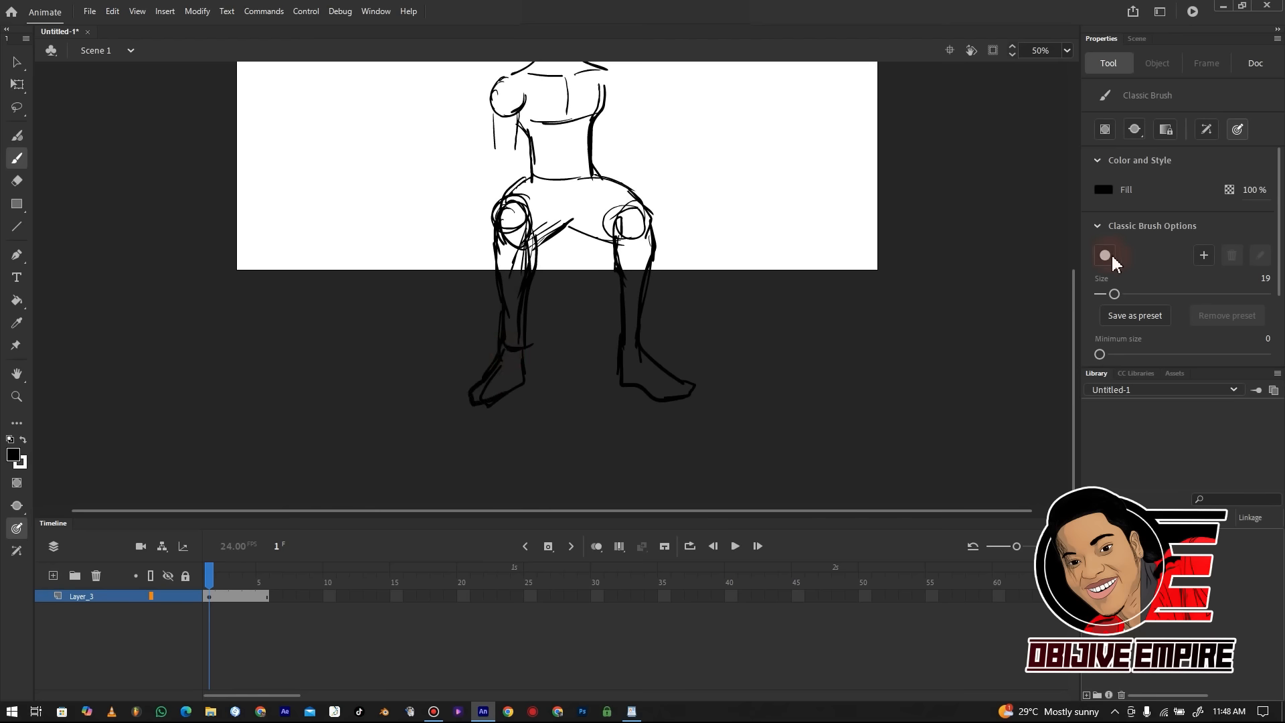
Complete the arm on the drawing's left side with a round elbow, forearm and hand reaching to the lap
{"action": "scroll", "coordinate": [1072, 310], "scroll_direction": "up", "scroll_amount": 5}
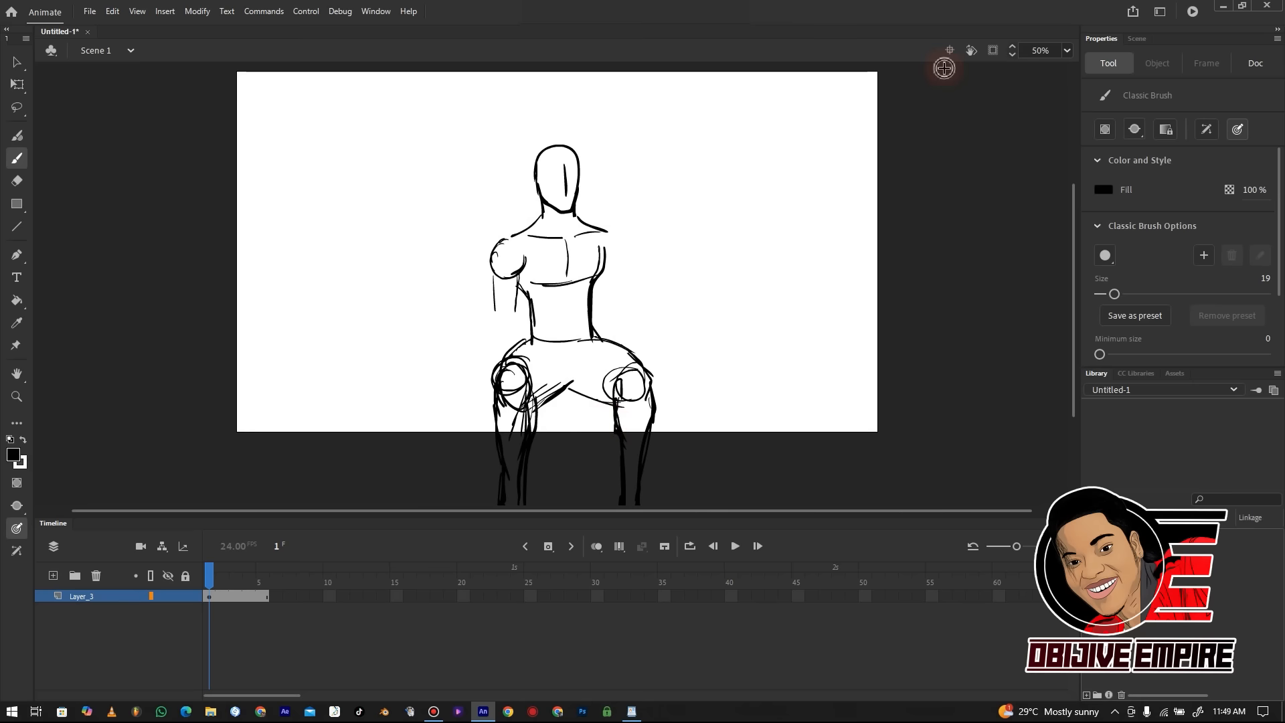
{"action": "scroll", "coordinate": [1072, 239], "scroll_direction": "down", "scroll_amount": 3}
{"action": "key", "text": "b"}
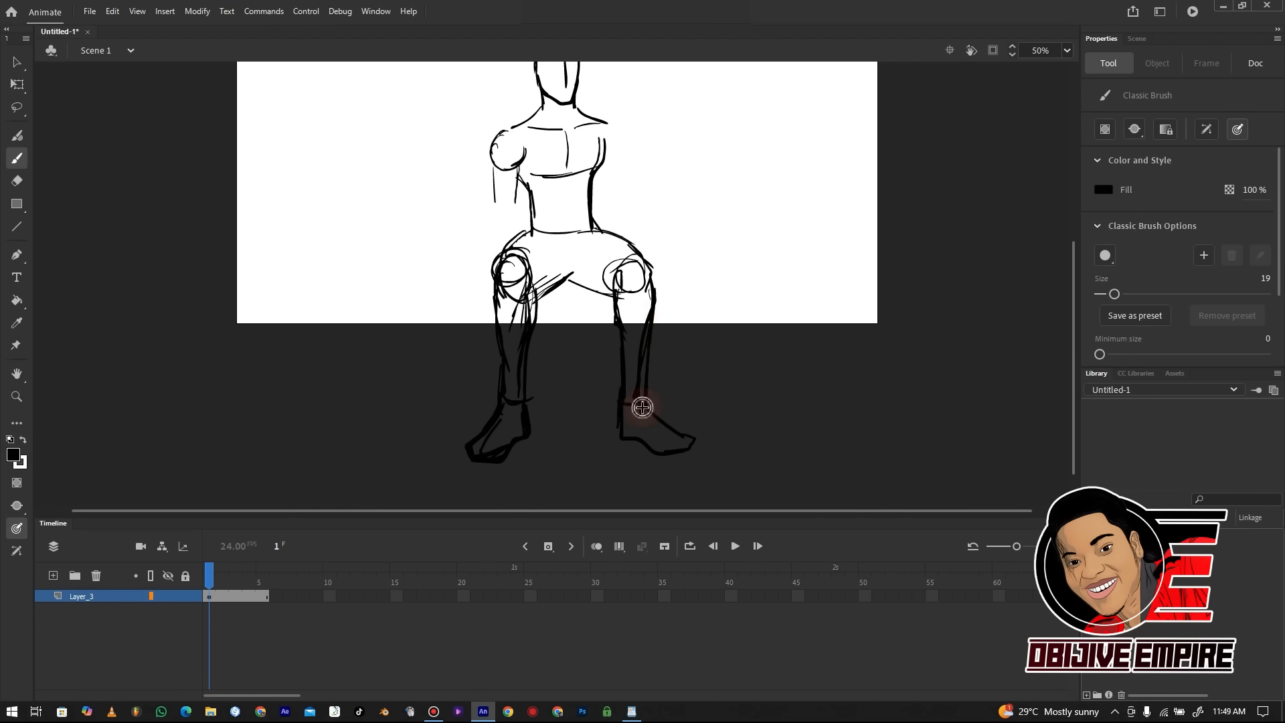
{"action": "left_click_drag", "start_coordinate": [510, 172], "coordinate": [512, 210]}
{"action": "left_click_drag", "start_coordinate": [514, 213], "coordinate": [548, 247]}
{"action": "left_click_drag", "start_coordinate": [553, 237], "coordinate": [547, 251]}
Draw the arm on the drawing's right side with a shoulder joint, elbow and forearm meeting the other hand, and reinforce the thigh
{"action": "left_click_drag", "start_coordinate": [606, 126], "coordinate": [622, 196]}
{"action": "mouse_move", "coordinate": [599, 151]}
{"action": "left_mouse_down"}
{"action": "mouse_move", "coordinate": [607, 202]}
{"action": "mouse_move", "coordinate": [623, 199]}
{"action": "mouse_move", "coordinate": [612, 195]}
{"action": "mouse_move", "coordinate": [583, 251]}
{"action": "left_mouse_up"}
{"action": "mouse_move", "coordinate": [608, 202]}
{"action": "left_mouse_down"}
{"action": "mouse_move", "coordinate": [574, 247]}
{"action": "mouse_move", "coordinate": [577, 271]}
{"action": "mouse_move", "coordinate": [580, 240]}
{"action": "mouse_move", "coordinate": [526, 300]}
{"action": "mouse_move", "coordinate": [614, 295]}
{"action": "left_mouse_up"}
{"action": "left_click_drag", "start_coordinate": [600, 231], "coordinate": [647, 265]}
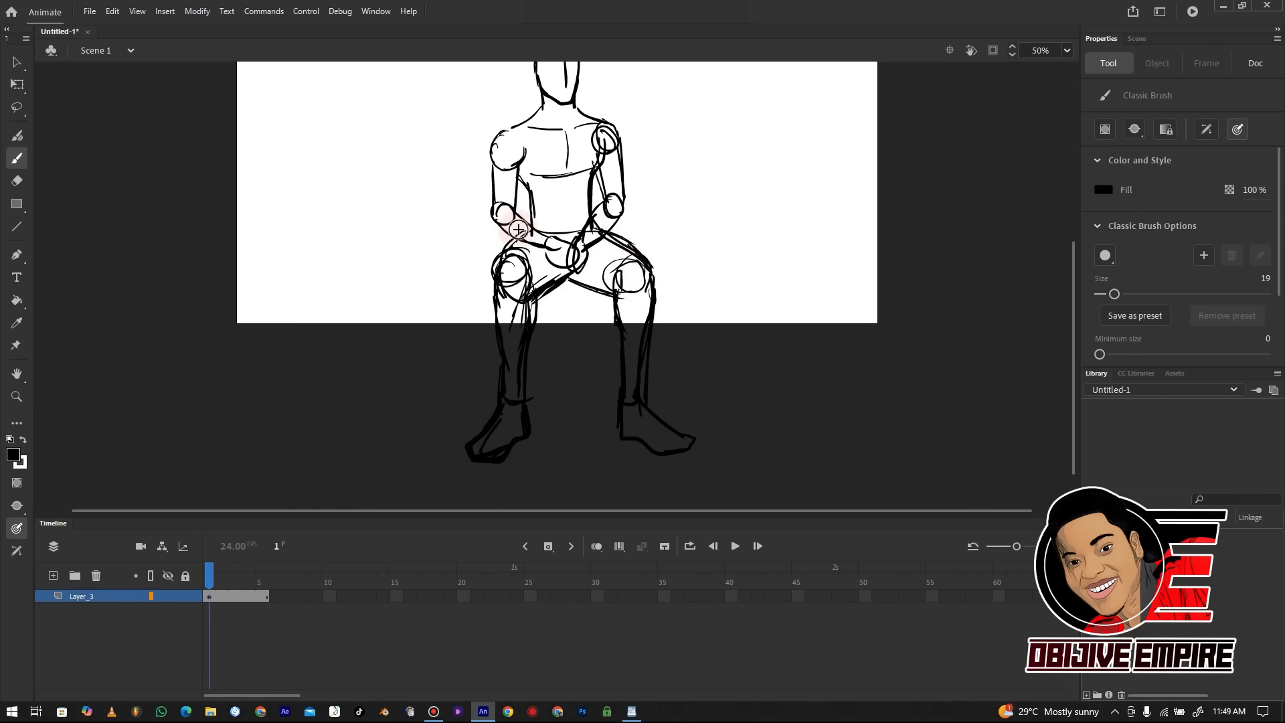
Reinforce the outlines of the left thigh and lower leg with heavier strokes
{"action": "mouse_move", "coordinate": [537, 232]}
{"action": "left_mouse_down"}
{"action": "mouse_move", "coordinate": [497, 263]}
{"action": "mouse_move", "coordinate": [498, 363]}
{"action": "left_mouse_up"}
{"action": "left_click_drag", "start_coordinate": [534, 295], "coordinate": [522, 422]}
{"action": "scroll", "coordinate": [1071, 302], "scroll_direction": "up", "scroll_amount": 2}
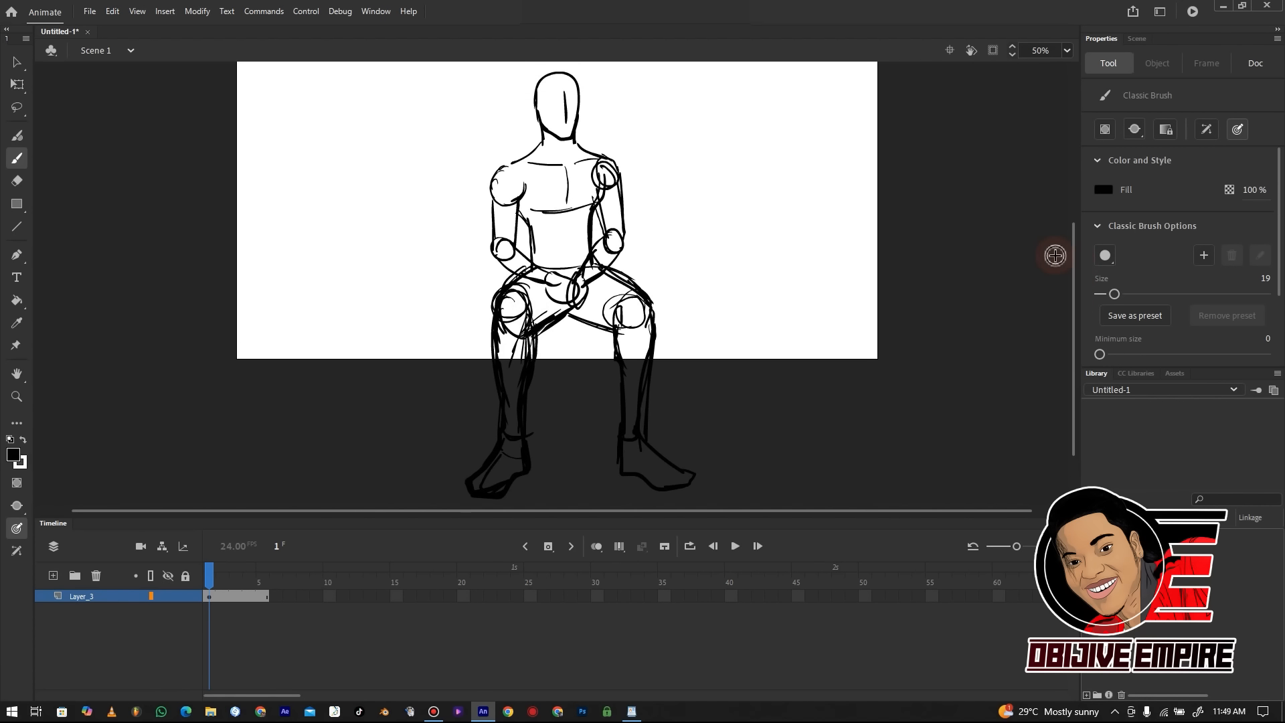
Add a camera to the scene, zoom it out to 58 % and shift it to about X -2, Y -82
{"action": "left_click", "coordinate": [141, 546]}
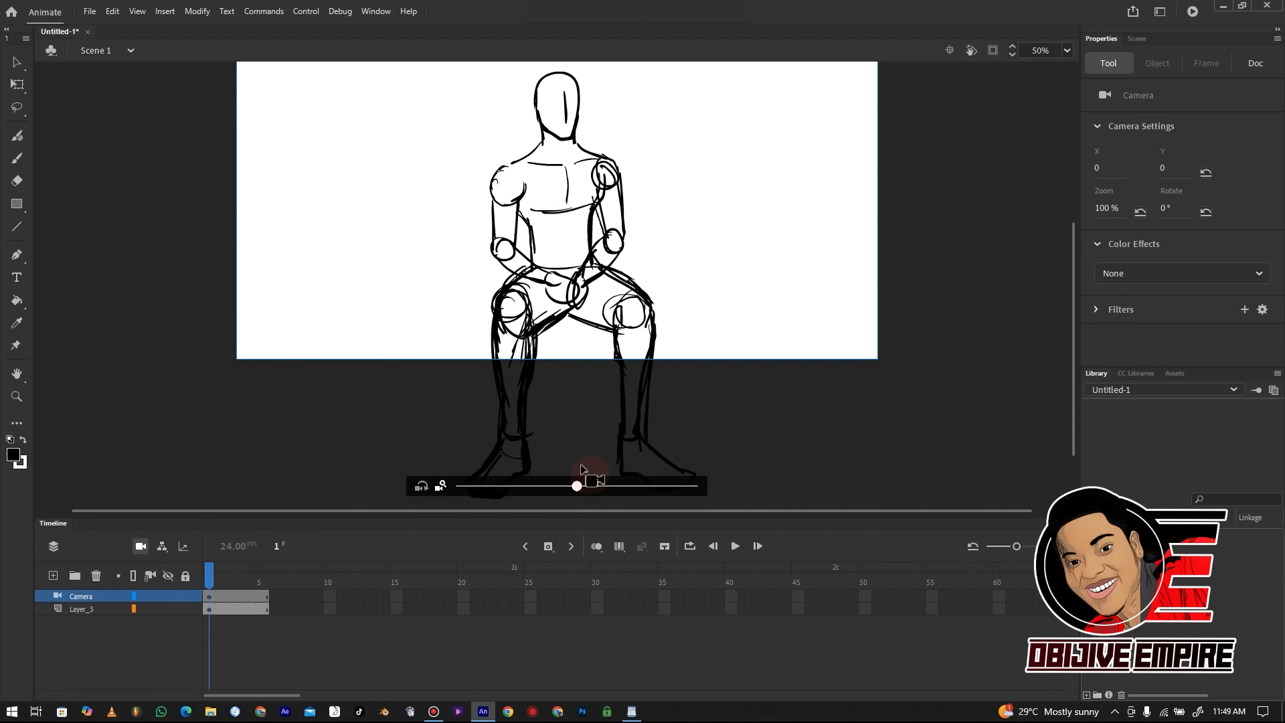
{"action": "left_click_drag", "start_coordinate": [577, 486], "coordinate": [494, 468]}
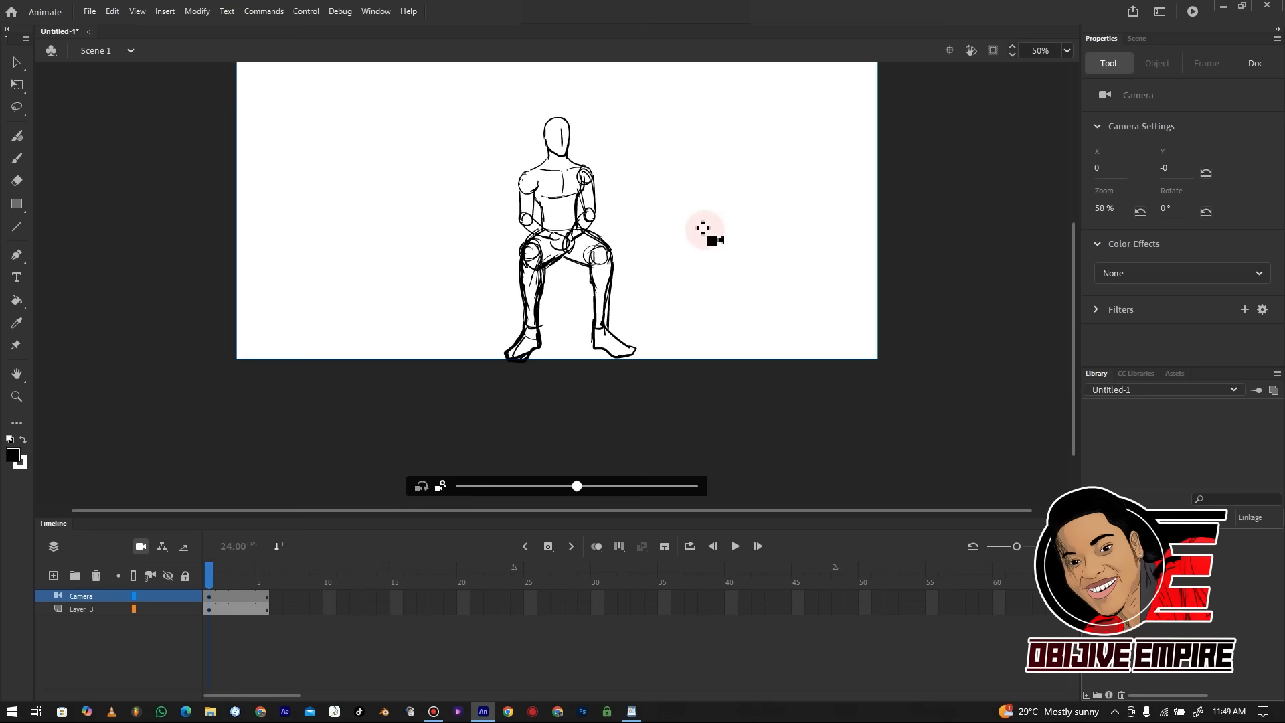
{"action": "left_click_drag", "start_coordinate": [703, 228], "coordinate": [705, 259]}
{"action": "scroll", "coordinate": [1073, 284], "scroll_direction": "up", "scroll_amount": 2}
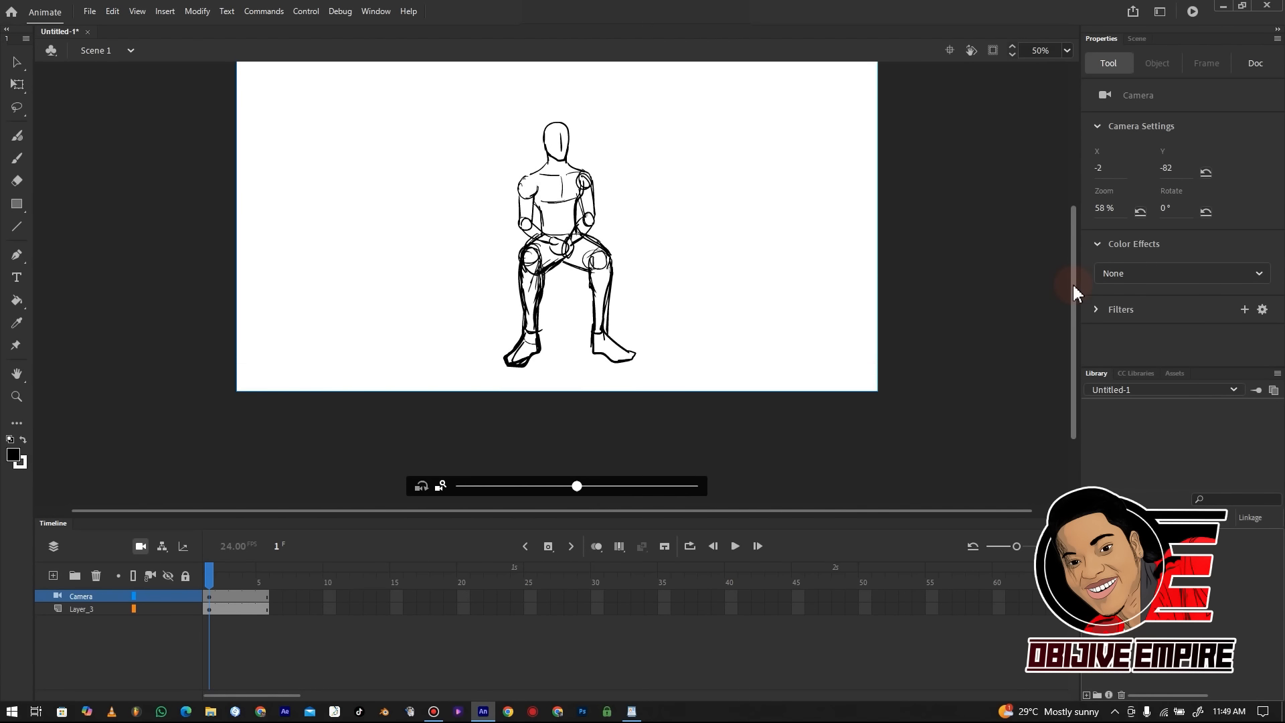
Zoom the camera out to 46 % and move it to about X -10, Y -141 so the whole figure sits on the stage
{"action": "left_click_drag", "start_coordinate": [573, 488], "coordinate": [570, 451]}
{"action": "scroll", "coordinate": [1073, 281], "scroll_direction": "down", "scroll_amount": 2}
{"action": "scroll", "coordinate": [1074, 281], "scroll_direction": "up", "scroll_amount": 3}
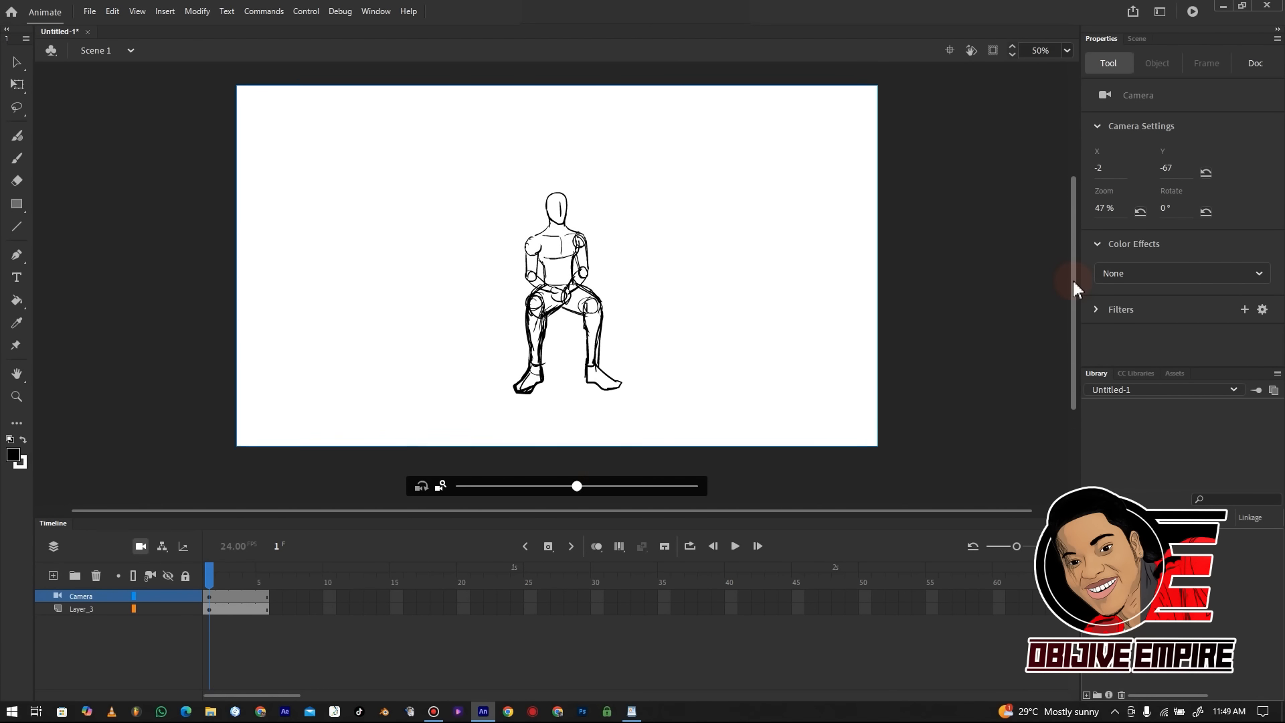
{"action": "scroll", "coordinate": [1073, 280], "scroll_direction": "down", "scroll_amount": 1}
{"action": "left_click_drag", "start_coordinate": [694, 284], "coordinate": [701, 317]}
{"action": "left_click_drag", "start_coordinate": [575, 487], "coordinate": [575, 487]}
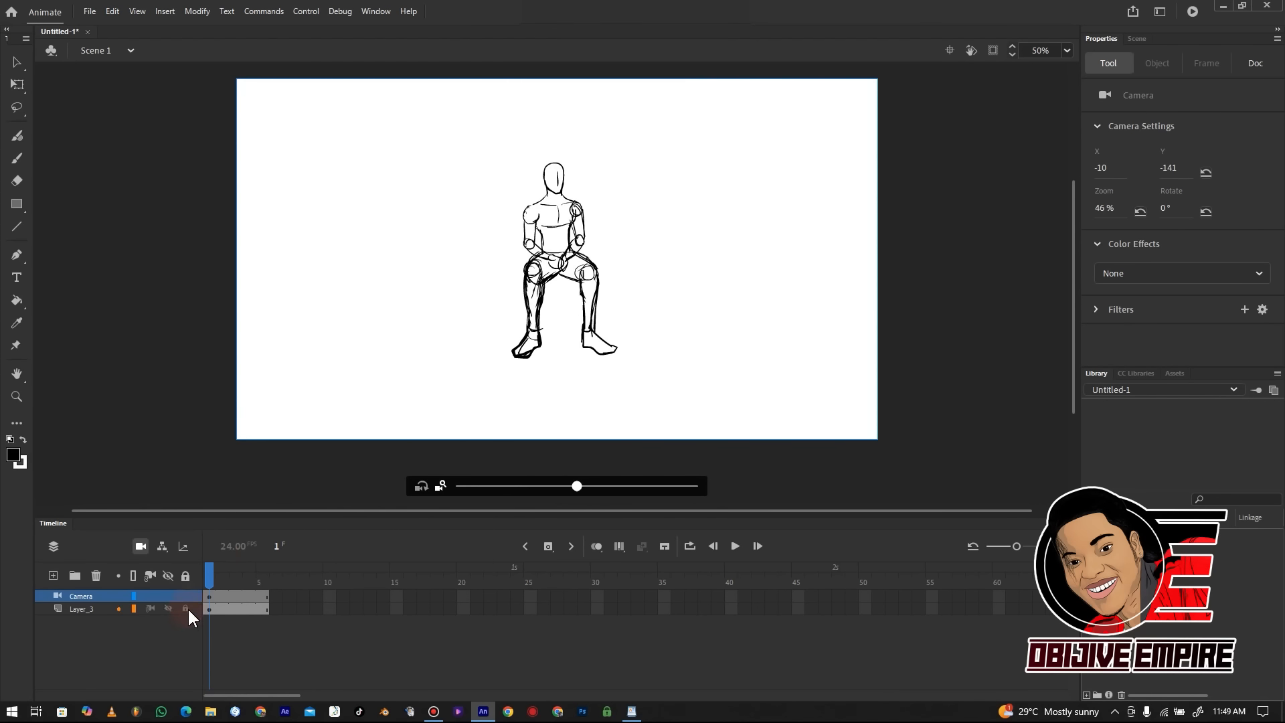
On Layer_3, use the Classic Brush to thicken the left shoulder, the hands and the inner outline of the right leg
{"action": "left_click", "coordinate": [210, 610]}
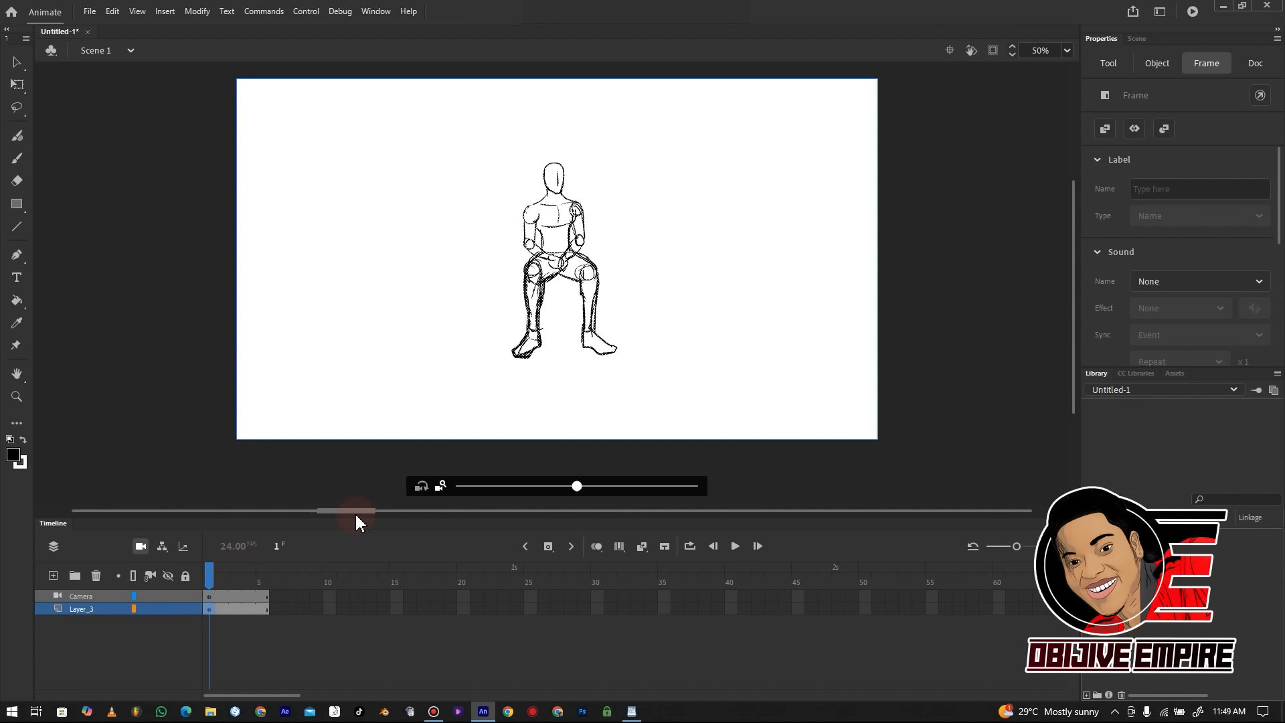
{"action": "key", "text": "ctrl+1"}
{"action": "key", "text": "b"}
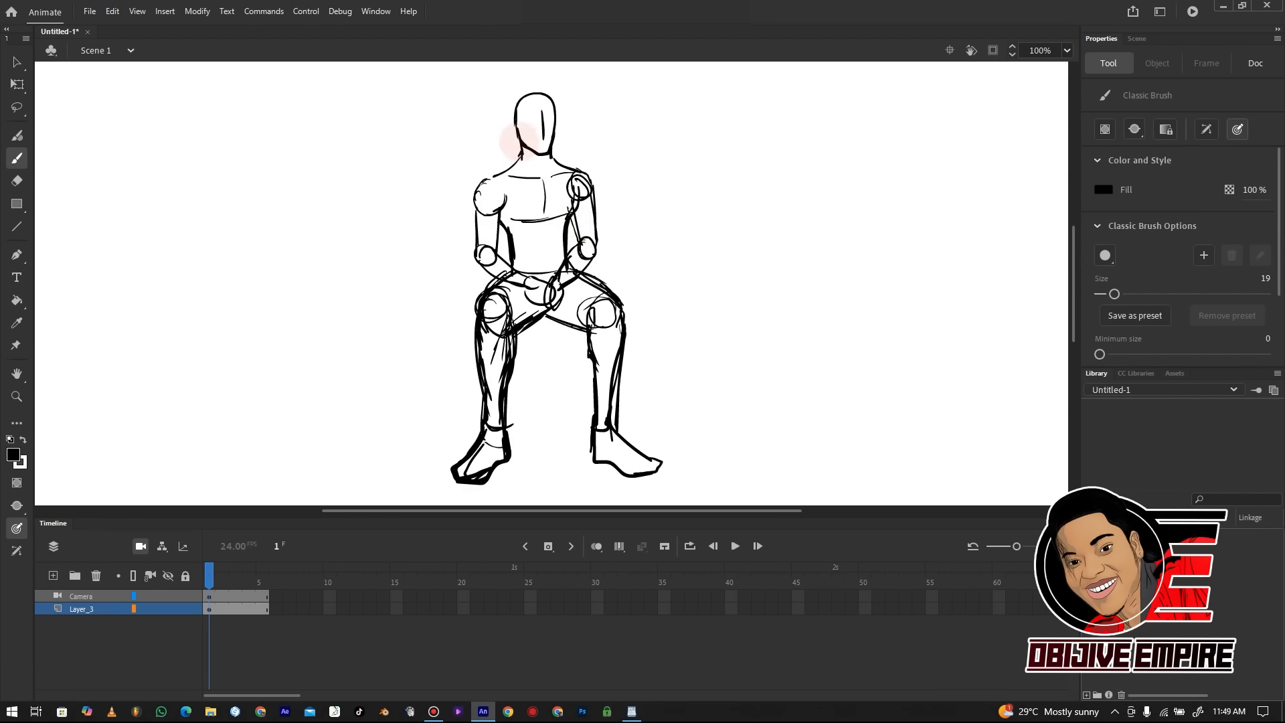
{"action": "mouse_move", "coordinate": [517, 156]}
{"action": "left_mouse_down"}
{"action": "mouse_move", "coordinate": [496, 174]}
{"action": "mouse_move", "coordinate": [496, 226]}
{"action": "mouse_move", "coordinate": [509, 199]}
{"action": "mouse_move", "coordinate": [494, 251]}
{"action": "left_mouse_up"}
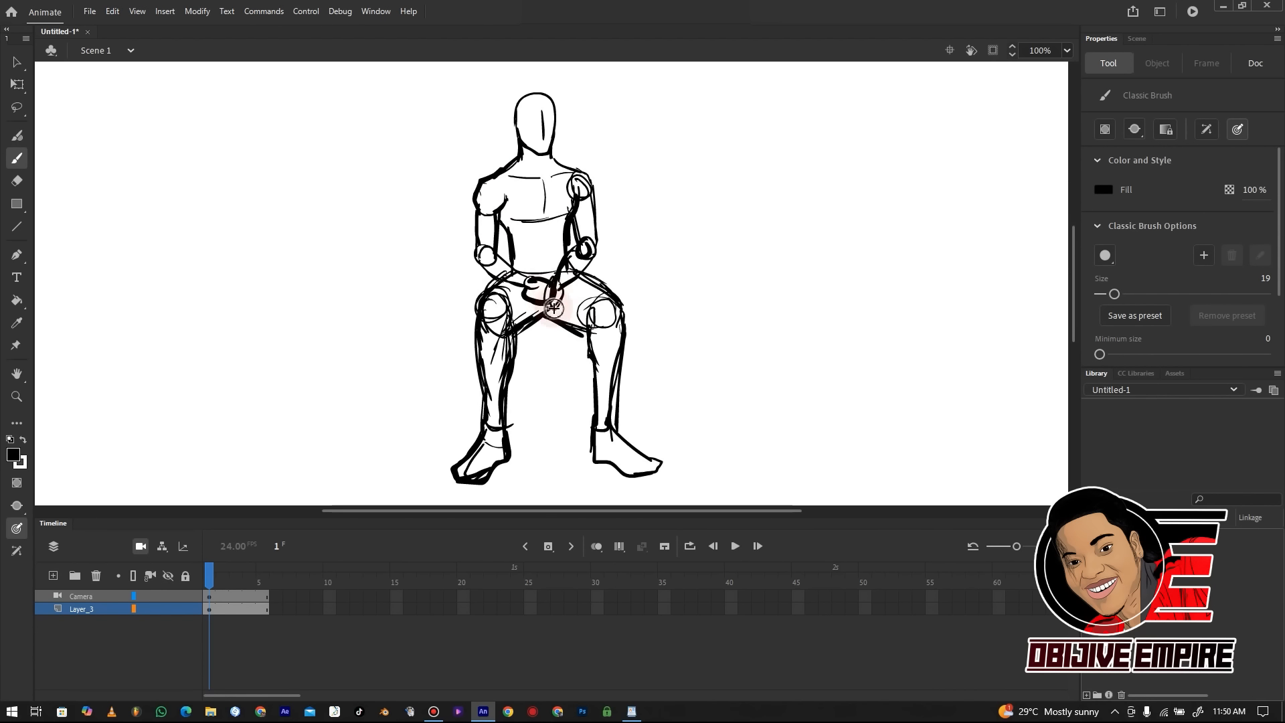
{"action": "key", "text": "ctrl+z"}
{"action": "mouse_move", "coordinate": [547, 316]}
{"action": "left_mouse_down"}
{"action": "mouse_move", "coordinate": [595, 345]}
{"action": "mouse_move", "coordinate": [589, 329]}
{"action": "mouse_move", "coordinate": [598, 417]}
{"action": "left_mouse_up"}
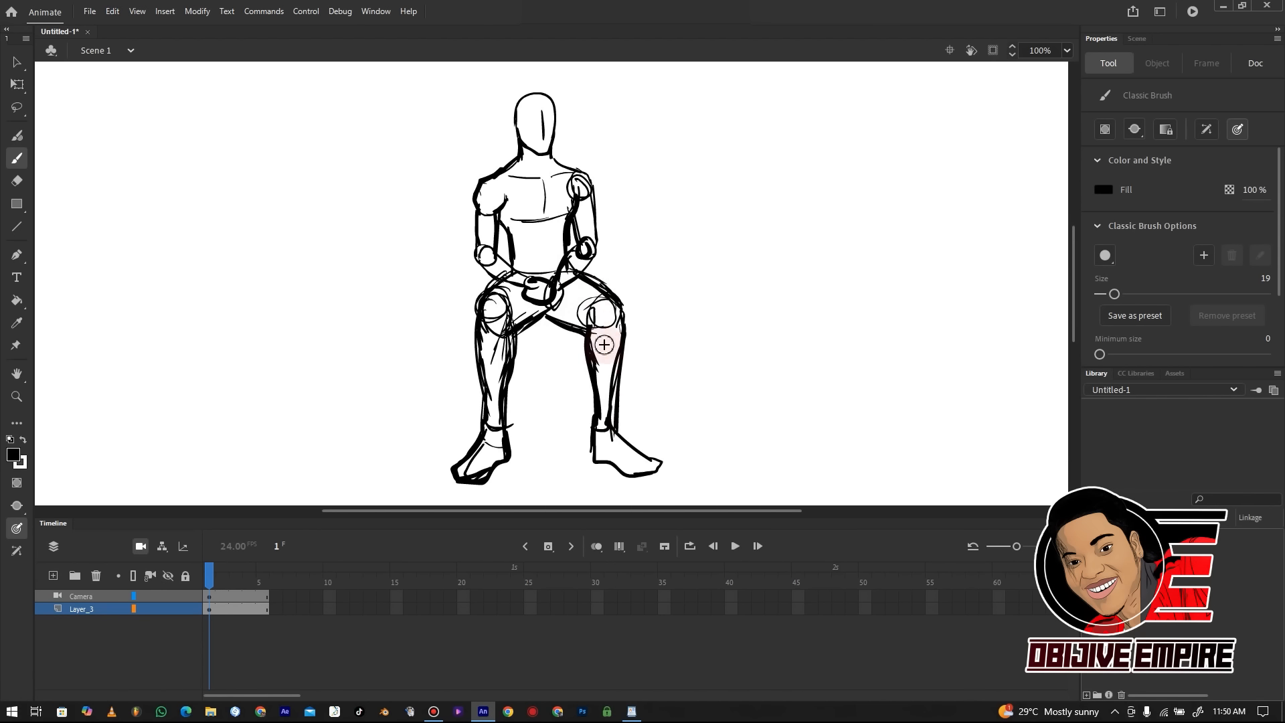
Reinforce the chest and collarbone lines, the right arm, and the right ankle and foot with heavier strokes
{"action": "mouse_move", "coordinate": [503, 203]}
{"action": "left_mouse_down"}
{"action": "mouse_move", "coordinate": [543, 182]}
{"action": "mouse_move", "coordinate": [543, 219]}
{"action": "left_mouse_up"}
{"action": "left_click_drag", "start_coordinate": [494, 180], "coordinate": [545, 180]}
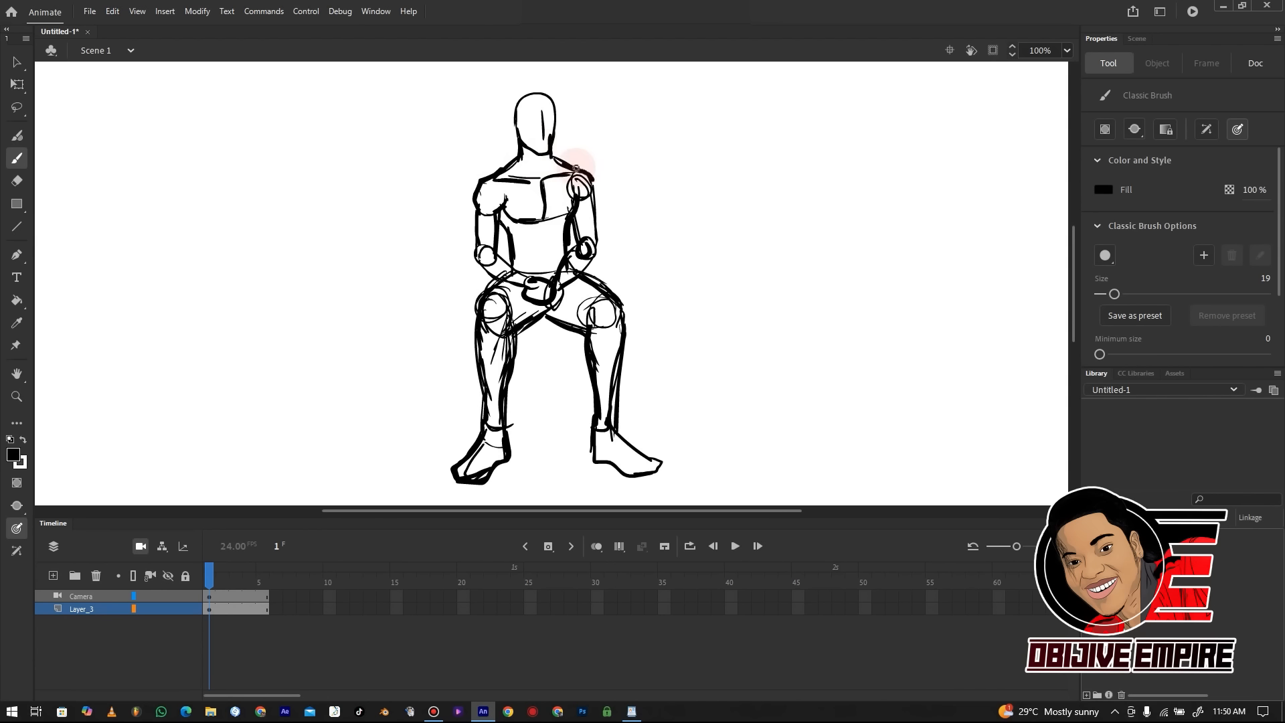
{"action": "mouse_move", "coordinate": [591, 201]}
{"action": "left_mouse_down"}
{"action": "mouse_move", "coordinate": [600, 245]}
{"action": "mouse_move", "coordinate": [581, 247]}
{"action": "mouse_move", "coordinate": [552, 304]}
{"action": "mouse_move", "coordinate": [607, 335]}
{"action": "mouse_move", "coordinate": [600, 416]}
{"action": "mouse_move", "coordinate": [668, 461]}
{"action": "left_mouse_up"}
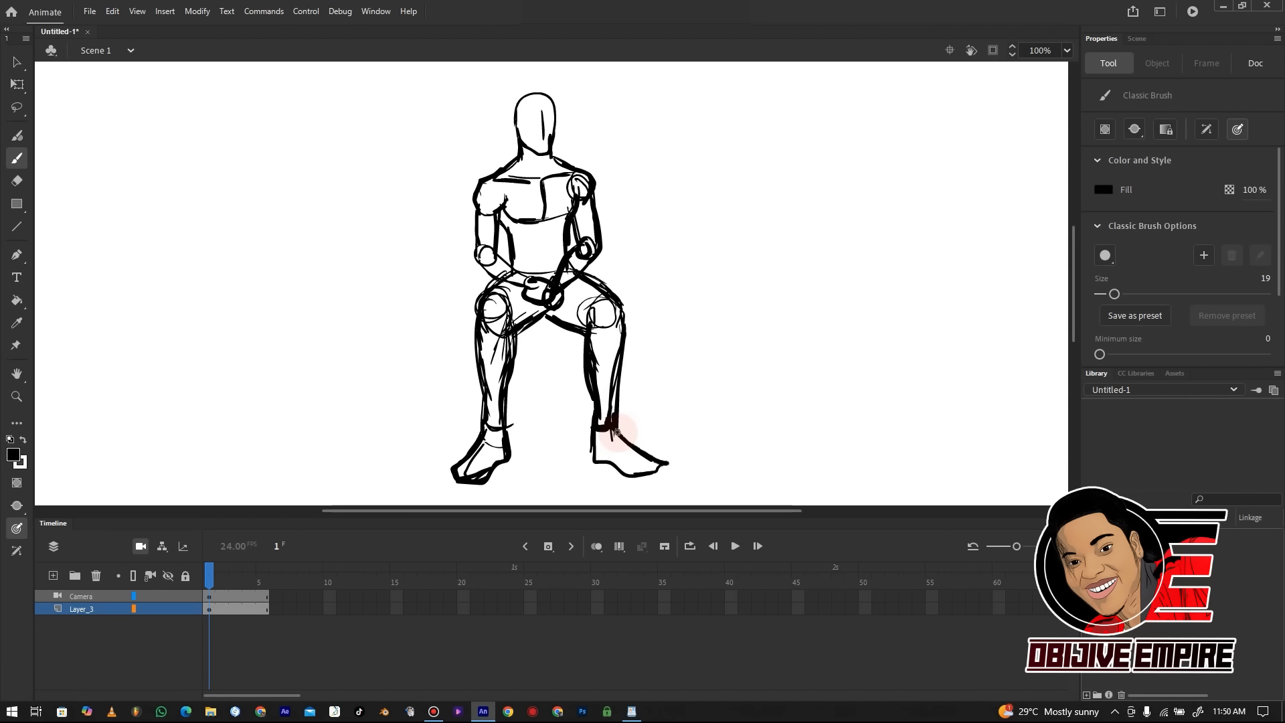
{"action": "left_click_drag", "start_coordinate": [593, 432], "coordinate": [589, 463]}
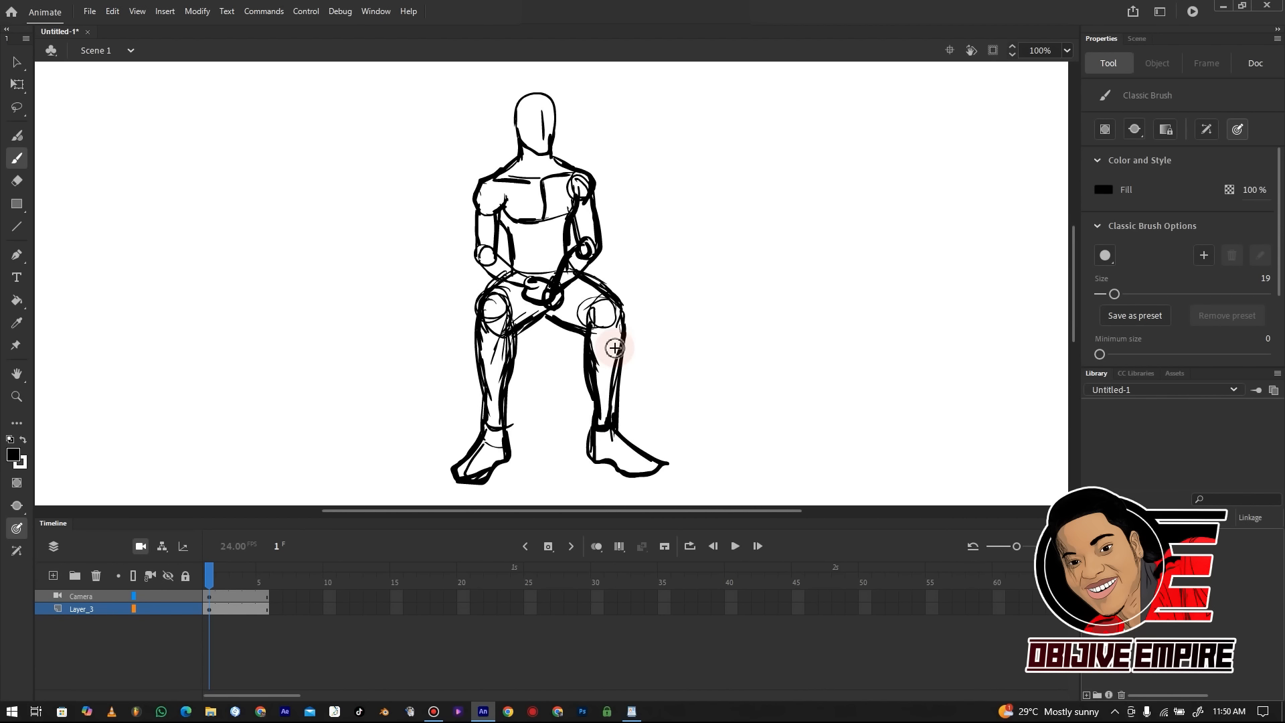
{"action": "left_click_drag", "start_coordinate": [465, 139], "coordinate": [472, 138]}
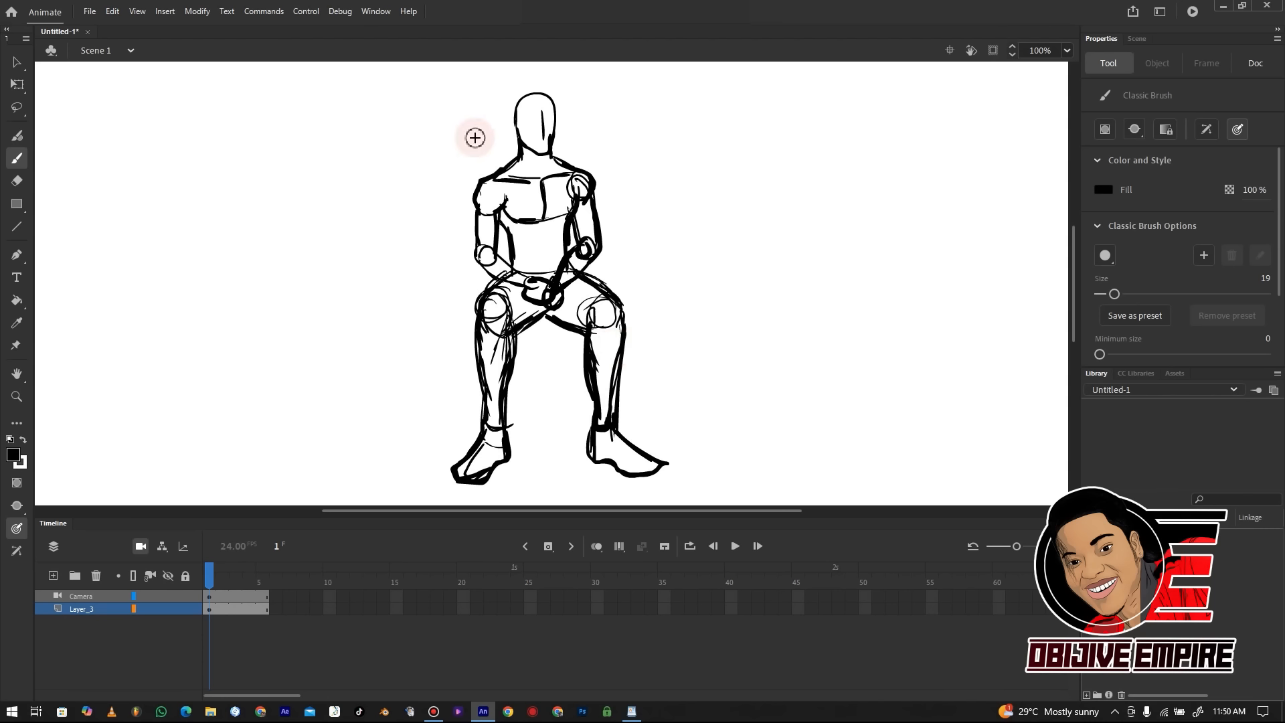
{"action": "left_click_drag", "start_coordinate": [601, 195], "coordinate": [598, 250]}
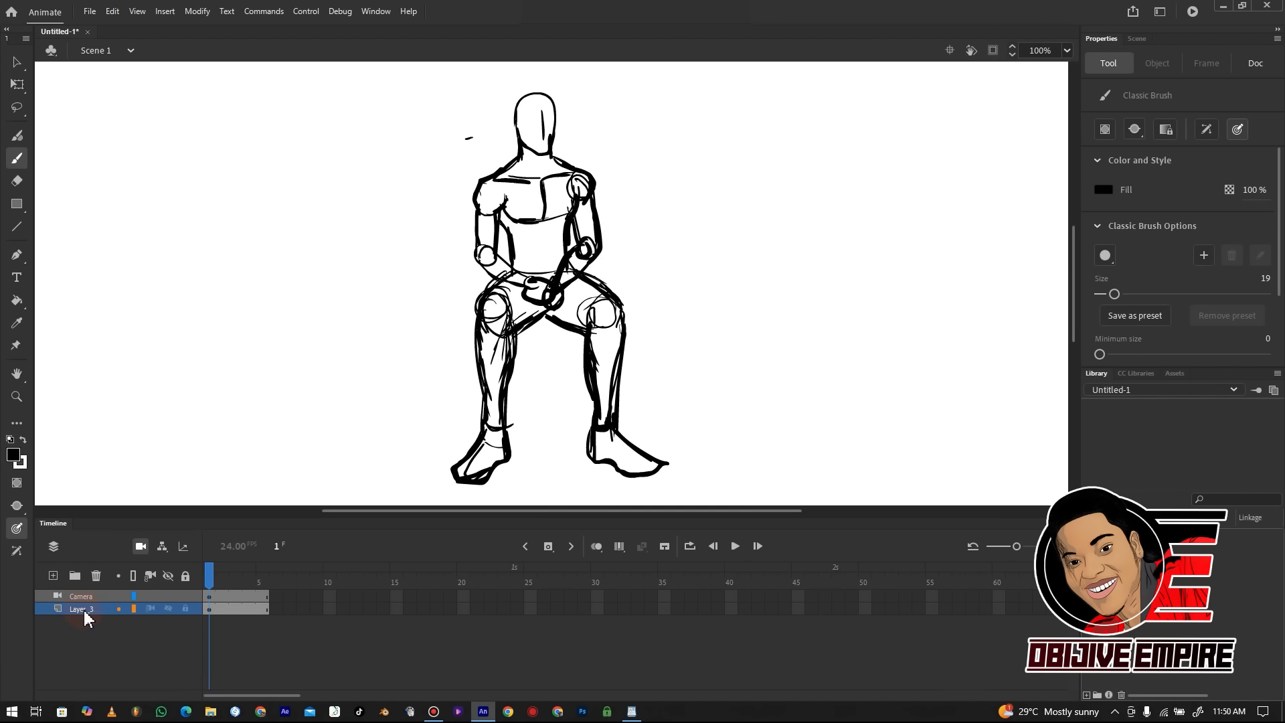
Try to lower Layer_3's opacity in its layer properties, and undo the stray brush dot beside the figure
{"action": "left_click", "coordinate": [56, 611]}
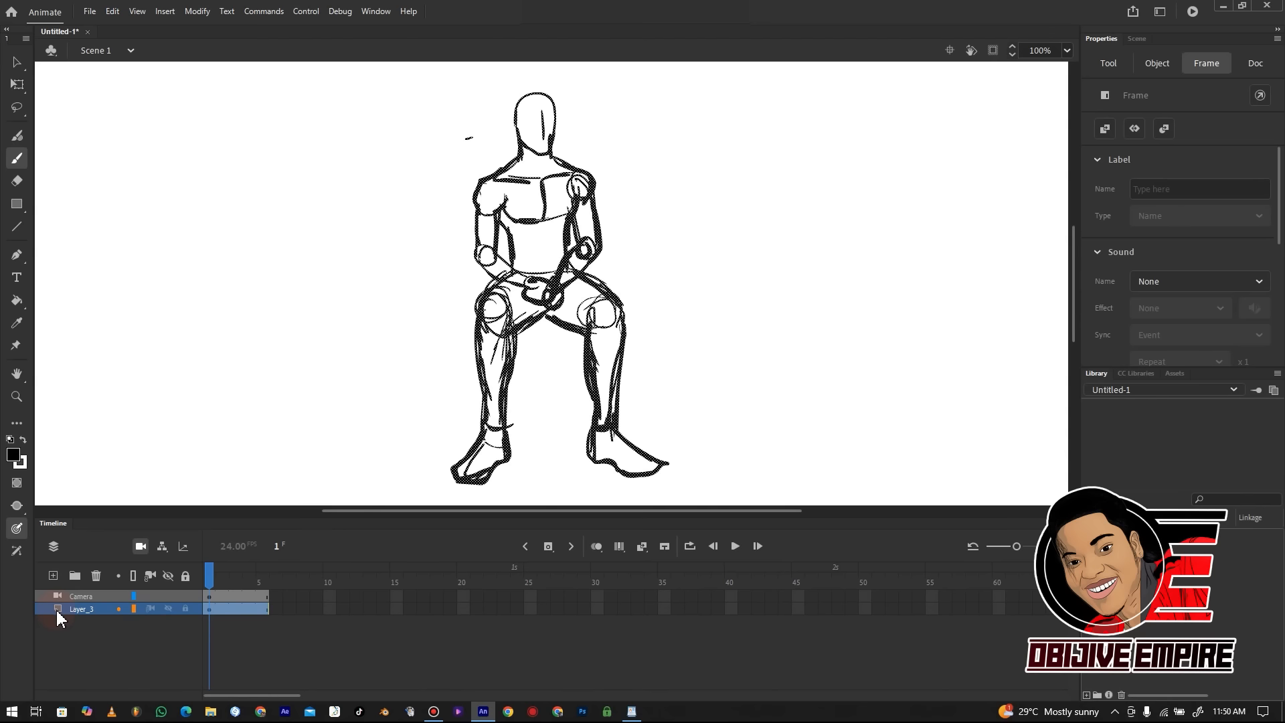
{"action": "double_click", "coordinate": [56, 609]}
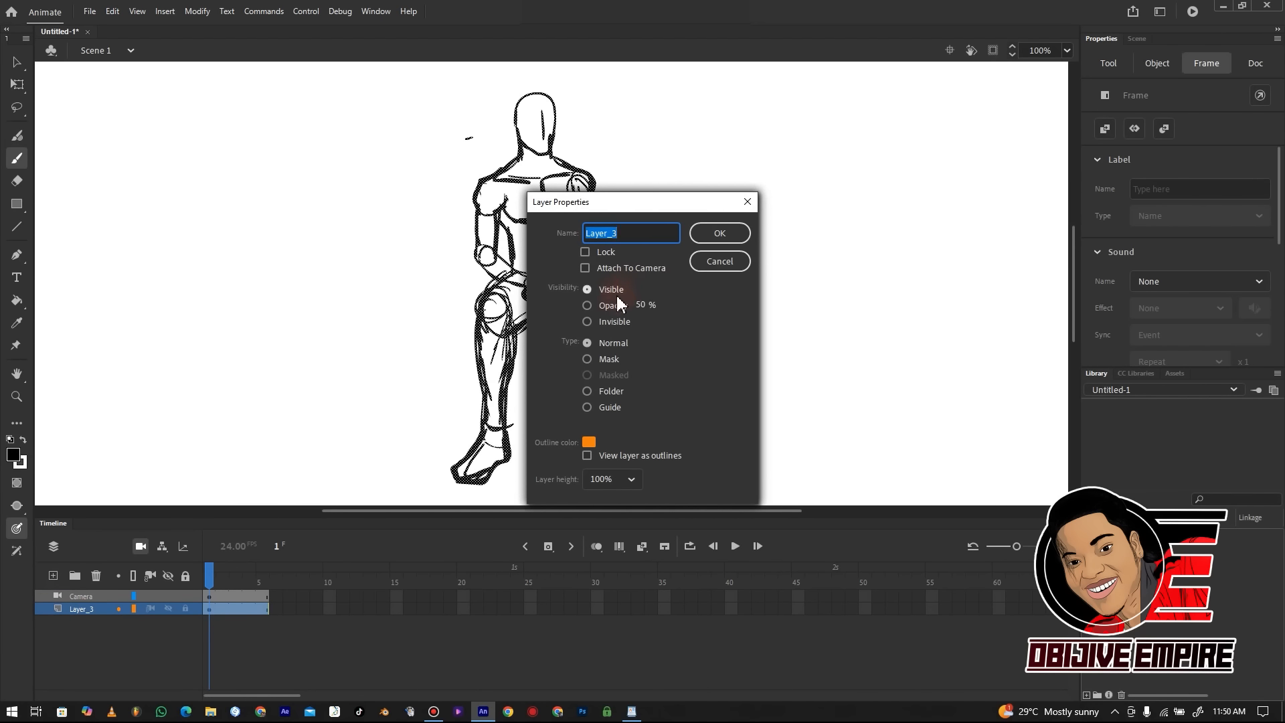
{"action": "left_click_drag", "start_coordinate": [681, 204], "coordinate": [745, 250]}
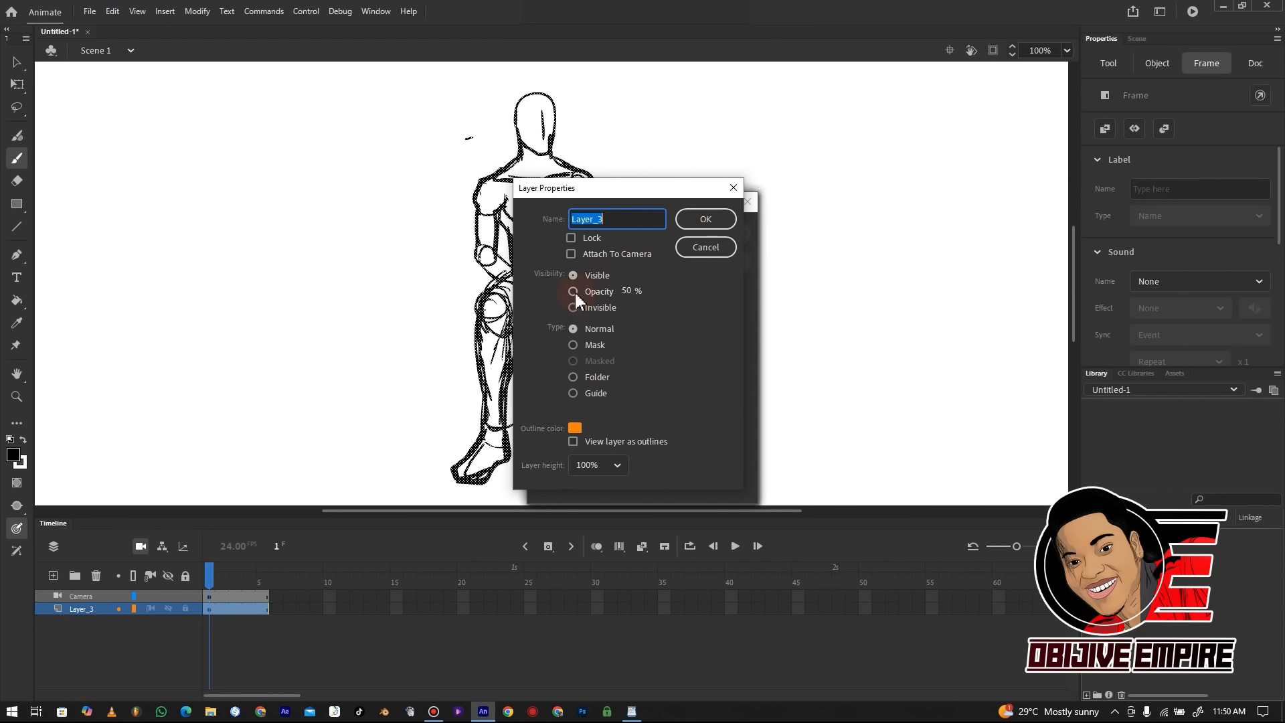
{"action": "left_click", "coordinate": [626, 291]}
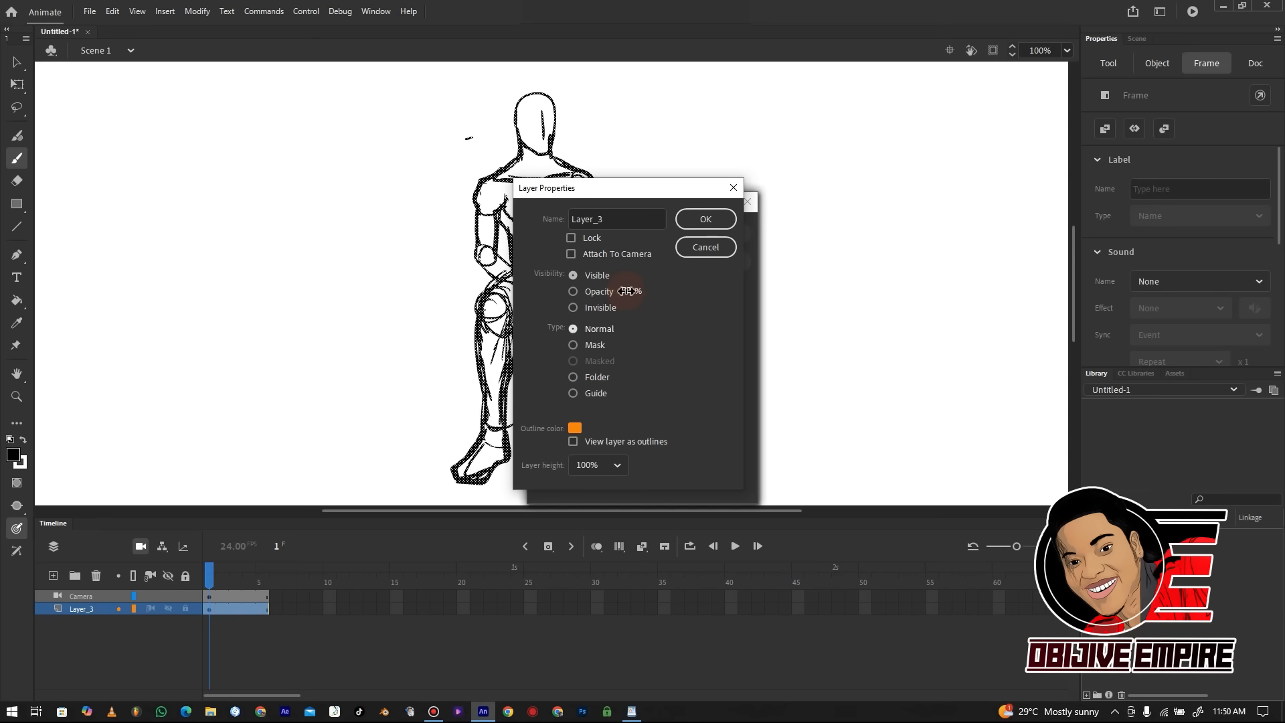
{"action": "left_click", "coordinate": [712, 217]}
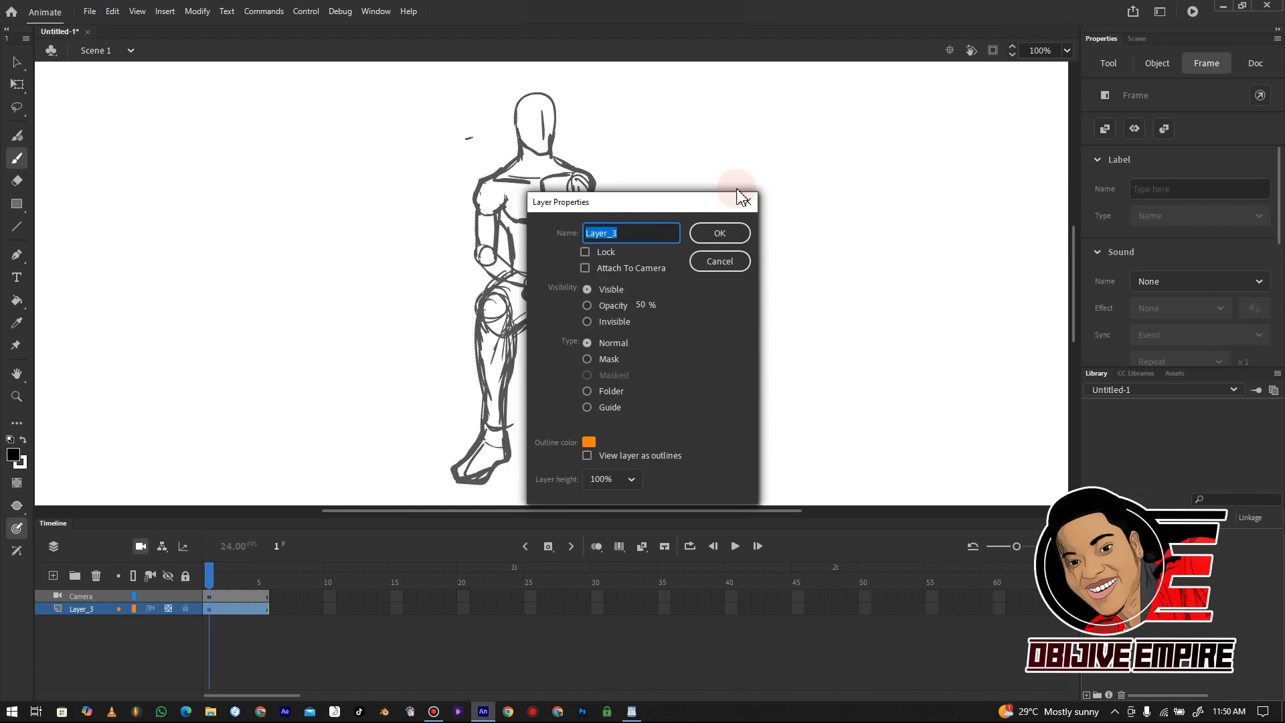
{"action": "left_click", "coordinate": [736, 244]}
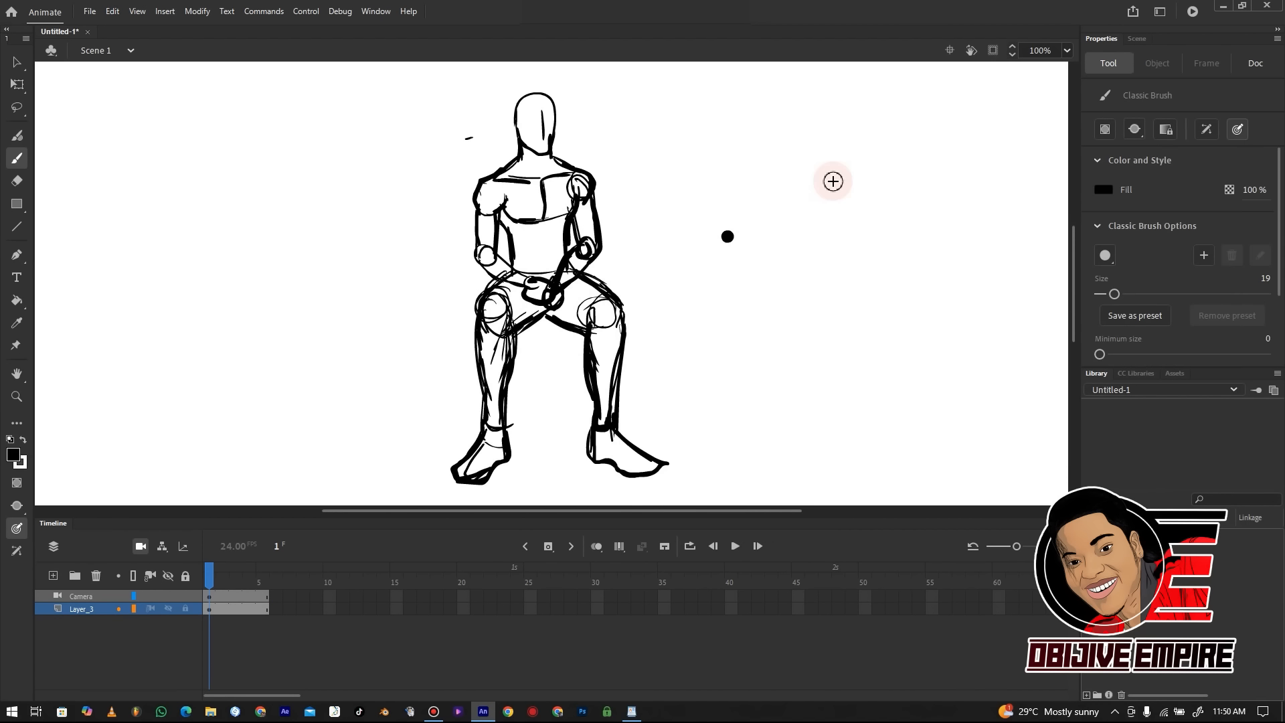
{"action": "key", "text": "ctrl+z"}
Set Layer_3's opacity to 24 % in its layer properties, and undo the test stroke on the left arm
{"action": "right_click", "coordinate": [114, 608]}
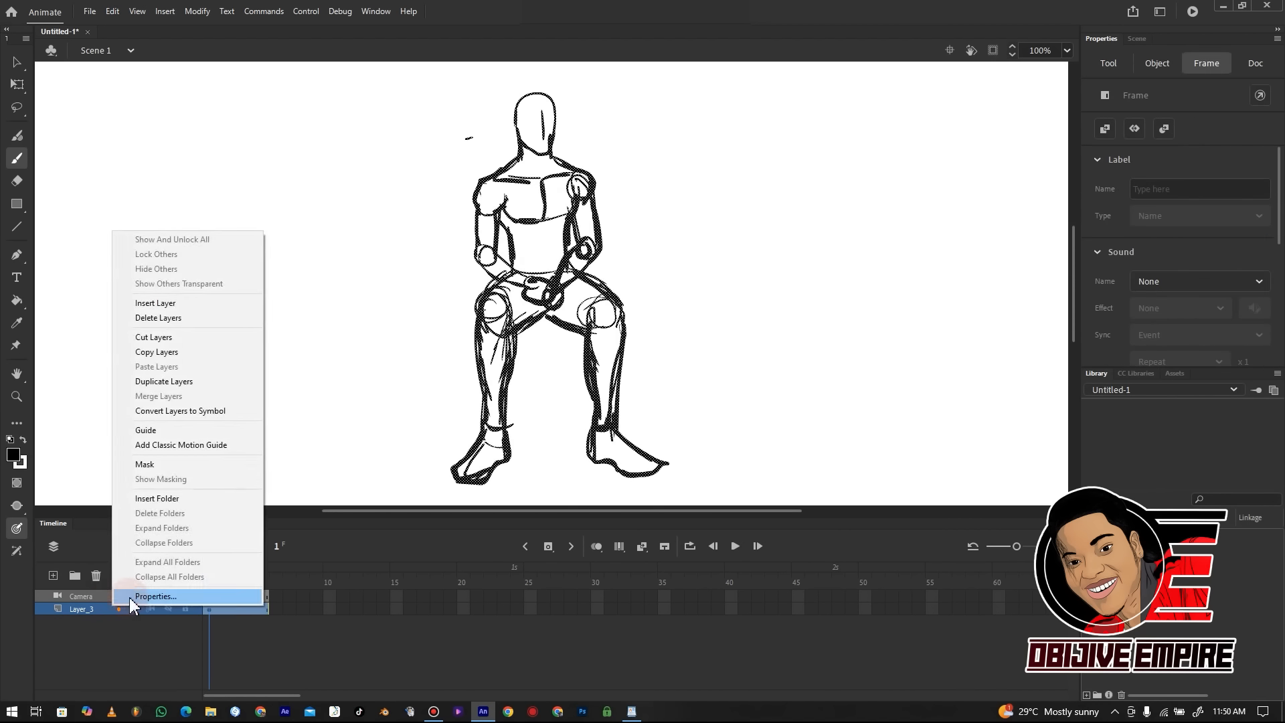
{"action": "left_click", "coordinate": [127, 602]}
{"action": "left_click", "coordinate": [633, 306]}
{"action": "left_click", "coordinate": [719, 233]}
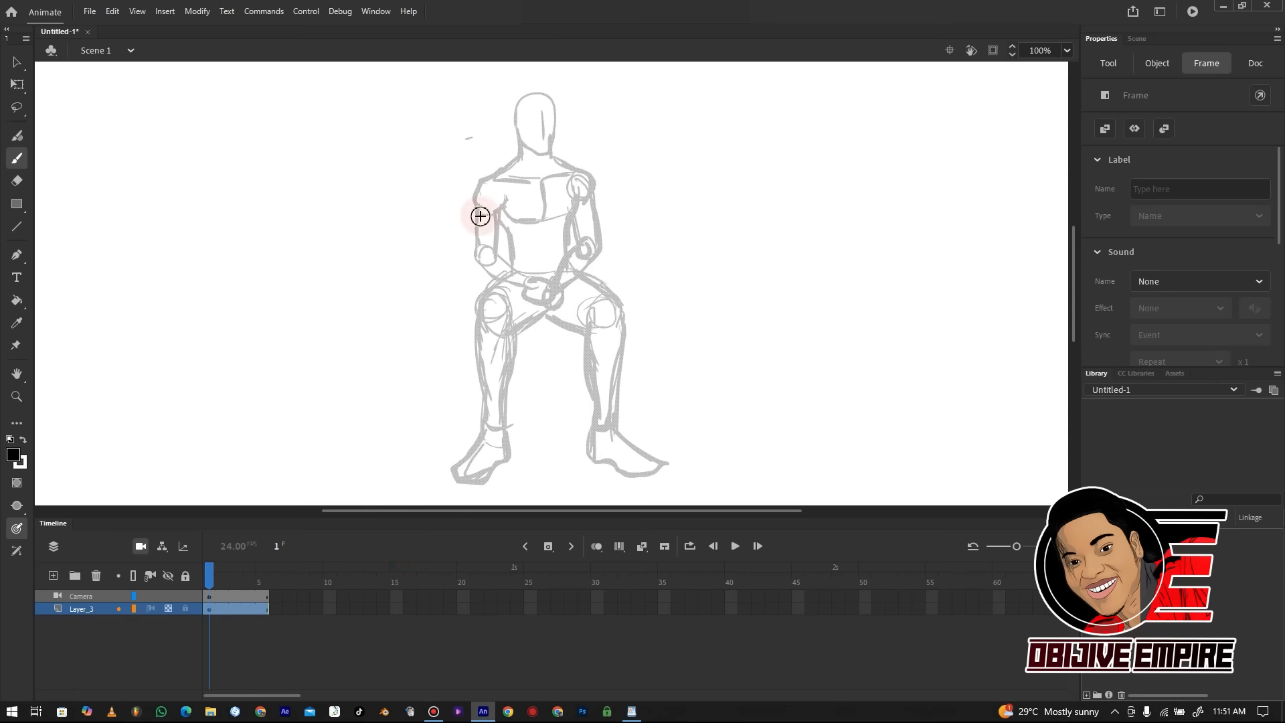
{"action": "key", "text": "ctrl+shift+a"}
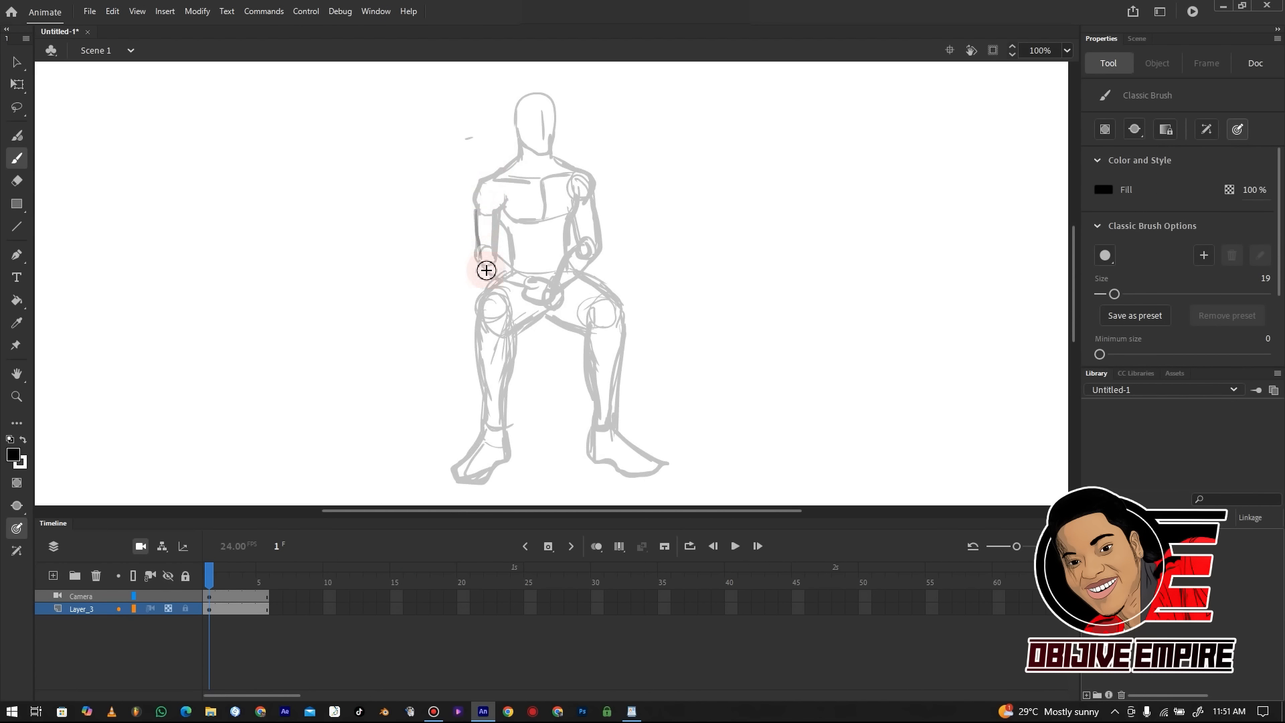
{"action": "key", "text": "ctrl"}
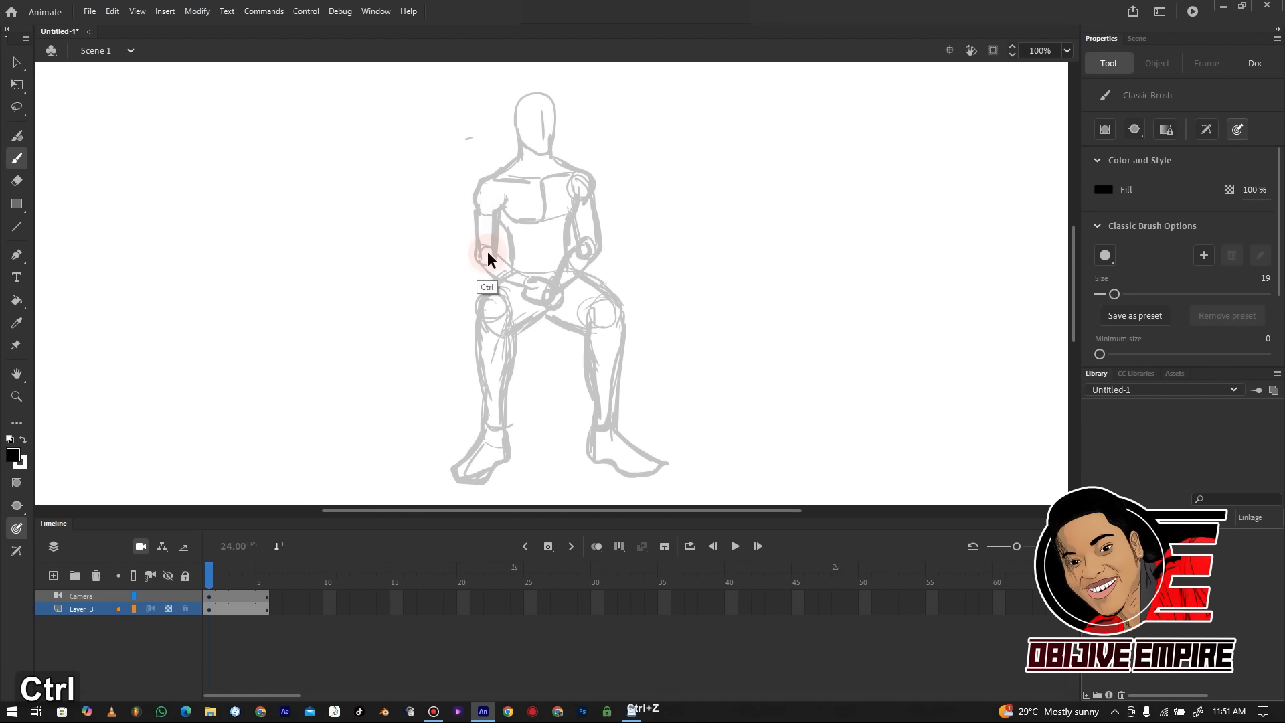
Set Layer_3's opacity to 100 % in its layer properties
{"action": "right_click", "coordinate": [101, 616]}
{"action": "left_click", "coordinate": [161, 601]}
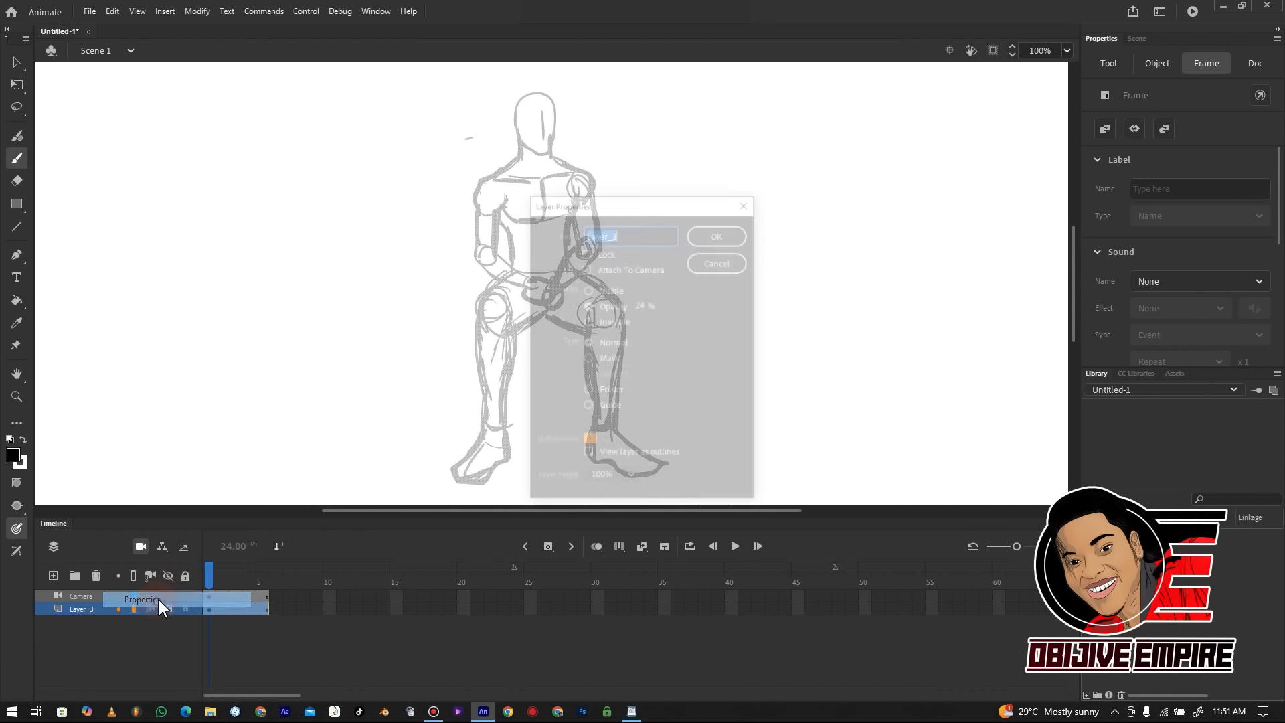
{"action": "left_click", "coordinate": [644, 307]}
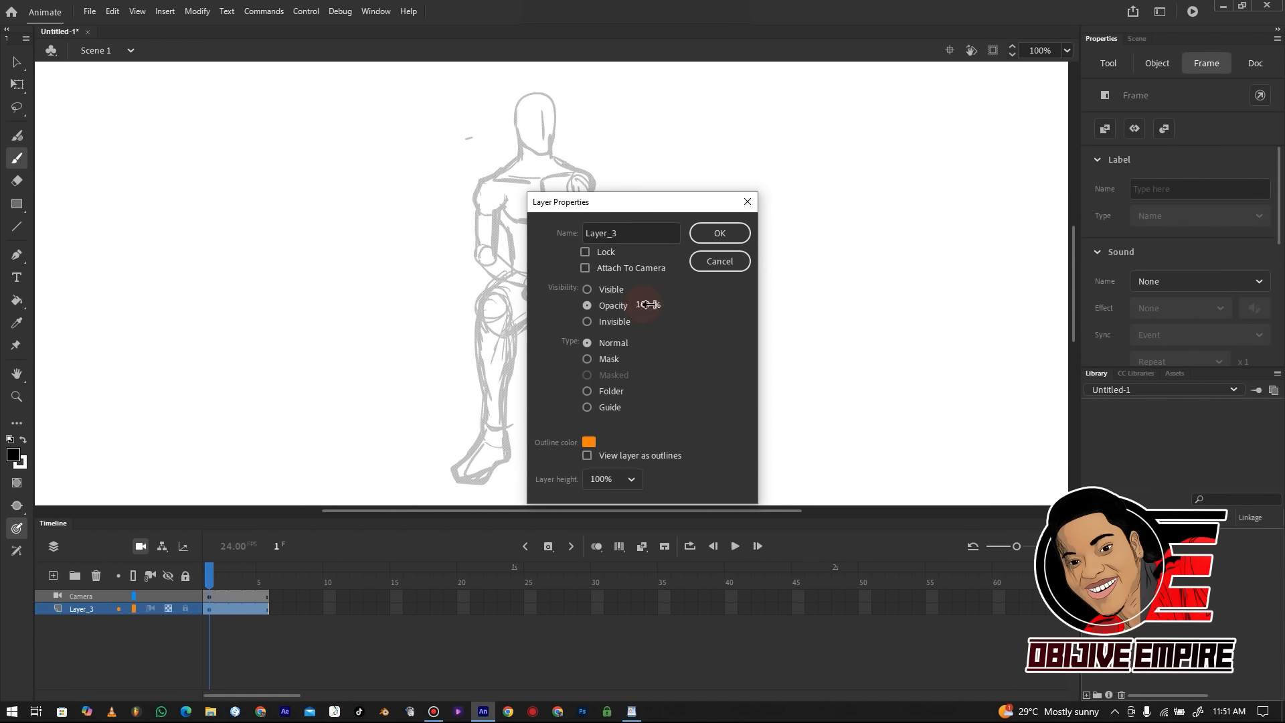
{"action": "left_click", "coordinate": [718, 234]}
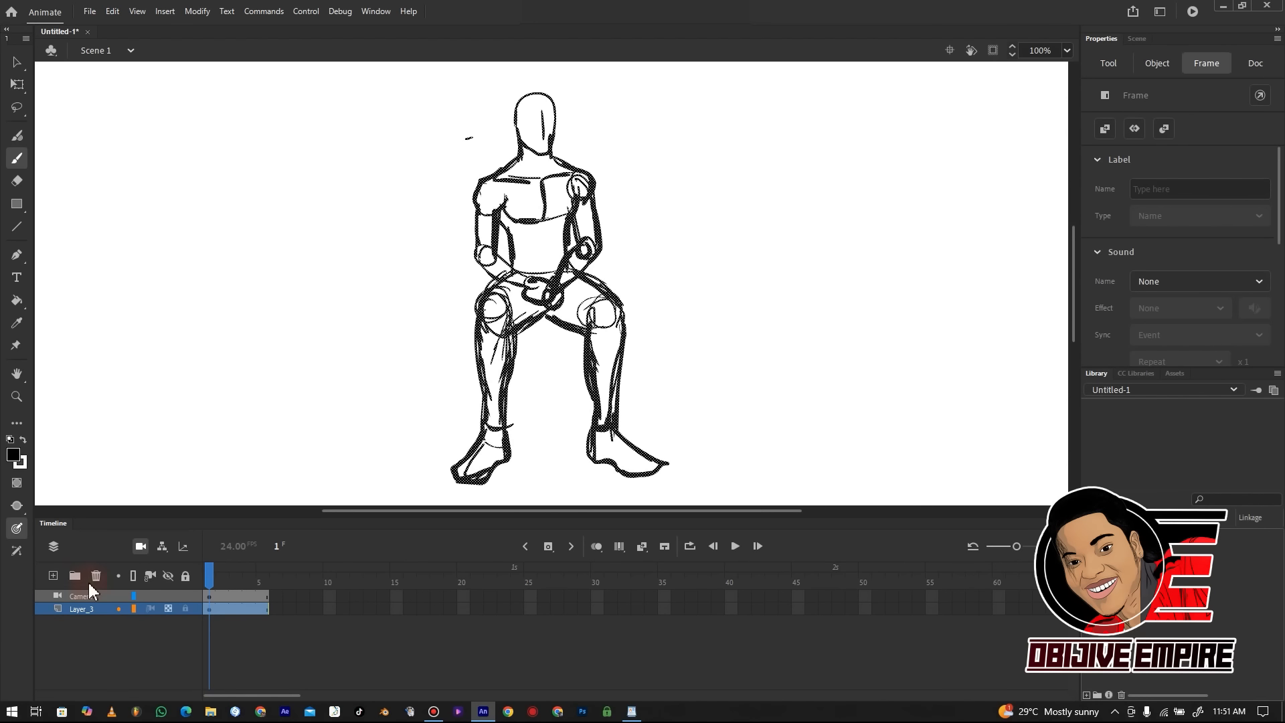
Reduce Layer_3's opacity to 56 % in its layer properties
{"action": "right_click", "coordinate": [92, 616]}
{"action": "left_click", "coordinate": [111, 619]}
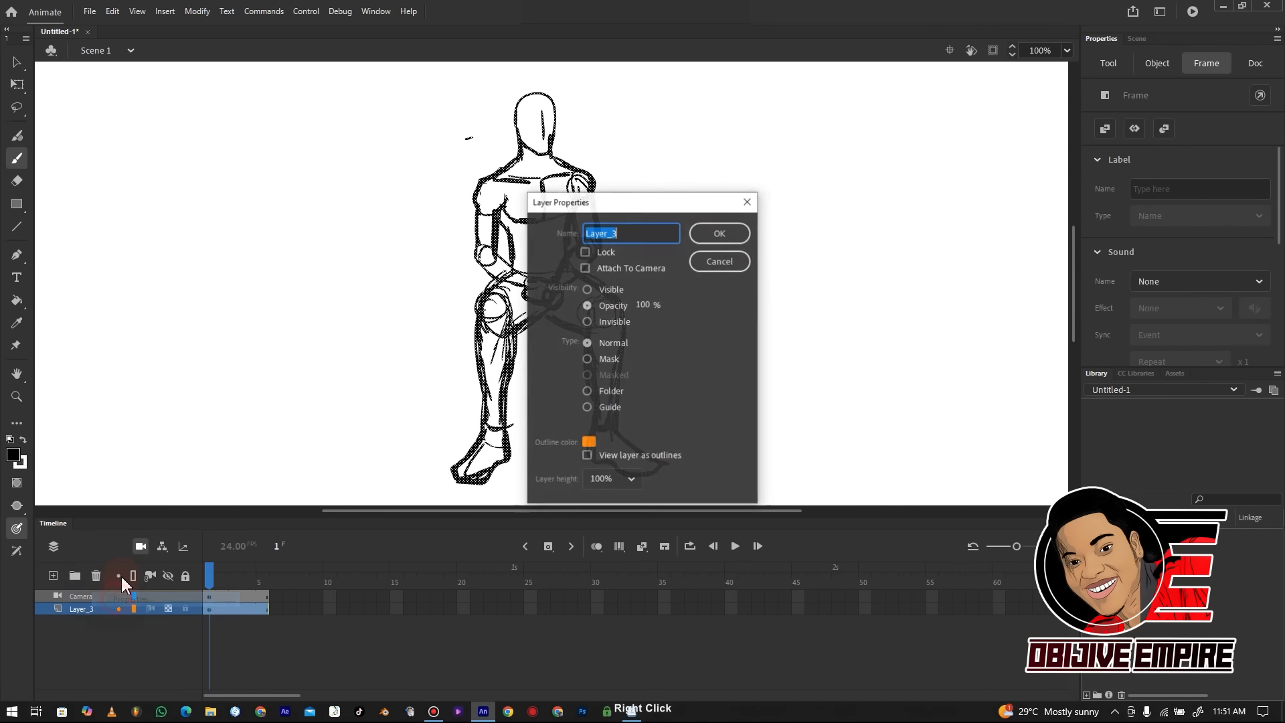
{"action": "left_click", "coordinate": [646, 305]}
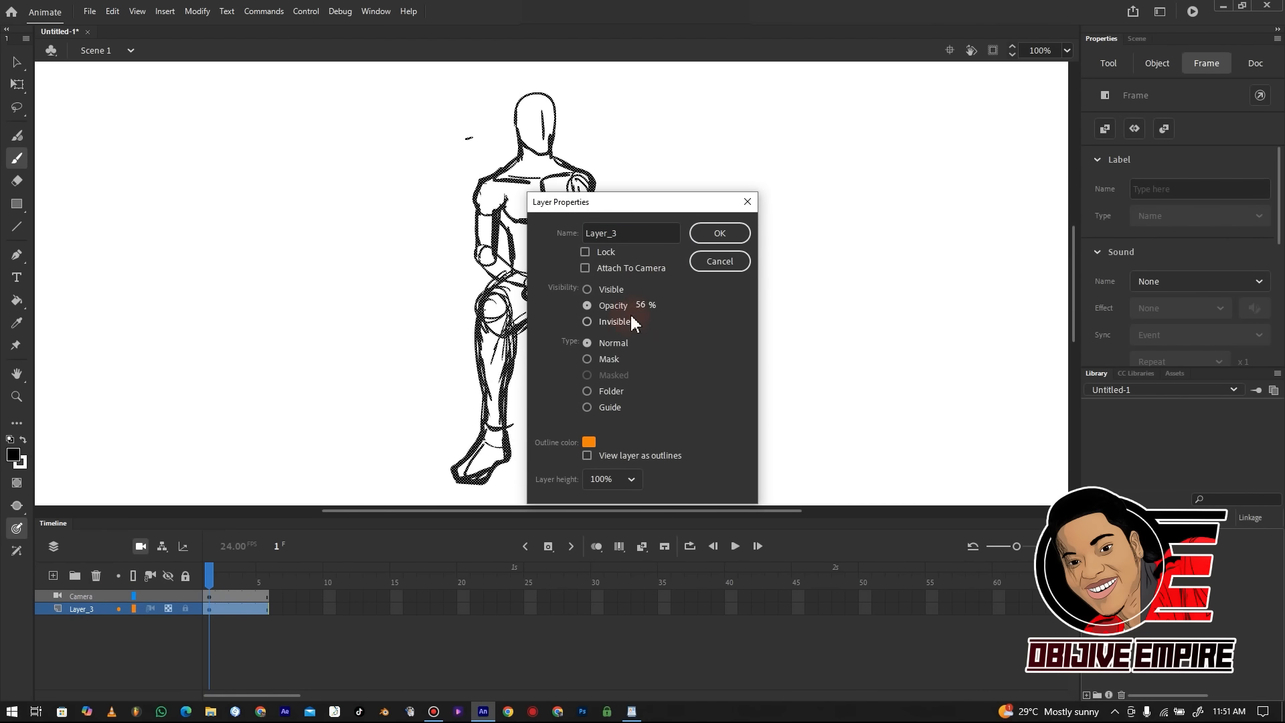
{"action": "left_click", "coordinate": [735, 231]}
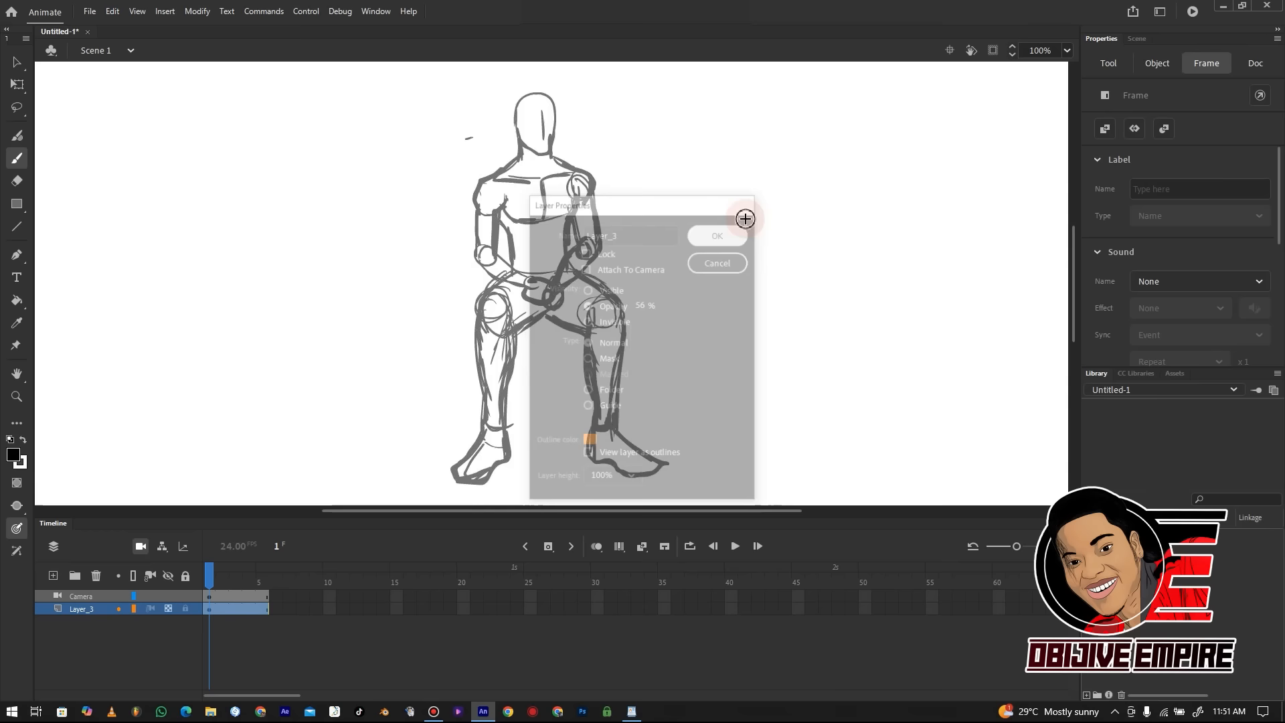
Lower Layer_3's opacity further in its layer properties to make the sketch a faint light grey
{"action": "right_click", "coordinate": [90, 610]}
{"action": "left_click", "coordinate": [111, 609]}
{"action": "left_click", "coordinate": [644, 305]}
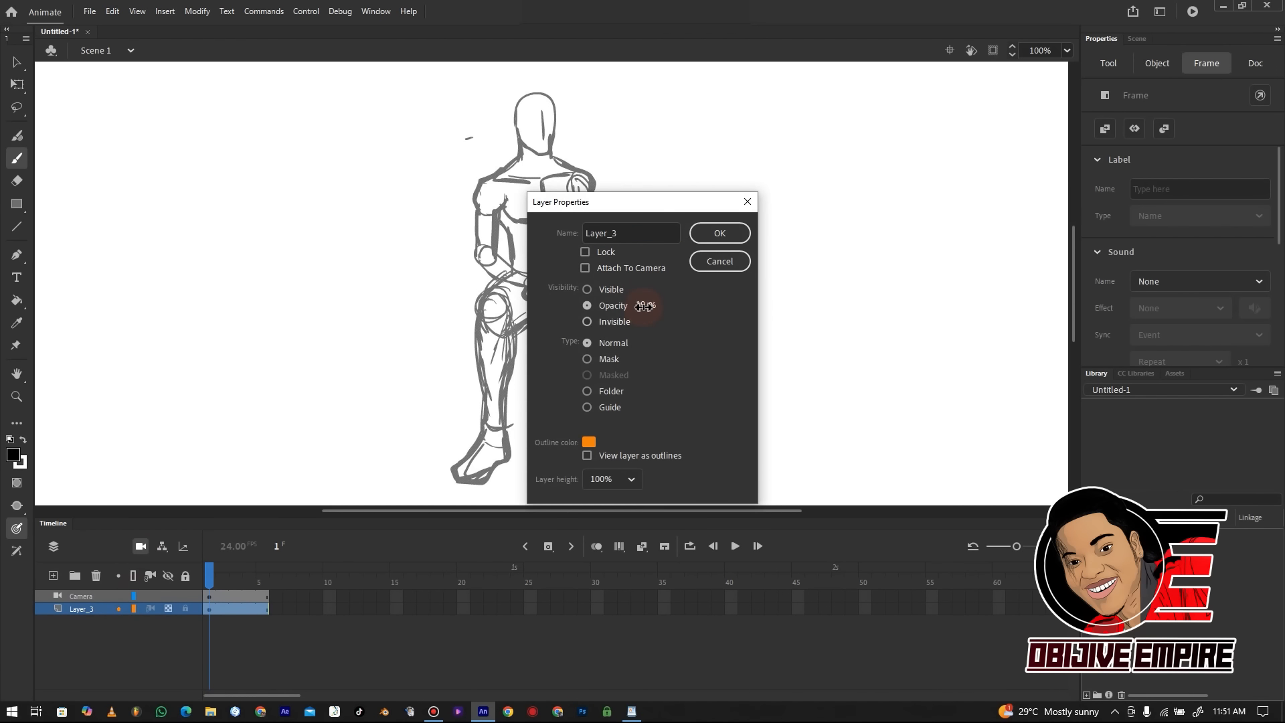
{"action": "left_click", "coordinate": [720, 233]}
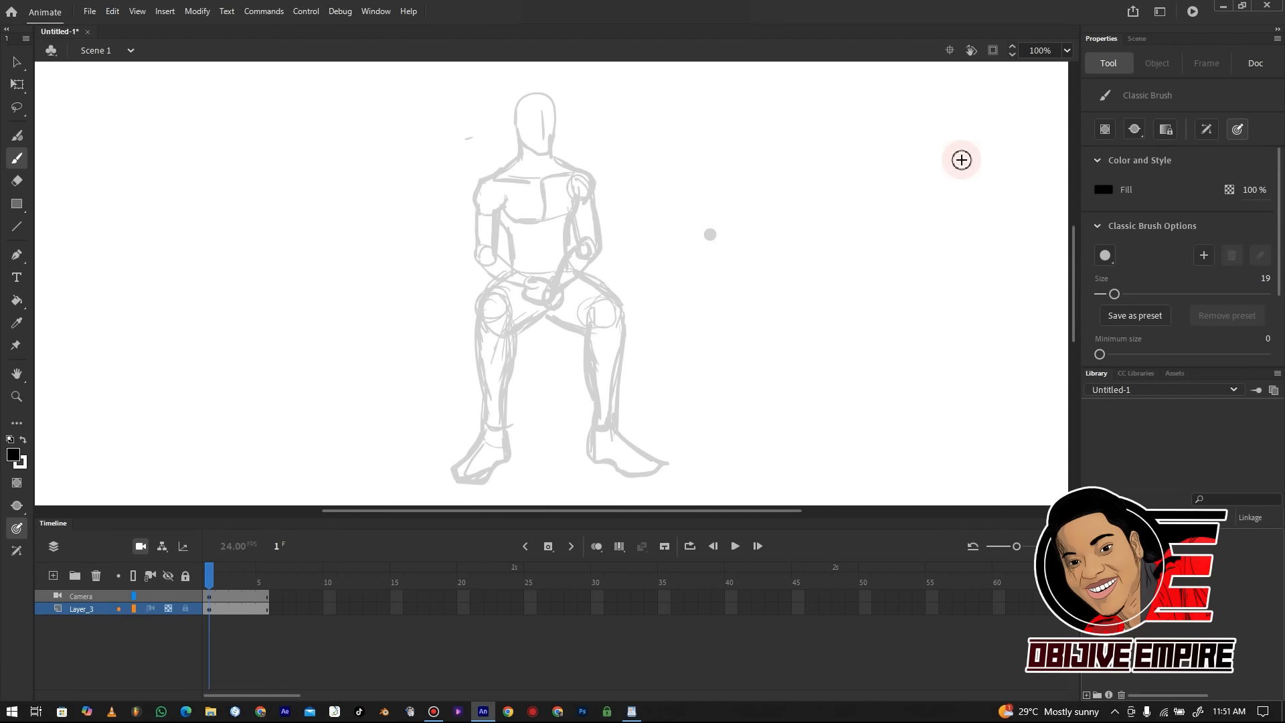
Hide Layer_3, show it again and hide it once more to demonstrate layer visibility
{"action": "left_click", "coordinate": [168, 608]}
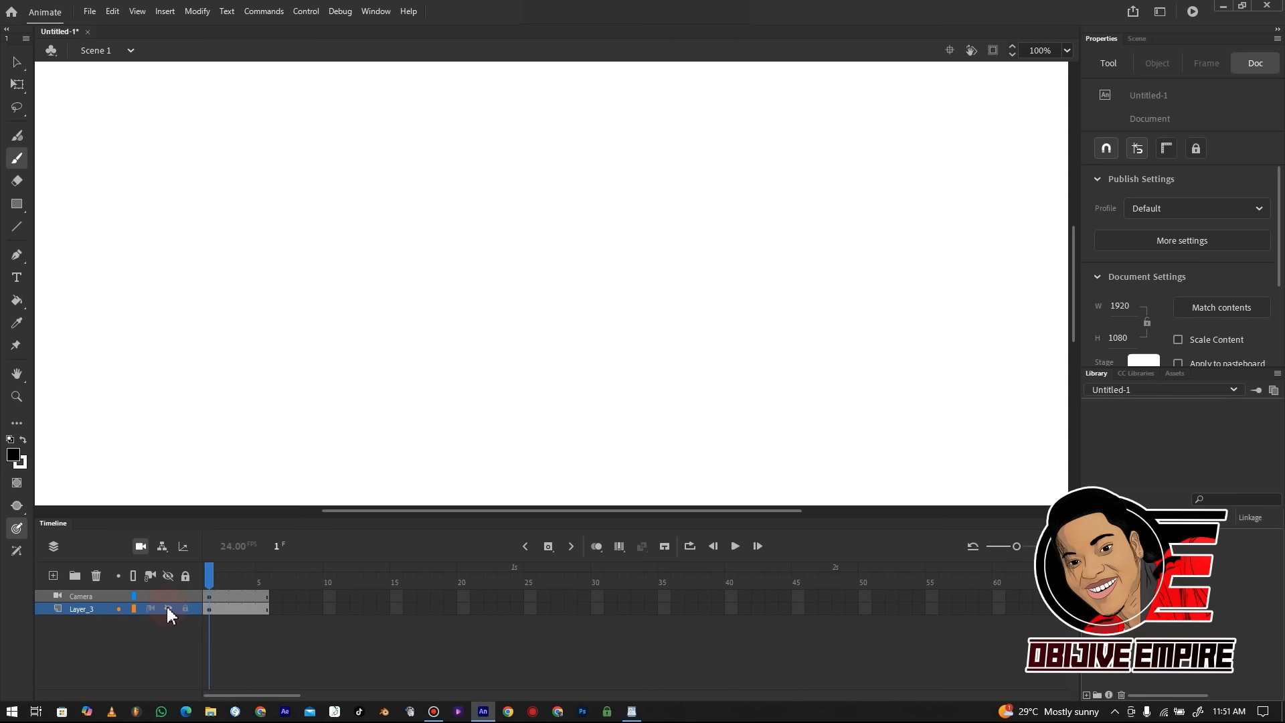
{"action": "left_click", "coordinate": [169, 608]}
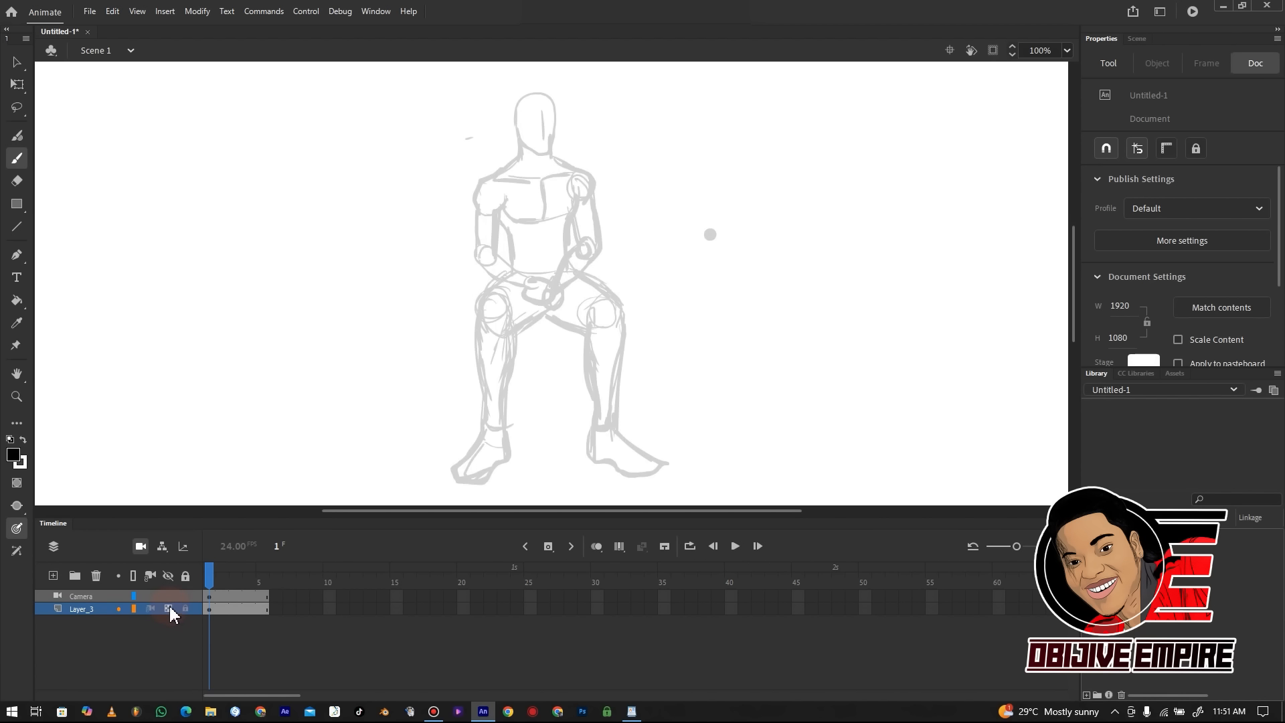
{"action": "left_click", "coordinate": [168, 608]}
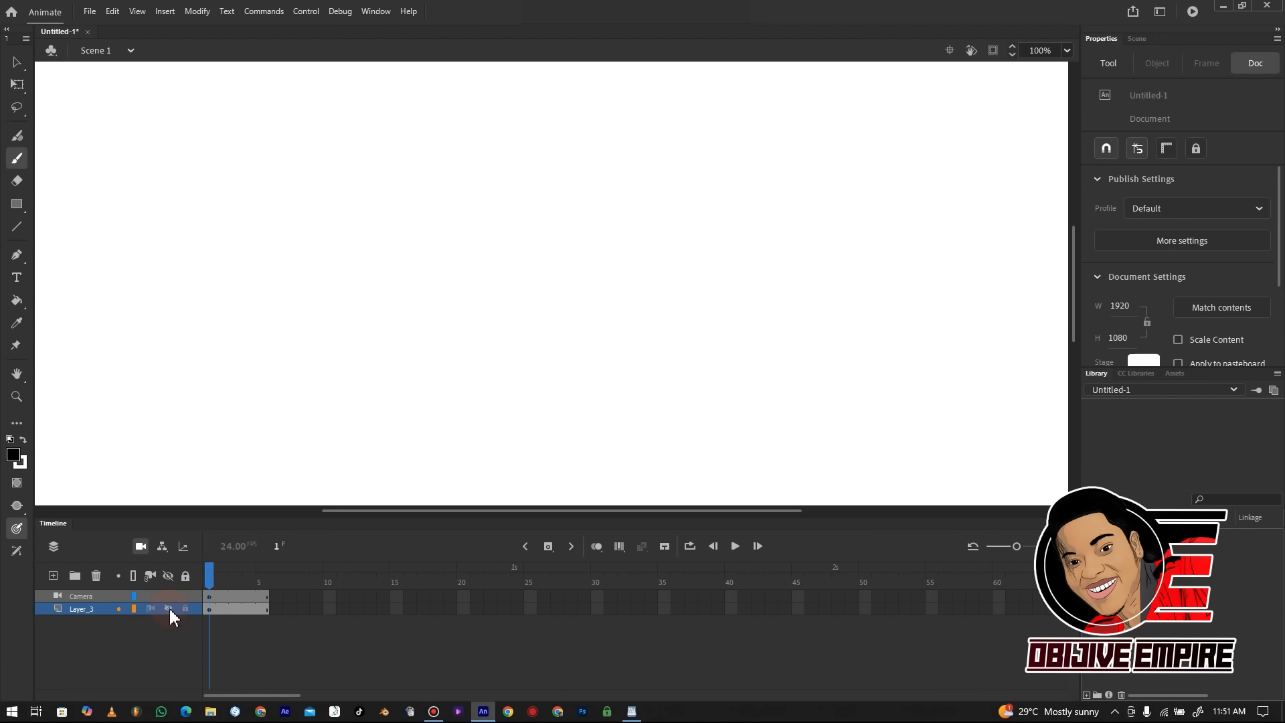
Show and lock Layer_3, and try painting on the locked layer without unlocking it
{"action": "left_click", "coordinate": [169, 609]}
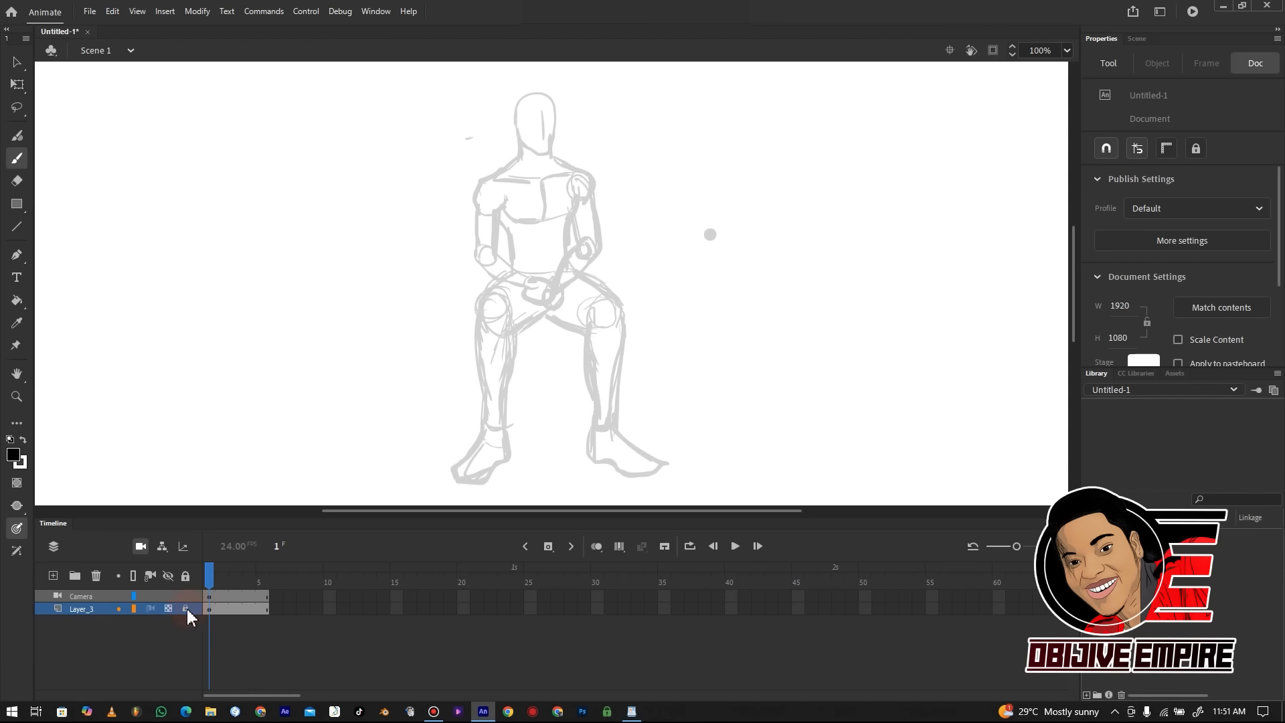
{"action": "left_click", "coordinate": [399, 304]}
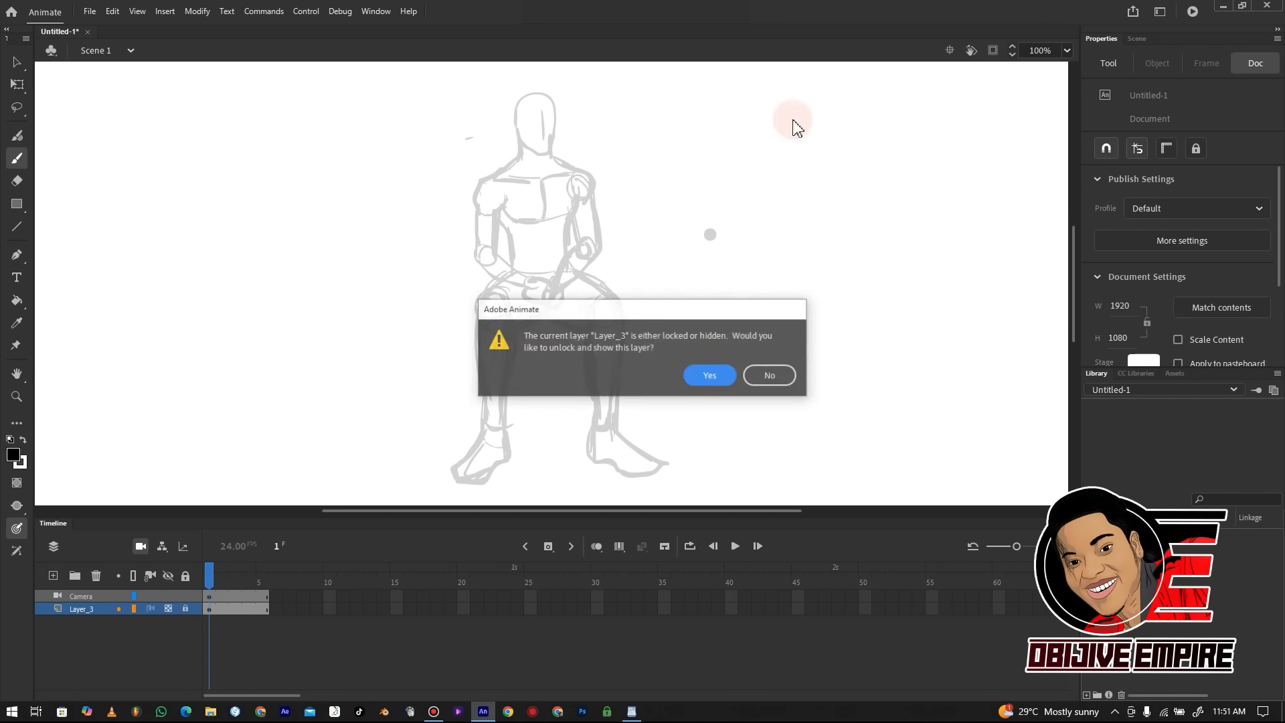
{"action": "key", "text": "Escape"}
{"action": "left_click", "coordinate": [926, 143]}
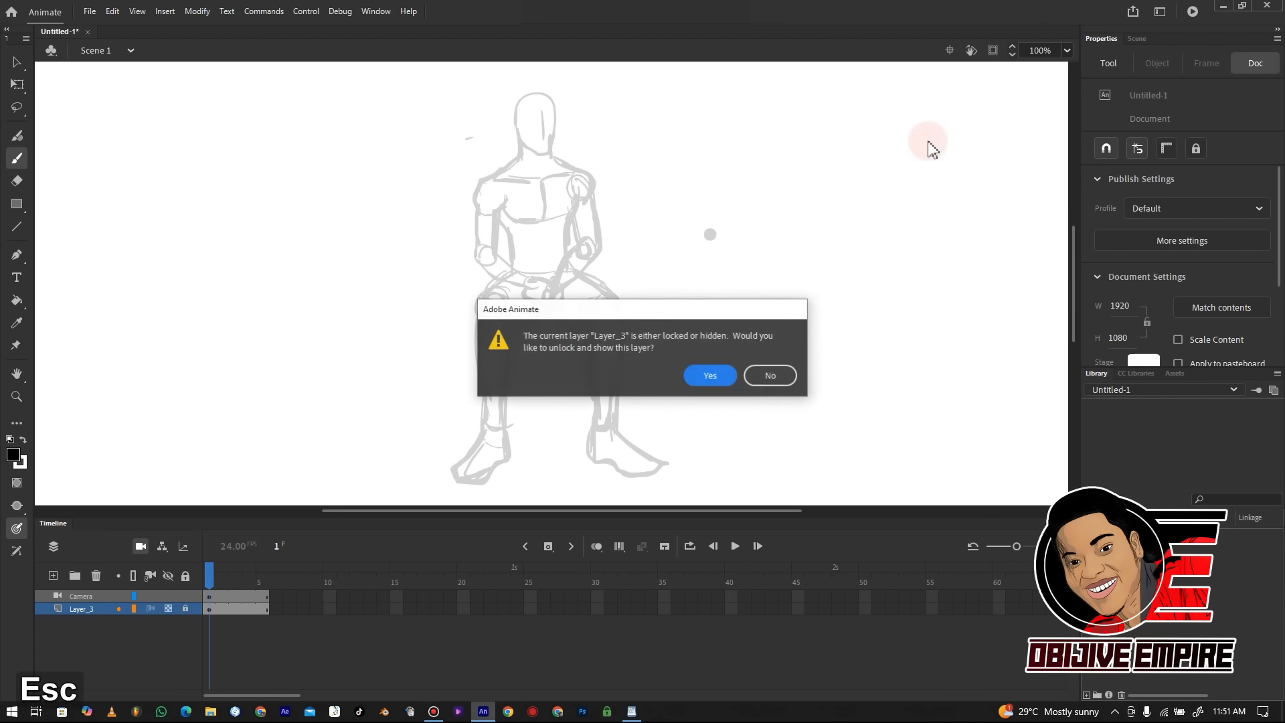
{"action": "key", "text": "Escape"}
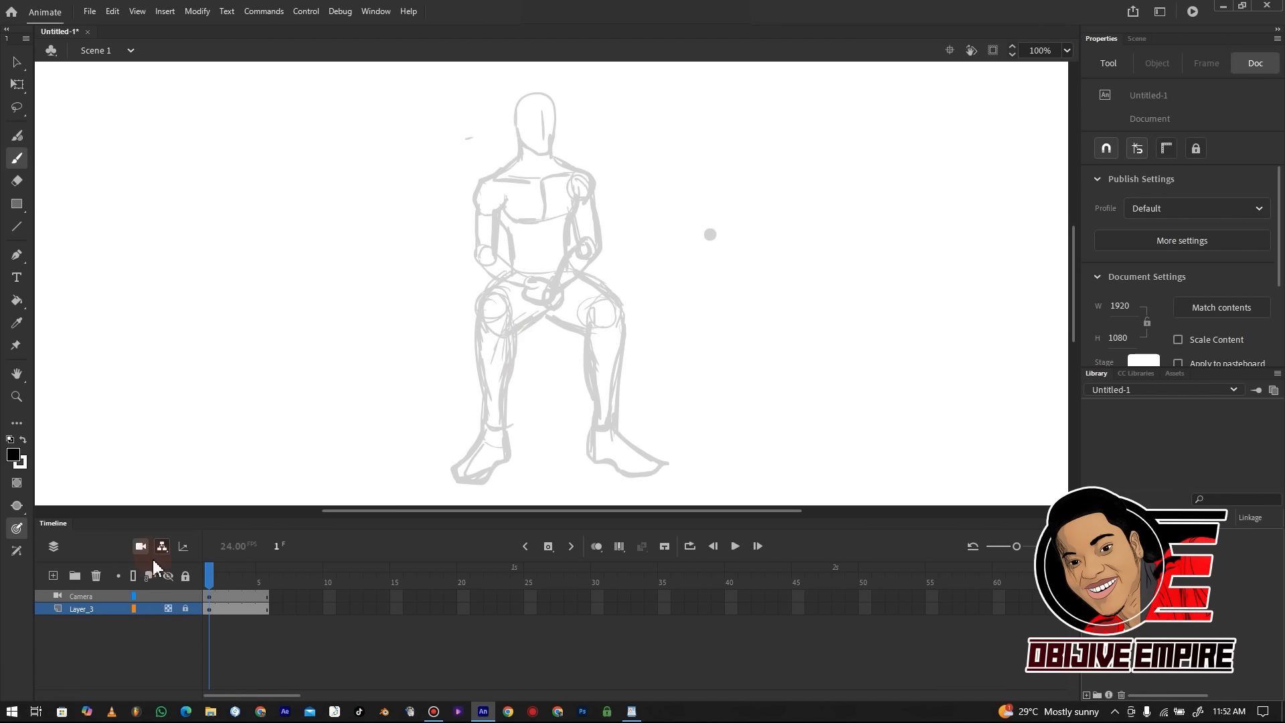
Toggle the outline view of all layers on and off twice to demonstrate it
{"action": "left_click", "coordinate": [133, 578]}
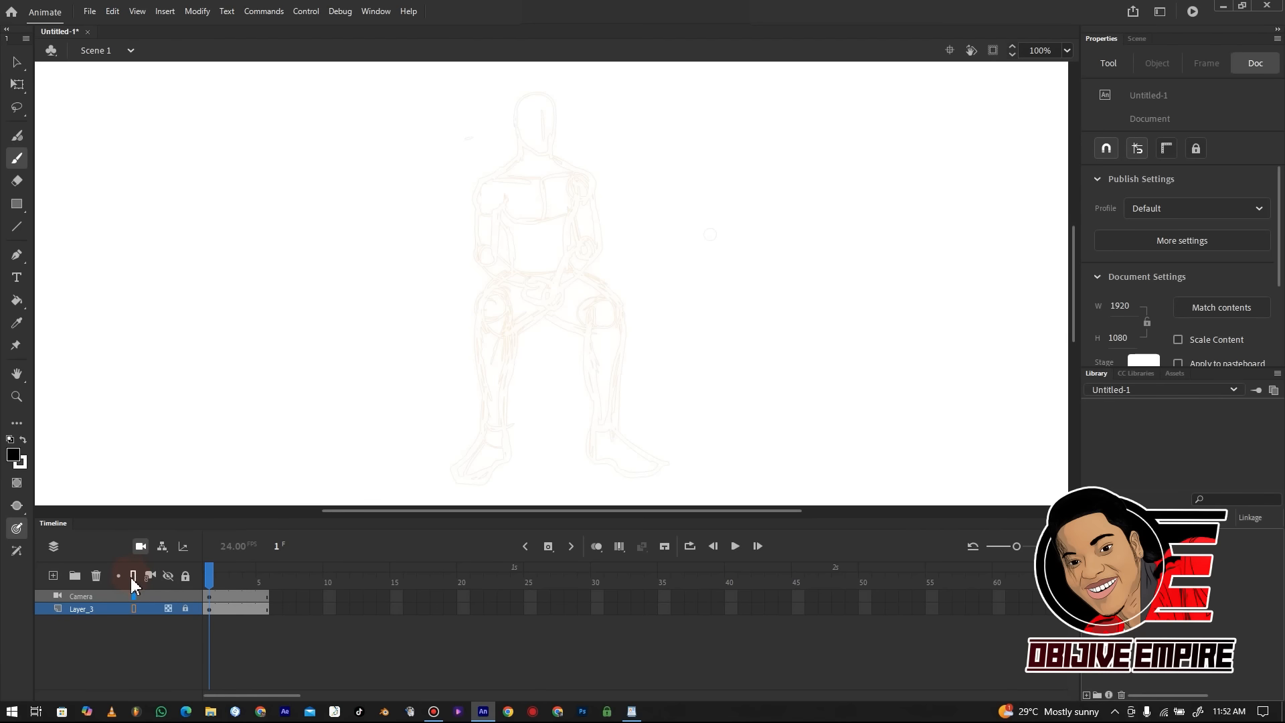
{"action": "left_click", "coordinate": [133, 577]}
{"action": "left_click", "coordinate": [131, 577]}
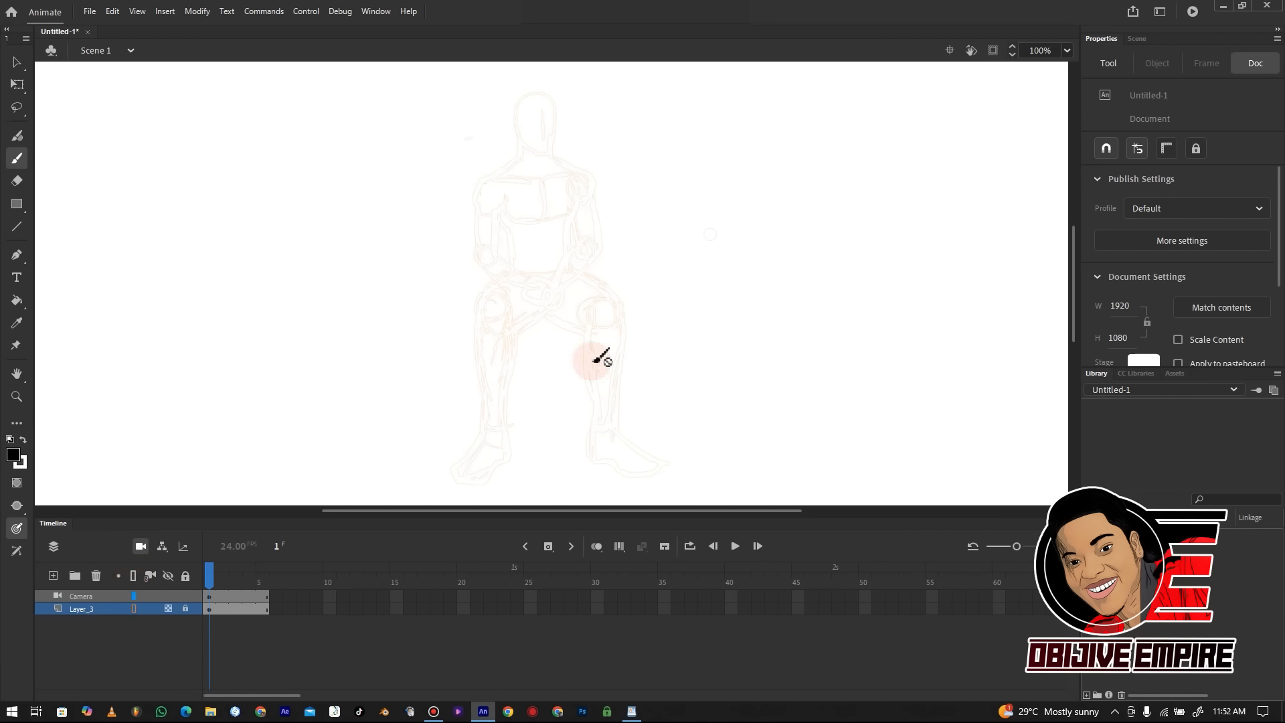
{"action": "left_click", "coordinate": [133, 577]}
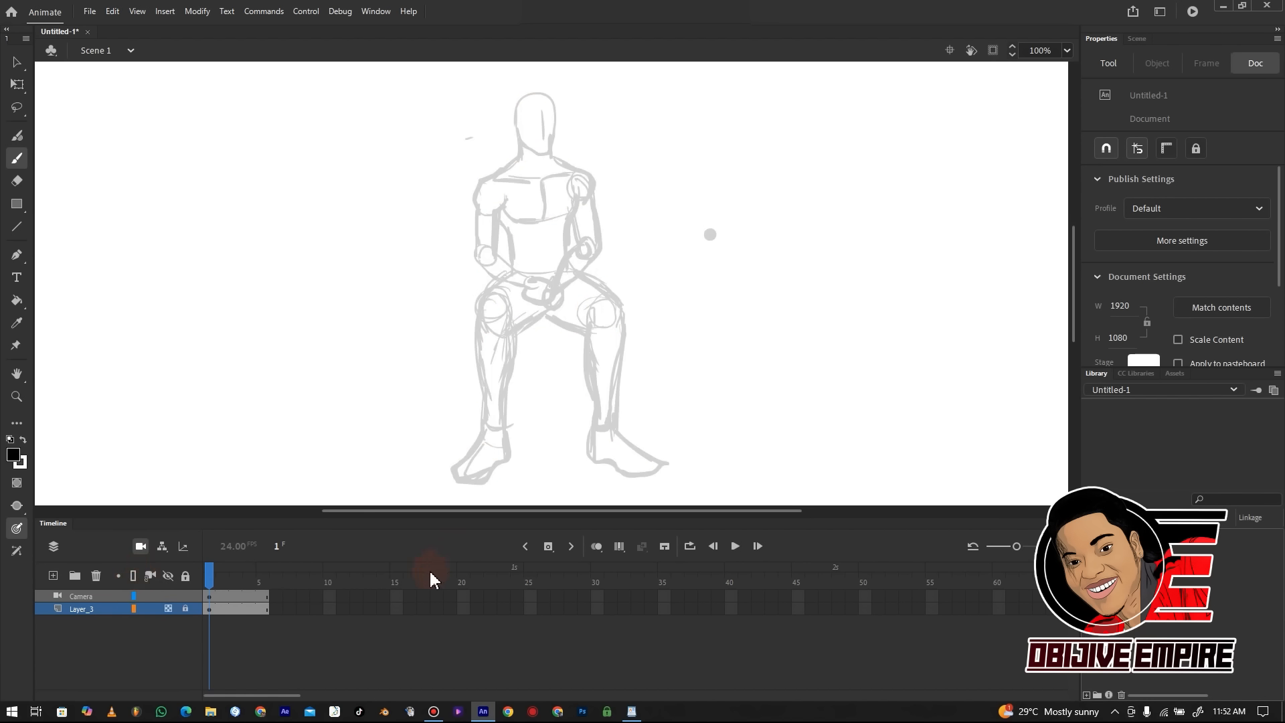
Add a new layer above Layer_3 and delete it again
{"action": "left_click", "coordinate": [52, 576]}
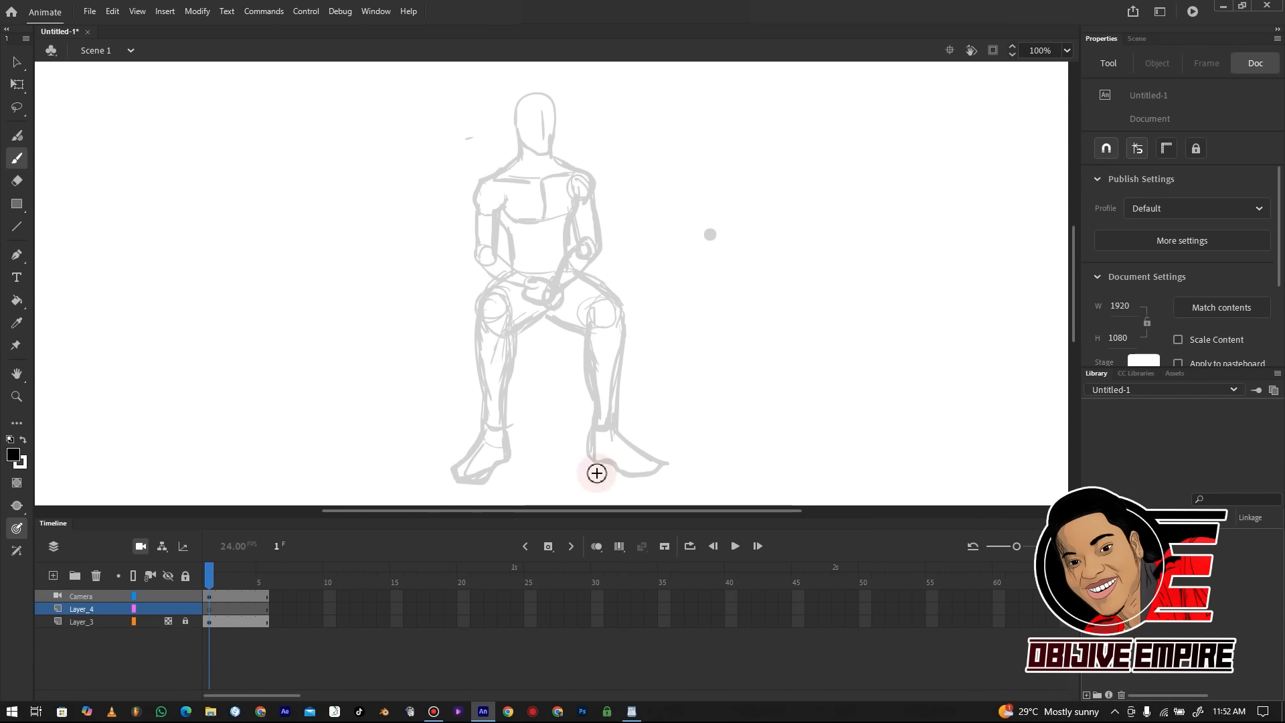
{"action": "left_click", "coordinate": [96, 577]}
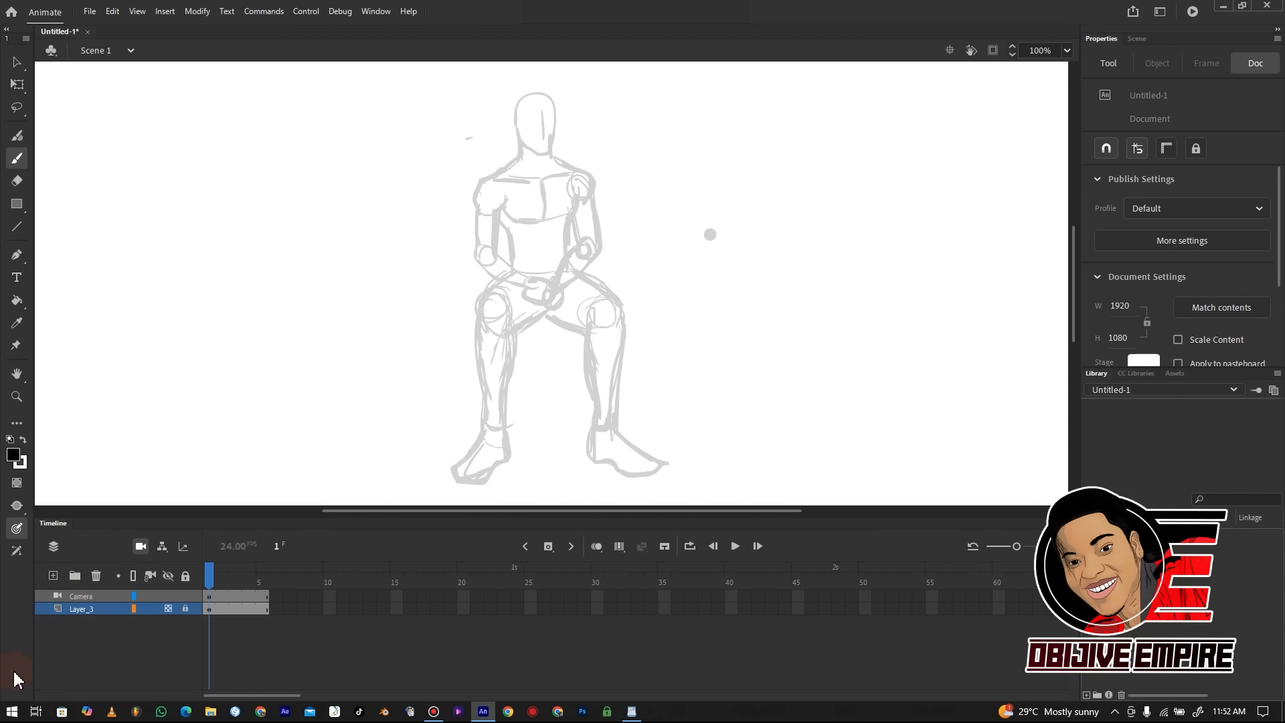
Toggle outline view and visibility for all layers and point out the lock toggle, leaving Layer_3 visible and locked
{"action": "left_click", "coordinate": [134, 576]}
{"action": "left_click", "coordinate": [133, 578]}
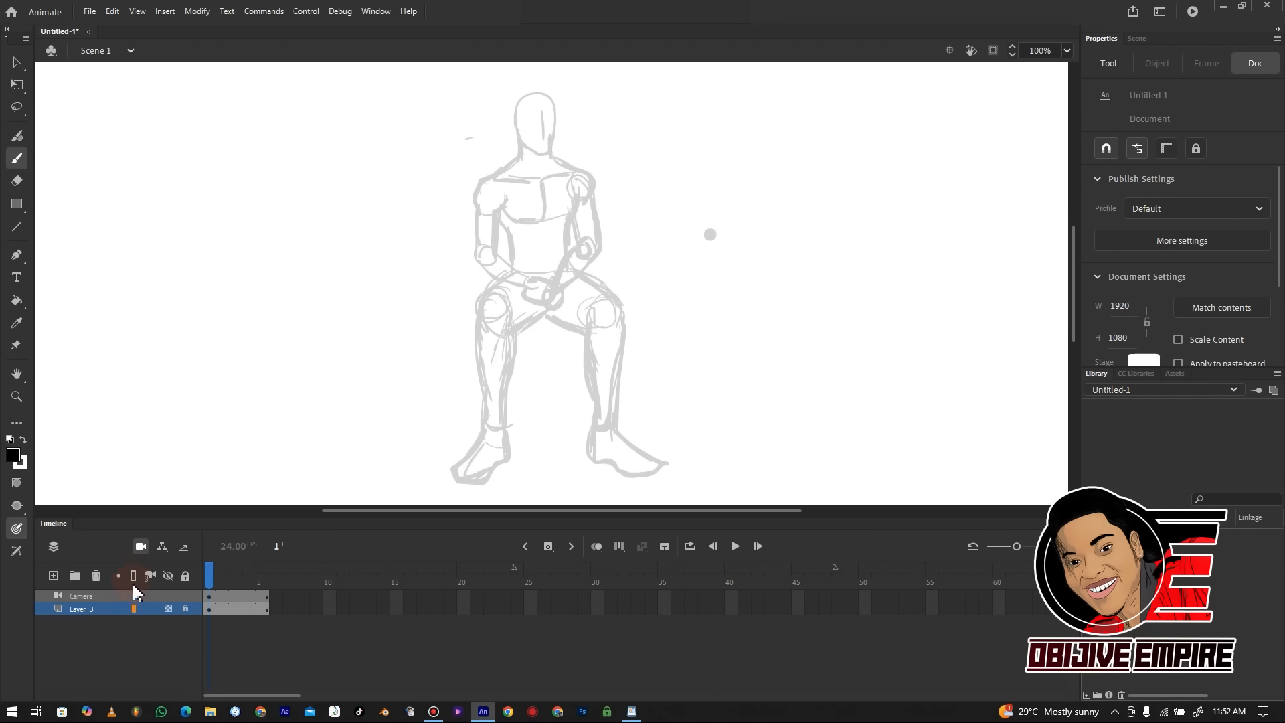
{"action": "left_click", "coordinate": [168, 576]}
{"action": "left_click", "coordinate": [168, 577]}
{"action": "left_click", "coordinate": [188, 576]}
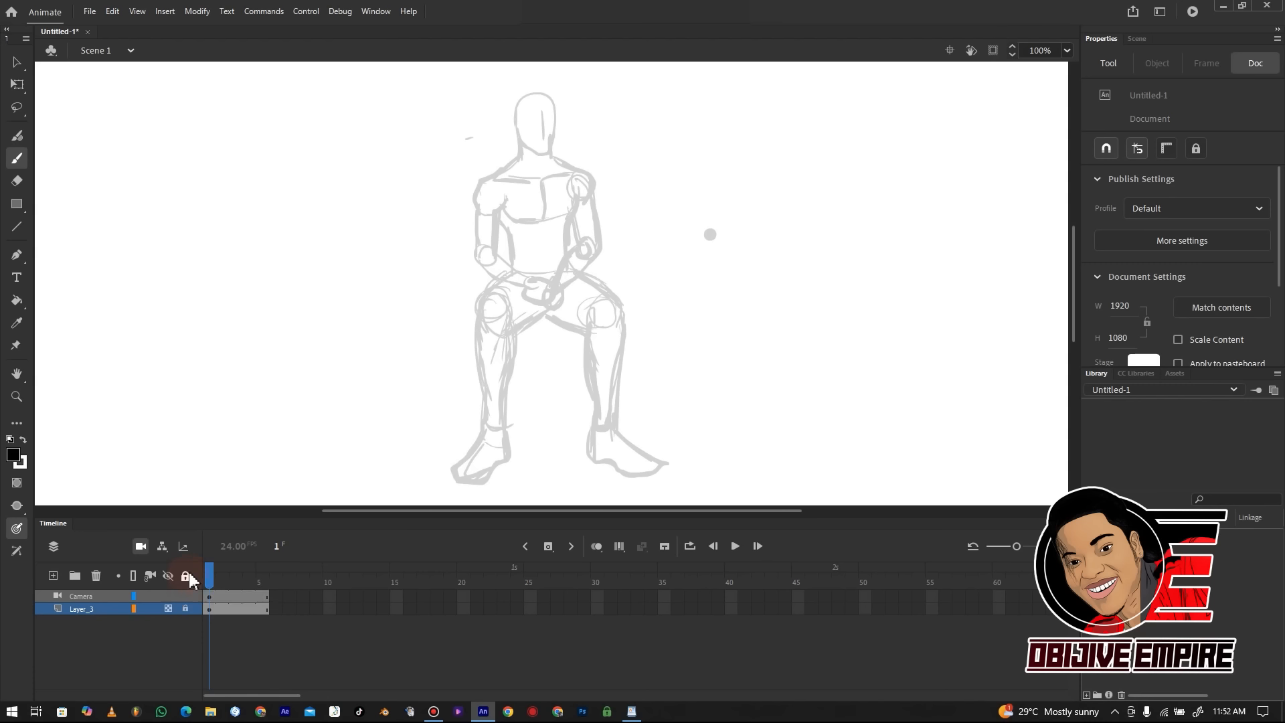
Attach all layers to the camera and detach them again to compare the figure's size on the full stage
{"action": "left_click", "coordinate": [150, 576]}
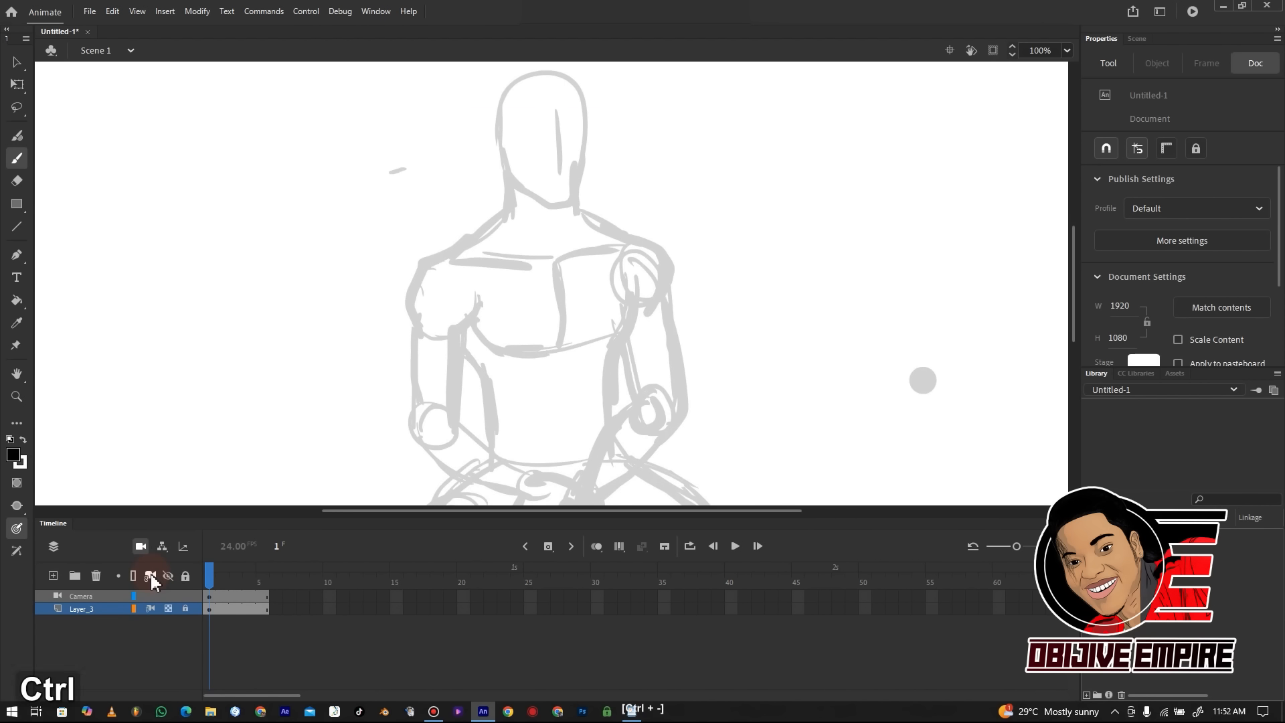
{"action": "key", "text": "ctrl+minus"}
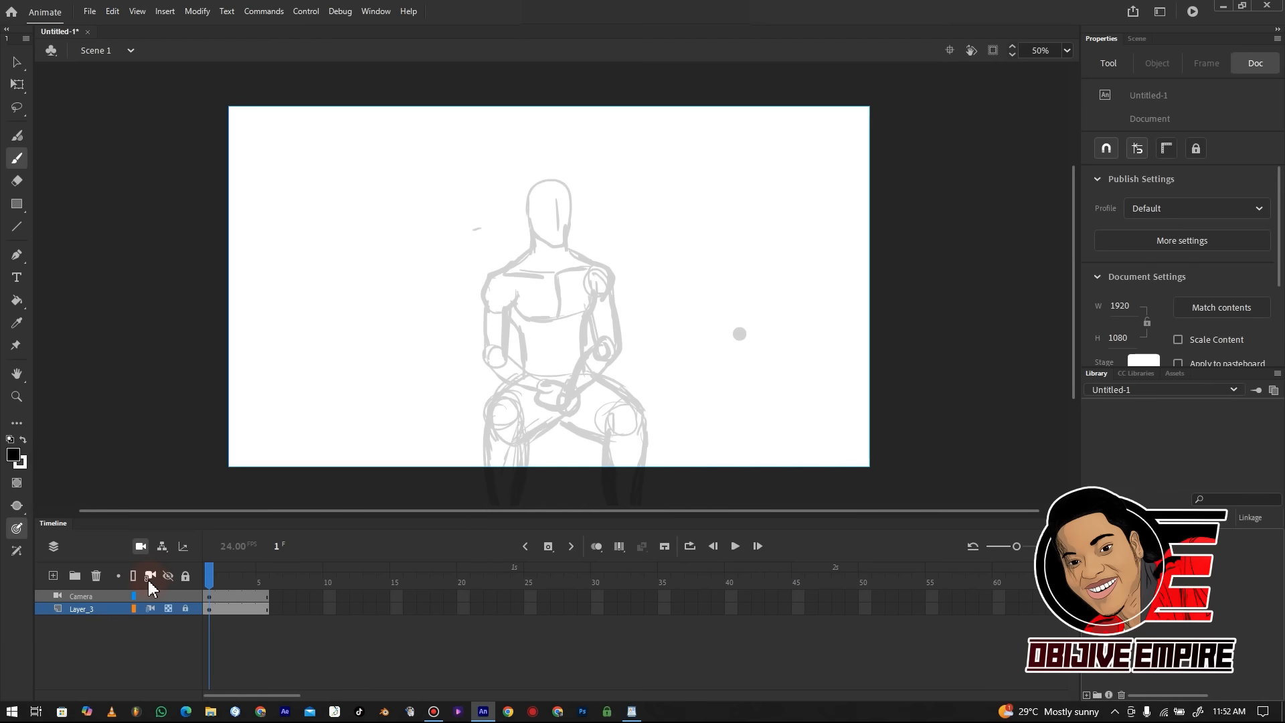
{"action": "left_click", "coordinate": [150, 577]}
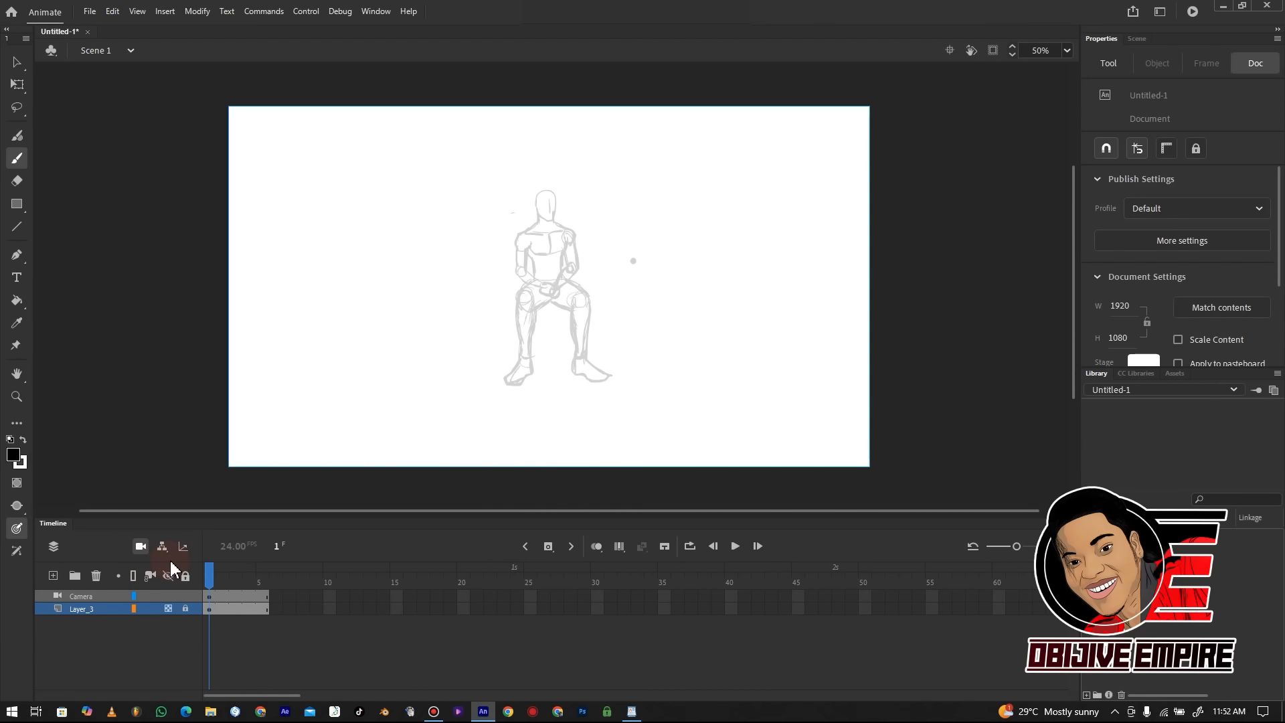
{"action": "key", "text": "ctrl+equal"}
{"action": "key", "text": "ctrl+minus"}
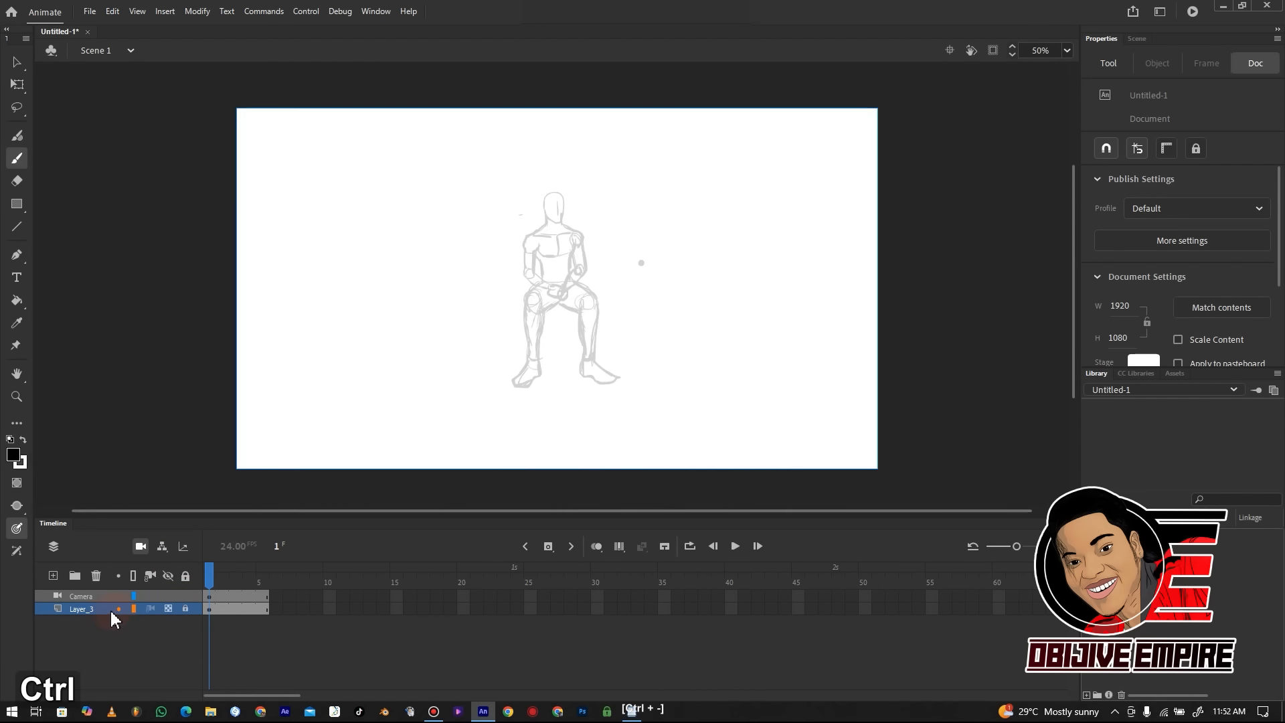
Add a new layer above the locked Layer_3 and select its first frame
{"action": "left_click", "coordinate": [54, 577]}
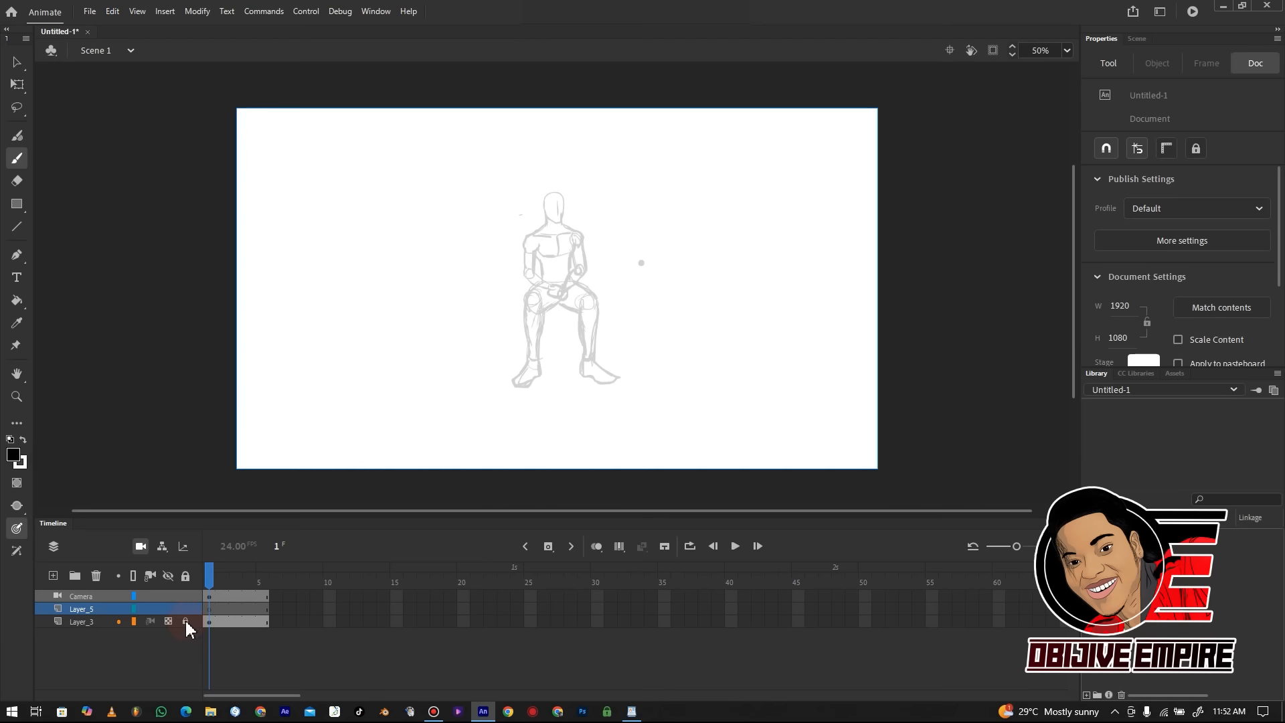
{"action": "left_click", "coordinate": [209, 612]}
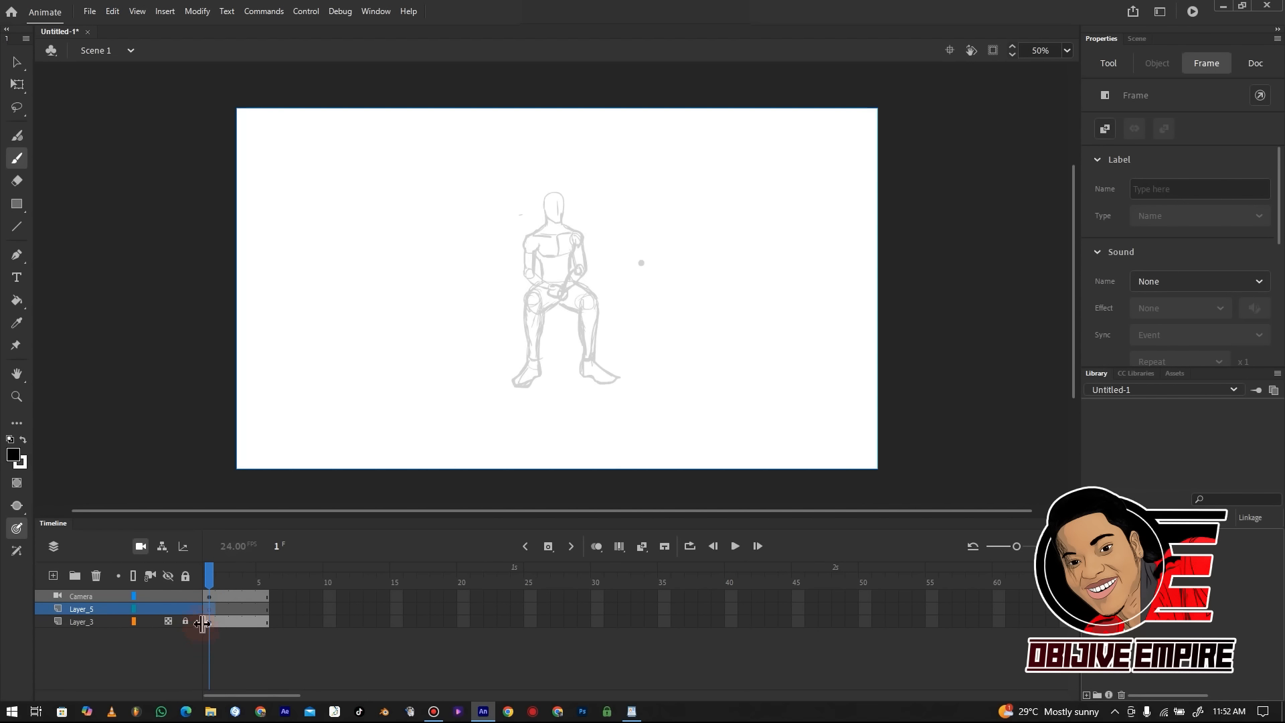
Paint trial Classic Brush strokes over the figure's head on the new layer and undo each one
{"action": "key", "text": "ctrl+equal"}
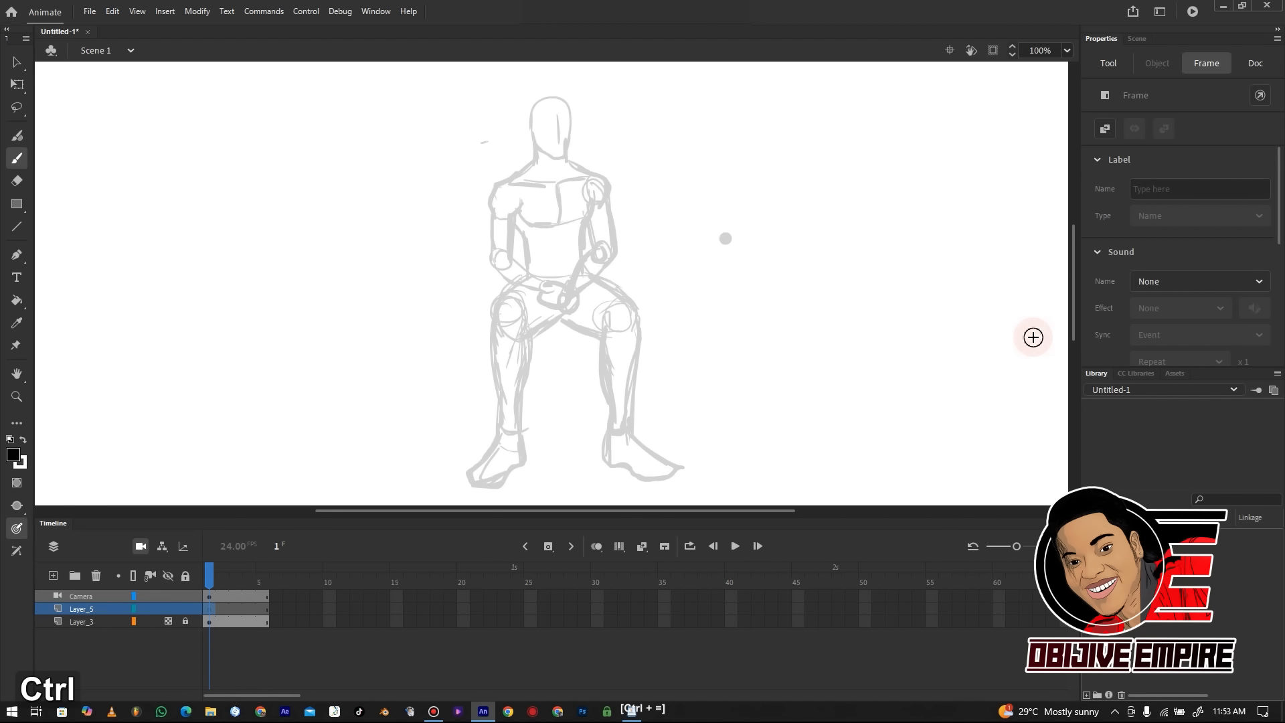
{"action": "key", "text": "ctrl+equal"}
{"action": "key", "text": "ctrl+equal"}
{"action": "scroll", "coordinate": [1074, 284], "scroll_direction": "up", "scroll_amount": 3}
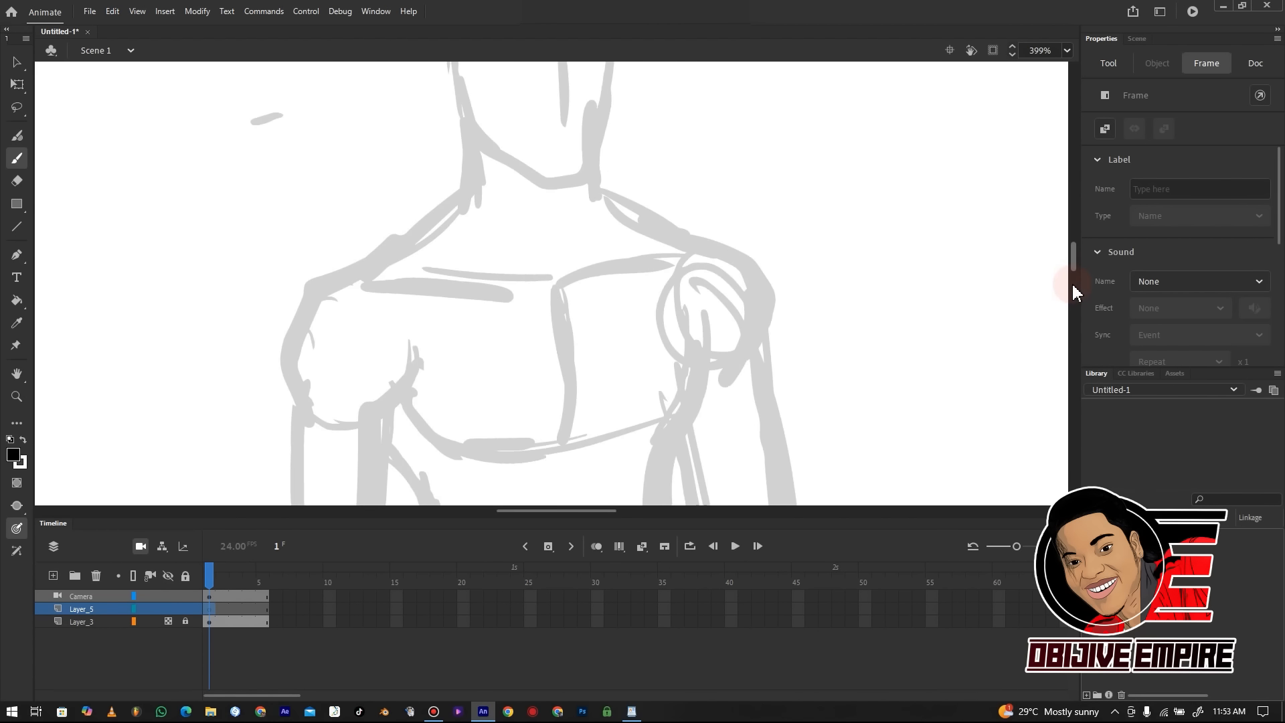
{"action": "scroll", "coordinate": [1074, 284], "scroll_direction": "up", "scroll_amount": 2}
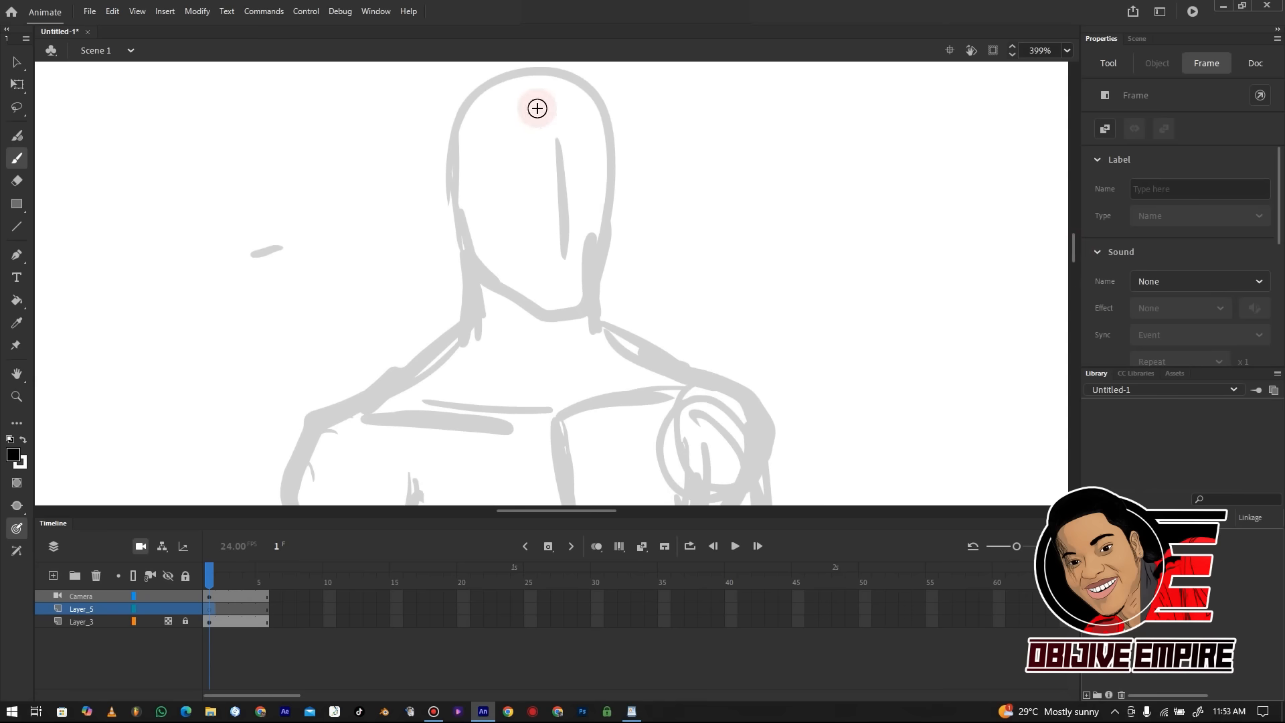
{"action": "key", "text": "b"}
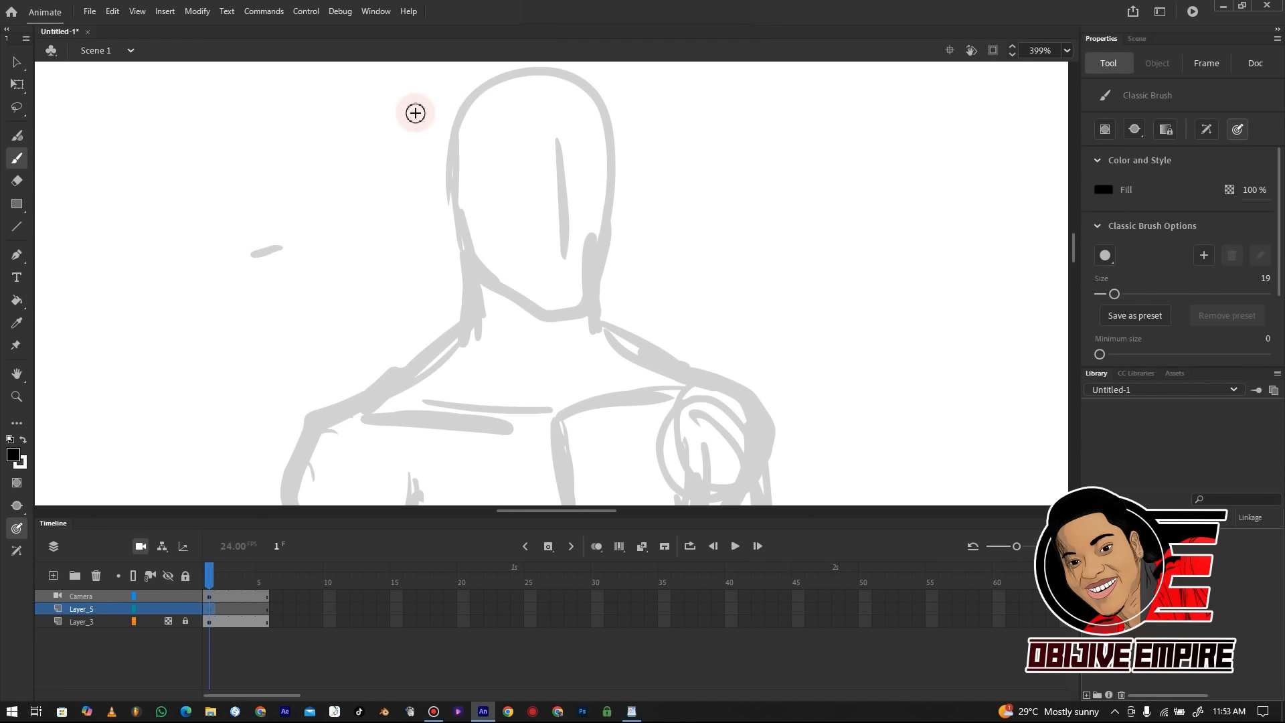
{"action": "left_click_drag", "start_coordinate": [452, 165], "coordinate": [463, 185]}
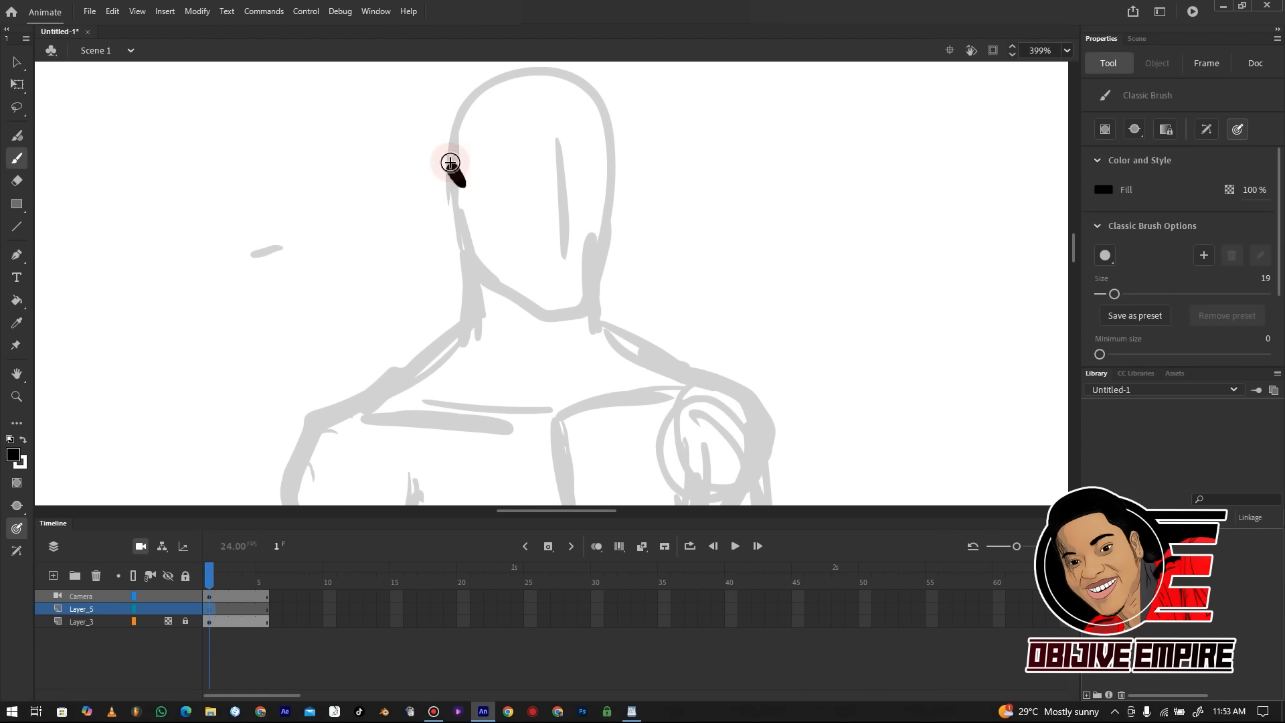
{"action": "key", "text": "ctrl+z"}
{"action": "mouse_move", "coordinate": [479, 120]}
{"action": "left_mouse_down"}
{"action": "mouse_move", "coordinate": [467, 177]}
{"action": "mouse_move", "coordinate": [493, 125]}
{"action": "mouse_move", "coordinate": [490, 148]}
{"action": "left_mouse_up"}
{"action": "key", "text": "ctrl+z"}
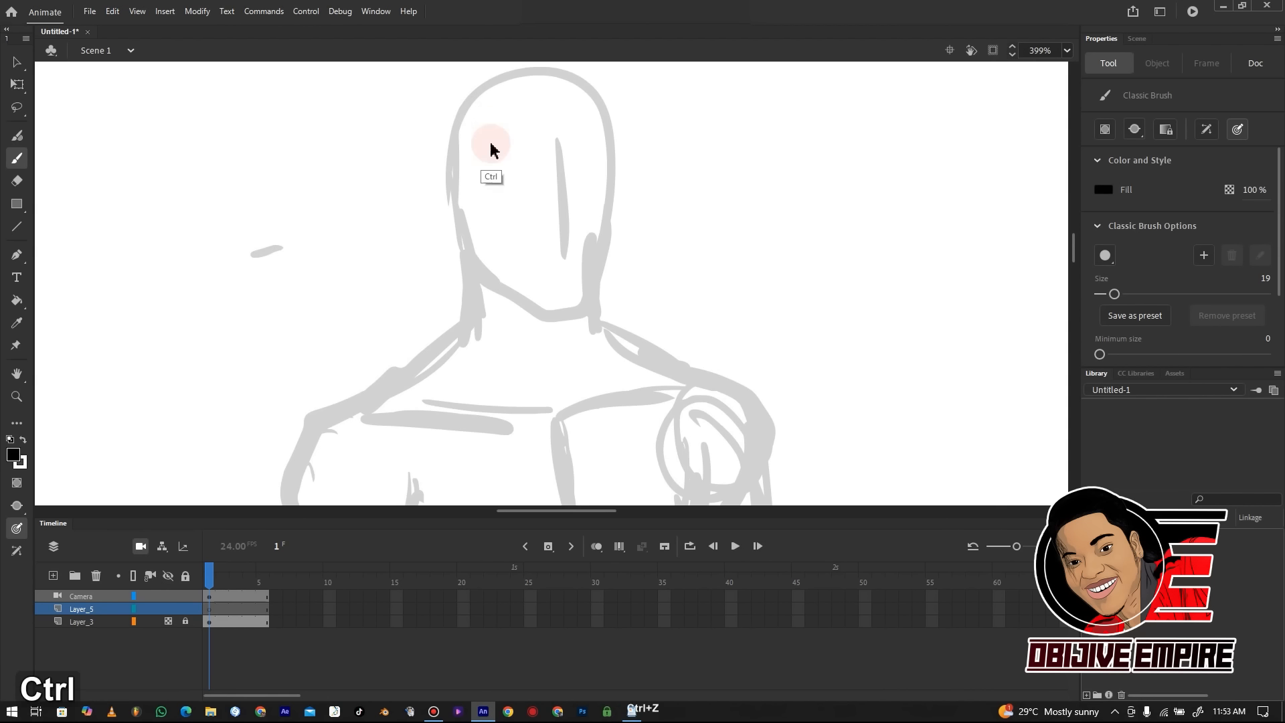
Set the Classic Brush size to 6, paint a test stroke beside the head and undo it
{"action": "left_click_drag", "start_coordinate": [1114, 295], "coordinate": [1105, 294]}
{"action": "left_click_drag", "start_coordinate": [676, 242], "coordinate": [737, 267]}
{"action": "key", "text": "ctrl+z"}
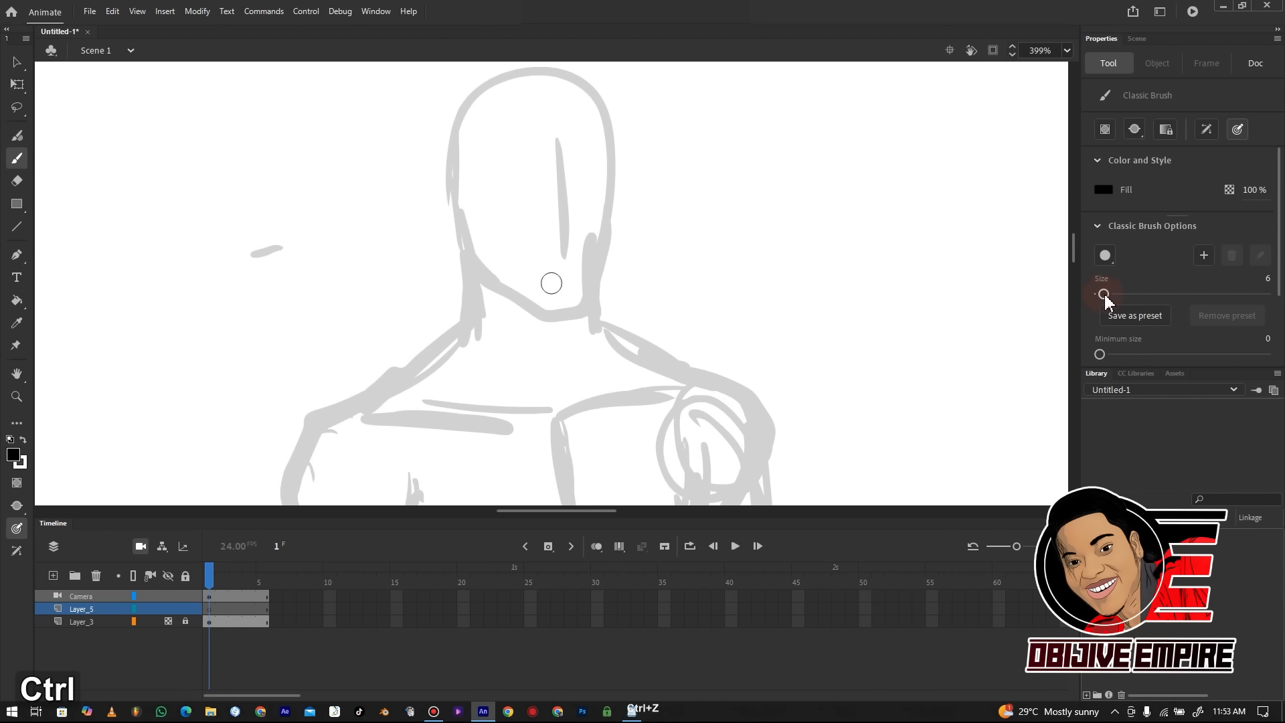
Test the Classic Brush with minimum size 6 and again with 0, undoing each test stroke
{"action": "left_click_drag", "start_coordinate": [1277, 283], "coordinate": [1277, 295]}
{"action": "left_click_drag", "start_coordinate": [1100, 336], "coordinate": [1264, 336]}
{"action": "mouse_move", "coordinate": [678, 243]}
{"action": "left_mouse_down"}
{"action": "mouse_move", "coordinate": [688, 258]}
{"action": "mouse_move", "coordinate": [819, 254]}
{"action": "left_mouse_up"}
{"action": "key", "text": "ctrl+z"}
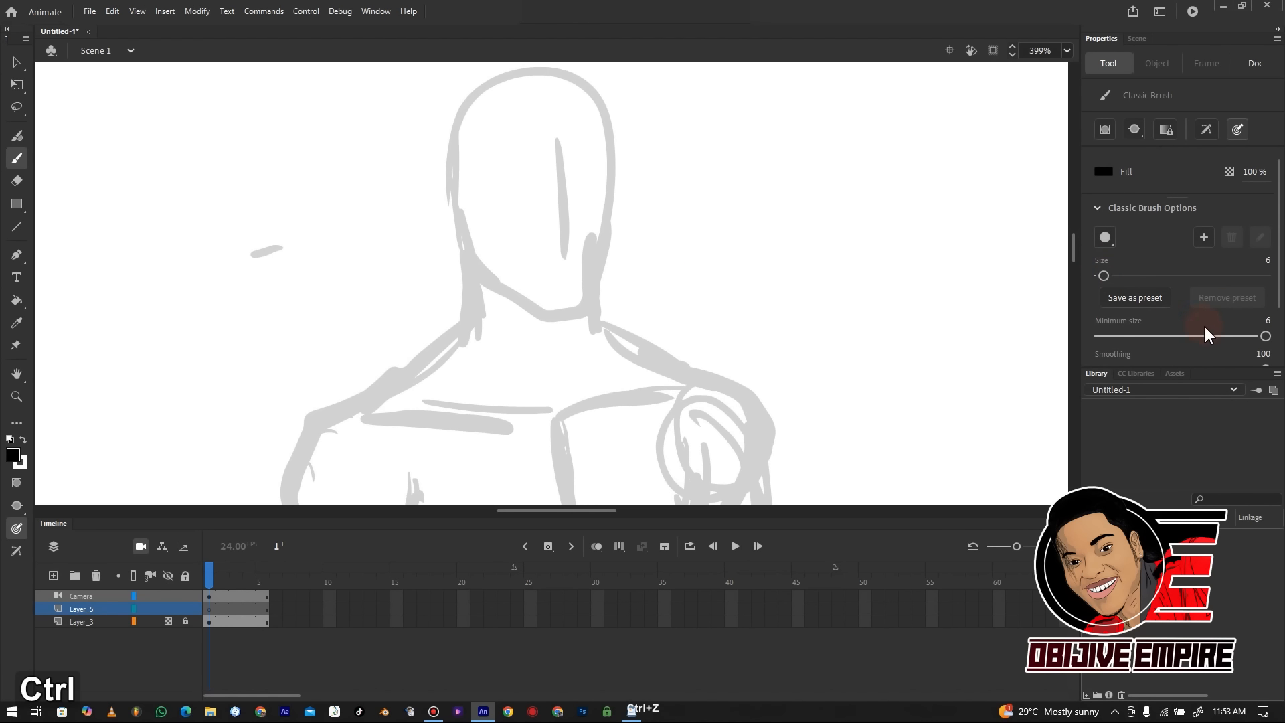
{"action": "left_click_drag", "start_coordinate": [1234, 335], "coordinate": [1099, 336]}
{"action": "scroll", "coordinate": [1262, 280], "scroll_direction": "down", "scroll_amount": 1}
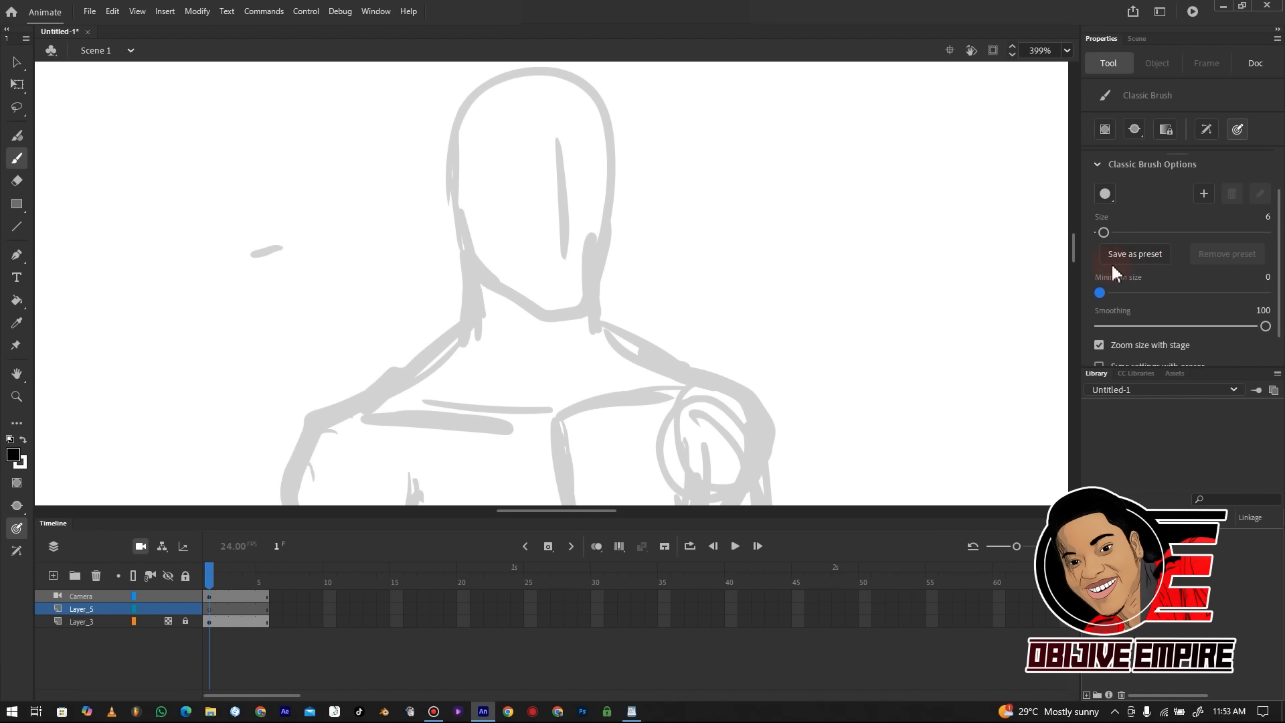
{"action": "left_click_drag", "start_coordinate": [761, 310], "coordinate": [853, 326]}
{"action": "key", "text": "ctrl+z"}
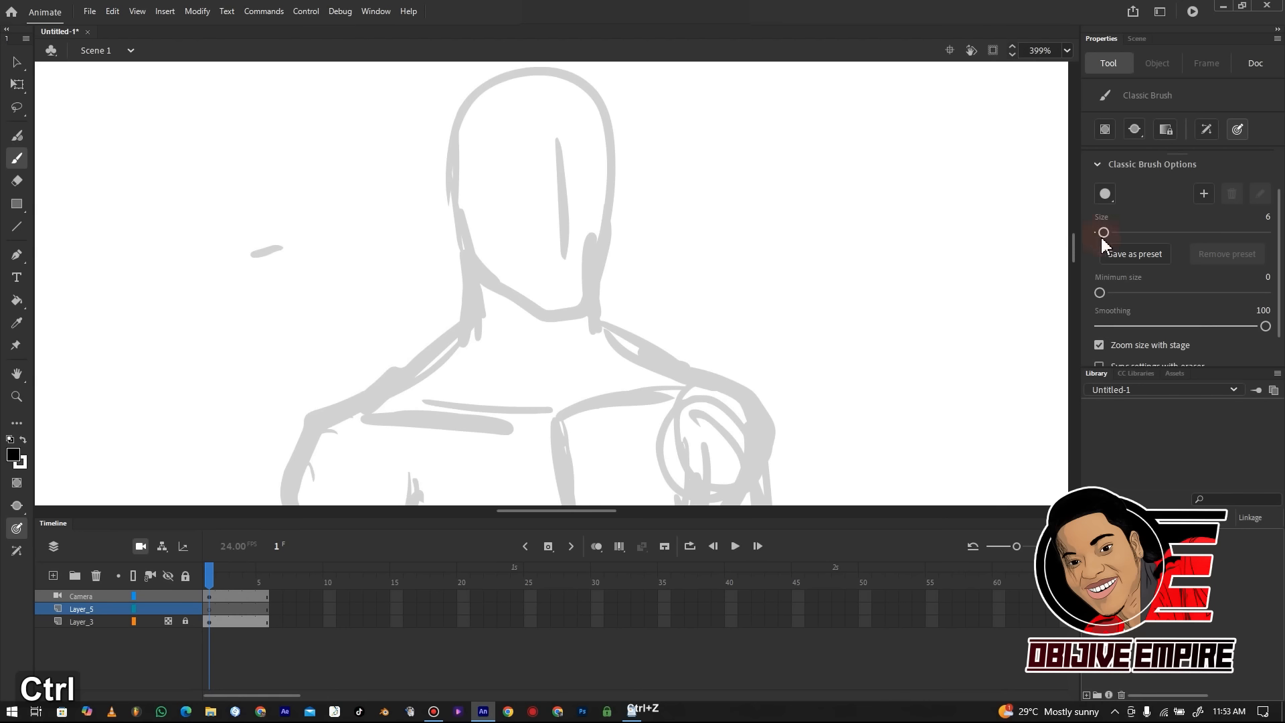
Set the Classic Brush size to 2 and paint test strokes beside the head, undoing each one
{"action": "left_click_drag", "start_coordinate": [1103, 233], "coordinate": [1099, 233]}
{"action": "left_click_drag", "start_coordinate": [692, 260], "coordinate": [803, 287]}
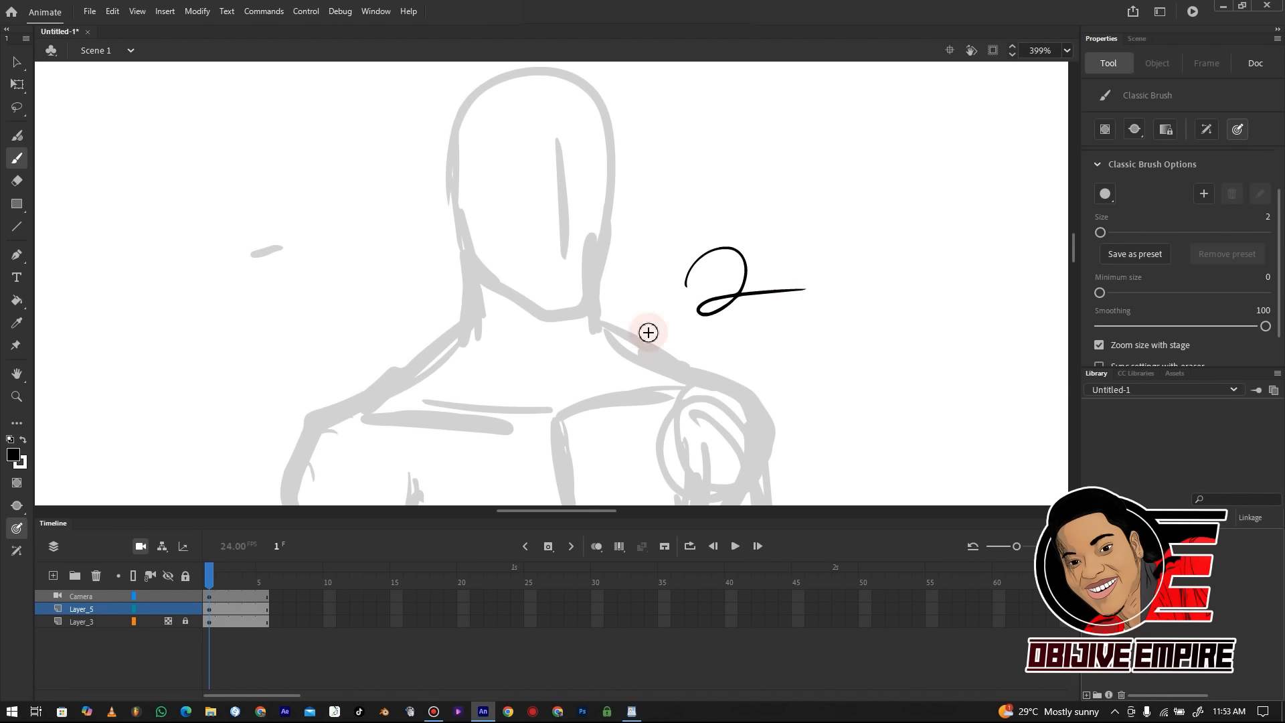
{"action": "key", "text": "ctrl+z"}
{"action": "mouse_move", "coordinate": [668, 247]}
{"action": "left_mouse_down"}
{"action": "mouse_move", "coordinate": [662, 267]}
{"action": "mouse_move", "coordinate": [796, 266]}
{"action": "left_mouse_up"}
{"action": "key", "text": "ctrl+z"}
{"action": "left_click_drag", "start_coordinate": [697, 269], "coordinate": [837, 274]}
{"action": "key", "text": "ctrl+z"}
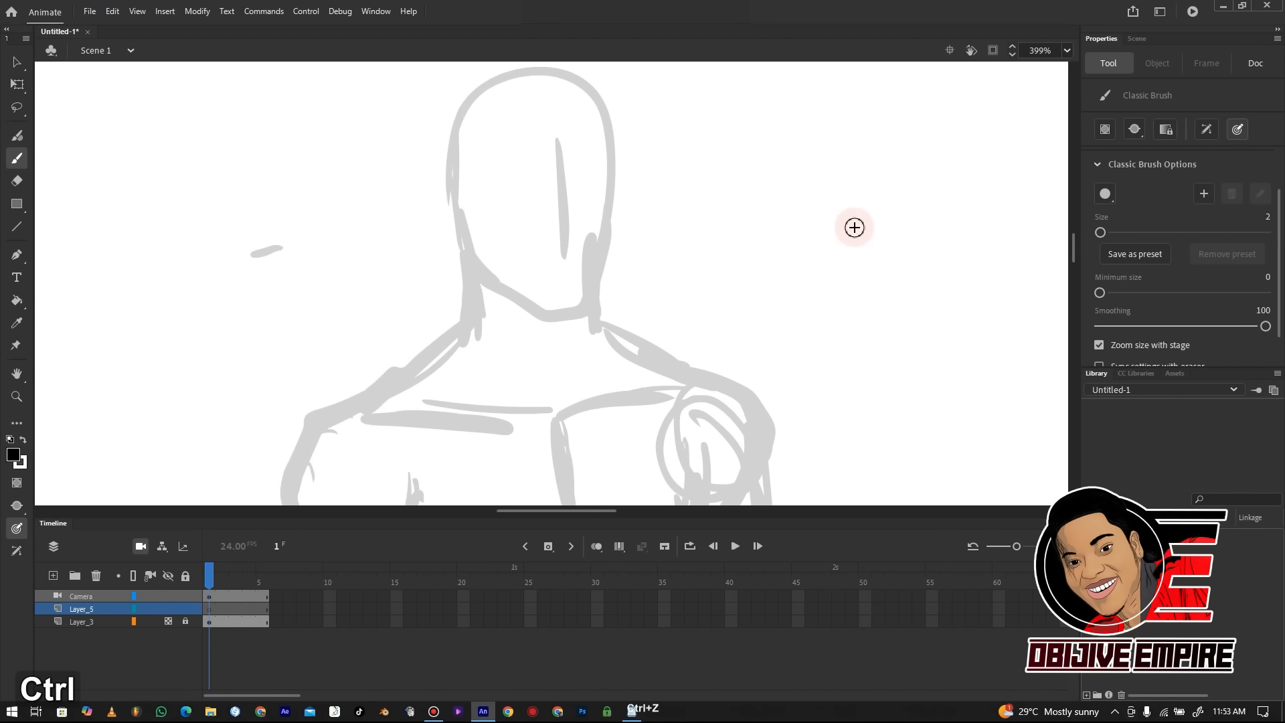
Paint a thin stroke along the right edge of the sketched head and remove it with the Eraser
{"action": "key", "text": "ctrl+equal"}
{"action": "left_click_drag", "start_coordinate": [1072, 252], "coordinate": [1075, 243]}
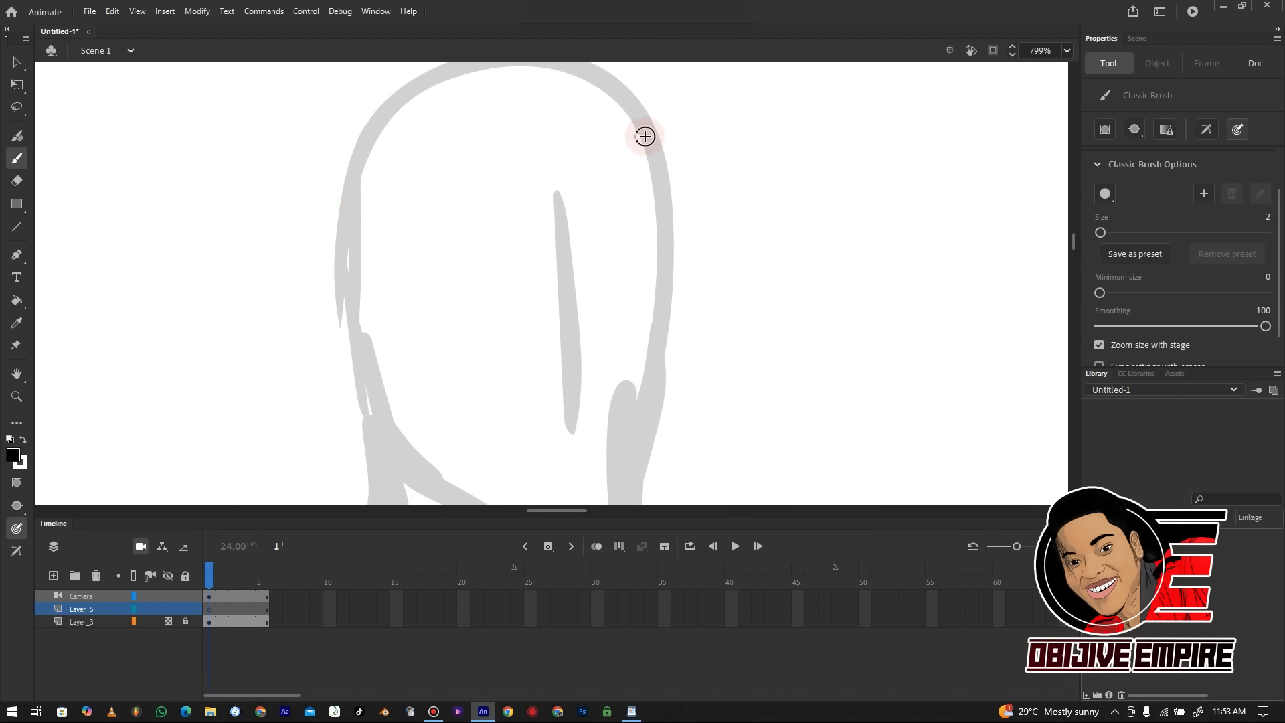
{"action": "left_click_drag", "start_coordinate": [646, 128], "coordinate": [667, 226]}
{"action": "key", "text": "e"}
{"action": "left_click_drag", "start_coordinate": [653, 133], "coordinate": [666, 243]}
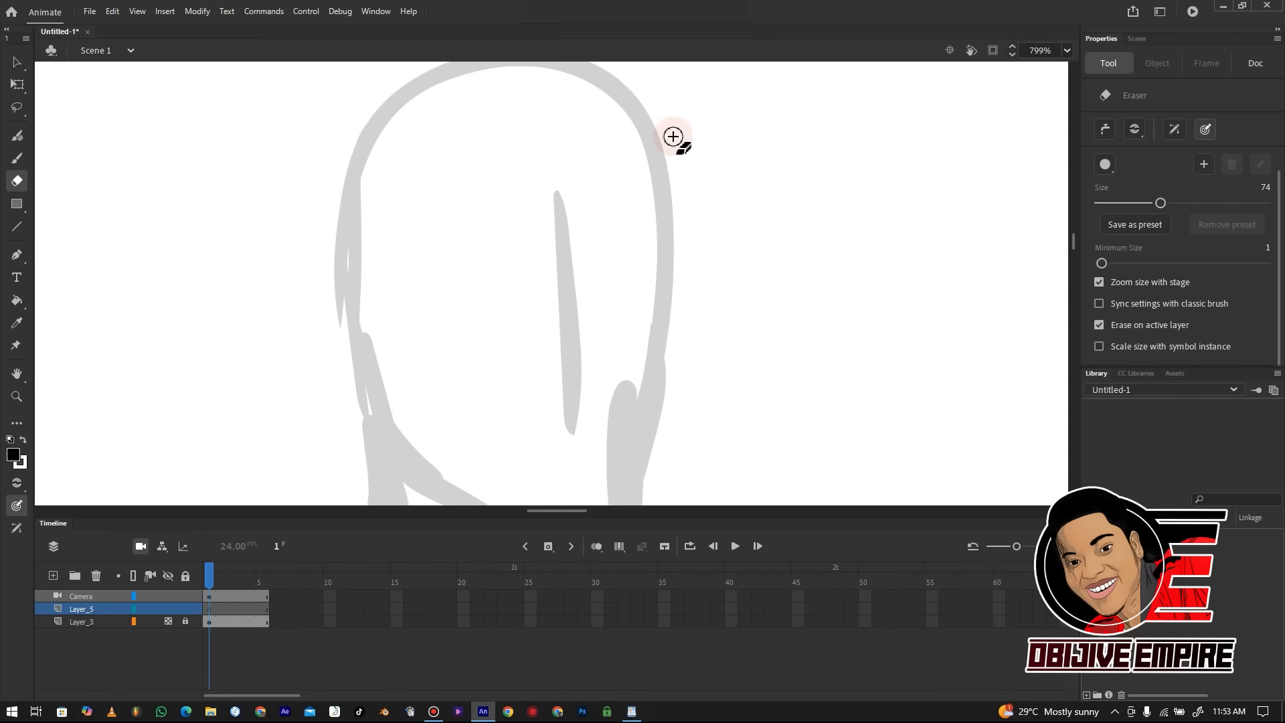
Reduce the Eraser size to 22, test it along the head's right edge and return to the Classic Brush
{"action": "scroll", "coordinate": [1161, 203], "scroll_direction": "down", "scroll_amount": 10}
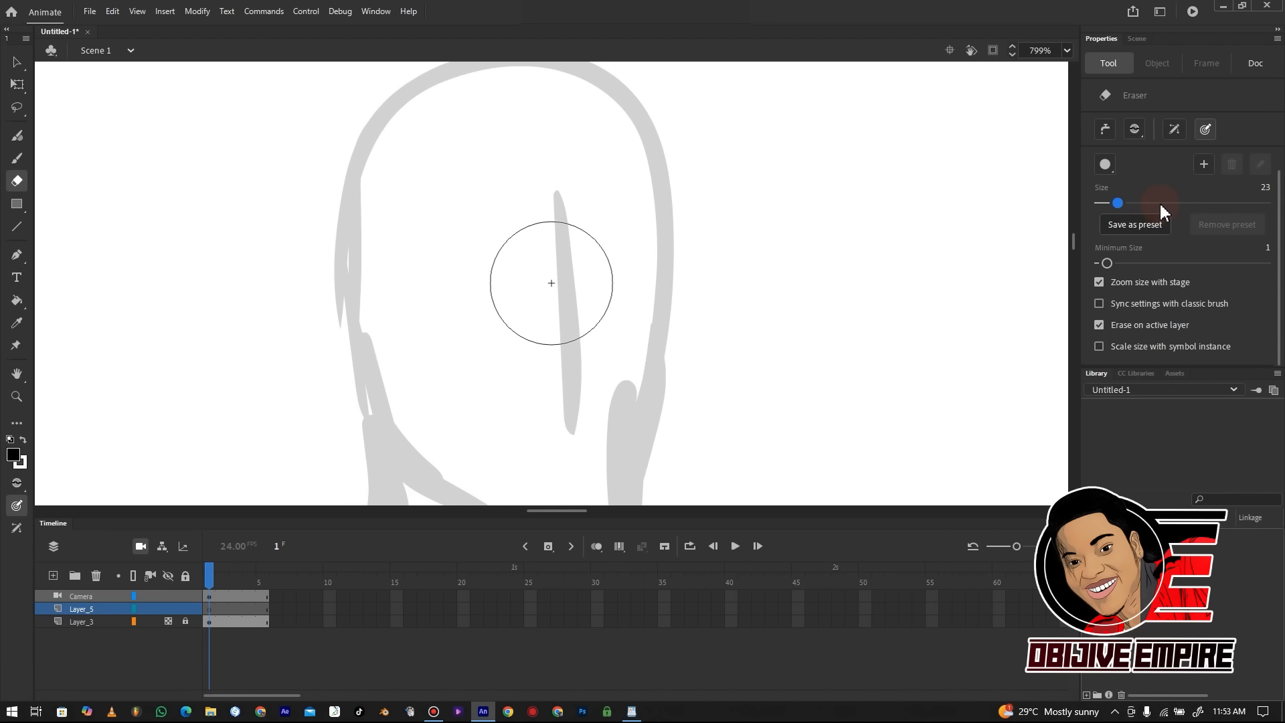
{"action": "key", "text": "b"}
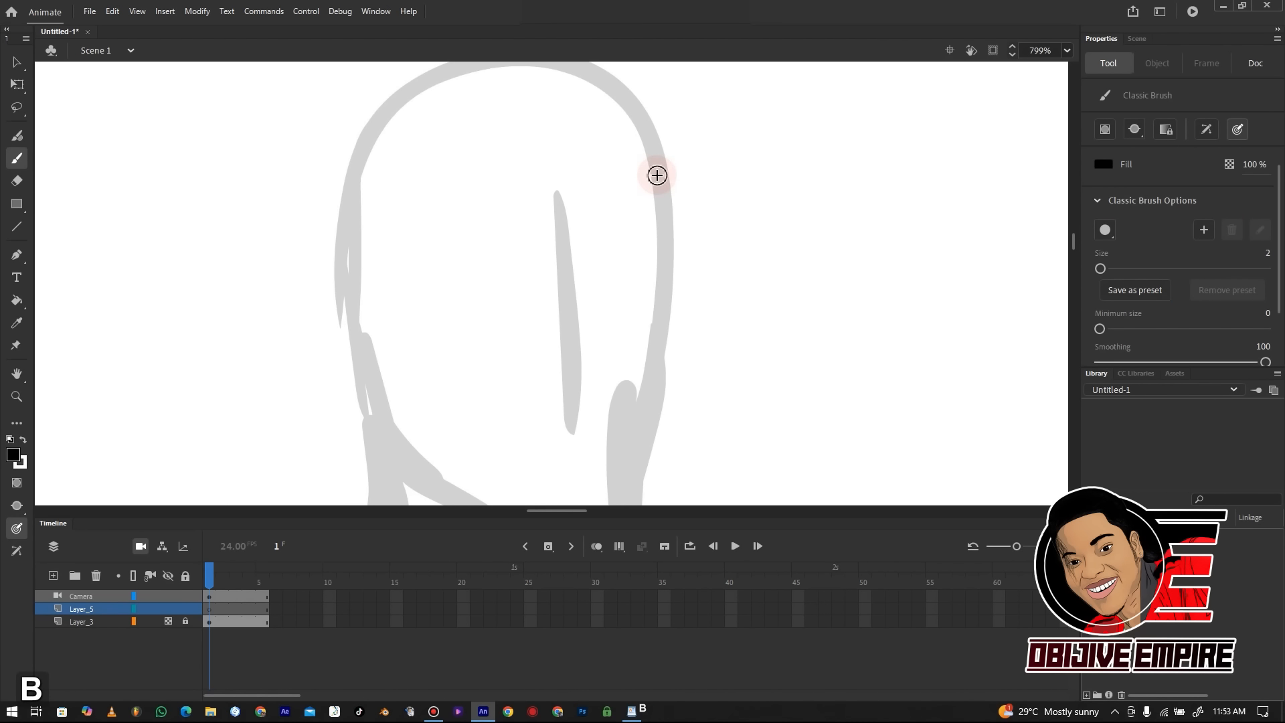
{"action": "key", "text": "e"}
{"action": "mouse_move", "coordinate": [652, 164]}
{"action": "left_mouse_down"}
{"action": "mouse_move", "coordinate": [664, 244]}
{"action": "mouse_move", "coordinate": [653, 153]}
{"action": "mouse_move", "coordinate": [659, 294]}
{"action": "mouse_move", "coordinate": [656, 155]}
{"action": "mouse_move", "coordinate": [660, 208]}
{"action": "left_mouse_up"}
{"action": "key", "text": "b"}
{"action": "key", "text": "e"}
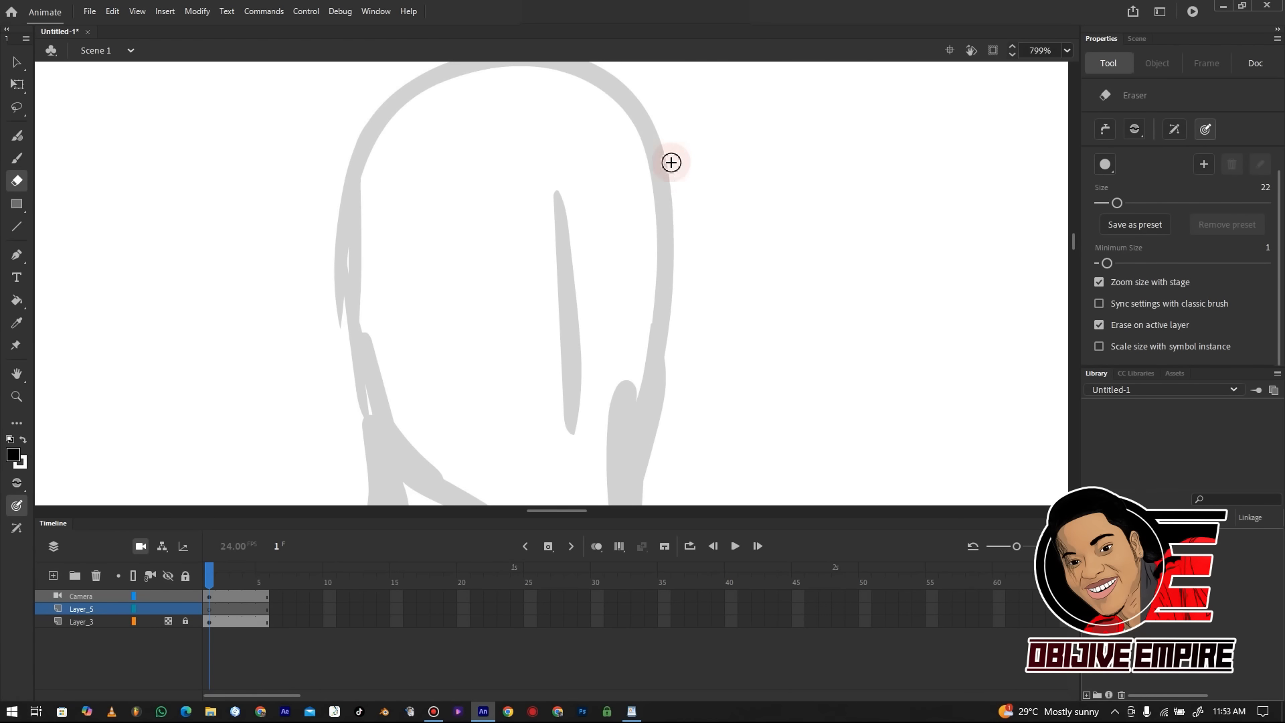
{"action": "key", "text": "b"}
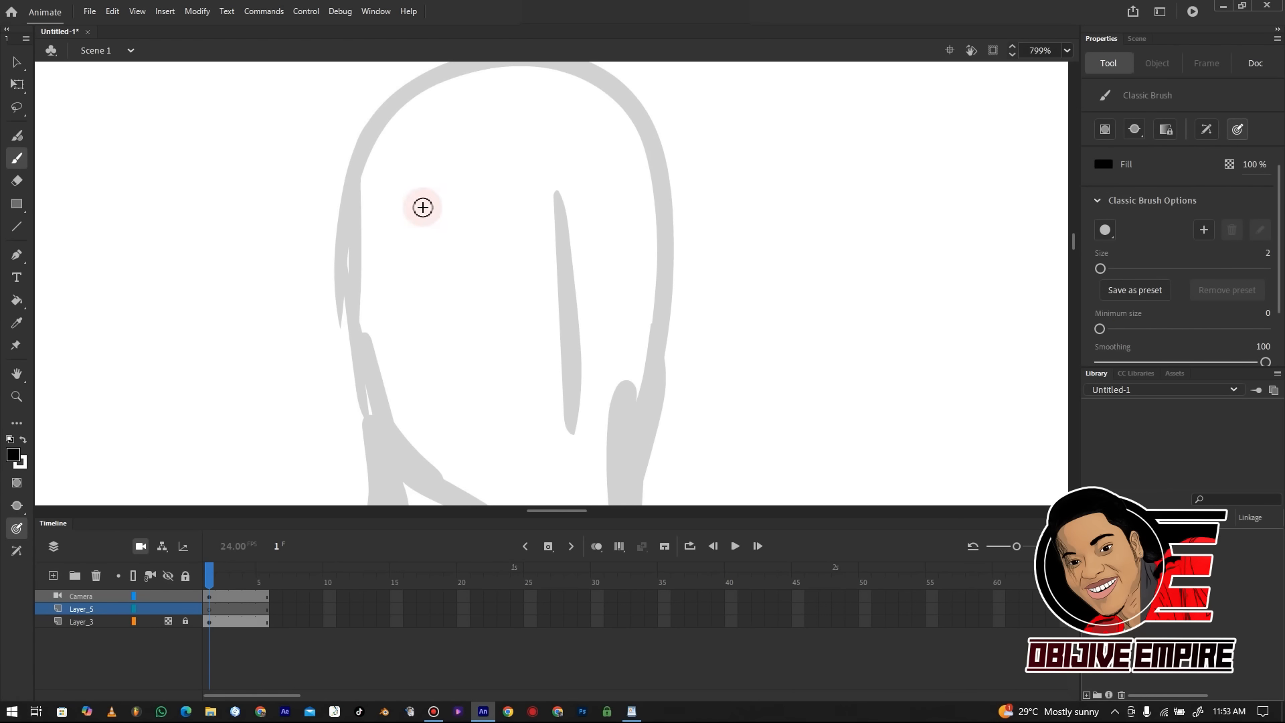
Paint both eyebrows, the nose, the mouth and the right face contour in black over the sketched head
{"action": "mouse_move", "coordinate": [531, 207]}
{"action": "left_mouse_down"}
{"action": "mouse_move", "coordinate": [410, 216]}
{"action": "mouse_move", "coordinate": [509, 228]}
{"action": "mouse_move", "coordinate": [522, 214]}
{"action": "mouse_move", "coordinate": [409, 217]}
{"action": "left_mouse_up"}
{"action": "mouse_move", "coordinate": [574, 210]}
{"action": "left_mouse_down"}
{"action": "mouse_move", "coordinate": [655, 185]}
{"action": "mouse_move", "coordinate": [669, 197]}
{"action": "mouse_move", "coordinate": [592, 226]}
{"action": "left_mouse_up"}
{"action": "scroll", "coordinate": [1070, 247], "scroll_direction": "down", "scroll_amount": 2}
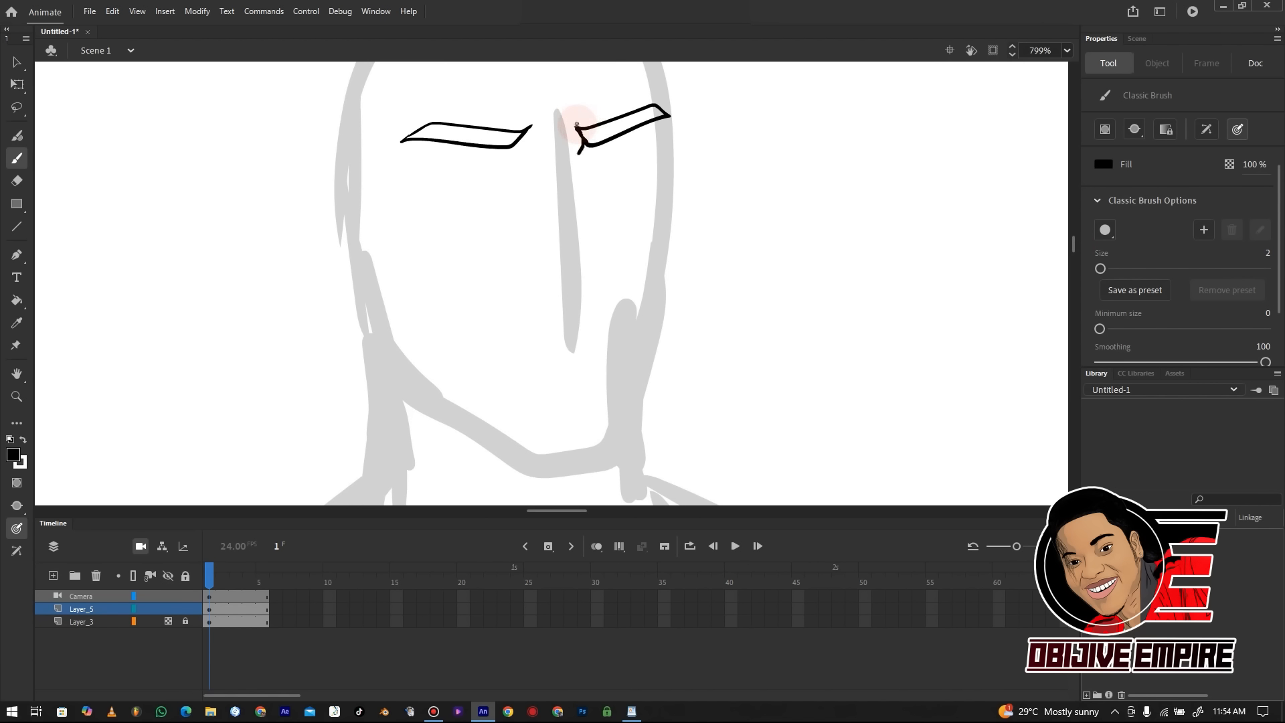
{"action": "mouse_move", "coordinate": [576, 125]}
{"action": "left_mouse_down"}
{"action": "mouse_move", "coordinate": [589, 260]}
{"action": "mouse_move", "coordinate": [576, 267]}
{"action": "mouse_move", "coordinate": [613, 263]}
{"action": "mouse_move", "coordinate": [586, 262]}
{"action": "left_mouse_up"}
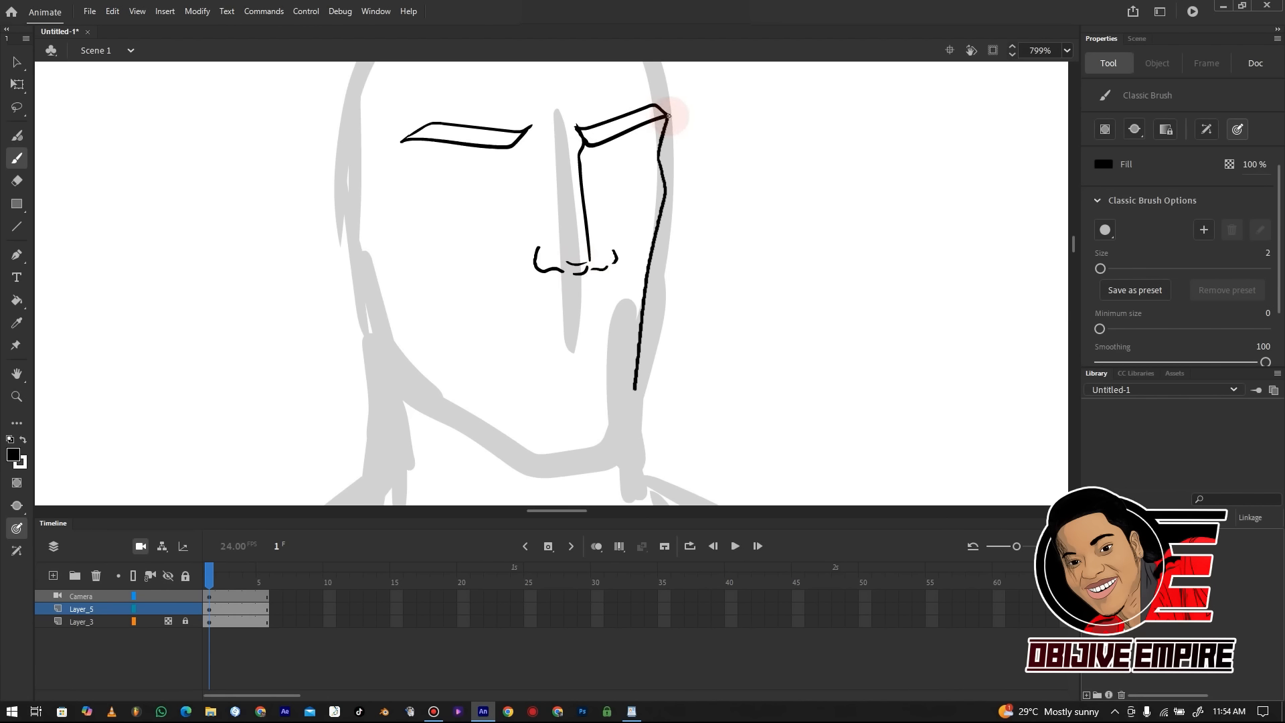
{"action": "mouse_move", "coordinate": [523, 321]}
{"action": "left_mouse_down"}
{"action": "mouse_move", "coordinate": [603, 315]}
{"action": "mouse_move", "coordinate": [586, 331]}
{"action": "left_mouse_up"}
{"action": "mouse_move", "coordinate": [466, 157]}
{"action": "left_mouse_down"}
{"action": "mouse_move", "coordinate": [427, 157]}
{"action": "mouse_move", "coordinate": [502, 166]}
{"action": "left_mouse_up"}
{"action": "mouse_move", "coordinate": [421, 158]}
{"action": "left_mouse_down"}
{"action": "mouse_move", "coordinate": [449, 181]}
{"action": "mouse_move", "coordinate": [502, 167]}
{"action": "left_mouse_up"}
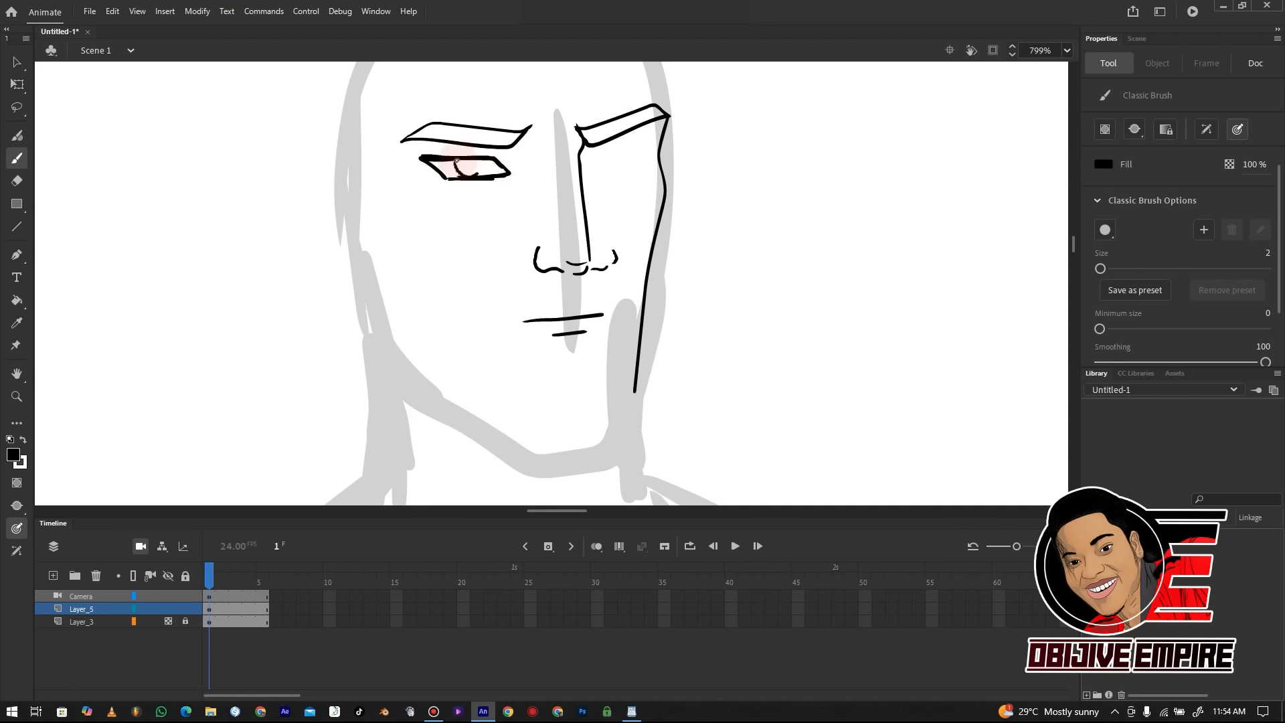
{"action": "key", "text": "ctrl+z"}
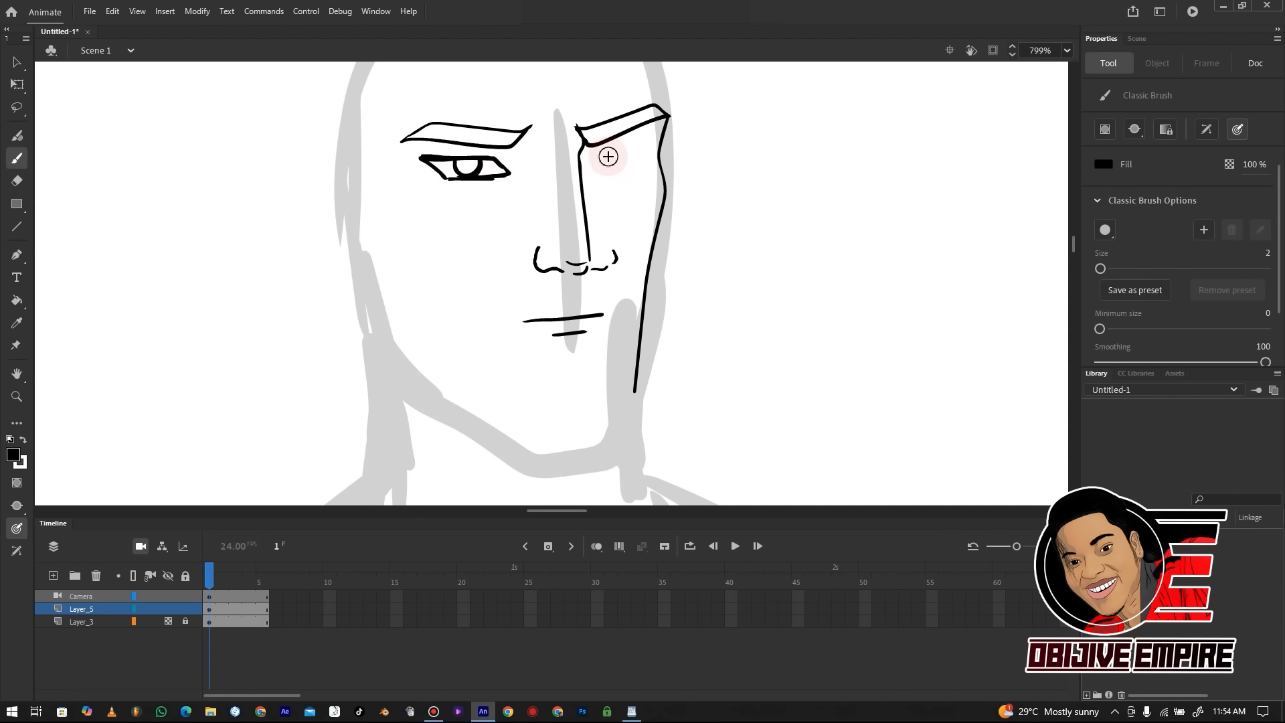
{"action": "key", "text": "ctrl+z"}
{"action": "key", "text": "ctrl+z"}
{"action": "key", "text": "ctrl+z"}
{"action": "key", "text": "ctrl+z"}
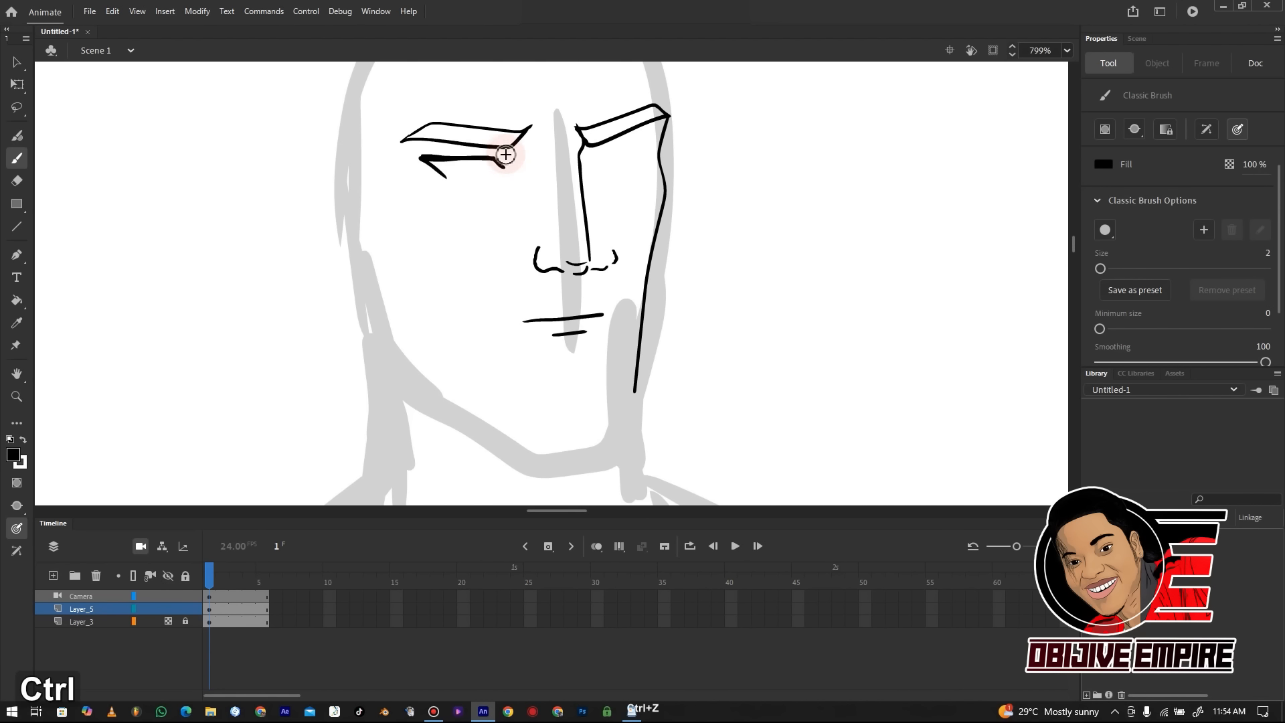
{"action": "key", "text": "ctrl+z"}
{"action": "key", "text": "ctrl+z"}
Paint both narrow, angular eyes with partly hidden irises beneath the eyebrows
{"action": "mouse_move", "coordinate": [429, 154]}
{"action": "left_mouse_down"}
{"action": "mouse_move", "coordinate": [502, 158]}
{"action": "mouse_move", "coordinate": [511, 172]}
{"action": "left_mouse_up"}
{"action": "mouse_move", "coordinate": [419, 154]}
{"action": "left_mouse_down"}
{"action": "mouse_move", "coordinate": [489, 175]}
{"action": "mouse_move", "coordinate": [457, 161]}
{"action": "left_mouse_up"}
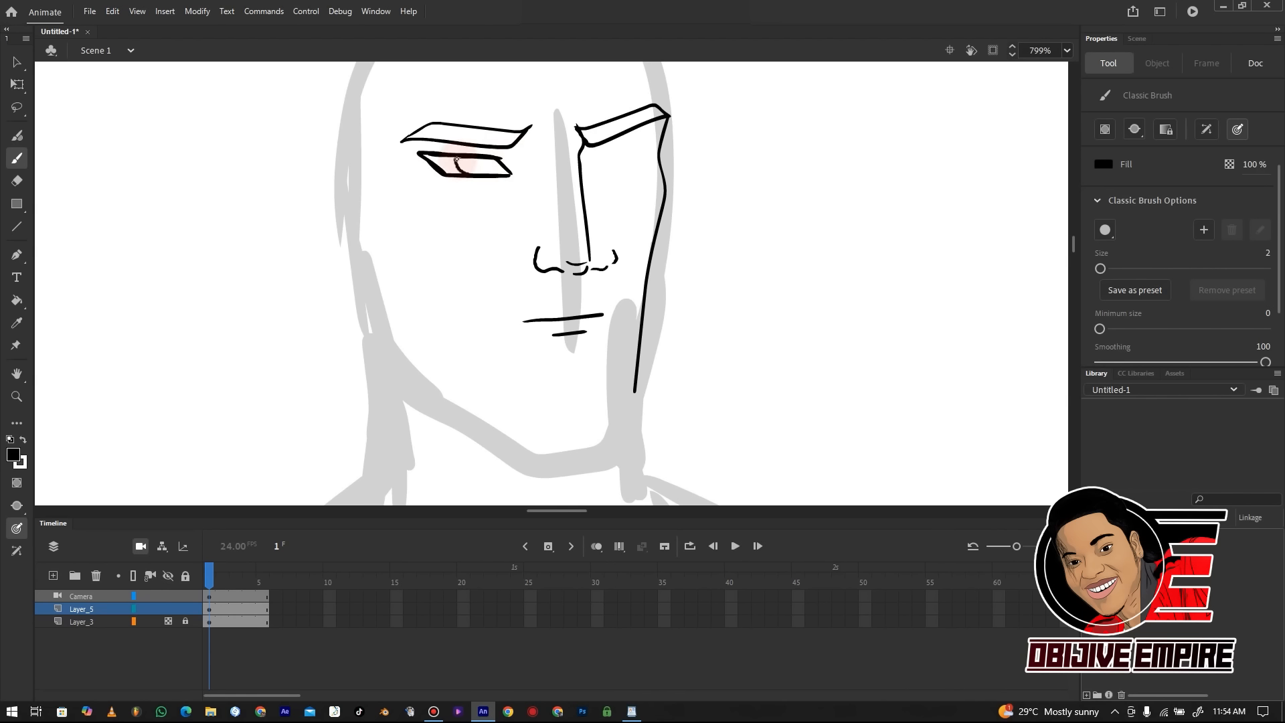
{"action": "mouse_move", "coordinate": [592, 157]}
{"action": "left_mouse_down"}
{"action": "mouse_move", "coordinate": [636, 154]}
{"action": "mouse_move", "coordinate": [635, 173]}
{"action": "mouse_move", "coordinate": [589, 170]}
{"action": "mouse_move", "coordinate": [636, 172]}
{"action": "mouse_move", "coordinate": [630, 159]}
{"action": "left_mouse_up"}
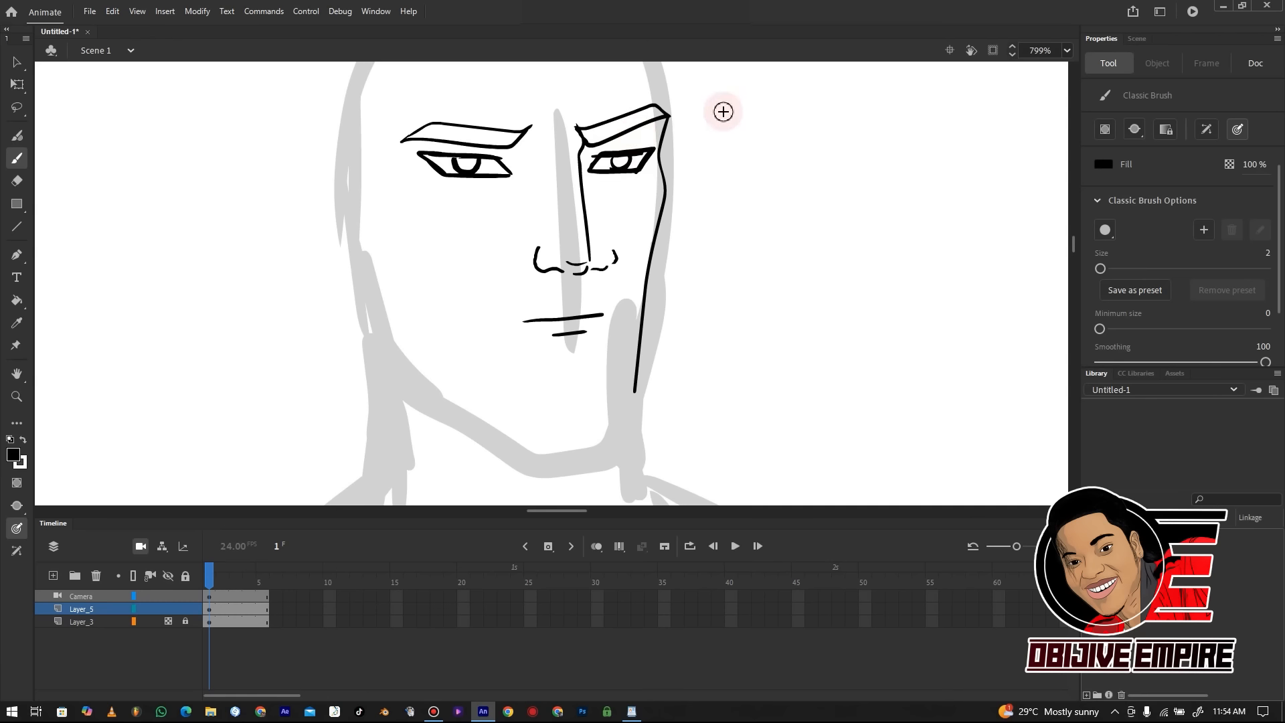
Erase the inner end of the right eyebrow and repaint it with the Classic Brush
{"action": "key", "text": "e"}
{"action": "mouse_move", "coordinate": [577, 128]}
{"action": "left_mouse_down"}
{"action": "mouse_move", "coordinate": [570, 118]}
{"action": "mouse_move", "coordinate": [576, 157]}
{"action": "left_mouse_up"}
{"action": "key", "text": "b"}
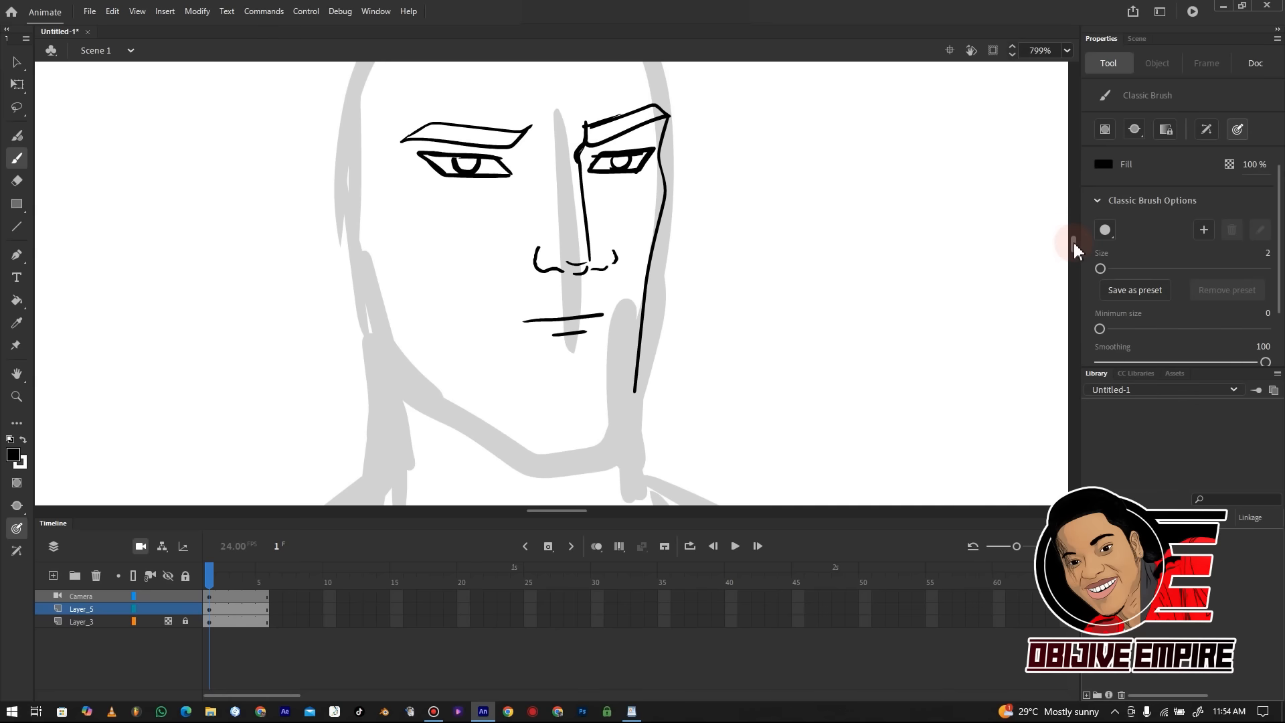
Paint the angular hairline across the forehead and continue it down the left temple into a pointed sideburn
{"action": "left_click_drag", "start_coordinate": [1074, 244], "coordinate": [1074, 237]}
{"action": "mouse_move", "coordinate": [451, 163]}
{"action": "left_mouse_down"}
{"action": "mouse_move", "coordinate": [641, 164]}
{"action": "mouse_move", "coordinate": [669, 258]}
{"action": "left_mouse_up"}
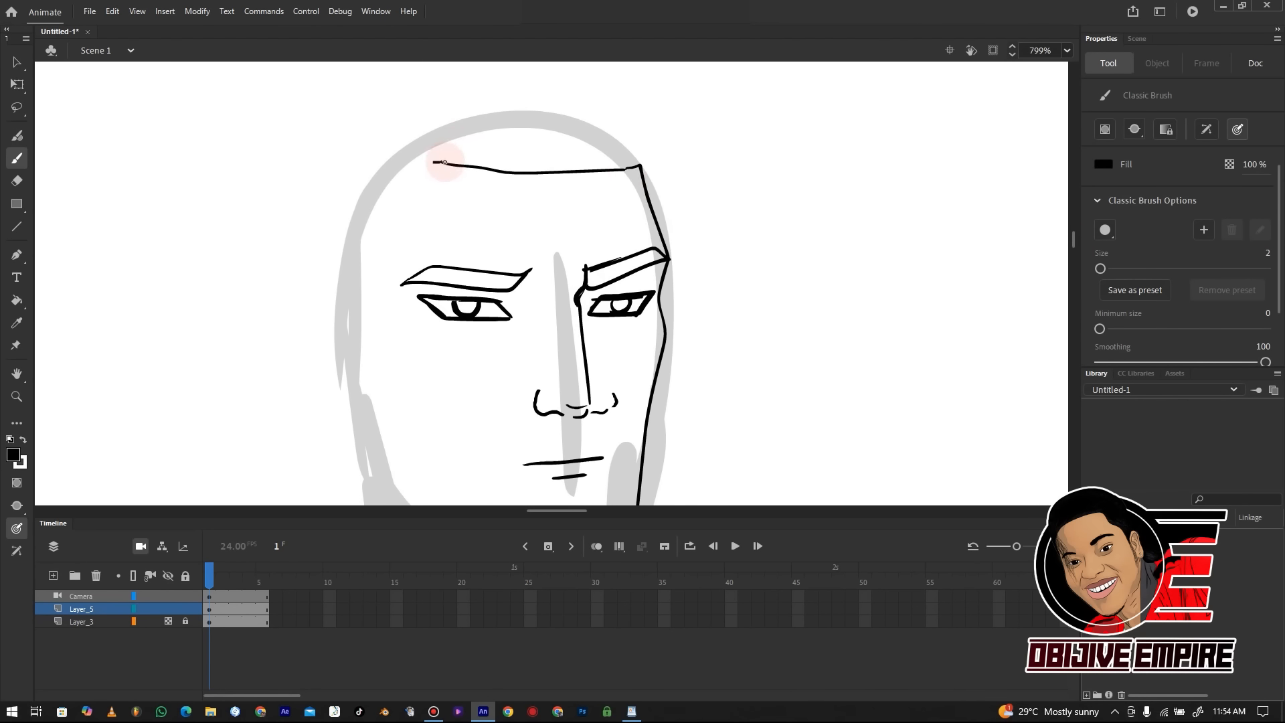
{"action": "mouse_move", "coordinate": [404, 168]}
{"action": "left_mouse_down"}
{"action": "mouse_move", "coordinate": [408, 226]}
{"action": "mouse_move", "coordinate": [404, 195]}
{"action": "mouse_move", "coordinate": [363, 269]}
{"action": "mouse_move", "coordinate": [358, 364]}
{"action": "left_mouse_up"}
{"action": "left_click_drag", "start_coordinate": [349, 351], "coordinate": [356, 366]}
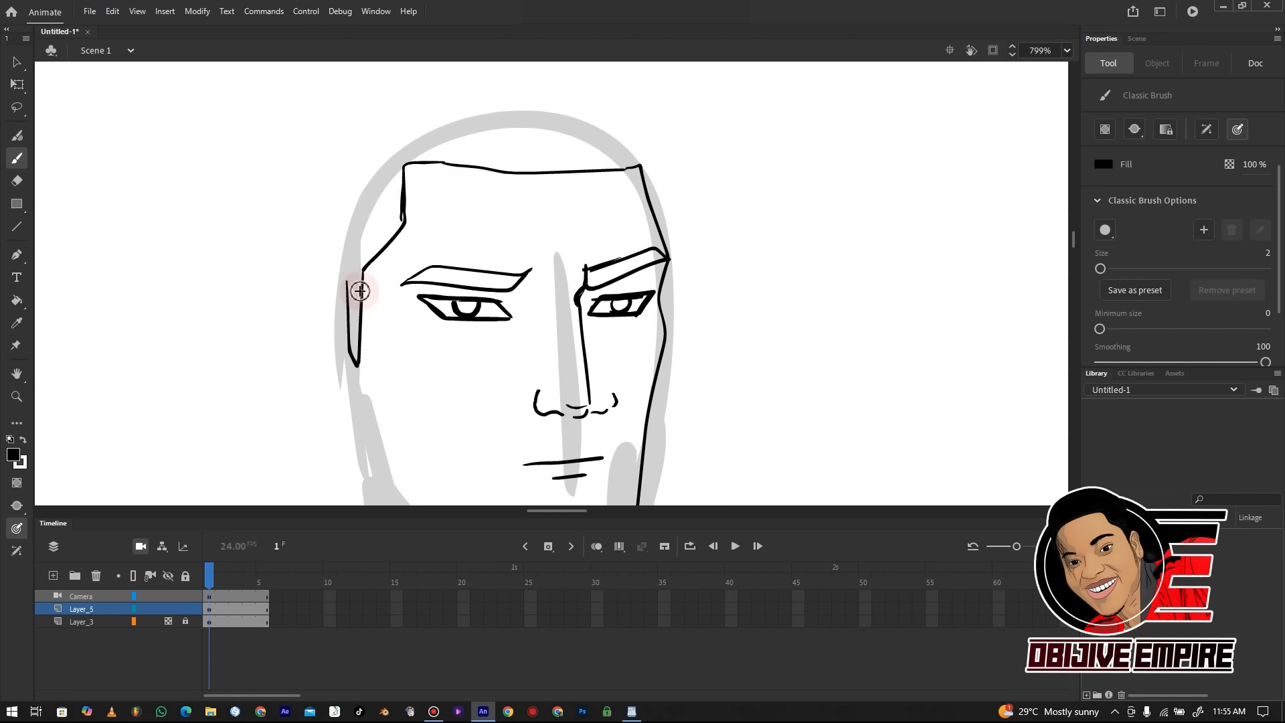
Paint the outer hair contour on the left side of the head, with a short hair stroke beside it
{"action": "left_click_drag", "start_coordinate": [1073, 242], "coordinate": [1073, 236]}
{"action": "left_click_drag", "start_coordinate": [343, 314], "coordinate": [359, 271]}
{"action": "left_click_drag", "start_coordinate": [319, 346], "coordinate": [328, 443]}
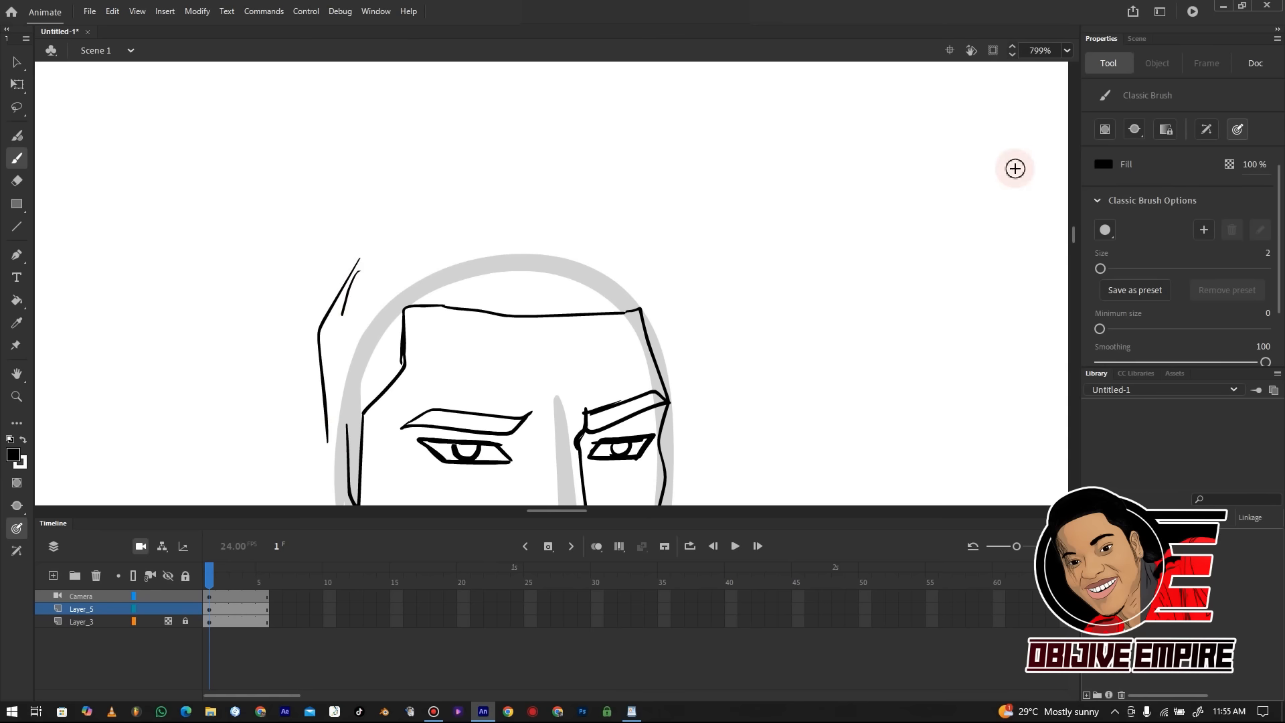
Paint the left ear with its inner details and the jawline from the ear around the chin to the right face contour
{"action": "left_click_drag", "start_coordinate": [1073, 236], "coordinate": [1073, 245]}
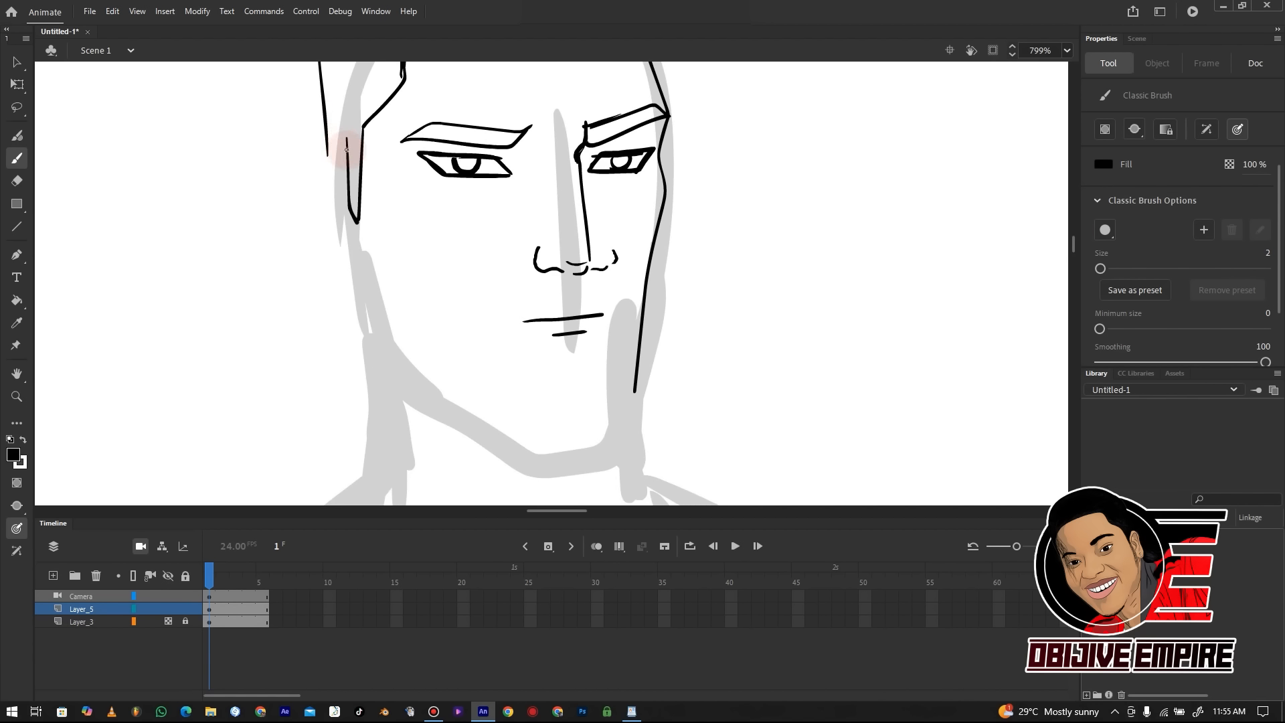
{"action": "left_click_drag", "start_coordinate": [333, 257], "coordinate": [353, 253]}
{"action": "mouse_move", "coordinate": [317, 157]}
{"action": "left_mouse_down"}
{"action": "mouse_move", "coordinate": [330, 228]}
{"action": "mouse_move", "coordinate": [339, 211]}
{"action": "left_mouse_up"}
{"action": "left_click_drag", "start_coordinate": [352, 254], "coordinate": [357, 243]}
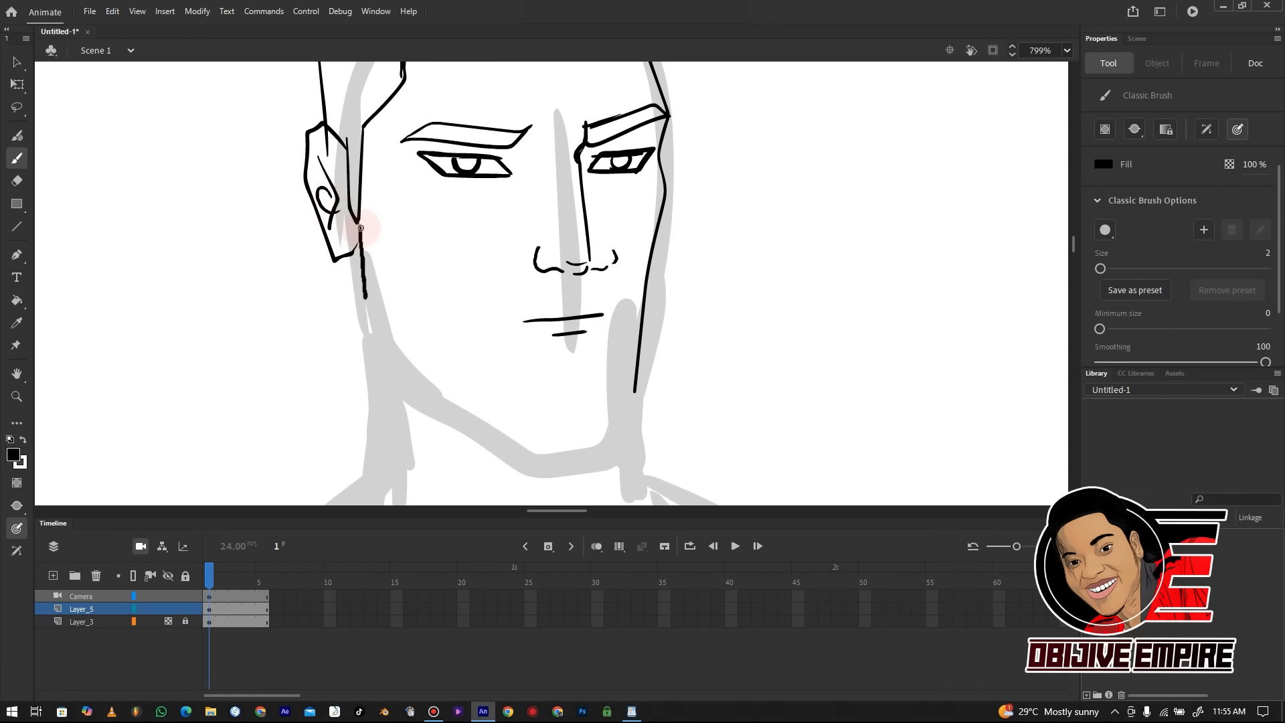
{"action": "left_click_drag", "start_coordinate": [361, 228], "coordinate": [489, 440]}
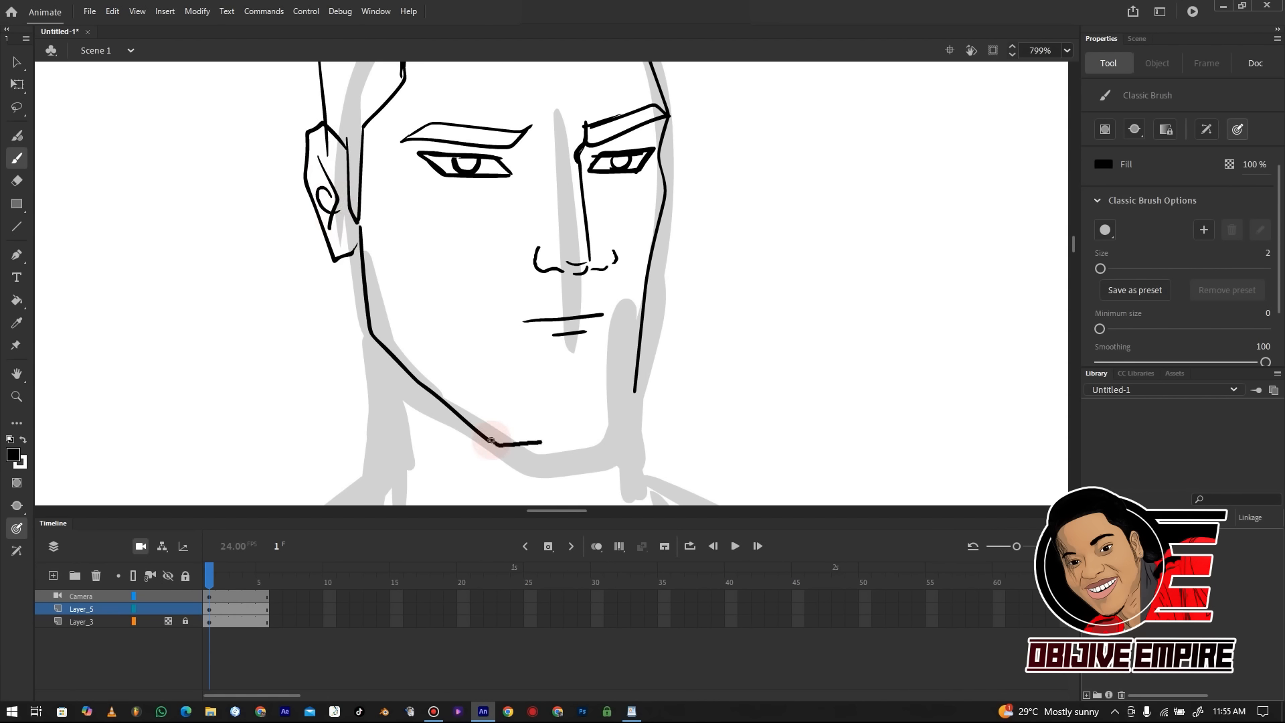
{"action": "left_click_drag", "start_coordinate": [606, 431], "coordinate": [634, 384]}
Select the eyebrows, eyes, nose and mouth with the Lasso and move them left to about X 928.55, Y 281.6
{"action": "key", "text": "ctrl+minus"}
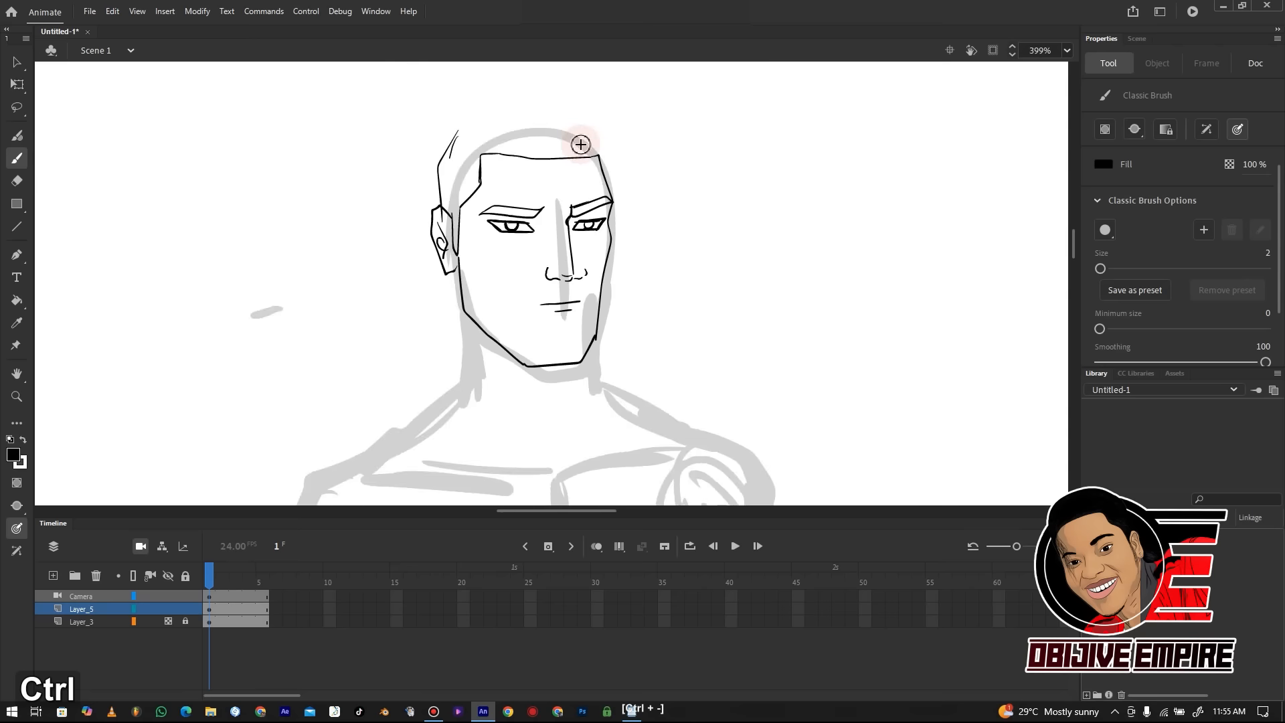
{"action": "key", "text": "l"}
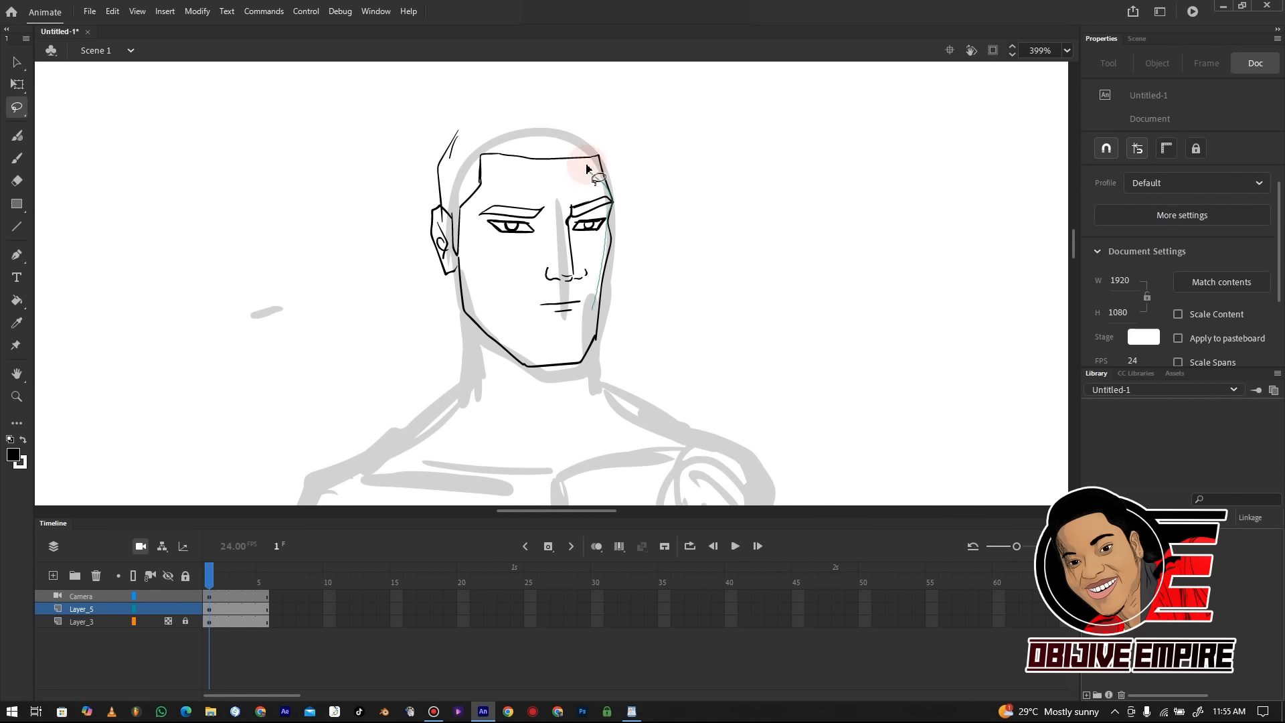
{"action": "left_click_drag", "start_coordinate": [586, 169], "coordinate": [582, 171]}
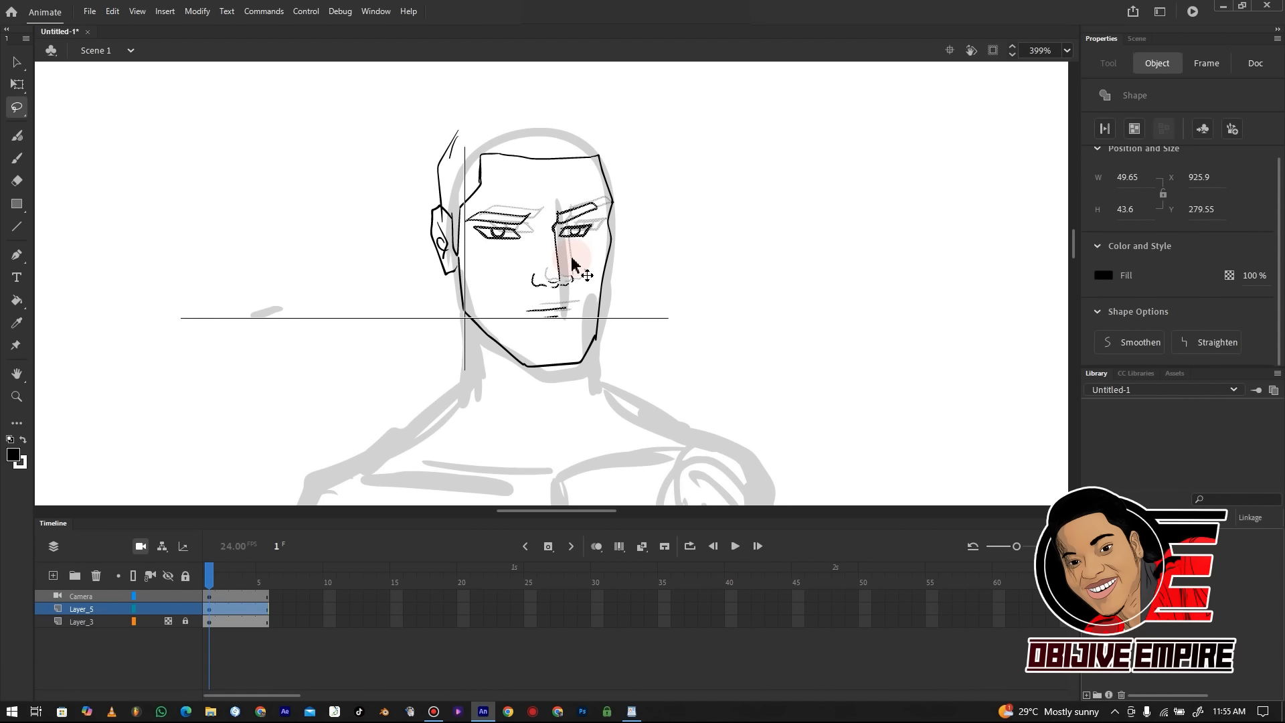
{"action": "key", "text": "ctrl+equal"}
{"action": "left_click_drag", "start_coordinate": [609, 275], "coordinate": [609, 285]}
{"action": "key", "text": "ctrl+minus"}
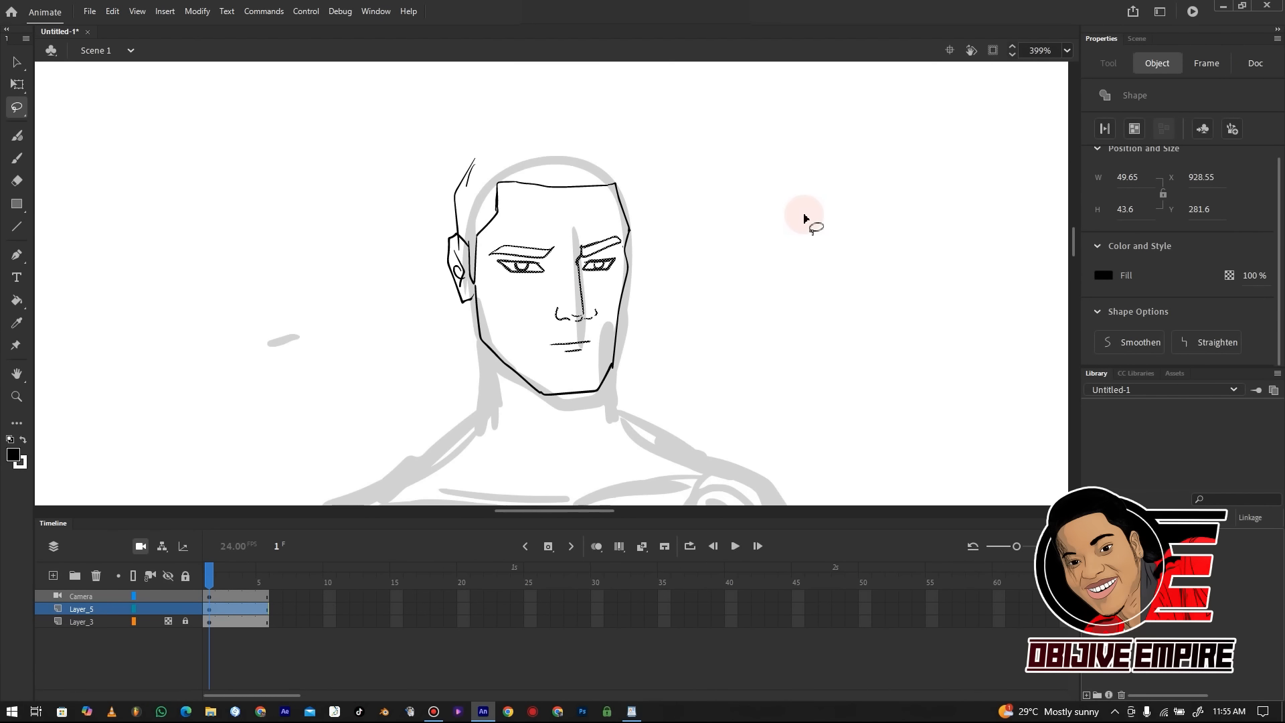
Nudge the selected facial features in small increments to X 927.25, Y 282.1
{"action": "key", "text": "Right"}
{"action": "key", "text": "Right"}
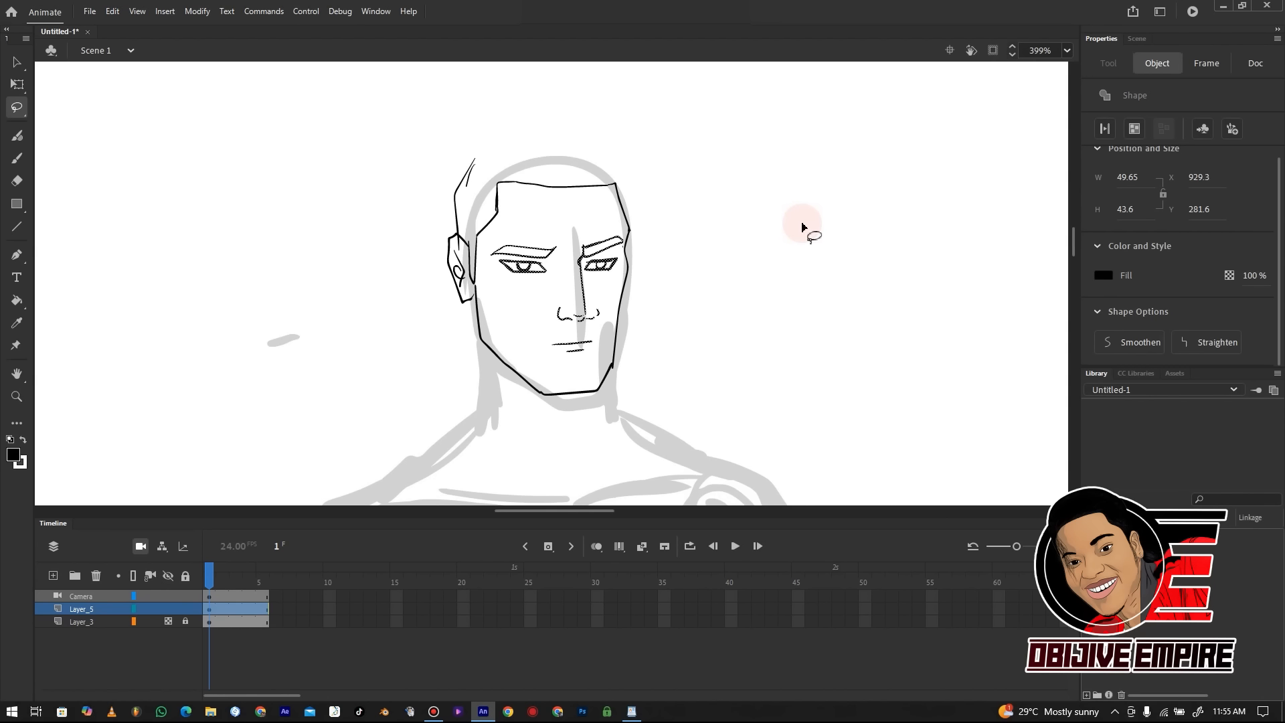
{"action": "key", "text": "Up"}
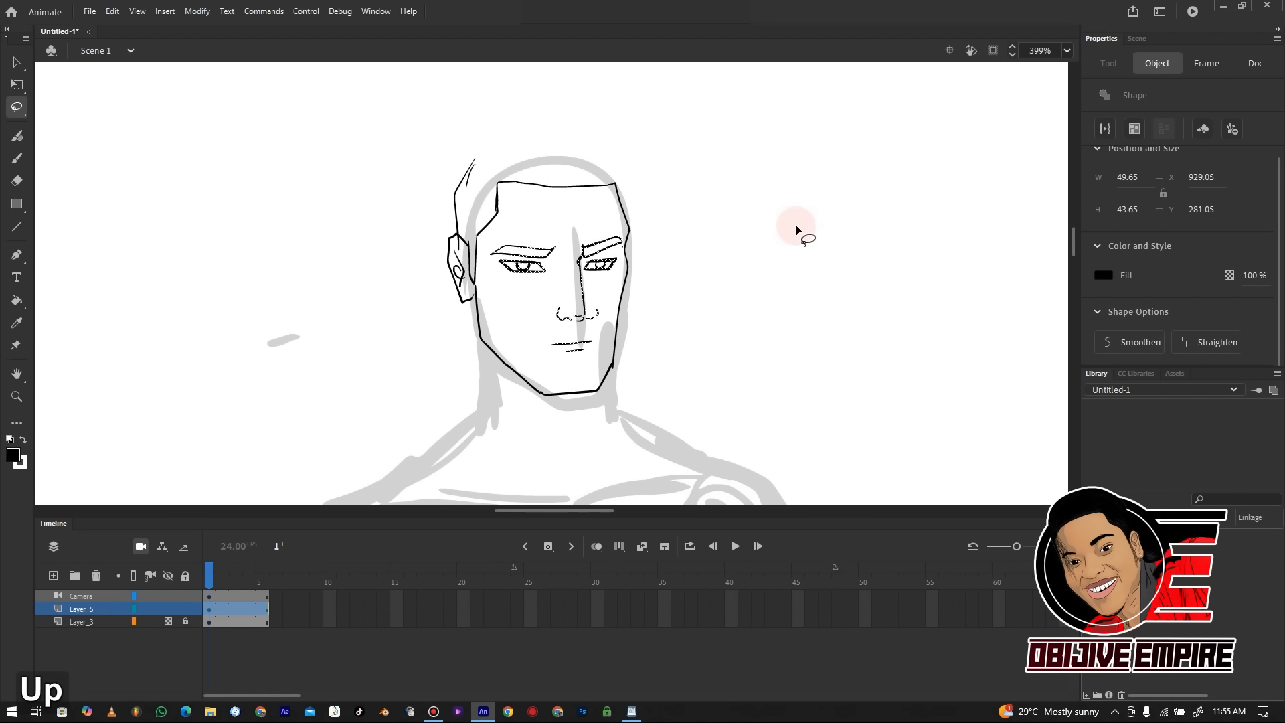
{"action": "key", "text": "Down"}
{"action": "key", "text": "Left"}
{"action": "key", "text": "Left"}
{"action": "key", "text": "Left"}
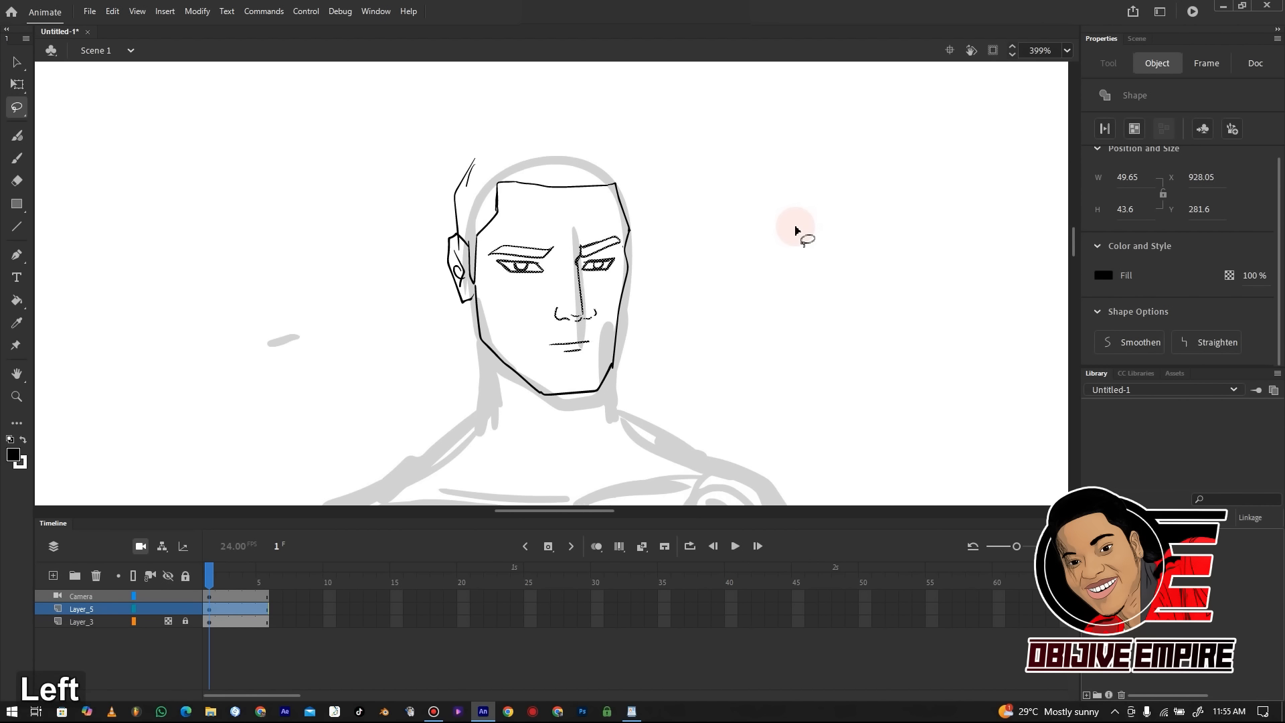
{"action": "key", "text": "Left"}
{"action": "key", "text": "Left"}
{"action": "key", "text": "Left"}
{"action": "key", "text": "Left"}
{"action": "key", "text": "Right"}
{"action": "key", "text": "Down"}
{"action": "key", "text": "Down"}
{"action": "key", "text": "Right"}
{"action": "key", "text": "Down"}
{"action": "key", "text": "Up"}
{"action": "key", "text": "Up"}
{"action": "key", "text": "Right"}
{"action": "key", "text": "Right"}
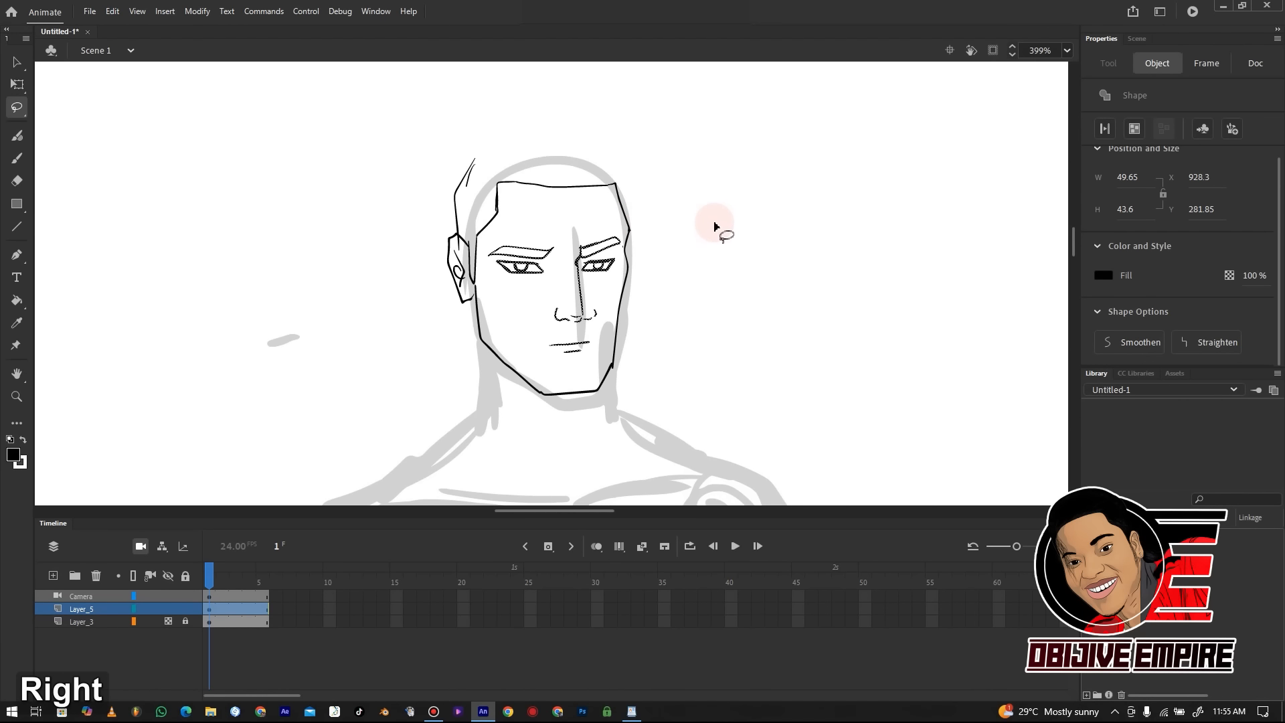
{"action": "key", "text": "Left"}
{"action": "key", "text": "Left"}
{"action": "key", "text": "Left"}
{"action": "key", "text": "Left"}
{"action": "key", "text": "Left"}
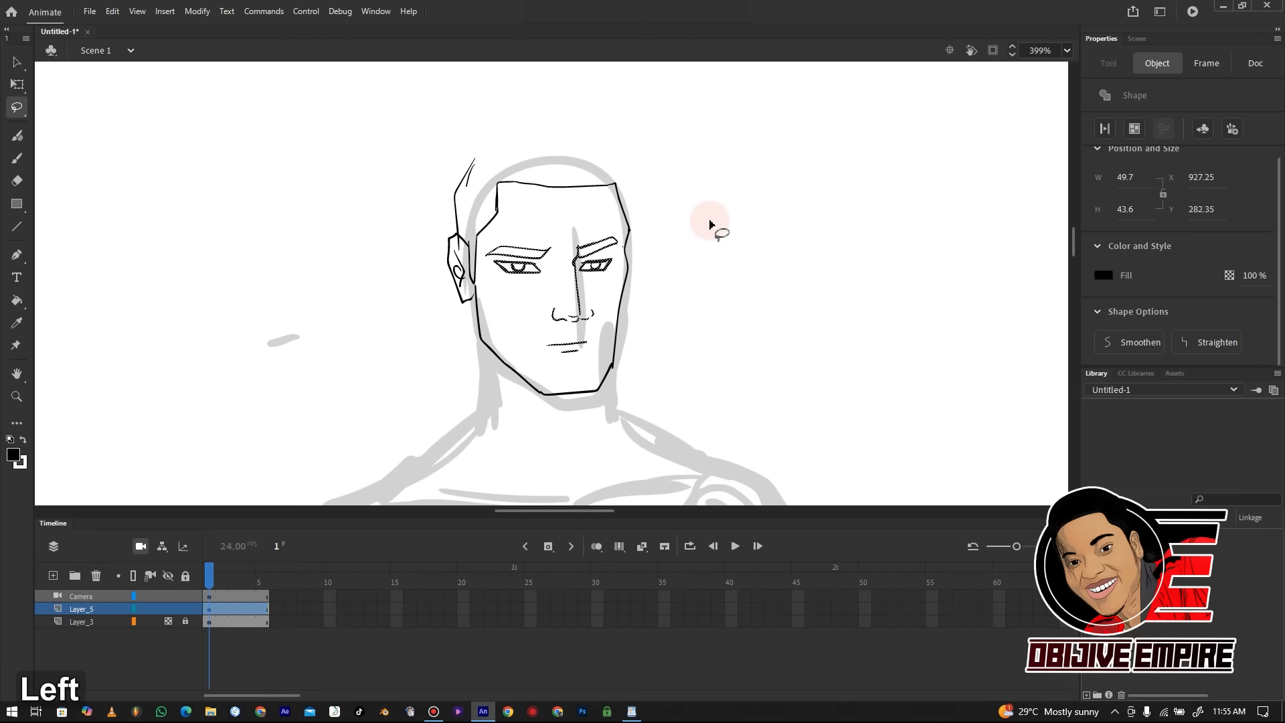
{"action": "key", "text": "Down"}
Erase the right face contour from eye level down to the chin
{"action": "key", "text": "ctrl+equal"}
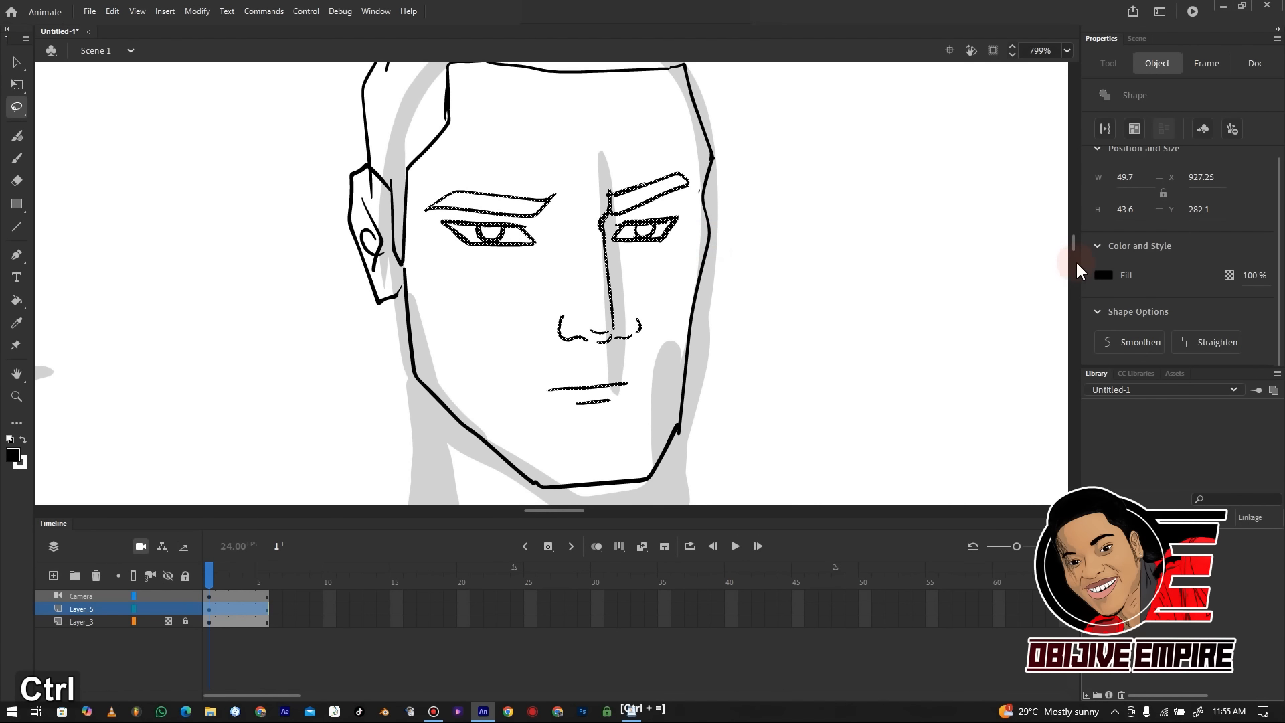
{"action": "scroll", "coordinate": [1073, 254], "scroll_direction": "down", "scroll_amount": 3}
{"action": "key", "text": "e"}
{"action": "left_click_drag", "start_coordinate": [703, 126], "coordinate": [706, 152]}
{"action": "key", "text": "b"}
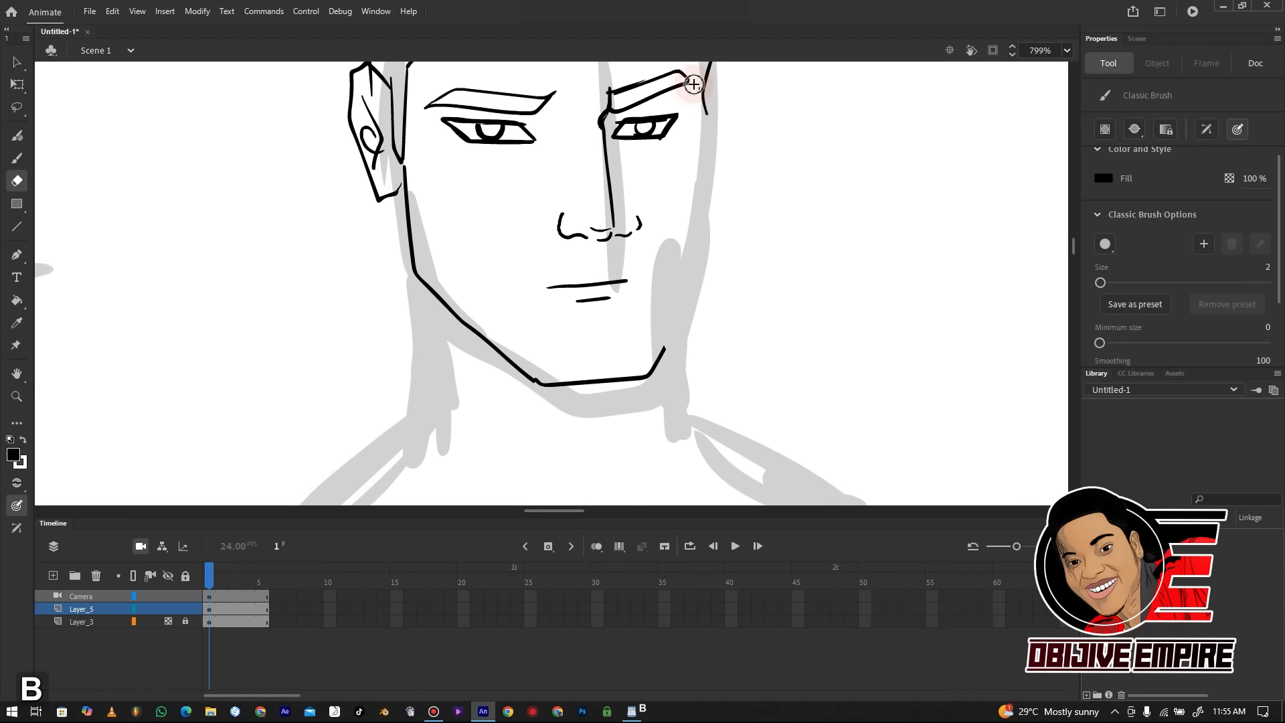
Repaint the right face contour down to the chin, and add a bent cheekbone line on the left cheek
{"action": "left_click_drag", "start_coordinate": [693, 217], "coordinate": [688, 249]}
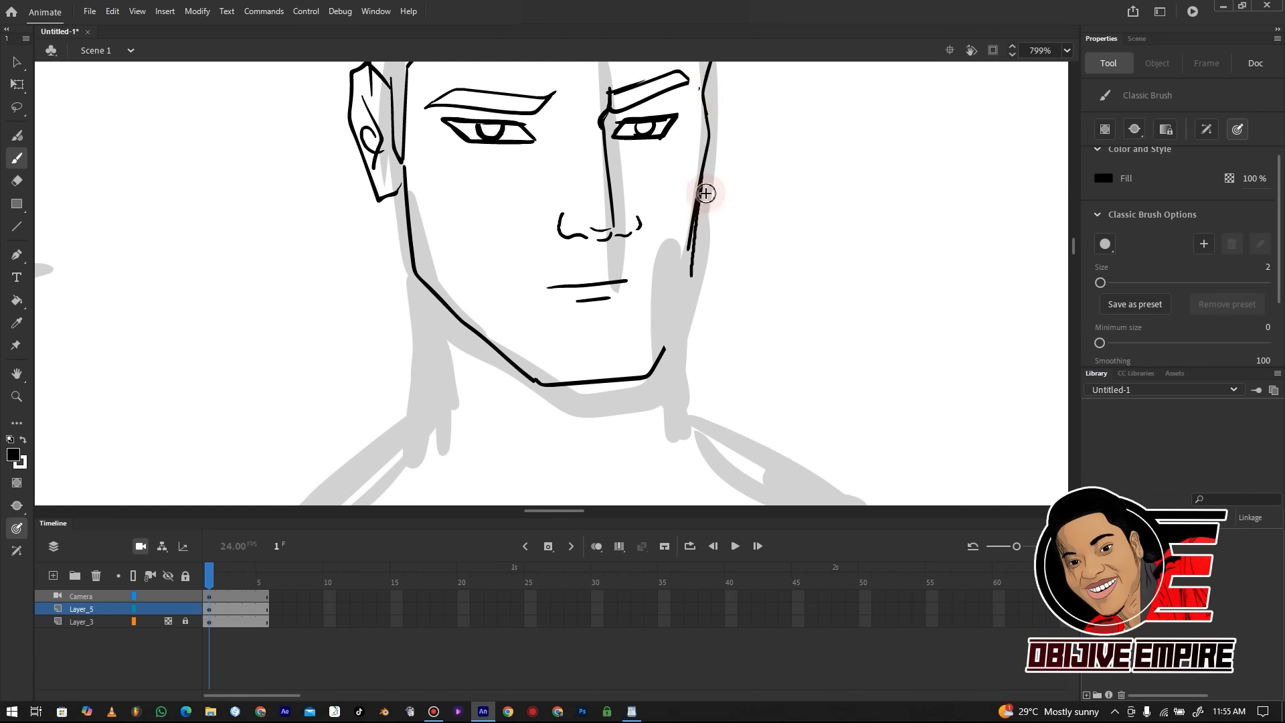
{"action": "key", "text": "ctrl+z"}
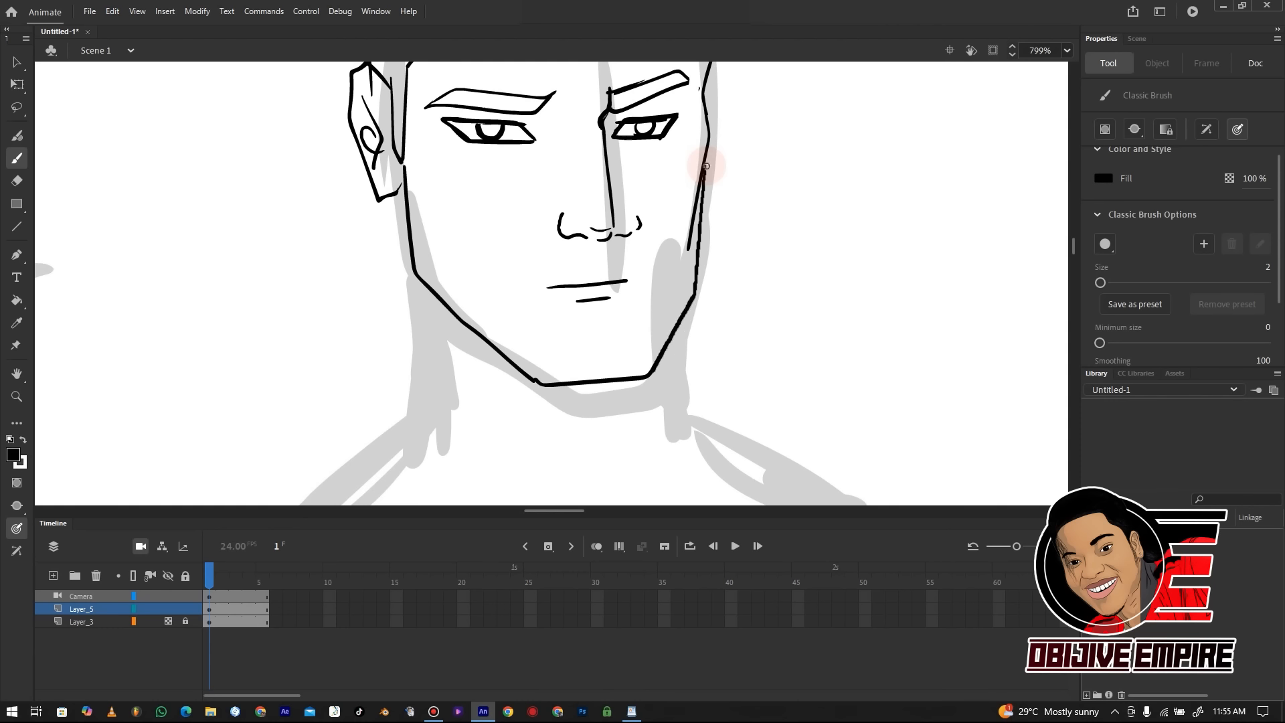
{"action": "mouse_move", "coordinate": [439, 193]}
{"action": "left_mouse_down"}
{"action": "mouse_move", "coordinate": [478, 236]}
{"action": "mouse_move", "coordinate": [486, 277]}
{"action": "left_mouse_up"}
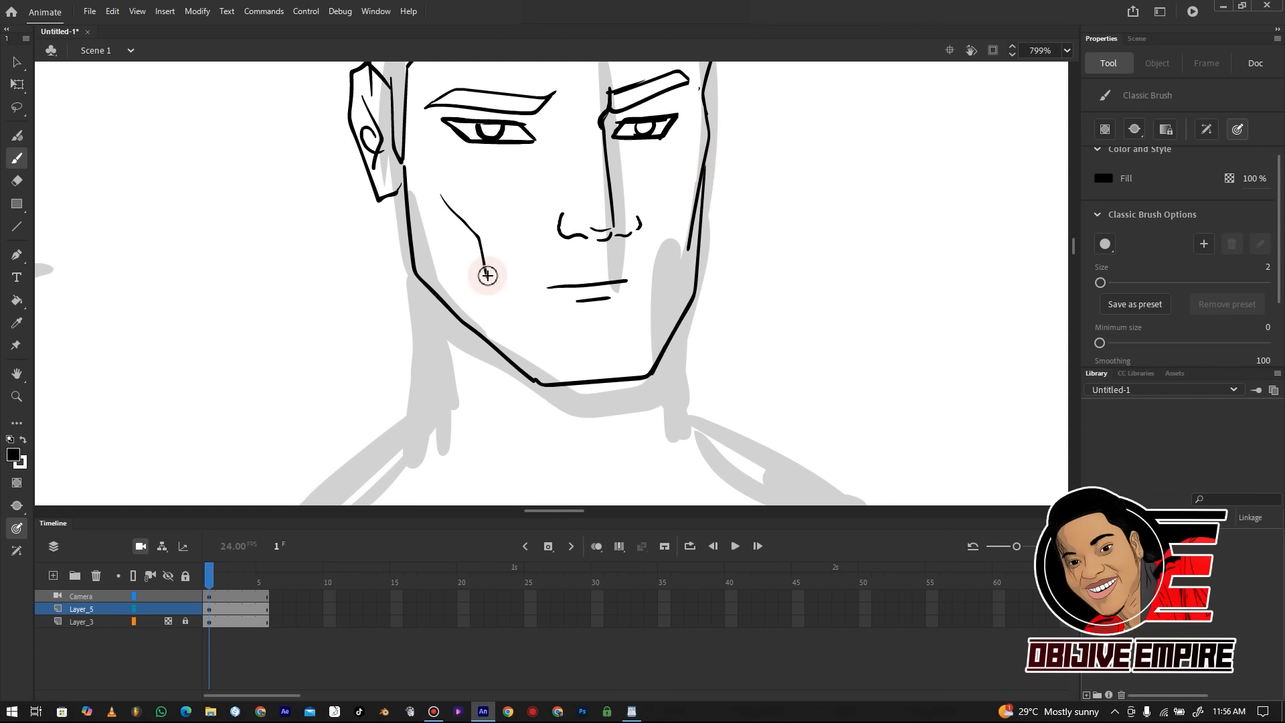
{"action": "key", "text": "b"}
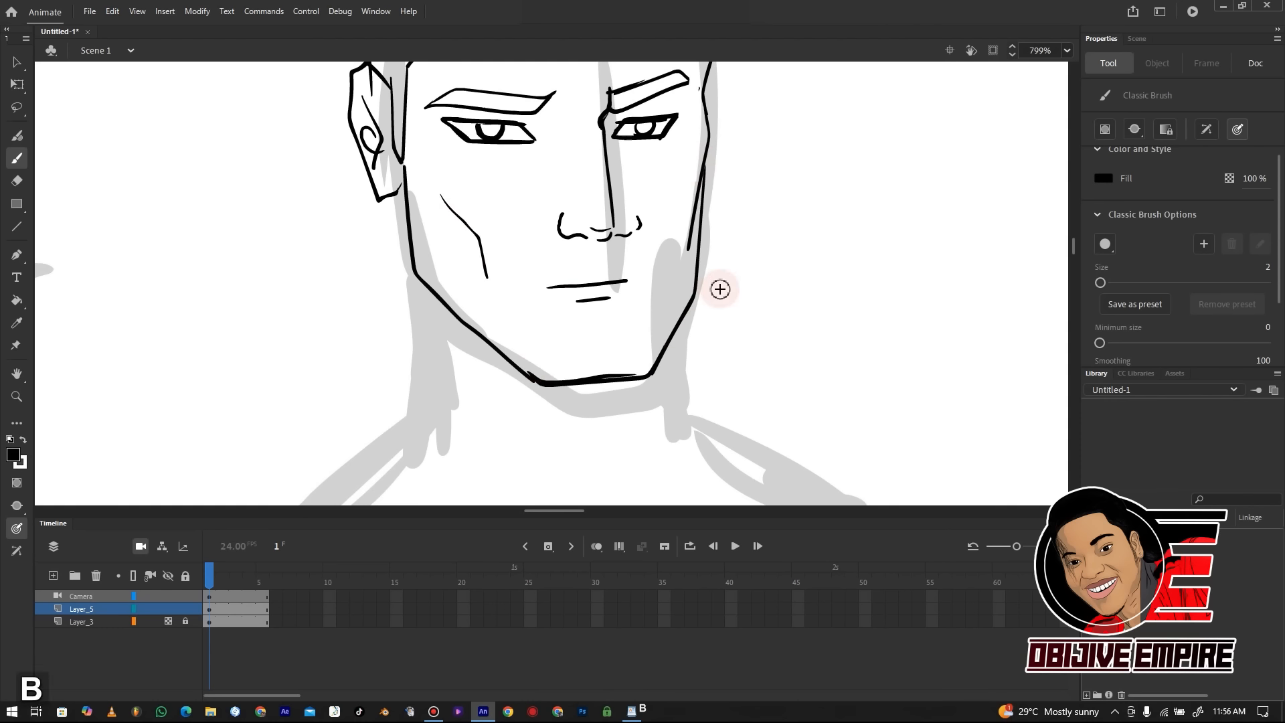
Paint the hair contour over the top of the head down to the right temple, replacing the rounder first attempt
{"action": "key", "text": "ctrl+minus"}
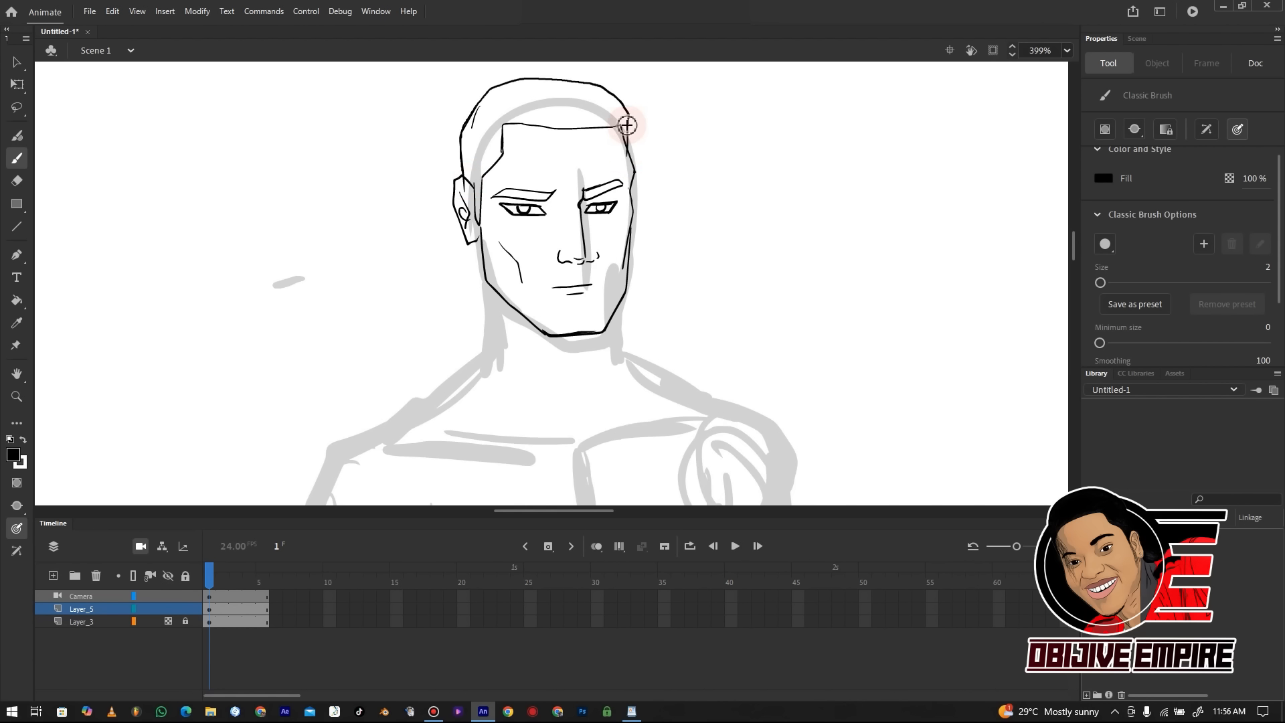
{"action": "key", "text": "ctrl+z"}
{"action": "mouse_move", "coordinate": [484, 99]}
{"action": "left_mouse_down"}
{"action": "mouse_move", "coordinate": [464, 136]}
{"action": "mouse_move", "coordinate": [632, 167]}
{"action": "left_mouse_up"}
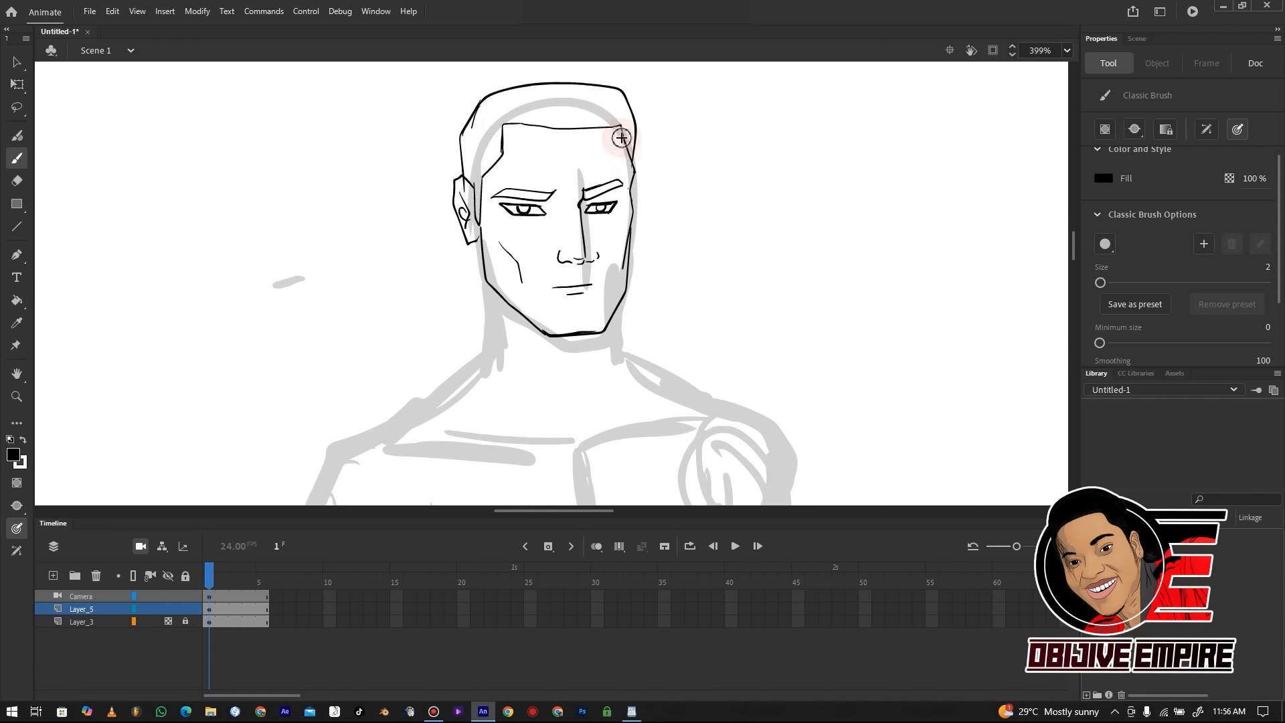
Paint the neck's side contours and two short throat lines under the chin, undoing a stray stroke
{"action": "left_click_drag", "start_coordinate": [476, 239], "coordinate": [483, 359]}
{"action": "left_click_drag", "start_coordinate": [584, 336], "coordinate": [550, 360]}
{"action": "left_click_drag", "start_coordinate": [611, 295], "coordinate": [631, 252]}
{"action": "key", "text": "ctrl+z"}
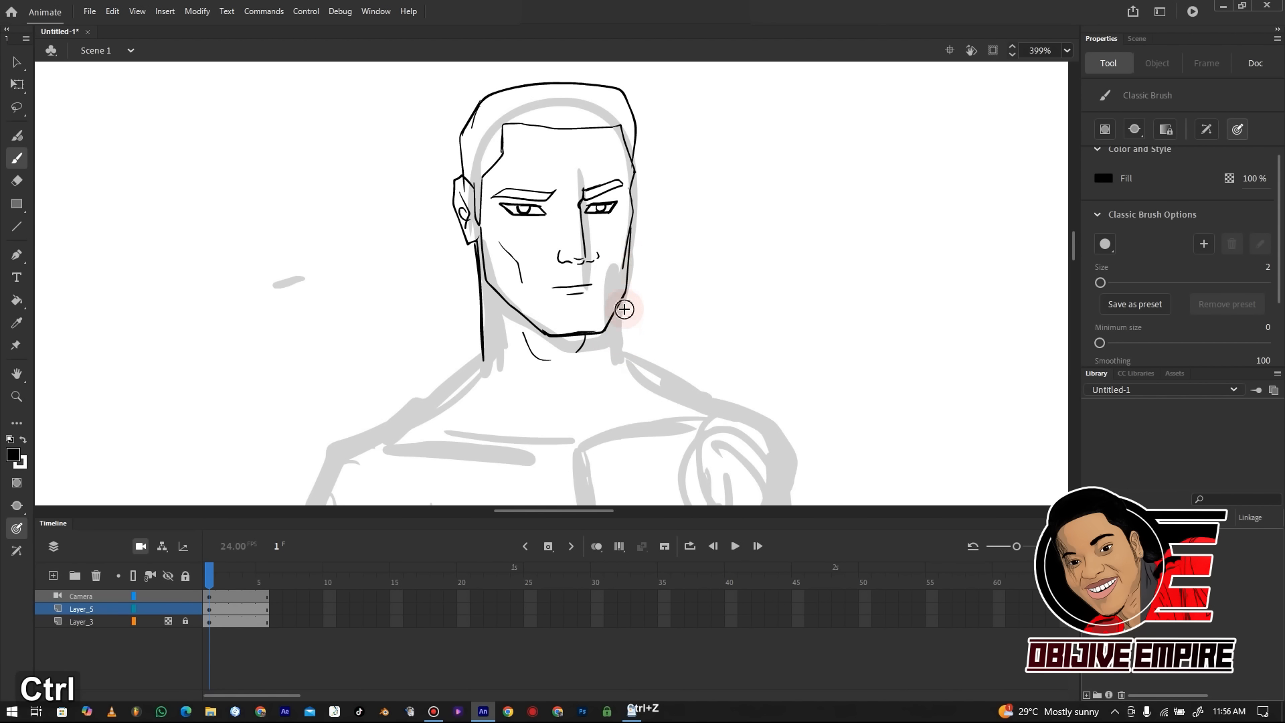
Paint both shoulder contours outward from the neck and the curved armpit lines beside the chest
{"action": "scroll", "coordinate": [1075, 243], "scroll_direction": "down", "scroll_amount": 5}
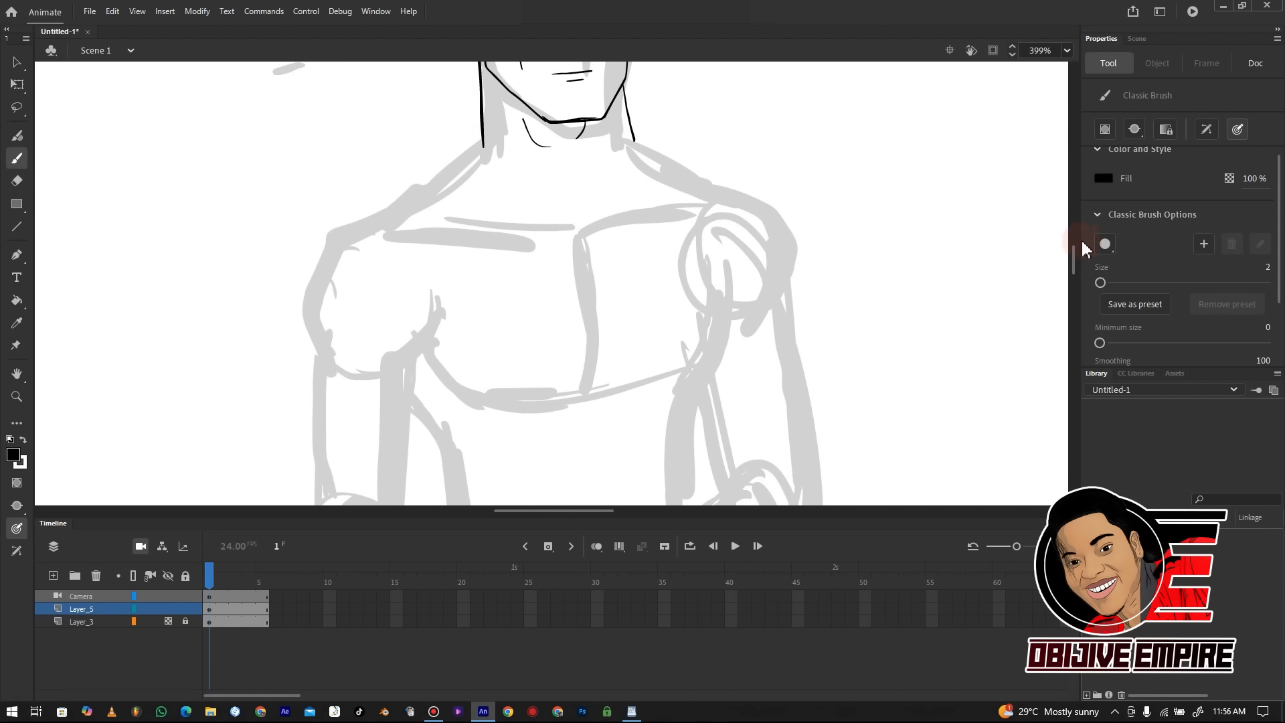
{"action": "key", "text": "ctrl+minus"}
{"action": "left_click_drag", "start_coordinate": [519, 213], "coordinate": [467, 248]}
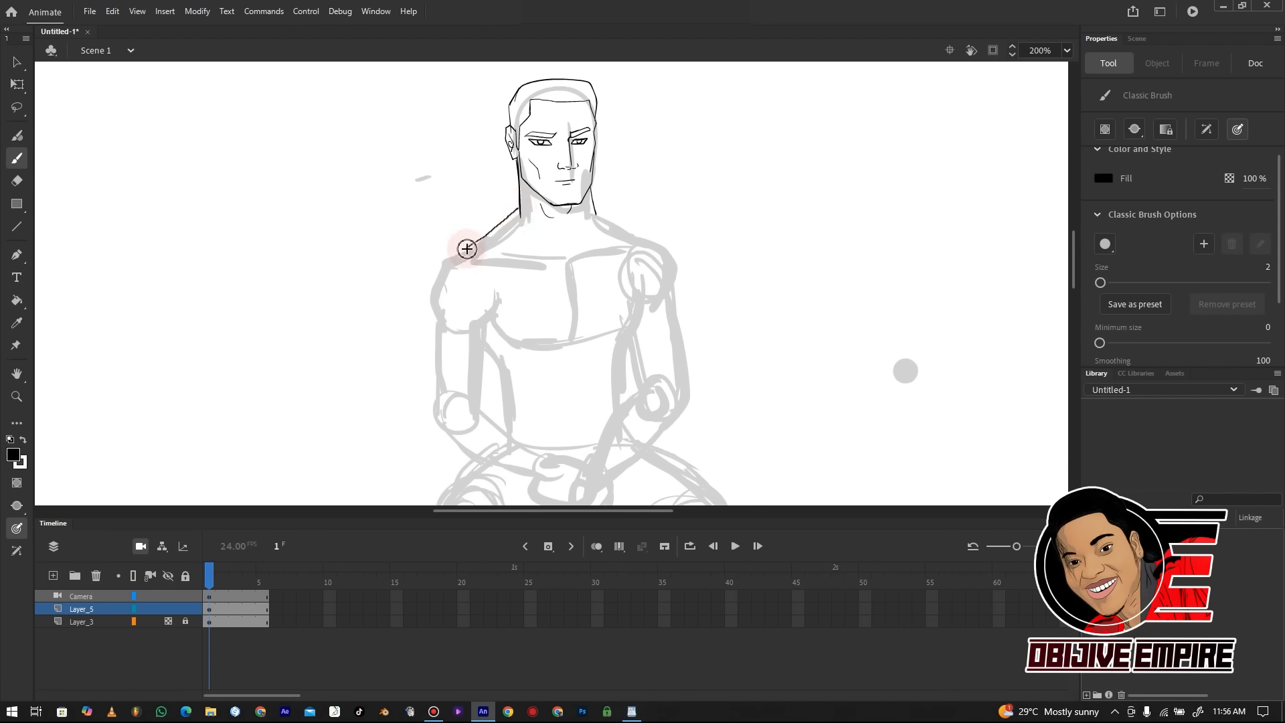
{"action": "left_click_drag", "start_coordinate": [498, 300], "coordinate": [472, 345]}
{"action": "mouse_move", "coordinate": [591, 202]}
{"action": "left_mouse_down"}
{"action": "mouse_move", "coordinate": [648, 235]}
{"action": "mouse_move", "coordinate": [687, 311]}
{"action": "mouse_move", "coordinate": [635, 338]}
{"action": "left_mouse_up"}
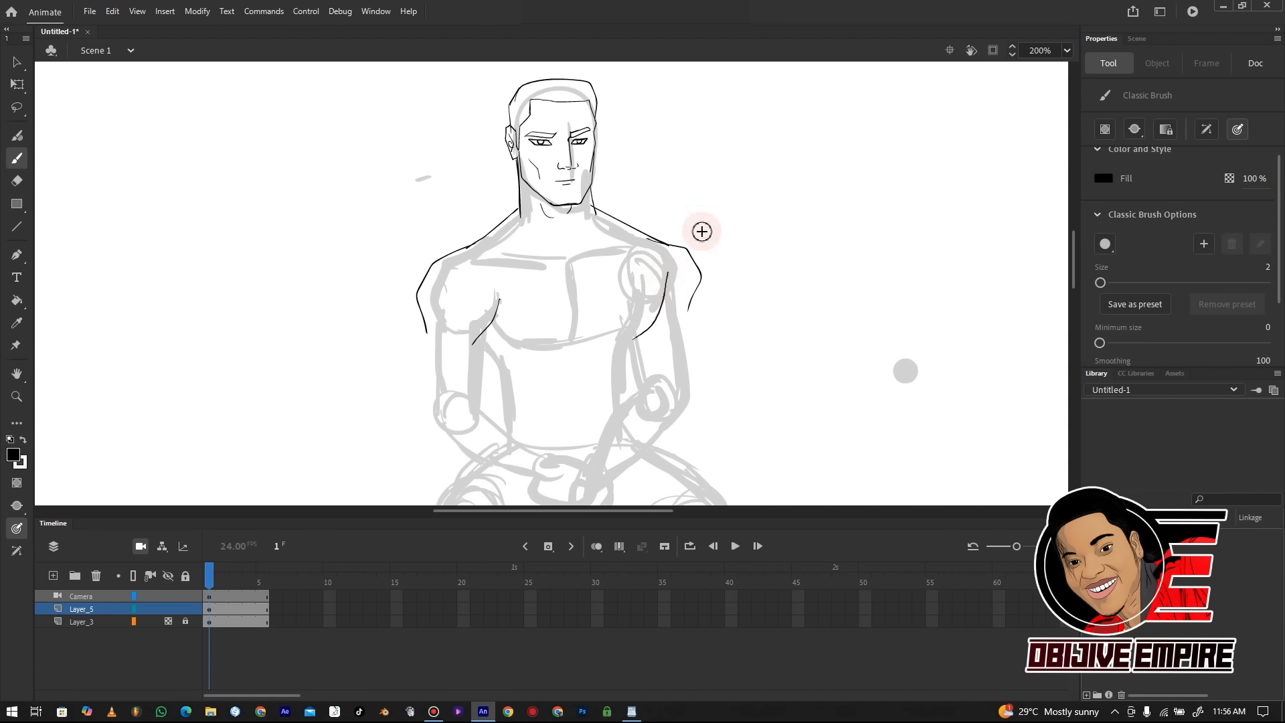
Paint the collarbone lines, chest centre line, lower chest curves and right torso side with the Classic Brush at size 9
{"action": "left_click_drag", "start_coordinate": [482, 247], "coordinate": [566, 253]}
{"action": "key", "text": "ctrl+z"}
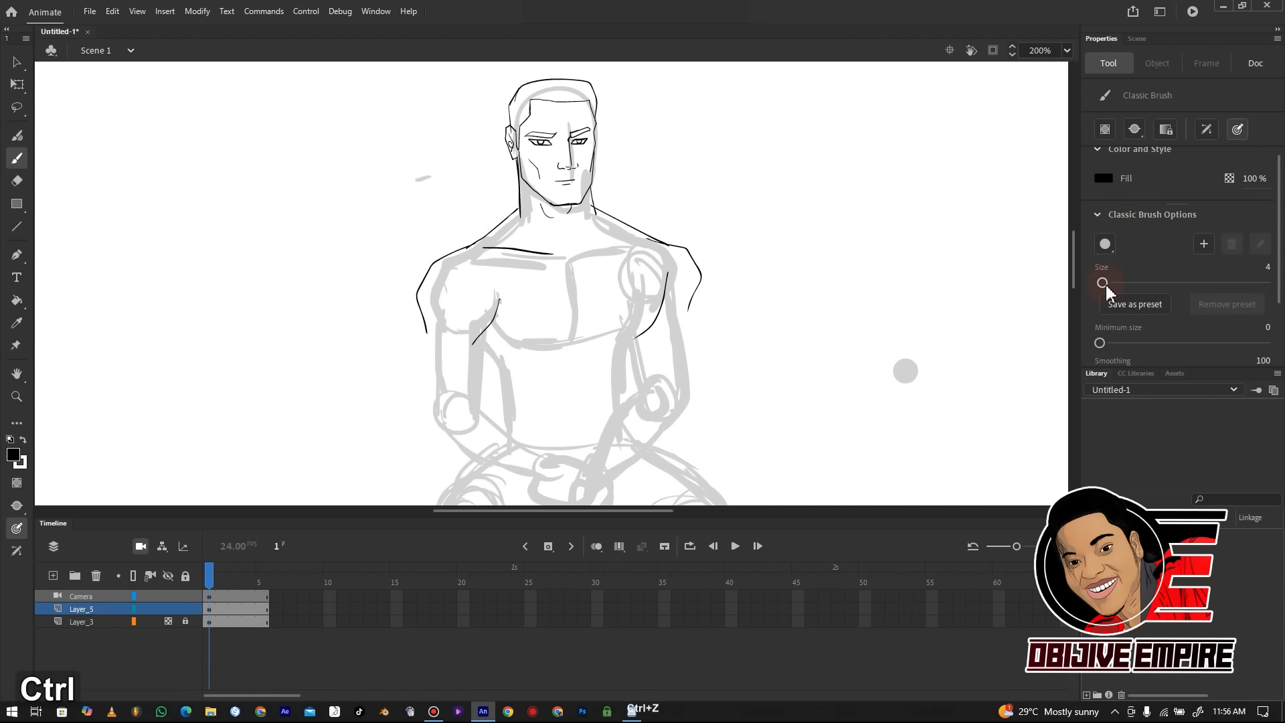
{"action": "mouse_move", "coordinate": [476, 247]}
{"action": "left_mouse_down"}
{"action": "mouse_move", "coordinate": [579, 252]}
{"action": "mouse_move", "coordinate": [577, 328]}
{"action": "left_mouse_up"}
{"action": "mouse_move", "coordinate": [489, 337]}
{"action": "left_mouse_down"}
{"action": "mouse_move", "coordinate": [576, 347]}
{"action": "mouse_move", "coordinate": [633, 331]}
{"action": "left_mouse_up"}
{"action": "scroll", "coordinate": [1073, 281], "scroll_direction": "down", "scroll_amount": 3}
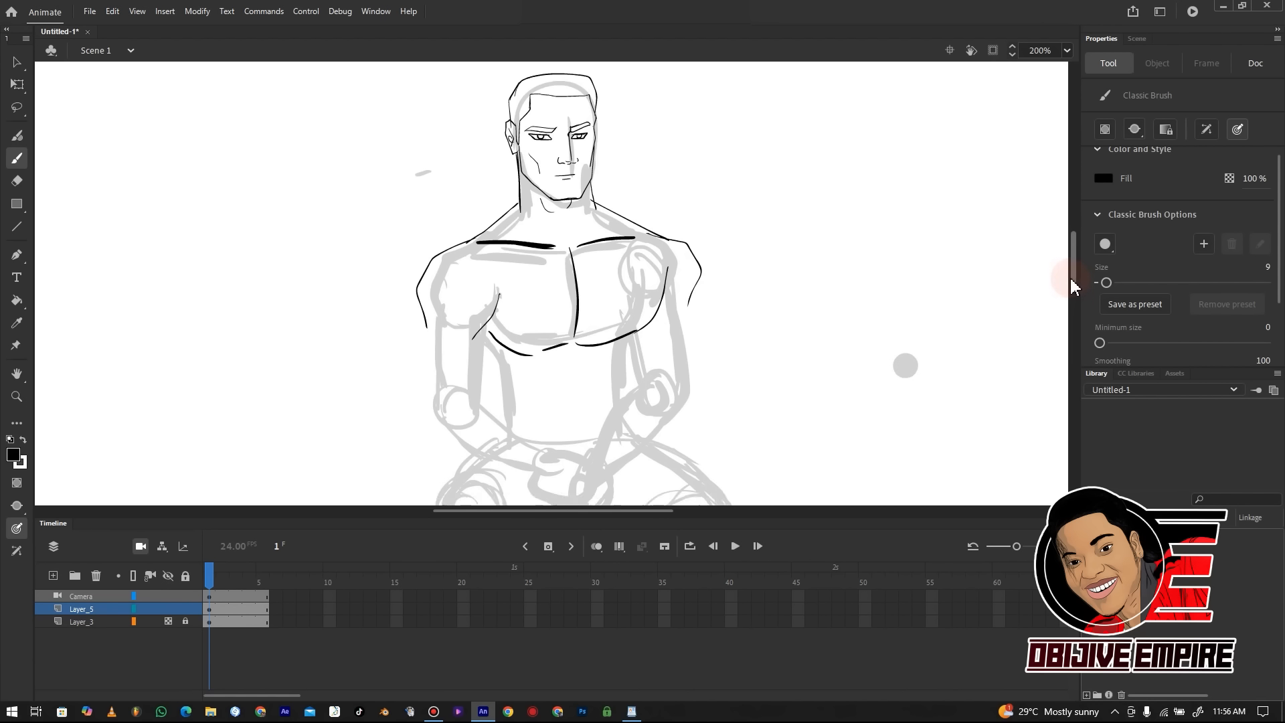
{"action": "mouse_move", "coordinate": [654, 221]}
{"action": "left_mouse_down"}
{"action": "mouse_move", "coordinate": [633, 258]}
{"action": "mouse_move", "coordinate": [630, 325]}
{"action": "left_mouse_up"}
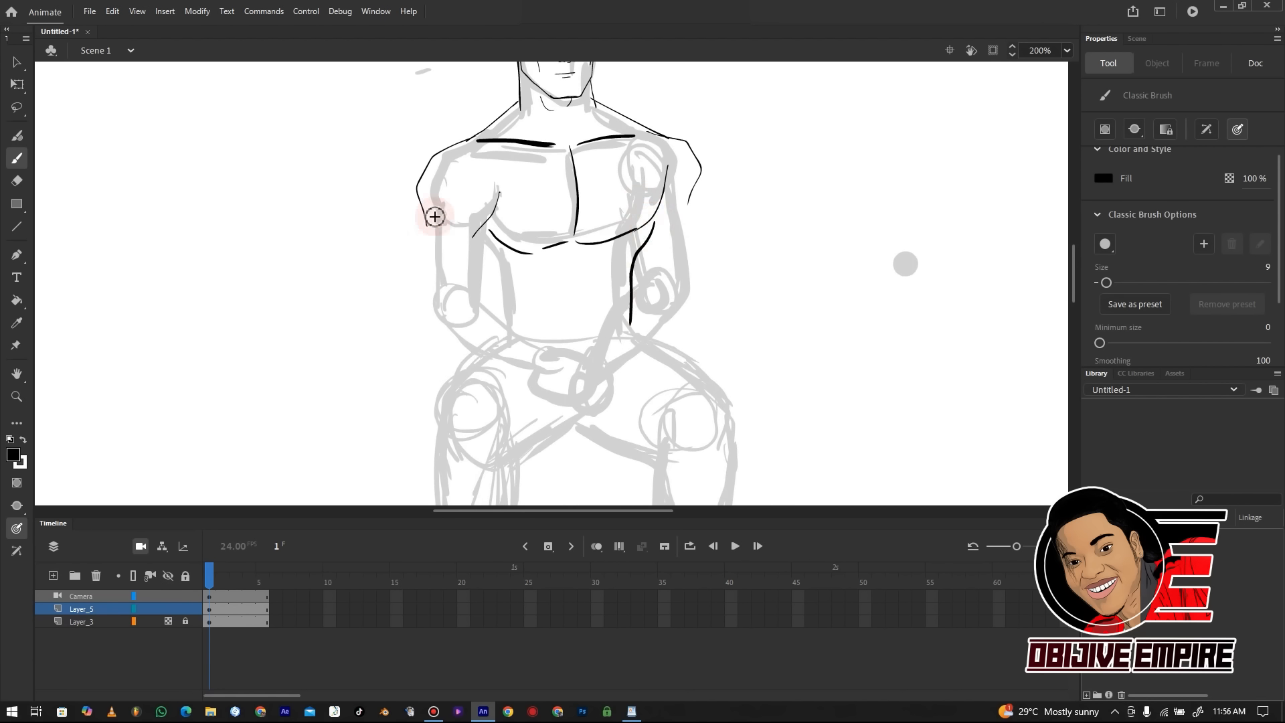
Paint both arms down to the hands resting in the lap, and add the left waist lines
{"action": "left_click_drag", "start_coordinate": [421, 210], "coordinate": [416, 309]}
{"action": "mouse_move", "coordinate": [482, 225]}
{"action": "left_mouse_down"}
{"action": "mouse_move", "coordinate": [467, 304]}
{"action": "mouse_move", "coordinate": [424, 350]}
{"action": "mouse_move", "coordinate": [538, 346]}
{"action": "mouse_move", "coordinate": [563, 388]}
{"action": "left_mouse_up"}
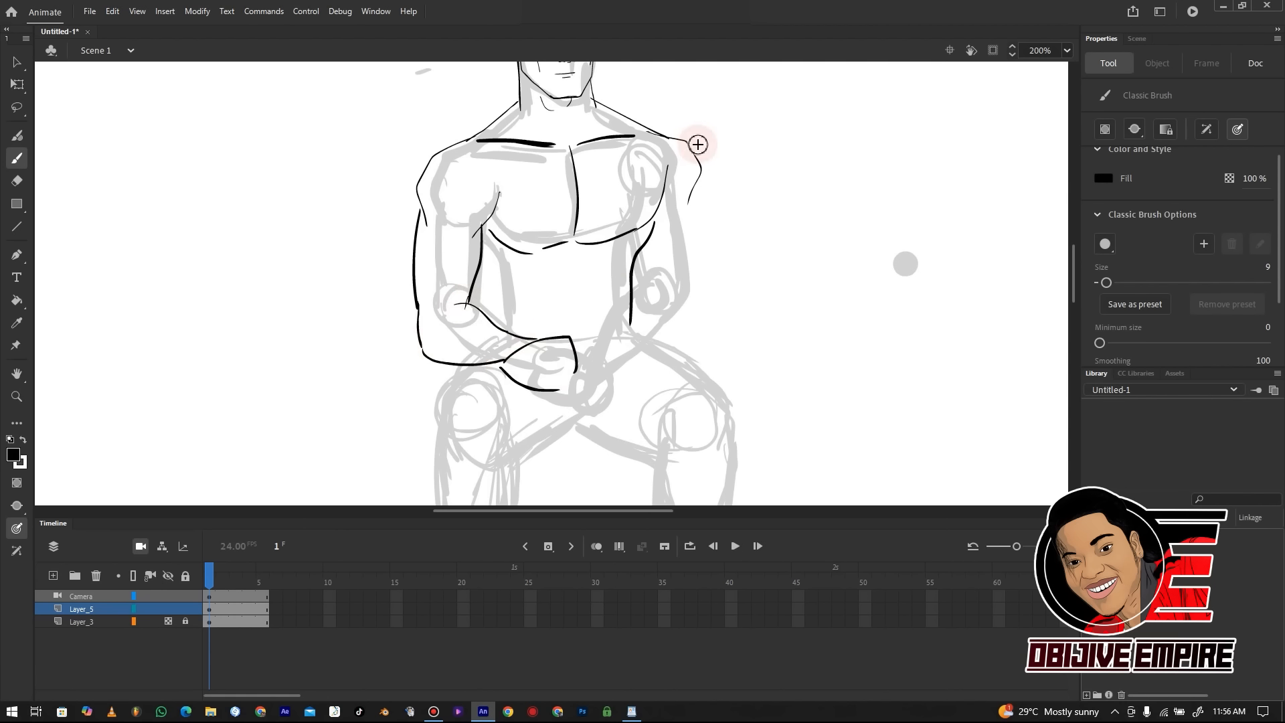
{"action": "left_click_drag", "start_coordinate": [689, 189], "coordinate": [700, 301]}
{"action": "mouse_move", "coordinate": [648, 213]}
{"action": "left_mouse_down"}
{"action": "mouse_move", "coordinate": [657, 282]}
{"action": "mouse_move", "coordinate": [605, 351]}
{"action": "left_mouse_up"}
{"action": "mouse_move", "coordinate": [697, 297]}
{"action": "left_mouse_down"}
{"action": "mouse_move", "coordinate": [696, 323]}
{"action": "mouse_move", "coordinate": [614, 369]}
{"action": "mouse_move", "coordinate": [622, 385]}
{"action": "left_mouse_up"}
{"action": "left_click_drag", "start_coordinate": [606, 348], "coordinate": [619, 382]}
{"action": "mouse_move", "coordinate": [477, 266]}
{"action": "left_mouse_down"}
{"action": "mouse_move", "coordinate": [502, 287]}
{"action": "mouse_move", "coordinate": [505, 326]}
{"action": "left_mouse_up"}
Paint the upper contours and undersides of both thighs
{"action": "scroll", "coordinate": [508, 301], "scroll_direction": "down", "scroll_amount": 5}
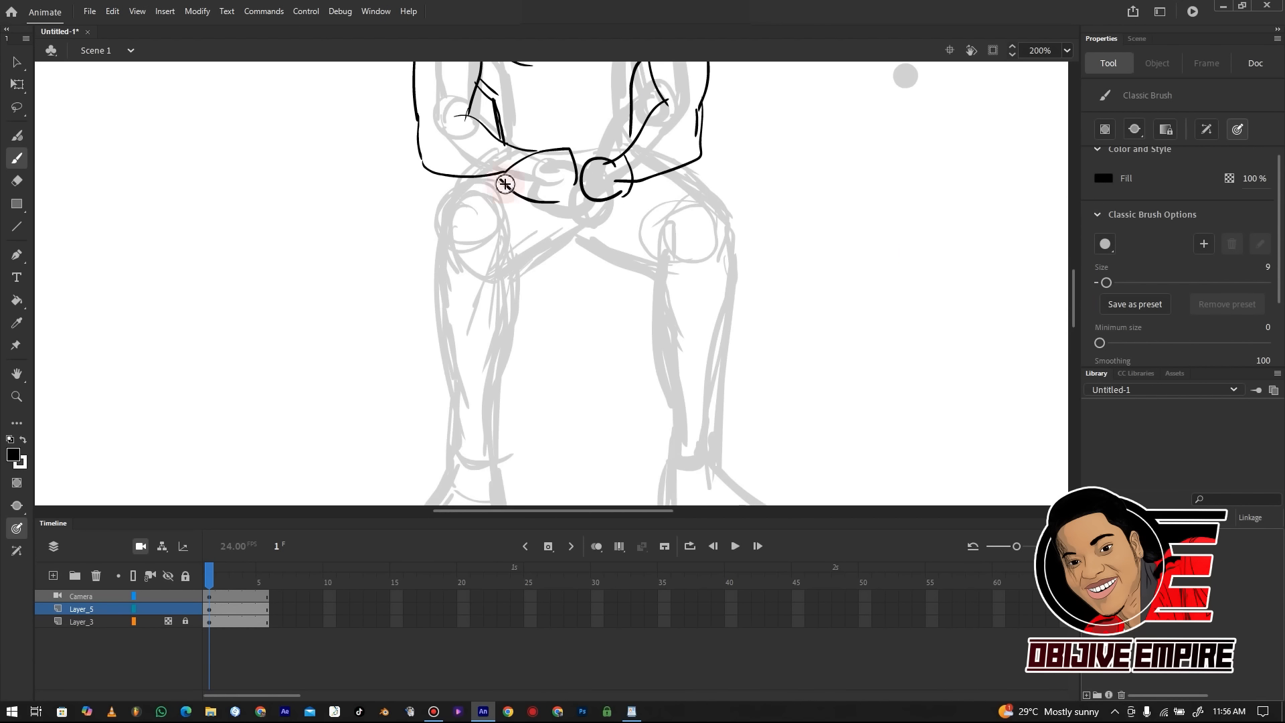
{"action": "left_click_drag", "start_coordinate": [486, 171], "coordinate": [413, 262]}
{"action": "mouse_move", "coordinate": [526, 261]}
{"action": "left_mouse_down"}
{"action": "mouse_move", "coordinate": [473, 295]}
{"action": "mouse_move", "coordinate": [576, 236]}
{"action": "left_mouse_up"}
{"action": "left_click_drag", "start_coordinate": [636, 178], "coordinate": [765, 227]}
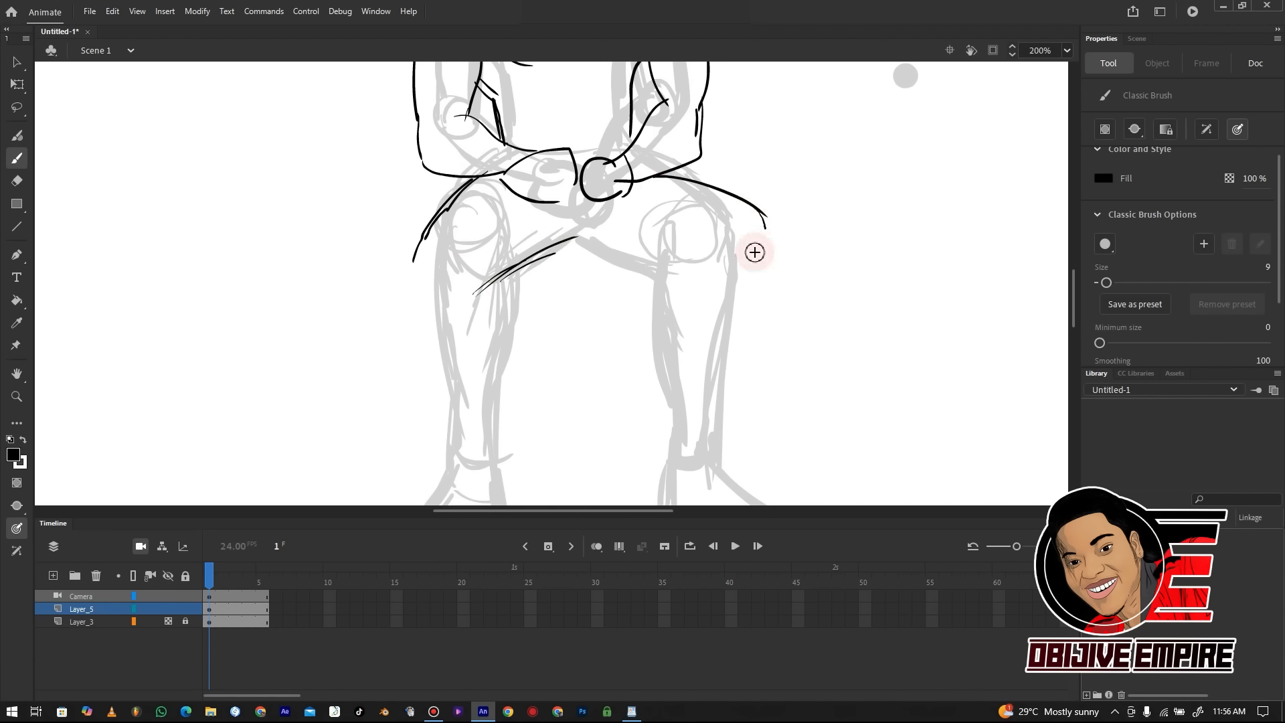
{"action": "mouse_move", "coordinate": [476, 296]}
{"action": "left_mouse_down"}
{"action": "mouse_move", "coordinate": [571, 258]}
{"action": "mouse_move", "coordinate": [700, 264]}
{"action": "left_mouse_up"}
Paint the left lower leg's contours down to the ankle and outline the left foot
{"action": "left_click_drag", "start_coordinate": [454, 206], "coordinate": [415, 353]}
{"action": "key", "text": "ctrl+minus"}
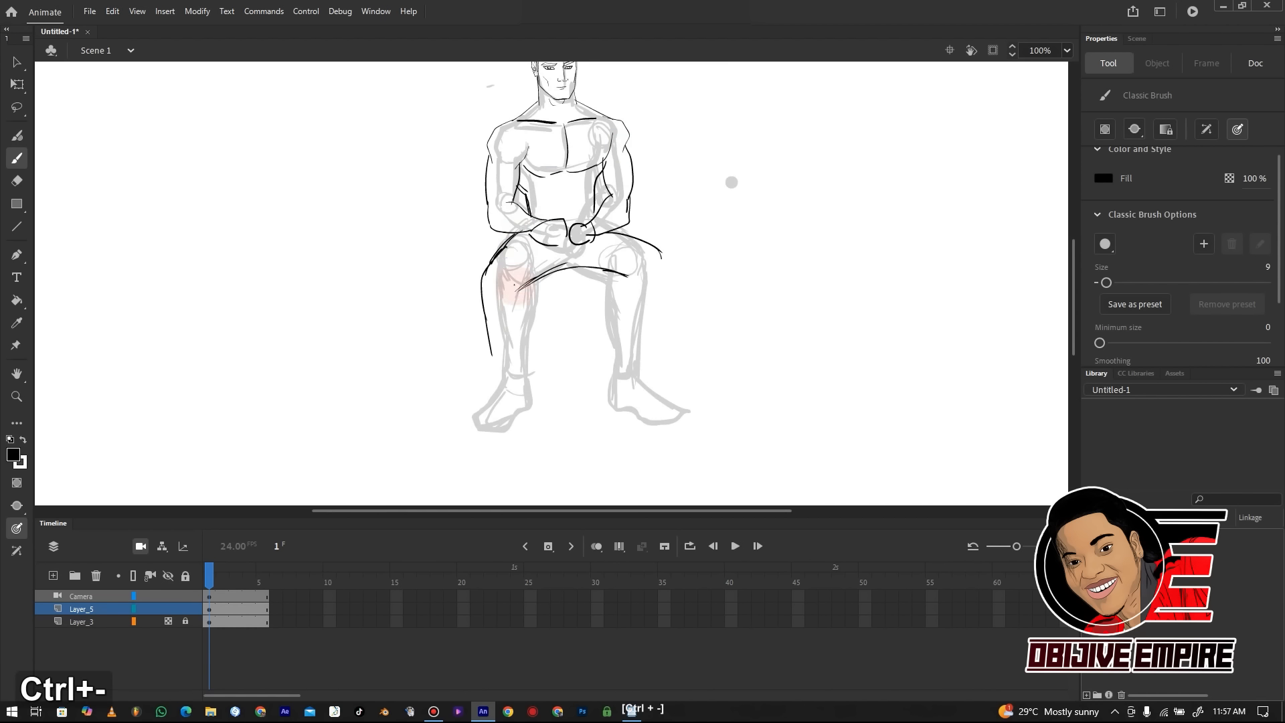
{"action": "left_click_drag", "start_coordinate": [524, 280], "coordinate": [512, 380]}
{"action": "mouse_move", "coordinate": [488, 310]}
{"action": "left_mouse_down"}
{"action": "mouse_move", "coordinate": [496, 368]}
{"action": "mouse_move", "coordinate": [521, 377]}
{"action": "mouse_move", "coordinate": [495, 378]}
{"action": "mouse_move", "coordinate": [471, 417]}
{"action": "left_mouse_up"}
{"action": "mouse_move", "coordinate": [515, 370]}
{"action": "left_mouse_down"}
{"action": "mouse_move", "coordinate": [519, 412]}
{"action": "mouse_move", "coordinate": [459, 434]}
{"action": "left_mouse_up"}
{"action": "left_click_drag", "start_coordinate": [482, 388], "coordinate": [502, 435]}
Paint the right lower leg and foot, and reinforce the left shoulder contour
{"action": "left_click_drag", "start_coordinate": [660, 256], "coordinate": [645, 375]}
{"action": "left_click_drag", "start_coordinate": [623, 273], "coordinate": [630, 365]}
{"action": "left_click_drag", "start_coordinate": [619, 228], "coordinate": [660, 252]}
{"action": "mouse_move", "coordinate": [647, 354]}
{"action": "left_mouse_down"}
{"action": "mouse_move", "coordinate": [646, 381]}
{"action": "mouse_move", "coordinate": [680, 415]}
{"action": "left_mouse_up"}
{"action": "left_click_drag", "start_coordinate": [621, 376], "coordinate": [674, 406]}
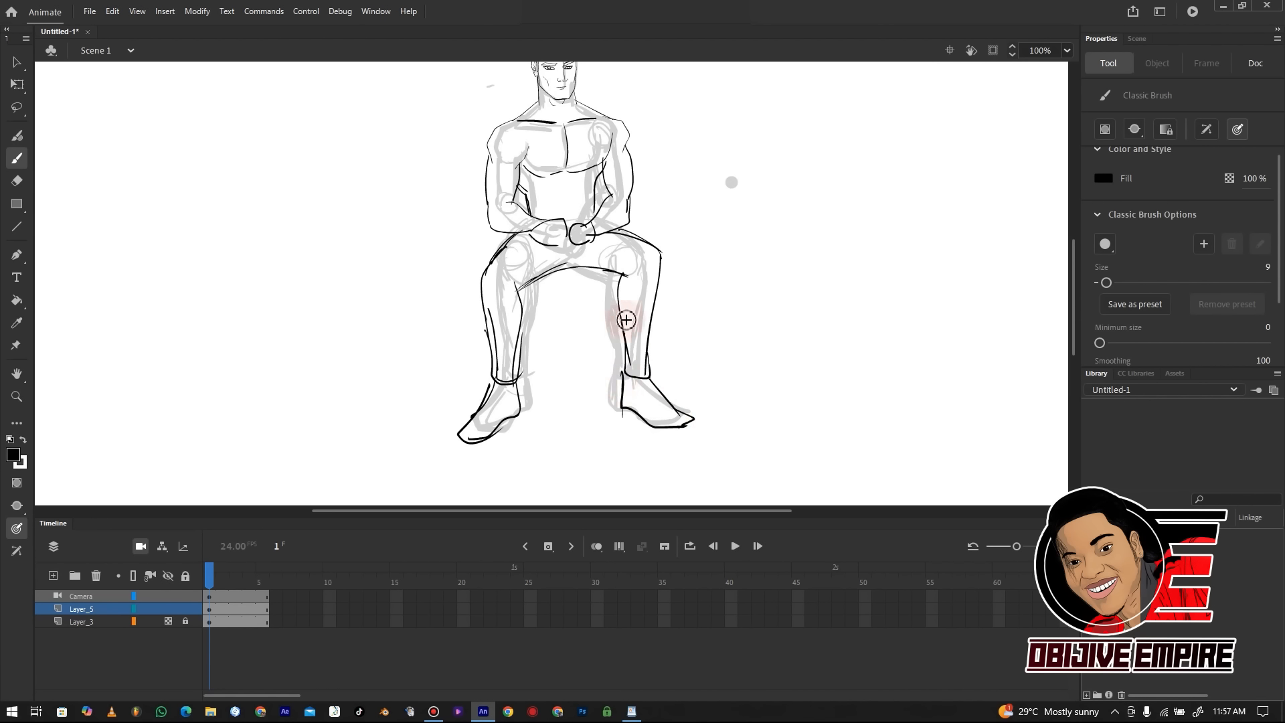
{"action": "left_click_drag", "start_coordinate": [516, 119], "coordinate": [487, 182]}
Erase most of the right leg and foot lines and the left leg's outer knee contour
{"action": "scroll", "coordinate": [1070, 259], "scroll_direction": "up", "scroll_amount": 3}
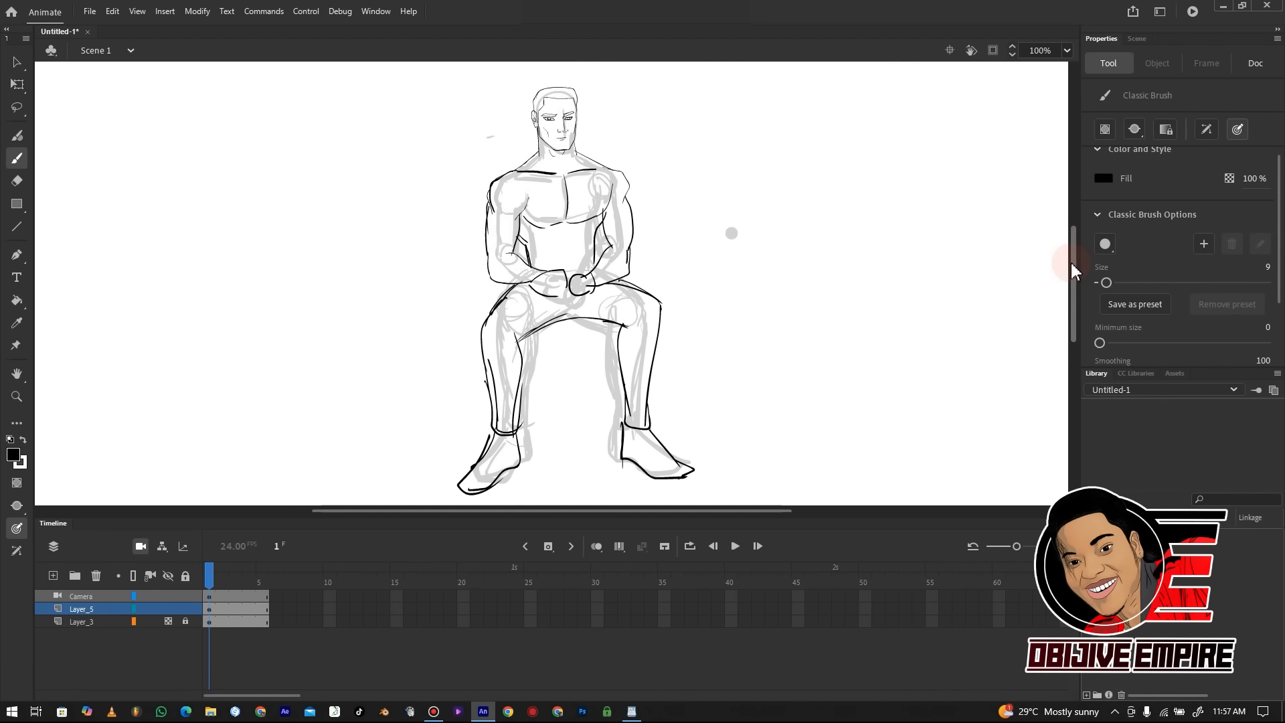
{"action": "scroll", "coordinate": [997, 212], "scroll_direction": "down", "scroll_amount": 2}
{"action": "key", "text": "e"}
{"action": "mouse_move", "coordinate": [662, 257]}
{"action": "left_mouse_down"}
{"action": "mouse_move", "coordinate": [632, 405]}
{"action": "mouse_move", "coordinate": [675, 428]}
{"action": "left_mouse_up"}
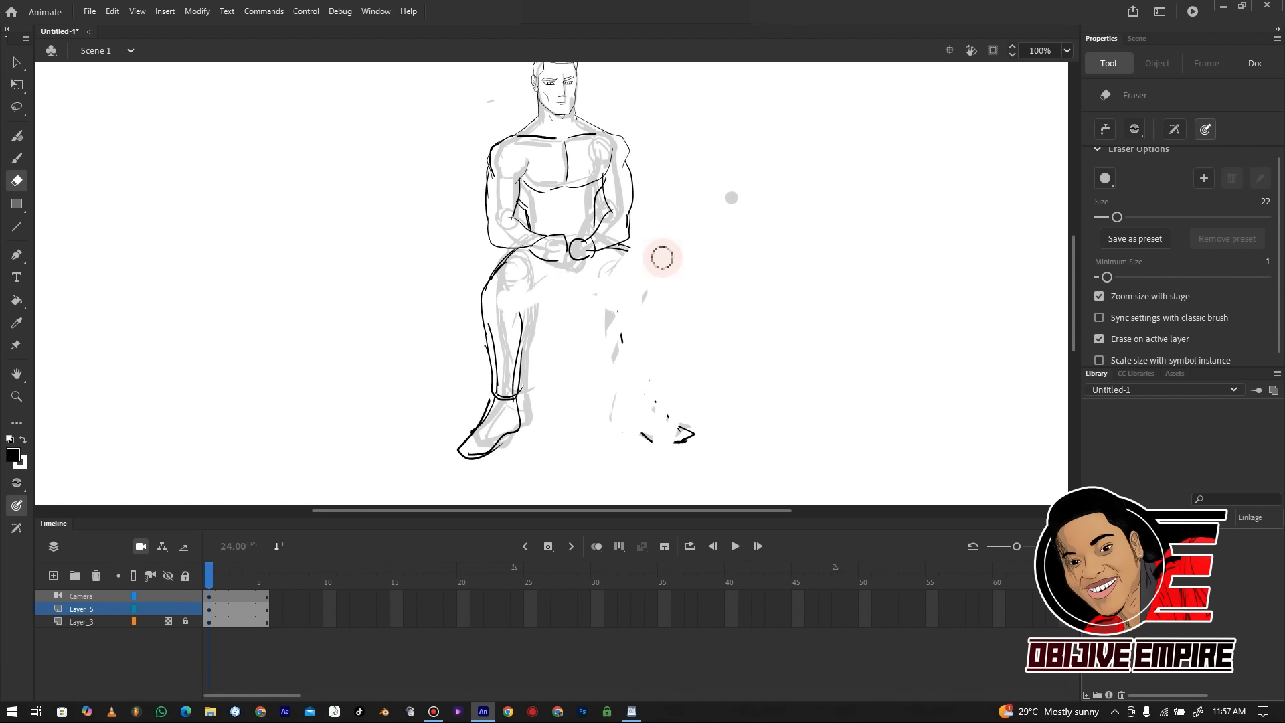
Repaint the left leg's knee, shin and ankle lines and the underside of its thigh
{"action": "key", "text": "b"}
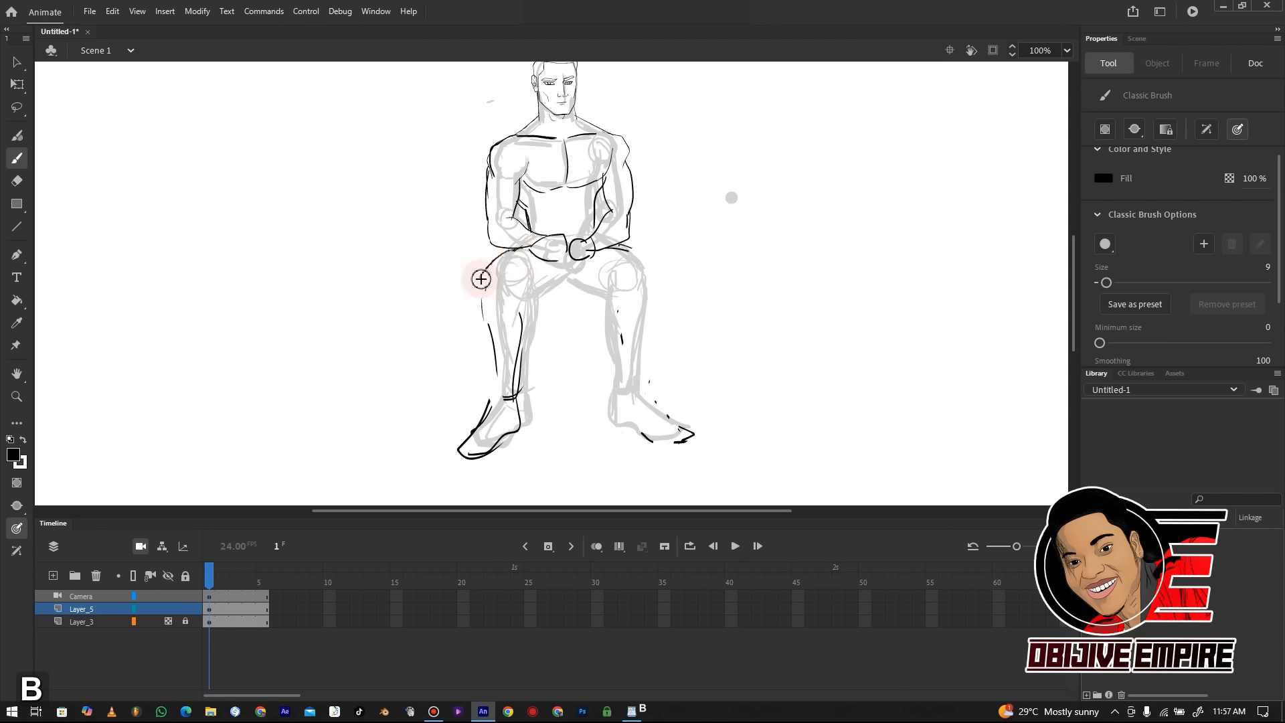
{"action": "mouse_move", "coordinate": [480, 306]}
{"action": "left_mouse_down"}
{"action": "mouse_move", "coordinate": [484, 269]}
{"action": "mouse_move", "coordinate": [491, 332]}
{"action": "left_mouse_up"}
{"action": "left_click_drag", "start_coordinate": [510, 283], "coordinate": [514, 379]}
{"action": "mouse_move", "coordinate": [485, 307]}
{"action": "left_mouse_down"}
{"action": "mouse_move", "coordinate": [515, 396]}
{"action": "mouse_move", "coordinate": [577, 277]}
{"action": "mouse_move", "coordinate": [558, 292]}
{"action": "left_mouse_up"}
Repaint the right thigh, lower leg and foot in bold black lines
{"action": "left_click_drag", "start_coordinate": [607, 247], "coordinate": [647, 254]}
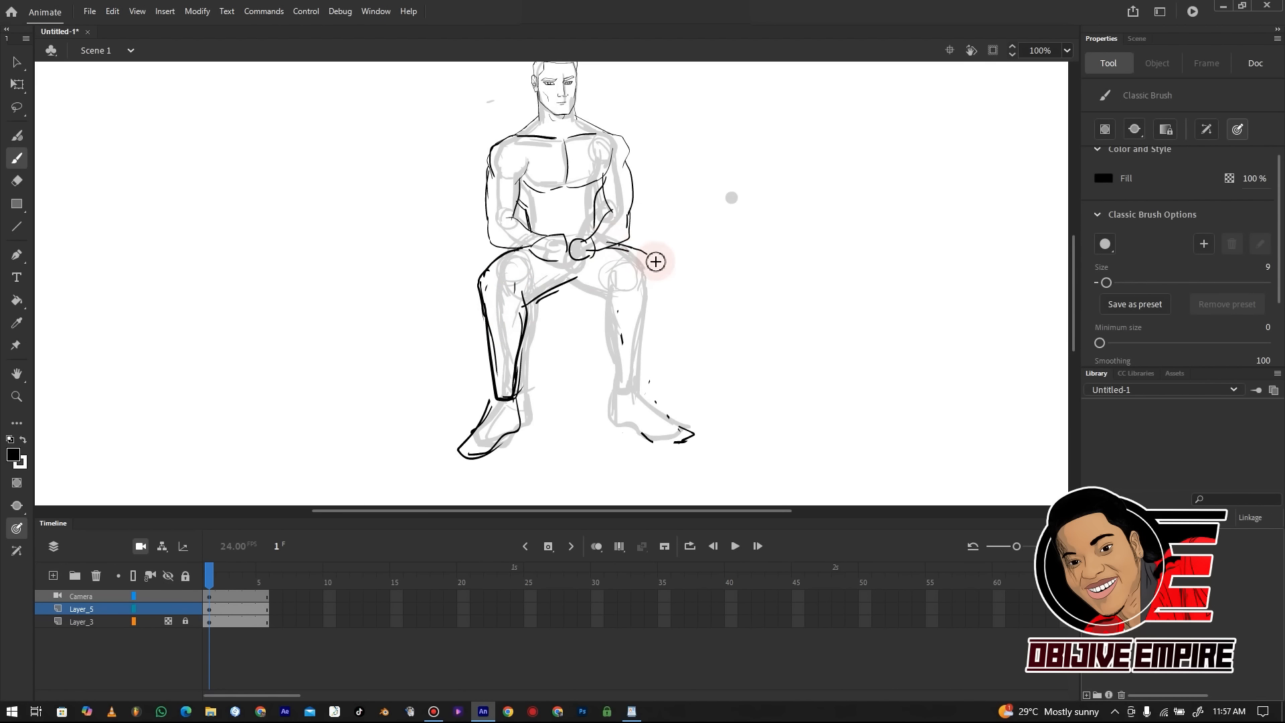
{"action": "mouse_move", "coordinate": [574, 283]}
{"action": "left_mouse_down"}
{"action": "mouse_move", "coordinate": [634, 290]}
{"action": "mouse_move", "coordinate": [645, 363]}
{"action": "left_mouse_up"}
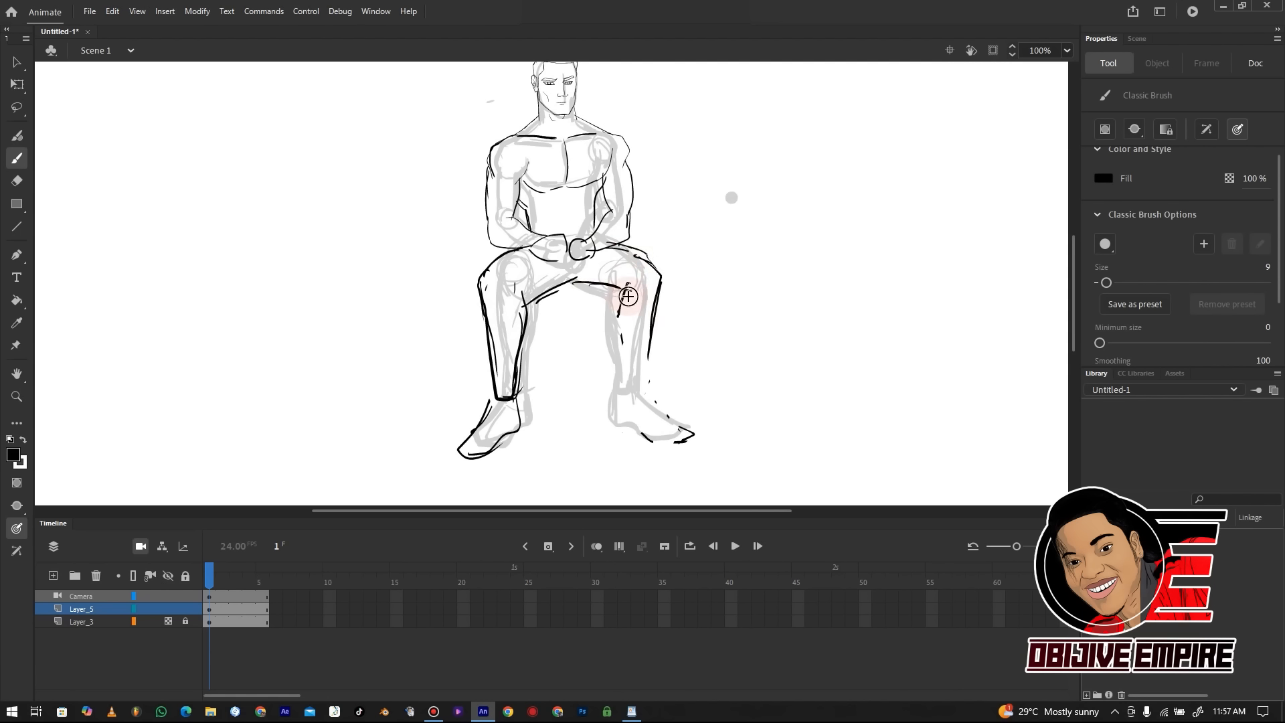
{"action": "left_click_drag", "start_coordinate": [628, 290], "coordinate": [647, 389]}
{"action": "mouse_move", "coordinate": [659, 277]}
{"action": "left_mouse_down"}
{"action": "mouse_move", "coordinate": [647, 389]}
{"action": "mouse_move", "coordinate": [684, 428]}
{"action": "left_mouse_up"}
{"action": "left_click_drag", "start_coordinate": [624, 391], "coordinate": [623, 412]}
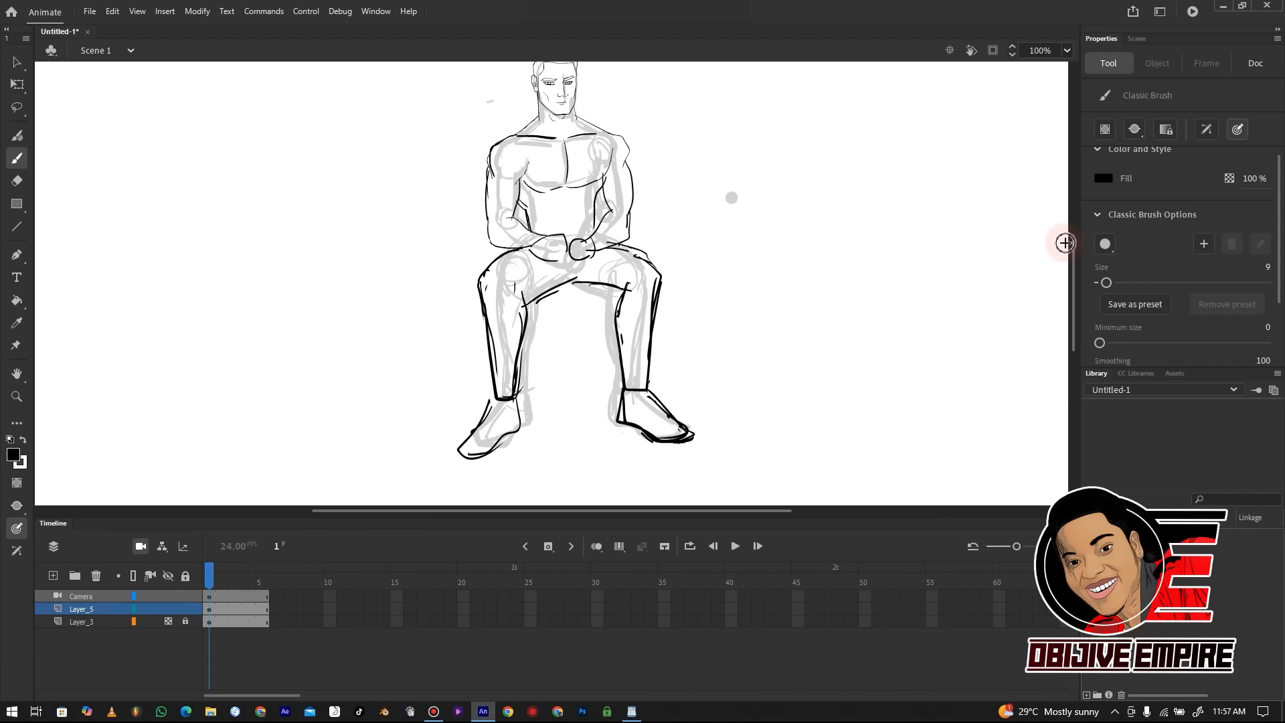
Lasso the head, torso and arms, and scale them down proportionally to about 210 by 298 px with Free Transform
{"action": "left_click_drag", "start_coordinate": [1073, 250], "coordinate": [1074, 241]}
{"action": "key", "text": "l"}
{"action": "left_click_drag", "start_coordinate": [631, 89], "coordinate": [478, 88]}
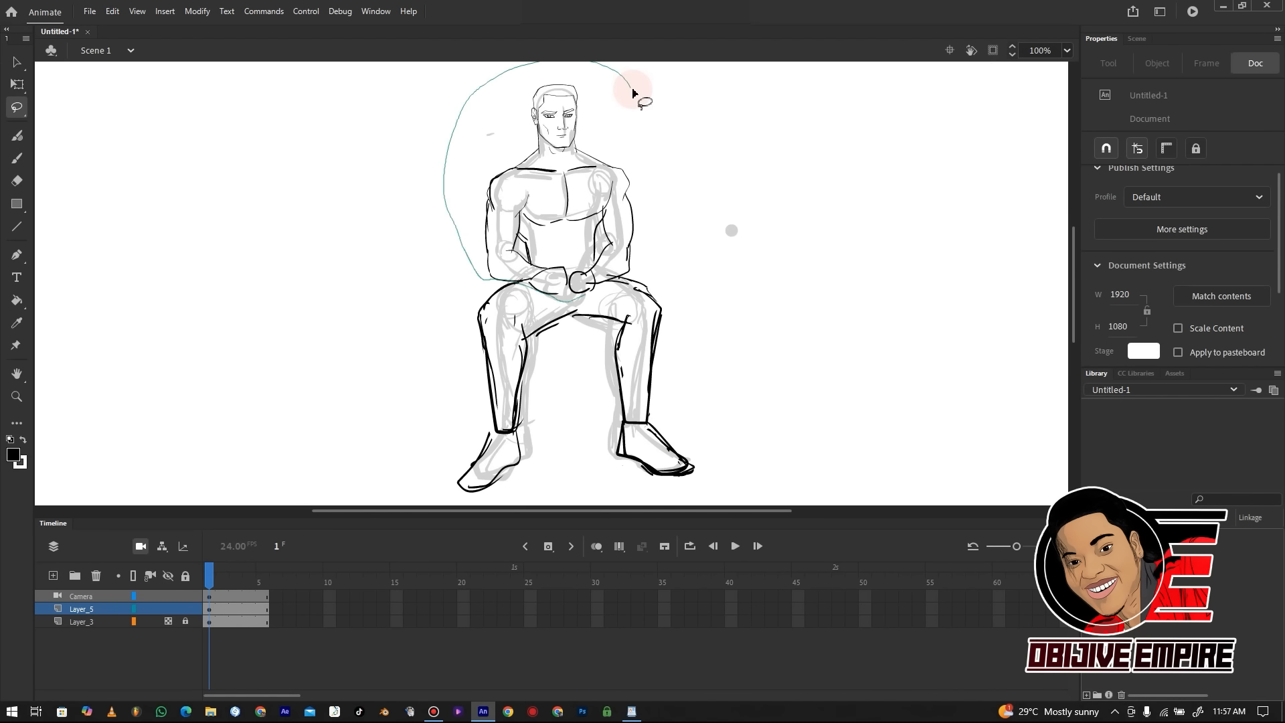
{"action": "left_click_drag", "start_coordinate": [632, 92], "coordinate": [631, 89]}
{"action": "left_click", "coordinate": [16, 84]}
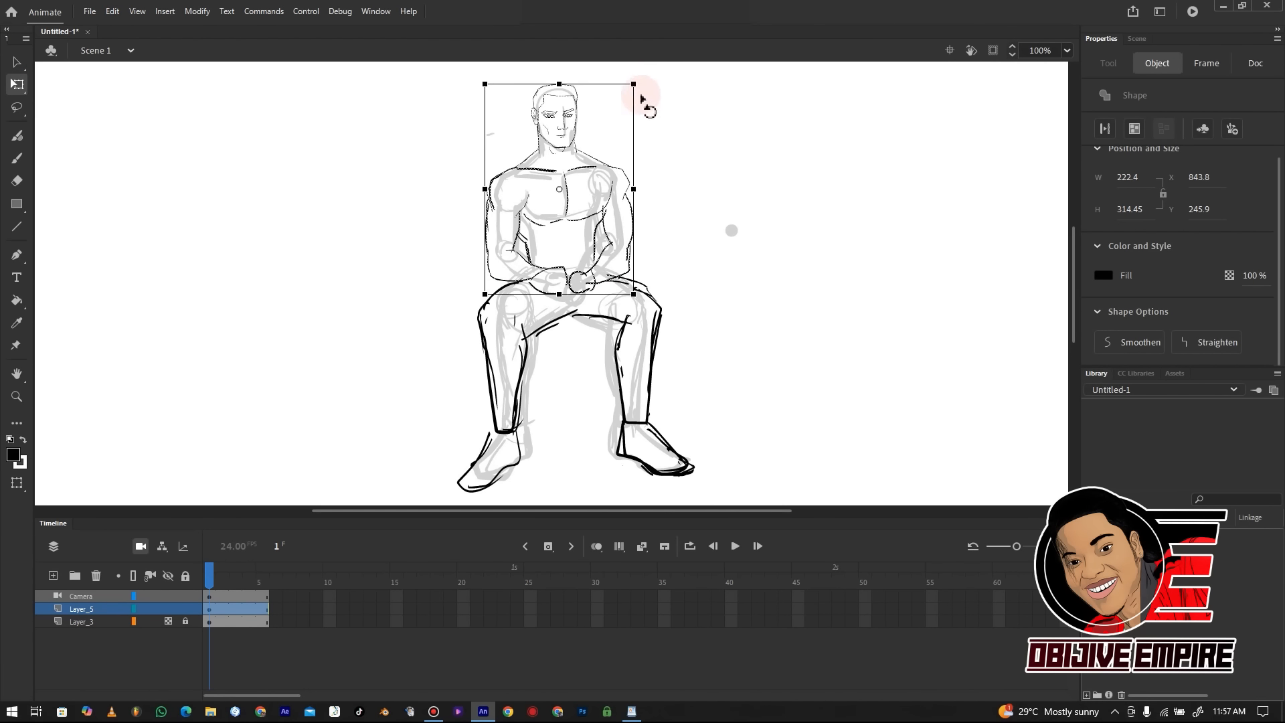
{"action": "key", "text": "shift"}
{"action": "left_click_drag", "start_coordinate": [634, 84], "coordinate": [630, 89]}
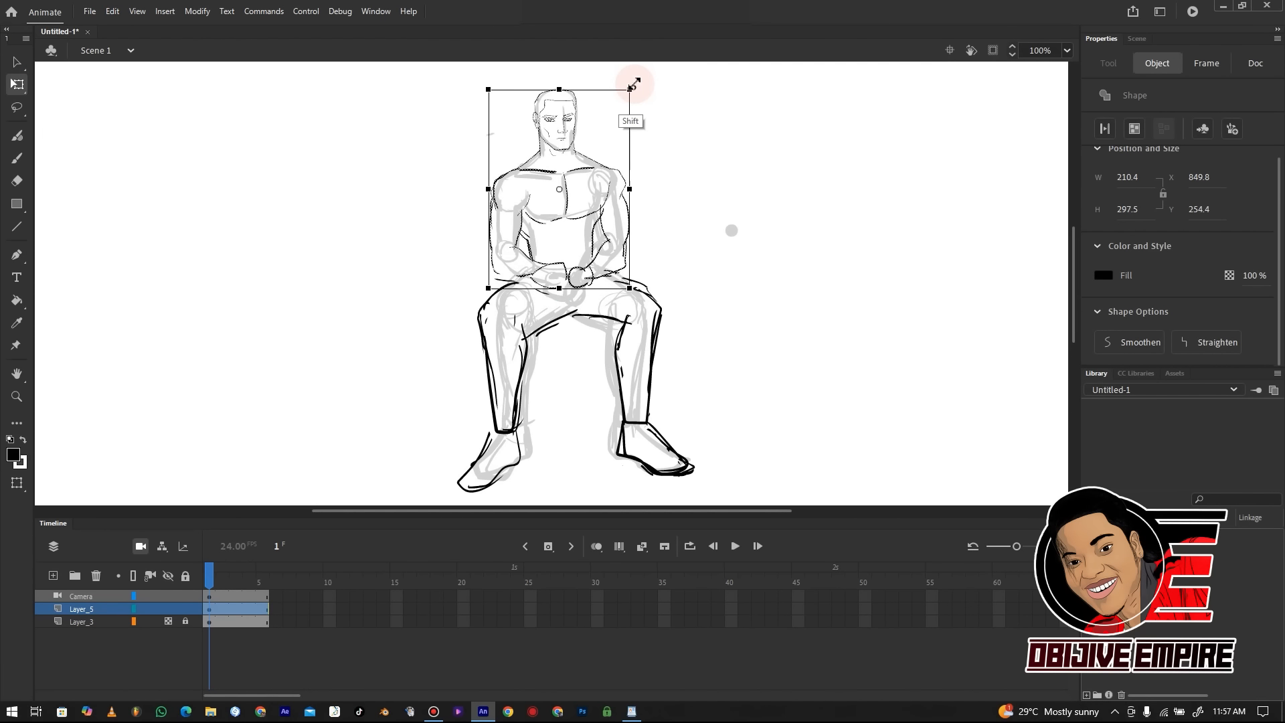
{"action": "left_click", "coordinate": [660, 106]}
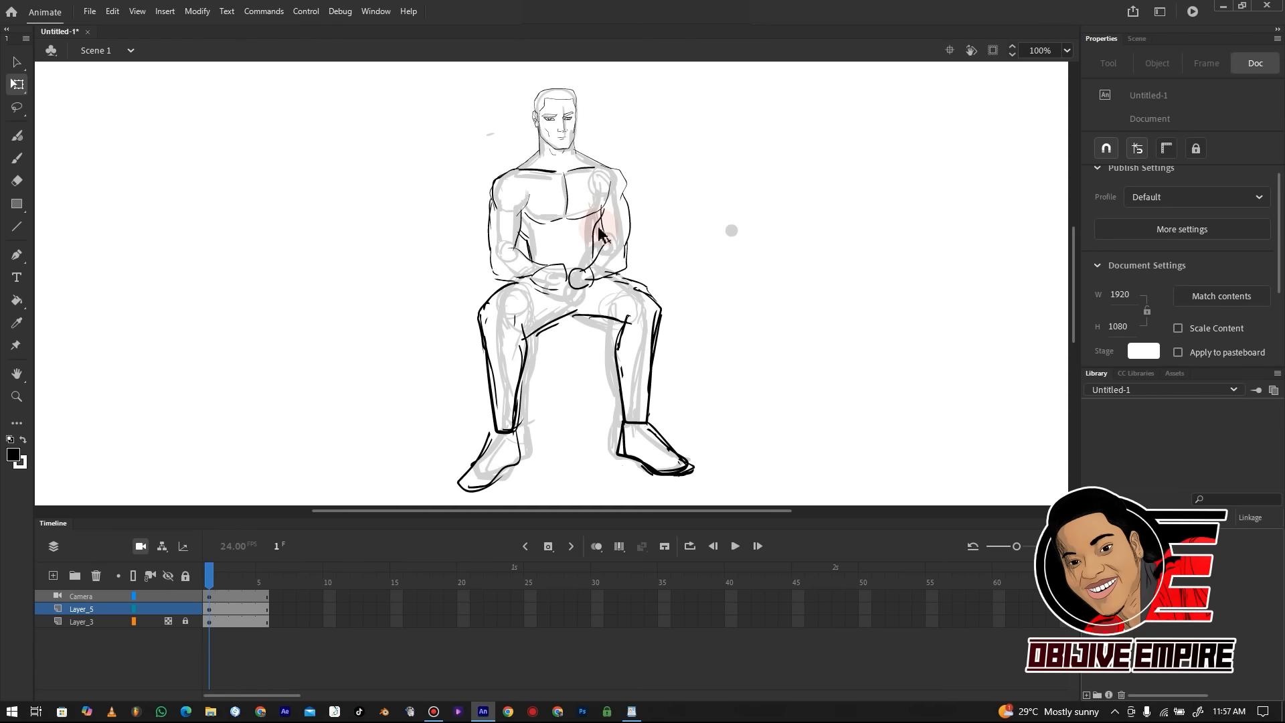
Add abdominal lines, and thicken the contours of the shoulders, arms, hands and upper right thigh
{"action": "key", "text": "e"}
{"action": "key", "text": "b"}
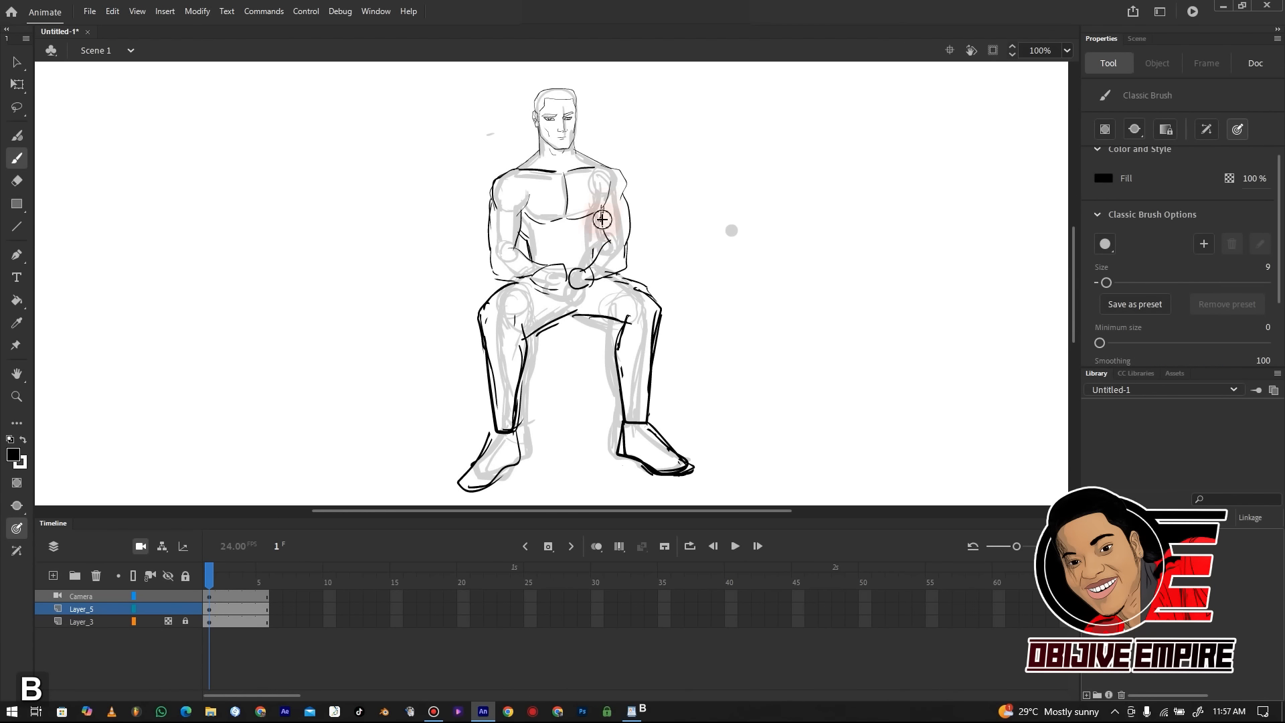
{"action": "mouse_move", "coordinate": [567, 221]}
{"action": "left_mouse_down"}
{"action": "mouse_move", "coordinate": [568, 252]}
{"action": "mouse_move", "coordinate": [510, 189]}
{"action": "mouse_move", "coordinate": [491, 207]}
{"action": "mouse_move", "coordinate": [490, 235]}
{"action": "mouse_move", "coordinate": [554, 280]}
{"action": "left_mouse_up"}
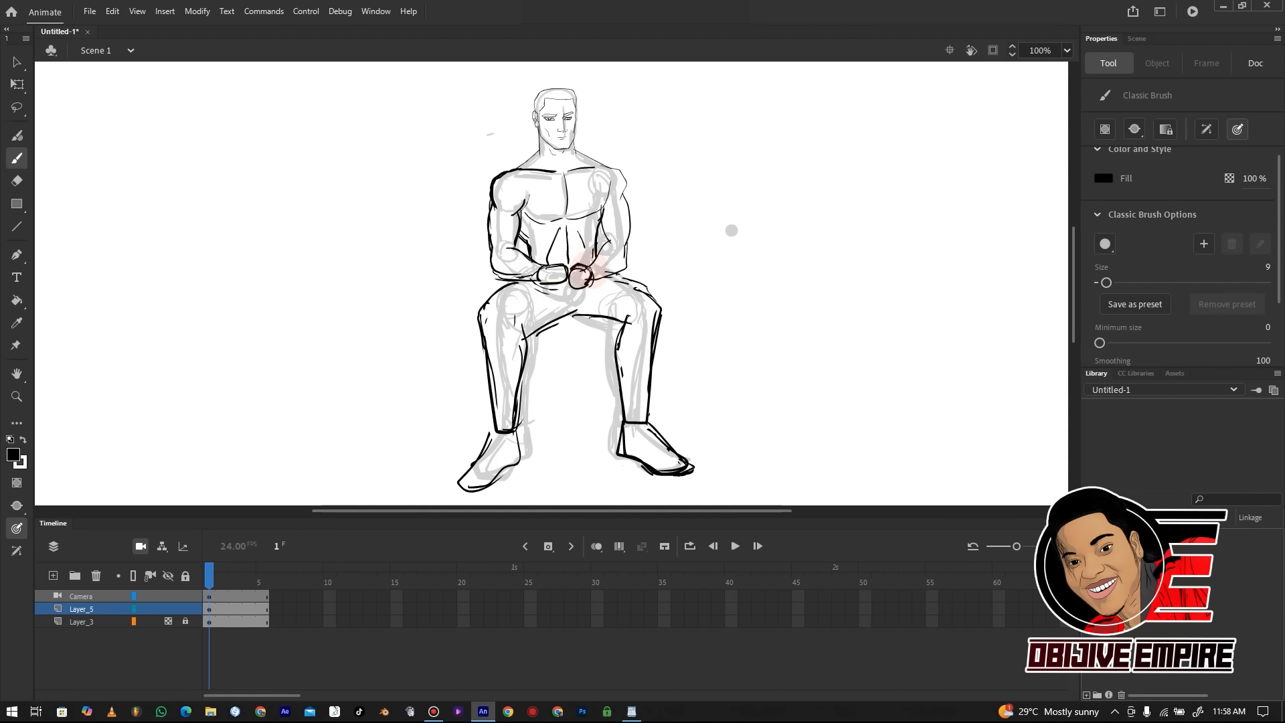
{"action": "left_click_drag", "start_coordinate": [610, 231], "coordinate": [578, 271]}
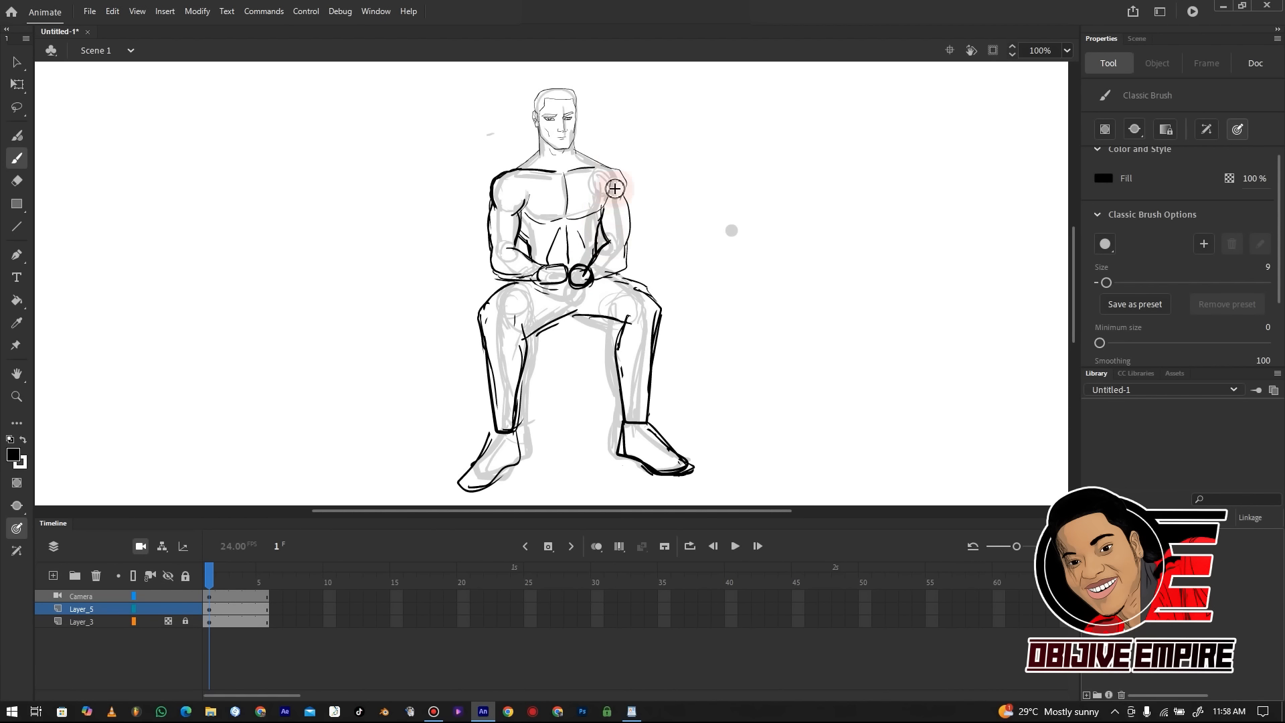
{"action": "mouse_move", "coordinate": [574, 156]}
{"action": "left_mouse_down"}
{"action": "mouse_move", "coordinate": [609, 168]}
{"action": "mouse_move", "coordinate": [623, 201]}
{"action": "mouse_move", "coordinate": [591, 278]}
{"action": "left_mouse_up"}
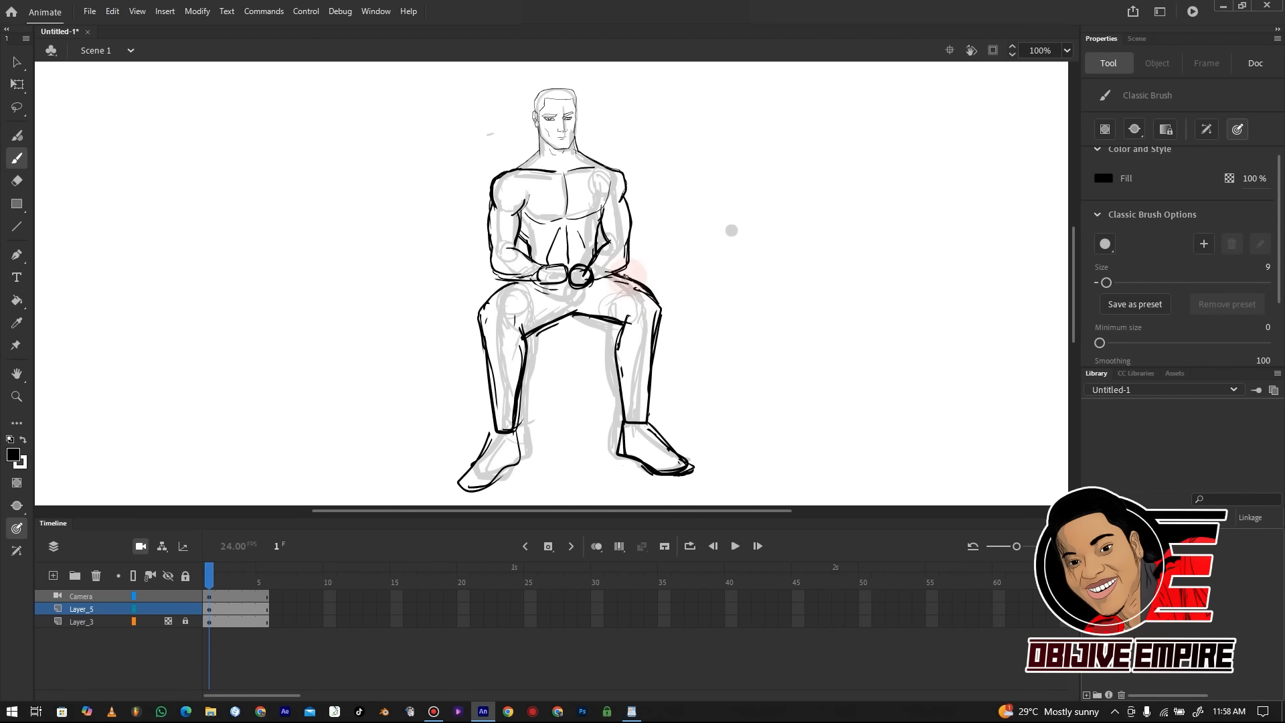
Erase the left leg's outer contour and repaint it as a smooth curve from knee to ankle
{"action": "key", "text": "e"}
{"action": "mouse_move", "coordinate": [502, 299]}
{"action": "left_mouse_down"}
{"action": "mouse_move", "coordinate": [485, 315]}
{"action": "mouse_move", "coordinate": [488, 300]}
{"action": "left_mouse_up"}
{"action": "key", "text": "b"}
{"action": "key", "text": "e"}
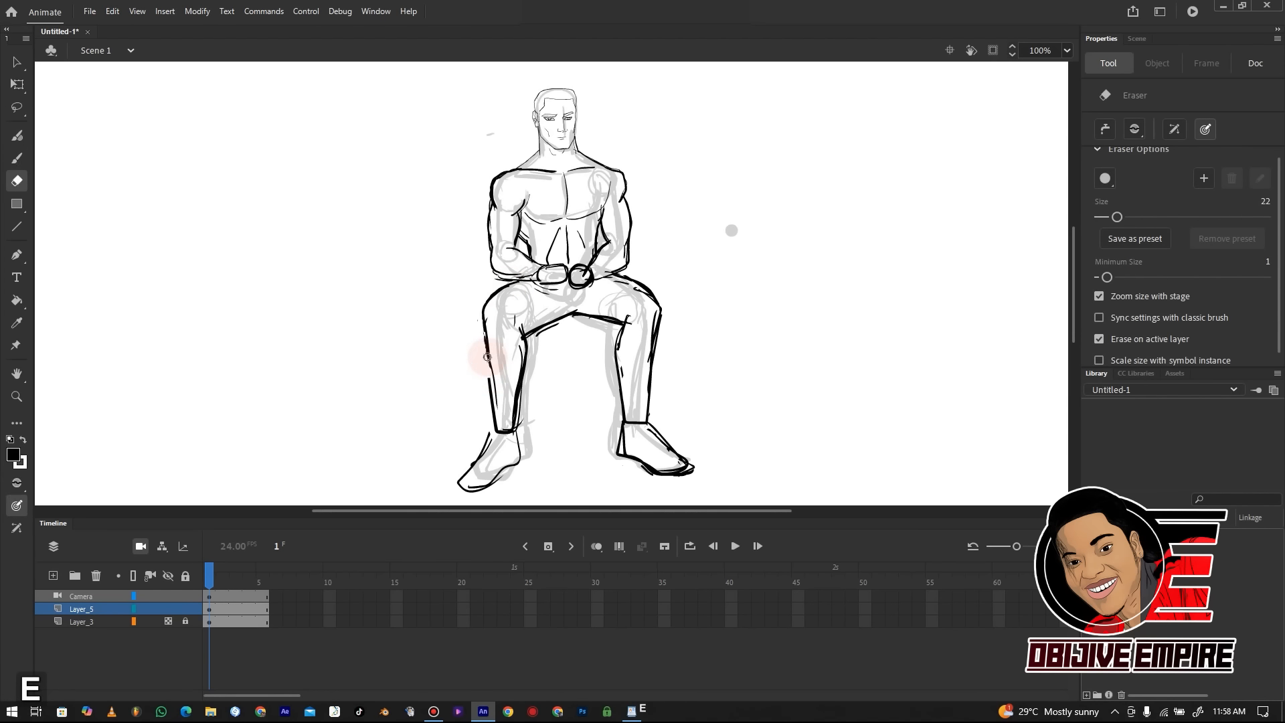
{"action": "key", "text": "b"}
{"action": "left_click_drag", "start_coordinate": [483, 317], "coordinate": [497, 429]}
Erase the right leg's outer contour and repaint it with a rounded knee and a curved calf down to the ankle
{"action": "key", "text": "e"}
{"action": "left_click_drag", "start_coordinate": [656, 297], "coordinate": [648, 394]}
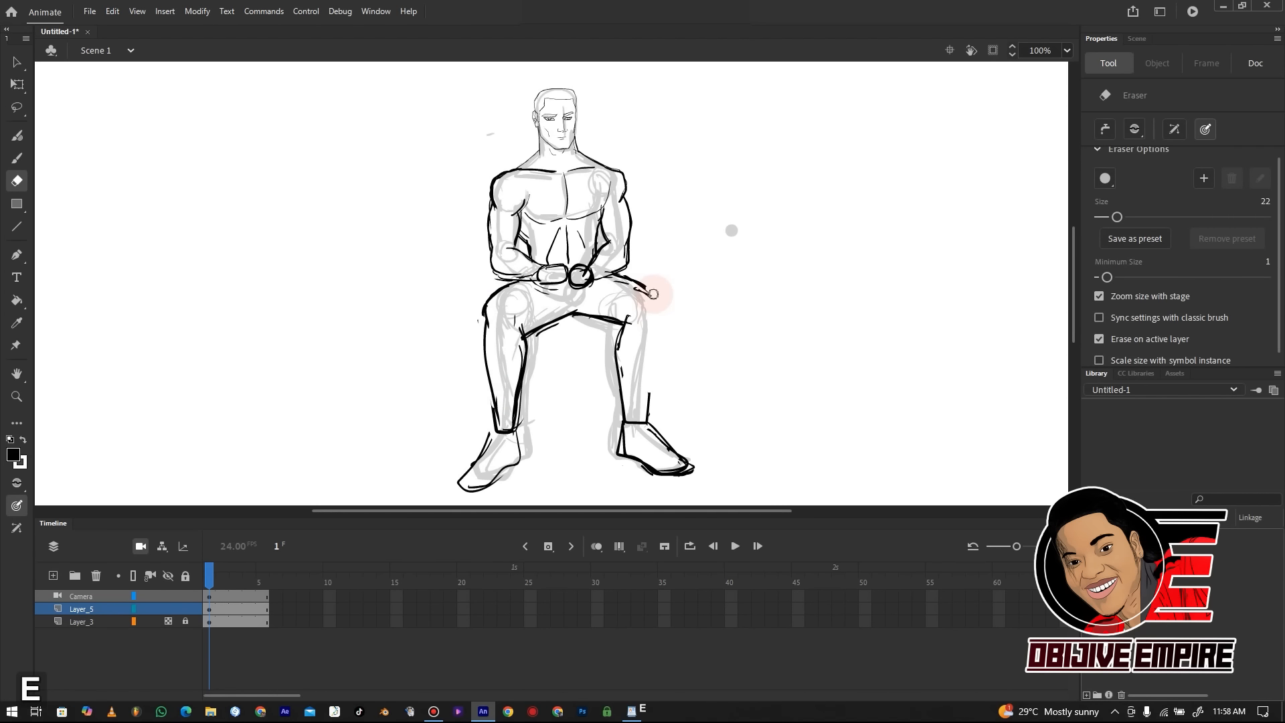
{"action": "key", "text": "b"}
{"action": "mouse_move", "coordinate": [633, 269]}
{"action": "left_mouse_down"}
{"action": "mouse_move", "coordinate": [665, 340]}
{"action": "mouse_move", "coordinate": [647, 412]}
{"action": "left_mouse_up"}
{"action": "key", "text": "e"}
{"action": "left_click_drag", "start_coordinate": [667, 332], "coordinate": [648, 415]}
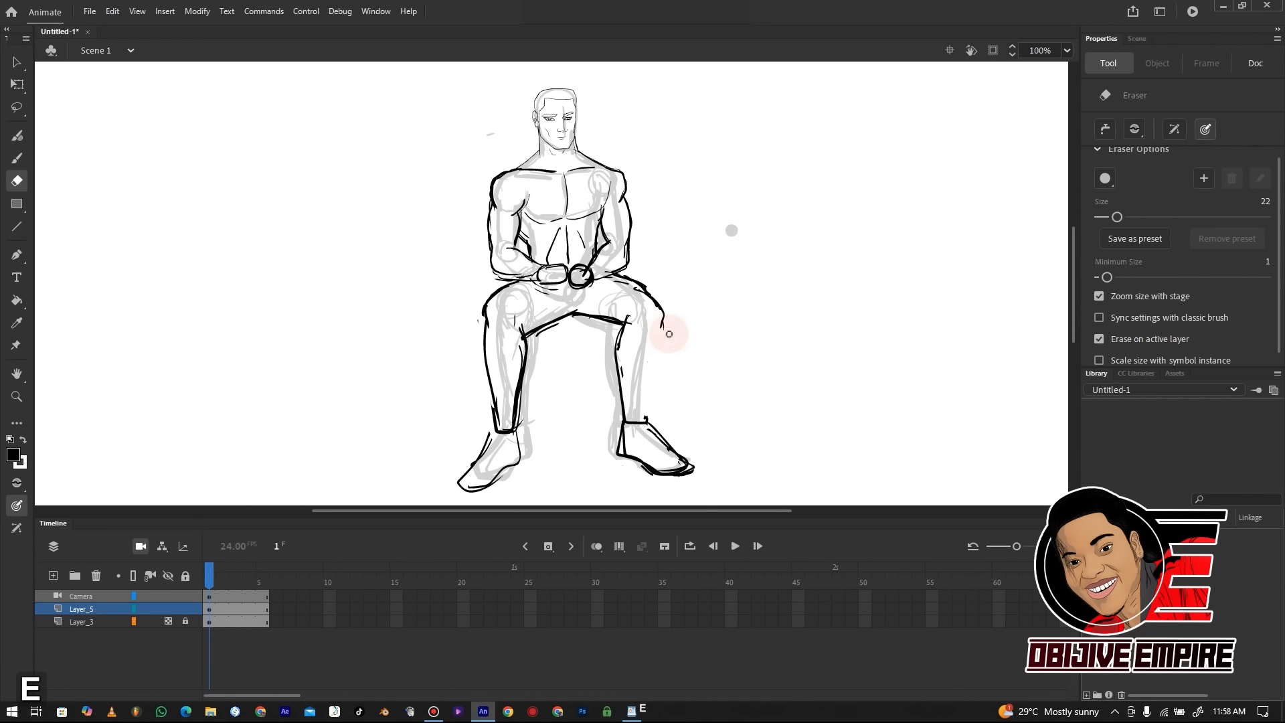
{"action": "key", "text": "b"}
{"action": "left_click_drag", "start_coordinate": [662, 320], "coordinate": [646, 425]}
Thicken the contours of both feet and ankles
{"action": "left_click_drag", "start_coordinate": [495, 429], "coordinate": [463, 479]}
{"action": "left_click_drag", "start_coordinate": [513, 431], "coordinate": [519, 467]}
{"action": "left_click_drag", "start_coordinate": [623, 425], "coordinate": [619, 452]}
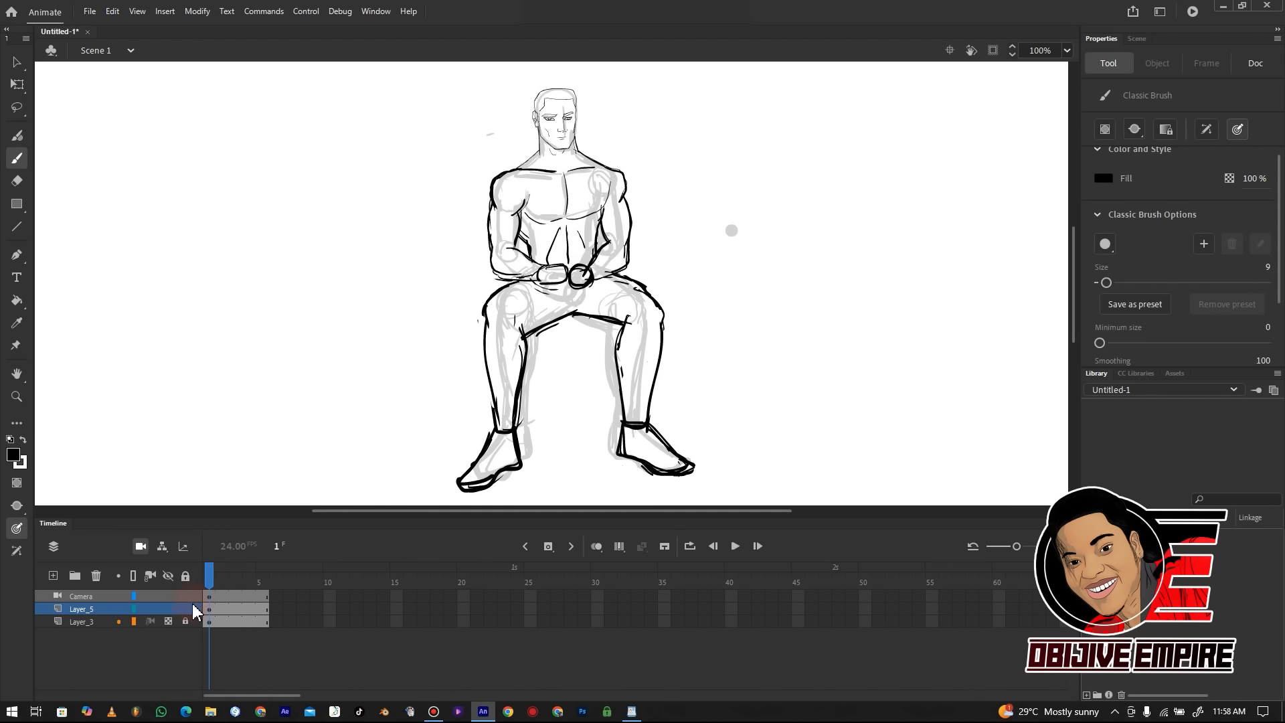
Thicken the neck's left contour, the right shoulder contour and the lower chest curves
{"action": "left_click_drag", "start_coordinate": [534, 111], "coordinate": [538, 156]}
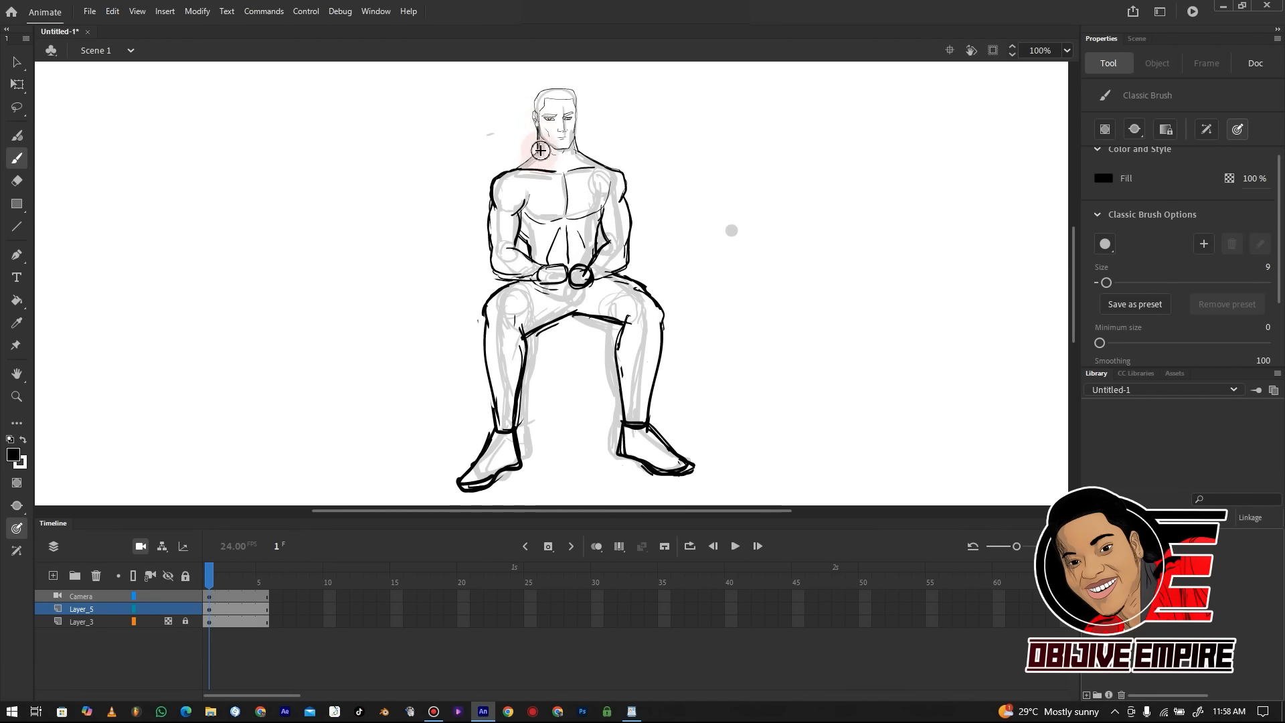
{"action": "left_click_drag", "start_coordinate": [609, 163], "coordinate": [626, 196]}
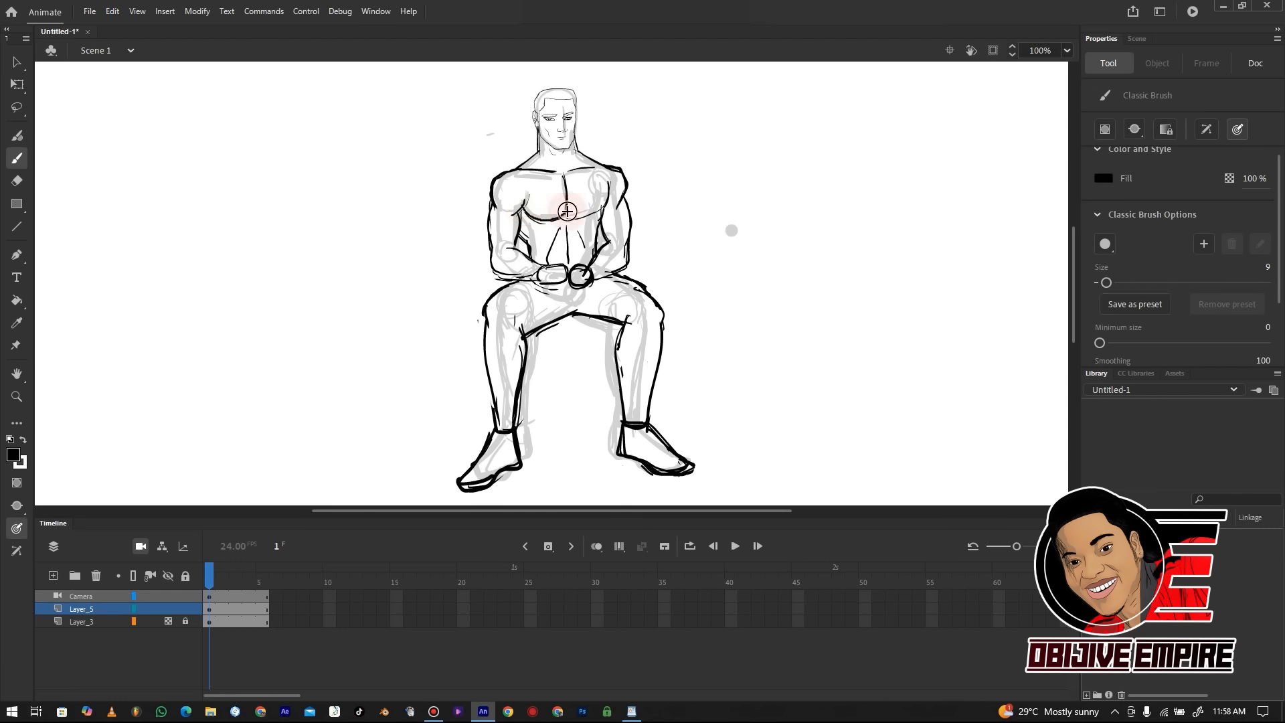
{"action": "left_click_drag", "start_coordinate": [565, 211], "coordinate": [605, 187]}
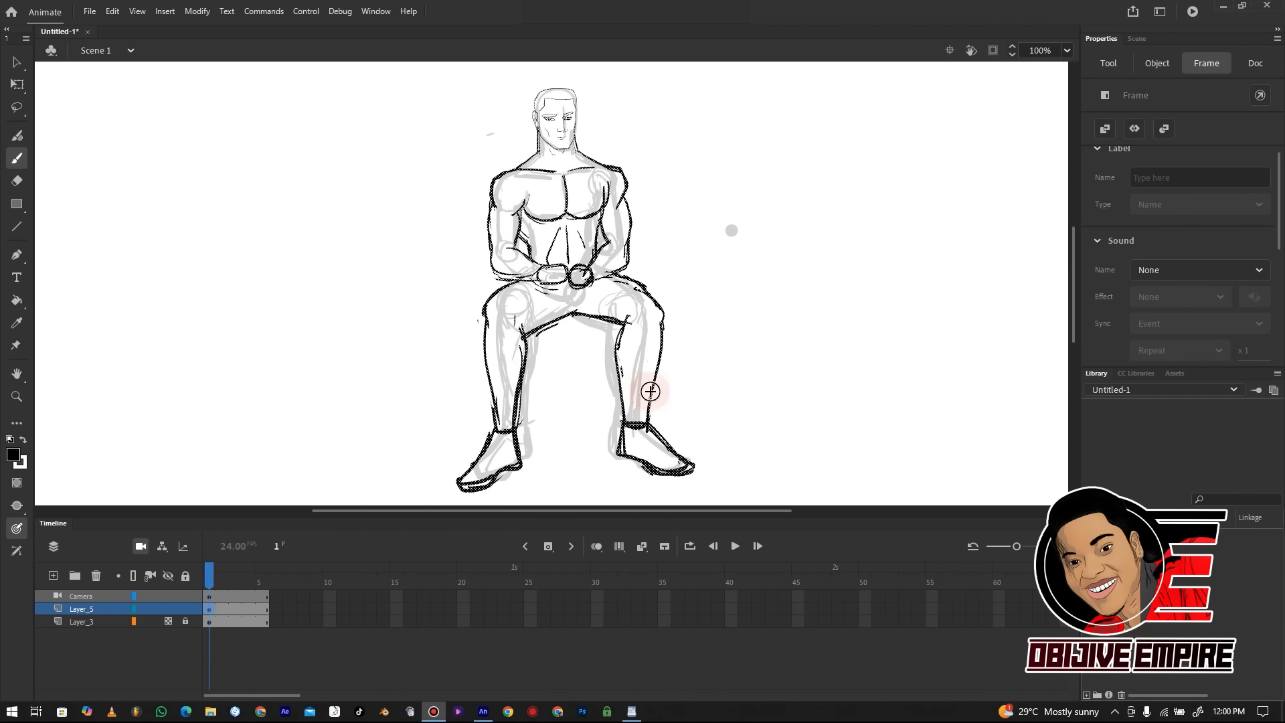
Deselect the line art and hide the sketch layer Layer_3
{"action": "key", "text": "ctrl+equal"}
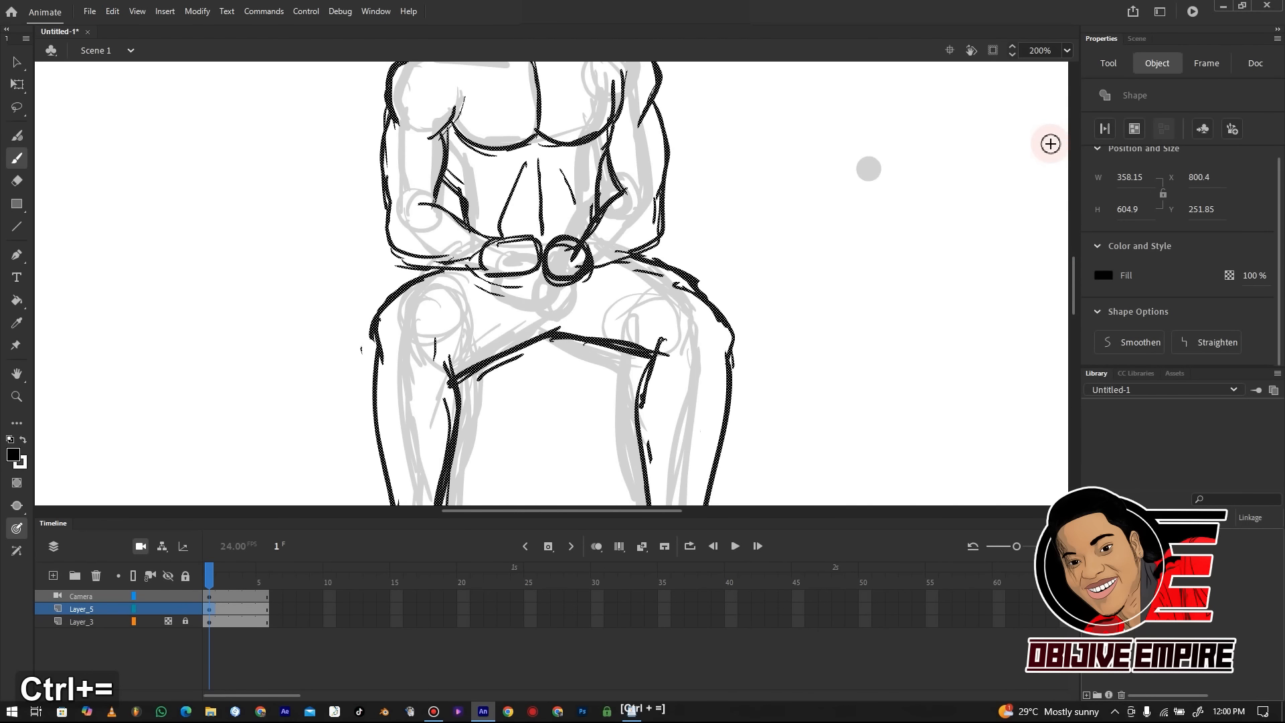
{"action": "scroll", "coordinate": [1067, 275], "scroll_direction": "up", "scroll_amount": 5}
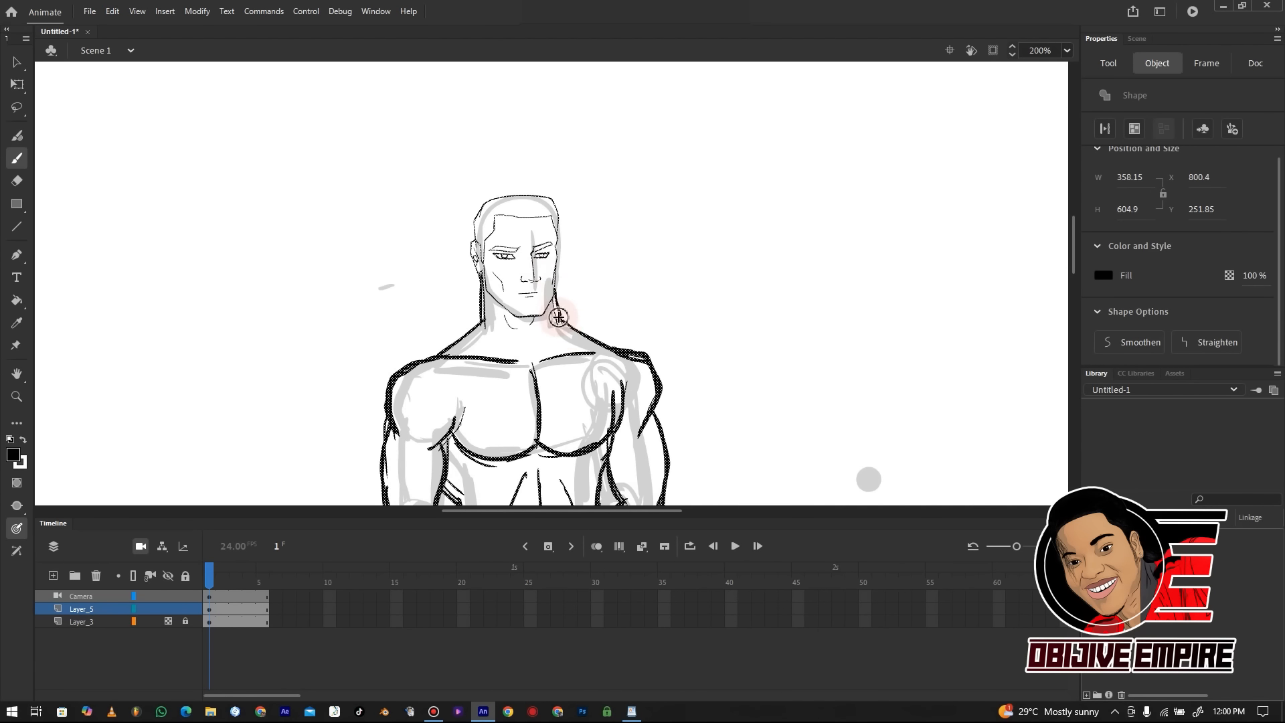
{"action": "key", "text": "ctrl+shift+a"}
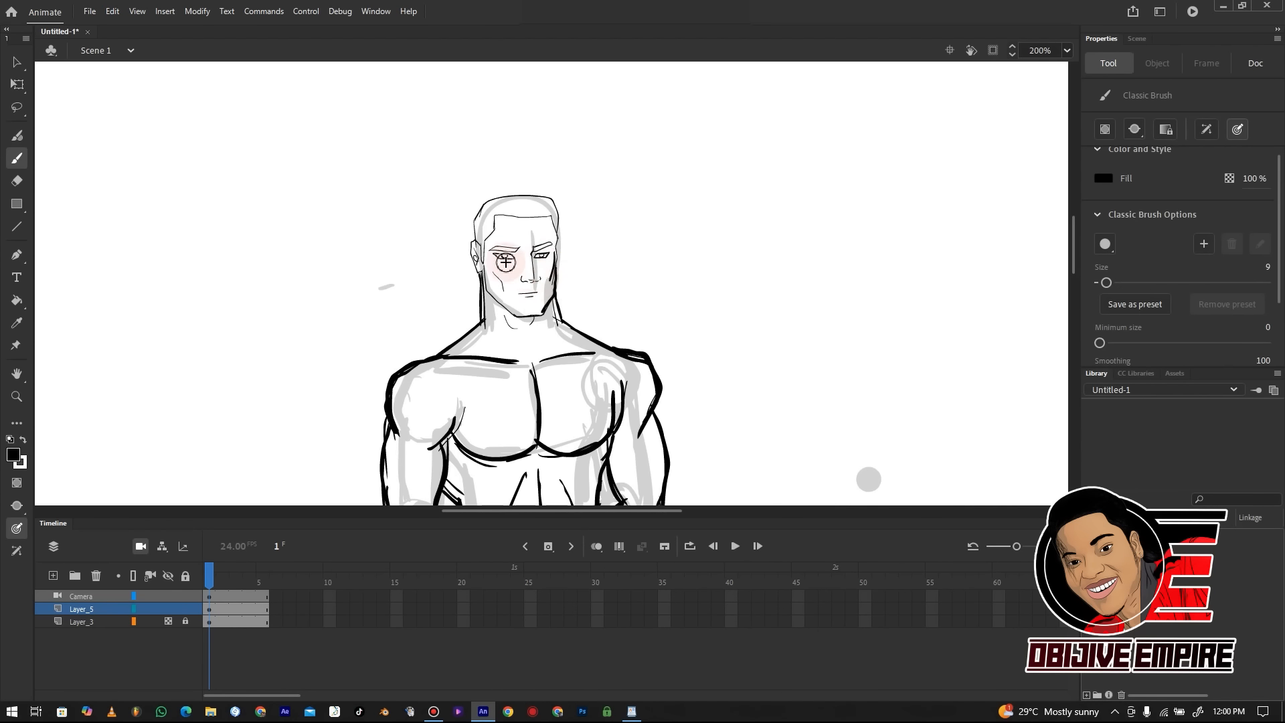
{"action": "key", "text": "ctrl+minus"}
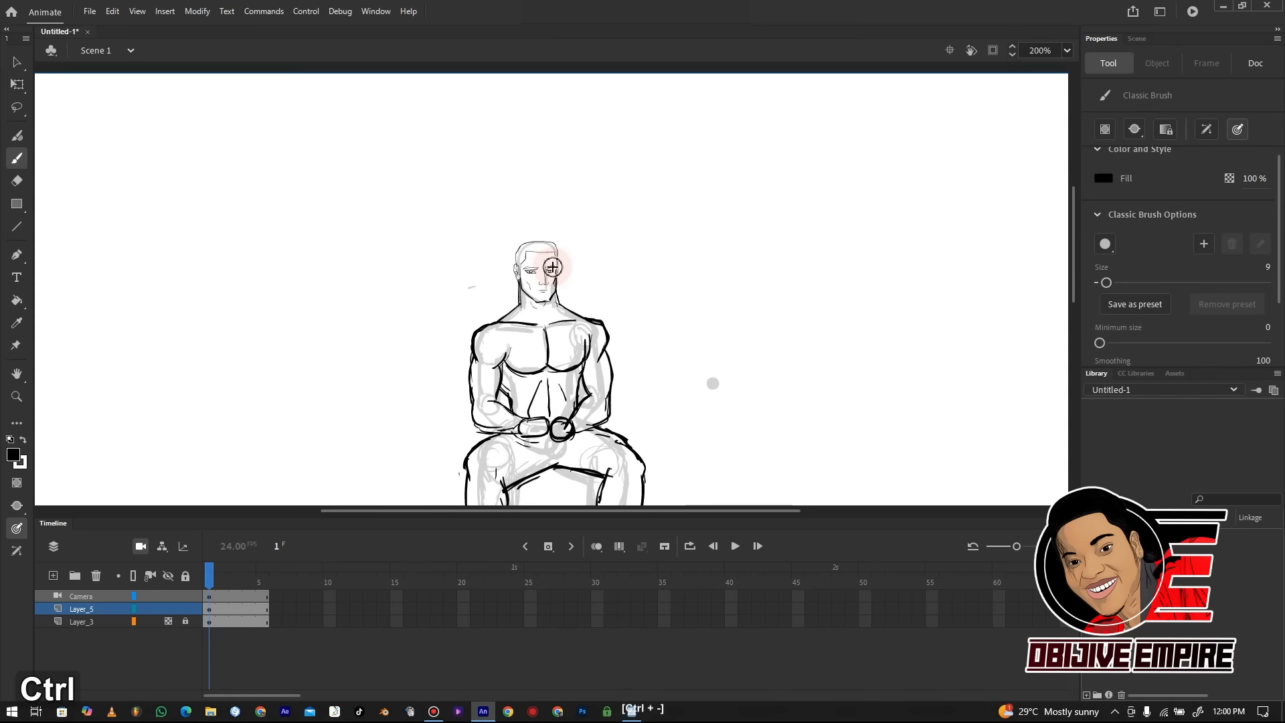
{"action": "scroll", "coordinate": [1067, 275], "scroll_direction": "down", "scroll_amount": 5}
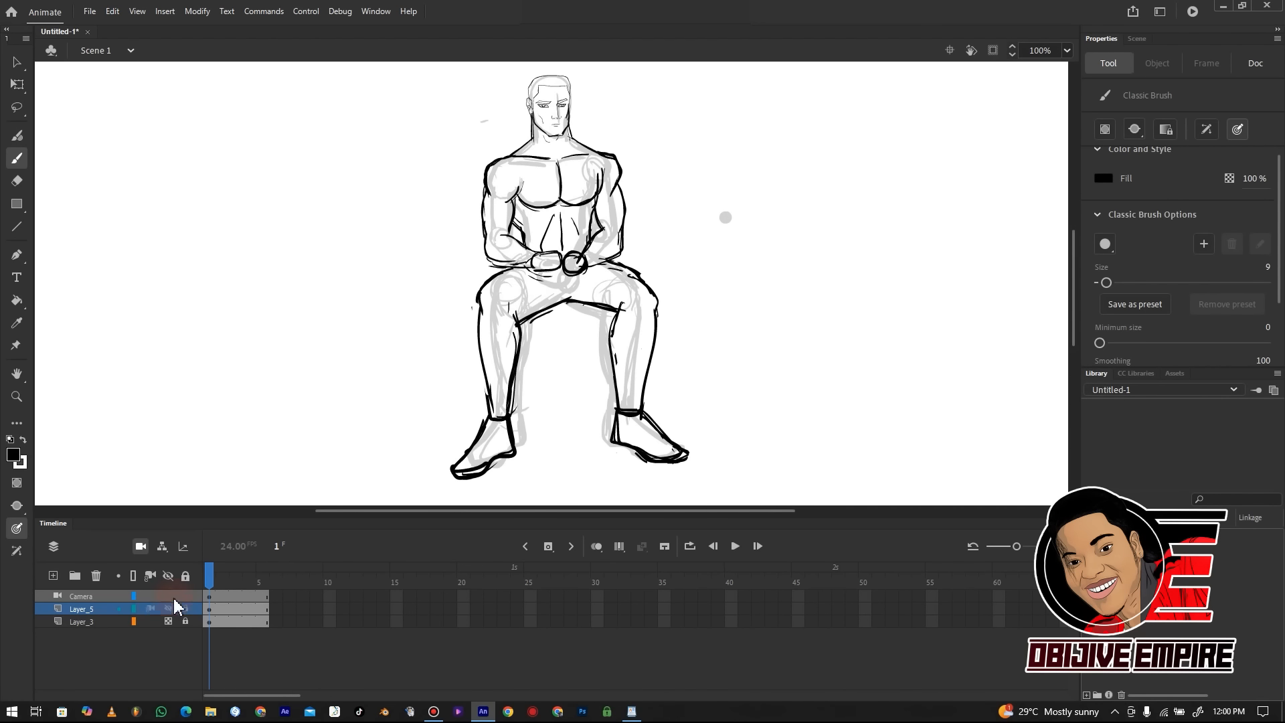
{"action": "left_click", "coordinate": [168, 621]}
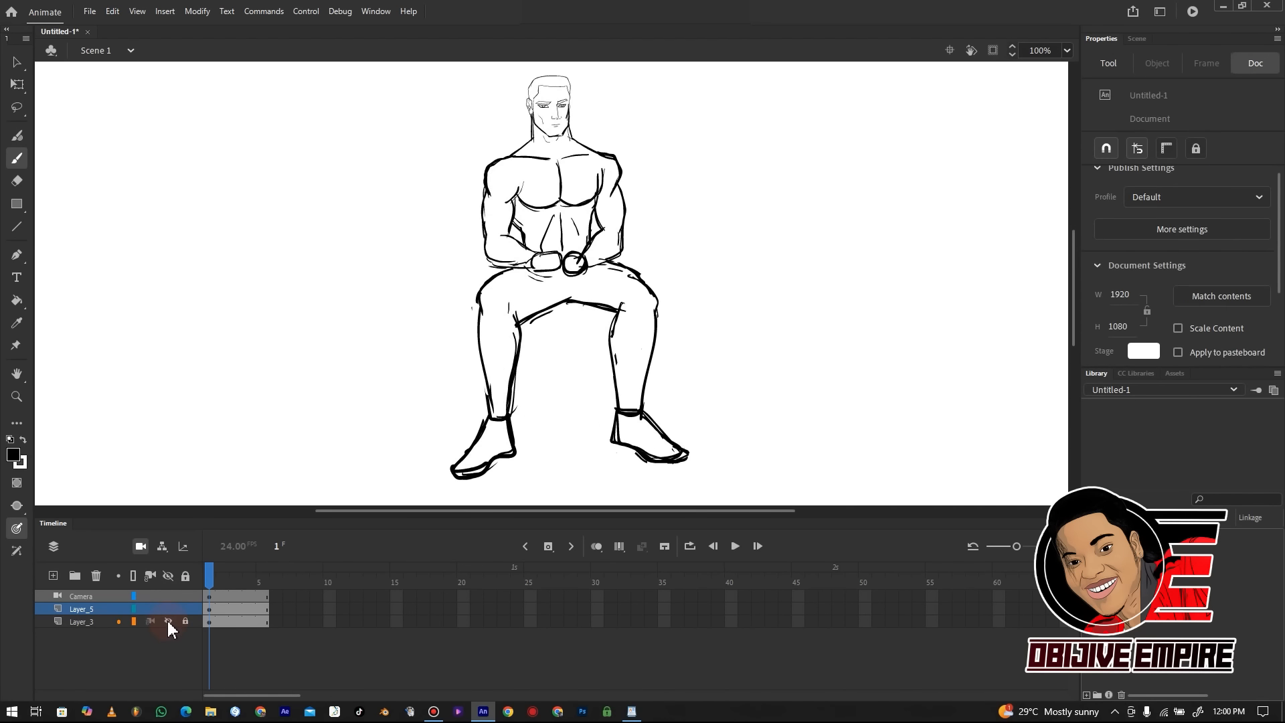
{"action": "key", "text": "ctrl+minus"}
{"action": "key", "text": "ctrl+equal"}
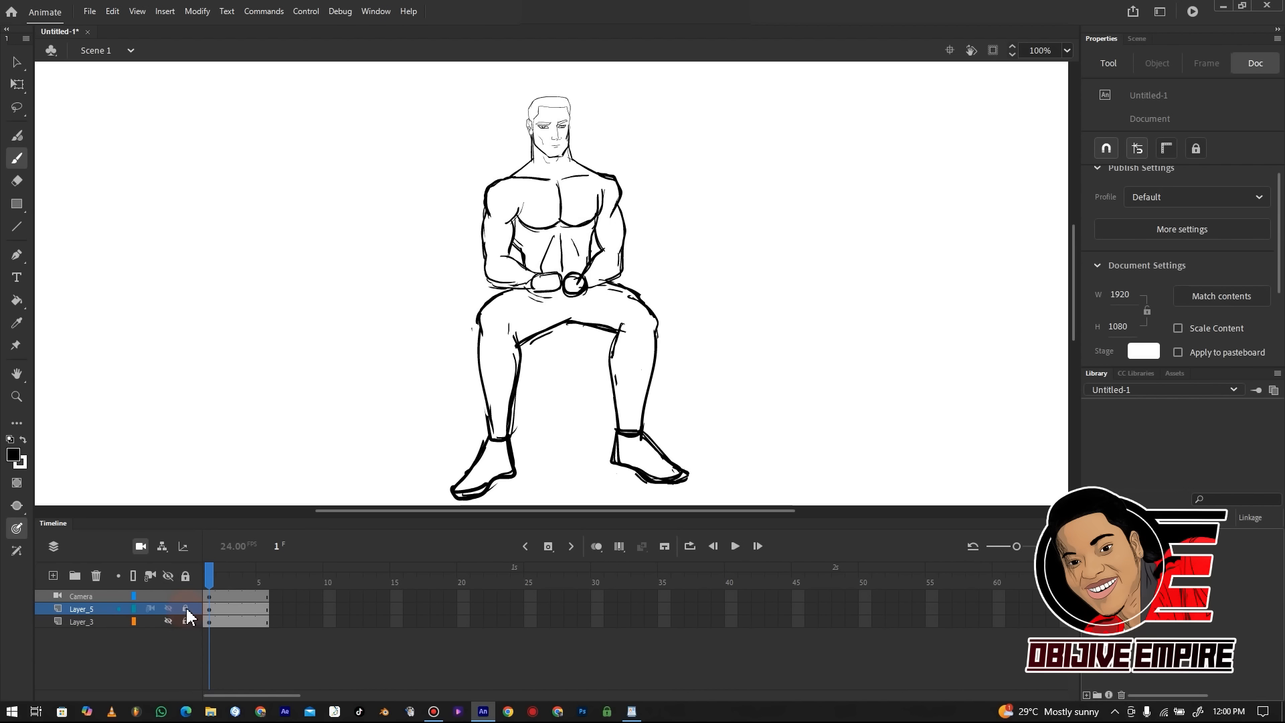
{"action": "left_click", "coordinate": [90, 622]}
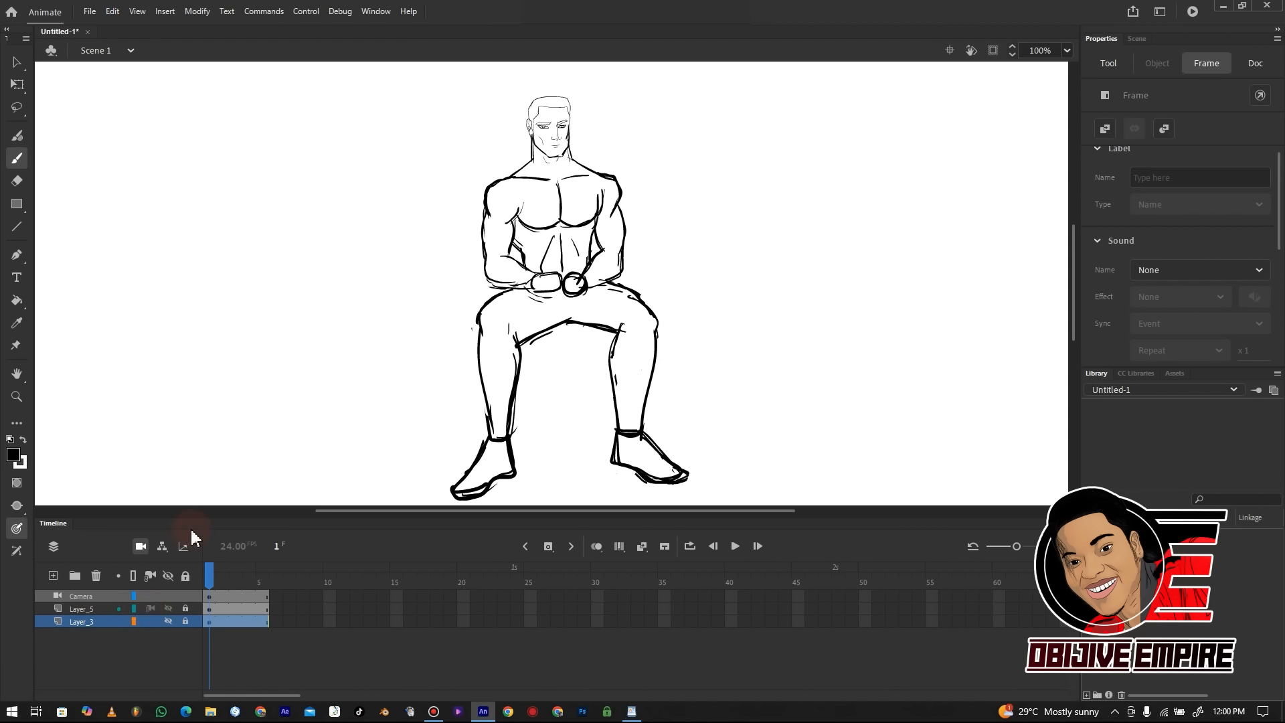
{"action": "left_click", "coordinate": [94, 609]}
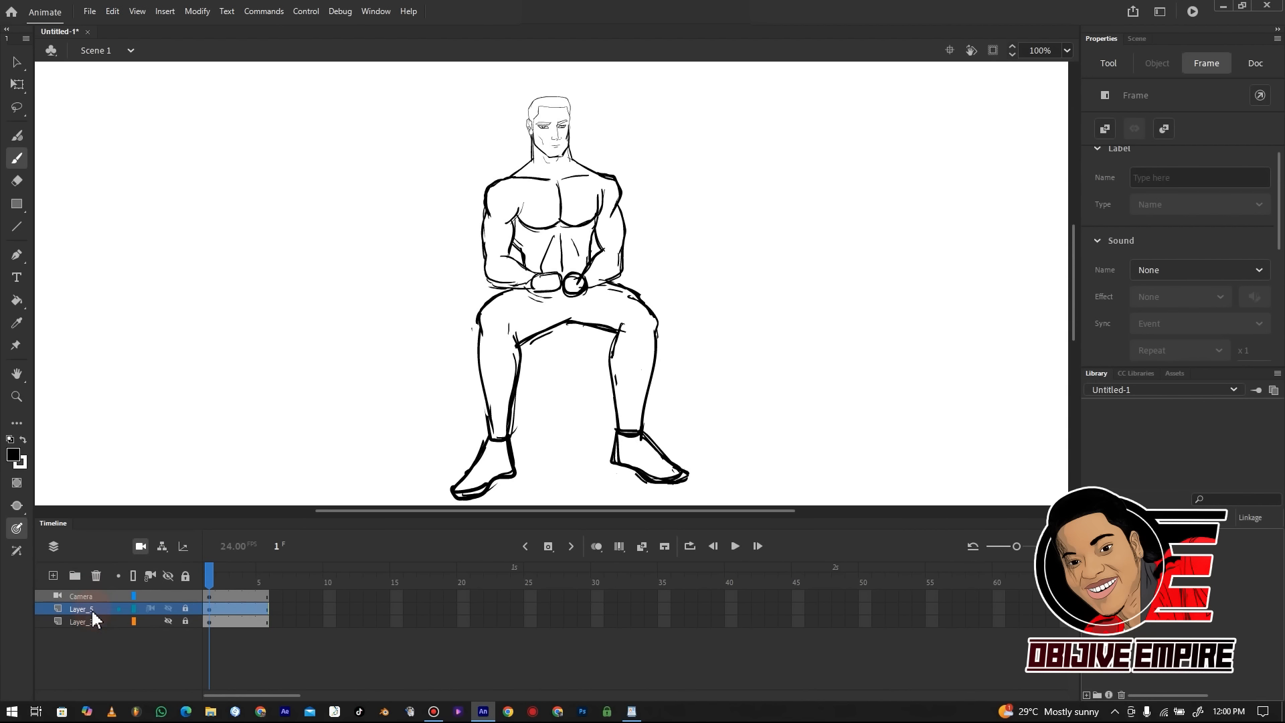
{"action": "left_click", "coordinate": [53, 575]}
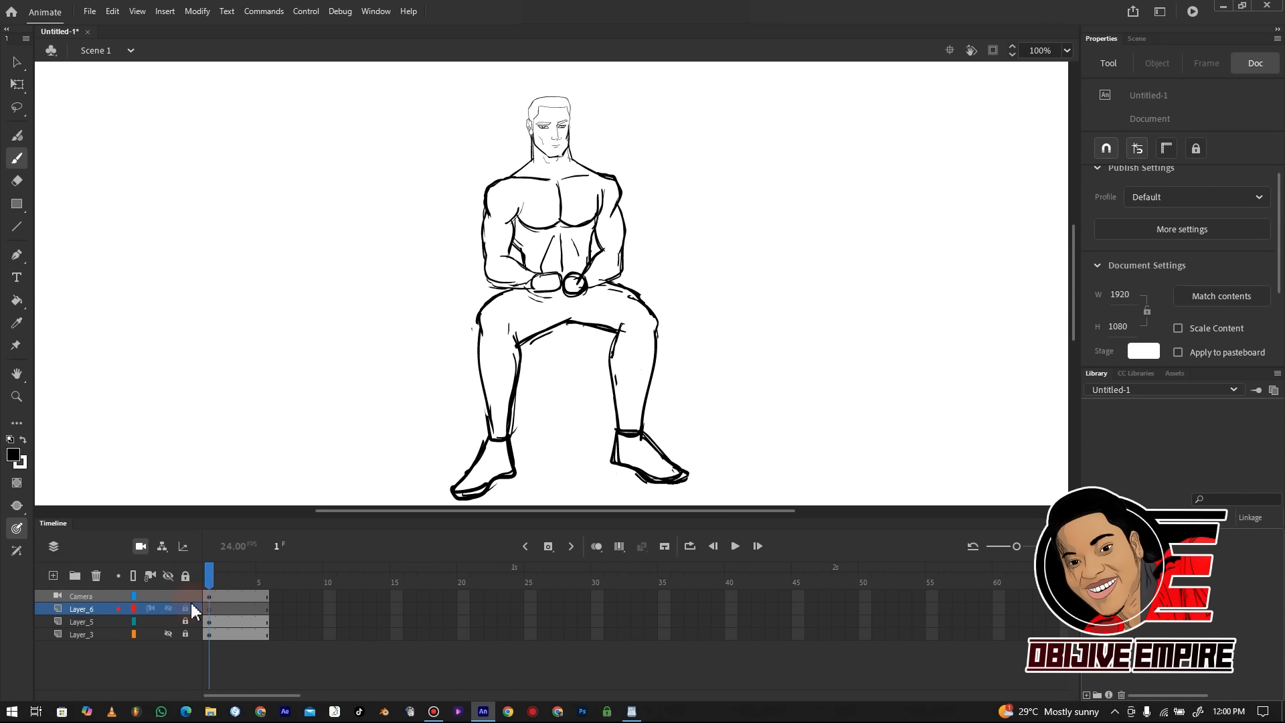
{"action": "mouse_move", "coordinate": [372, 340]}
{"action": "left_mouse_down"}
{"action": "mouse_move", "coordinate": [424, 302]}
{"action": "mouse_move", "coordinate": [589, 338]}
{"action": "mouse_move", "coordinate": [858, 270]}
{"action": "left_mouse_up"}
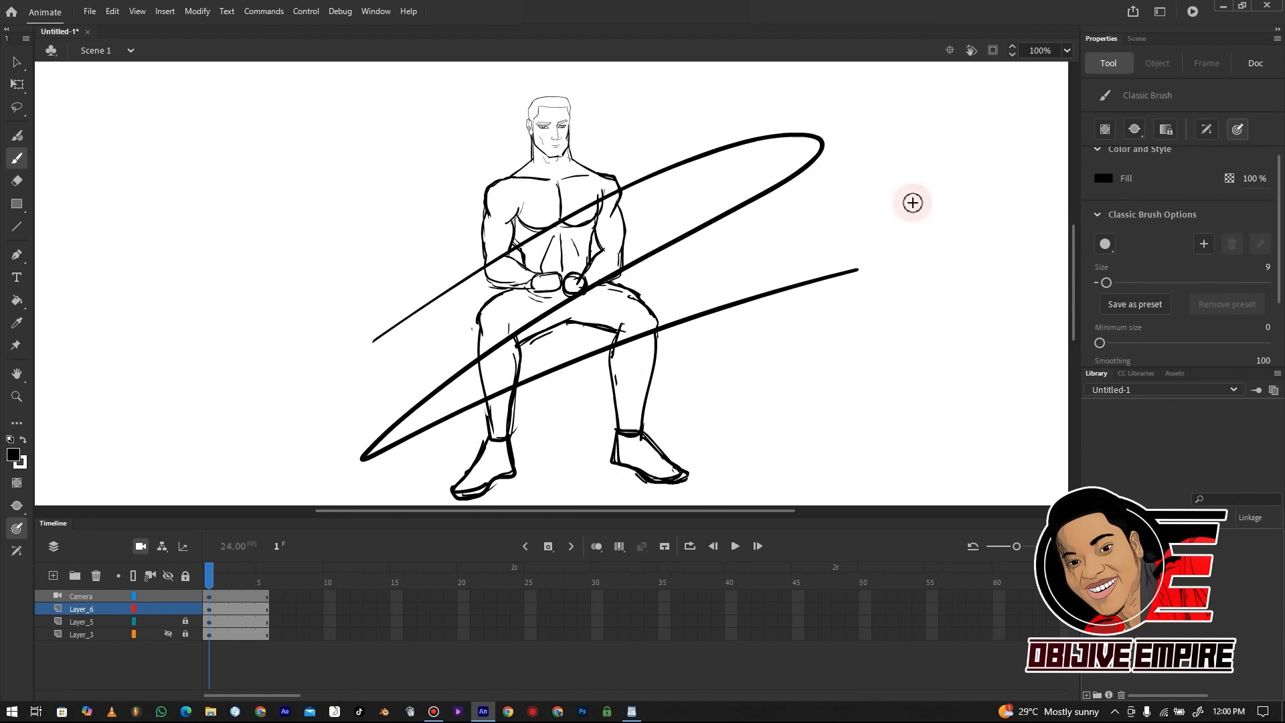
{"action": "key", "text": "ctrl+z"}
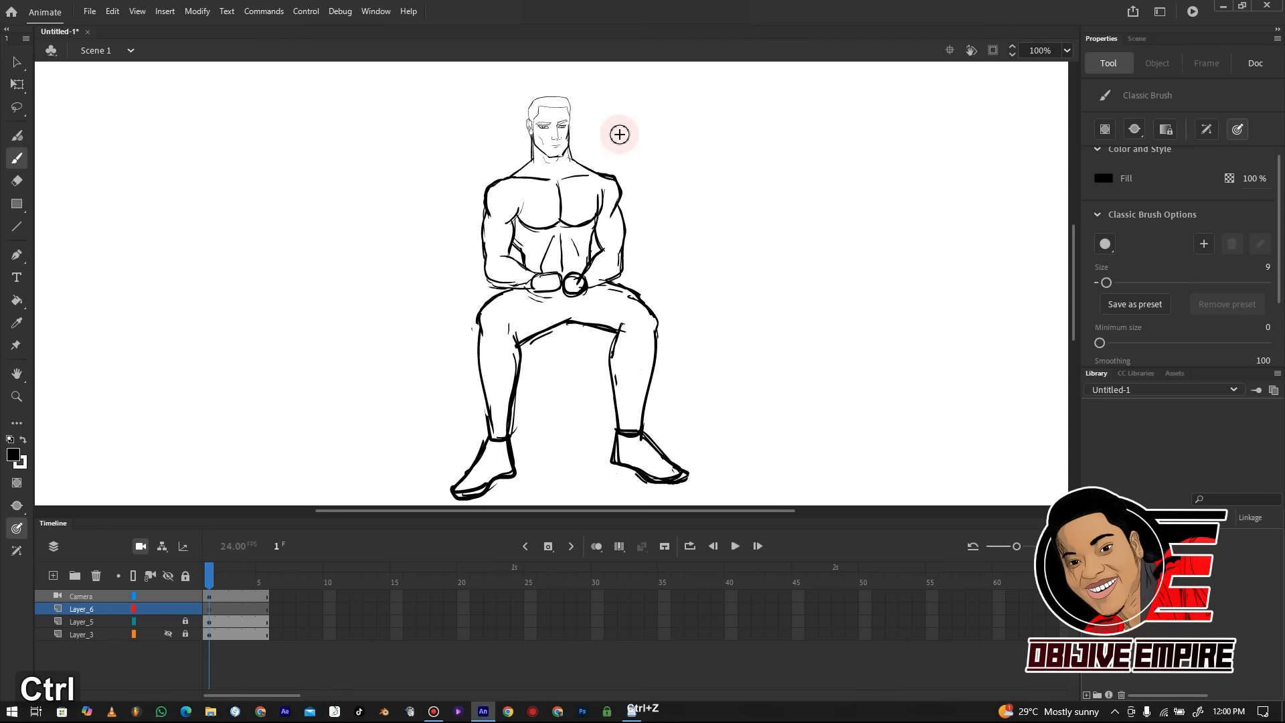
{"action": "key", "text": "ctrl+z"}
Add a new layer between Layer_5 and Layer_3, directly beneath the figure's line art, and select its first frame
{"action": "left_click", "coordinate": [93, 621]}
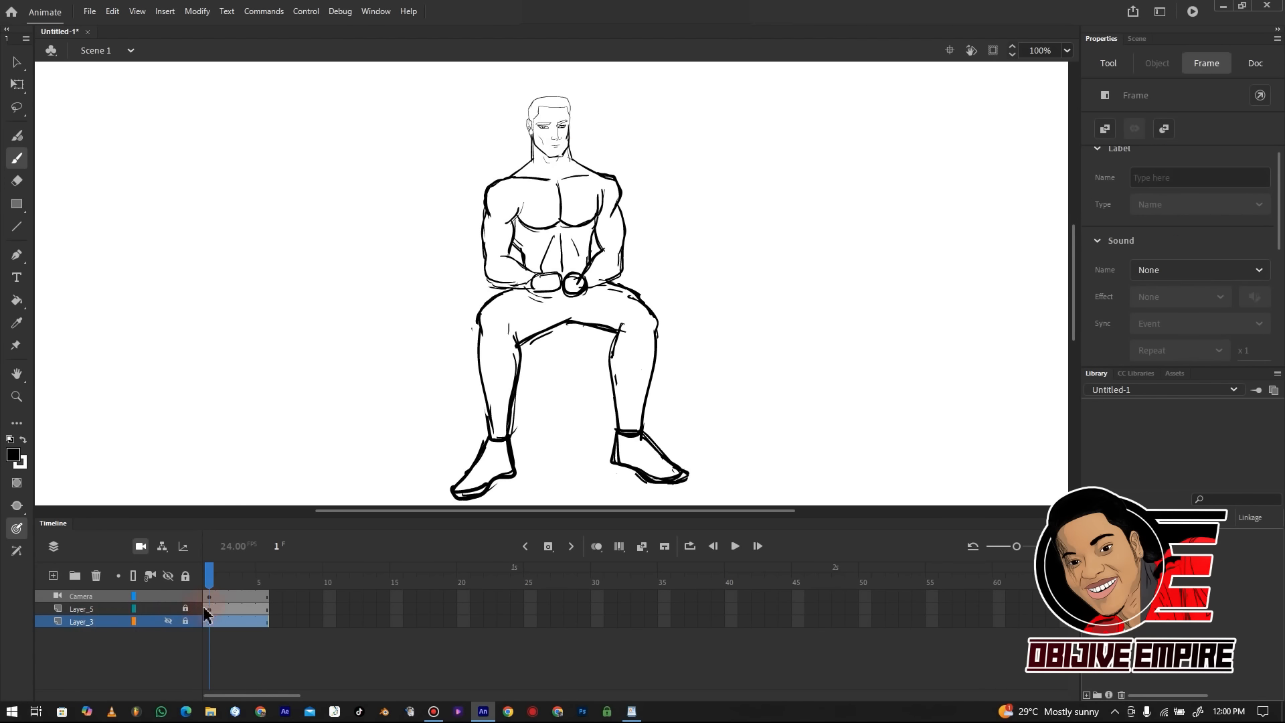
{"action": "left_click", "coordinate": [168, 606]}
{"action": "left_click", "coordinate": [168, 606]}
{"action": "left_click", "coordinate": [53, 575]}
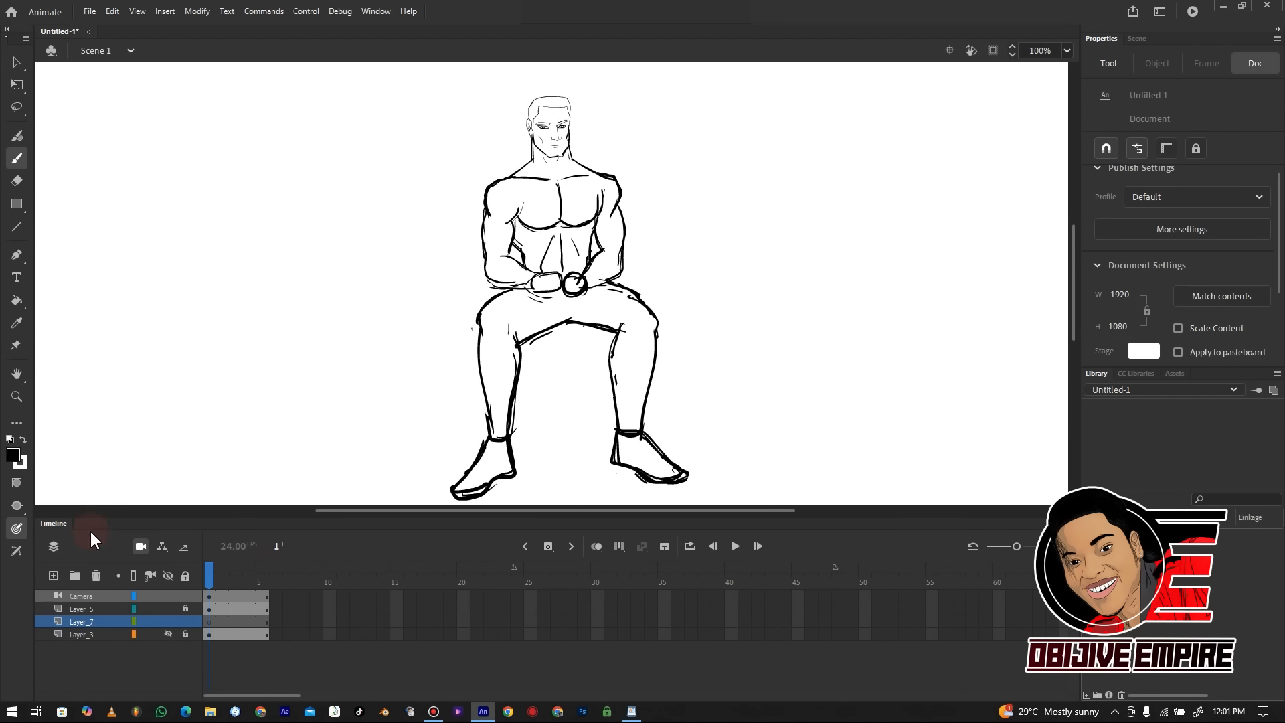
{"action": "mouse_move", "coordinate": [623, 108]}
{"action": "left_mouse_down"}
{"action": "mouse_move", "coordinate": [400, 275]}
{"action": "mouse_move", "coordinate": [412, 450]}
{"action": "mouse_move", "coordinate": [467, 476]}
{"action": "left_mouse_up"}
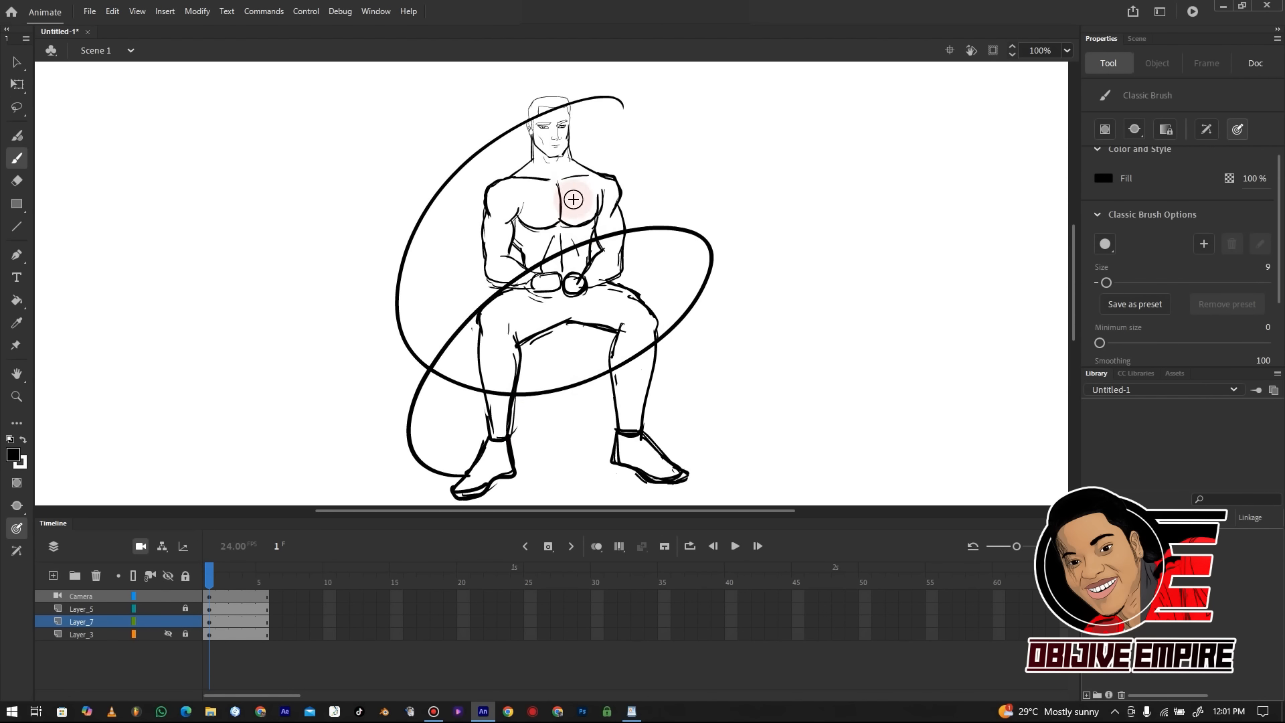
{"action": "key", "text": "ctrl+z"}
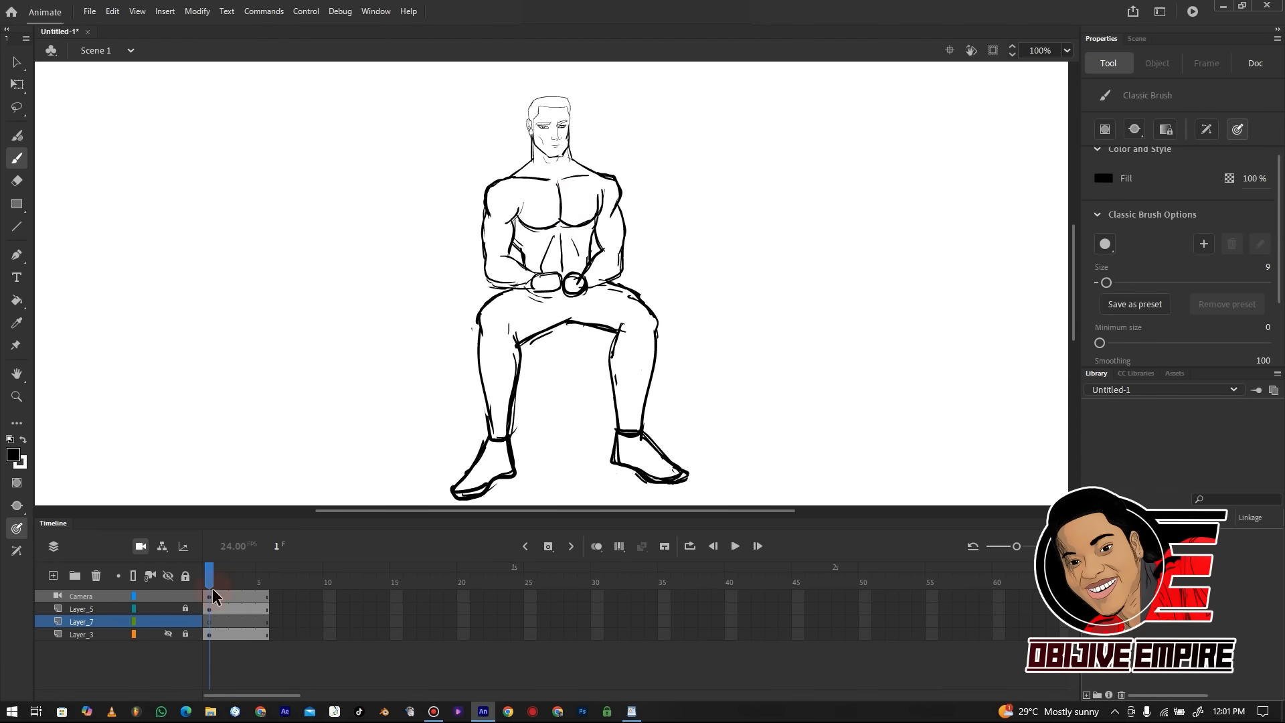
{"action": "left_click", "coordinate": [209, 622]}
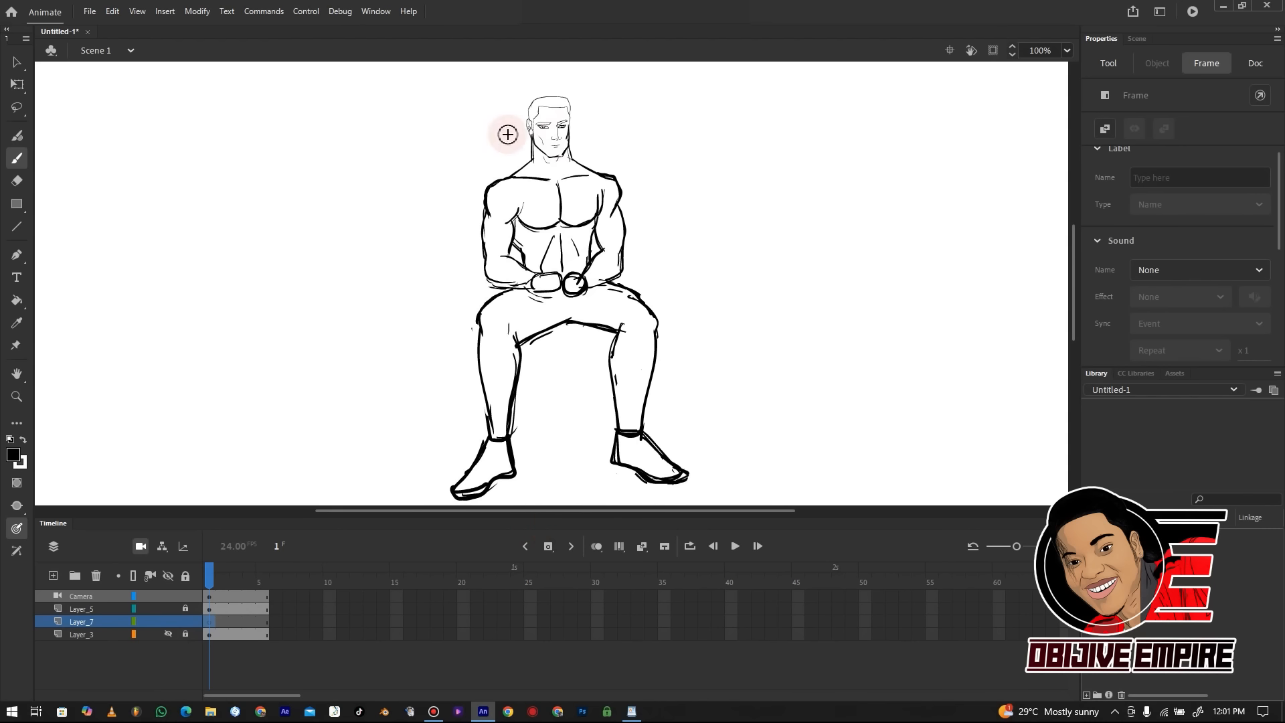
Sketch a tall rounded chair back around the seated figure with inner side lines and a curved lower band across the hips
{"action": "left_click_drag", "start_coordinate": [495, 150], "coordinate": [627, 145]}
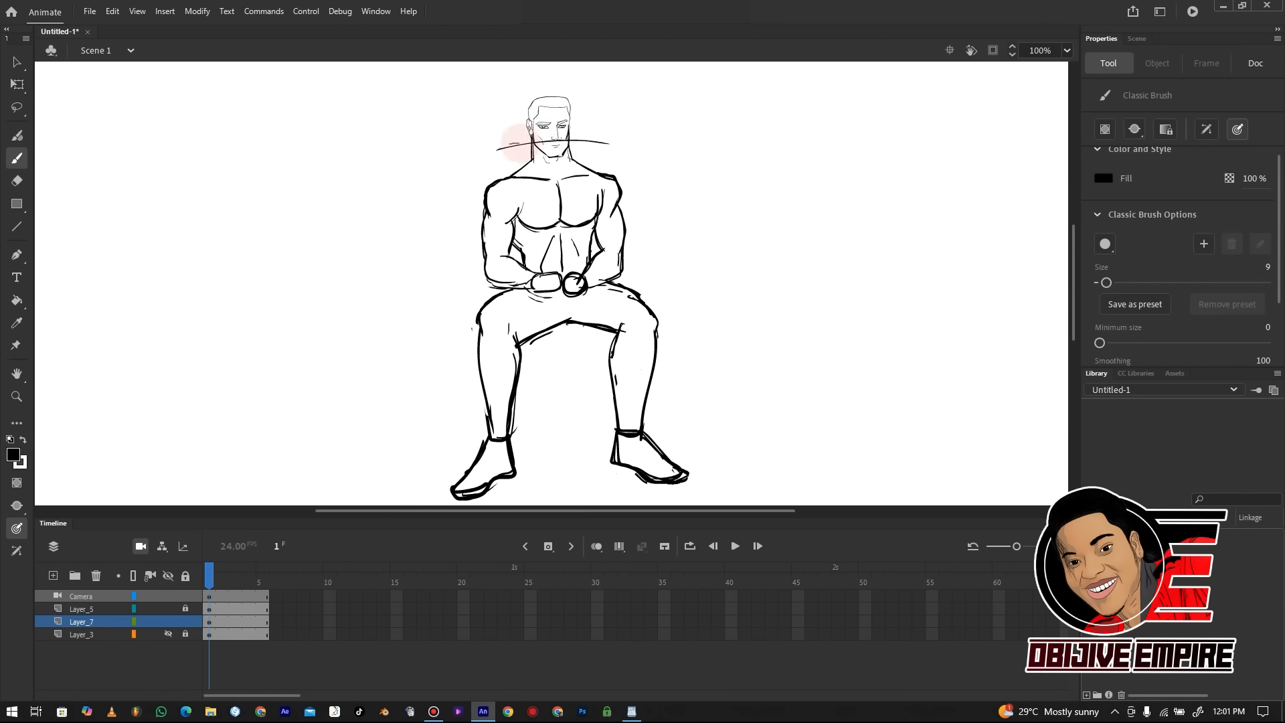
{"action": "left_click_drag", "start_coordinate": [519, 134], "coordinate": [488, 315]}
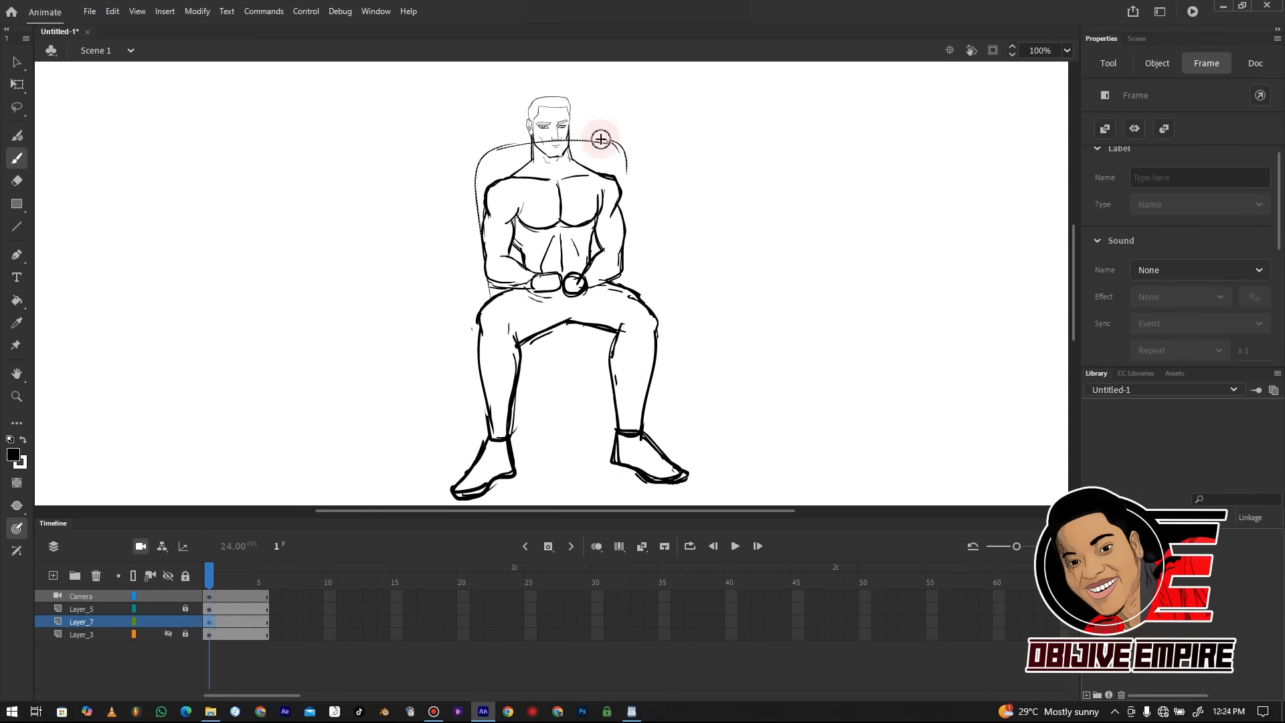
{"action": "key", "text": "b"}
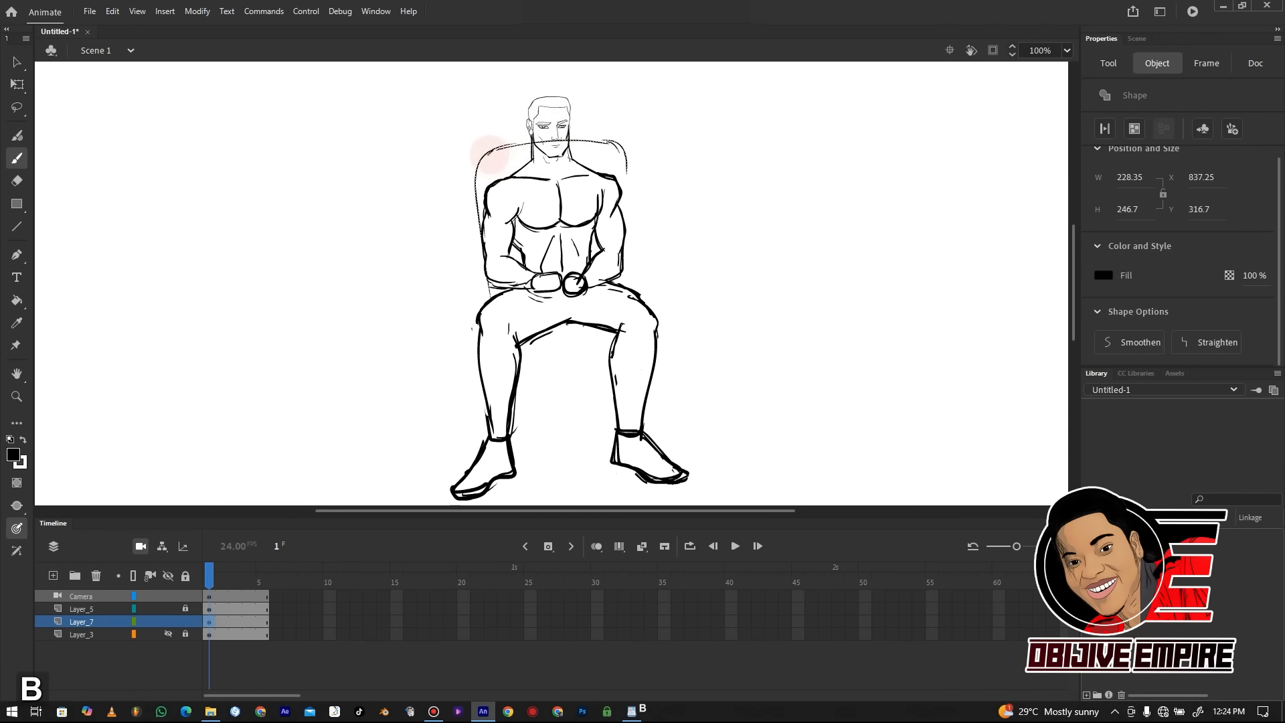
{"action": "mouse_move", "coordinate": [490, 155]}
{"action": "left_mouse_down"}
{"action": "mouse_move", "coordinate": [625, 148]}
{"action": "mouse_move", "coordinate": [618, 284]}
{"action": "left_mouse_up"}
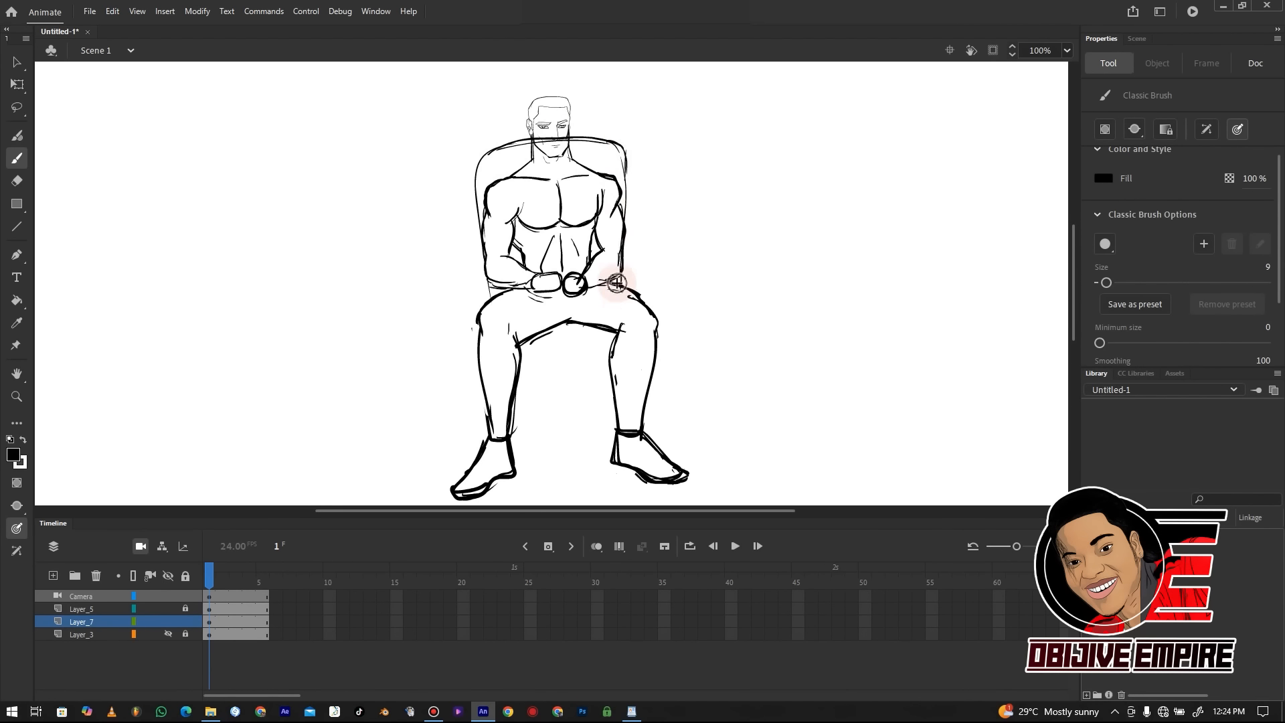
{"action": "left_click_drag", "start_coordinate": [497, 158], "coordinate": [518, 235]}
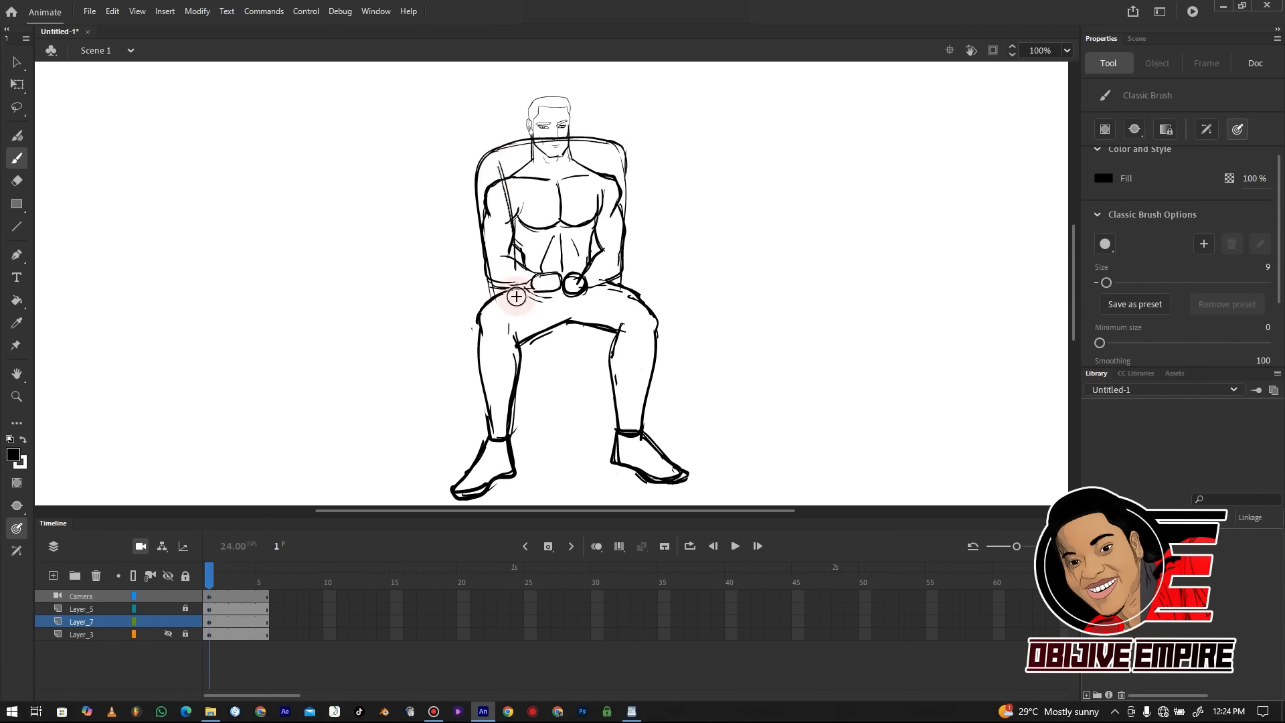
{"action": "mouse_move", "coordinate": [612, 154]}
{"action": "left_mouse_down"}
{"action": "mouse_move", "coordinate": [614, 281]}
{"action": "mouse_move", "coordinate": [630, 292]}
{"action": "left_mouse_up"}
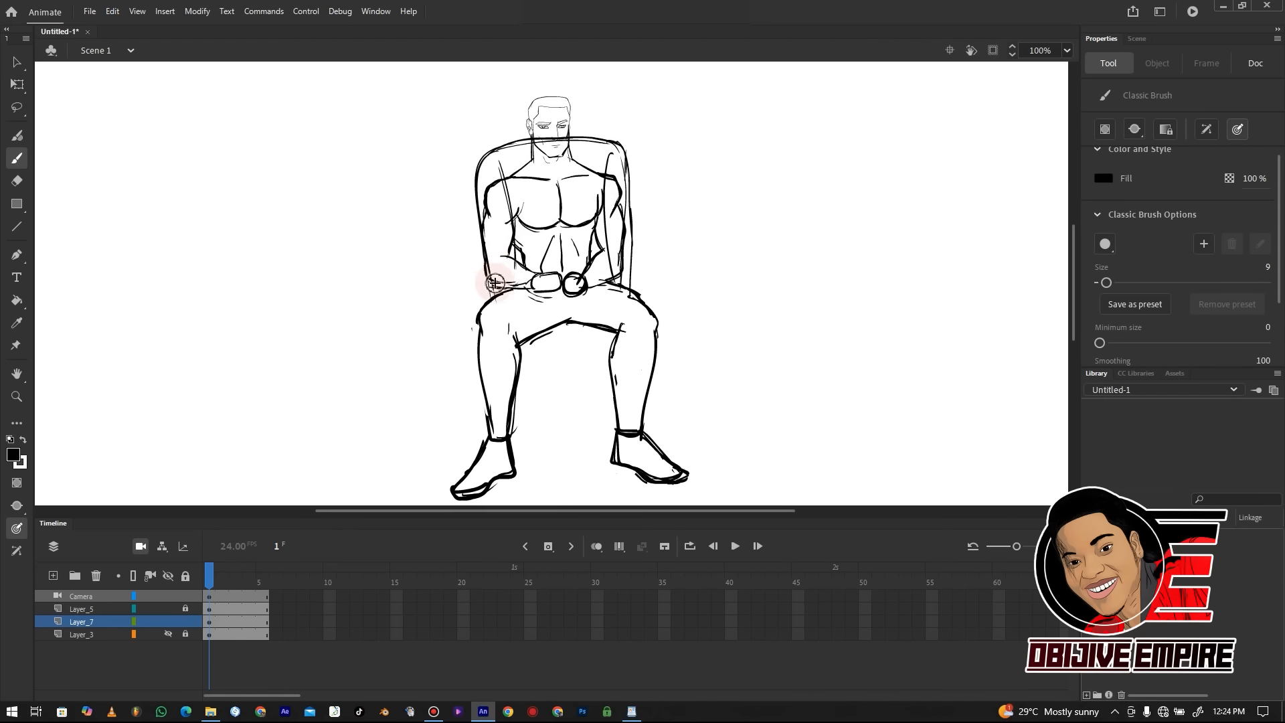
{"action": "mouse_move", "coordinate": [495, 287]}
{"action": "left_mouse_down"}
{"action": "mouse_move", "coordinate": [591, 304]}
{"action": "mouse_move", "coordinate": [556, 306]}
{"action": "mouse_move", "coordinate": [624, 297]}
{"action": "left_mouse_up"}
{"action": "mouse_move", "coordinate": [505, 313]}
{"action": "left_mouse_down"}
{"action": "mouse_move", "coordinate": [504, 331]}
{"action": "mouse_move", "coordinate": [631, 299]}
{"action": "mouse_move", "coordinate": [639, 262]}
{"action": "mouse_move", "coordinate": [607, 326]}
{"action": "mouse_move", "coordinate": [500, 309]}
{"action": "left_mouse_up"}
Select the whole chair sketch with the Lasso and move it up so the backrest reaches the top of the head
{"action": "key", "text": "l"}
{"action": "mouse_move", "coordinate": [681, 211]}
{"action": "left_mouse_down"}
{"action": "mouse_move", "coordinate": [392, 293]}
{"action": "mouse_move", "coordinate": [648, 158]}
{"action": "left_mouse_up"}
{"action": "mouse_move", "coordinate": [645, 287]}
{"action": "left_mouse_down"}
{"action": "mouse_move", "coordinate": [636, 278]}
{"action": "mouse_move", "coordinate": [757, 224]}
{"action": "mouse_move", "coordinate": [848, 239]}
{"action": "left_mouse_up"}
{"action": "key", "text": "ctrl+z"}
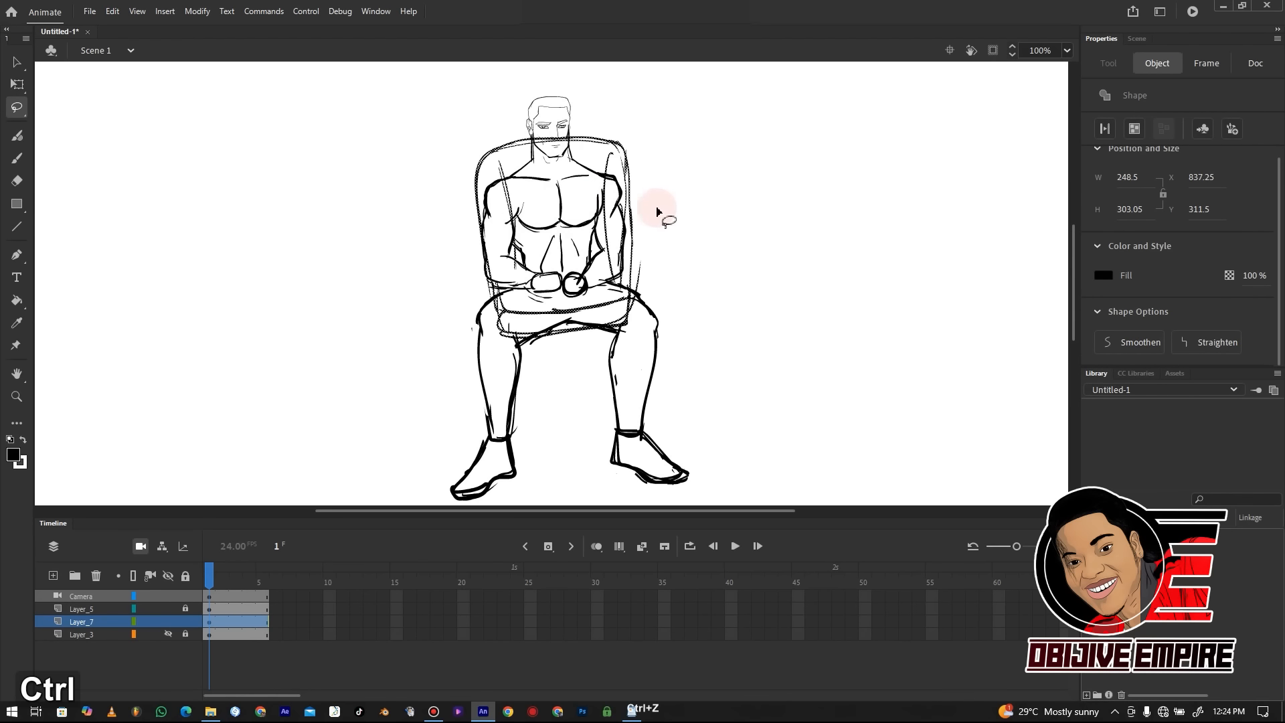
{"action": "key", "text": "q"}
{"action": "left_click_drag", "start_coordinate": [648, 123], "coordinate": [654, 130]}
{"action": "left_click_drag", "start_coordinate": [614, 298], "coordinate": [614, 280]}
Sketch the seat cushion below the backrest, flaring out to both knees with a curved front lower edge
{"action": "key", "text": "b"}
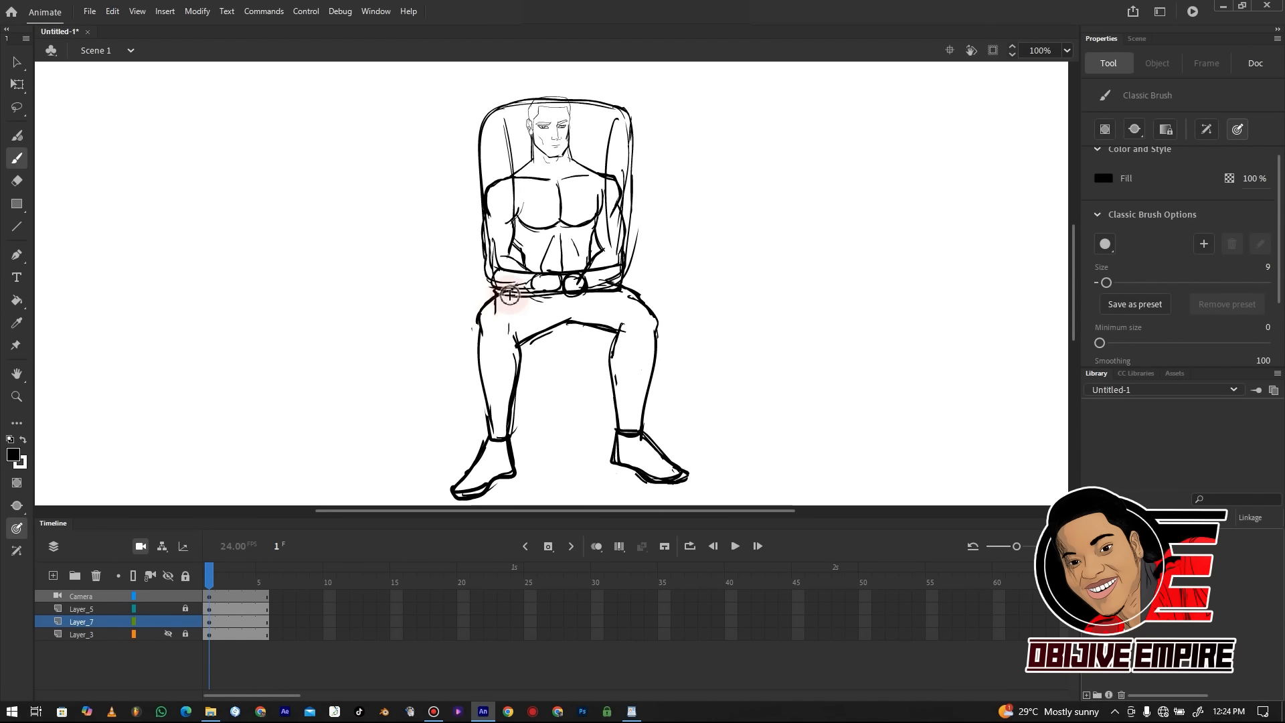
{"action": "left_click_drag", "start_coordinate": [479, 316], "coordinate": [654, 312]}
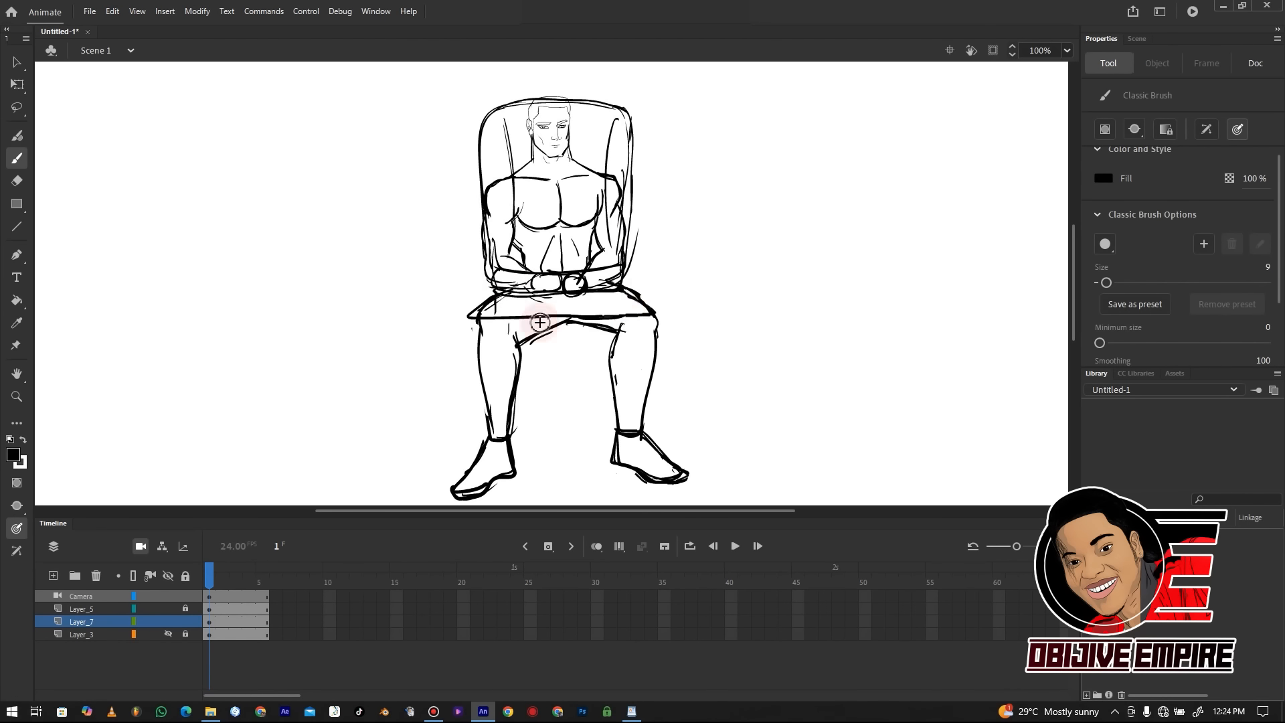
{"action": "key", "text": "e"}
{"action": "key", "text": "b"}
{"action": "left_click_drag", "start_coordinate": [482, 336], "coordinate": [643, 329]}
Sketch the chair's front with vertical side posts, a crossbar below the cushion and a base line at ankle height
{"action": "mouse_move", "coordinate": [488, 424]}
{"action": "left_mouse_down"}
{"action": "mouse_move", "coordinate": [483, 328]}
{"action": "mouse_move", "coordinate": [506, 398]}
{"action": "left_mouse_up"}
{"action": "mouse_move", "coordinate": [506, 347]}
{"action": "left_mouse_down"}
{"action": "mouse_move", "coordinate": [518, 438]}
{"action": "mouse_move", "coordinate": [612, 356]}
{"action": "left_mouse_up"}
{"action": "left_click_drag", "start_coordinate": [659, 301], "coordinate": [650, 432]}
{"action": "left_click_drag", "start_coordinate": [620, 351], "coordinate": [633, 430]}
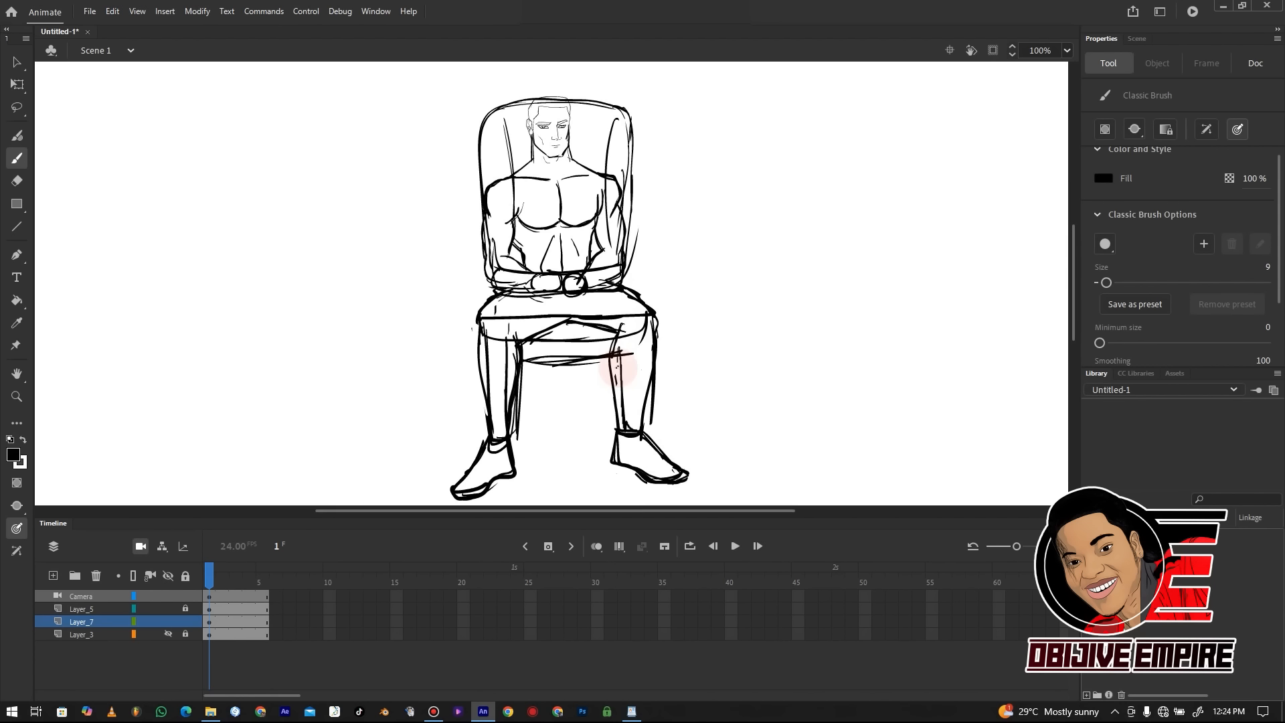
{"action": "mouse_move", "coordinate": [491, 350]}
{"action": "left_mouse_down"}
{"action": "mouse_move", "coordinate": [485, 442]}
{"action": "mouse_move", "coordinate": [639, 433]}
{"action": "left_mouse_up"}
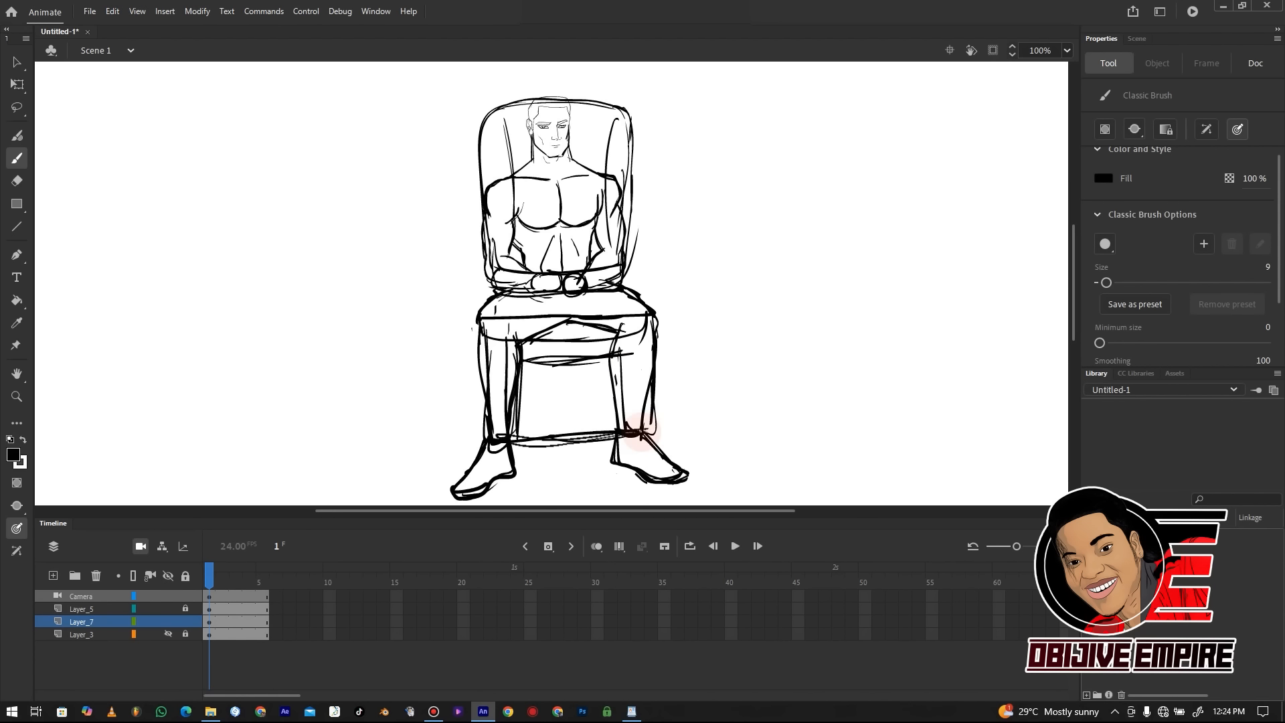
Hide the figure's layer, Layer_5, and sketch two rolled armrests with round fronts and side panels running down to the base
{"action": "mouse_move", "coordinate": [468, 252]}
{"action": "left_mouse_down"}
{"action": "mouse_move", "coordinate": [490, 245]}
{"action": "mouse_move", "coordinate": [472, 317]}
{"action": "mouse_move", "coordinate": [472, 420]}
{"action": "mouse_move", "coordinate": [488, 439]}
{"action": "left_mouse_up"}
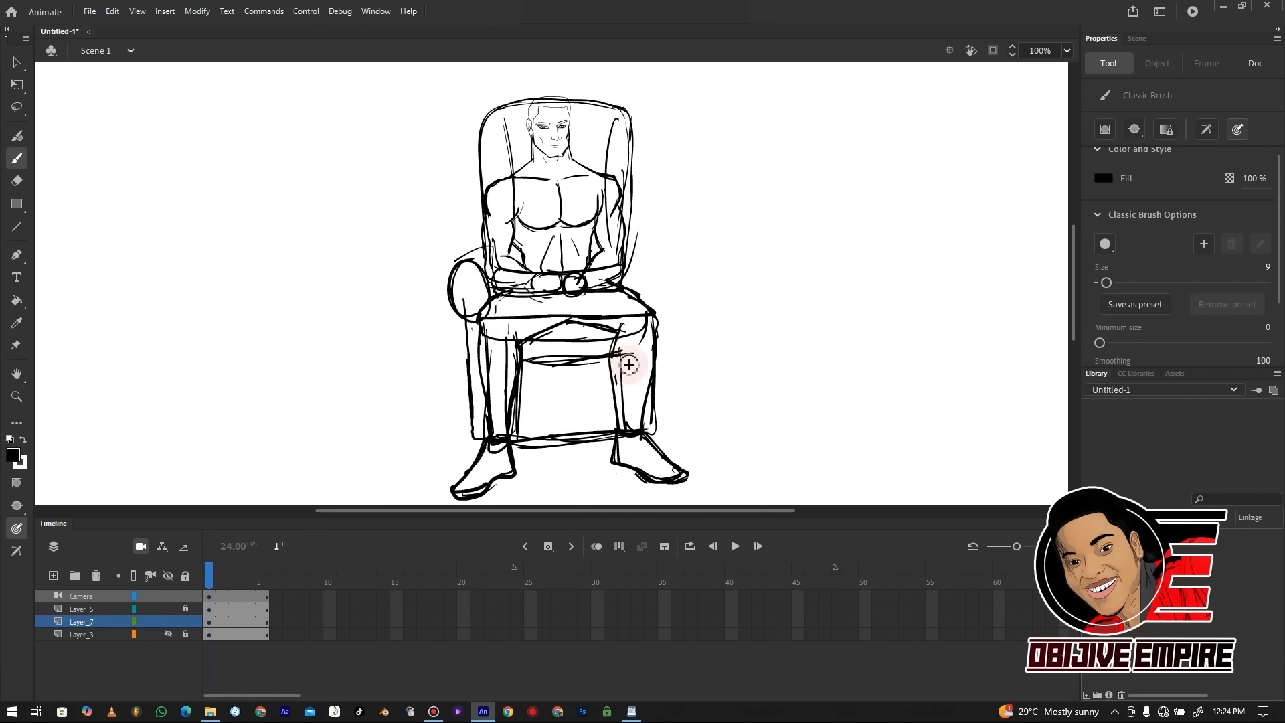
{"action": "left_click", "coordinate": [168, 607]}
{"action": "mouse_move", "coordinate": [627, 251]}
{"action": "left_mouse_down"}
{"action": "mouse_move", "coordinate": [677, 289]}
{"action": "mouse_move", "coordinate": [672, 271]}
{"action": "mouse_move", "coordinate": [659, 310]}
{"action": "left_mouse_up"}
{"action": "left_click_drag", "start_coordinate": [671, 302], "coordinate": [667, 409]}
{"action": "left_click_drag", "start_coordinate": [467, 315], "coordinate": [473, 402]}
{"action": "mouse_move", "coordinate": [487, 258]}
{"action": "left_mouse_down"}
{"action": "mouse_move", "coordinate": [515, 271]}
{"action": "mouse_move", "coordinate": [471, 264]}
{"action": "mouse_move", "coordinate": [473, 319]}
{"action": "mouse_move", "coordinate": [498, 250]}
{"action": "mouse_move", "coordinate": [460, 268]}
{"action": "left_mouse_up"}
{"action": "left_click_drag", "start_coordinate": [502, 253], "coordinate": [507, 308]}
{"action": "mouse_move", "coordinate": [621, 292]}
{"action": "left_mouse_down"}
{"action": "mouse_move", "coordinate": [622, 252]}
{"action": "mouse_move", "coordinate": [682, 287]}
{"action": "mouse_move", "coordinate": [665, 287]}
{"action": "mouse_move", "coordinate": [629, 236]}
{"action": "mouse_move", "coordinate": [690, 312]}
{"action": "mouse_move", "coordinate": [665, 414]}
{"action": "left_mouse_up"}
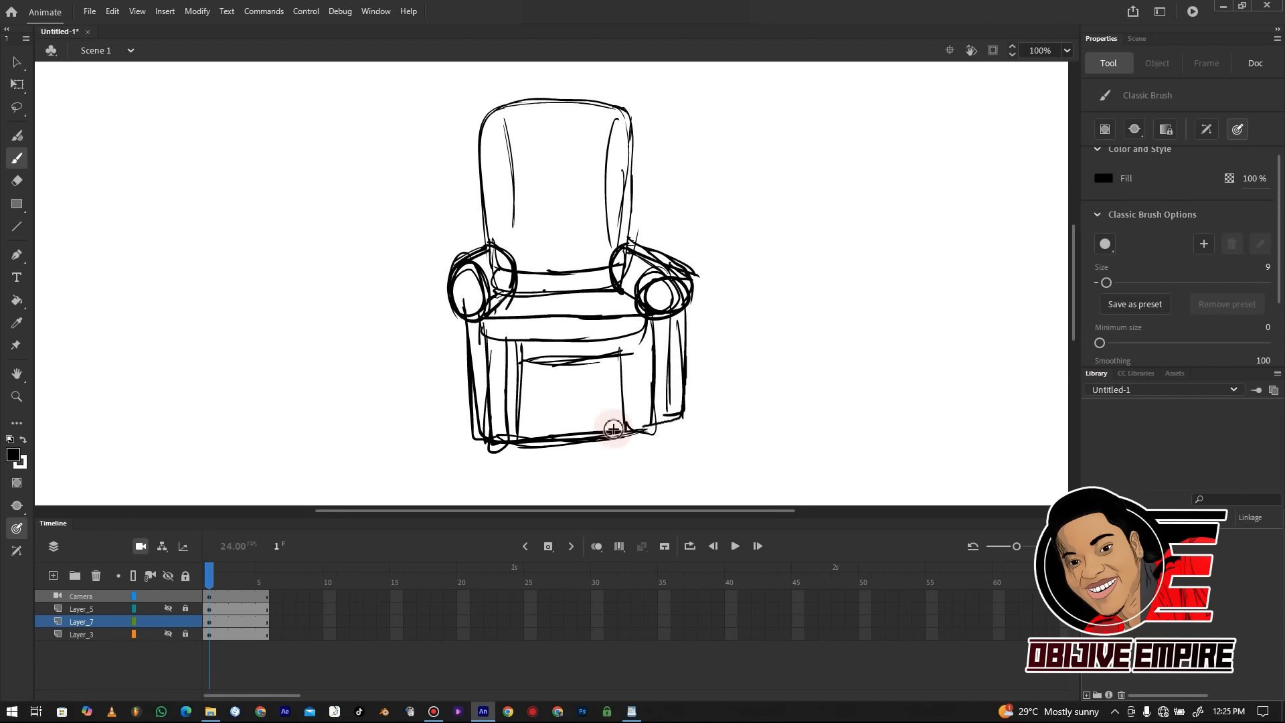
Erase the inner lines on the chair's front, then paint a wider left side panel and a horizontal seam below the cushion
{"action": "key", "text": "e"}
{"action": "left_click_drag", "start_coordinate": [524, 356], "coordinate": [508, 356]}
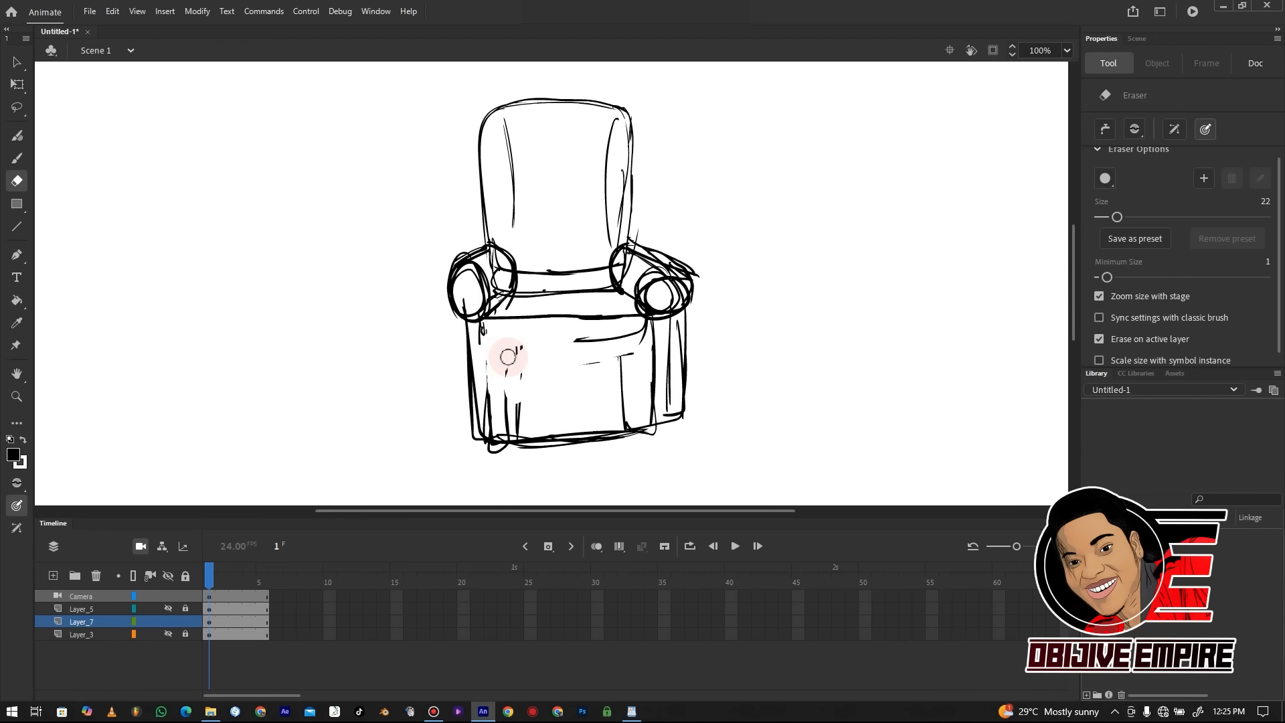
{"action": "left_click_drag", "start_coordinate": [507, 356], "coordinate": [621, 325]}
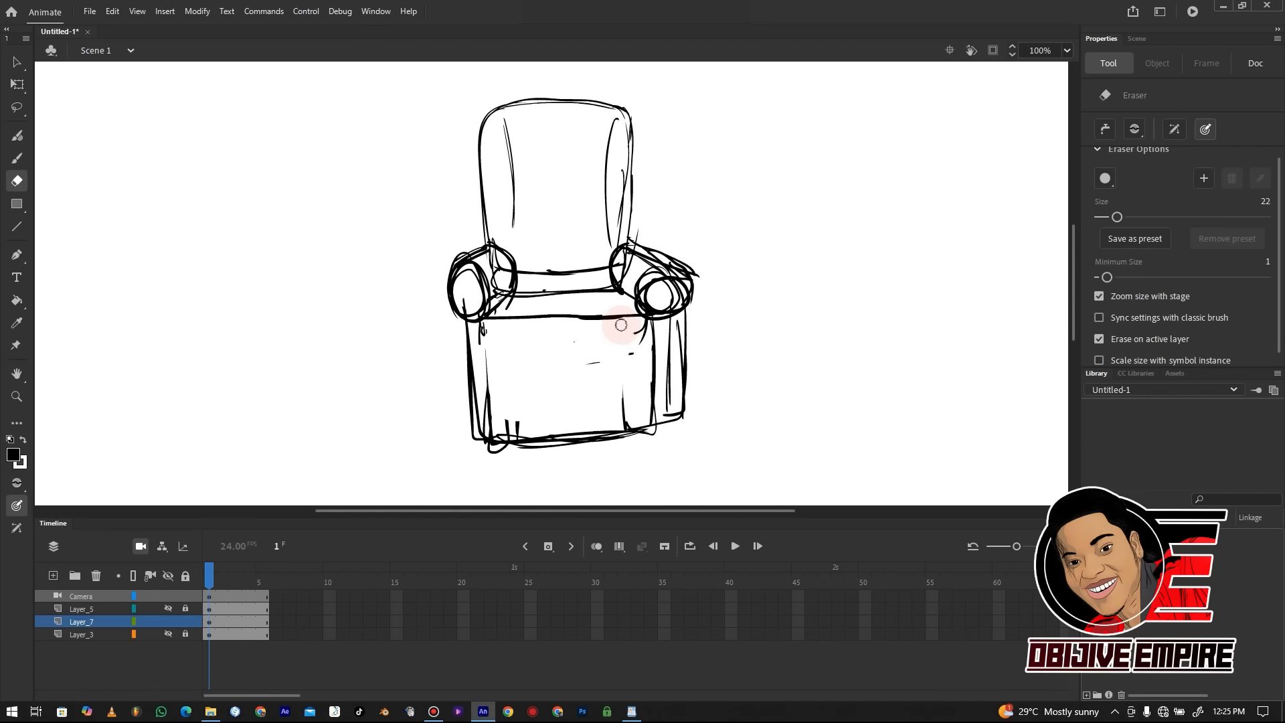
{"action": "key", "text": "b"}
{"action": "left_click_drag", "start_coordinate": [459, 281], "coordinate": [473, 451]}
{"action": "mouse_move", "coordinate": [459, 278]}
{"action": "left_mouse_down"}
{"action": "mouse_move", "coordinate": [460, 432]}
{"action": "mouse_move", "coordinate": [491, 326]}
{"action": "mouse_move", "coordinate": [498, 369]}
{"action": "mouse_move", "coordinate": [654, 354]}
{"action": "mouse_move", "coordinate": [670, 336]}
{"action": "mouse_move", "coordinate": [672, 373]}
{"action": "left_mouse_up"}
Erase stray lines on the right side panel and along the base, and repaint the base edge and the front's right vertical edge
{"action": "key", "text": "e"}
{"action": "key", "text": "b"}
{"action": "key", "text": "e"}
{"action": "left_click_drag", "start_coordinate": [630, 419], "coordinate": [620, 398]}
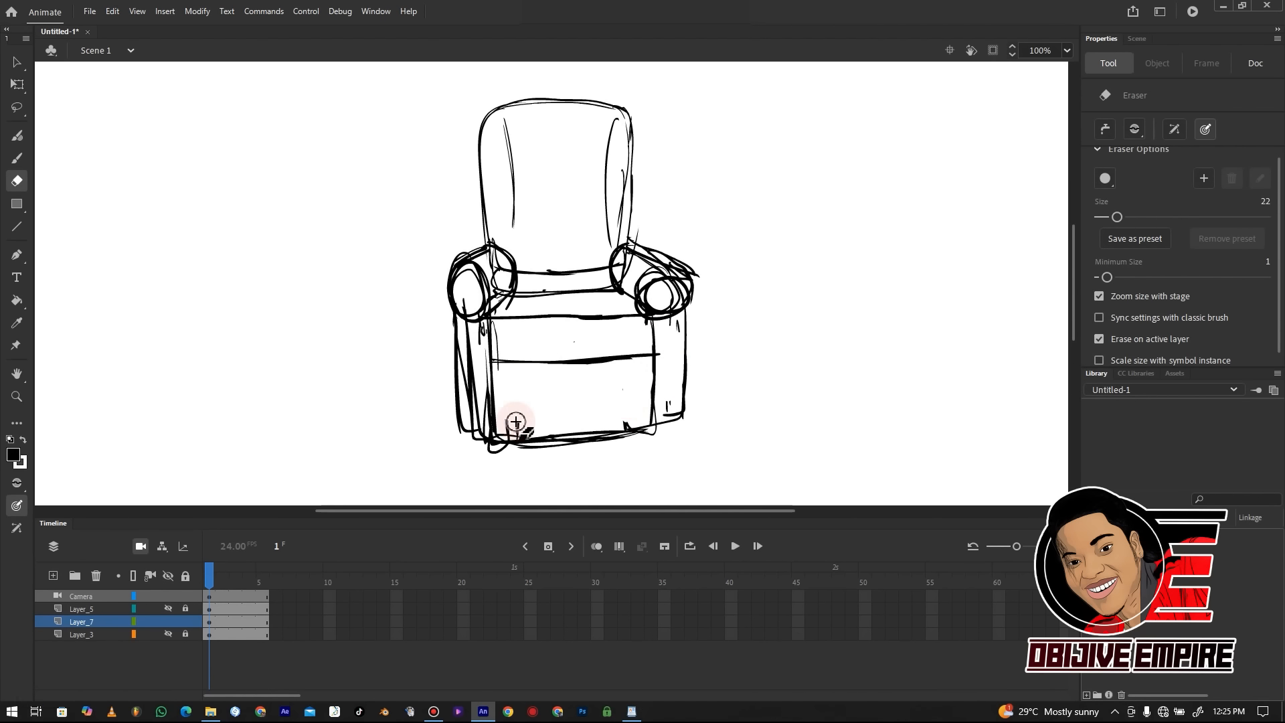
{"action": "mouse_move", "coordinate": [503, 436]}
{"action": "left_mouse_down"}
{"action": "mouse_move", "coordinate": [474, 449]}
{"action": "mouse_move", "coordinate": [513, 390]}
{"action": "mouse_move", "coordinate": [461, 417]}
{"action": "mouse_move", "coordinate": [619, 430]}
{"action": "left_mouse_up"}
{"action": "key", "text": "b"}
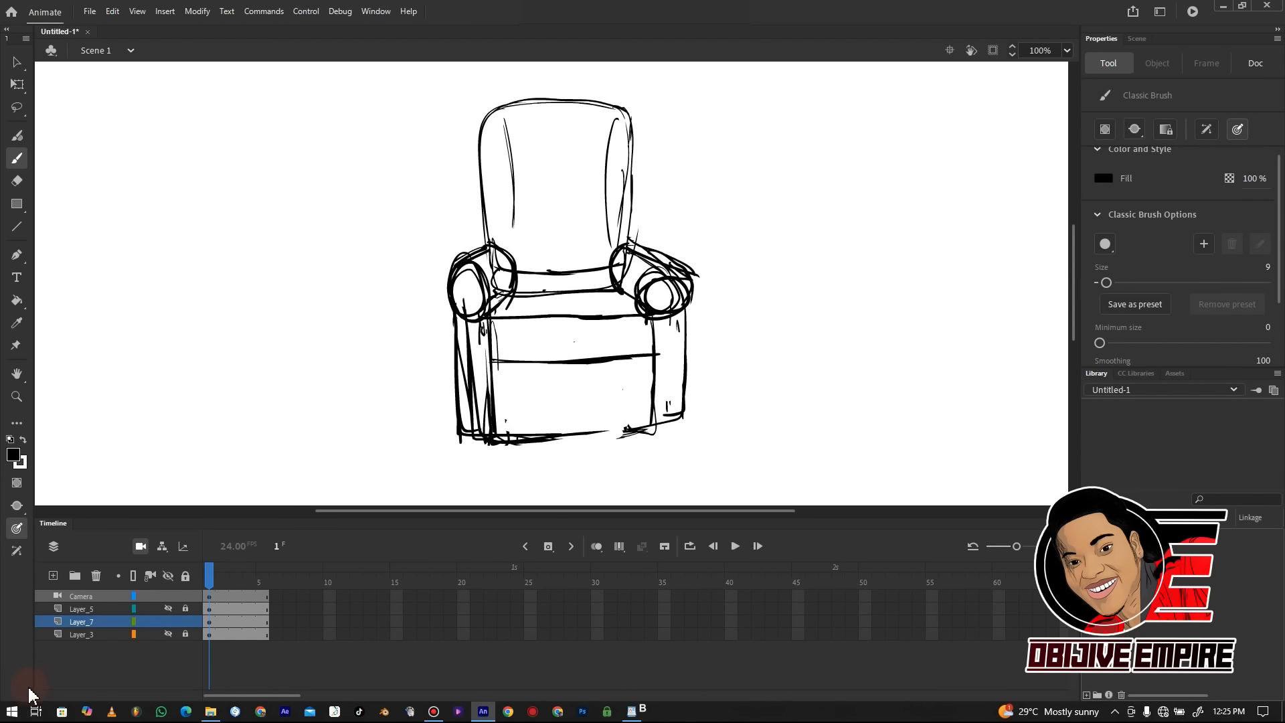
{"action": "key", "text": "e"}
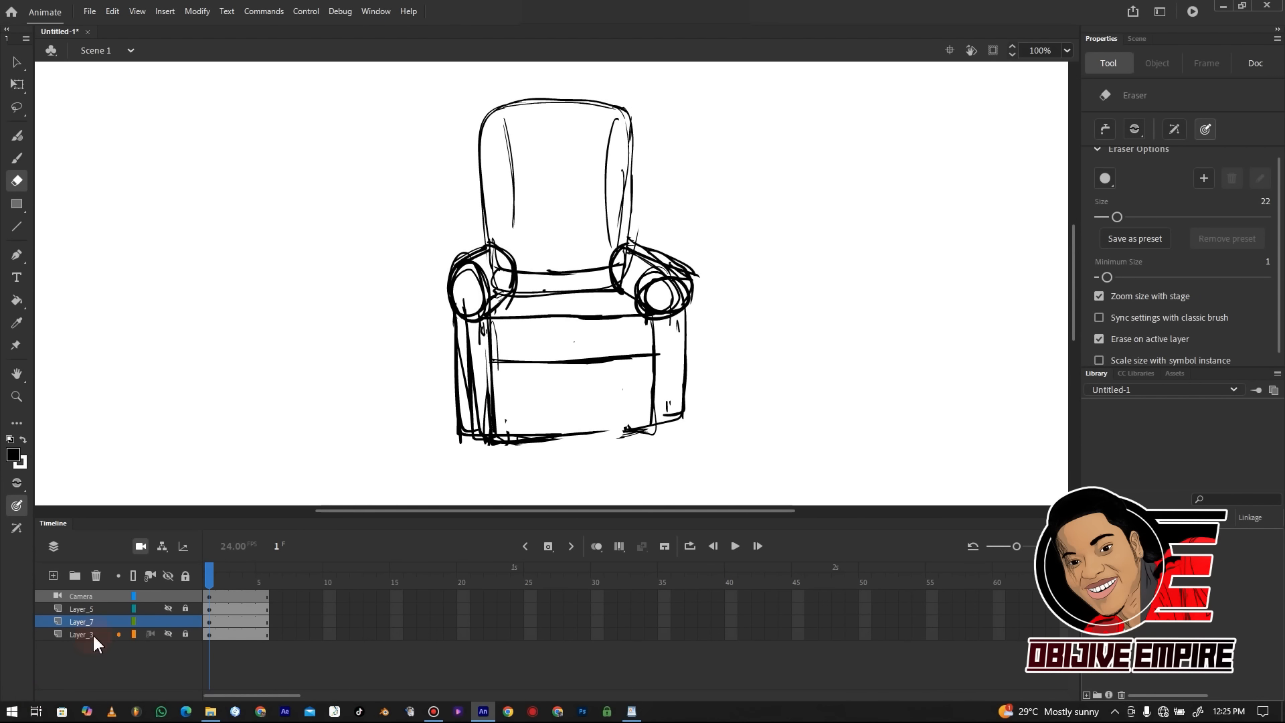
{"action": "key", "text": "b"}
{"action": "mouse_move", "coordinate": [473, 439]}
{"action": "left_mouse_down"}
{"action": "mouse_move", "coordinate": [663, 429]}
{"action": "mouse_move", "coordinate": [681, 399]}
{"action": "left_mouse_up"}
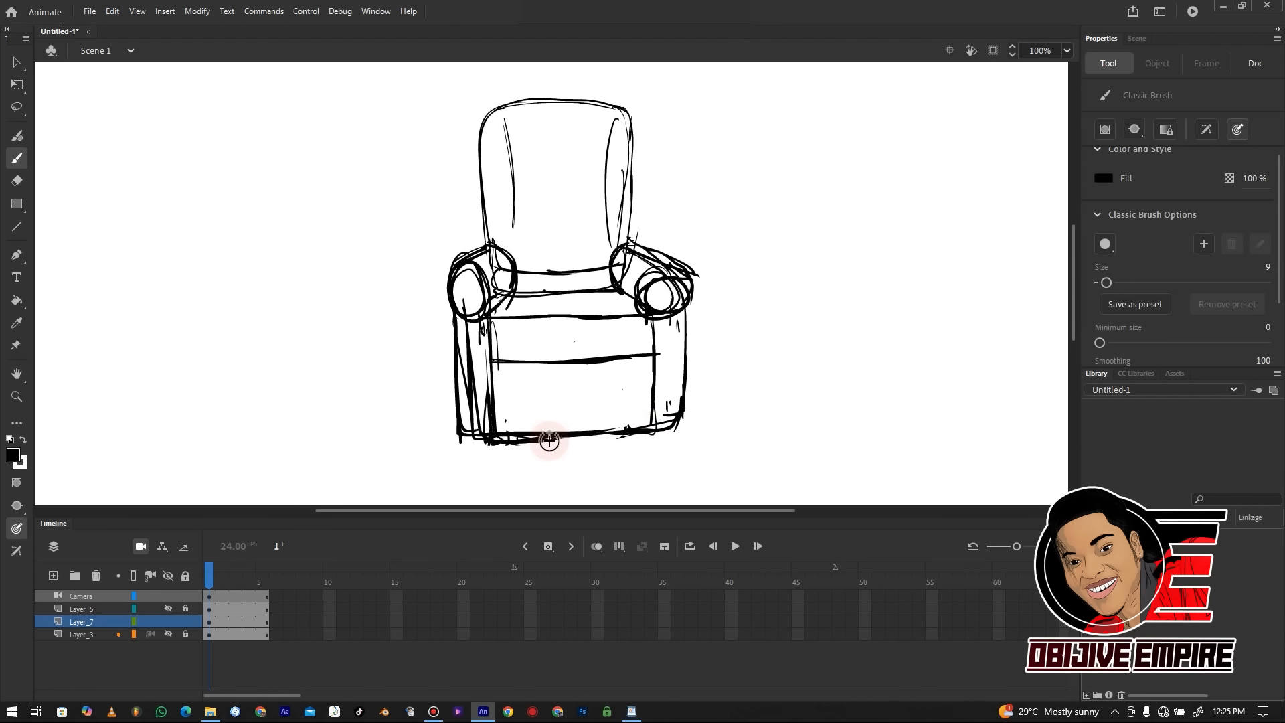
{"action": "left_click_drag", "start_coordinate": [650, 320], "coordinate": [647, 414]}
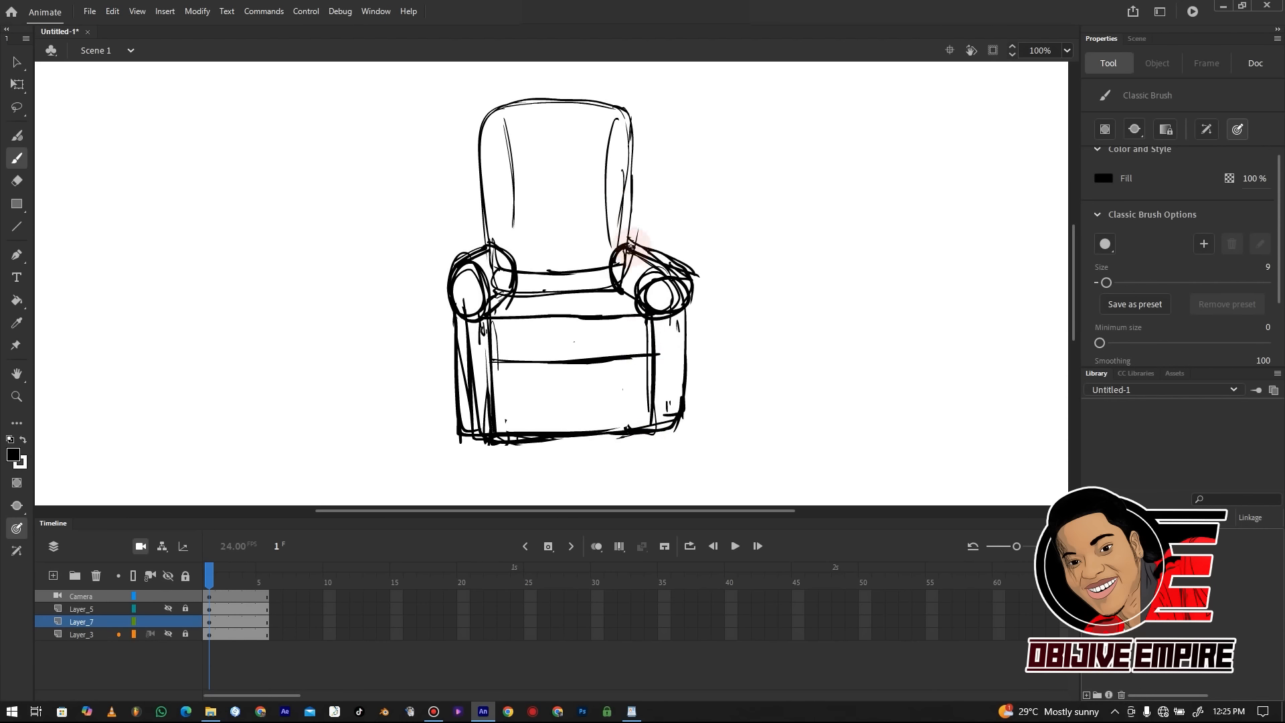
Widen the backrest with rounded outer curves on both sides and erase its old left outline and inner line
{"action": "mouse_move", "coordinate": [633, 115]}
{"action": "left_mouse_down"}
{"action": "mouse_move", "coordinate": [654, 160]}
{"action": "mouse_move", "coordinate": [650, 247]}
{"action": "left_mouse_up"}
{"action": "mouse_move", "coordinate": [463, 158]}
{"action": "left_mouse_down"}
{"action": "mouse_move", "coordinate": [472, 246]}
{"action": "mouse_move", "coordinate": [488, 142]}
{"action": "left_mouse_up"}
{"action": "key", "text": "e"}
{"action": "key", "text": "e"}
{"action": "left_click_drag", "start_coordinate": [513, 227], "coordinate": [511, 138]}
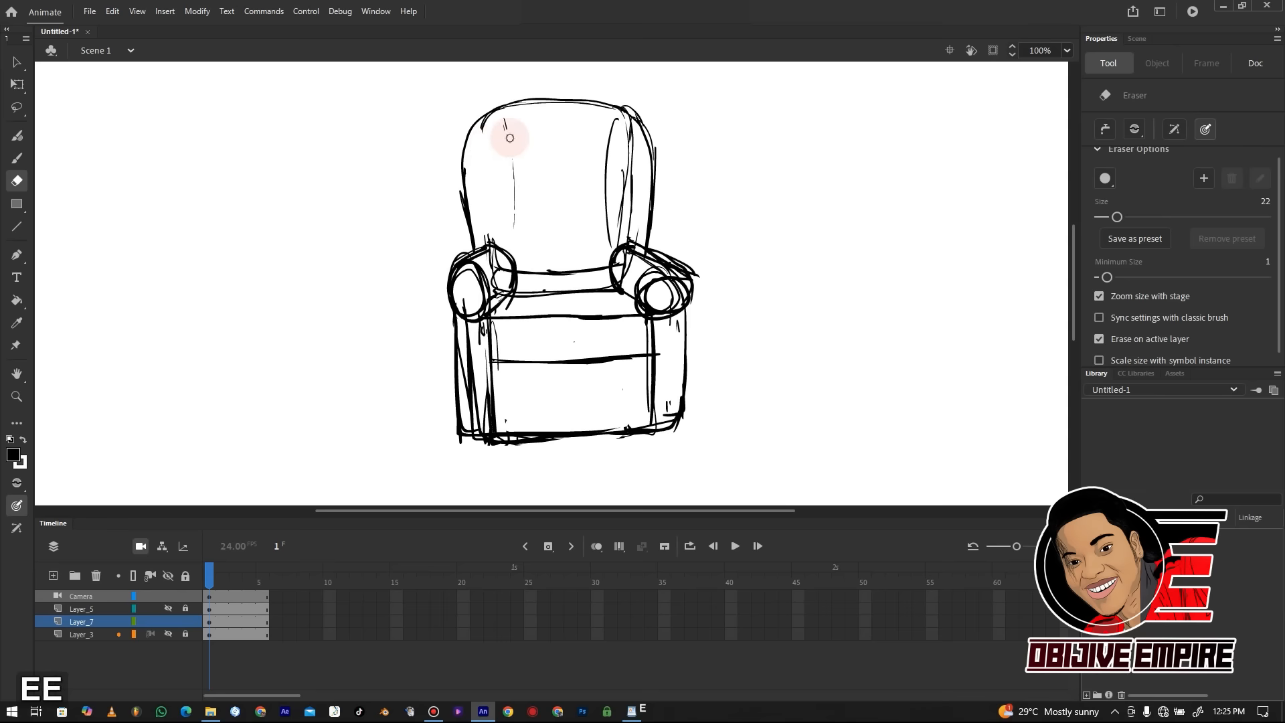
Paint the backrest's left inner line, a dividing cross in its centre and a small button mark in each quarter
{"action": "key", "text": "b"}
{"action": "left_click_drag", "start_coordinate": [511, 250], "coordinate": [509, 134]}
{"action": "left_click_drag", "start_coordinate": [555, 135], "coordinate": [554, 251]}
{"action": "mouse_move", "coordinate": [513, 194]}
{"action": "left_mouse_down"}
{"action": "mouse_move", "coordinate": [593, 187]}
{"action": "mouse_move", "coordinate": [529, 167]}
{"action": "mouse_move", "coordinate": [592, 162]}
{"action": "left_mouse_up"}
{"action": "left_click_drag", "start_coordinate": [525, 232], "coordinate": [538, 234]}
{"action": "left_click_drag", "start_coordinate": [581, 227], "coordinate": [579, 241]}
Repaint the backrest's right inner line and erase leftover lines at the backrest's right side and inside the armrests
{"action": "key", "text": "e"}
{"action": "key", "text": "b"}
{"action": "mouse_move", "coordinate": [612, 139]}
{"action": "left_mouse_down"}
{"action": "mouse_move", "coordinate": [605, 224]}
{"action": "mouse_move", "coordinate": [532, 271]}
{"action": "mouse_move", "coordinate": [495, 265]}
{"action": "left_mouse_up"}
{"action": "key", "text": "e"}
{"action": "mouse_move", "coordinate": [629, 270]}
{"action": "left_mouse_down"}
{"action": "mouse_move", "coordinate": [637, 231]}
{"action": "mouse_move", "coordinate": [627, 265]}
{"action": "mouse_move", "coordinate": [681, 261]}
{"action": "left_mouse_up"}
{"action": "key", "text": "b"}
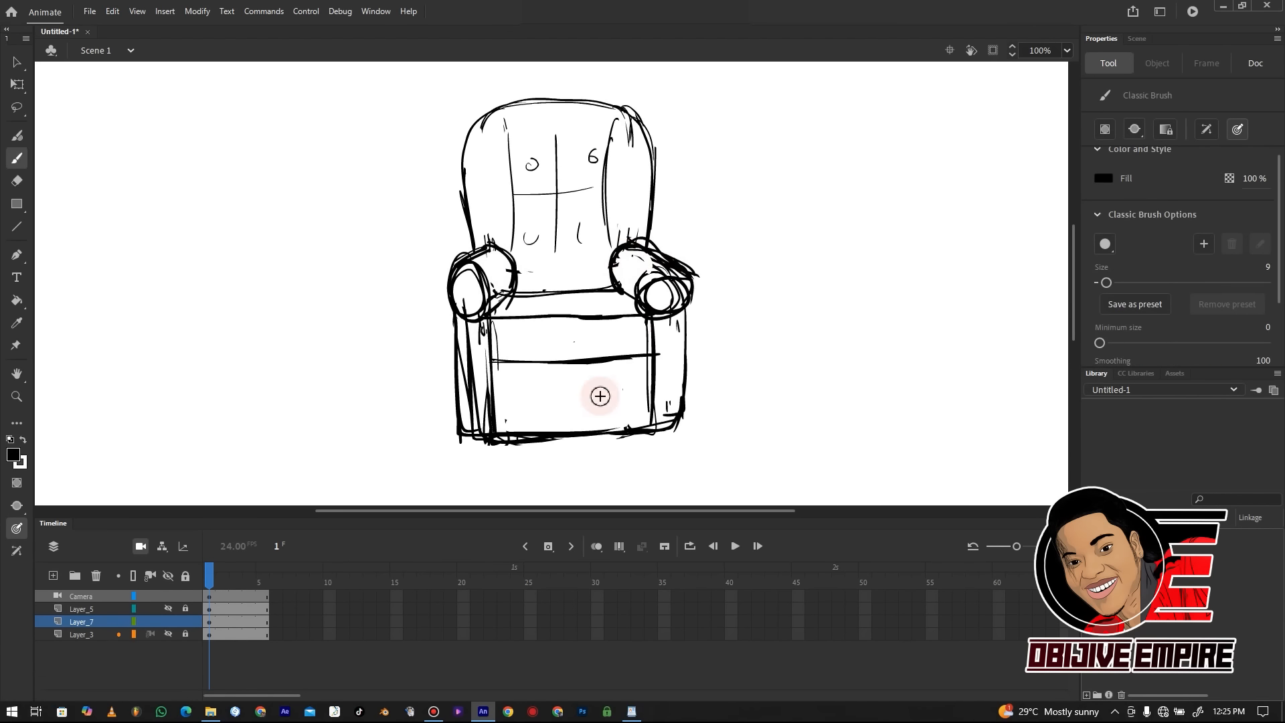
Show the figure on Layer_5 and move it up and slightly right in the armchair, to about X 810, Y 237
{"action": "left_click", "coordinate": [168, 608]}
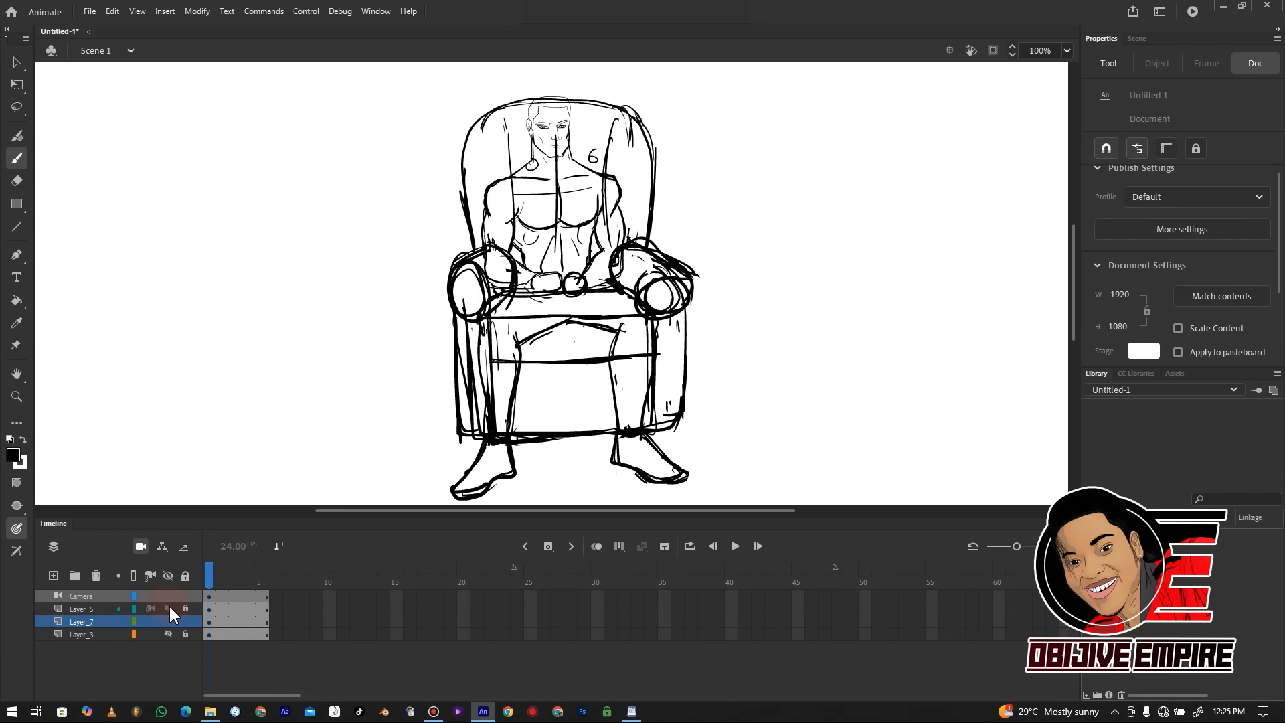
{"action": "left_click", "coordinate": [210, 609]}
{"action": "key", "text": "q"}
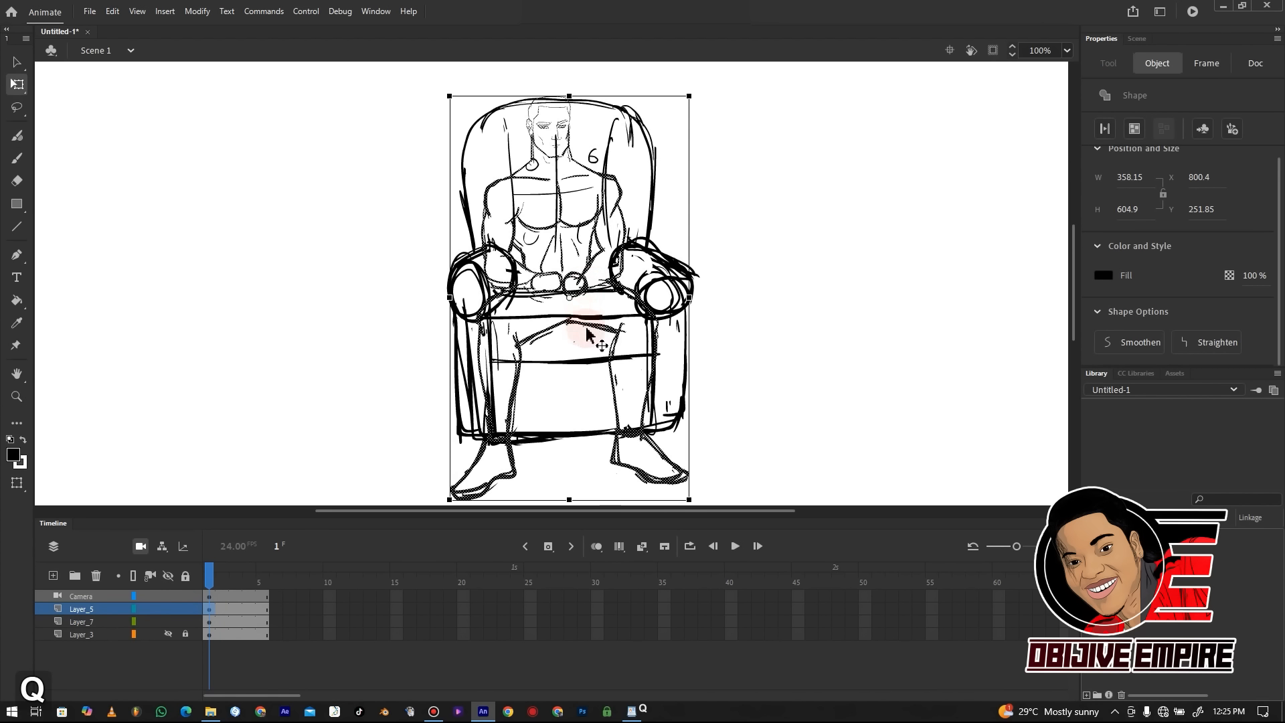
{"action": "left_click_drag", "start_coordinate": [598, 330], "coordinate": [601, 311]}
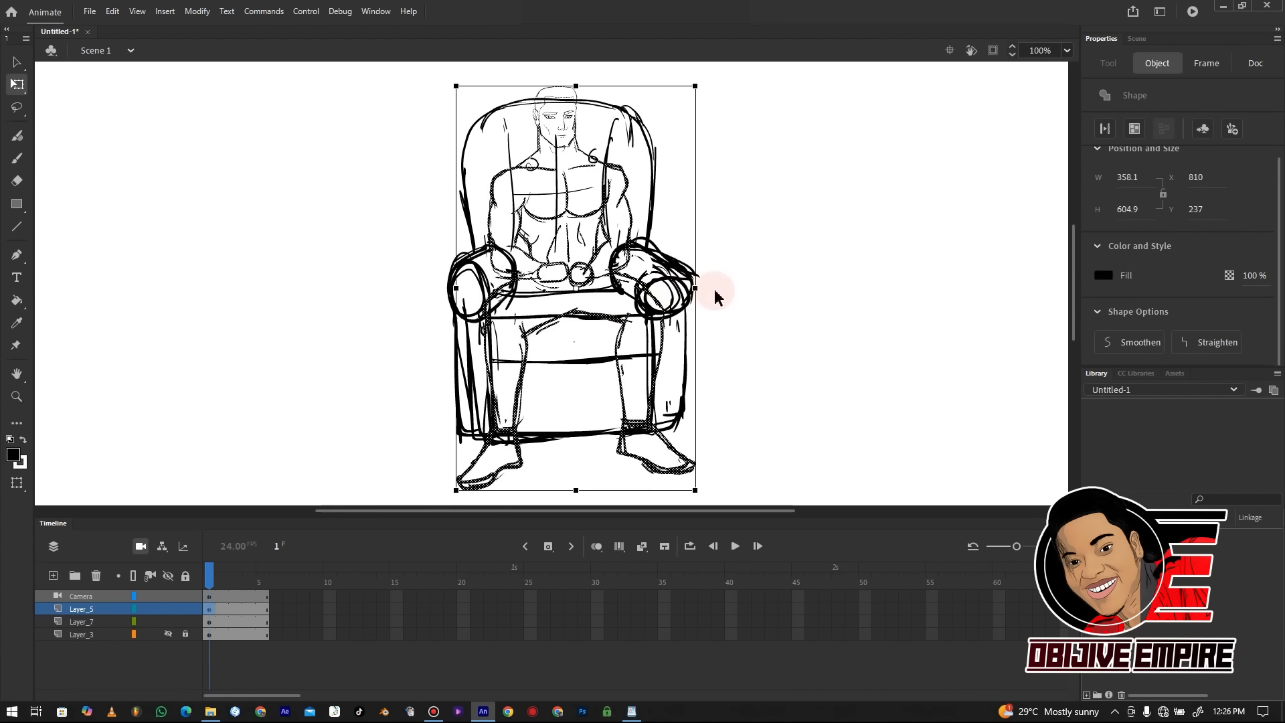
{"action": "left_click", "coordinate": [725, 281]}
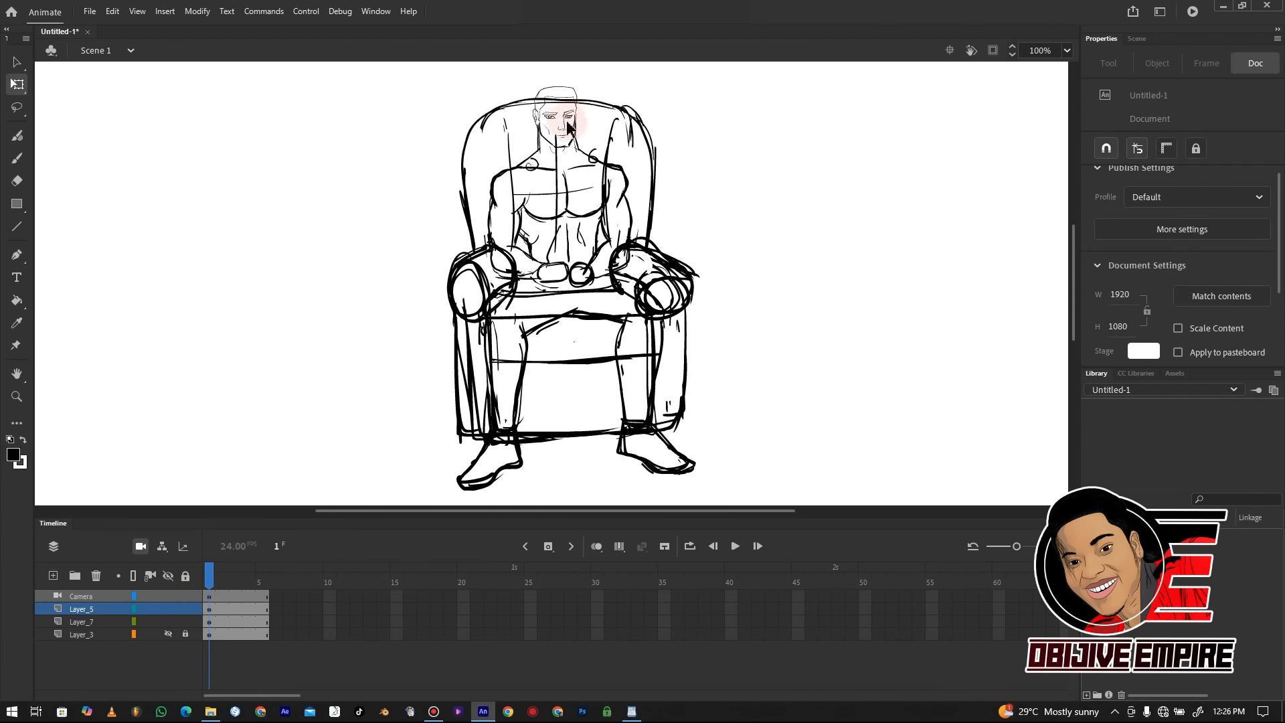
Lock and hide the armchair layer, Layer_7
{"action": "left_click", "coordinate": [210, 627]}
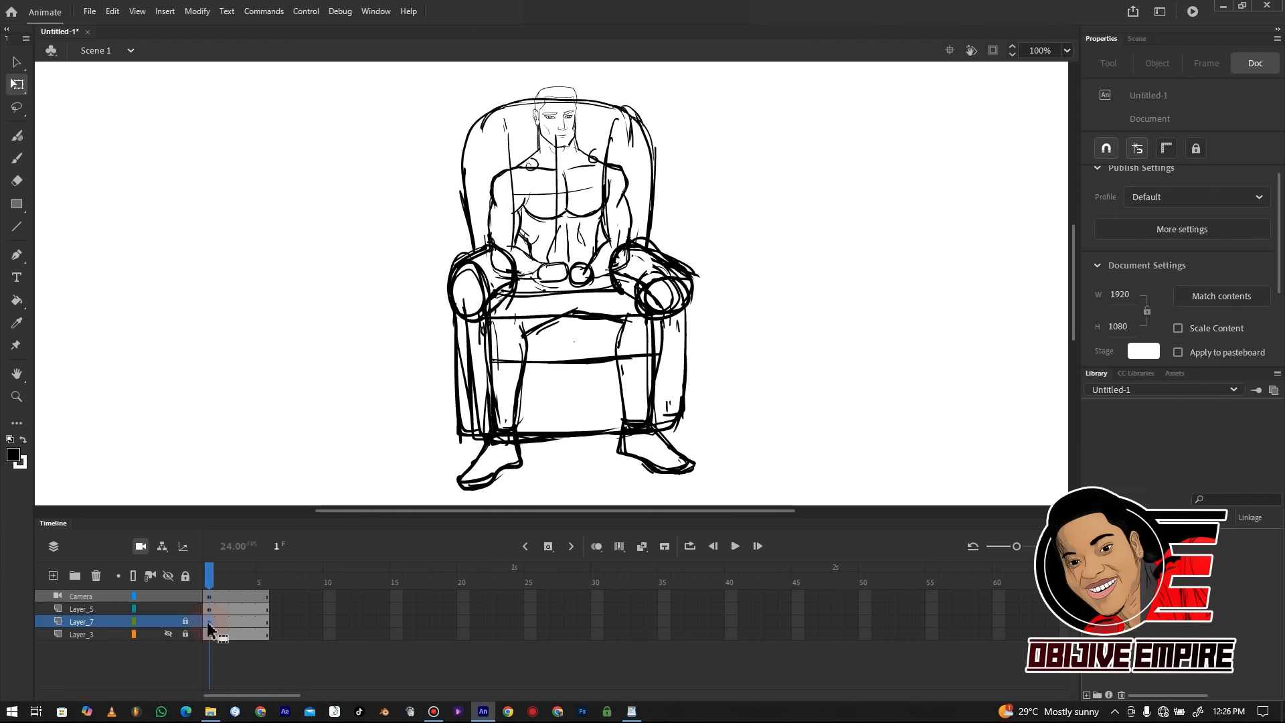
{"action": "left_click", "coordinate": [168, 622]}
{"action": "left_click", "coordinate": [168, 620]}
{"action": "left_click", "coordinate": [168, 621]}
{"action": "left_click", "coordinate": [169, 621]}
{"action": "left_click", "coordinate": [169, 621]}
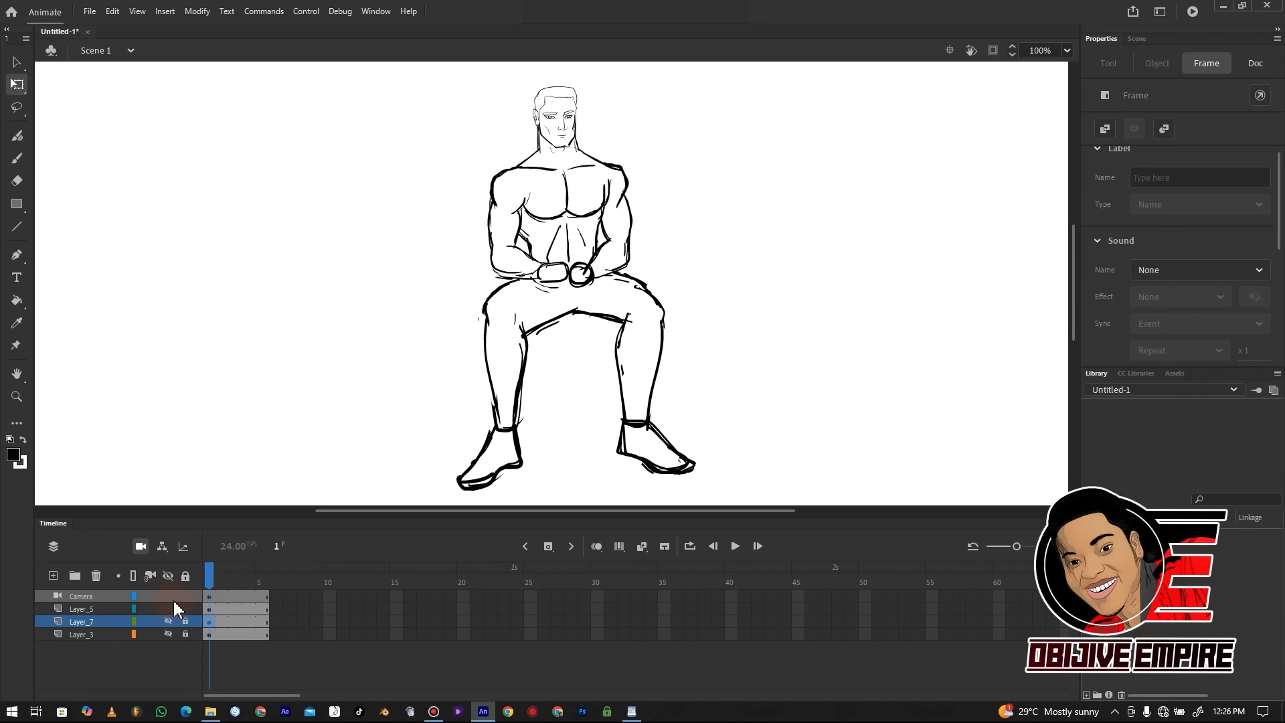
Select the figure's head and neck on Layer_5 with the Lasso tool and activate Free Transform on the selection
{"action": "left_click", "coordinate": [208, 609]}
{"action": "left_click", "coordinate": [610, 129]}
{"action": "key", "text": "l"}
{"action": "left_click", "coordinate": [603, 95]}
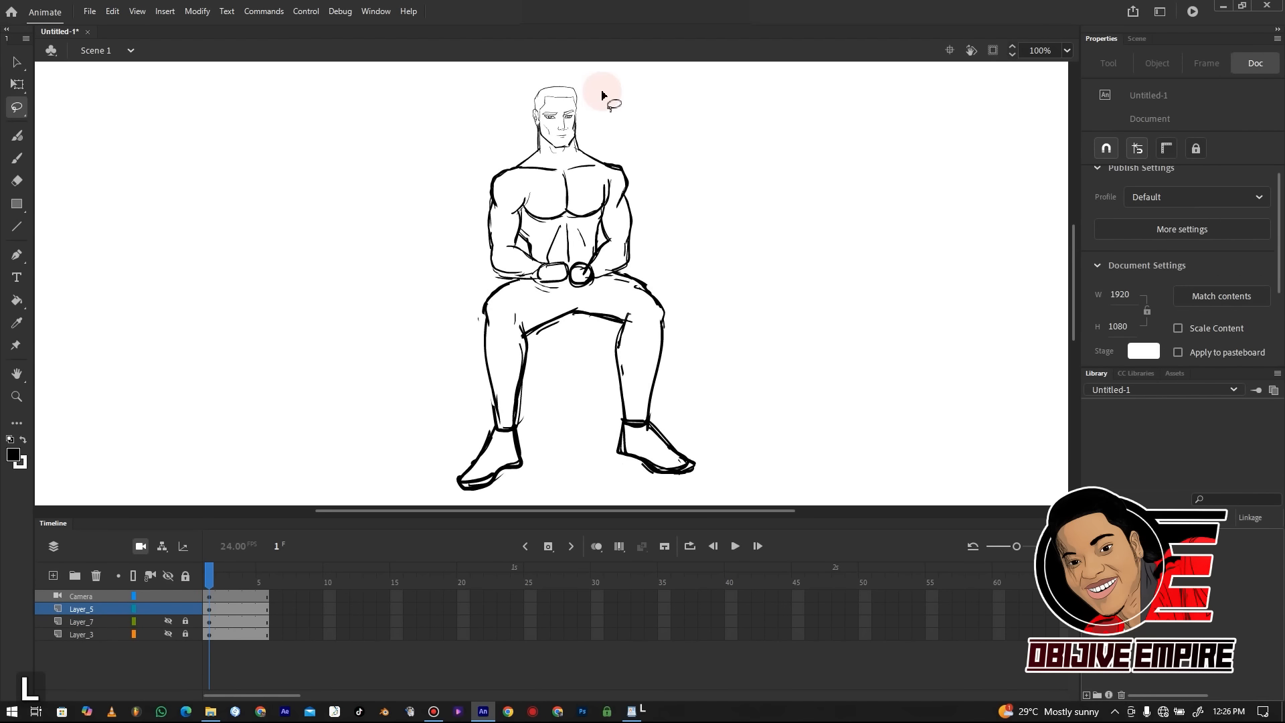
{"action": "left_click_drag", "start_coordinate": [598, 83], "coordinate": [538, 164]}
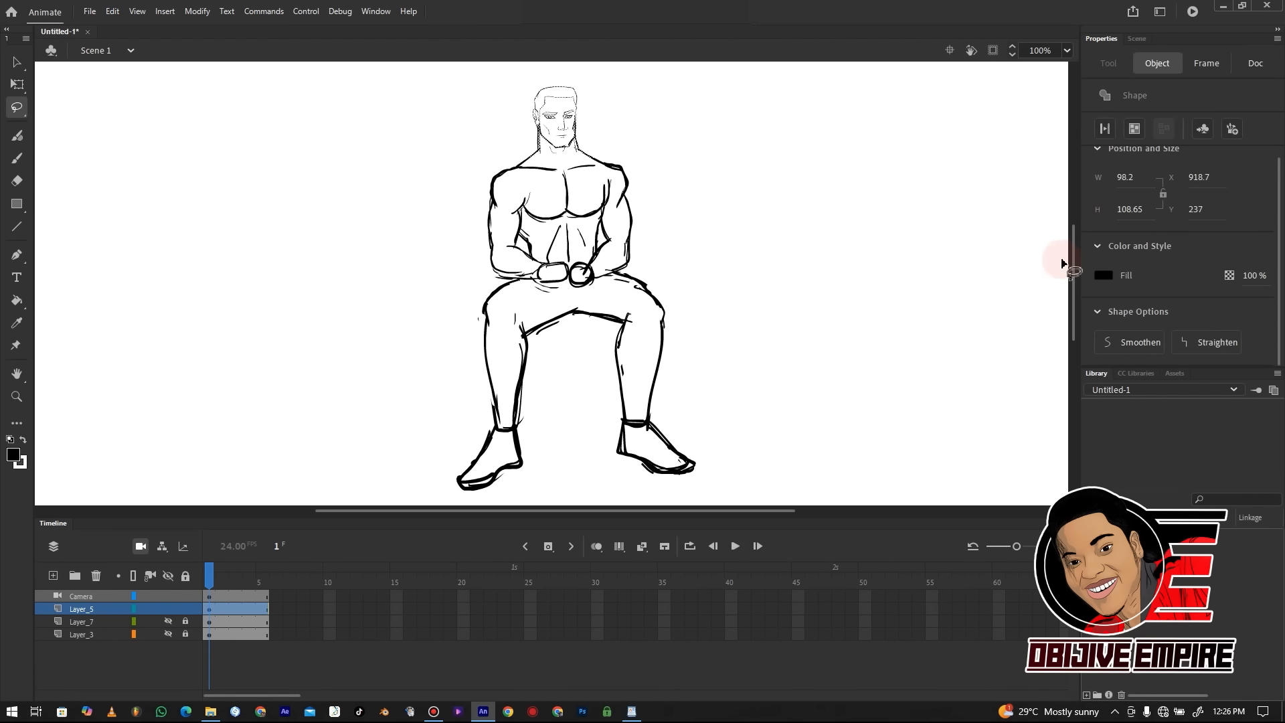
{"action": "scroll", "coordinate": [1062, 262], "scroll_direction": "up", "scroll_amount": 3}
{"action": "key", "text": "ctrl+equal"}
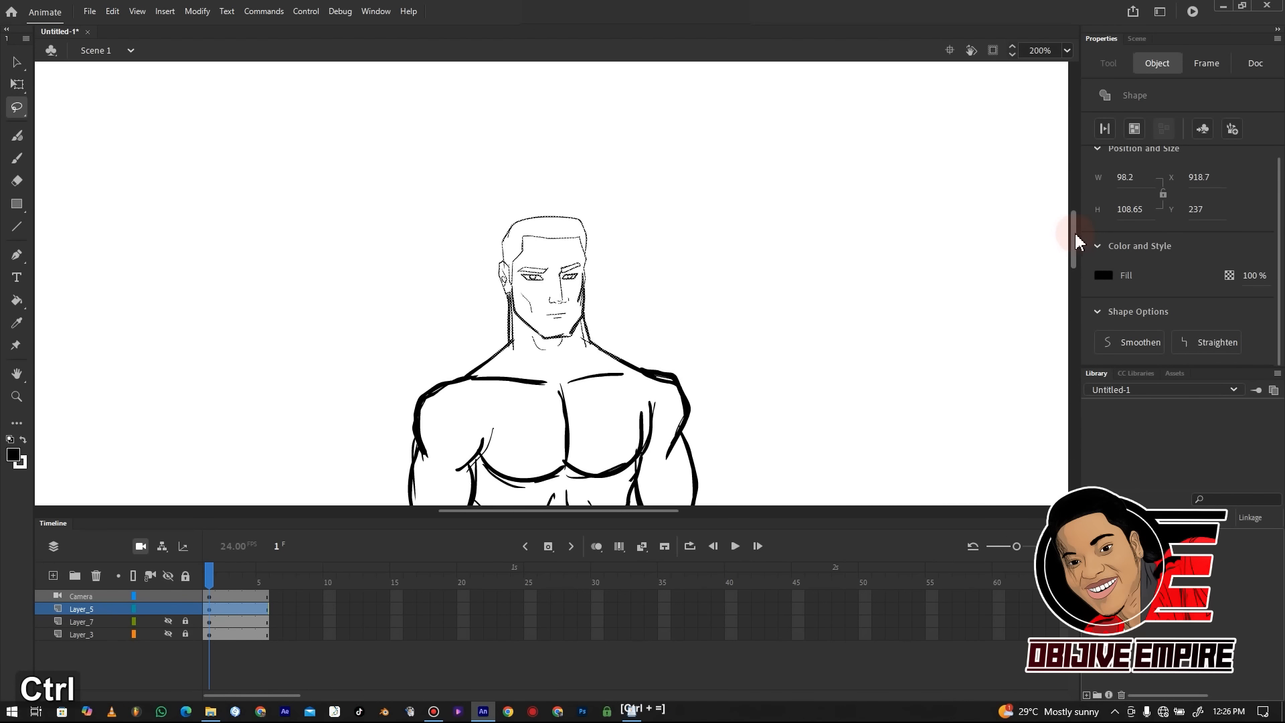
{"action": "key", "text": "q"}
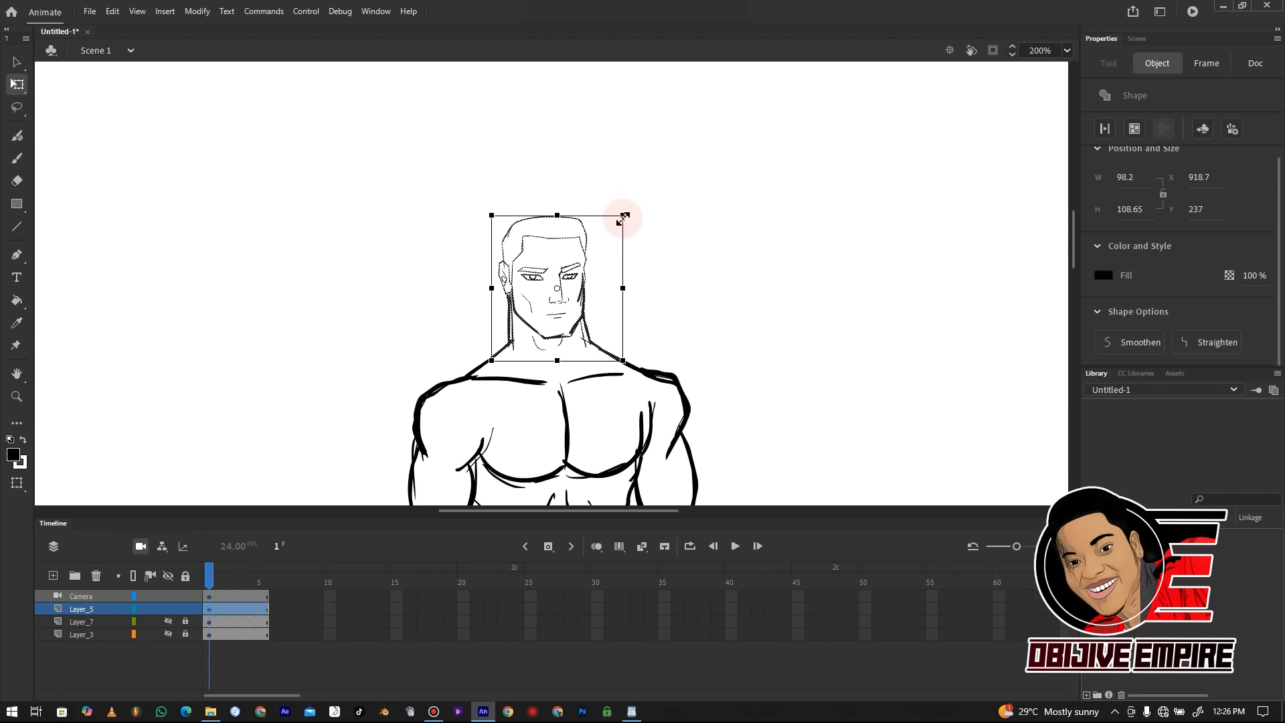
Try to enlarge the selected head proportionally about its centre, and undo the scaling
{"action": "key", "text": "shift"}
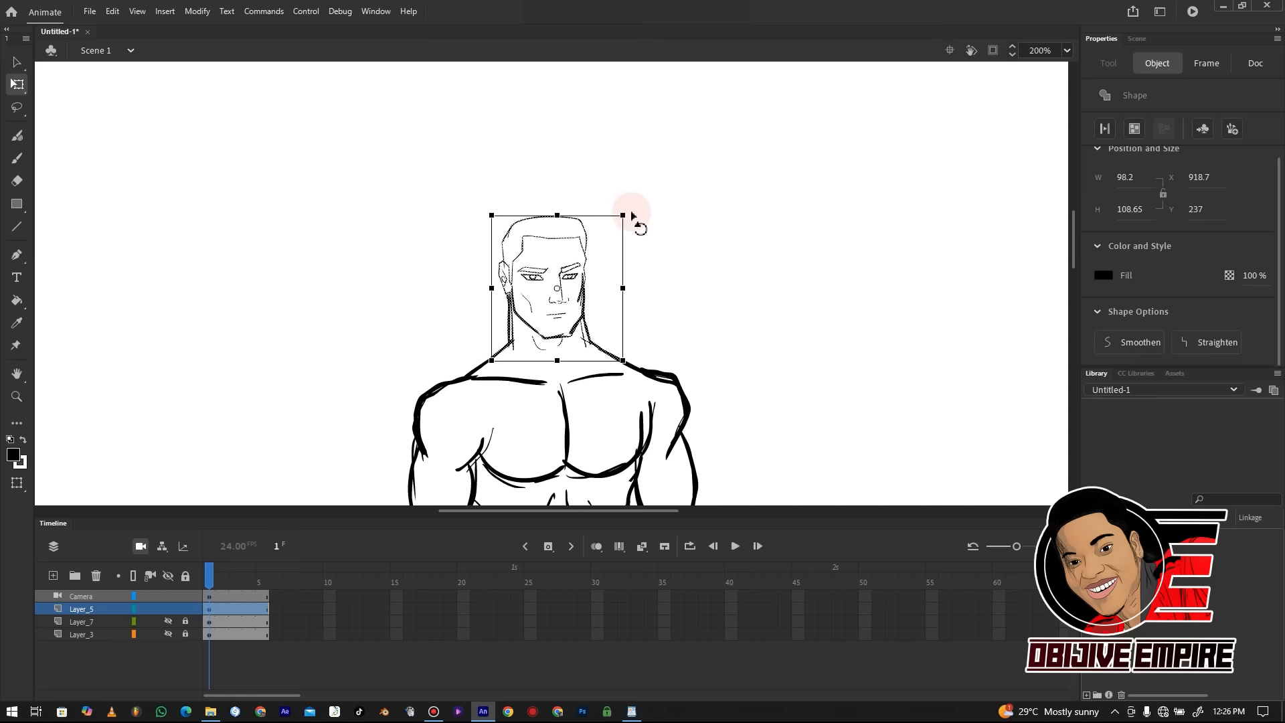
{"action": "key", "text": "shift"}
{"action": "left_click_drag", "start_coordinate": [623, 211], "coordinate": [691, 163]}
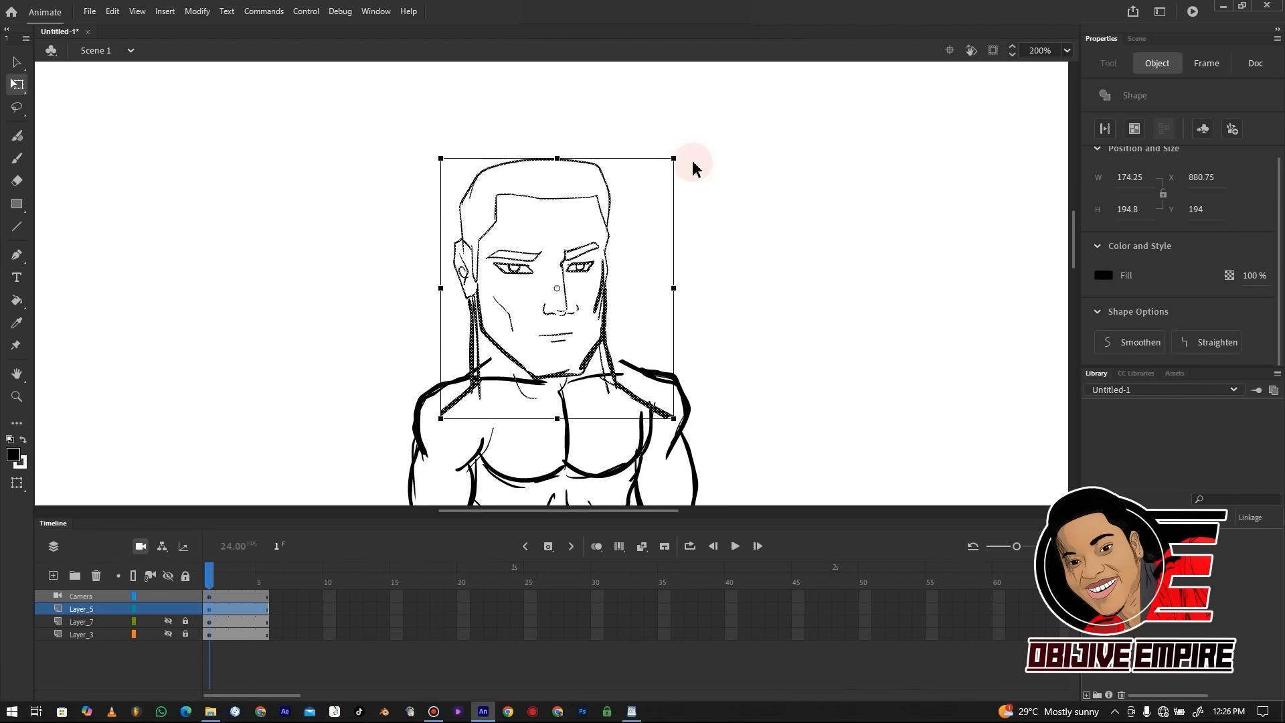
{"action": "key", "text": "ctrl+z"}
{"action": "key", "text": "ctrl+z"}
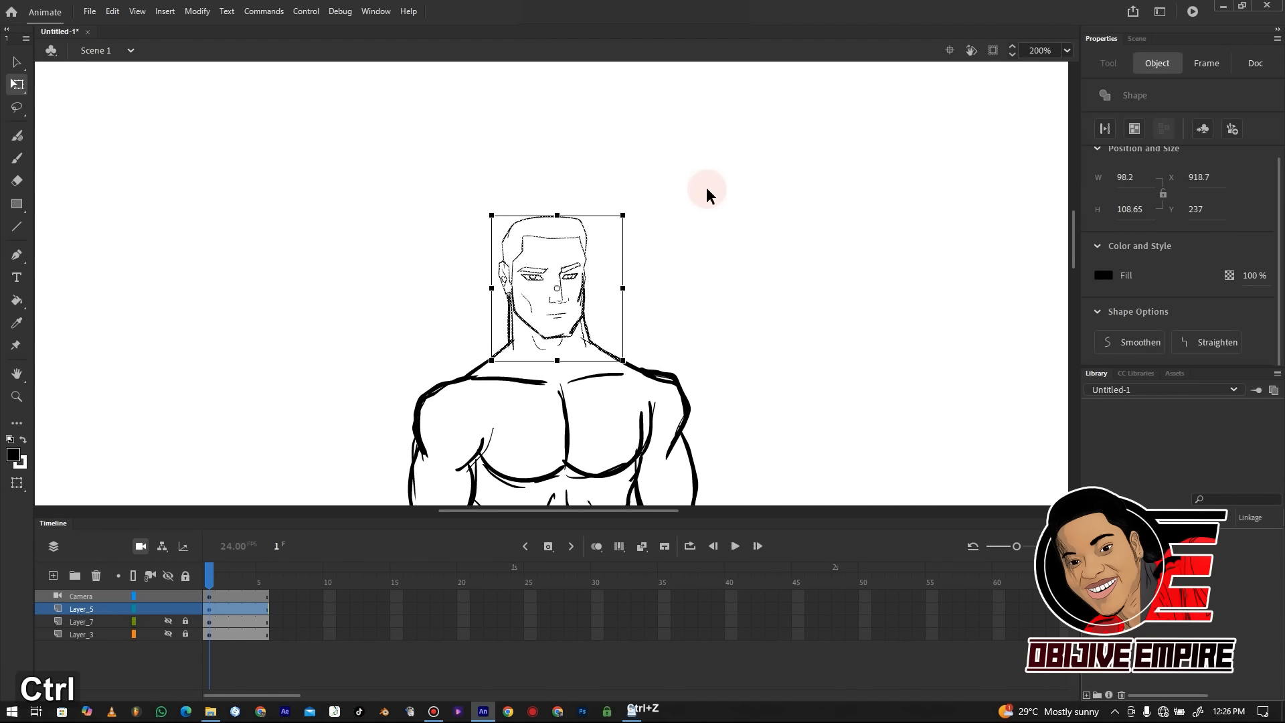
Shrink the selected head proportionally to about 93 by 103 and move it slightly down towards the shoulders
{"action": "key", "text": "Caps_Lock"}
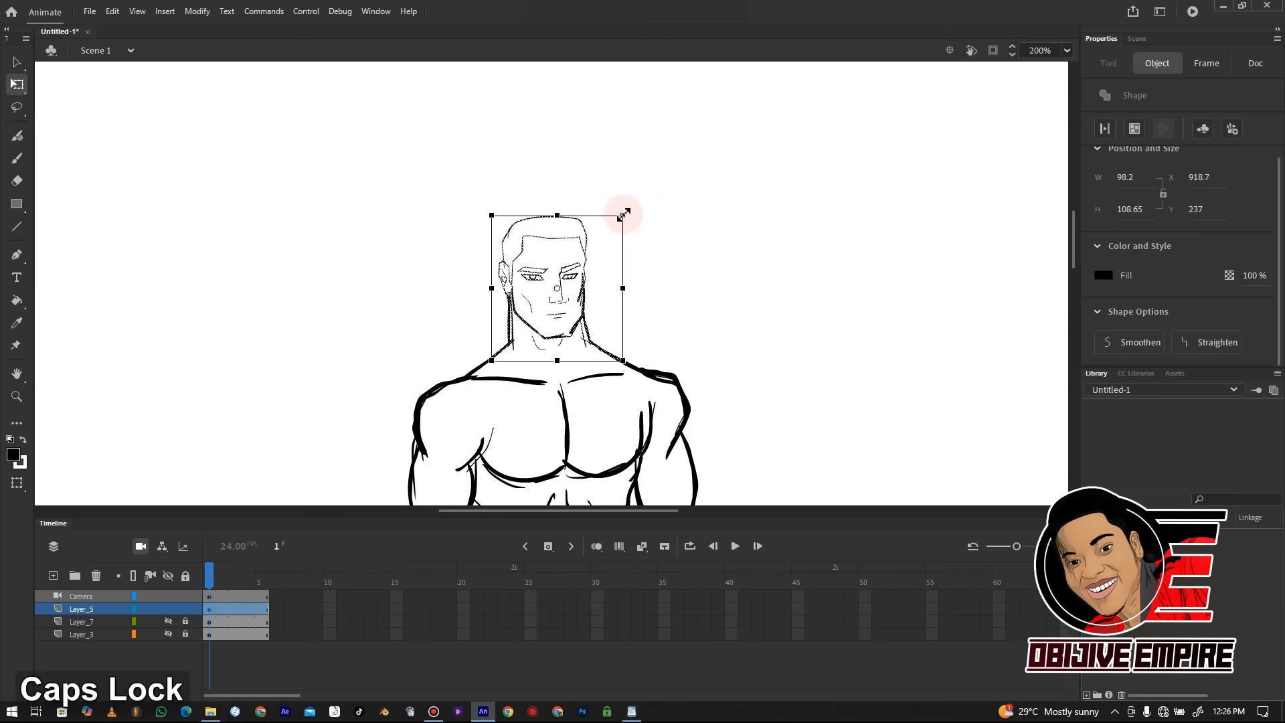
{"action": "key", "text": "ctrl+z"}
{"action": "key", "text": "ctrl+z"}
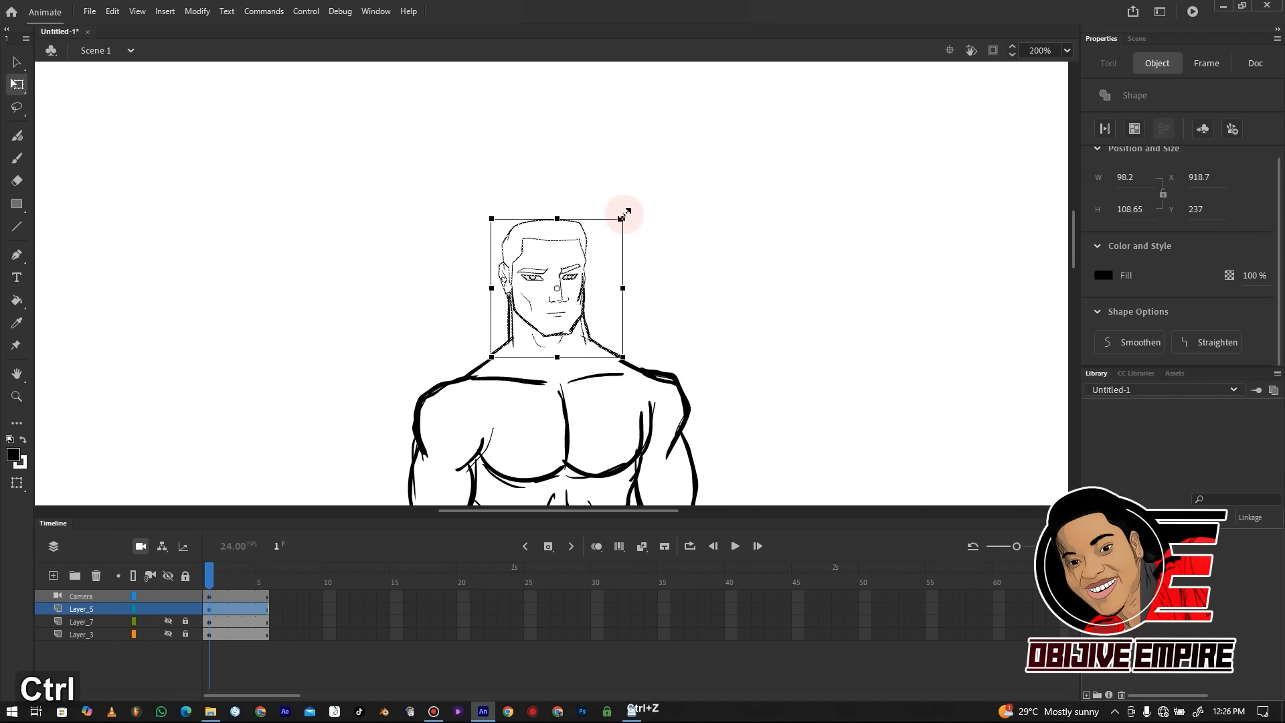
{"action": "key", "text": "ctrl+z"}
{"action": "key", "text": "shift"}
{"action": "left_click_drag", "start_coordinate": [622, 213], "coordinate": [619, 217]}
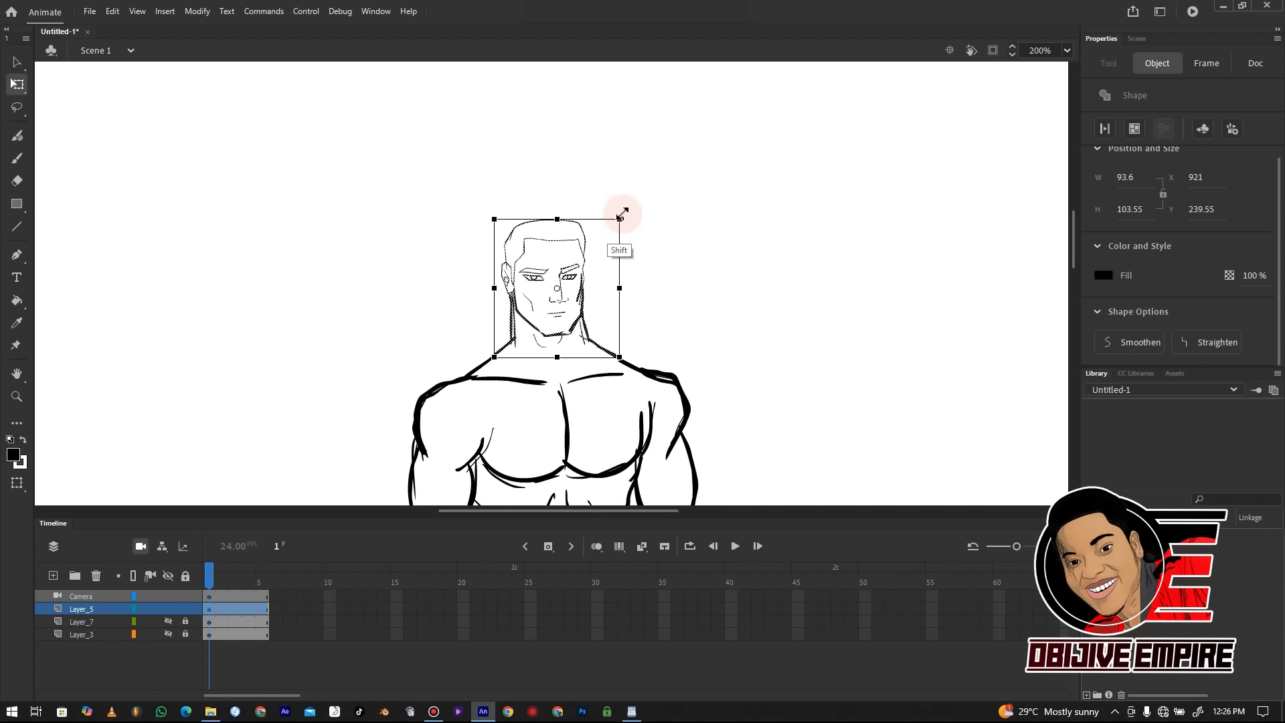
{"action": "left_click_drag", "start_coordinate": [580, 310], "coordinate": [581, 314]}
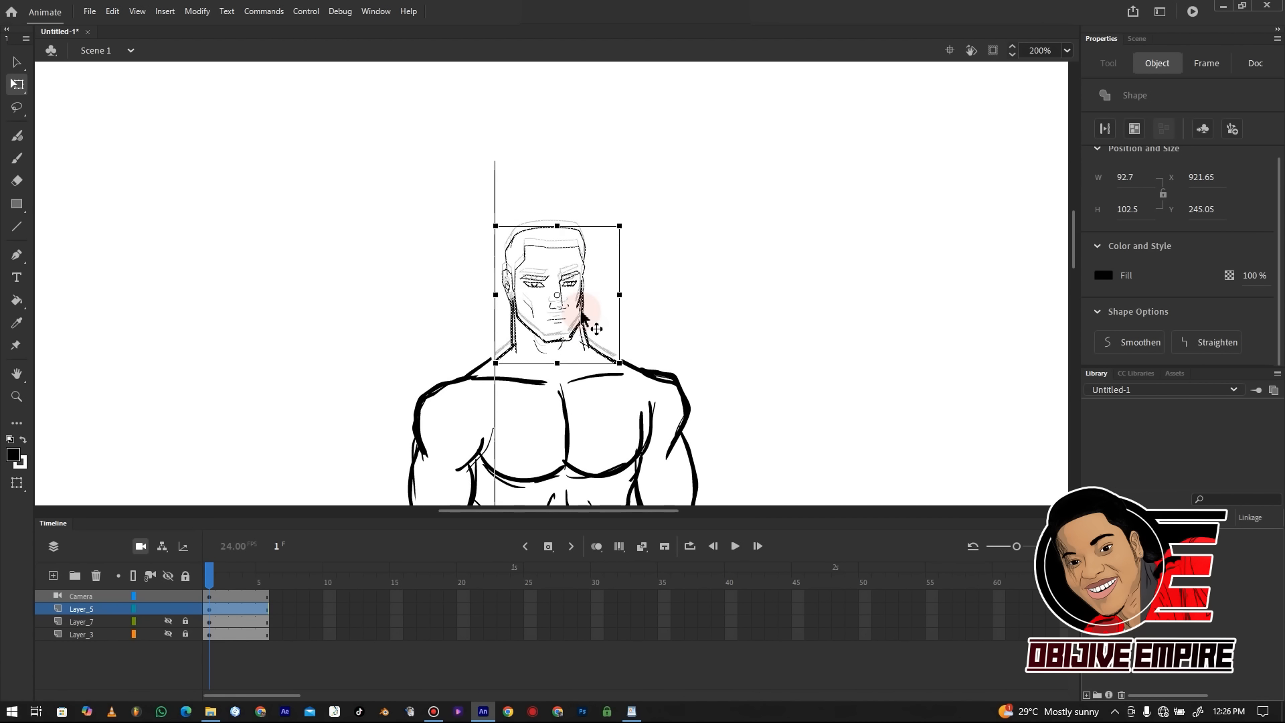
{"action": "left_click", "coordinate": [1065, 255]}
{"action": "scroll", "coordinate": [1069, 249], "scroll_direction": "down", "scroll_amount": 3}
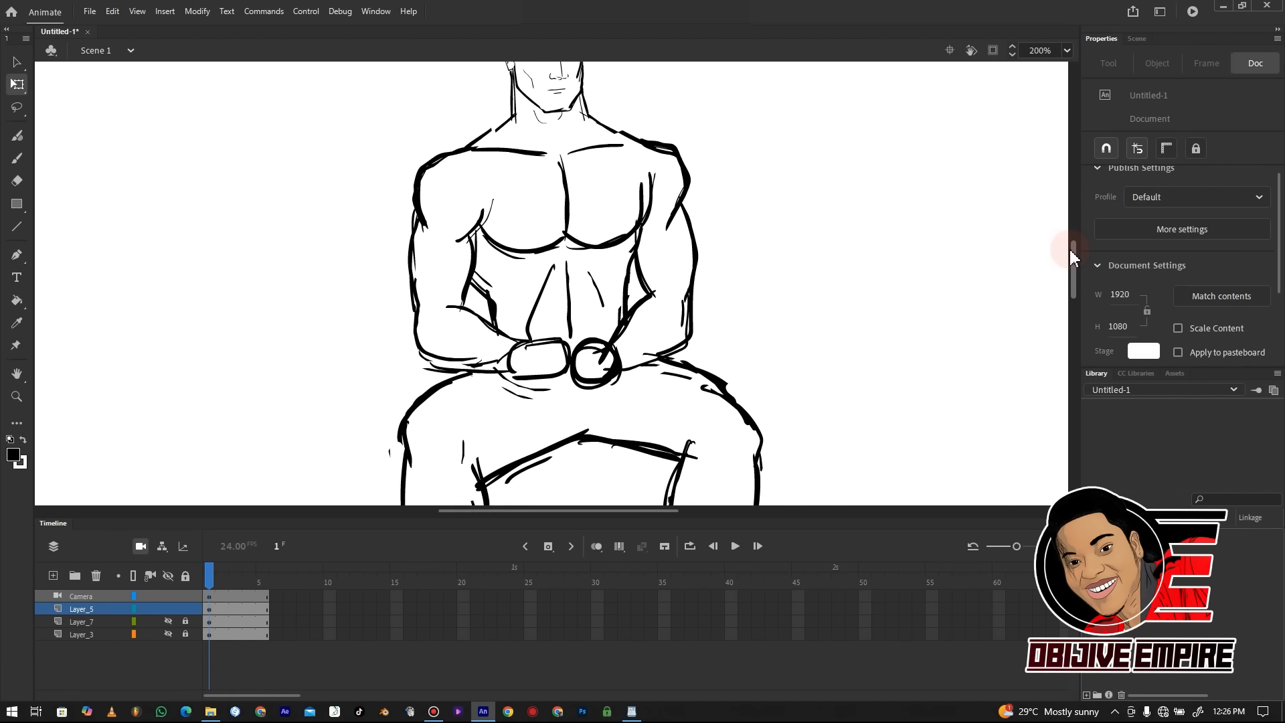
{"action": "key", "text": "ctrl+minus"}
{"action": "key", "text": "ctrl+minus"}
{"action": "key", "text": "ctrl+equal"}
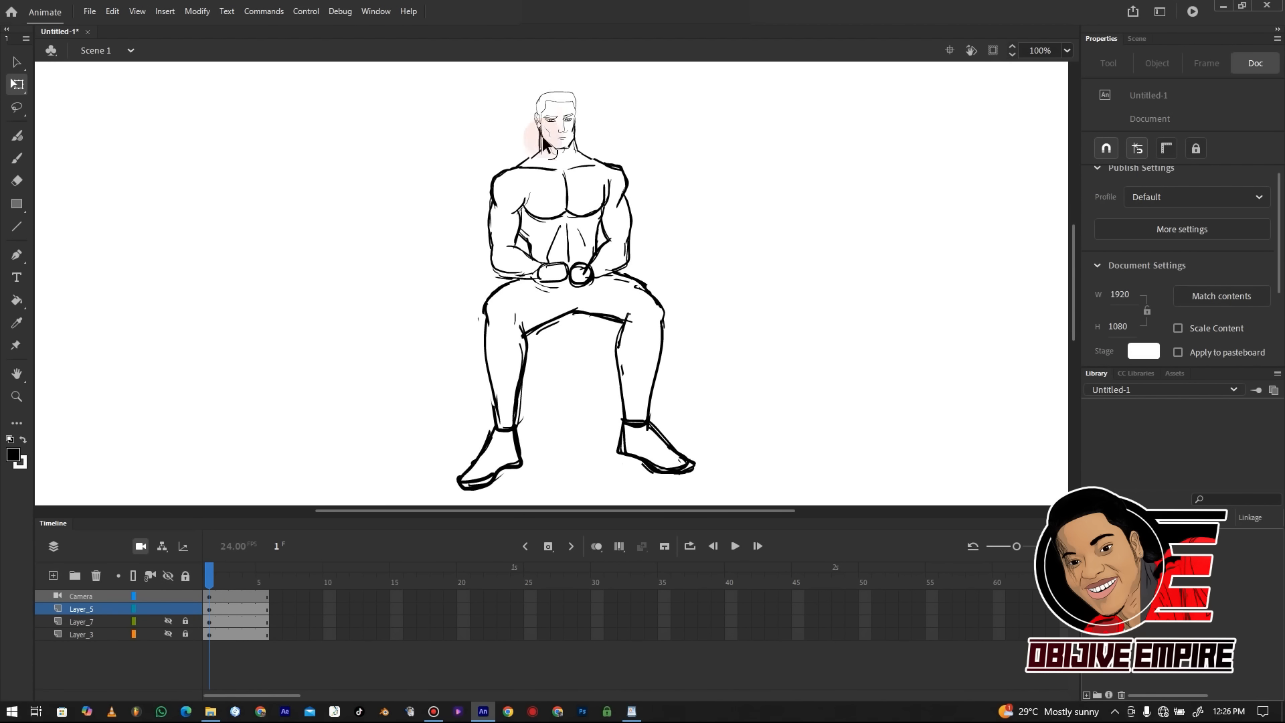
Repaint the neck and shoulder lines with the Classic Brush, clean up the arm outlines, and redraw both fists
{"action": "key", "text": "b"}
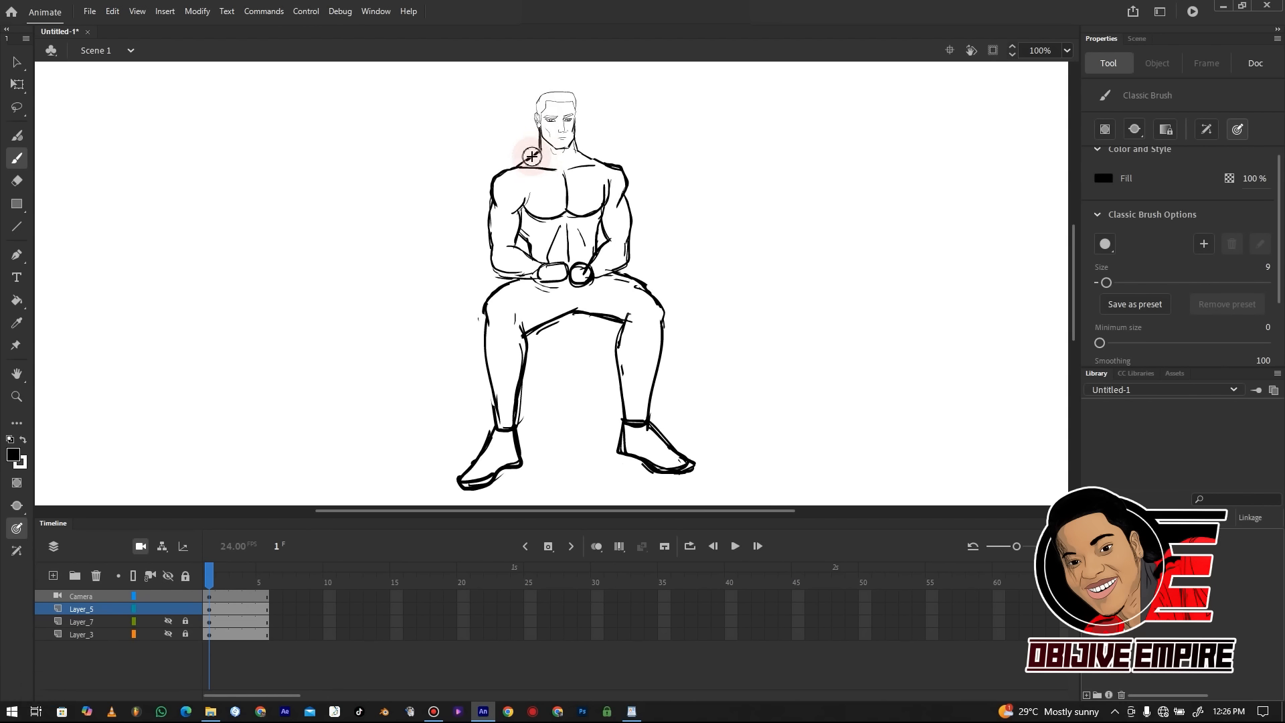
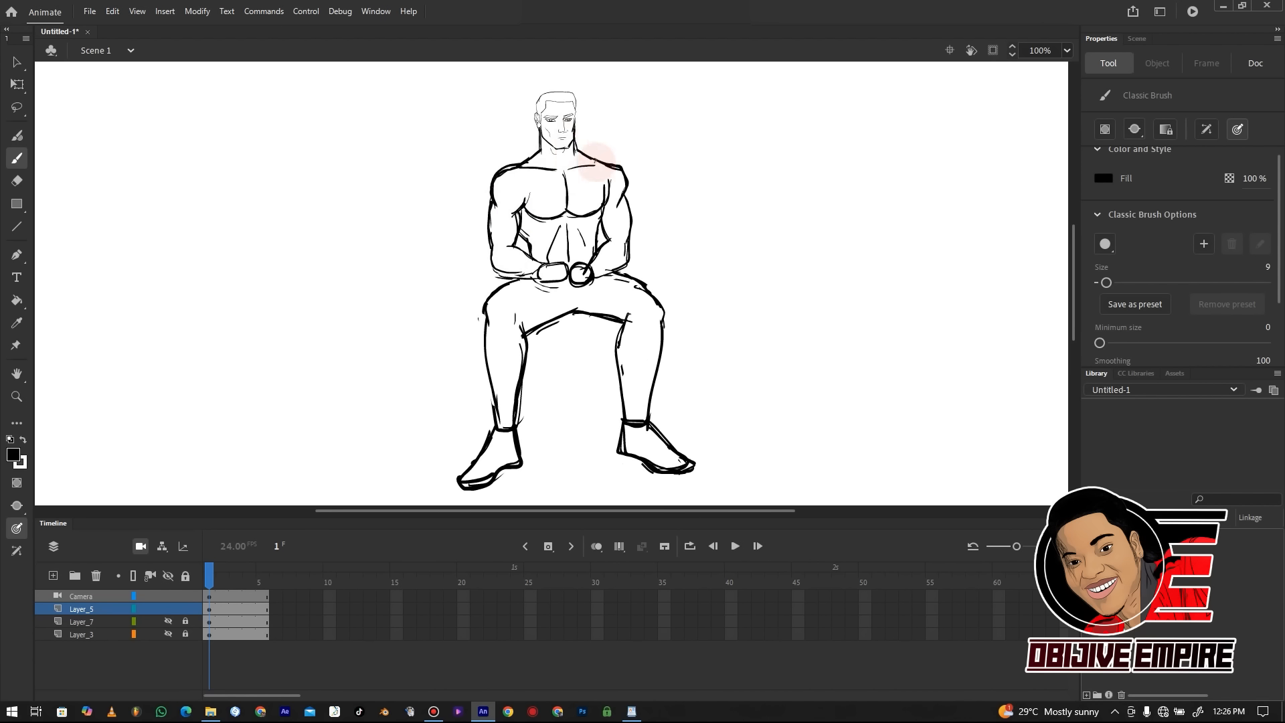
{"action": "key", "text": "e"}
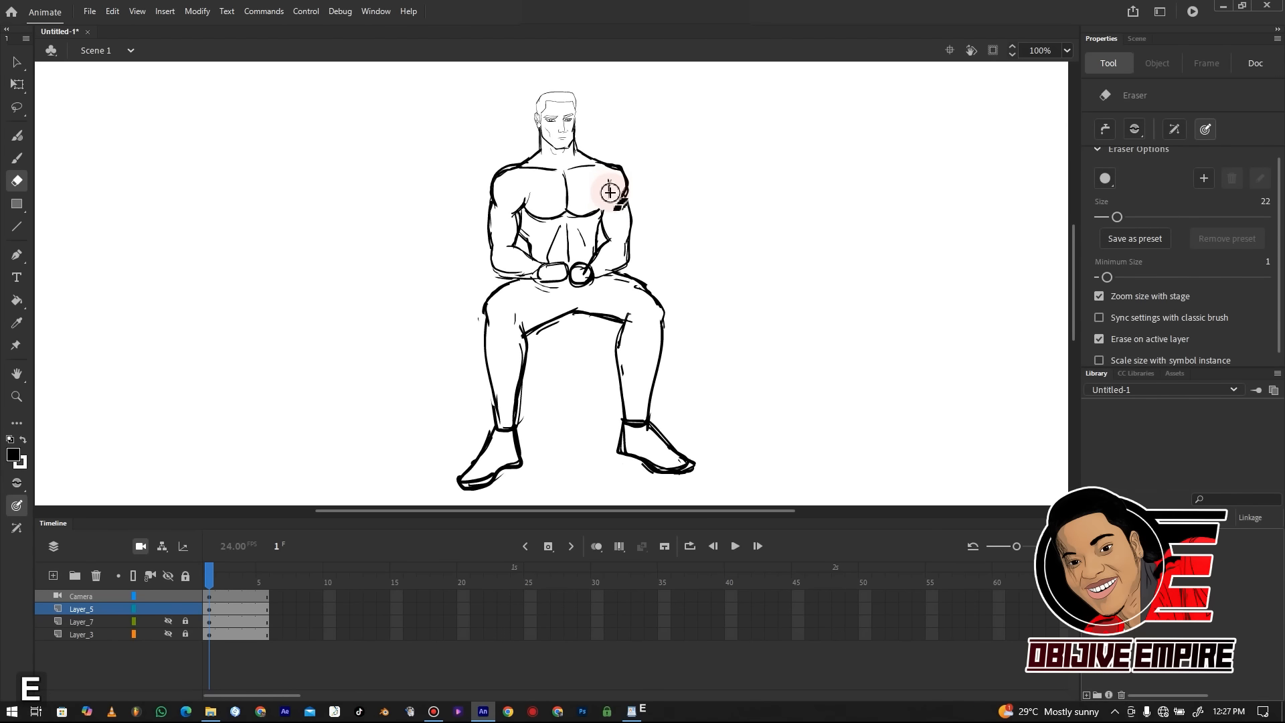
{"action": "key", "text": "b"}
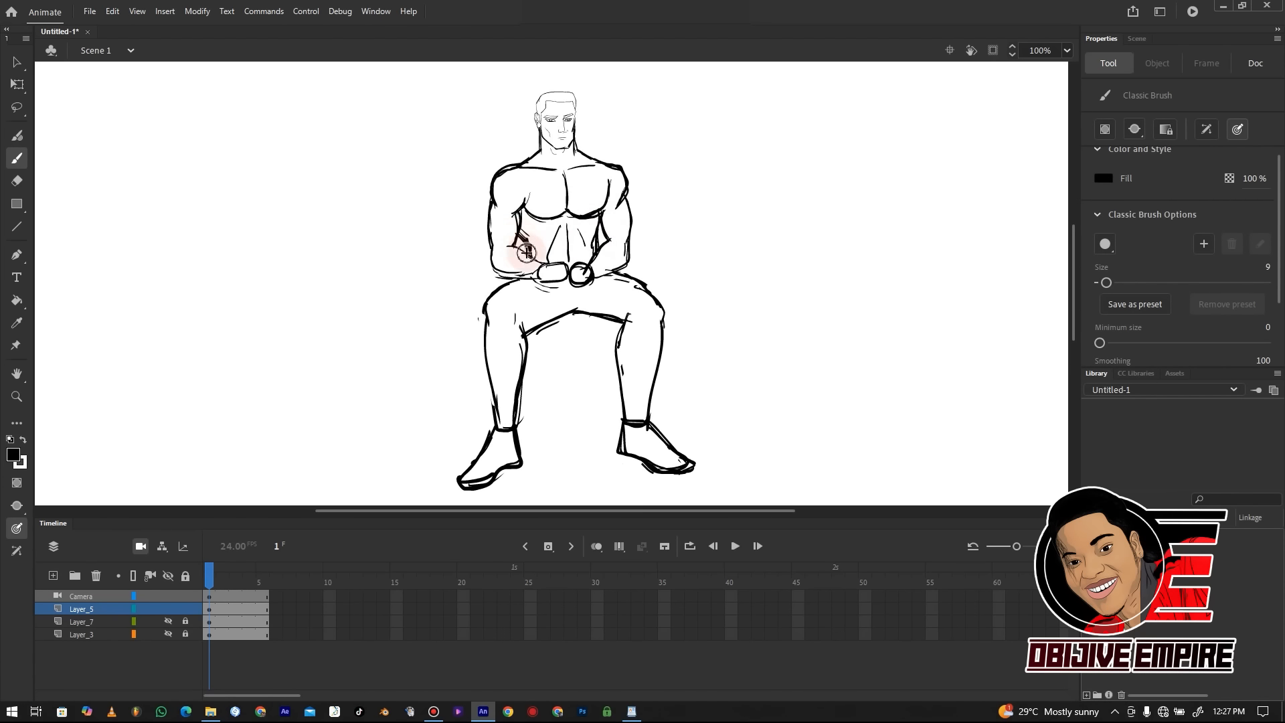
{"action": "key", "text": "ctrl+z"}
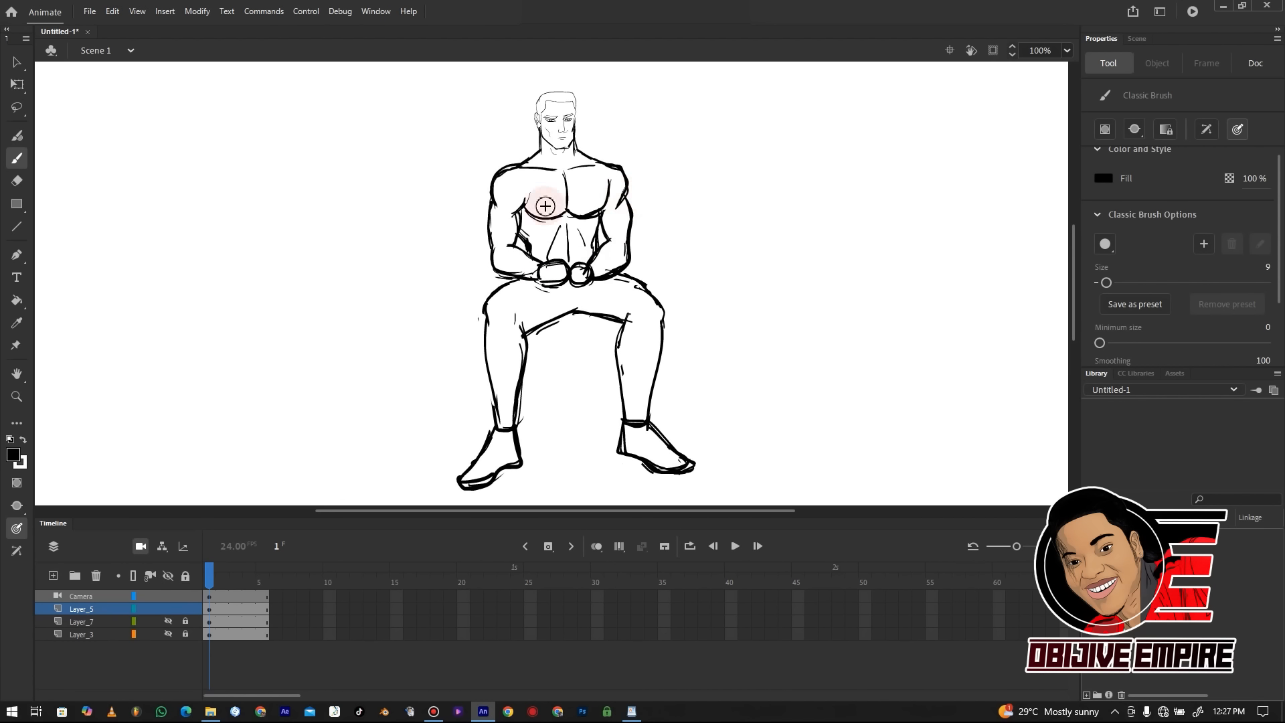
Touch up the left leg's outline and erase the right leg from the knee down to the foot
{"action": "mouse_move", "coordinate": [525, 273]}
{"action": "left_mouse_down"}
{"action": "mouse_move", "coordinate": [483, 307]}
{"action": "mouse_move", "coordinate": [500, 397]}
{"action": "left_mouse_up"}
{"action": "key", "text": "ctrl+z"}
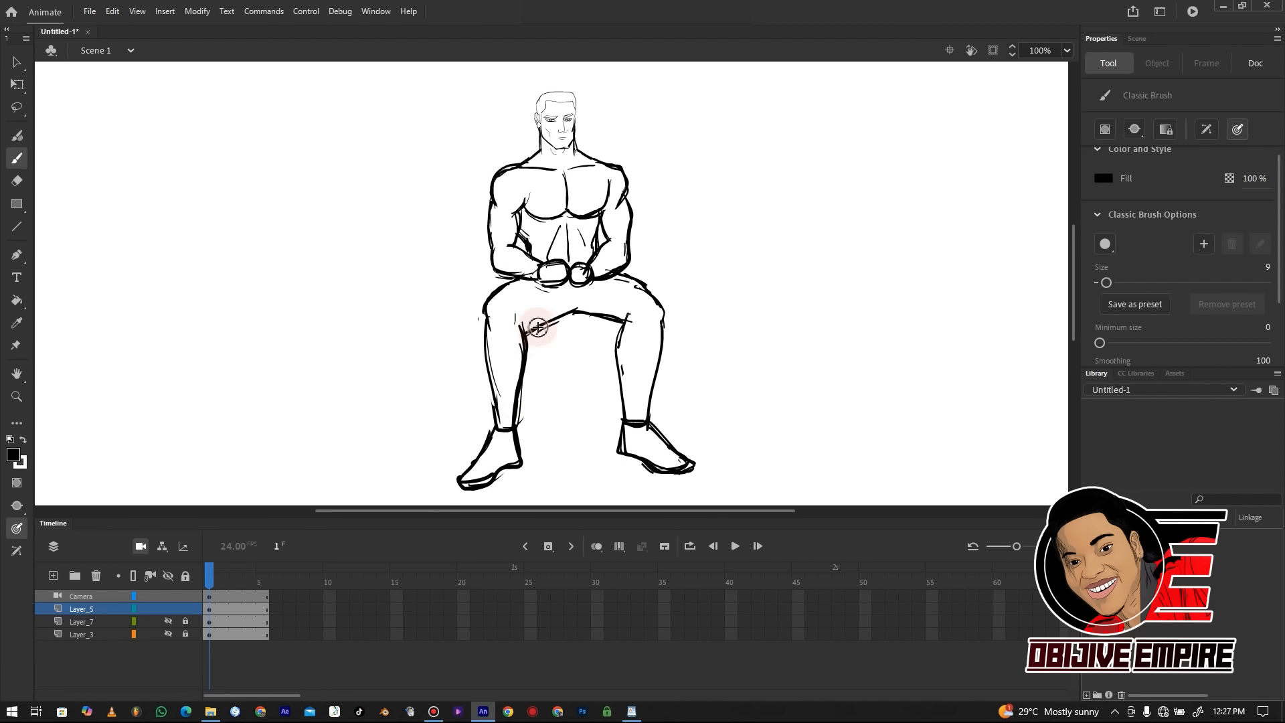
{"action": "mouse_move", "coordinate": [615, 272]}
{"action": "left_mouse_down"}
{"action": "mouse_move", "coordinate": [648, 411]}
{"action": "mouse_move", "coordinate": [651, 277]}
{"action": "mouse_move", "coordinate": [653, 303]}
{"action": "mouse_move", "coordinate": [673, 299]}
{"action": "mouse_move", "coordinate": [659, 348]}
{"action": "mouse_move", "coordinate": [672, 313]}
{"action": "left_mouse_up"}
{"action": "key", "text": "e"}
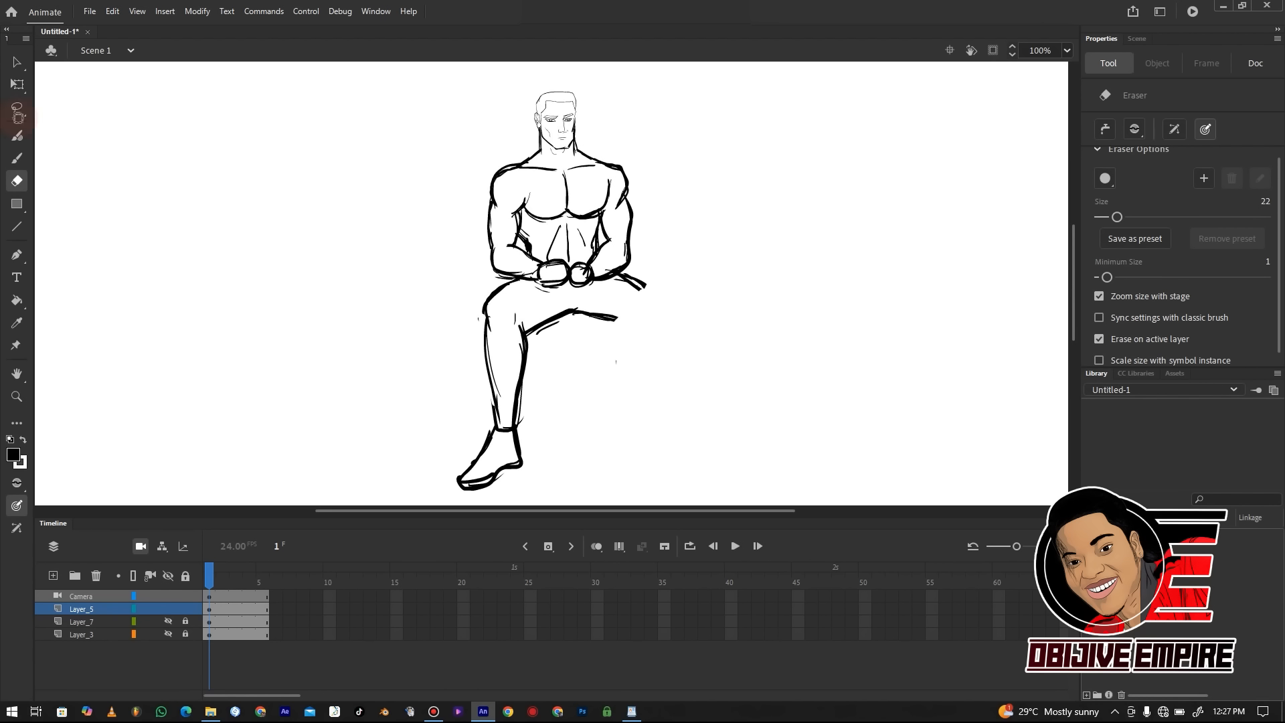
Select the whole left leg with the Lasso tool, copy it and paste the copy in place
{"action": "left_click", "coordinate": [17, 111]}
{"action": "left_click", "coordinate": [64, 108]}
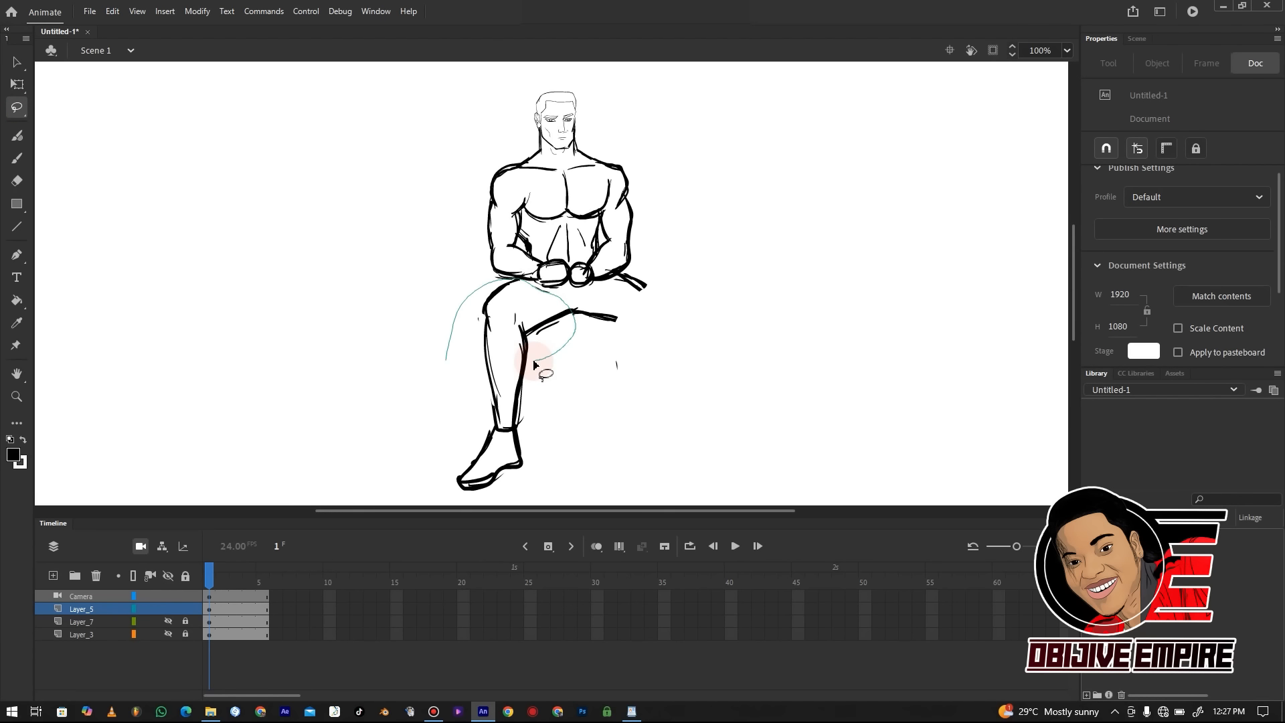
{"action": "left_click_drag", "start_coordinate": [533, 365], "coordinate": [526, 368]}
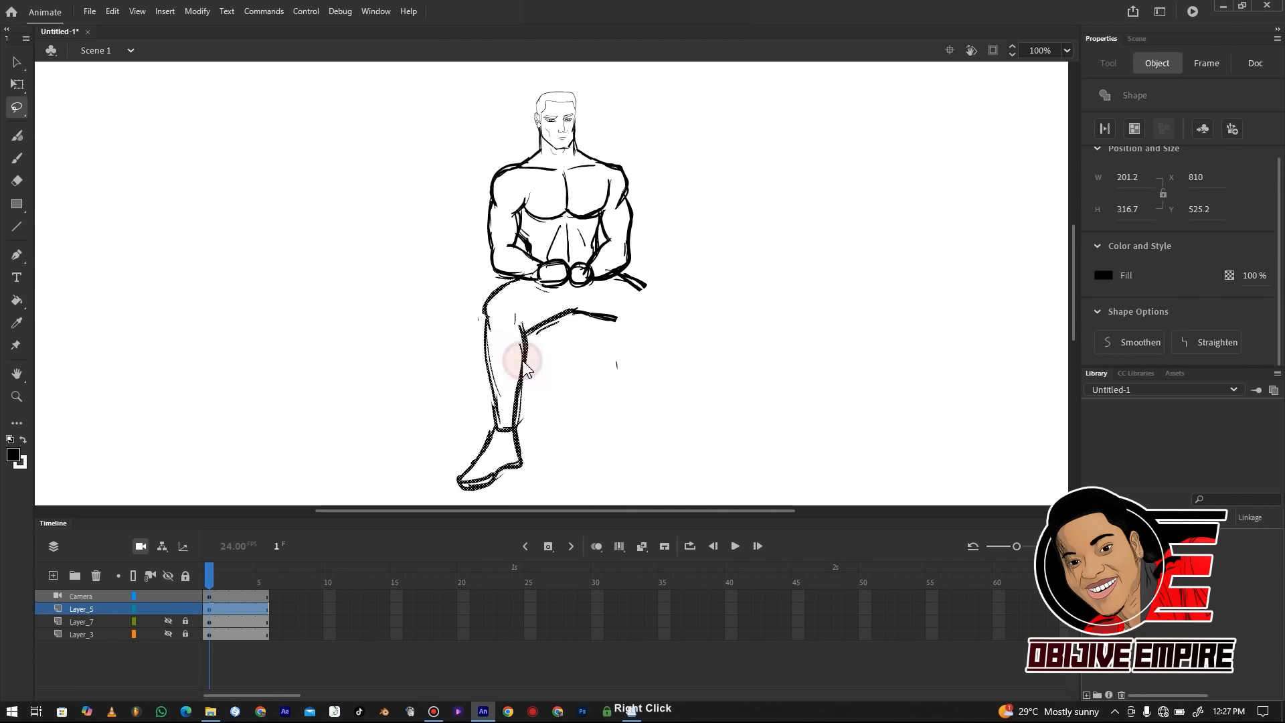
{"action": "right_click", "coordinate": [524, 366]}
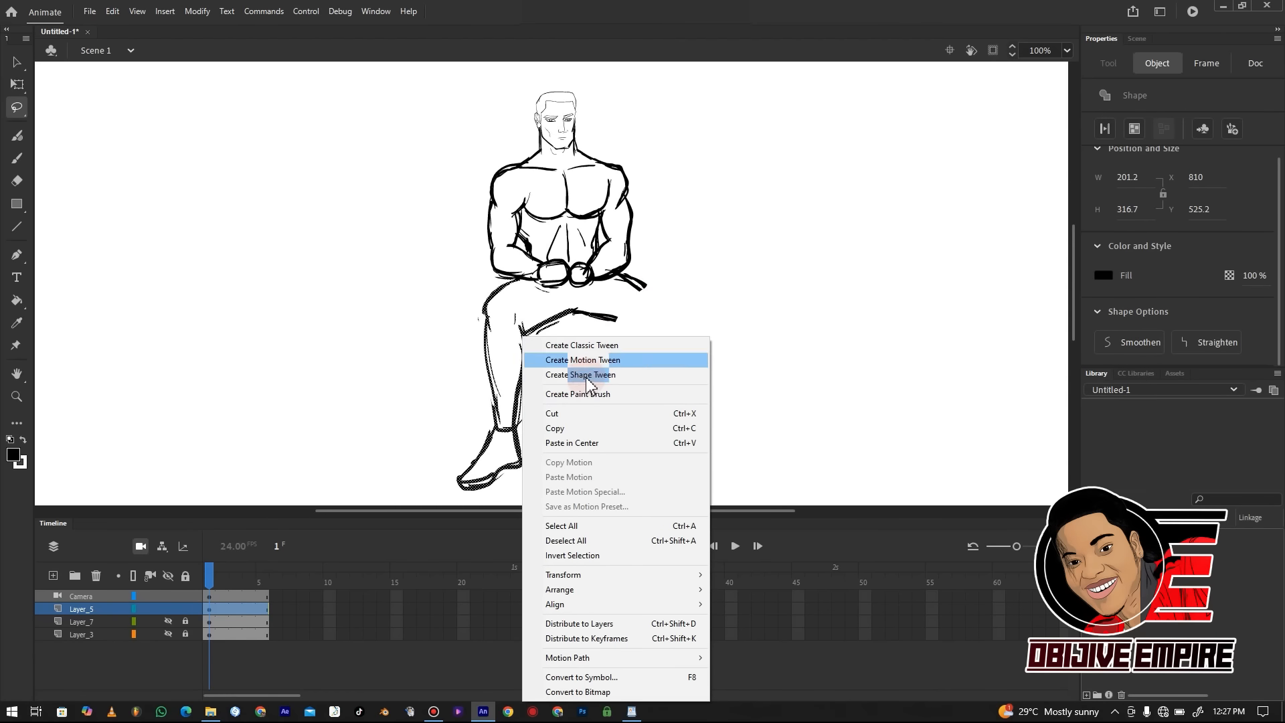
{"action": "left_click", "coordinate": [574, 443]}
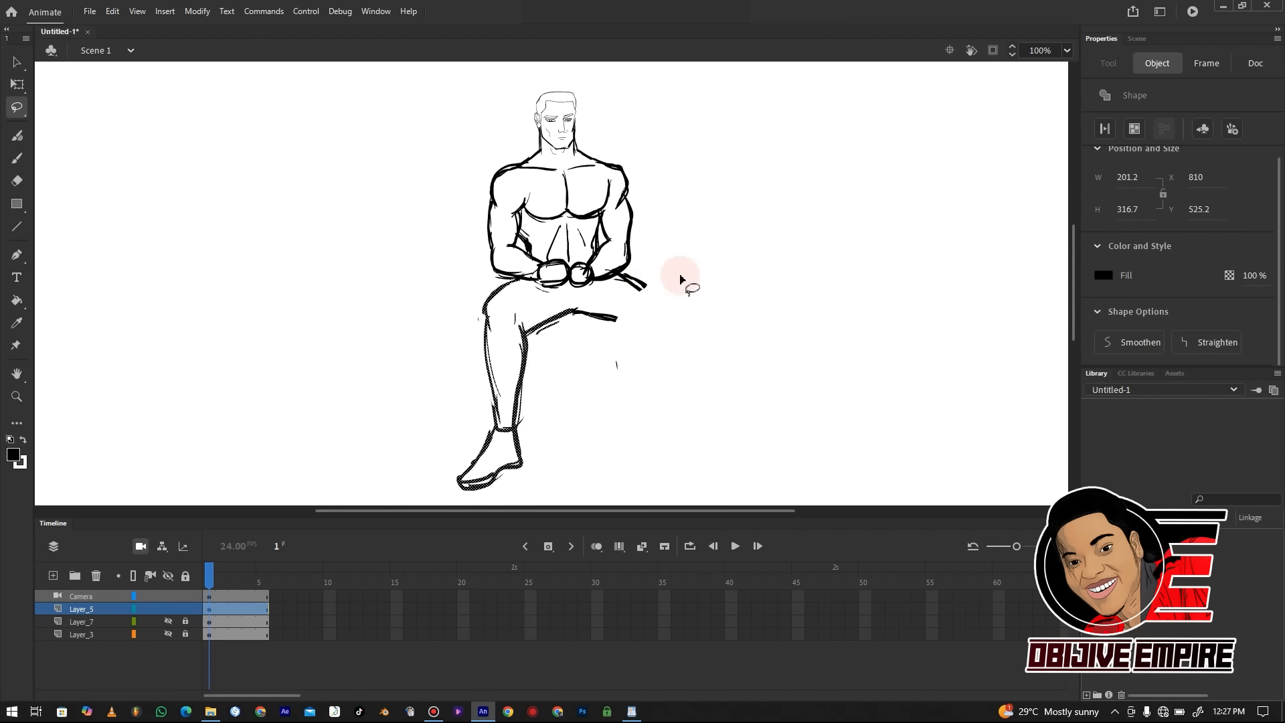
{"action": "right_click", "coordinate": [715, 249]}
{"action": "left_click", "coordinate": [776, 293]}
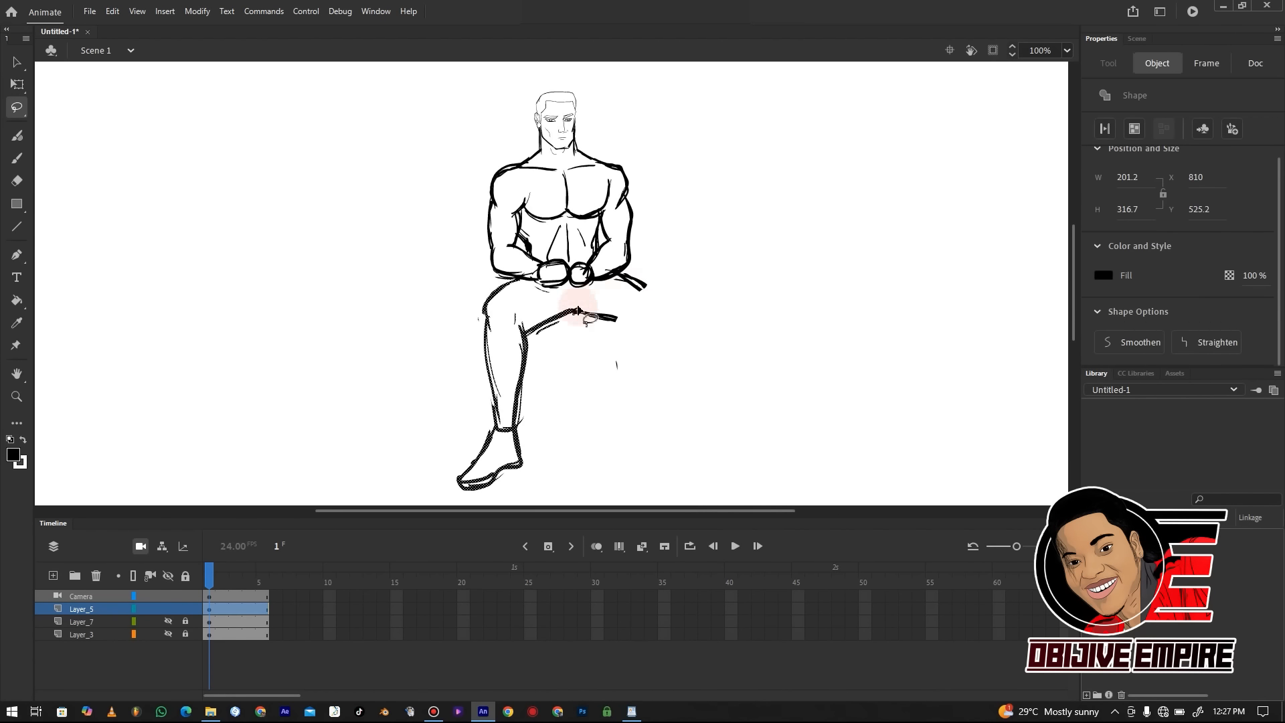
Flip the copied leg horizontally and move it into place as the right leg, at about X 952, Y 514
{"action": "right_click", "coordinate": [549, 322]}
{"action": "mouse_move", "coordinate": [701, 564]}
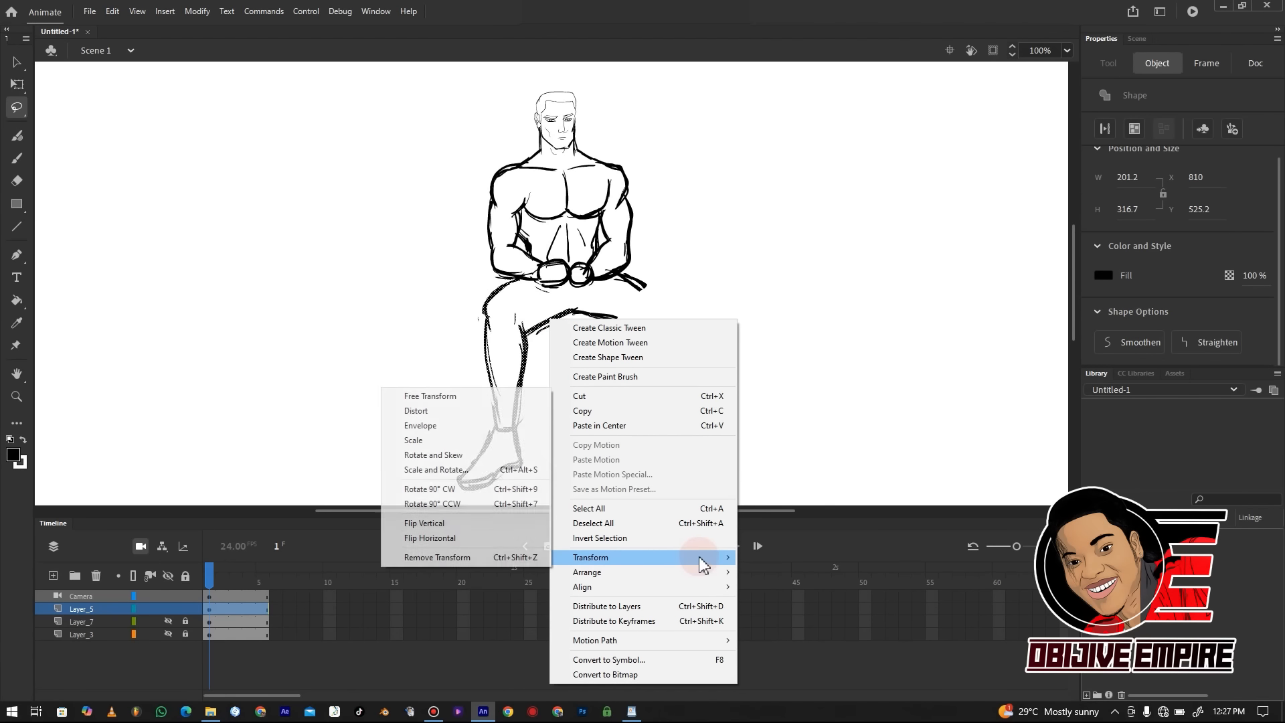
{"action": "left_click", "coordinate": [480, 549]}
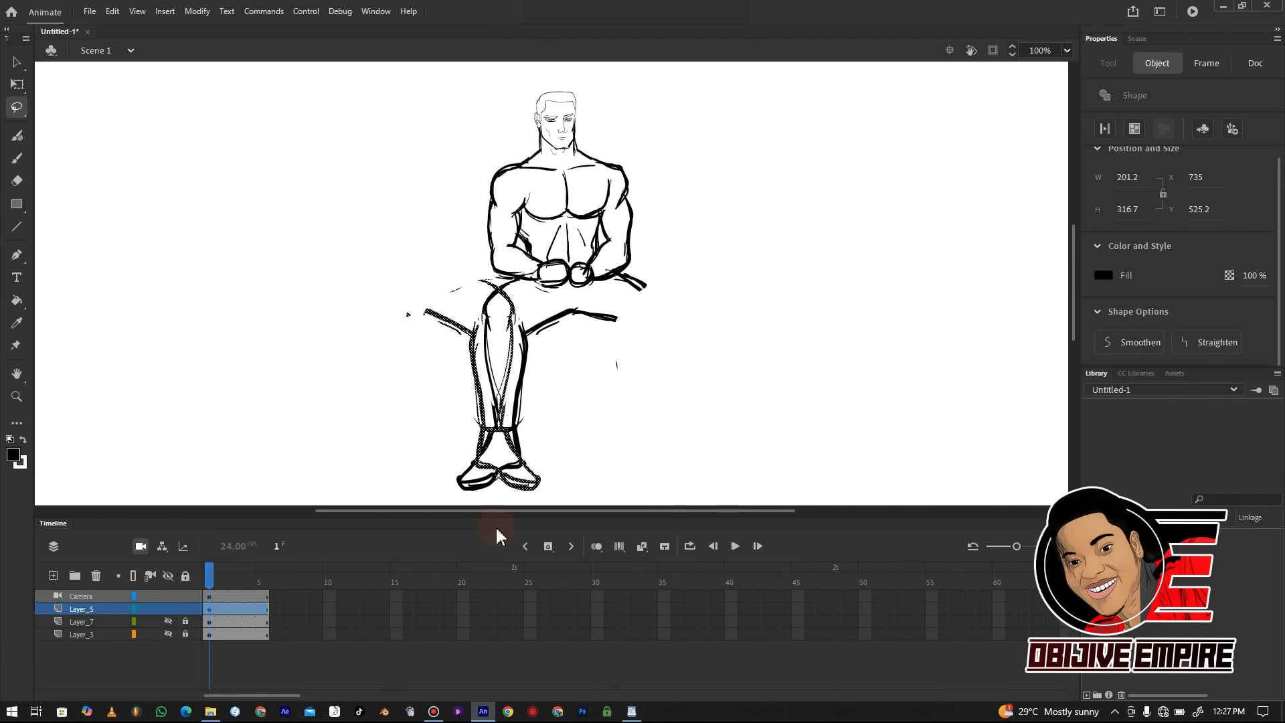
{"action": "left_click_drag", "start_coordinate": [513, 314], "coordinate": [659, 308]}
{"action": "left_click", "coordinate": [705, 290]}
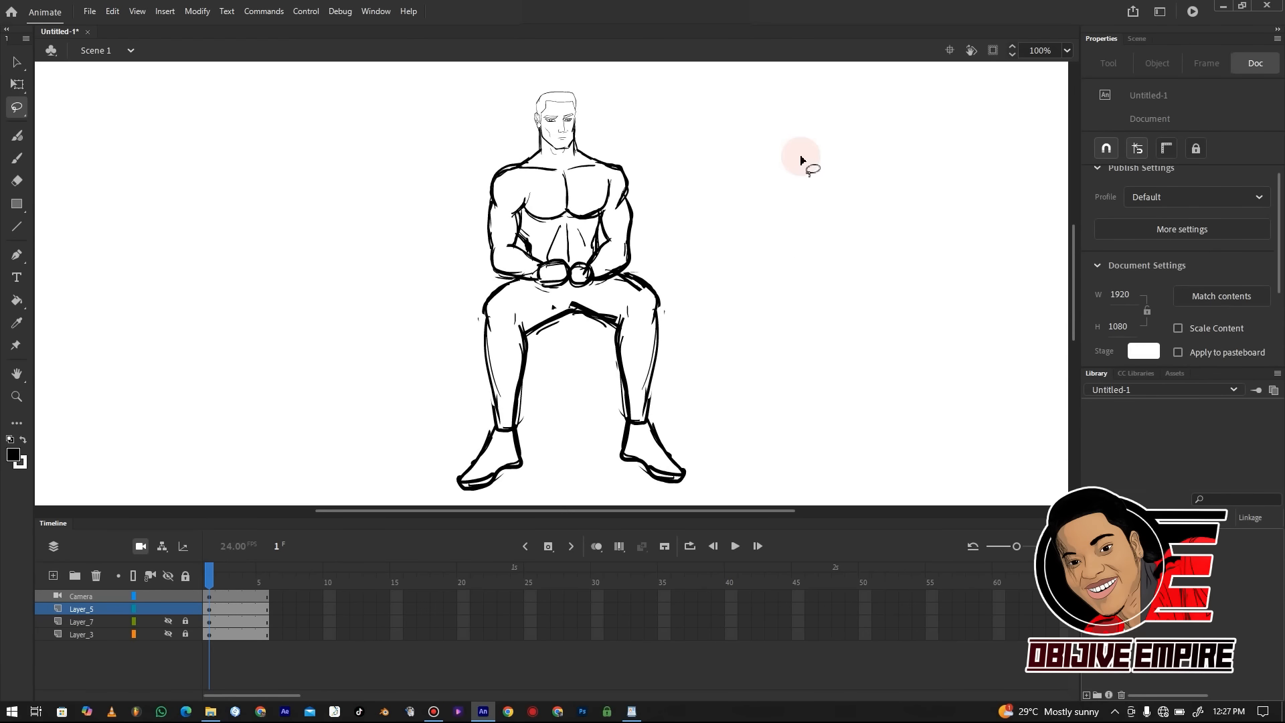
{"action": "key", "text": "ctrl+z"}
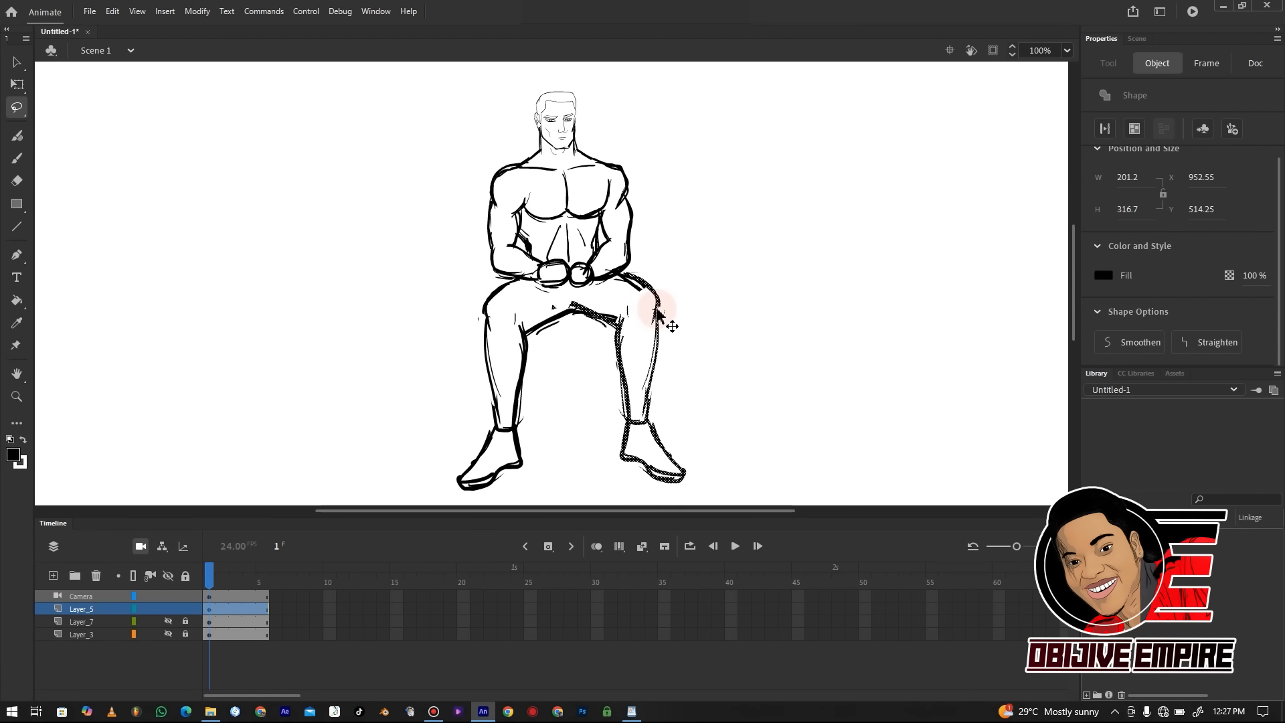
Nudge the mirrored right leg down and to the right, to about X 955.55, Y 518.3, and deselect it
{"action": "key", "text": "Down"}
{"action": "key", "text": "Down"}
{"action": "key", "text": "Down"}
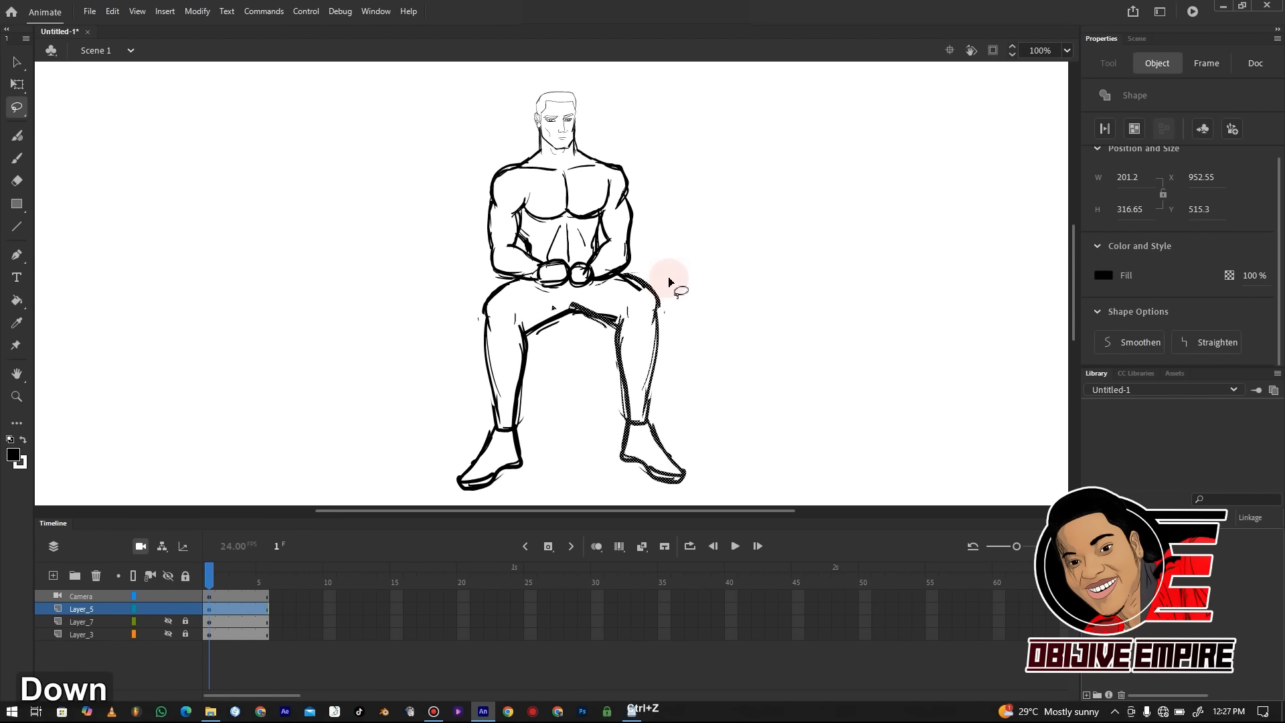
{"action": "key", "text": "Down"}
{"action": "key", "text": "Right"}
{"action": "key", "text": "Right"}
{"action": "key", "text": "Right"}
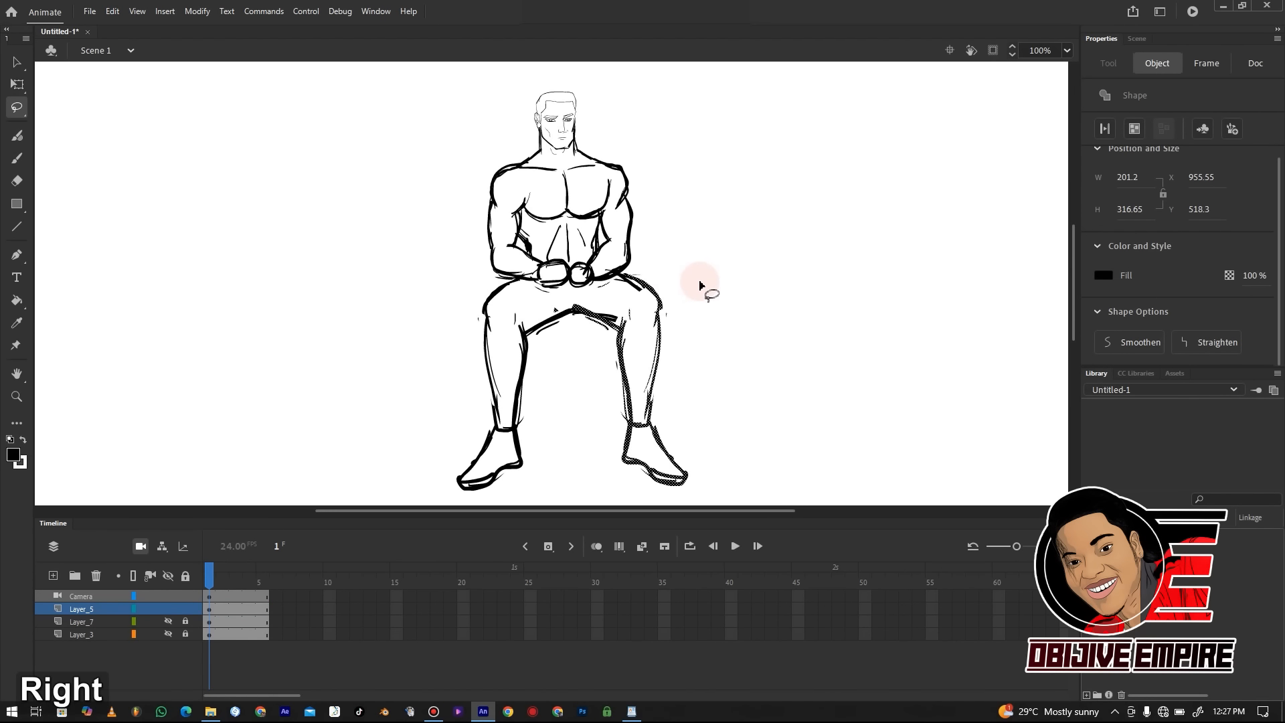
{"action": "left_click", "coordinate": [699, 286]}
Select the whole upper body with the Lasso tool and nudge it right and slightly up, to about X 863, Y 240
{"action": "left_click_drag", "start_coordinate": [552, 94], "coordinate": [579, 73]}
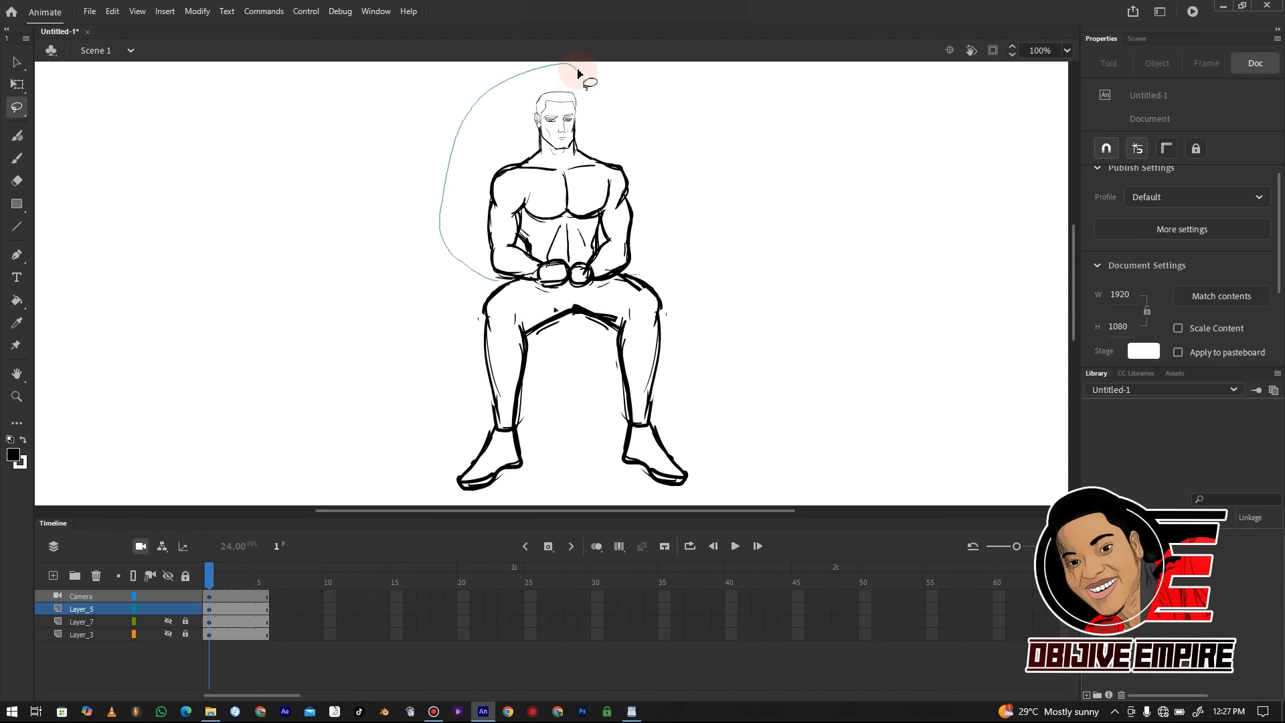
{"action": "left_click_drag", "start_coordinate": [579, 72], "coordinate": [581, 70]}
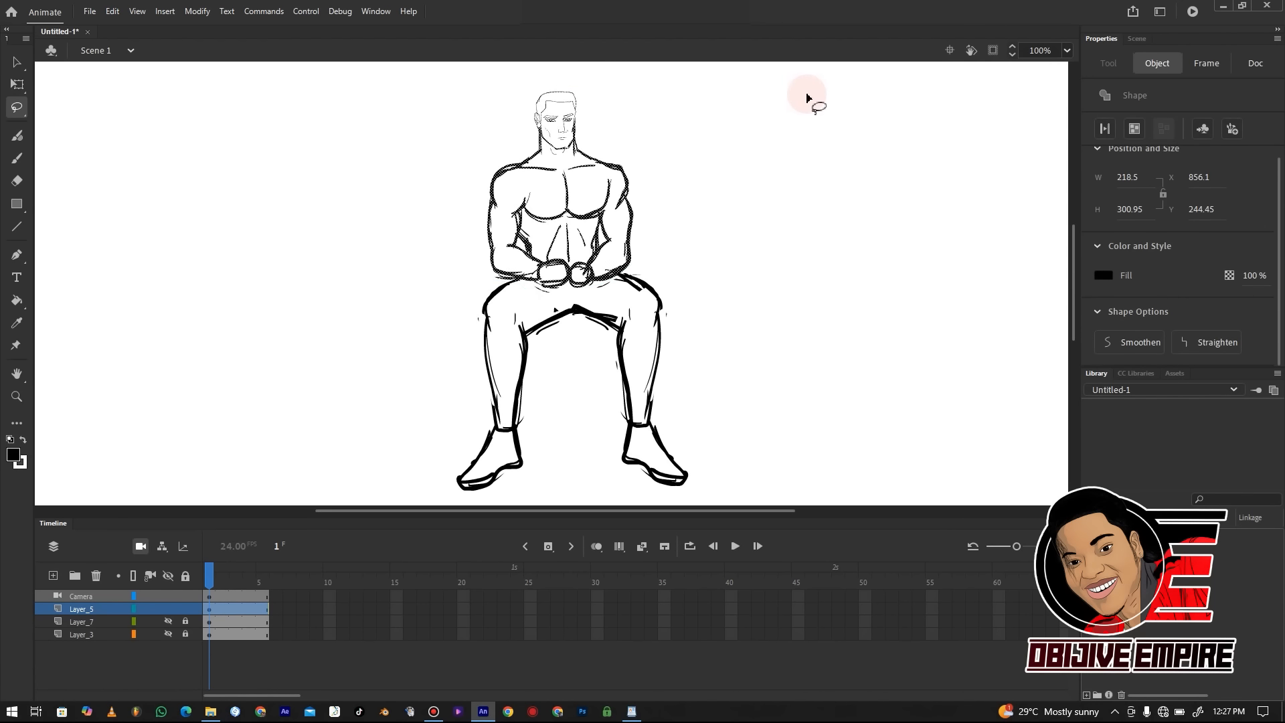
{"action": "key", "text": "Right"}
{"action": "key", "text": "Right"}
{"action": "key", "text": "Right"}
{"action": "key", "text": "Right"}
{"action": "key", "text": "Right"}
{"action": "key", "text": "Right"}
{"action": "key", "text": "Up"}
{"action": "key", "text": "Up"}
{"action": "key", "text": "Up"}
{"action": "key", "text": "Up"}
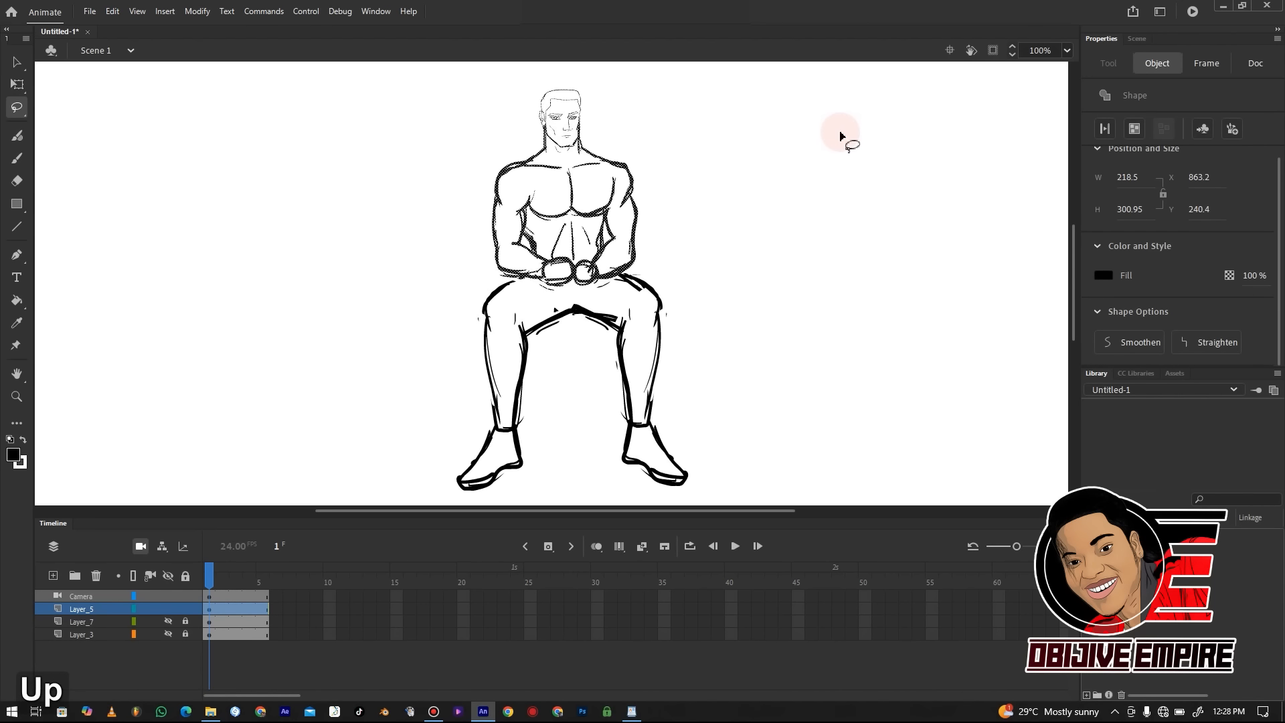
{"action": "key", "text": "Right"}
{"action": "left_click", "coordinate": [719, 102]}
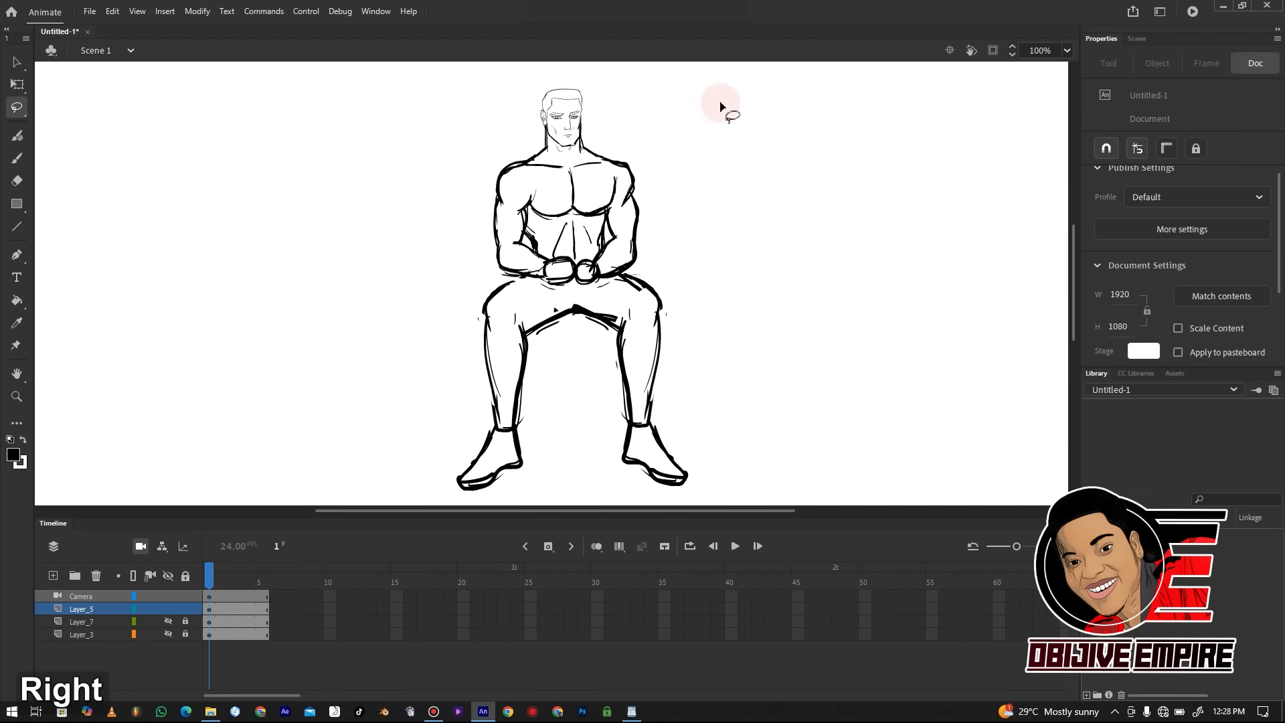
Select only the head and neck with the Lasso tool and nudge them slightly right, to about X 928.5
{"action": "left_click_drag", "start_coordinate": [610, 111], "coordinate": [532, 87]}
{"action": "key", "text": "Right"}
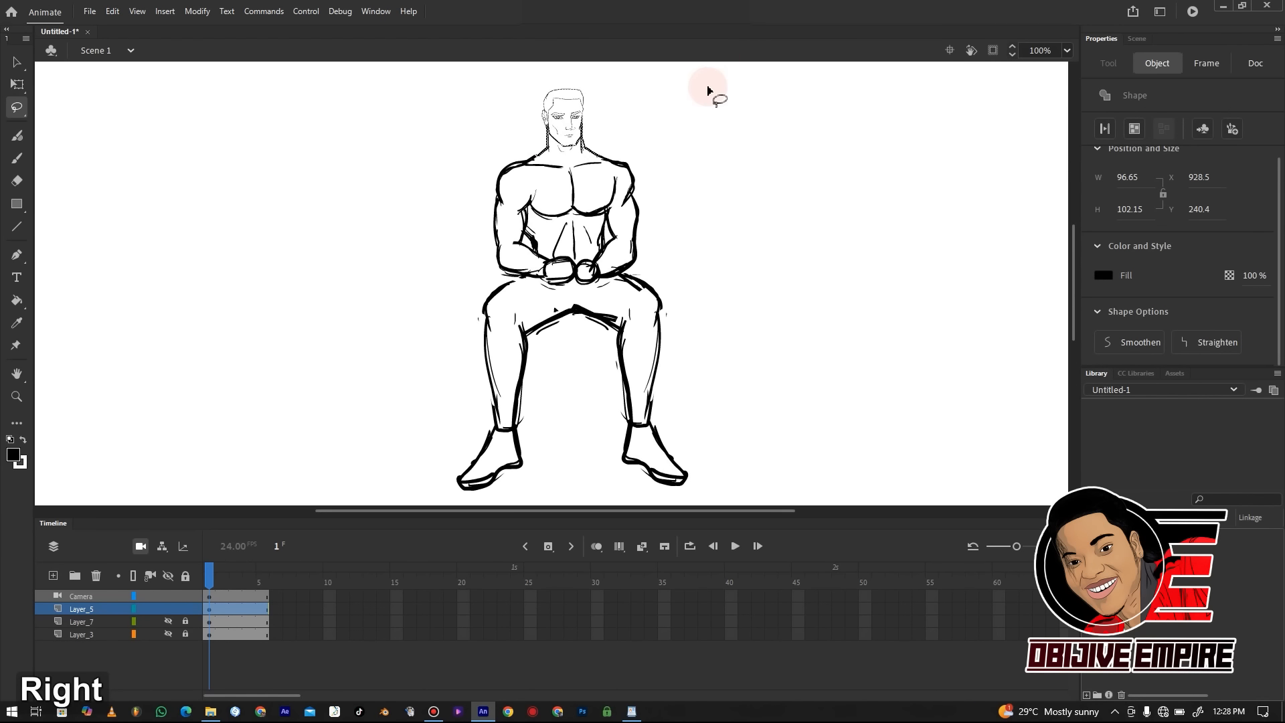
{"action": "left_click", "coordinate": [708, 102]}
Thicken the outlines of both shoulders and upper arms with the Classic Brush at size 9
{"action": "key", "text": "b"}
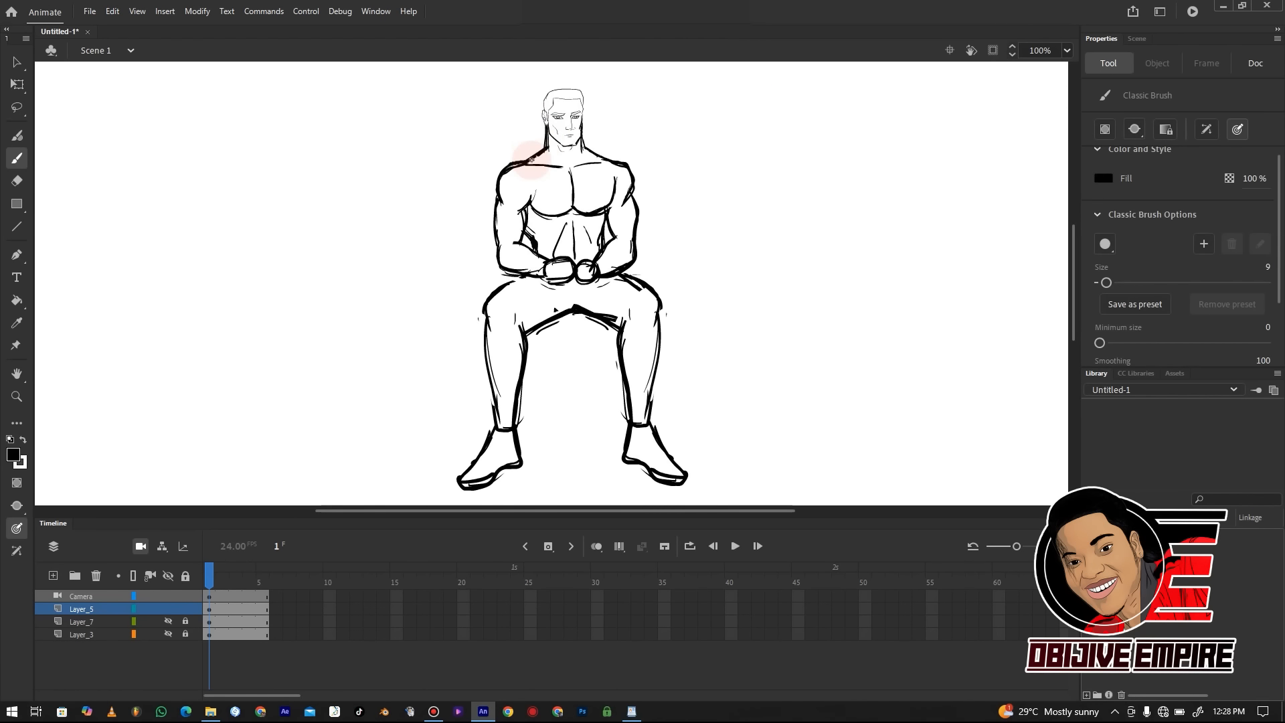
{"action": "left_click_drag", "start_coordinate": [531, 159], "coordinate": [499, 198]}
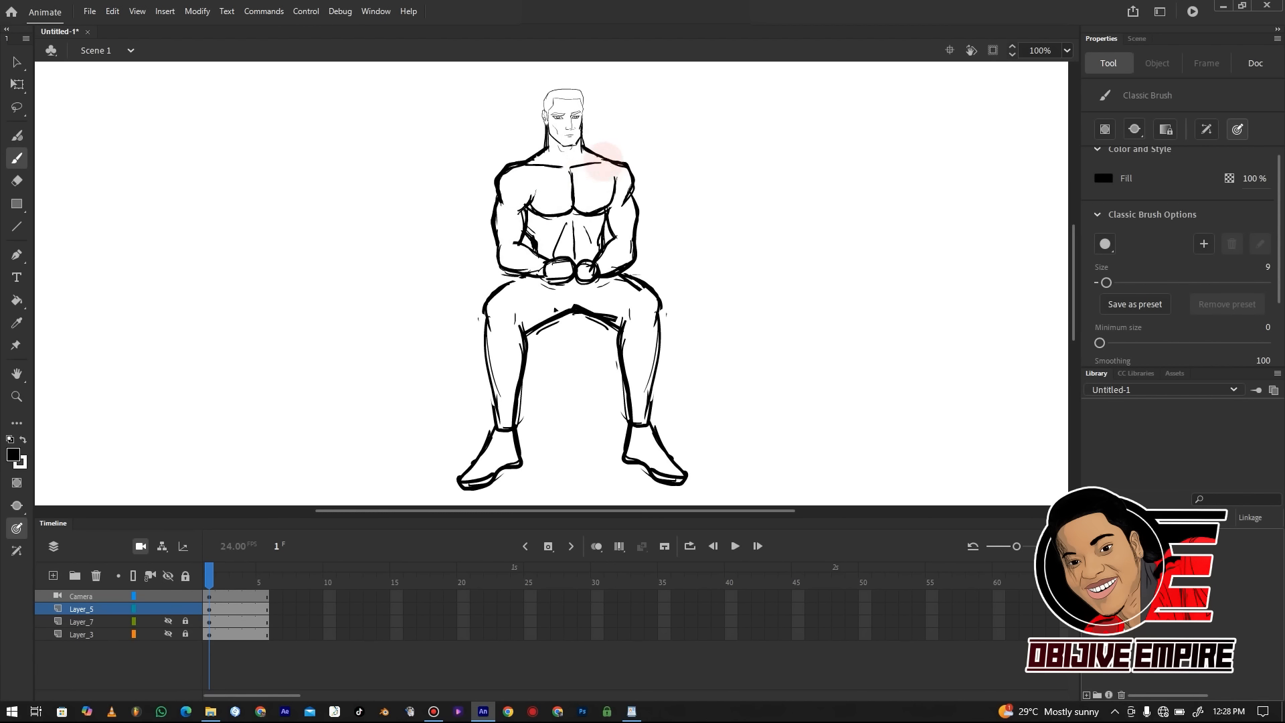
{"action": "left_click_drag", "start_coordinate": [603, 161], "coordinate": [636, 195]}
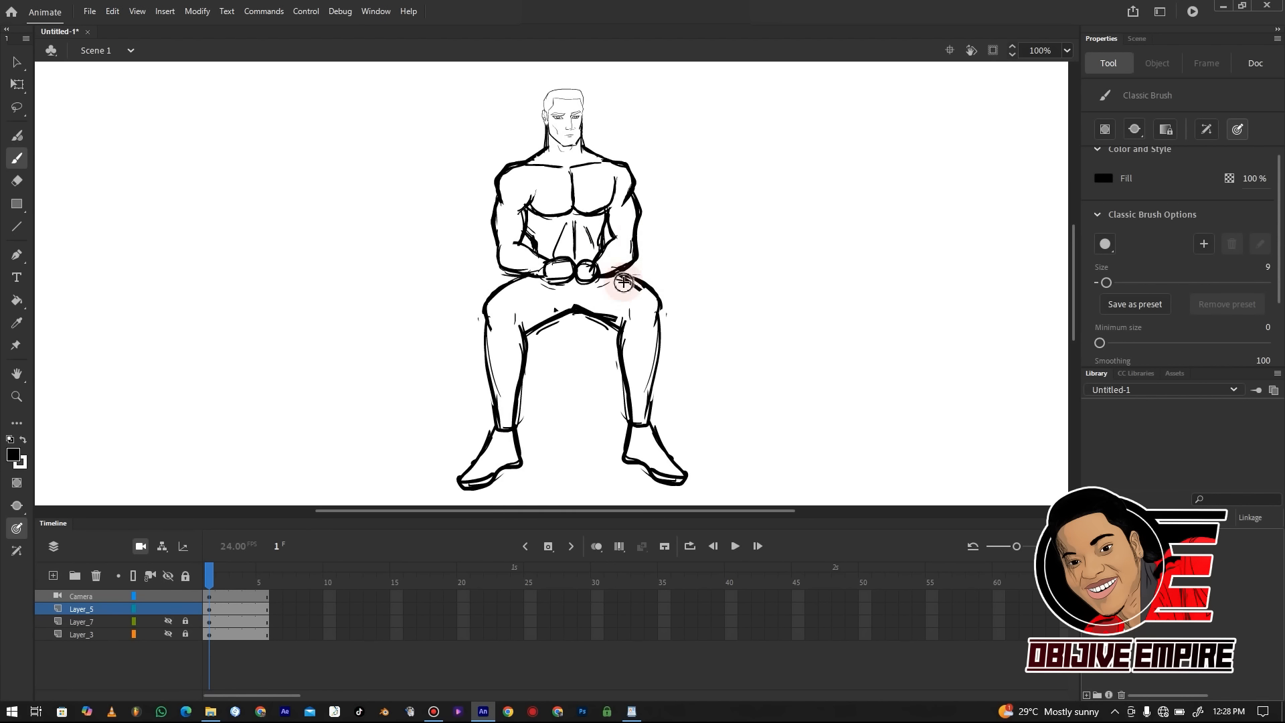
Erase the heavy overlapping lines along the top of the right thigh and redraw its outline down to the knee
{"action": "key", "text": "e"}
{"action": "key", "text": "b"}
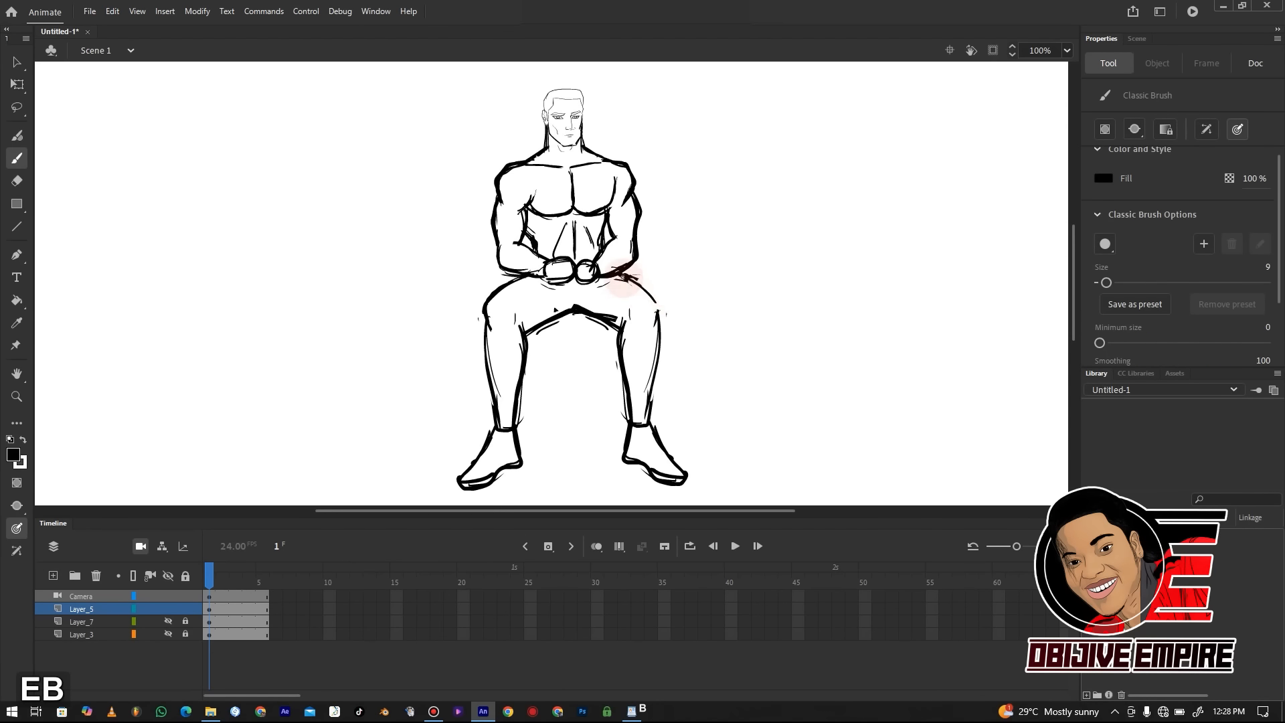
{"action": "key", "text": "e"}
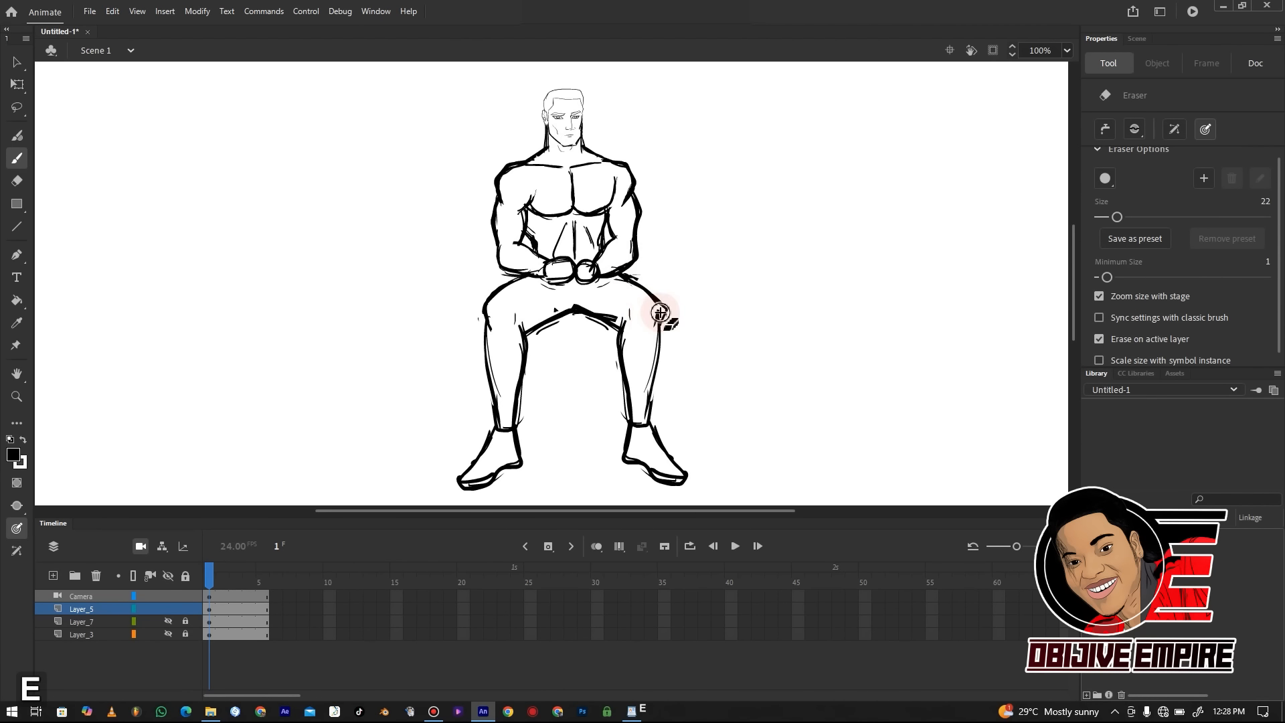
Outline the top and side of the seated man's head with the Classic Brush at size 9
{"action": "key", "text": "b"}
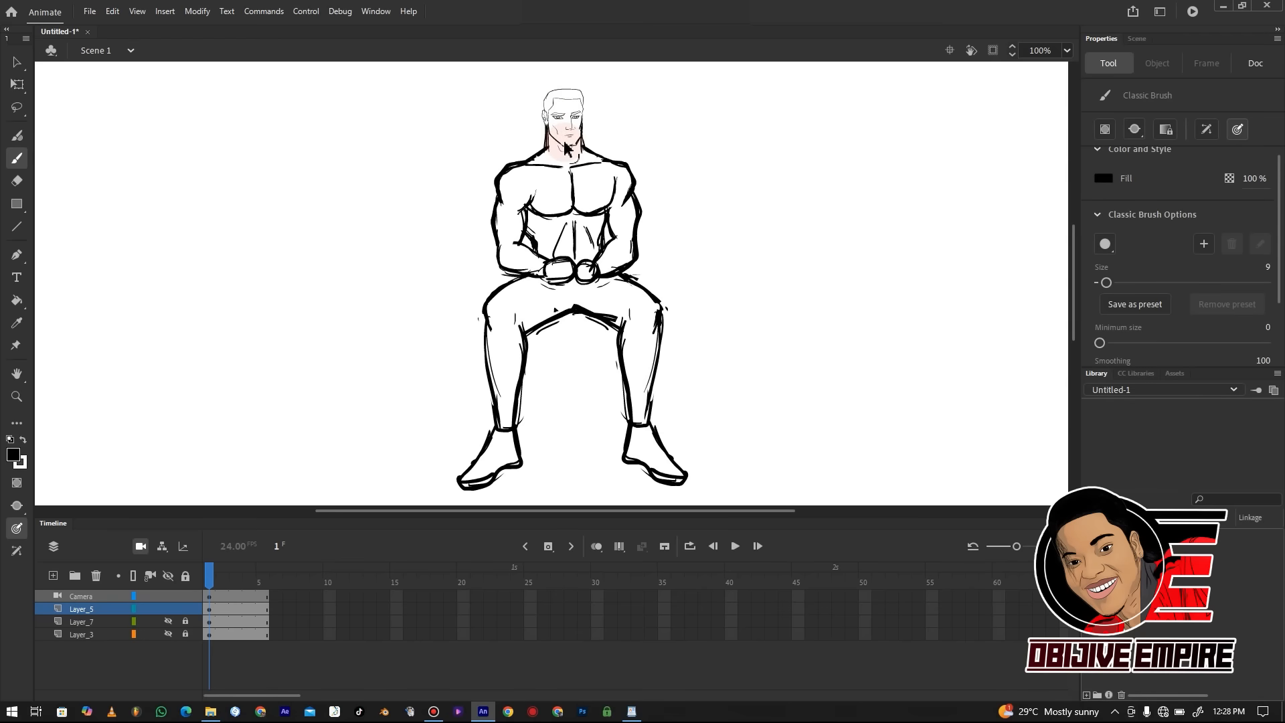
{"action": "key", "text": "ctrl+="}
{"action": "scroll", "coordinate": [1053, 201], "scroll_direction": "up", "scroll_amount": 5}
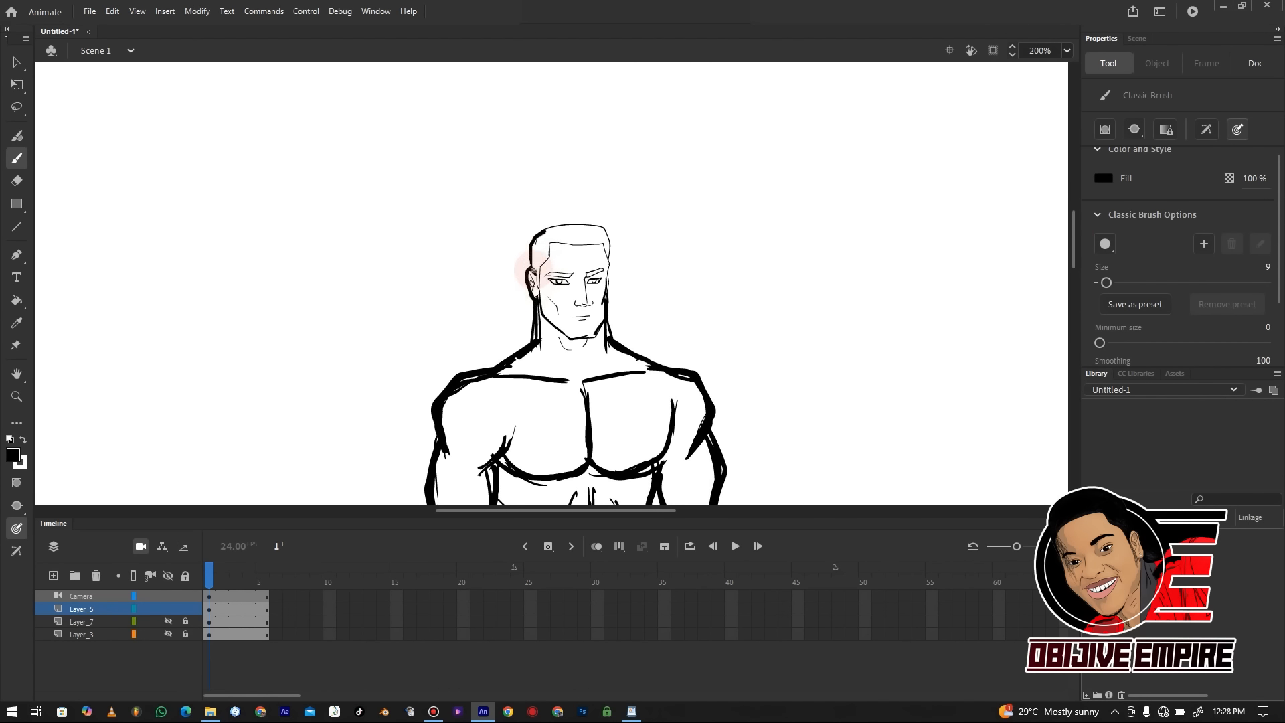
{"action": "mouse_move", "coordinate": [546, 231]}
{"action": "left_mouse_down"}
{"action": "mouse_move", "coordinate": [593, 220]}
{"action": "mouse_move", "coordinate": [605, 247]}
{"action": "left_mouse_up"}
{"action": "key", "text": "ctrl+minus"}
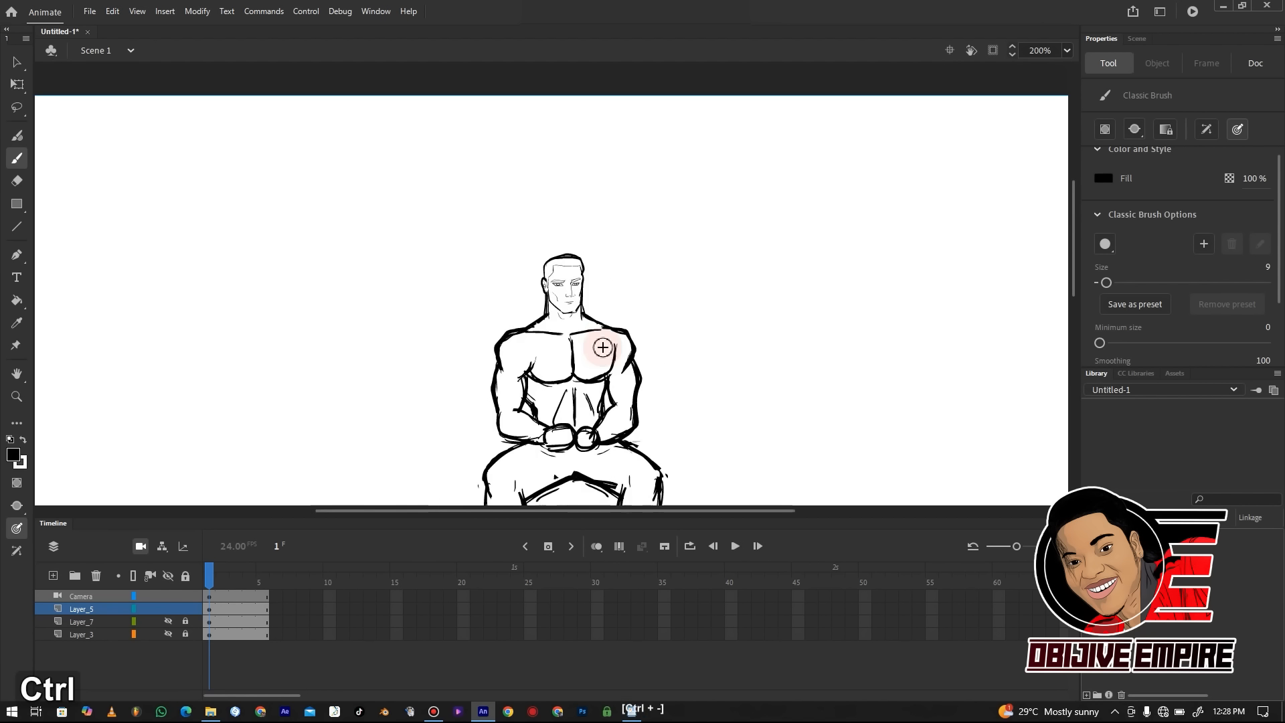
Show Layer_7 so the armchair sketch appears together with the seated figure
{"action": "key", "text": "ctrl+minus"}
{"action": "left_click", "coordinate": [168, 621]}
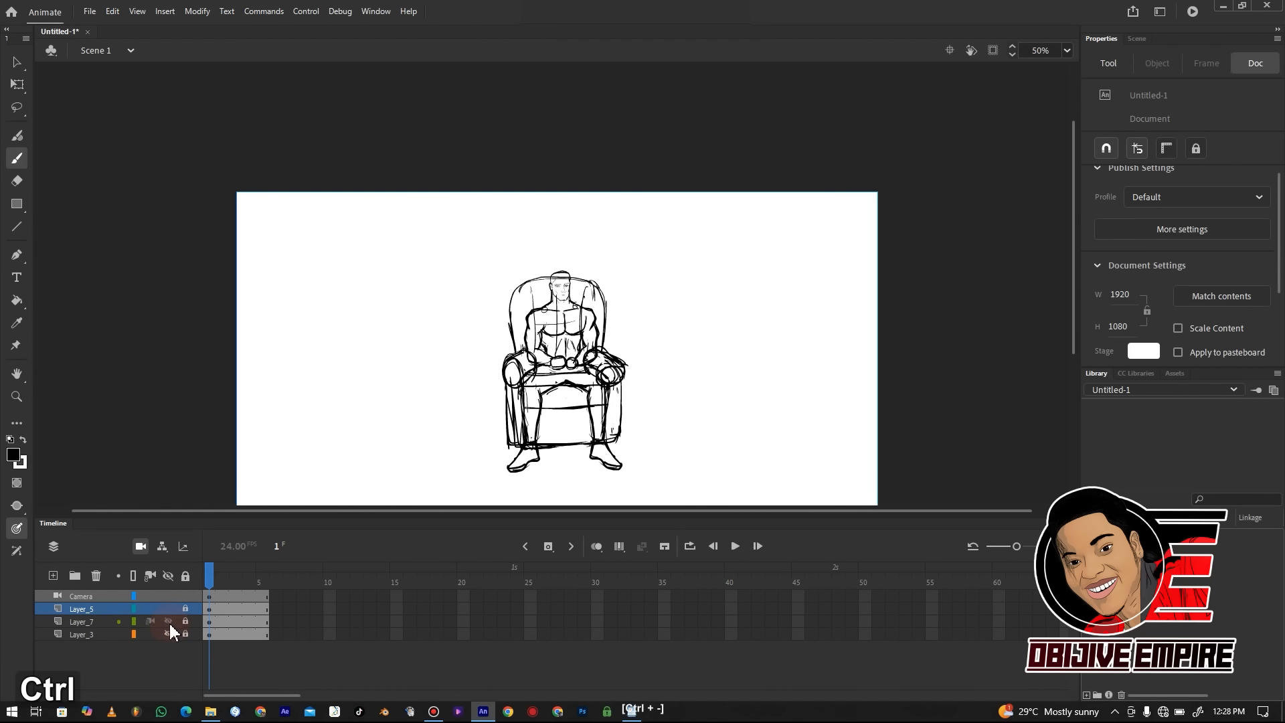
{"action": "key", "text": "ctrl+equal"}
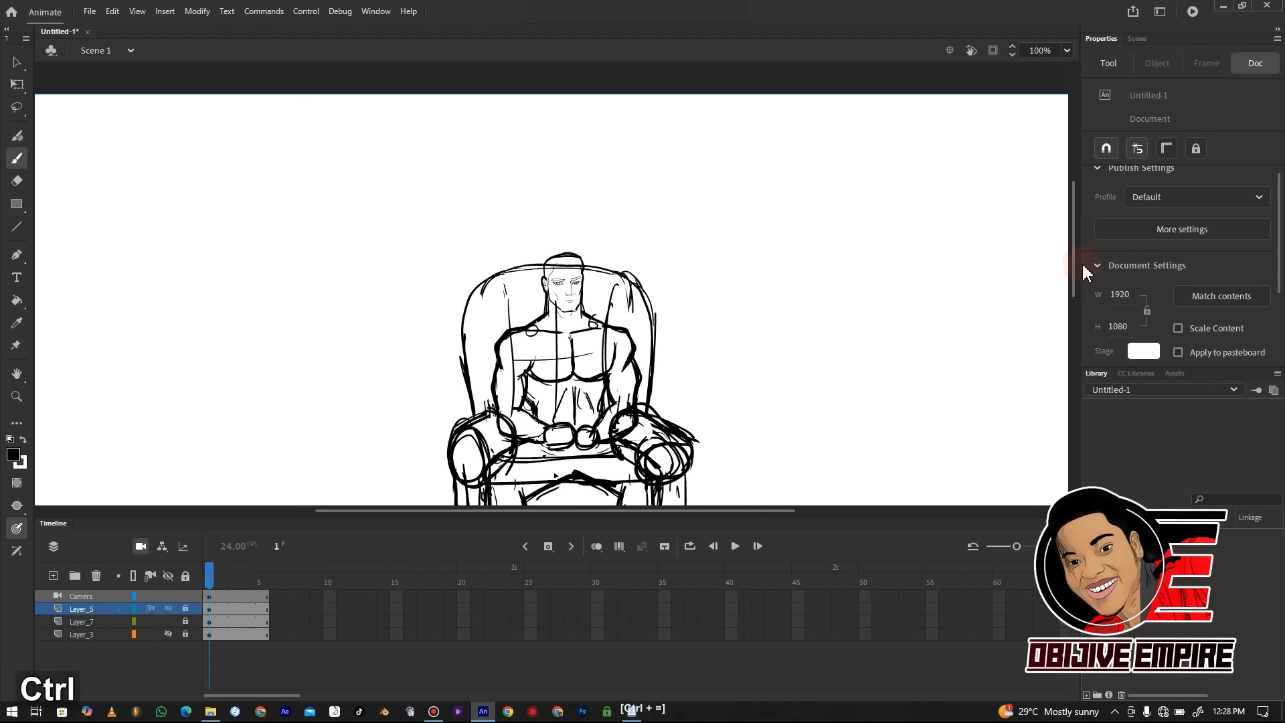
{"action": "scroll", "coordinate": [1072, 317], "scroll_direction": "down", "scroll_amount": 2}
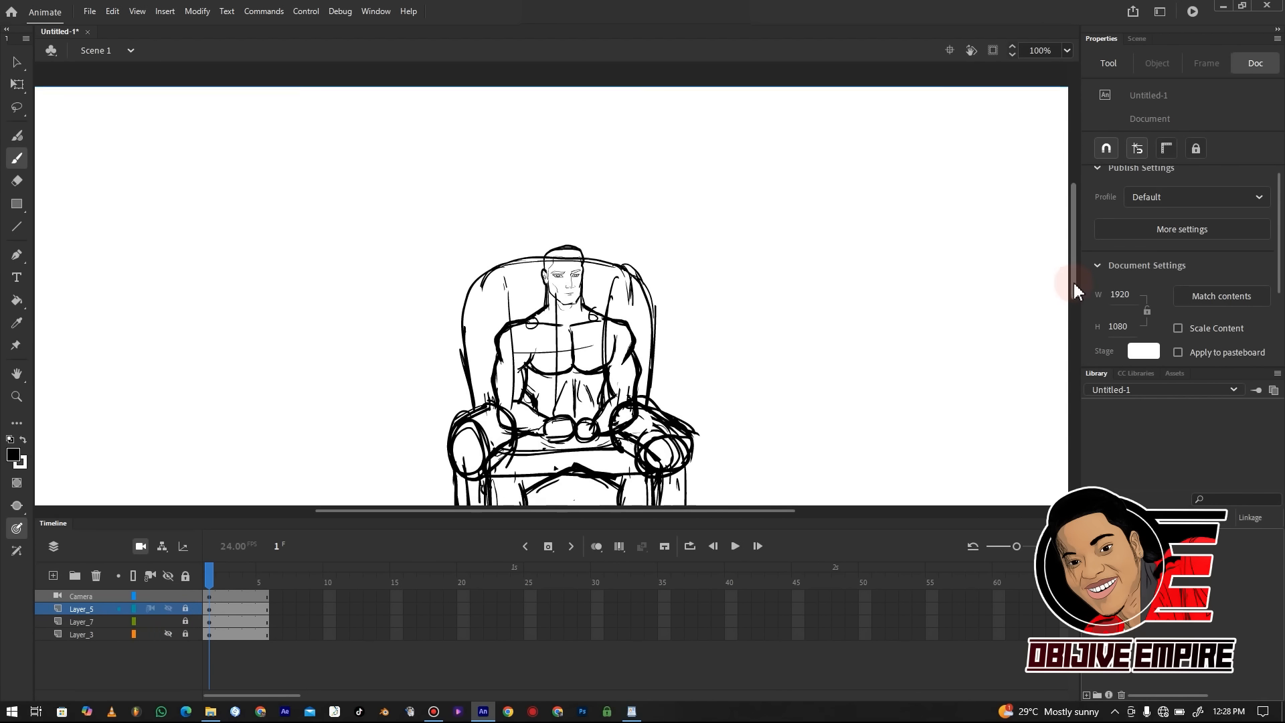
Enlarge the armchair sketch on Layer_7 to about 438 by 623 px with Free Transform
{"action": "left_click", "coordinate": [209, 621]}
{"action": "key", "text": "q"}
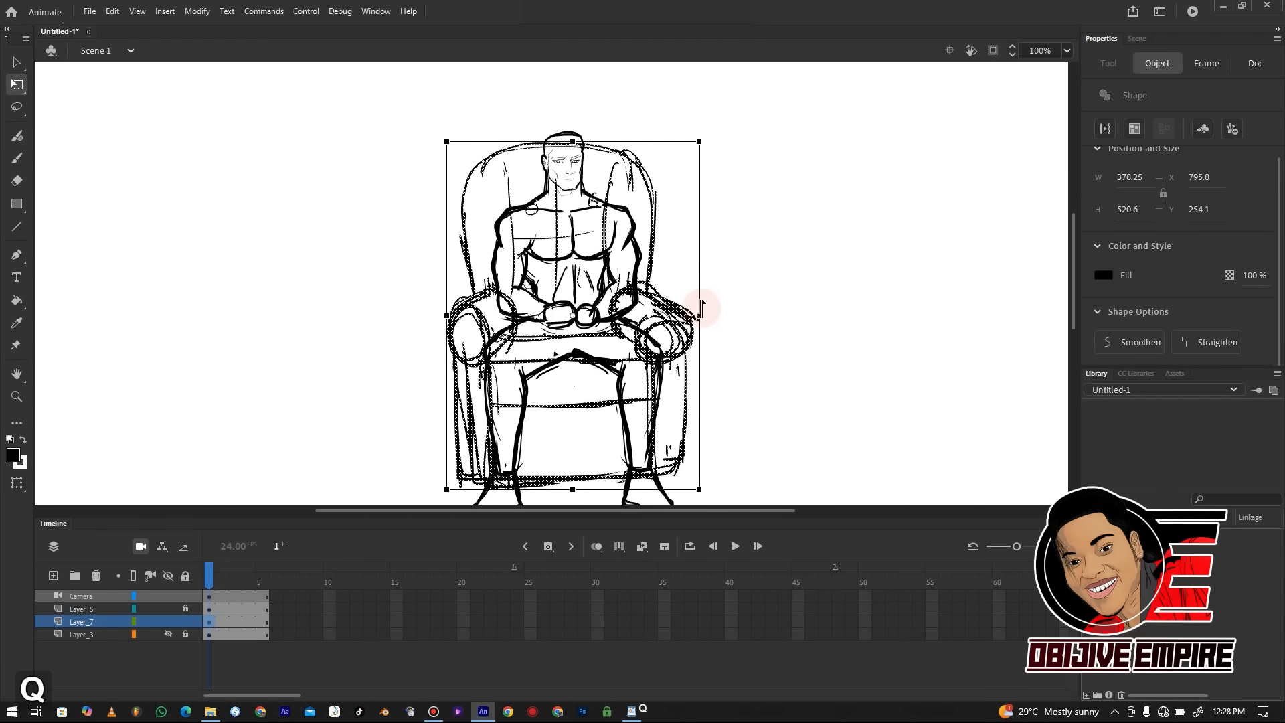
{"action": "left_click_drag", "start_coordinate": [701, 316], "coordinate": [714, 315]}
{"action": "left_click_drag", "start_coordinate": [572, 141], "coordinate": [571, 140]}
{"action": "key", "text": "ctrl+minus"}
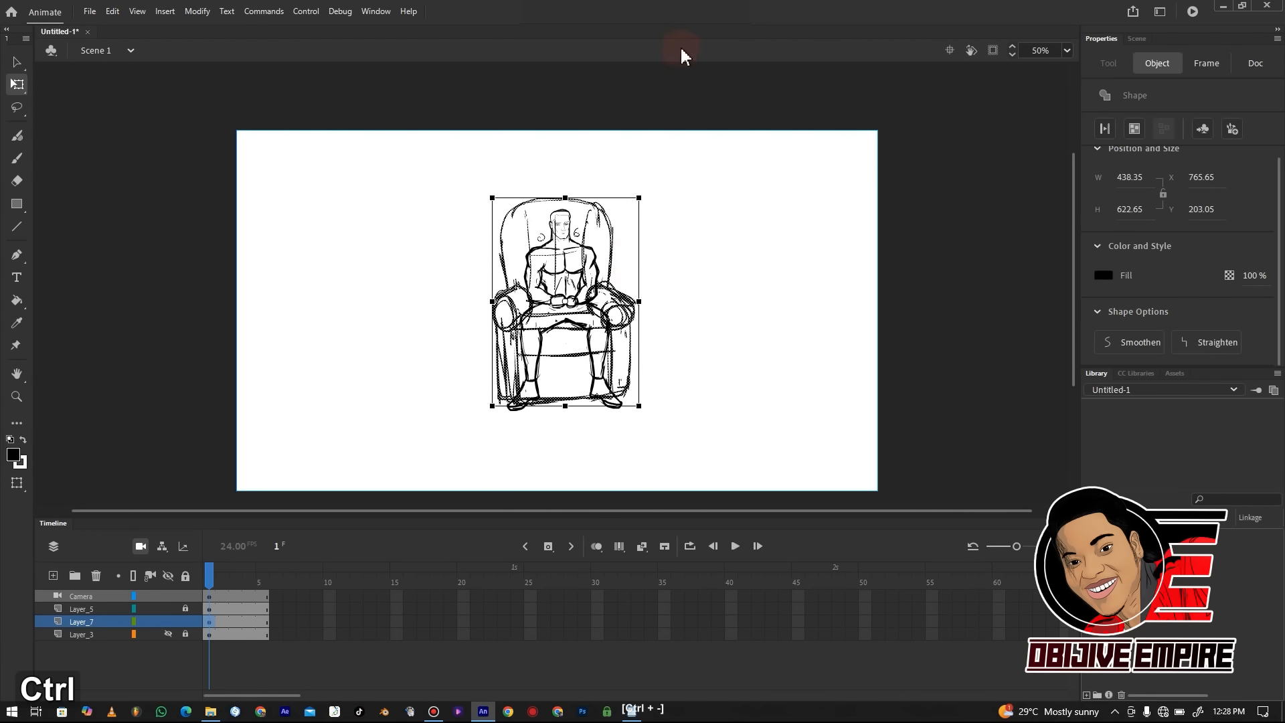
Move the armchair slightly upward and reduce its height to about 601 px
{"action": "left_click_drag", "start_coordinate": [621, 320], "coordinate": [619, 314]}
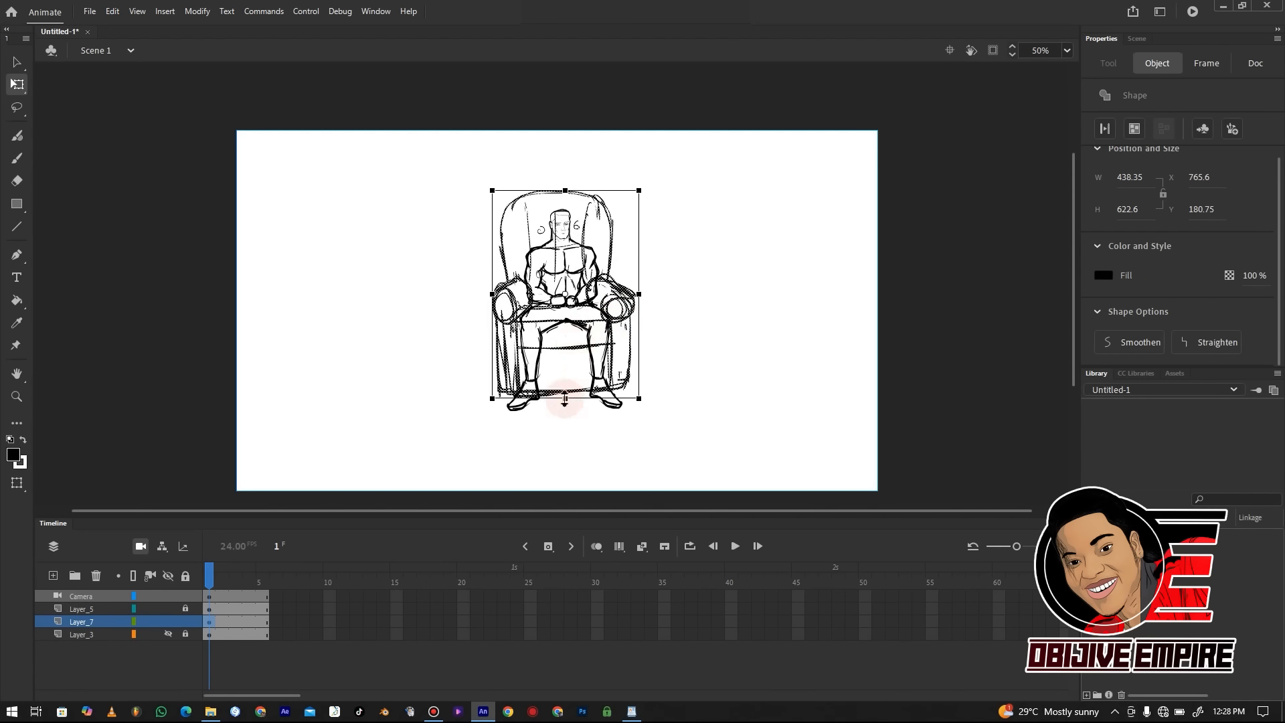
{"action": "left_click_drag", "start_coordinate": [566, 398], "coordinate": [566, 392]}
{"action": "left_click", "coordinate": [691, 334]}
{"action": "key", "text": "ctrl+z"}
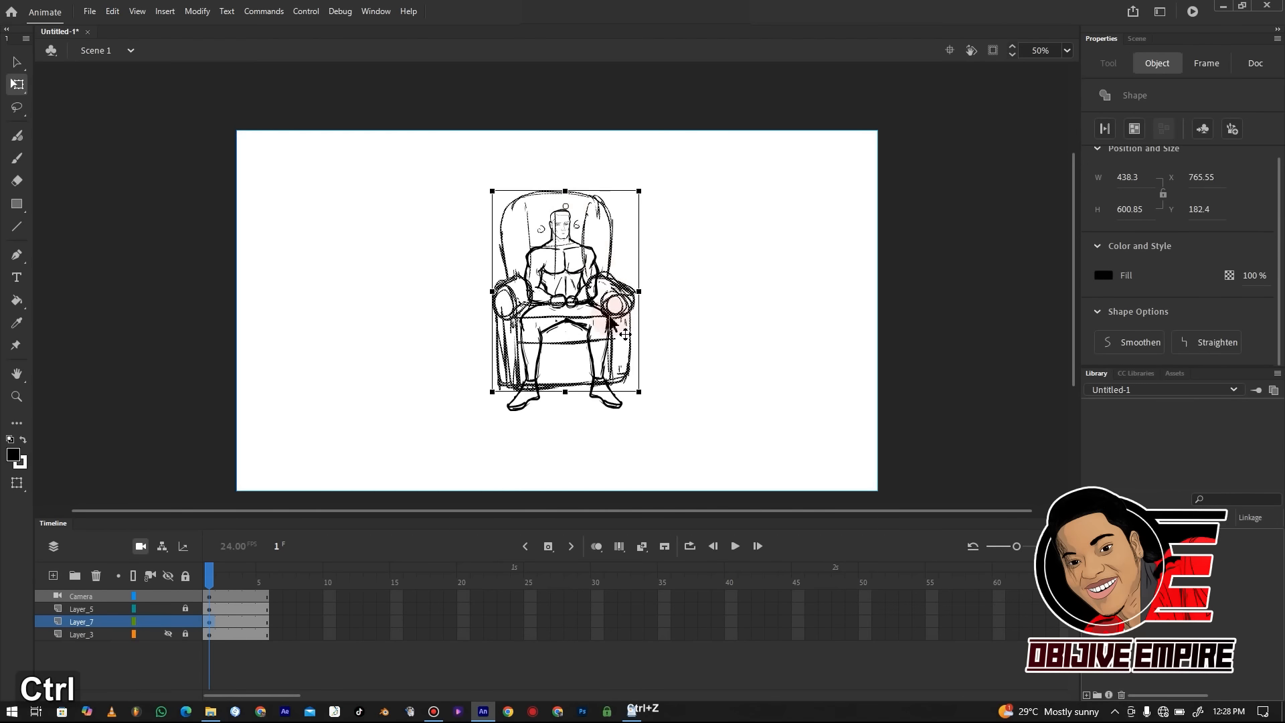
Scale the armchair down to about 419 by 575 px and lower it behind the seated man
{"action": "left_click_drag", "start_coordinate": [639, 190], "coordinate": [636, 191]}
{"action": "key", "text": "ctrl+z"}
{"action": "key", "text": "Caps_Lock"}
{"action": "left_click_drag", "start_coordinate": [640, 192], "coordinate": [639, 192]}
{"action": "left_click_drag", "start_coordinate": [619, 291], "coordinate": [639, 332]}
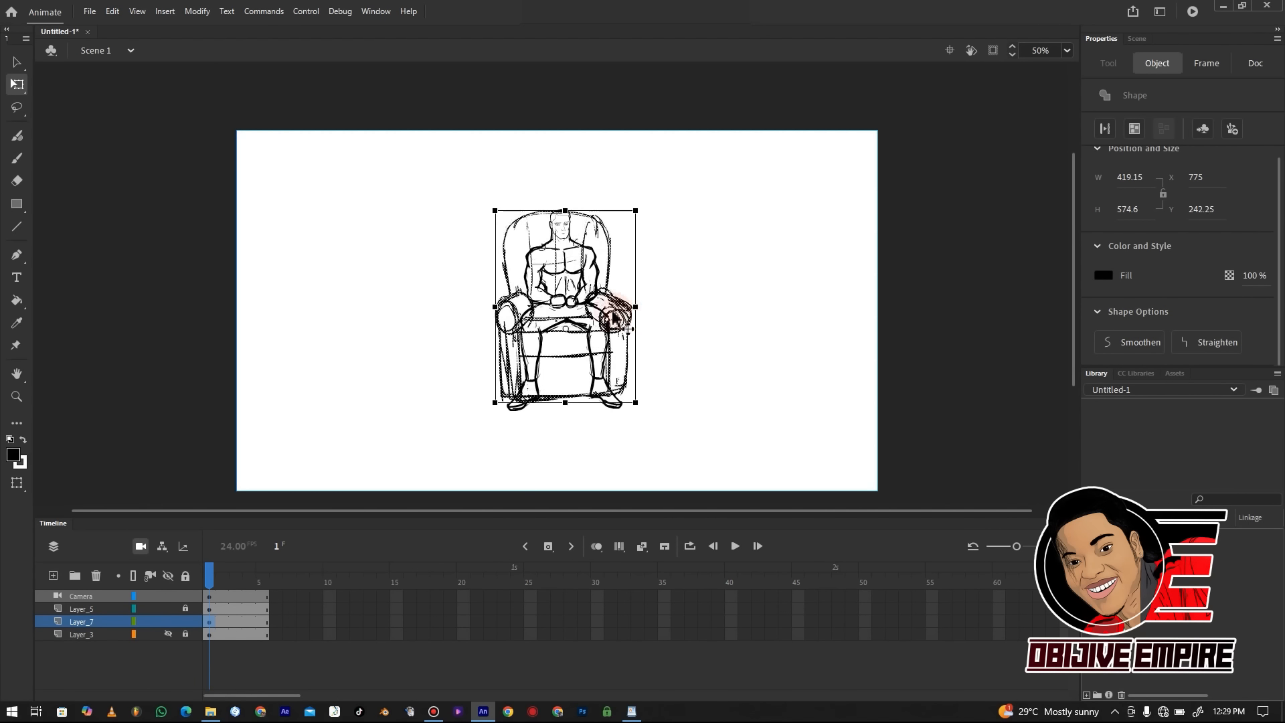
Shorten the armchair sketch to about 510 px high and widen it slightly on both sides
{"action": "mouse_move", "coordinate": [566, 209]}
{"action": "left_mouse_down"}
{"action": "mouse_move", "coordinate": [566, 220]}
{"action": "mouse_move", "coordinate": [565, 207]}
{"action": "left_mouse_up"}
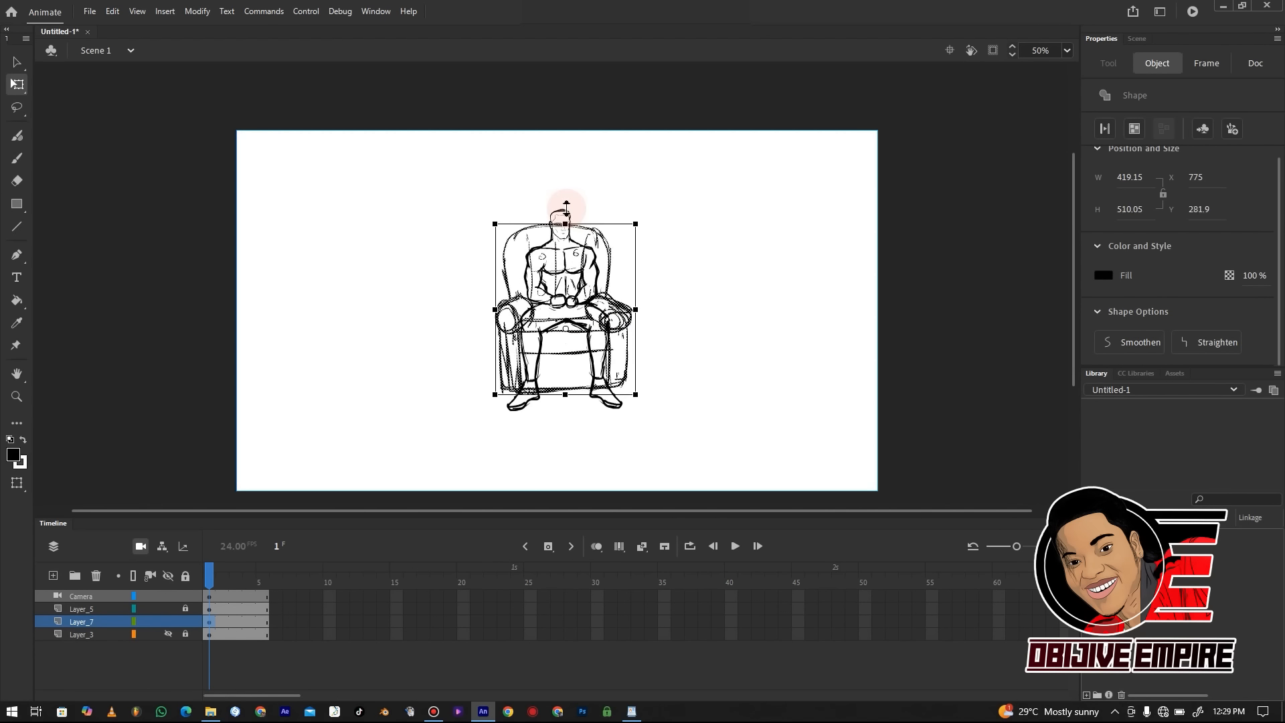
{"action": "left_click", "coordinate": [658, 249]}
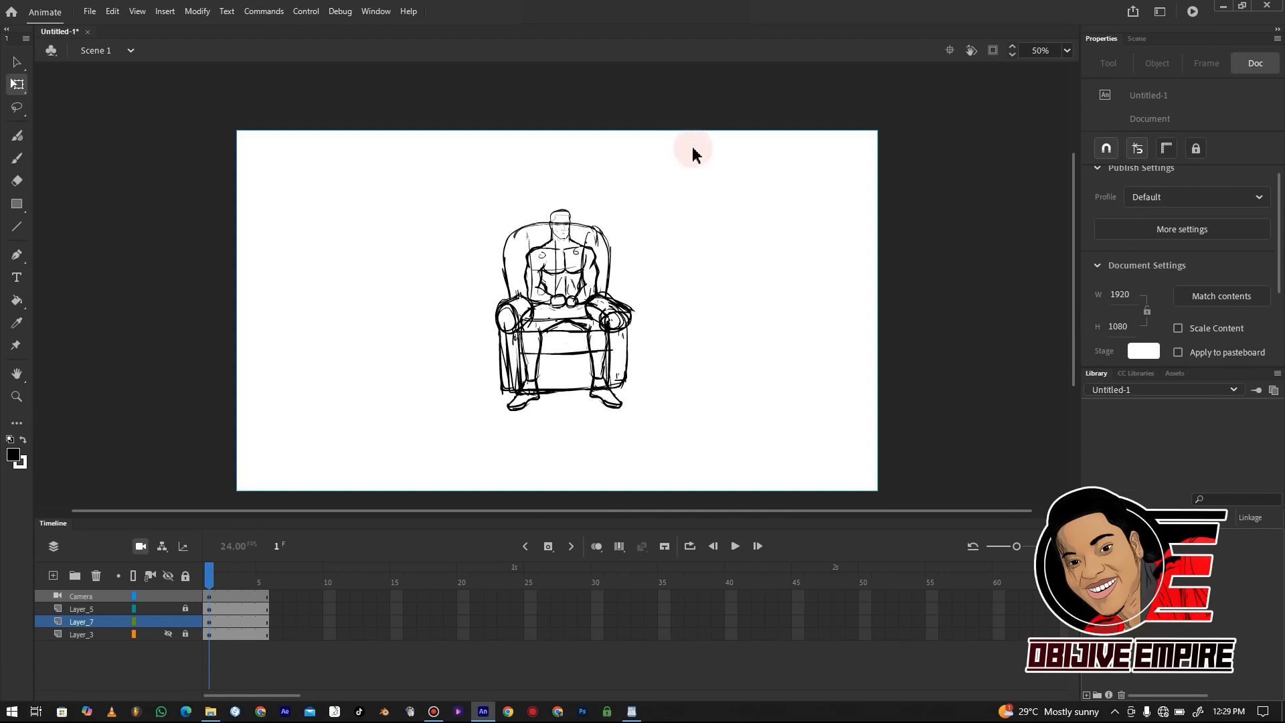
{"action": "left_click", "coordinate": [186, 621]}
{"action": "left_click", "coordinate": [209, 621]}
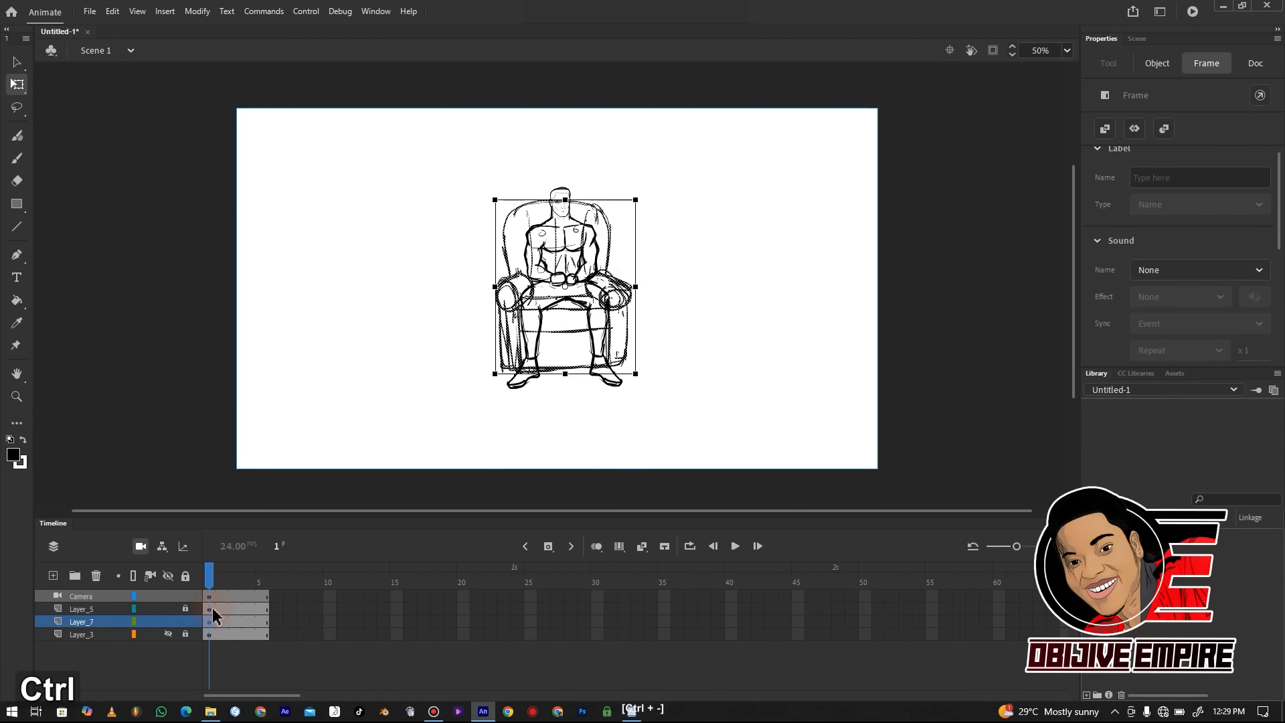
{"action": "left_click_drag", "start_coordinate": [639, 286], "coordinate": [645, 281]}
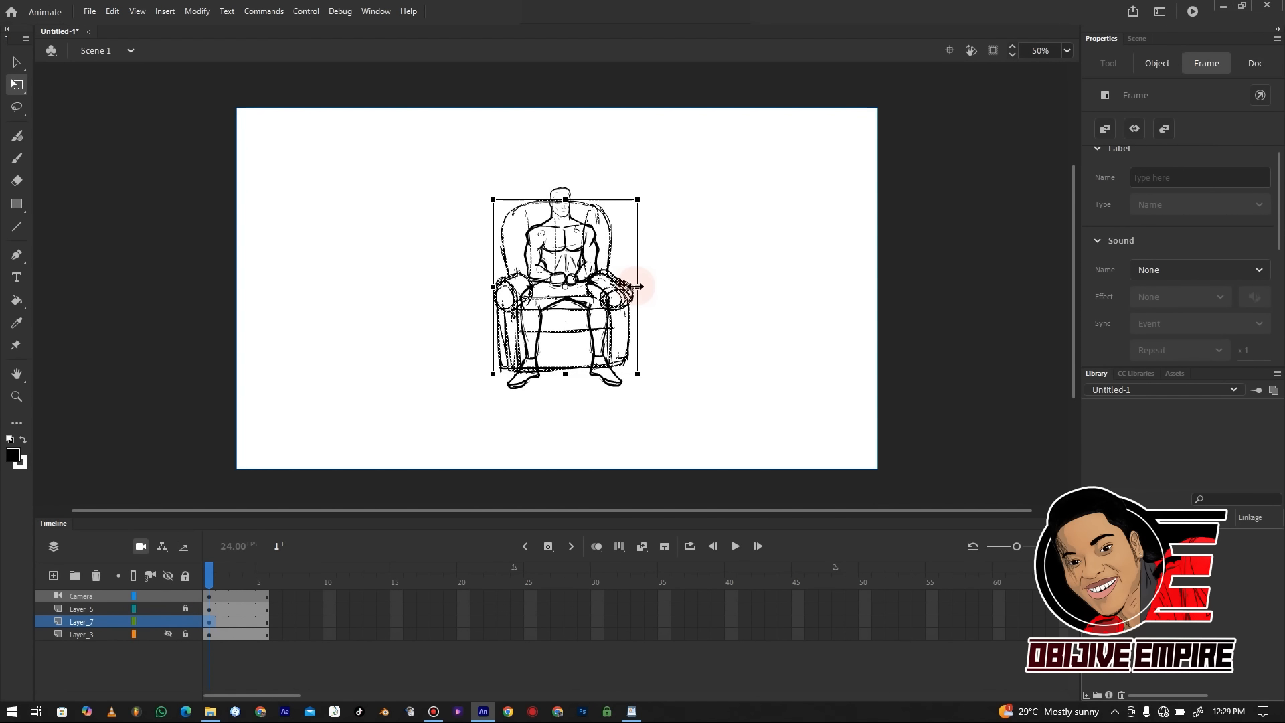
{"action": "left_click", "coordinate": [648, 268]}
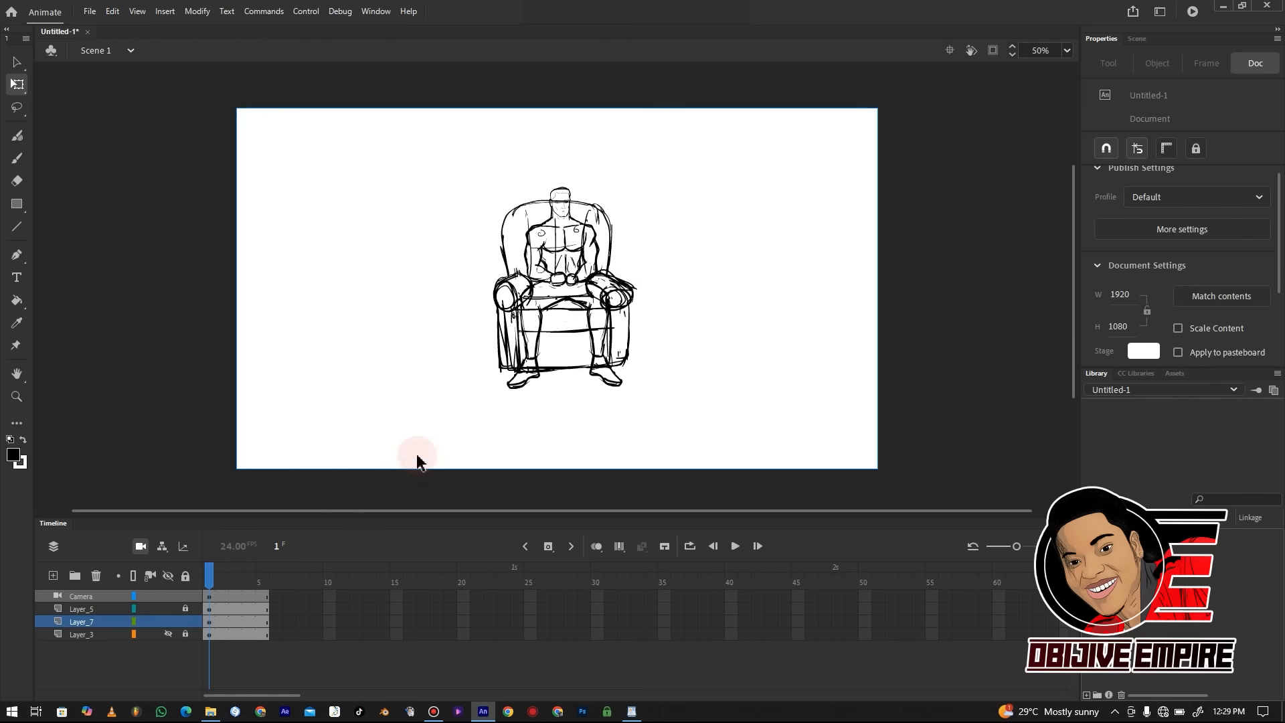
Lasso the armchair's backrest and stretch it upward to a height of about 266 px
{"action": "key", "text": "l"}
{"action": "left_click_drag", "start_coordinate": [691, 262], "coordinate": [714, 234]}
{"action": "key", "text": "q"}
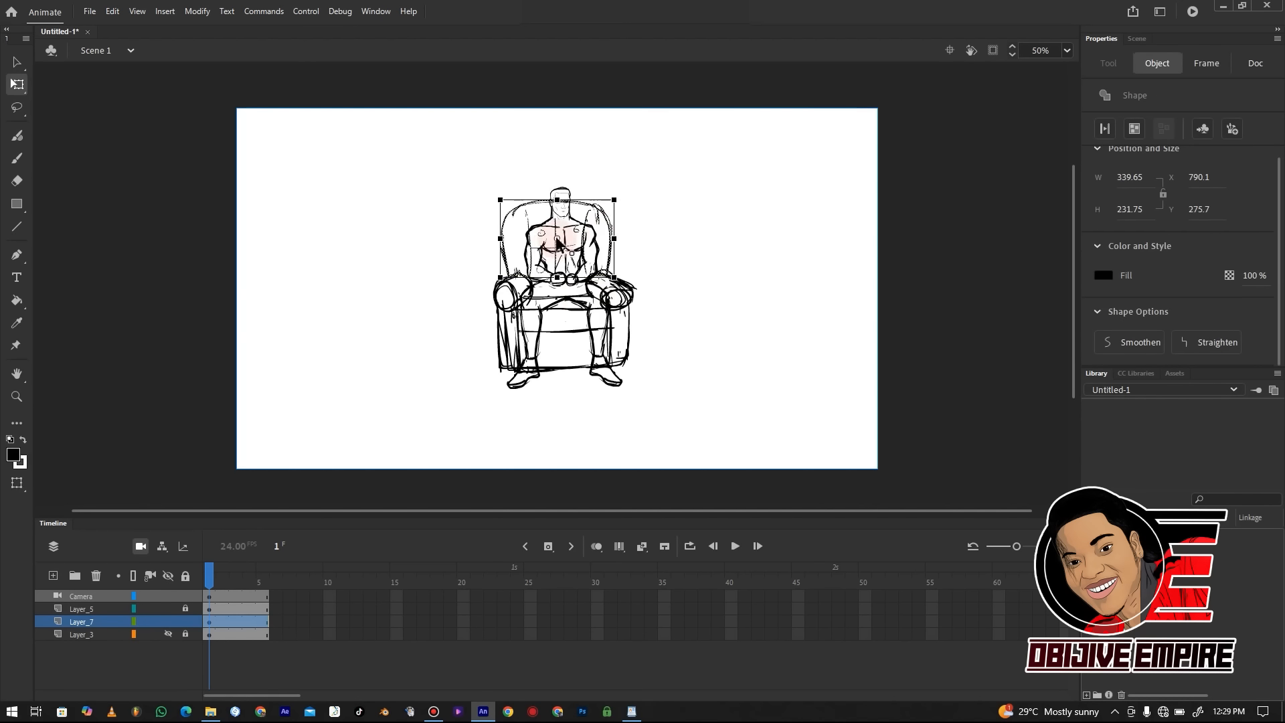
{"action": "left_click_drag", "start_coordinate": [558, 200], "coordinate": [558, 190]}
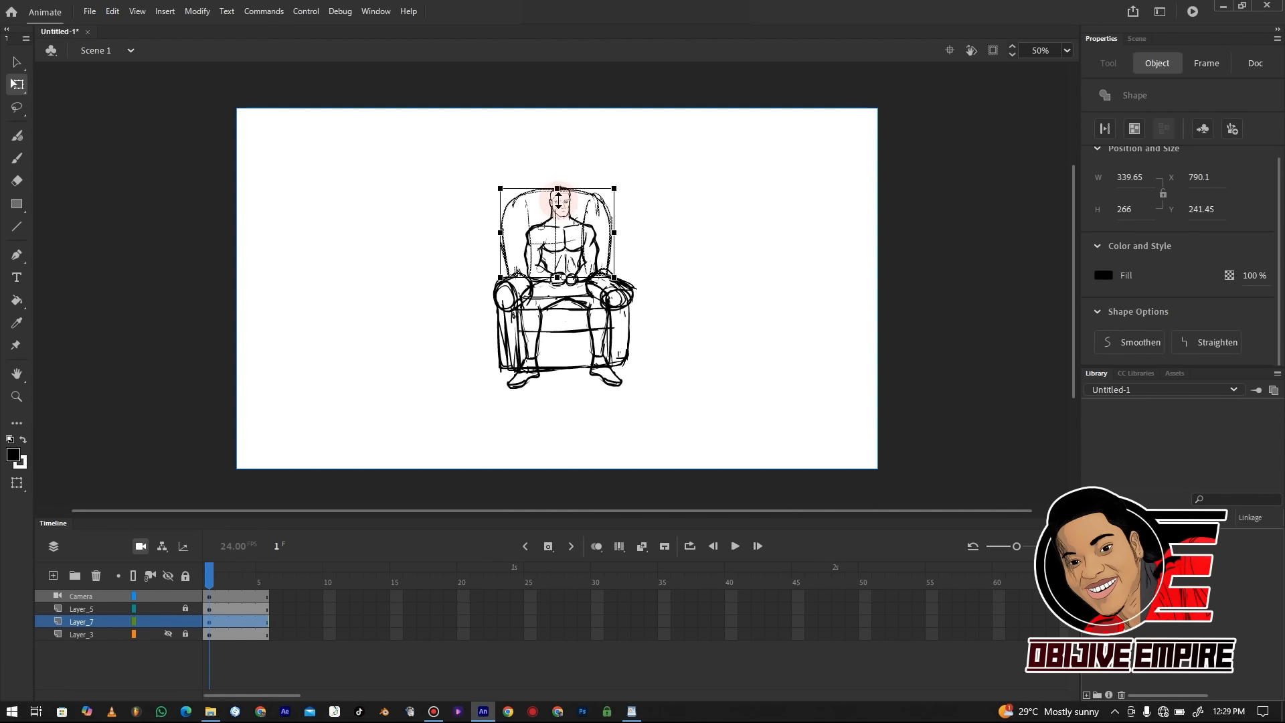
{"action": "left_click", "coordinate": [656, 184]}
{"action": "key", "text": "ctrl+equal"}
{"action": "key", "text": "ctrl+minus"}
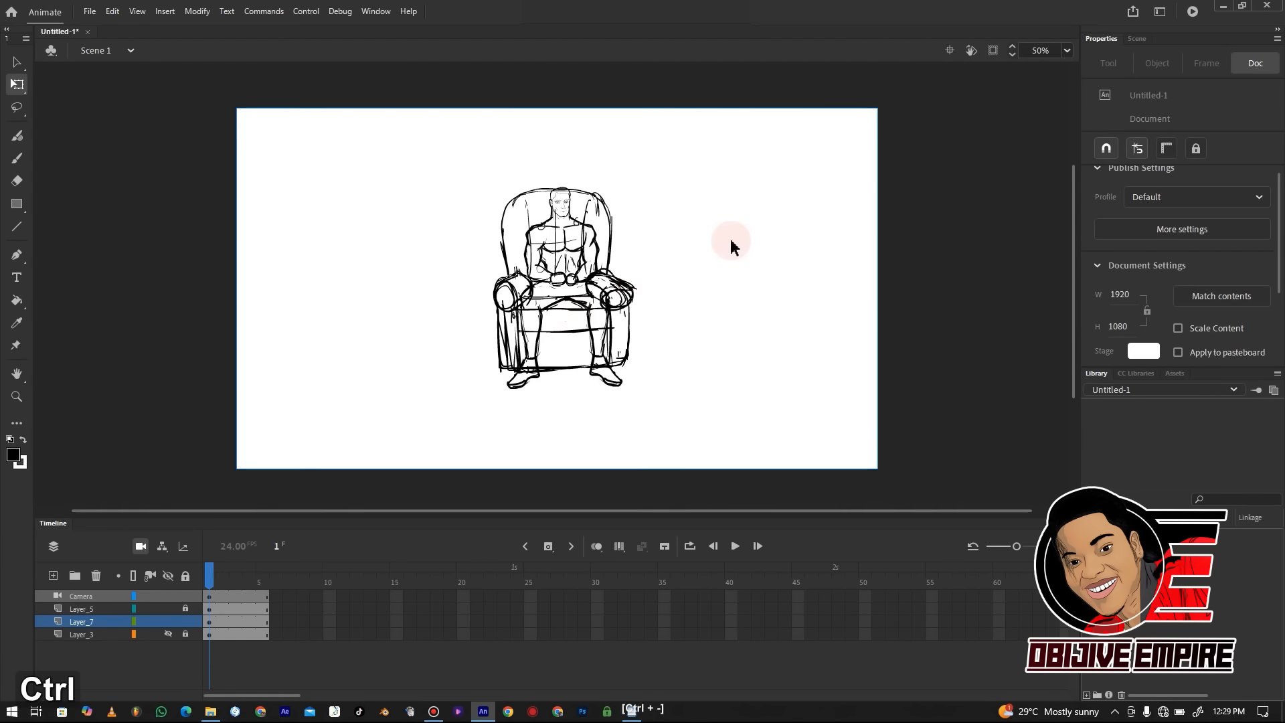
Compare the seated man and the armchair by toggling the visibility of Layer_5 and Layer_7
{"action": "left_click", "coordinate": [169, 622]}
{"action": "left_click", "coordinate": [169, 622]}
{"action": "left_click", "coordinate": [169, 609]}
{"action": "left_click", "coordinate": [167, 606]}
{"action": "left_click", "coordinate": [170, 621]}
{"action": "left_click", "coordinate": [170, 621]}
{"action": "left_click", "coordinate": [169, 608]}
{"action": "left_click", "coordinate": [168, 608]}
{"action": "left_click", "coordinate": [169, 621]}
{"action": "left_click", "coordinate": [168, 608]}
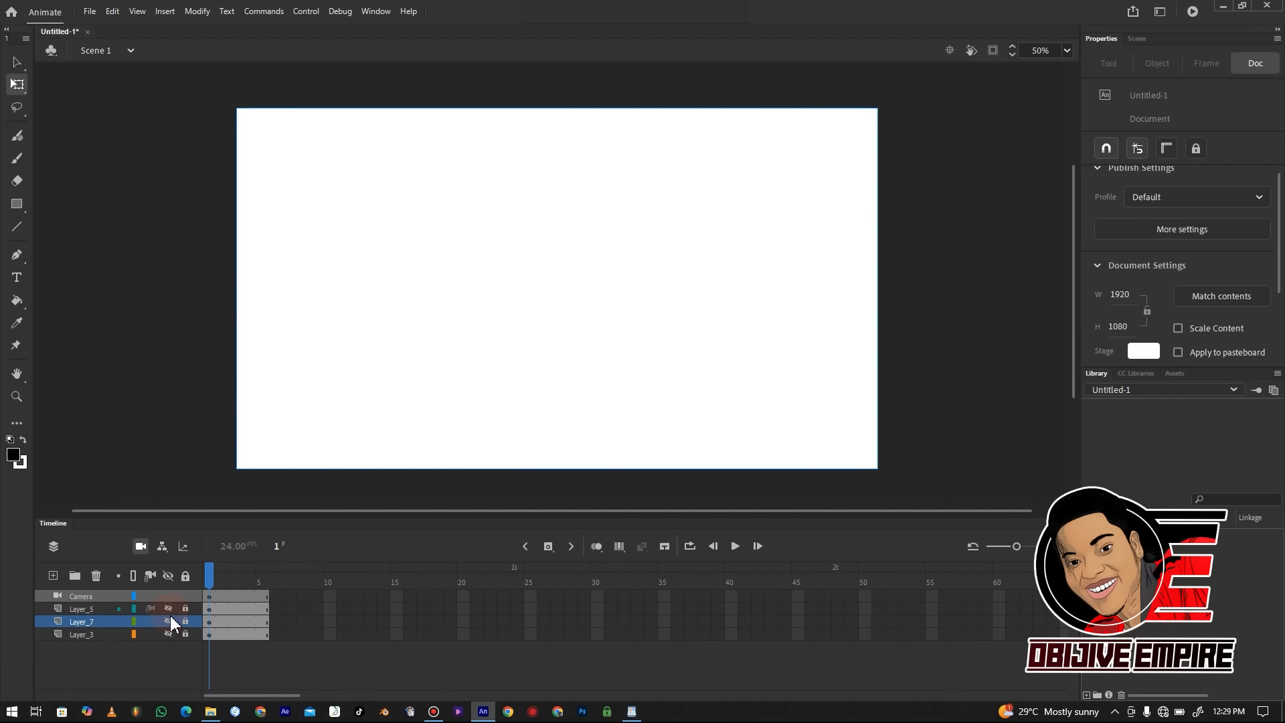
{"action": "left_click", "coordinate": [170, 621]}
{"action": "left_click", "coordinate": [169, 608]}
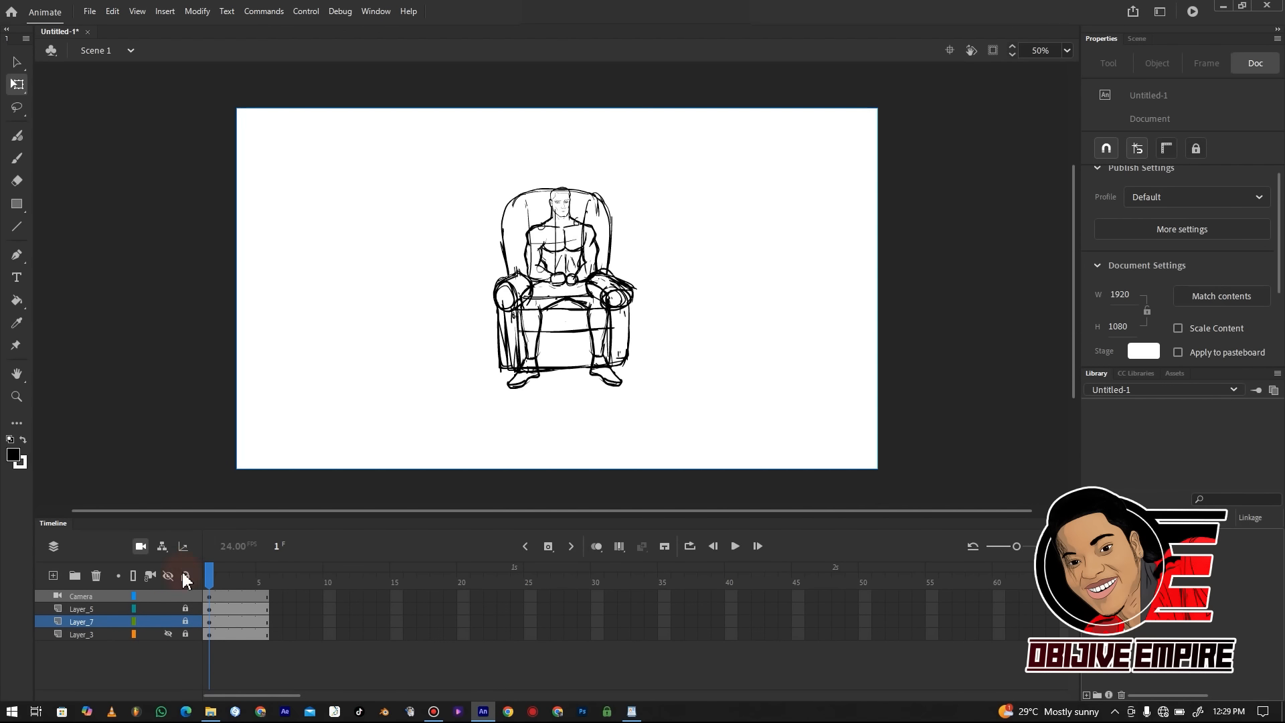
{"action": "left_click", "coordinate": [169, 608]}
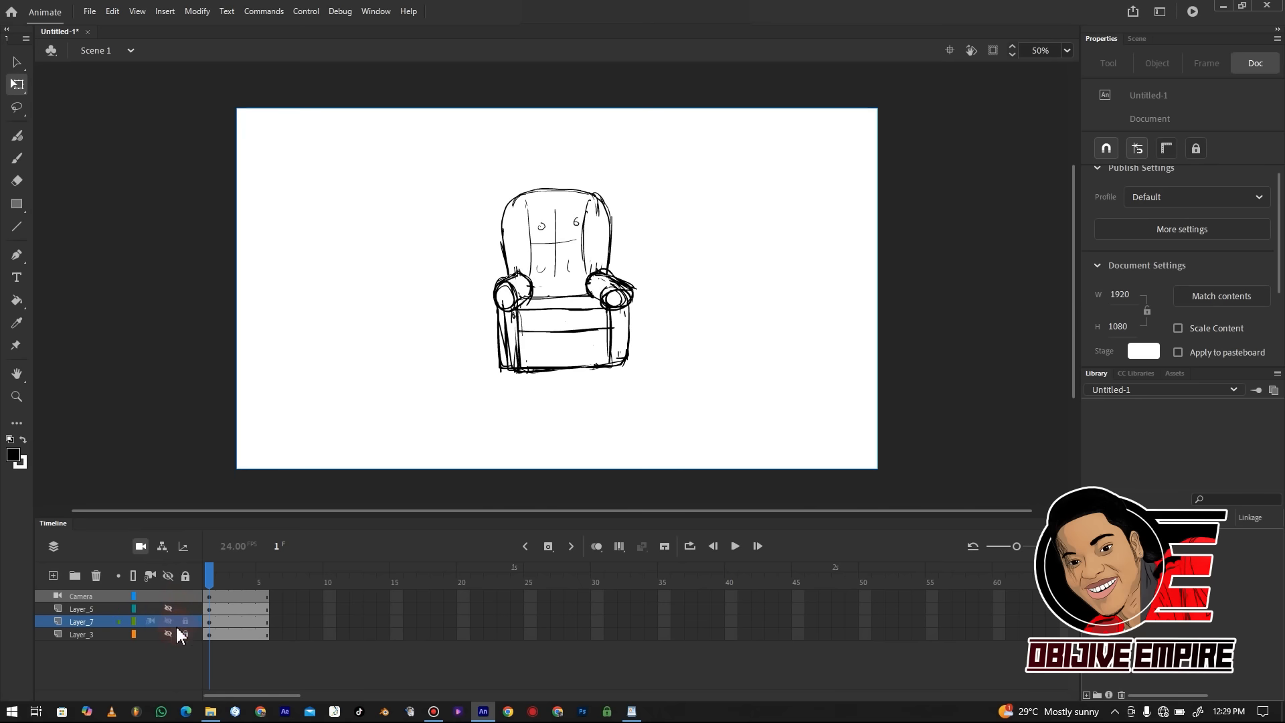
{"action": "left_click", "coordinate": [169, 621]}
{"action": "left_click", "coordinate": [168, 621]}
{"action": "left_click", "coordinate": [168, 608]}
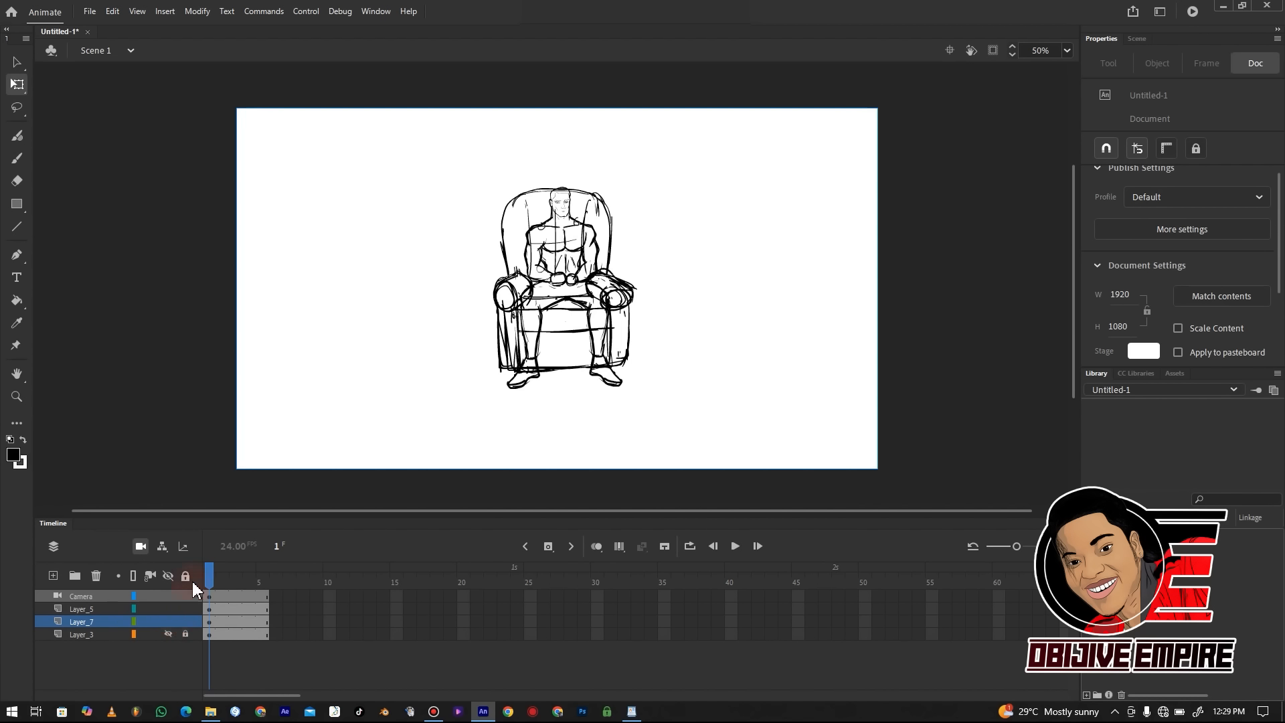
Hide Layer_5 so that only the armchair sketch is displayed
{"action": "left_click", "coordinate": [169, 608]}
{"action": "left_click", "coordinate": [169, 608]}
{"action": "left_click", "coordinate": [169, 608]}
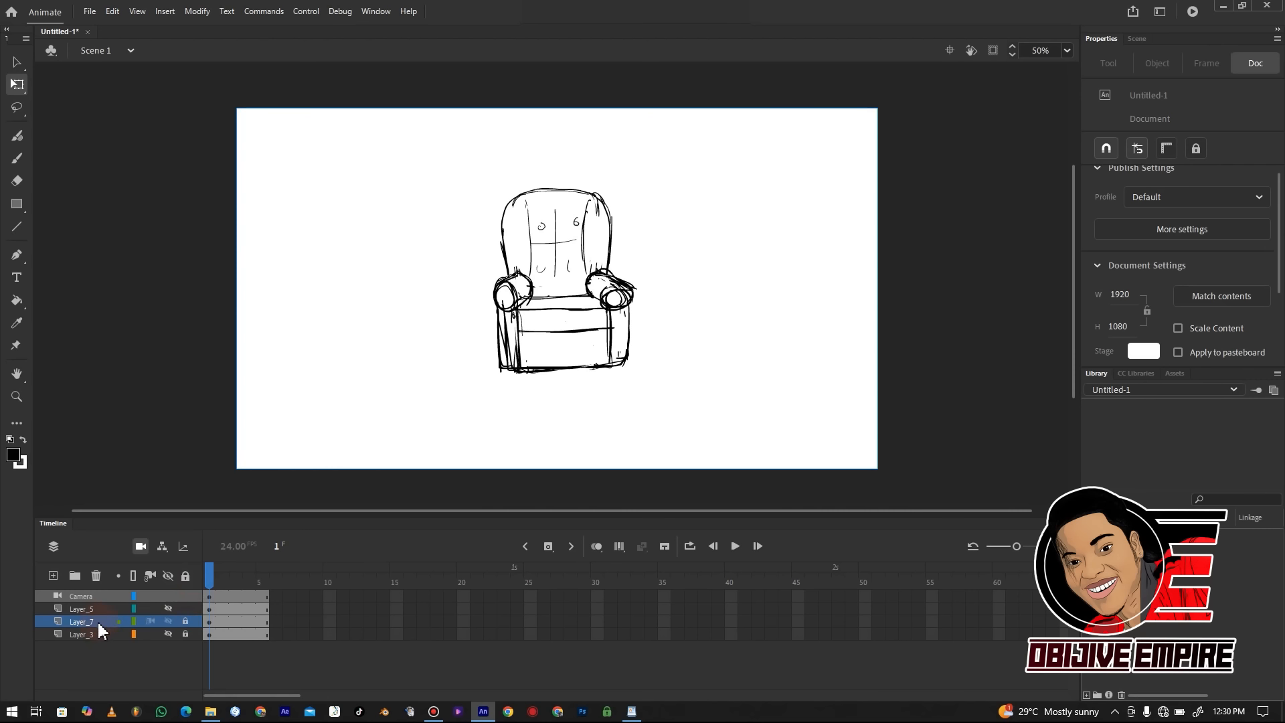
Try to fade the armchair sketch by adjusting Layer_7's opacity in its layer properties
{"action": "double_click", "coordinate": [58, 621]}
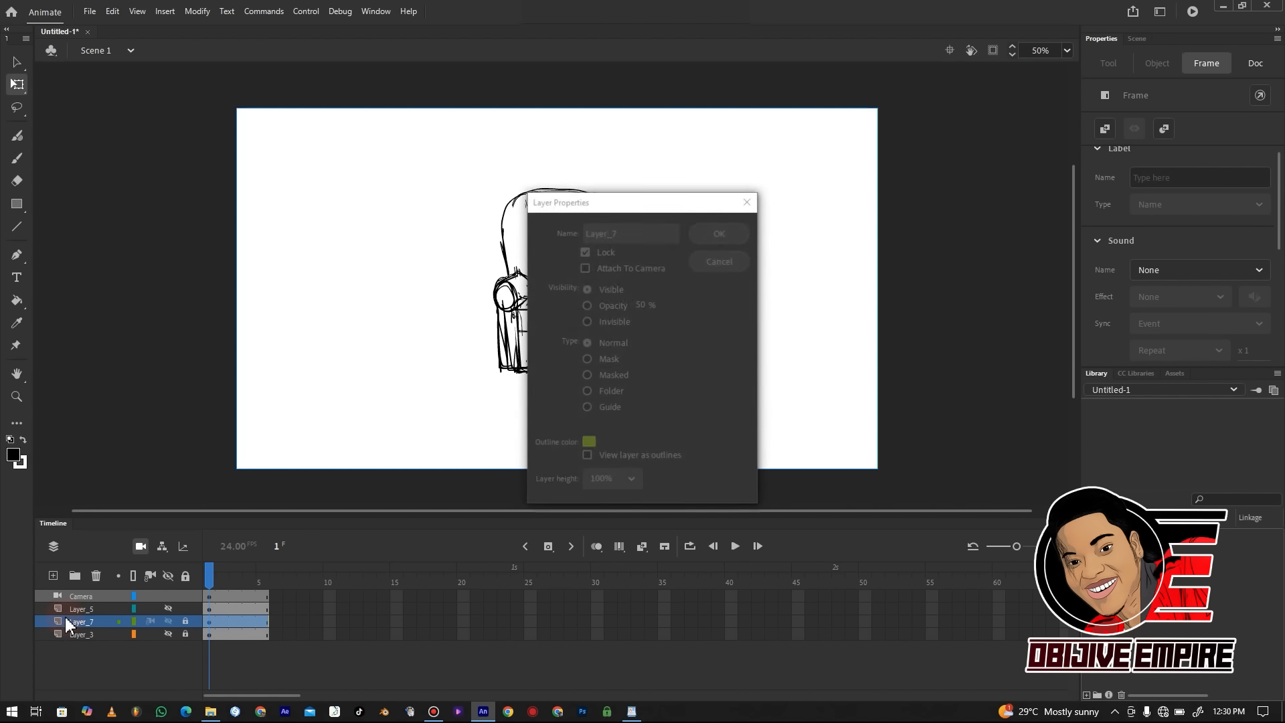
{"action": "left_click", "coordinate": [640, 306]}
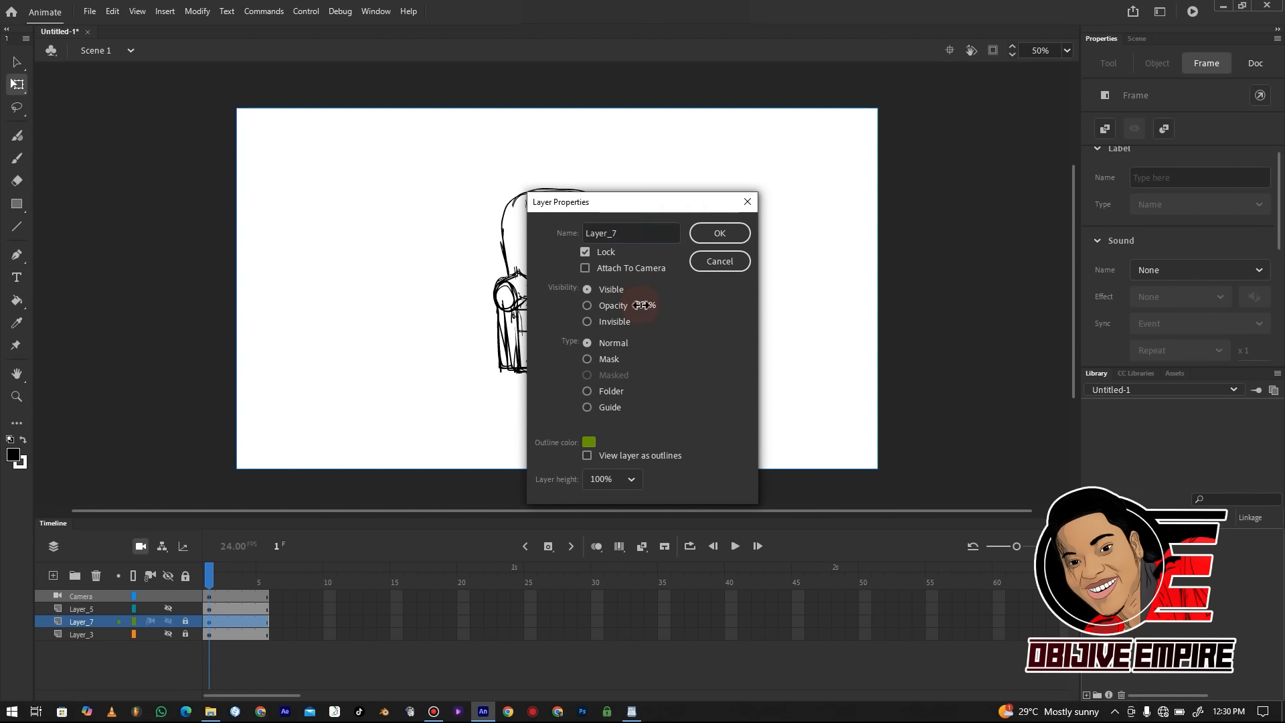
{"action": "left_click", "coordinate": [726, 236]}
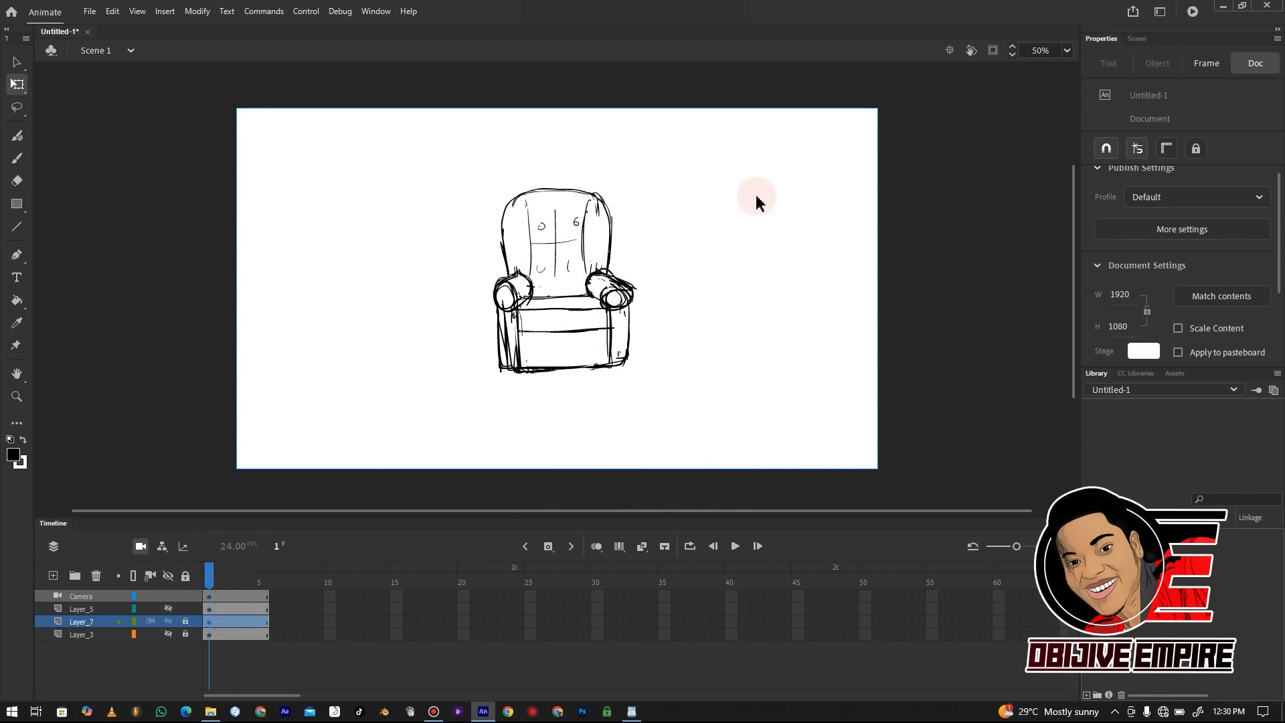
{"action": "key", "text": "ctrl+e"}
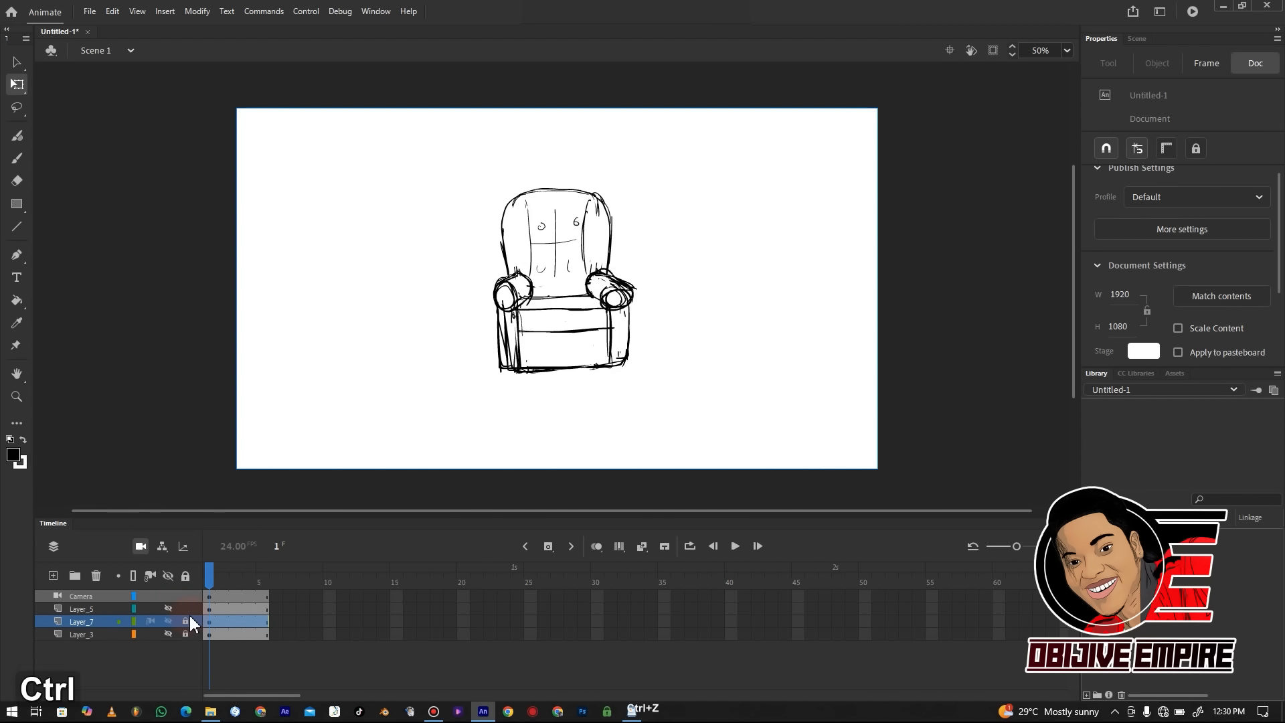
Set Layer_7's visibility to reduced opacity so the armchair sketch serves as a faint tracing guide
{"action": "right_click", "coordinate": [96, 622]}
{"action": "left_click", "coordinate": [127, 625]}
{"action": "left_click", "coordinate": [642, 306]}
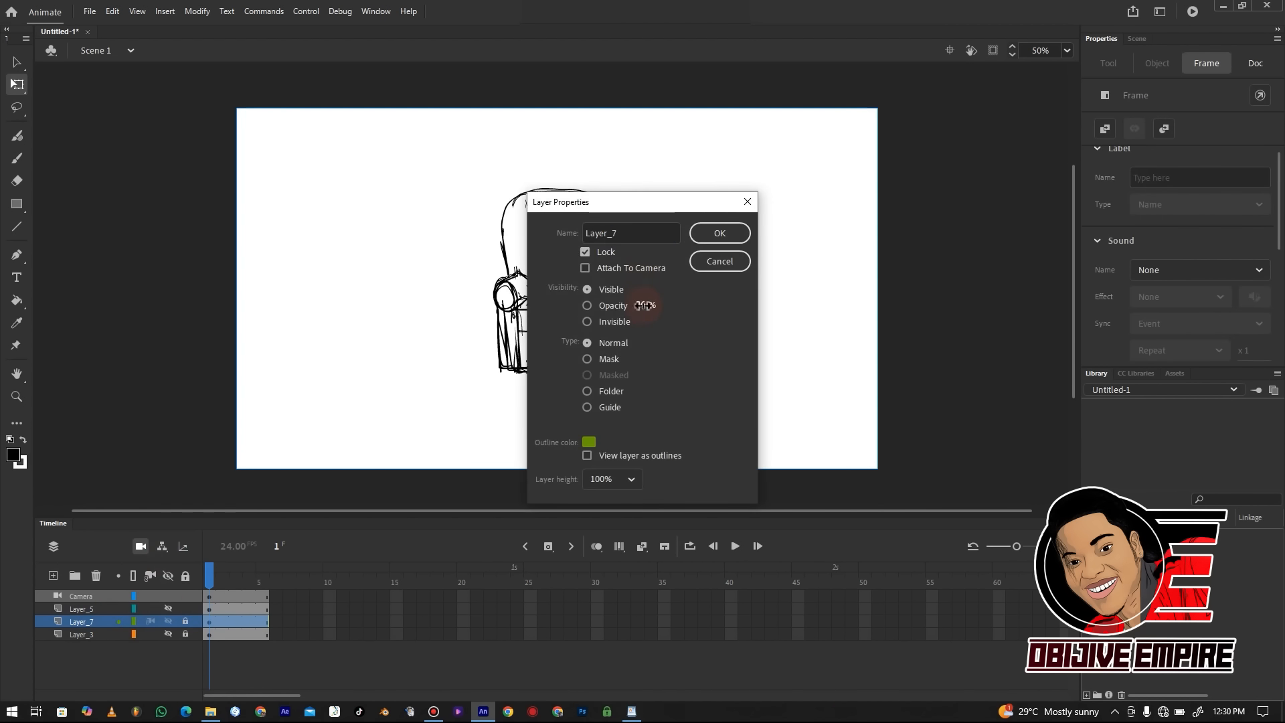
{"action": "left_click", "coordinate": [725, 234]}
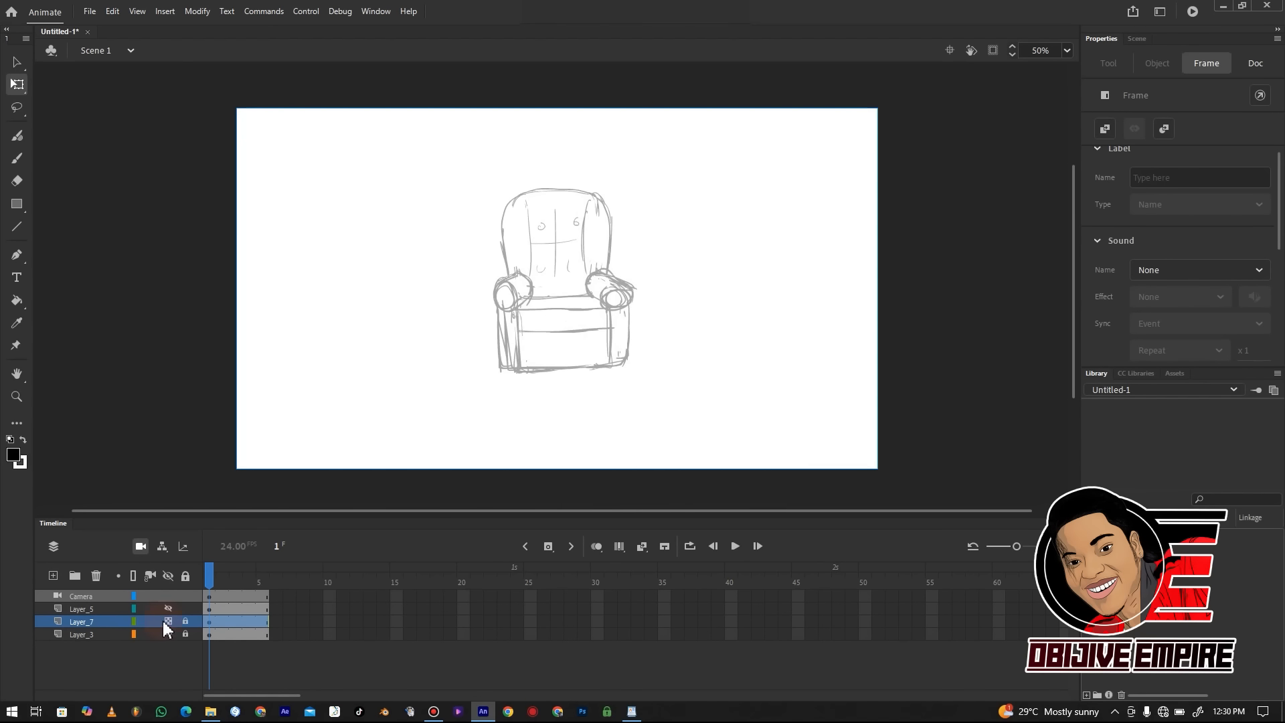
Add a new layer above Layer_7 and ink the inner arch of the armchair's backrest with the Classic Brush at size 9
{"action": "left_click", "coordinate": [53, 576]}
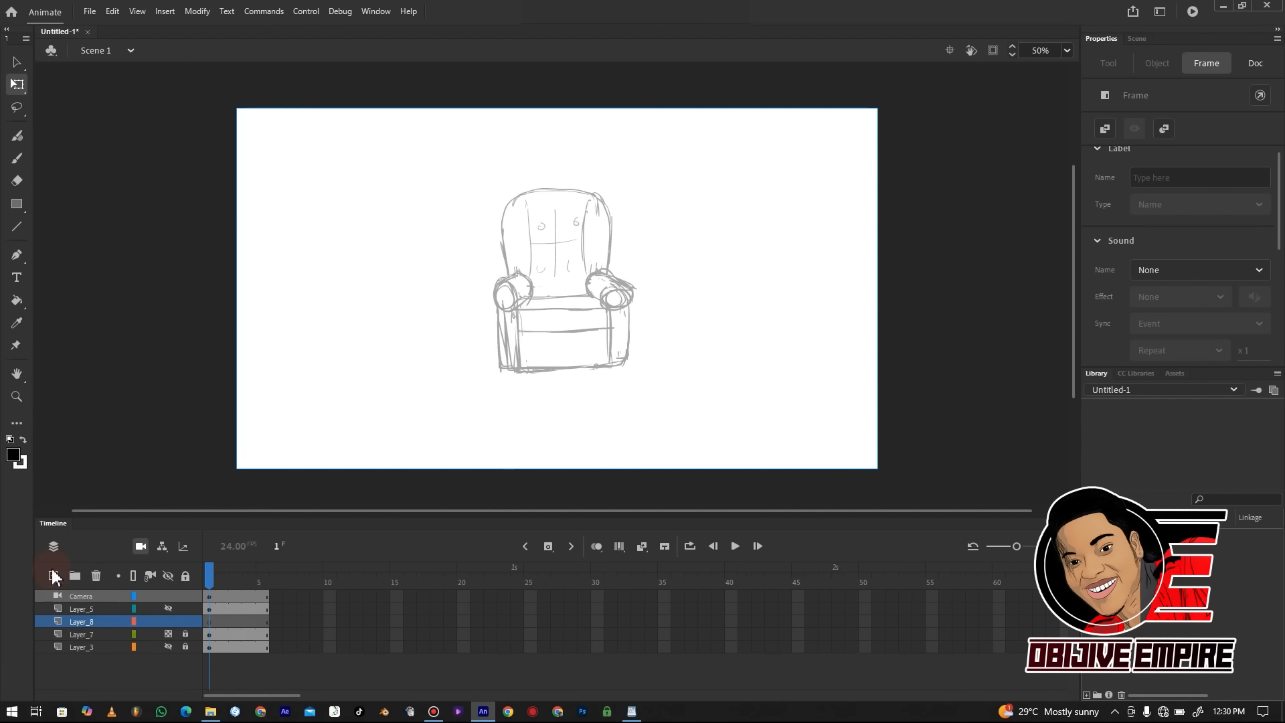
{"action": "left_click", "coordinate": [819, 328]}
{"action": "key", "text": "ctrl+equal"}
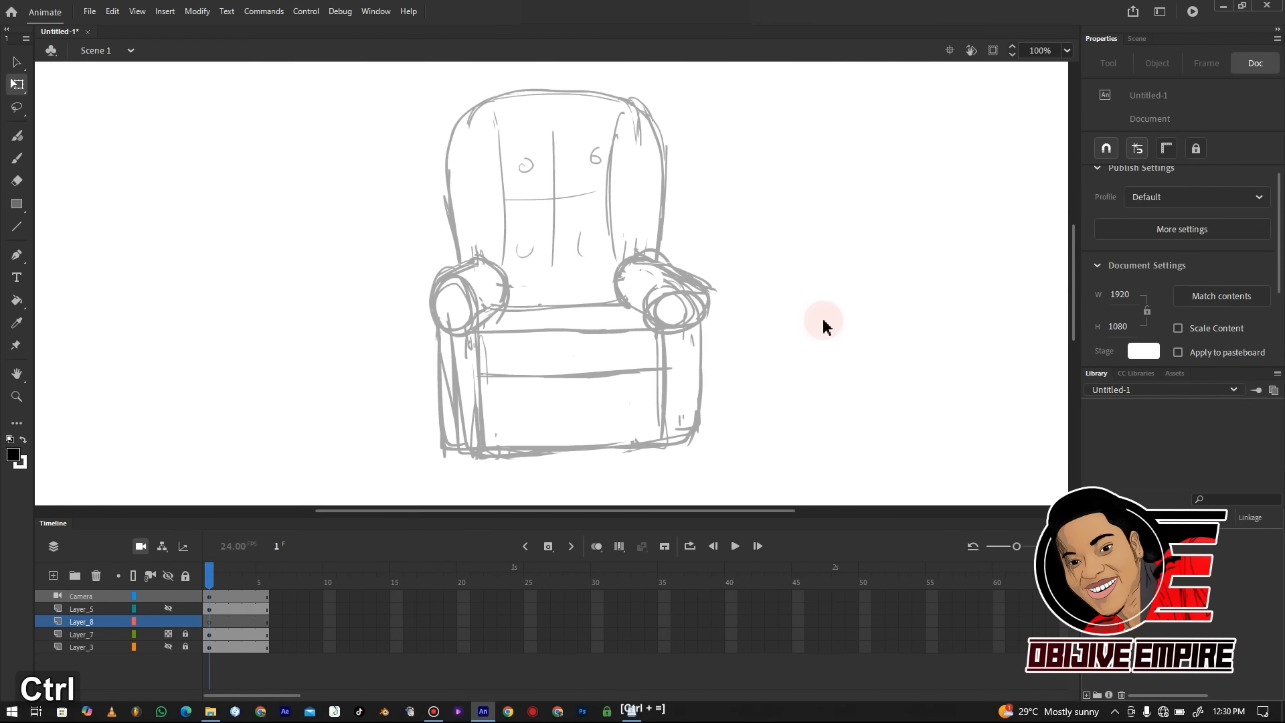
{"action": "key", "text": "ctrl+equal"}
{"action": "key", "text": "ctrl+equal"}
{"action": "key", "text": "ctrl+minus"}
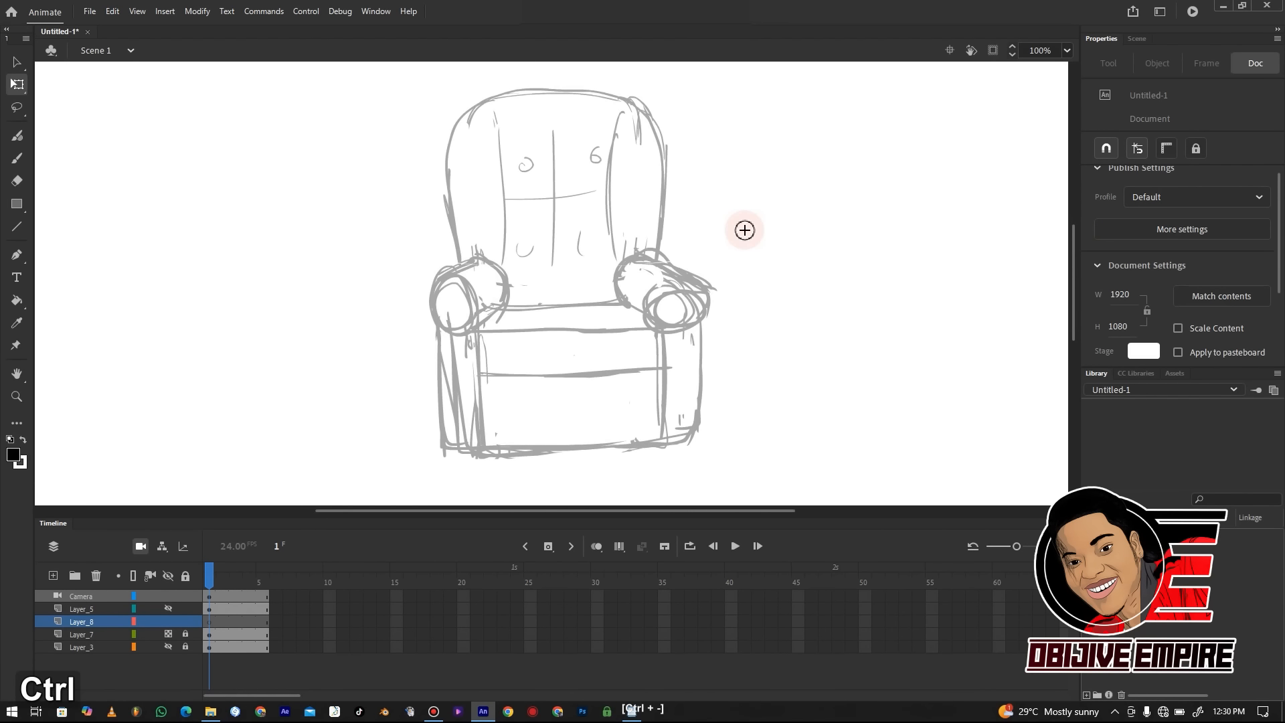
{"action": "key", "text": "b"}
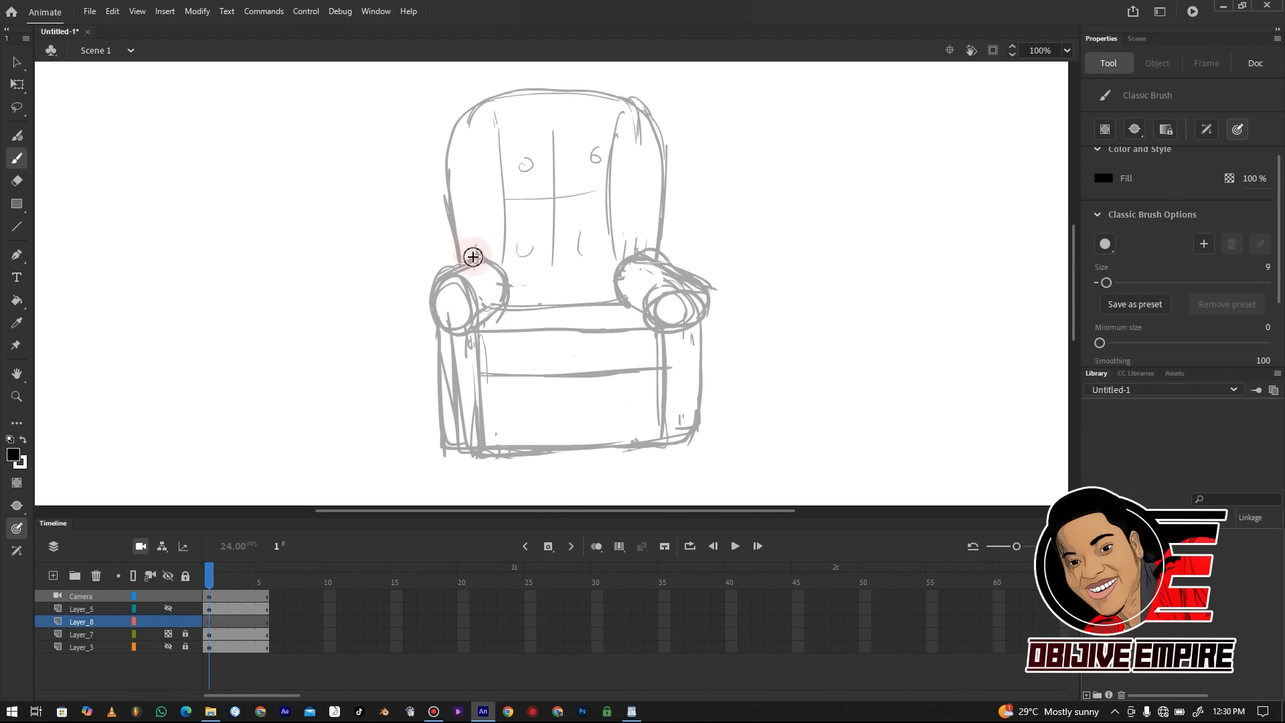
{"action": "mouse_move", "coordinate": [471, 258]}
{"action": "left_mouse_down"}
{"action": "mouse_move", "coordinate": [469, 135]}
{"action": "mouse_move", "coordinate": [494, 98]}
{"action": "mouse_move", "coordinate": [566, 87]}
{"action": "mouse_move", "coordinate": [633, 106]}
{"action": "mouse_move", "coordinate": [647, 266]}
{"action": "left_mouse_up"}
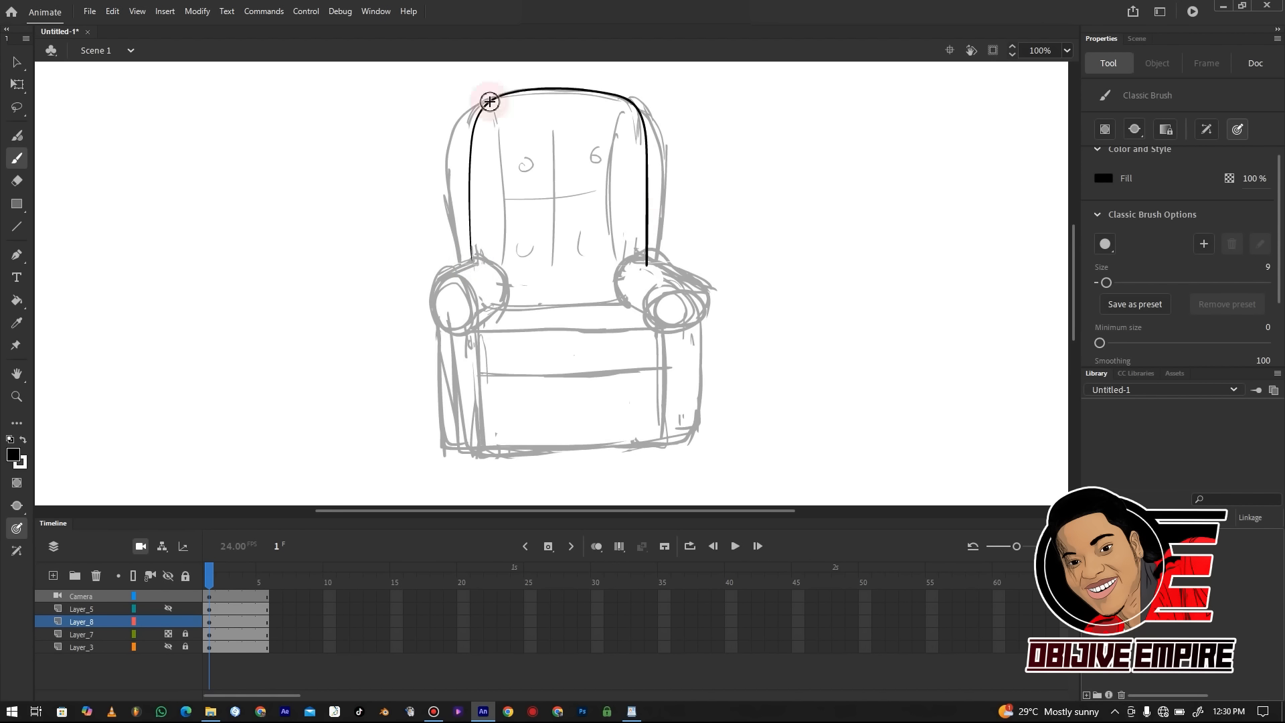
Ink both rolled armrests of the chair, including their round front ends, over the faint sketch
{"action": "mouse_move", "coordinate": [485, 108]}
{"action": "left_mouse_down"}
{"action": "mouse_move", "coordinate": [473, 252]}
{"action": "mouse_move", "coordinate": [446, 272]}
{"action": "mouse_move", "coordinate": [494, 262]}
{"action": "mouse_move", "coordinate": [505, 291]}
{"action": "mouse_move", "coordinate": [473, 321]}
{"action": "left_mouse_up"}
{"action": "mouse_move", "coordinate": [445, 272]}
{"action": "left_mouse_down"}
{"action": "mouse_move", "coordinate": [476, 307]}
{"action": "mouse_move", "coordinate": [459, 333]}
{"action": "left_mouse_up"}
{"action": "left_click_drag", "start_coordinate": [445, 272], "coordinate": [436, 302]}
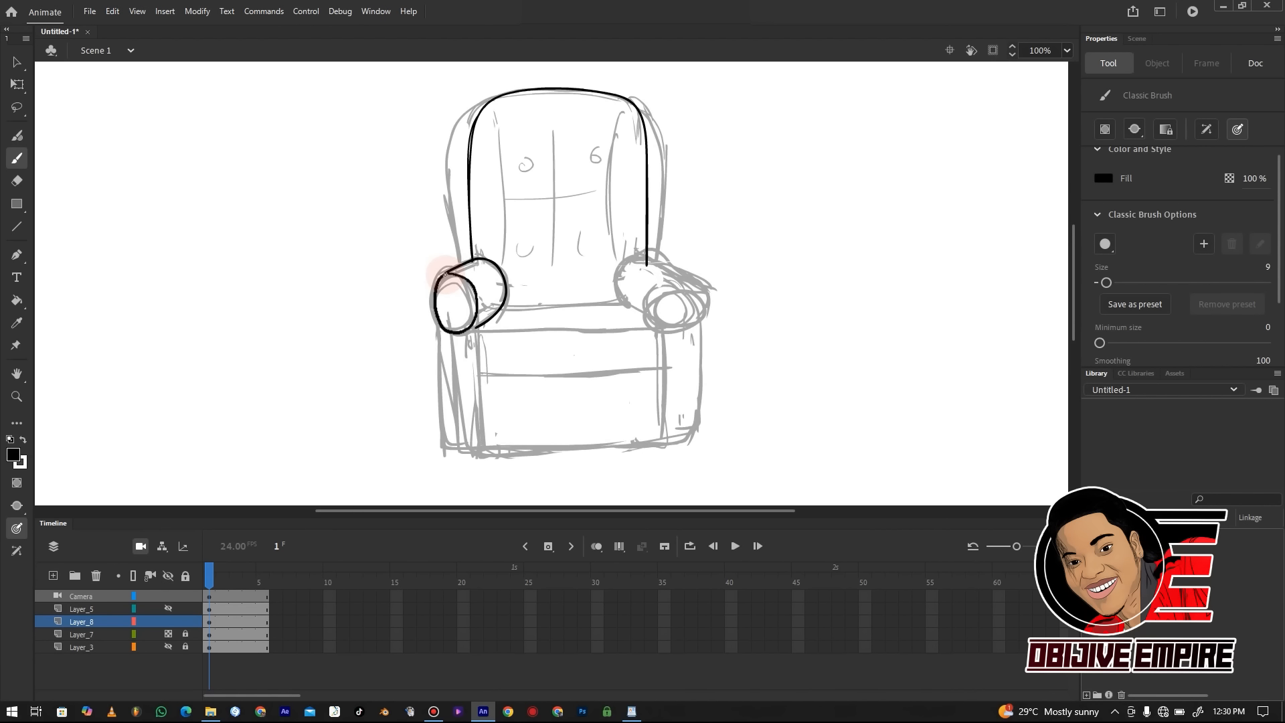
{"action": "mouse_move", "coordinate": [643, 255]}
{"action": "left_mouse_down"}
{"action": "mouse_move", "coordinate": [615, 275]}
{"action": "mouse_move", "coordinate": [629, 303]}
{"action": "left_mouse_up"}
{"action": "mouse_move", "coordinate": [647, 254]}
{"action": "left_mouse_down"}
{"action": "mouse_move", "coordinate": [699, 283]}
{"action": "mouse_move", "coordinate": [657, 287]}
{"action": "mouse_move", "coordinate": [654, 316]}
{"action": "mouse_move", "coordinate": [680, 327]}
{"action": "mouse_move", "coordinate": [697, 305]}
{"action": "mouse_move", "coordinate": [672, 273]}
{"action": "mouse_move", "coordinate": [647, 322]}
{"action": "left_mouse_up"}
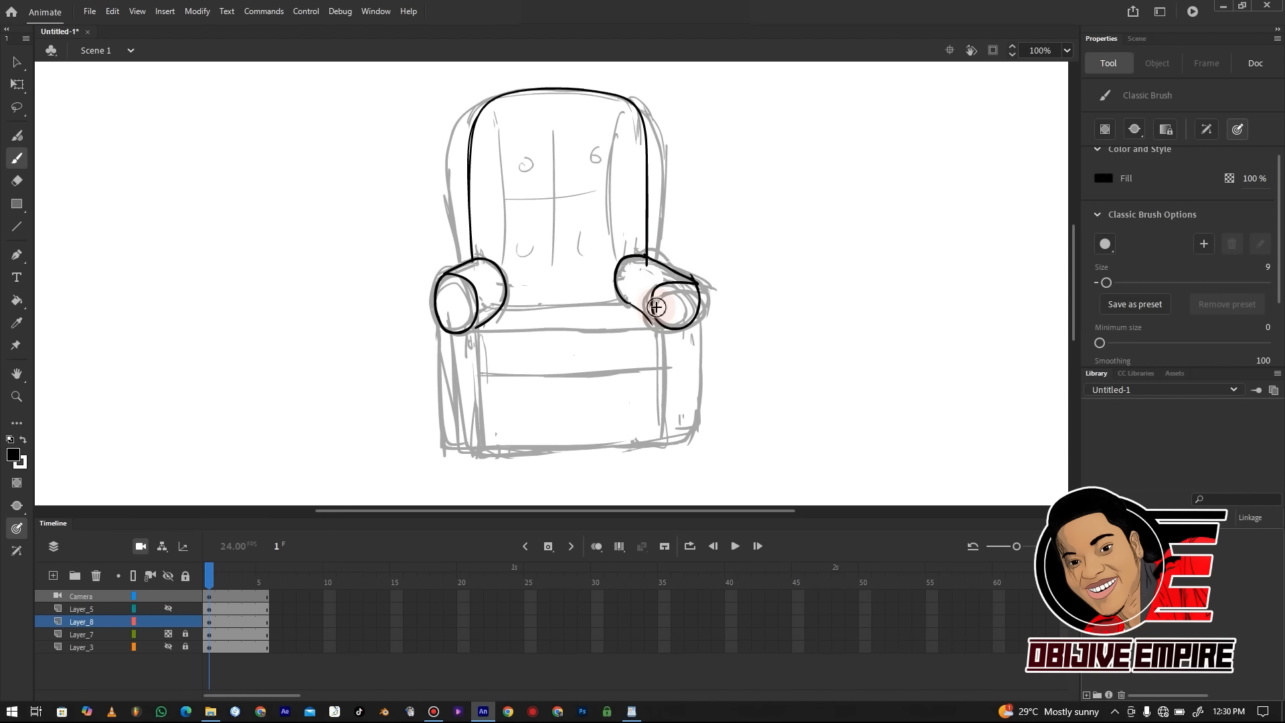
Ink the two upright front panels below the armrests and the base line joining them
{"action": "mouse_move", "coordinate": [480, 326]}
{"action": "left_mouse_down"}
{"action": "mouse_move", "coordinate": [476, 448]}
{"action": "mouse_move", "coordinate": [445, 347]}
{"action": "mouse_move", "coordinate": [450, 451]}
{"action": "left_mouse_up"}
{"action": "key", "text": "ctrl+z"}
{"action": "mouse_move", "coordinate": [443, 329]}
{"action": "left_mouse_down"}
{"action": "mouse_move", "coordinate": [449, 447]}
{"action": "mouse_move", "coordinate": [469, 450]}
{"action": "left_mouse_up"}
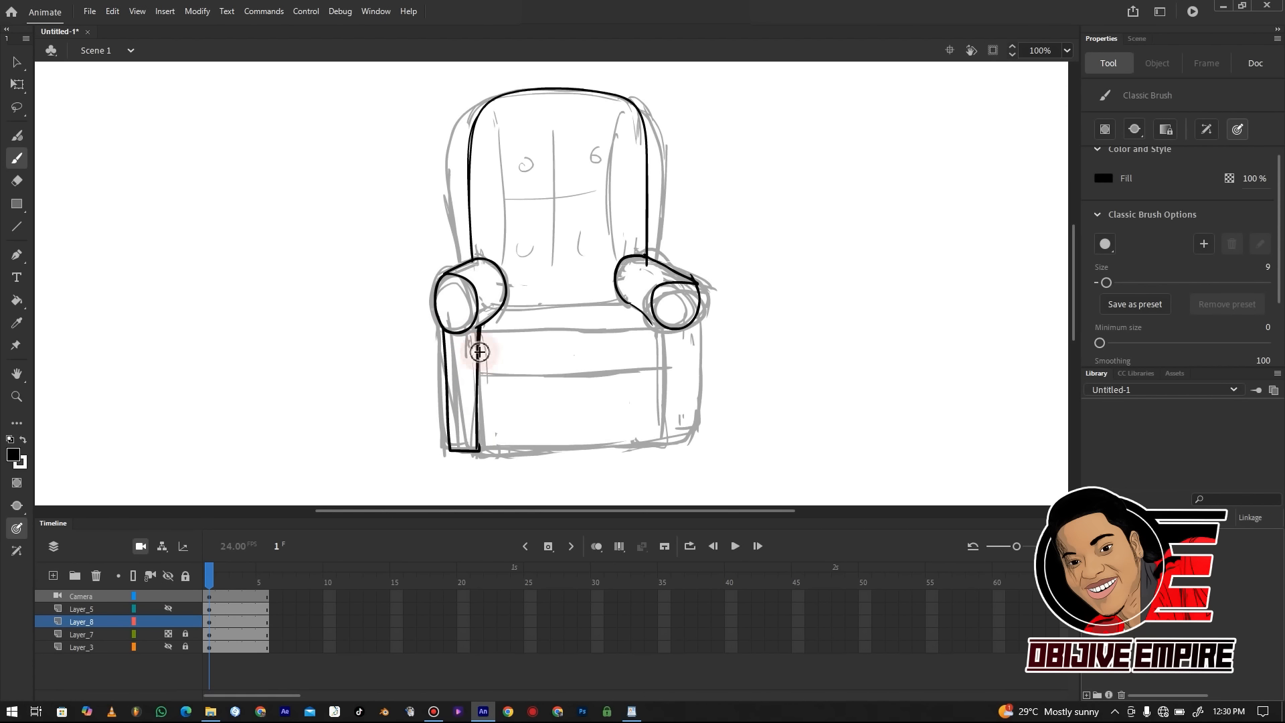
{"action": "mouse_move", "coordinate": [661, 328]}
{"action": "left_mouse_down"}
{"action": "mouse_move", "coordinate": [662, 433]}
{"action": "mouse_move", "coordinate": [693, 354]}
{"action": "left_mouse_up"}
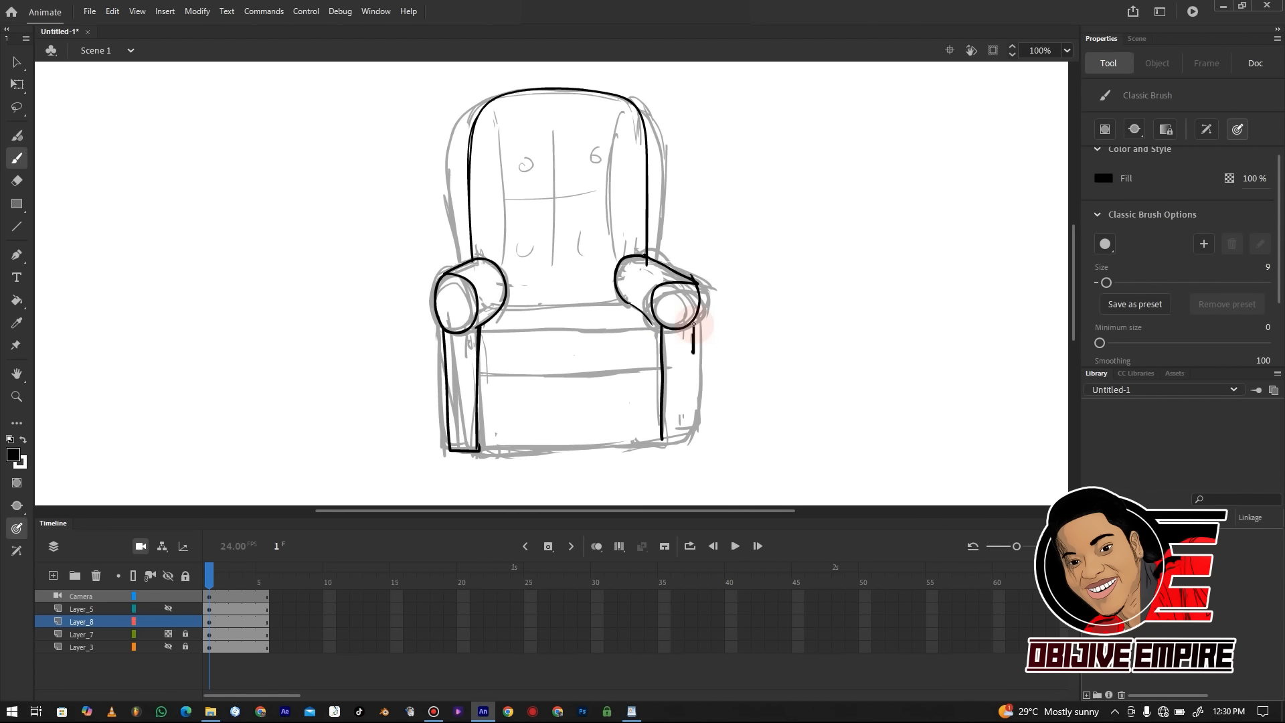
{"action": "left_click_drag", "start_coordinate": [663, 440], "coordinate": [696, 426]}
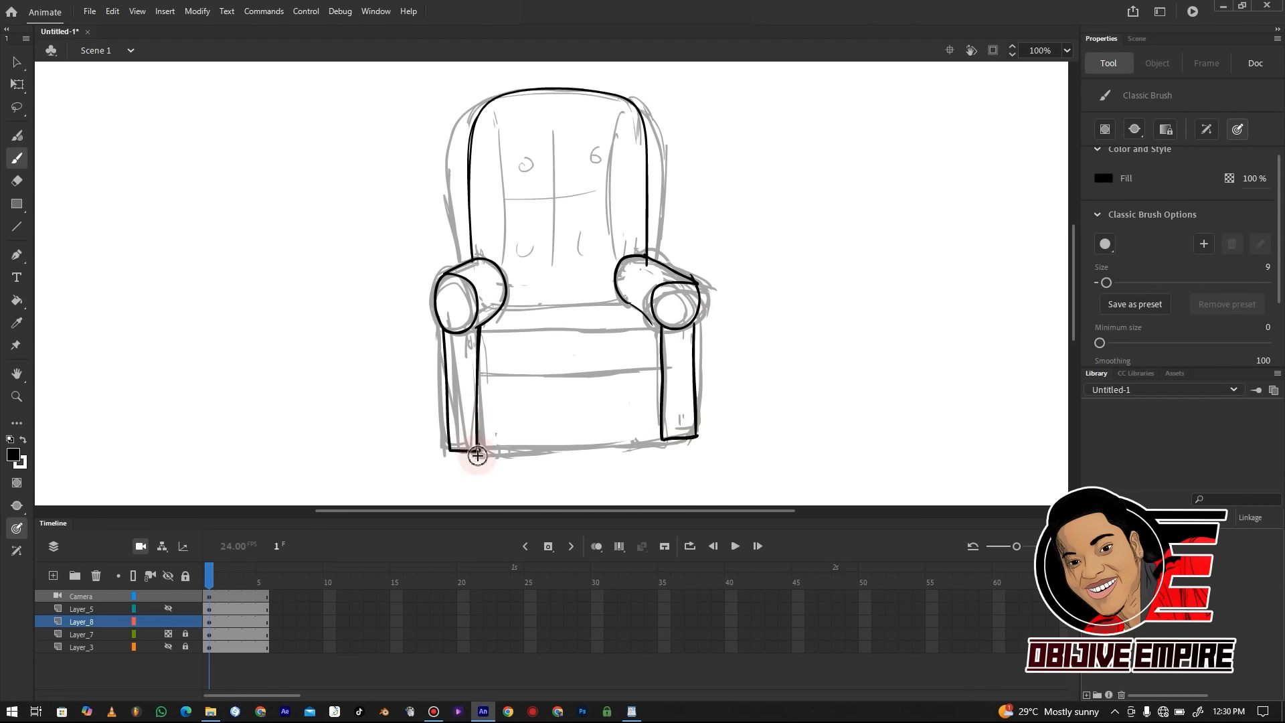
{"action": "left_click_drag", "start_coordinate": [465, 453], "coordinate": [697, 436]}
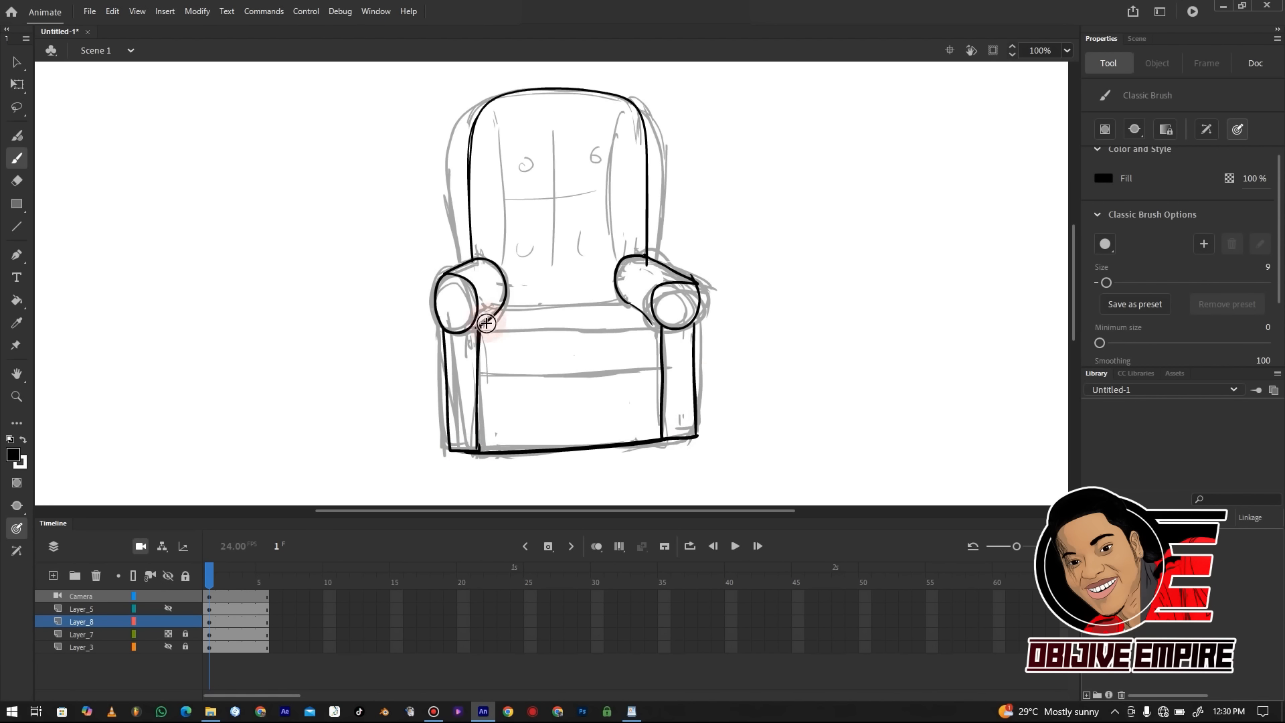
Ink the seat's front and back edges and the horizontal seam across the chair's front panel
{"action": "left_click_drag", "start_coordinate": [480, 327], "coordinate": [658, 323]}
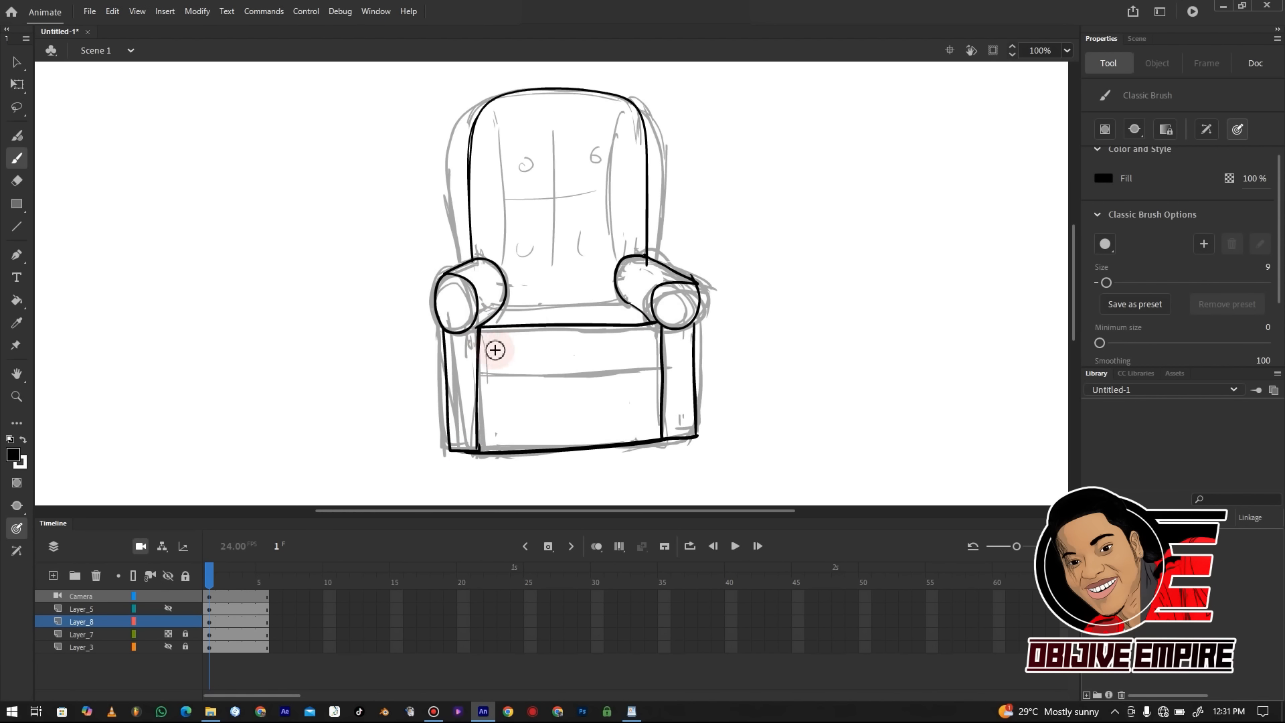
{"action": "left_click_drag", "start_coordinate": [479, 373], "coordinate": [561, 374]}
{"action": "left_click_drag", "start_coordinate": [653, 369], "coordinate": [661, 367]}
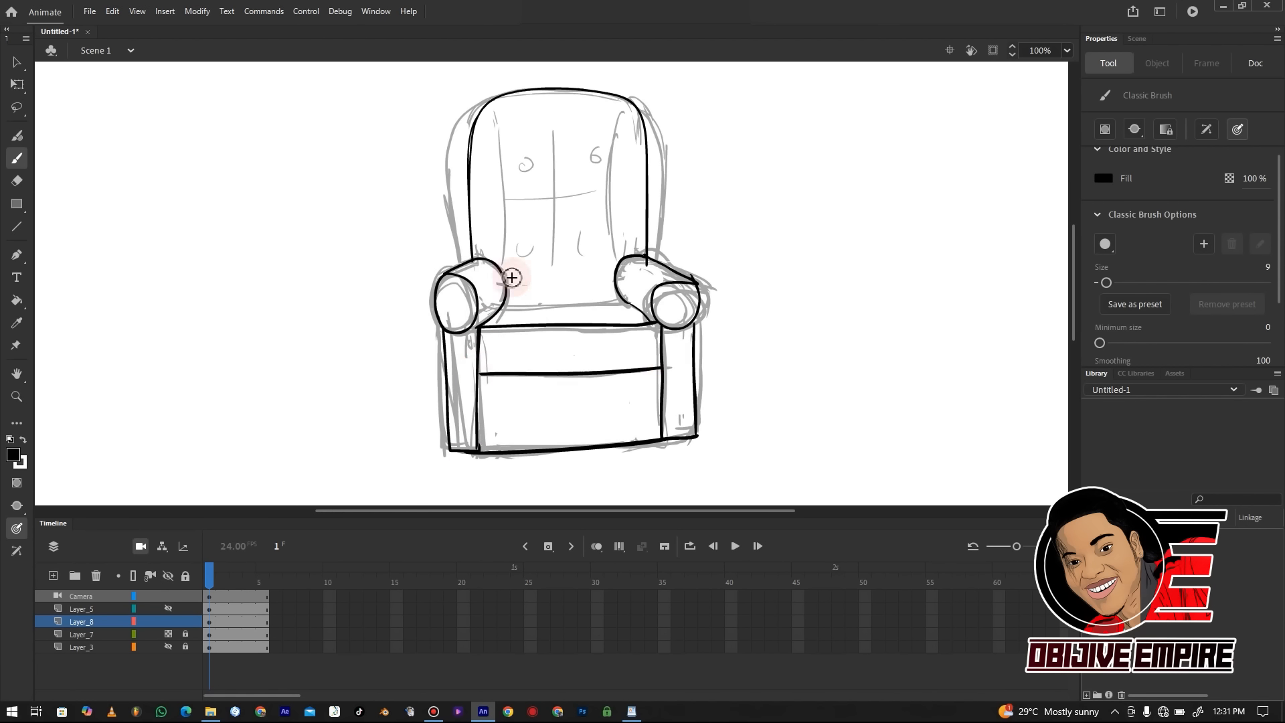
{"action": "left_click_drag", "start_coordinate": [502, 303], "coordinate": [617, 296]}
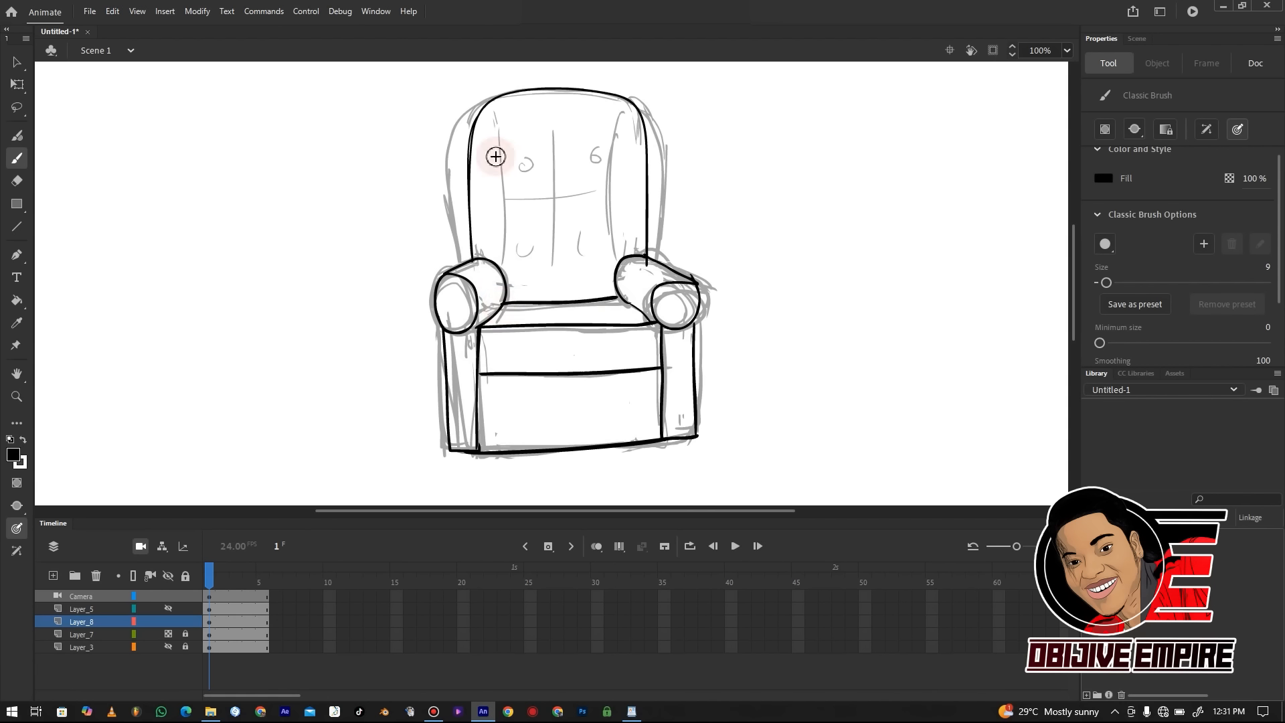
Ink an inner contour line along each side of the backrest, leaving the backrest's buttons uninked
{"action": "left_click_drag", "start_coordinate": [489, 110], "coordinate": [488, 272]}
{"action": "left_click_drag", "start_coordinate": [631, 119], "coordinate": [646, 258]}
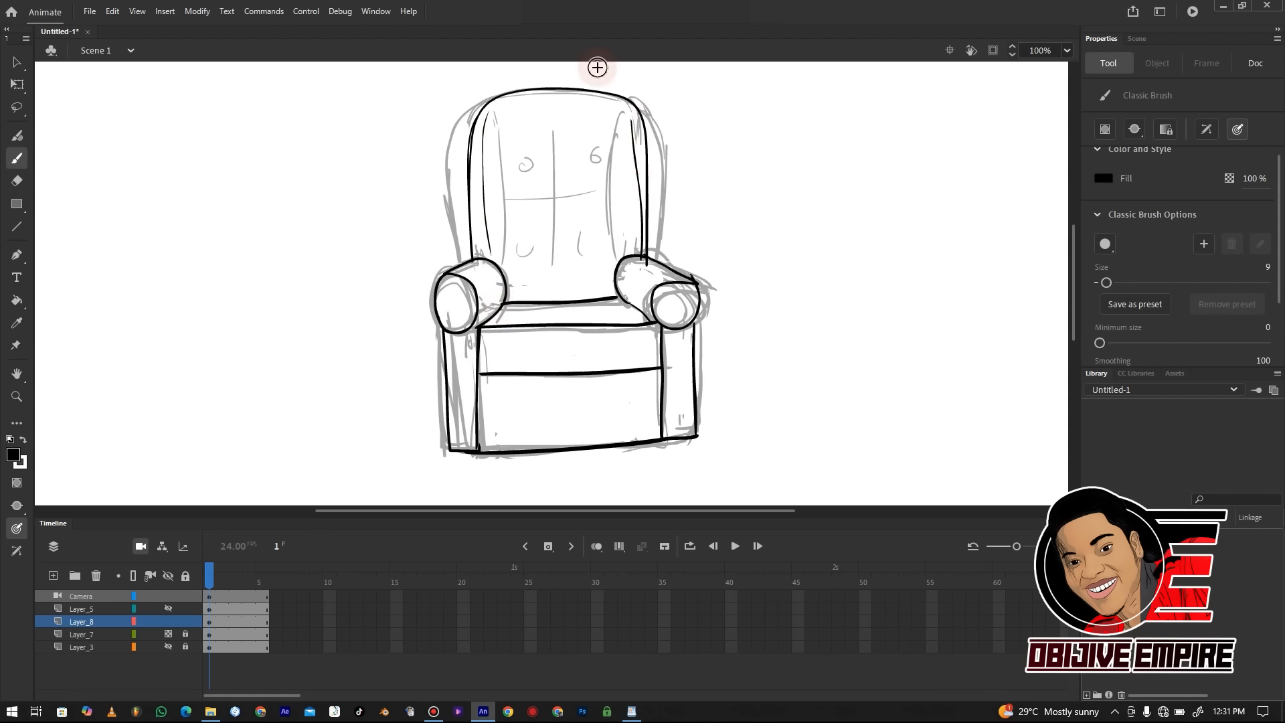
{"action": "left_click", "coordinate": [528, 162]}
{"action": "left_click", "coordinate": [590, 164]}
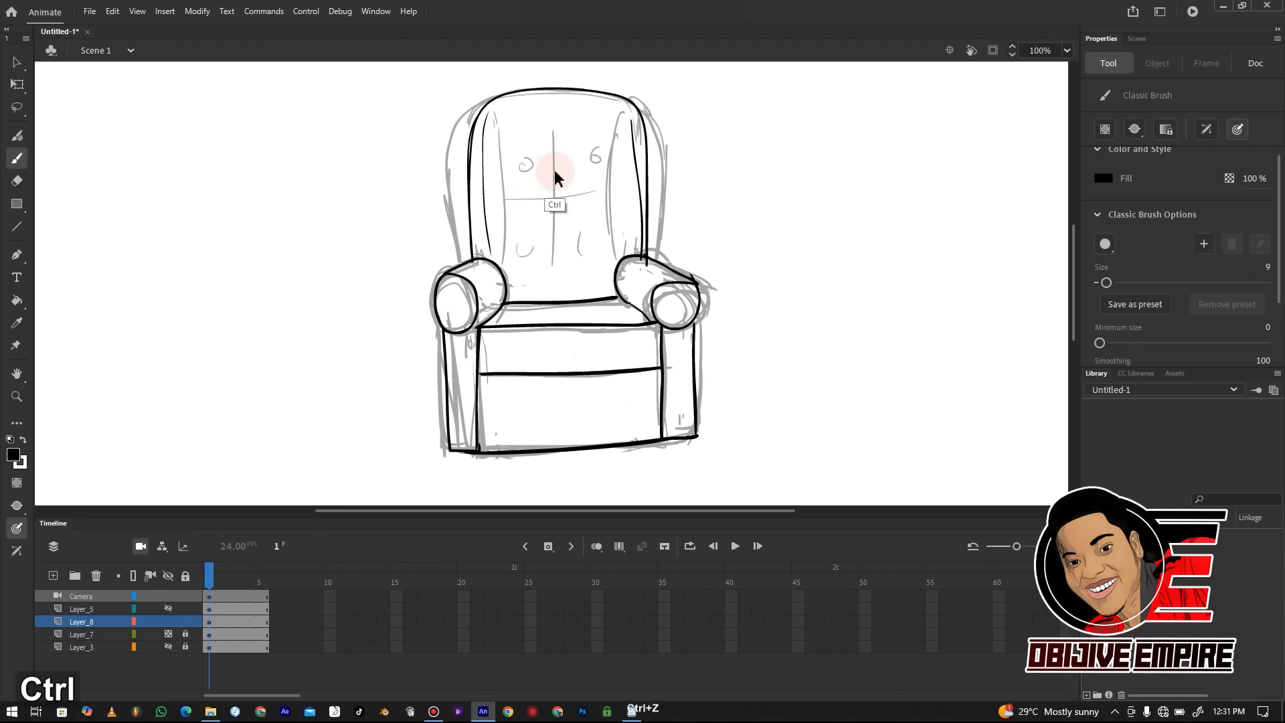
Erase the slanted base line of the inked chair and redraw it as a straight horizontal line
{"action": "left_click", "coordinate": [168, 634]}
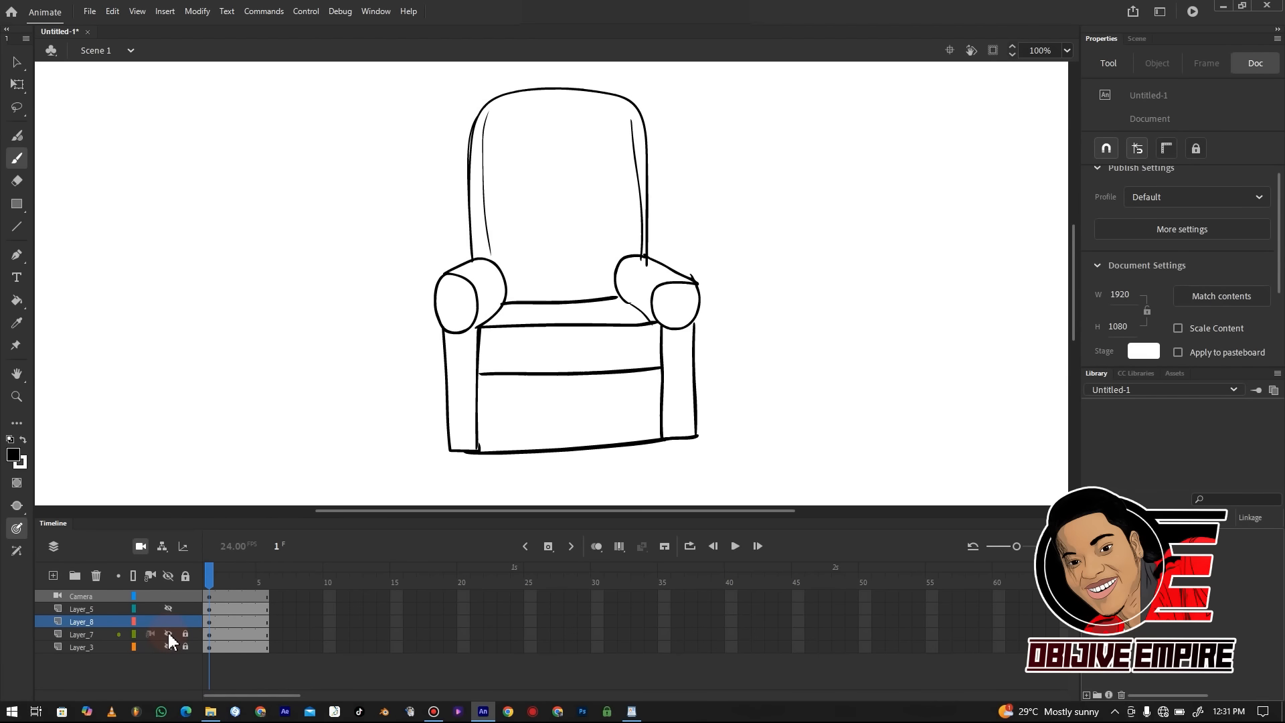
{"action": "left_click", "coordinate": [169, 634]}
{"action": "key", "text": "e"}
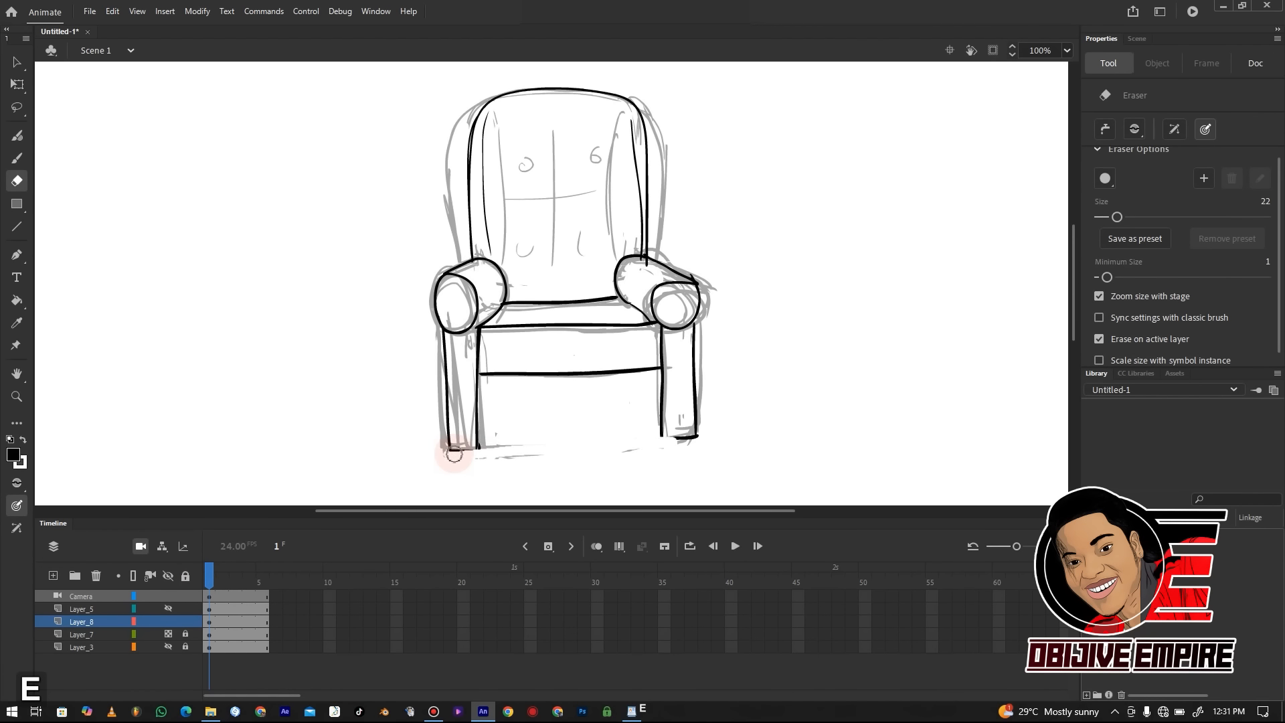
{"action": "key", "text": "b"}
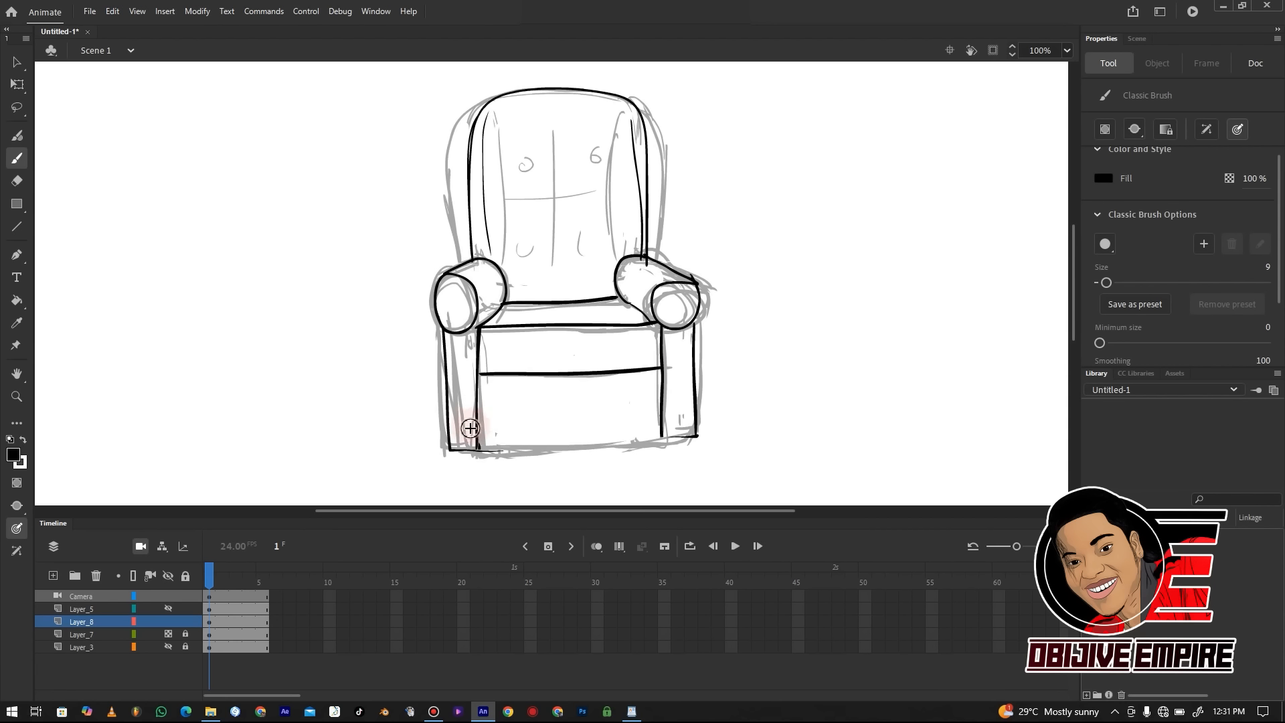
{"action": "key", "text": "shift"}
{"action": "left_click_drag", "start_coordinate": [456, 447], "coordinate": [692, 434]}
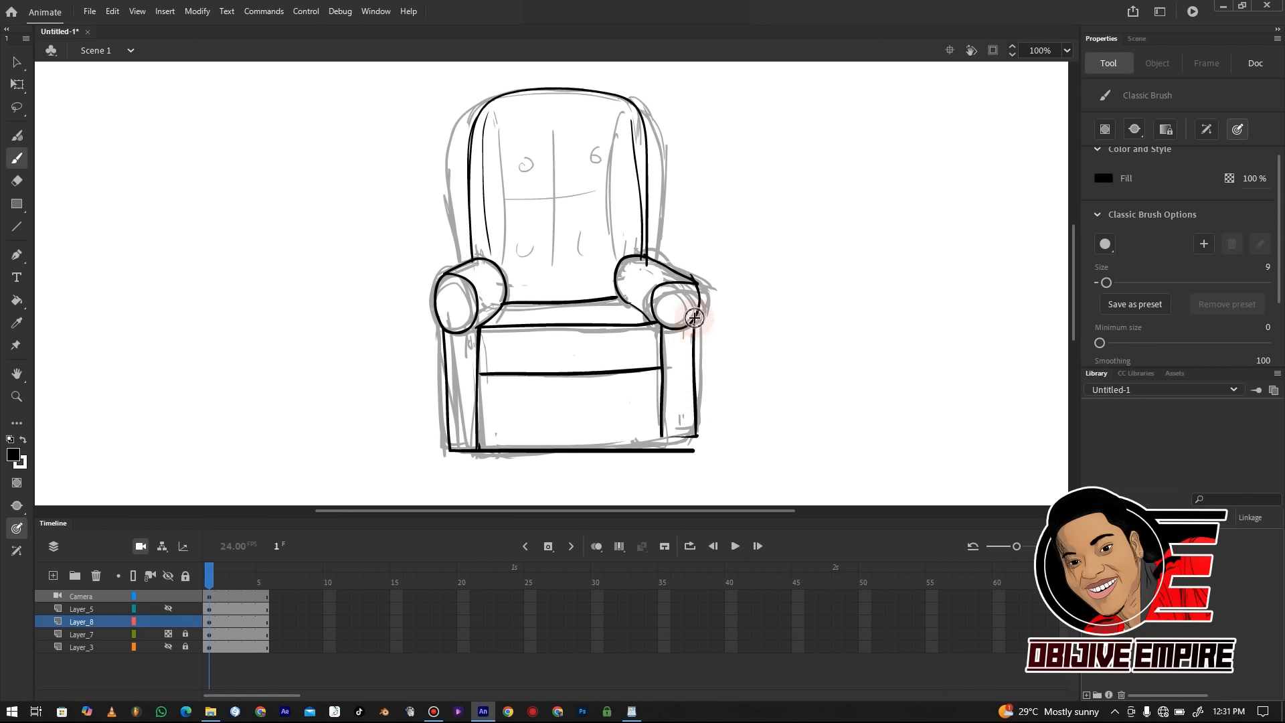
Ink straight vertical edges on the right front arm panel, extending them down to the base line
{"action": "key", "text": "shift"}
{"action": "key", "text": "shift"}
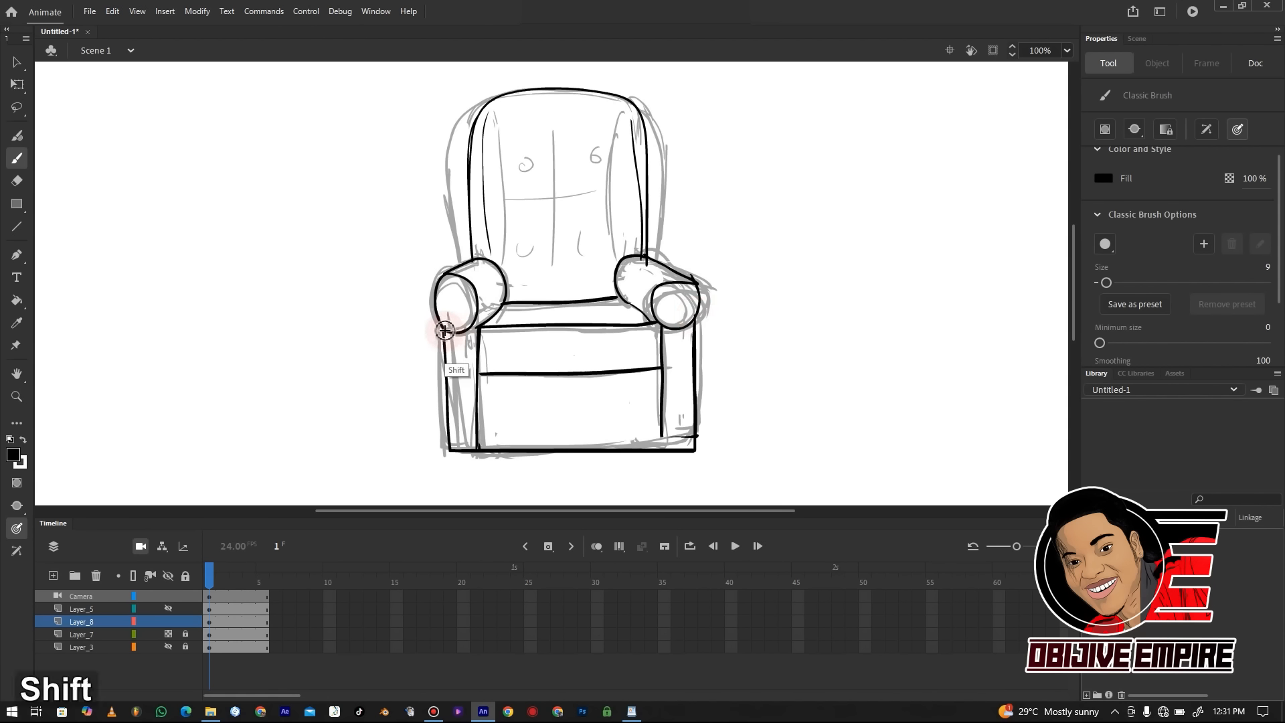
{"action": "left_click_drag", "start_coordinate": [442, 395], "coordinate": [443, 465]}
{"action": "key", "text": "shift"}
{"action": "left_click_drag", "start_coordinate": [660, 326], "coordinate": [659, 450]}
Ink straight horizontal lines along the front seam and both seat edges, and thicken the right armrest's inner outline
{"action": "mouse_move", "coordinate": [479, 375]}
{"action": "left_mouse_down"}
{"action": "mouse_move", "coordinate": [479, 395]}
{"action": "mouse_move", "coordinate": [587, 396]}
{"action": "mouse_move", "coordinate": [665, 374]}
{"action": "left_mouse_up"}
{"action": "key", "text": "shift"}
{"action": "key", "text": "shift"}
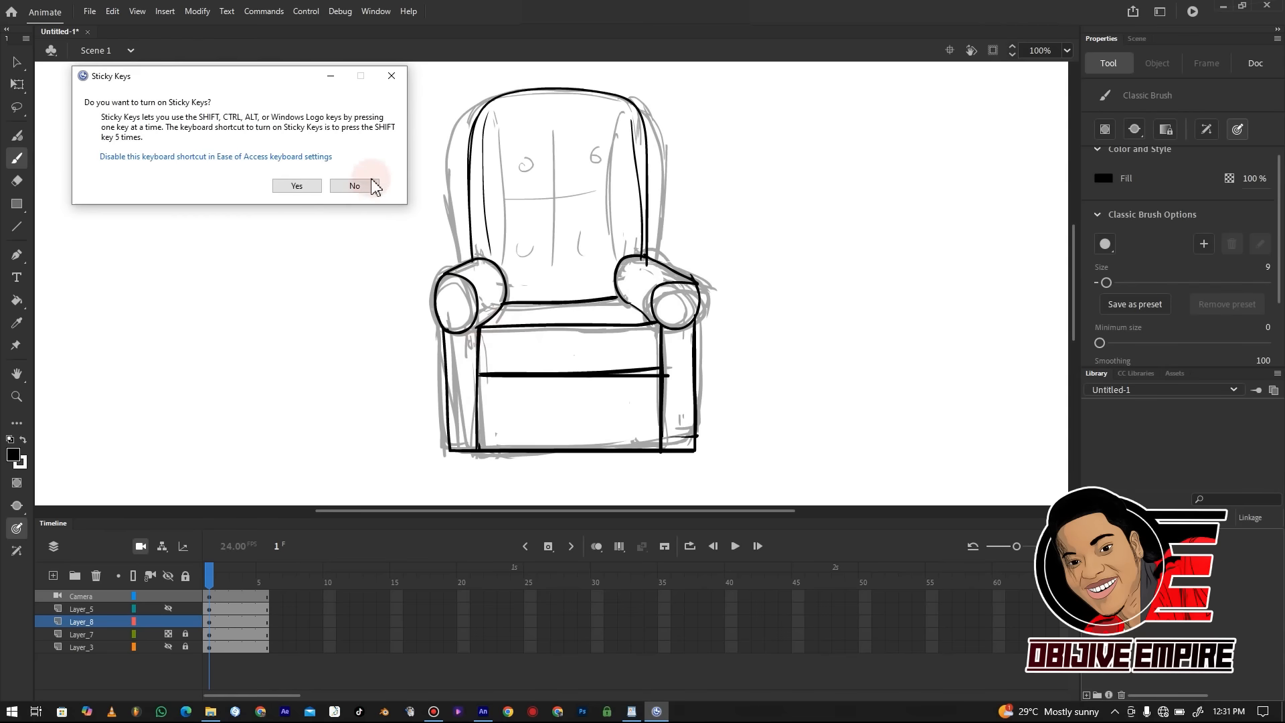
{"action": "left_click", "coordinate": [366, 186]}
{"action": "key", "text": "shift"}
{"action": "mouse_move", "coordinate": [480, 330]}
{"action": "left_mouse_down"}
{"action": "mouse_move", "coordinate": [573, 361]}
{"action": "mouse_move", "coordinate": [653, 356]}
{"action": "mouse_move", "coordinate": [659, 335]}
{"action": "left_mouse_up"}
{"action": "left_click_drag", "start_coordinate": [627, 269], "coordinate": [625, 294]}
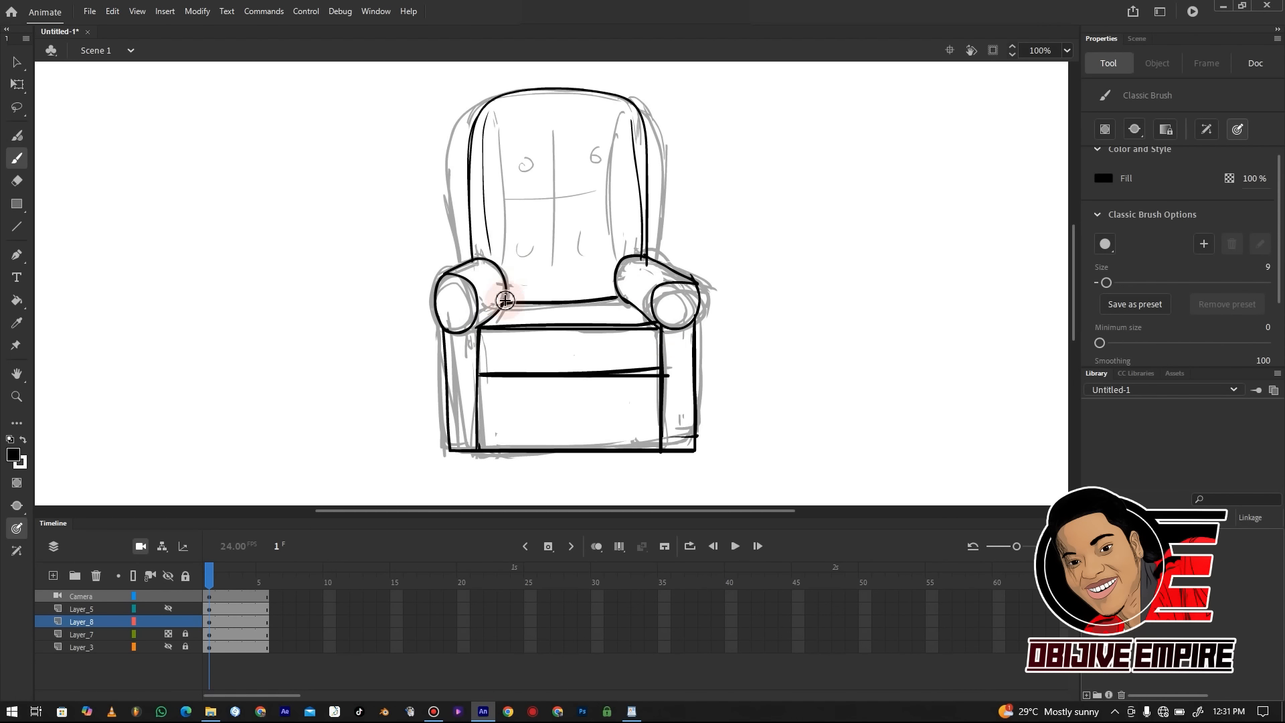
{"action": "key", "text": "shift"}
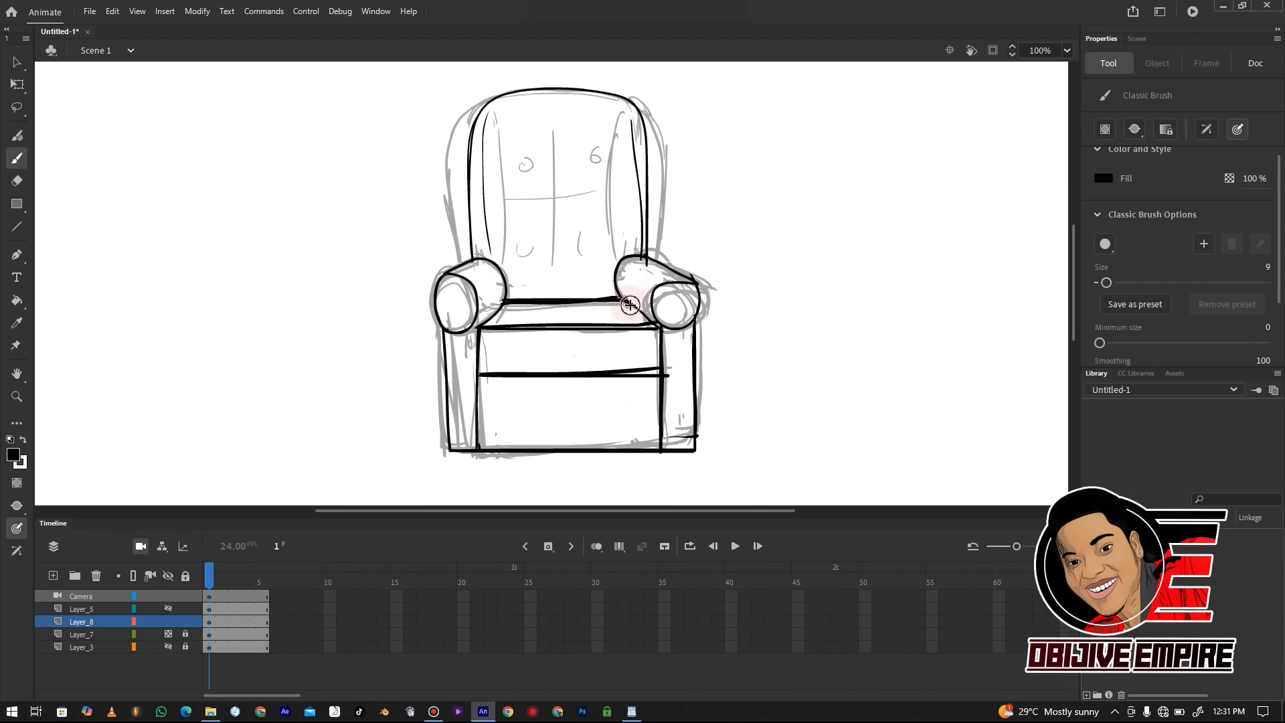
{"action": "left_click_drag", "start_coordinate": [637, 259], "coordinate": [618, 286]}
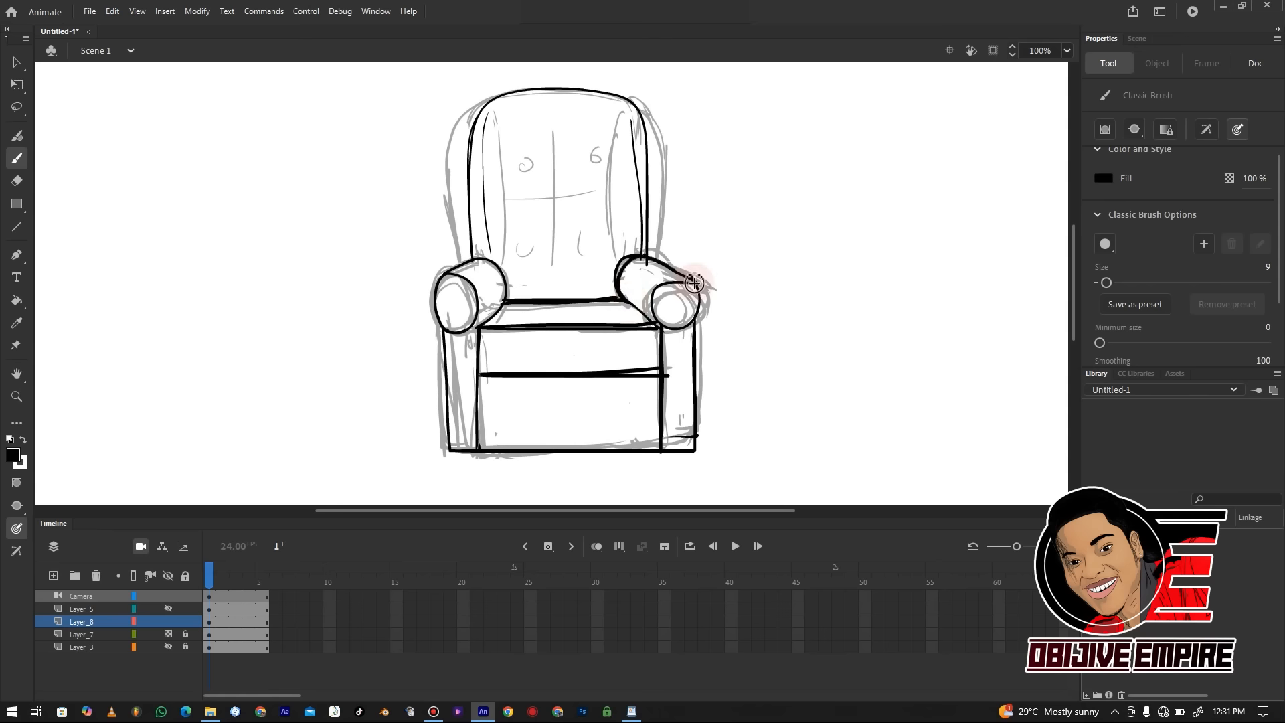
Hide the armchair sketch on Layer_7 and convert that layer into a guide layer
{"action": "left_click", "coordinate": [168, 634]}
{"action": "key", "text": "ctrl+minus"}
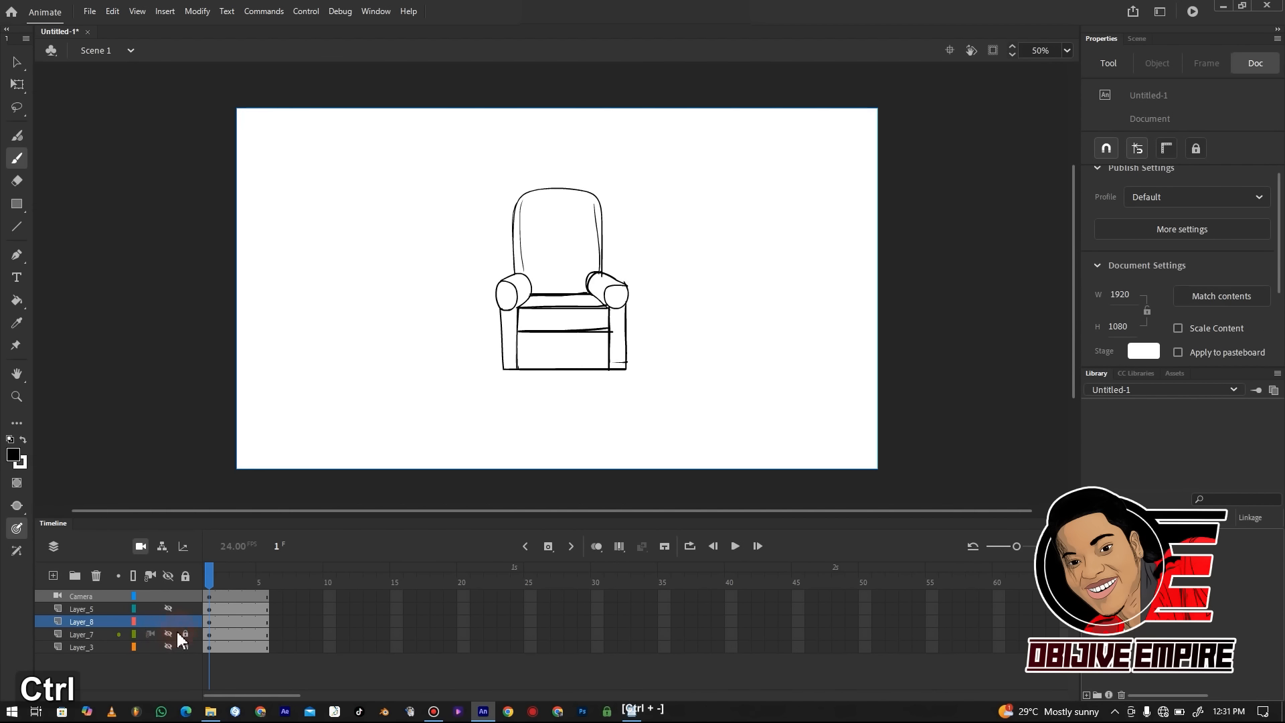
{"action": "left_click", "coordinate": [169, 636]}
{"action": "key", "text": "ctrl+equal"}
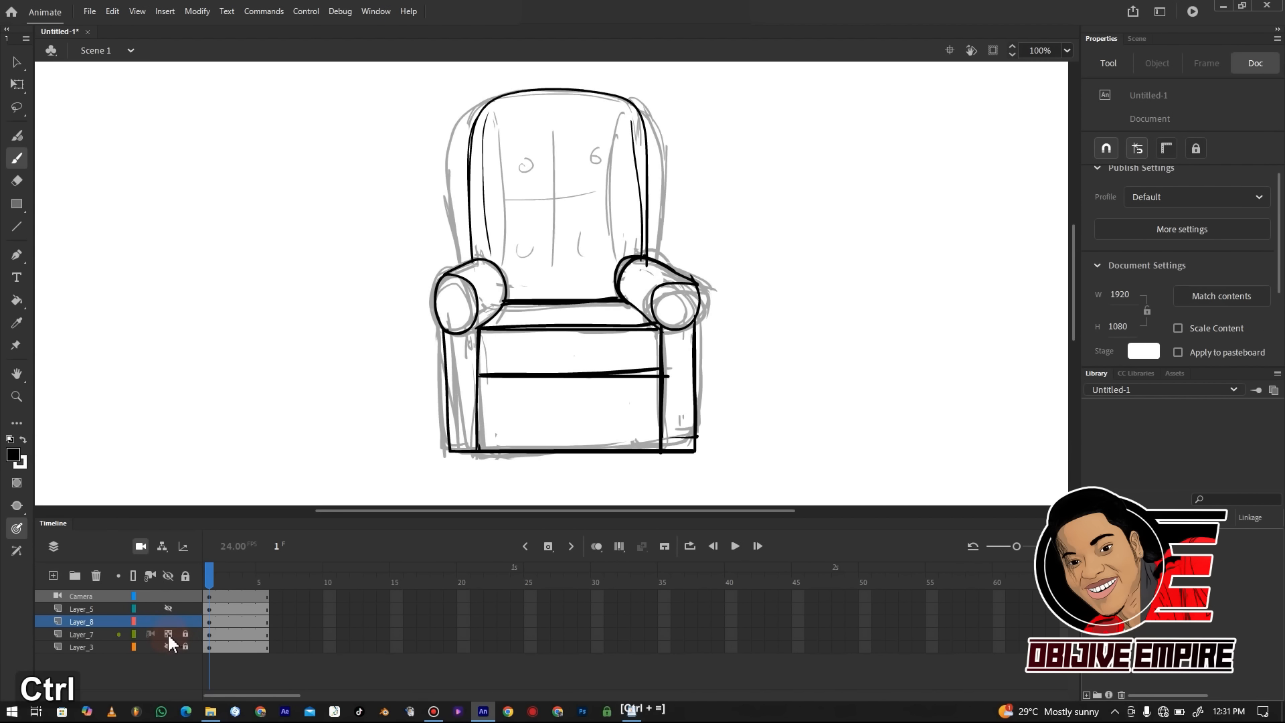
{"action": "left_click", "coordinate": [168, 635]}
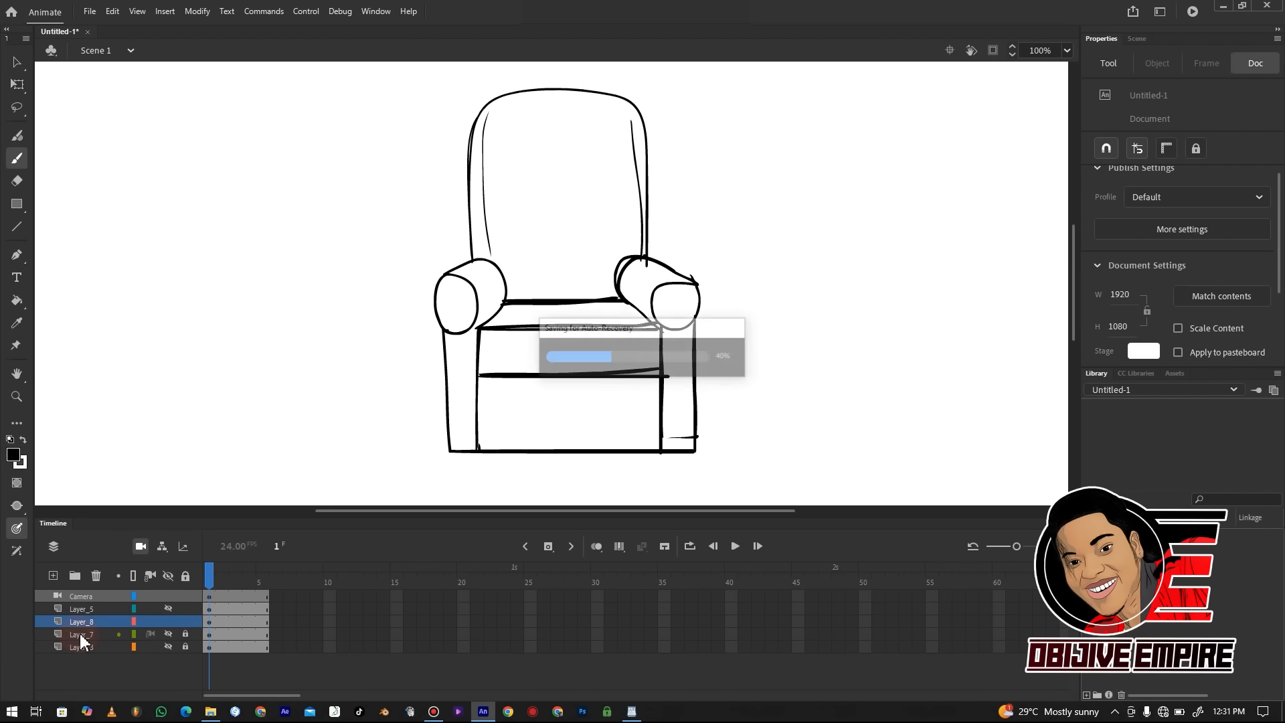
{"action": "right_click", "coordinate": [81, 639]}
{"action": "left_click", "coordinate": [140, 460]}
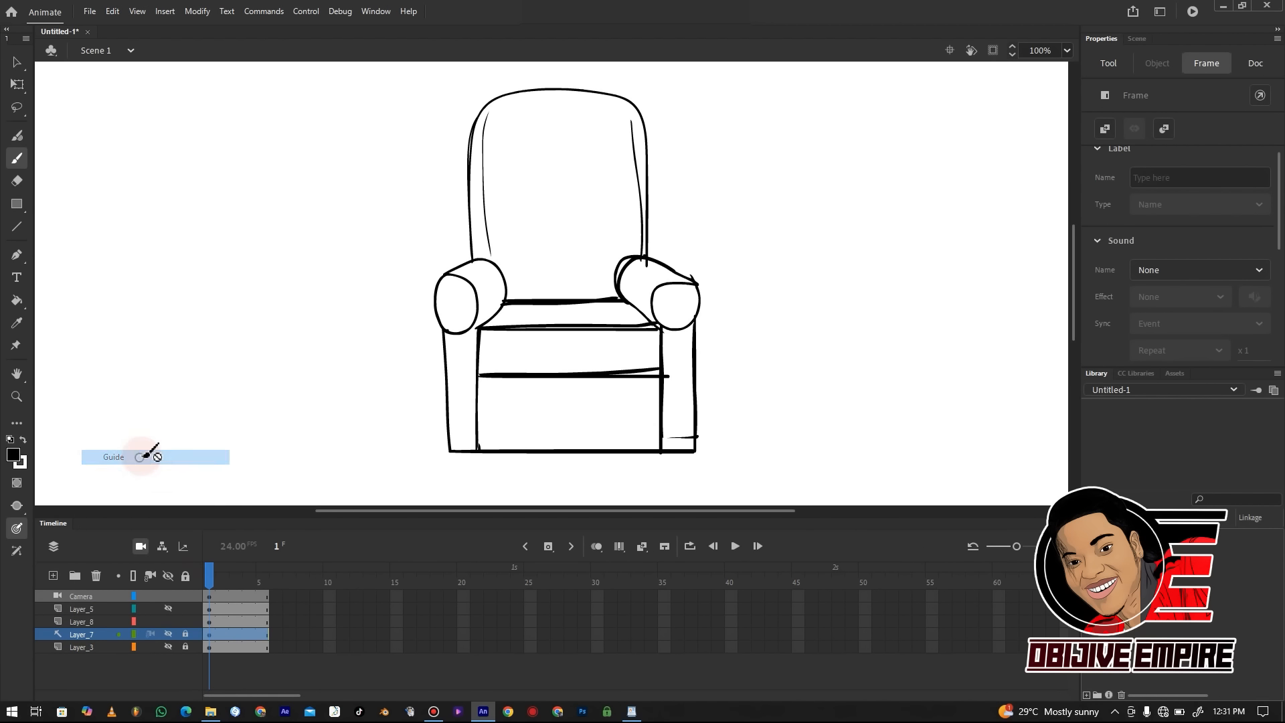
{"action": "left_click", "coordinate": [168, 634]}
{"action": "left_click", "coordinate": [168, 631]}
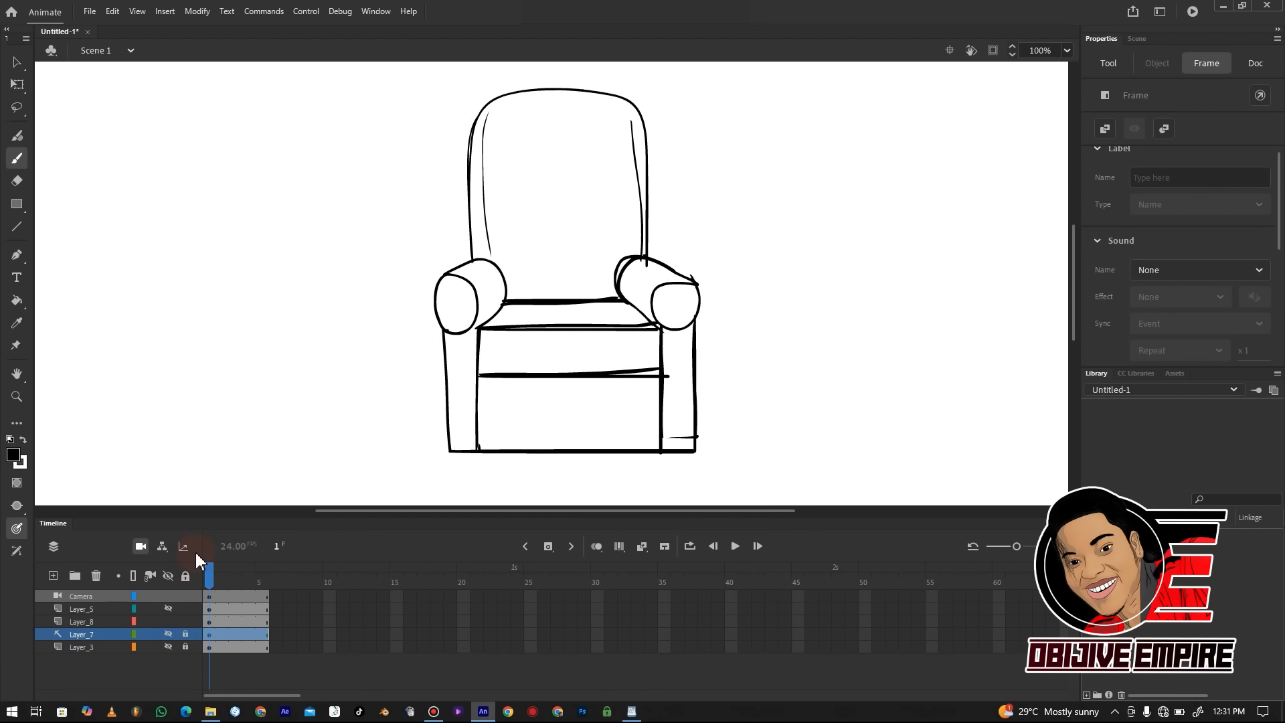
Examine how the figure on Layer_5 fits the inked armchair on Layer_8 by toggling the layers' visibility
{"action": "key", "text": "ctrl+minus"}
{"action": "key", "text": "ctrl+equal"}
{"action": "left_click", "coordinate": [170, 607]}
{"action": "left_click", "coordinate": [170, 610]}
{"action": "key", "text": "ctrl+minus"}
{"action": "left_click", "coordinate": [168, 611]}
{"action": "key", "text": "ctrl+equal"}
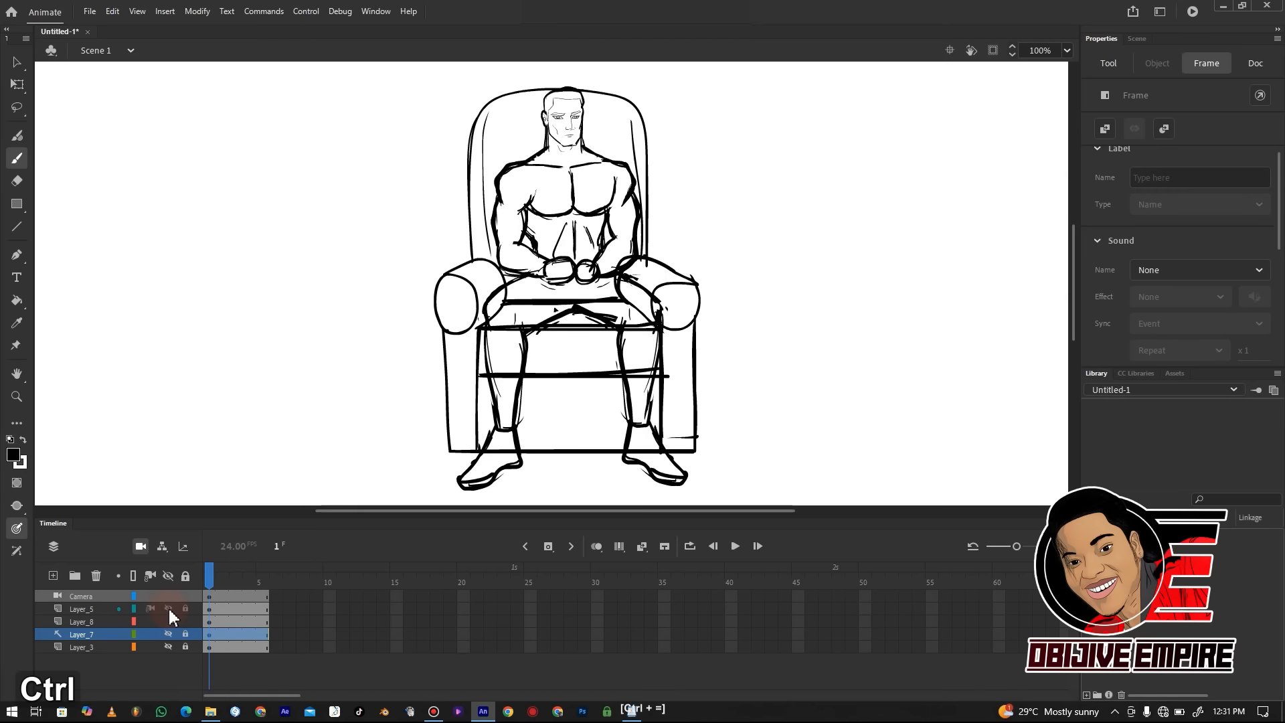
{"action": "key", "text": "ctrl+minus"}
{"action": "key", "text": "ctrl+equal"}
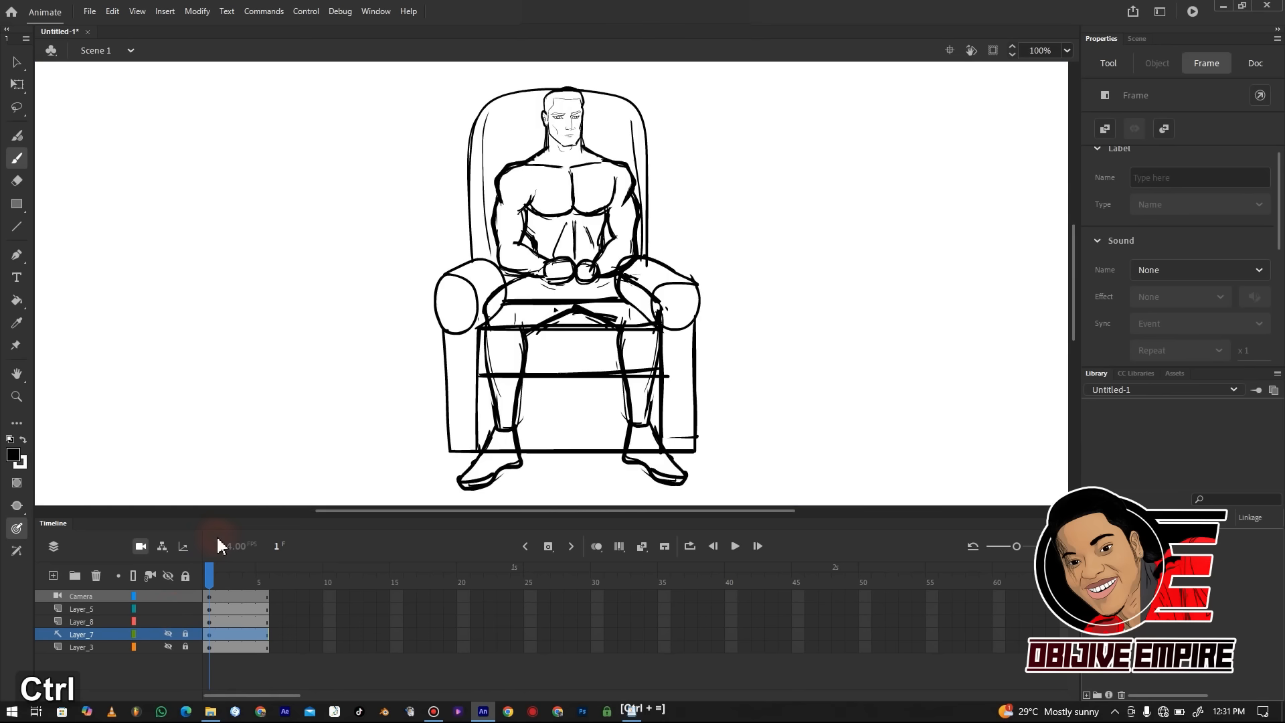
{"action": "left_click", "coordinate": [169, 610]}
{"action": "left_click", "coordinate": [169, 610]}
{"action": "left_click", "coordinate": [169, 621]}
{"action": "left_click", "coordinate": [169, 621]}
{"action": "left_click", "coordinate": [169, 610]}
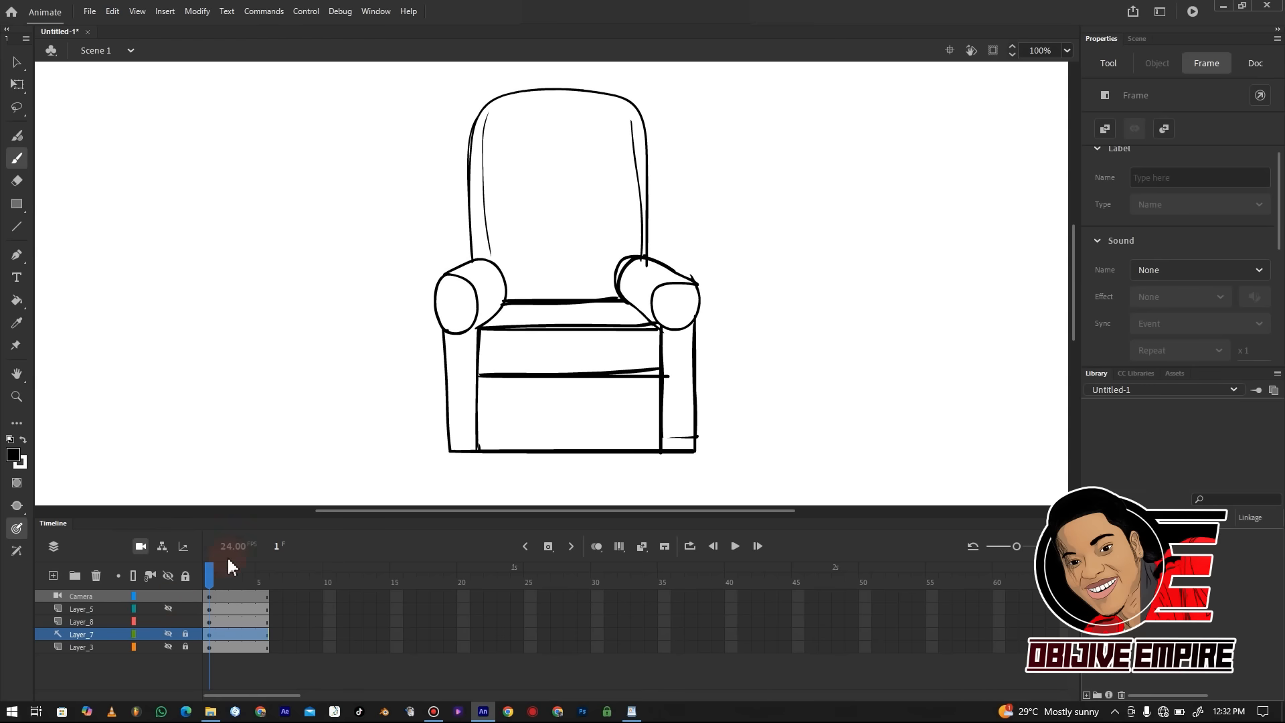
Delete the rough sketch layers Layer_3 and Layer_7, keeping only the figure and the inked chair
{"action": "left_click", "coordinate": [169, 646]}
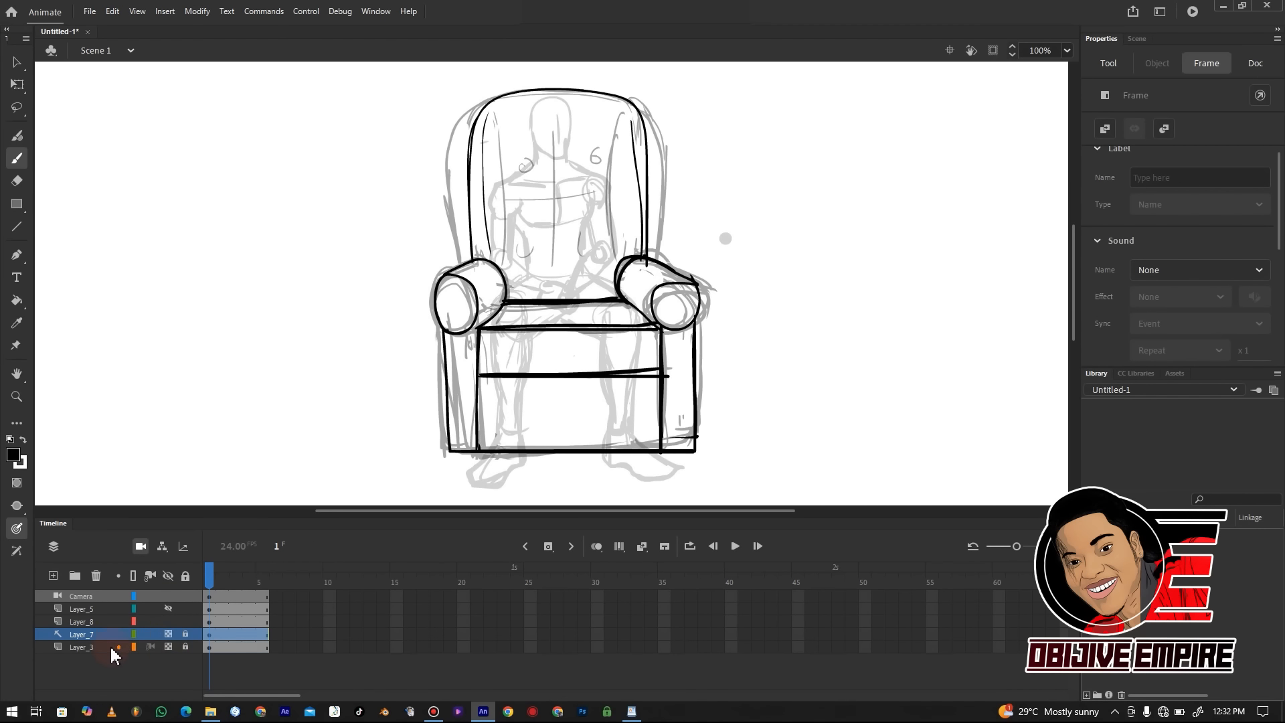
{"action": "left_click", "coordinate": [112, 647]}
{"action": "left_click", "coordinate": [97, 577]}
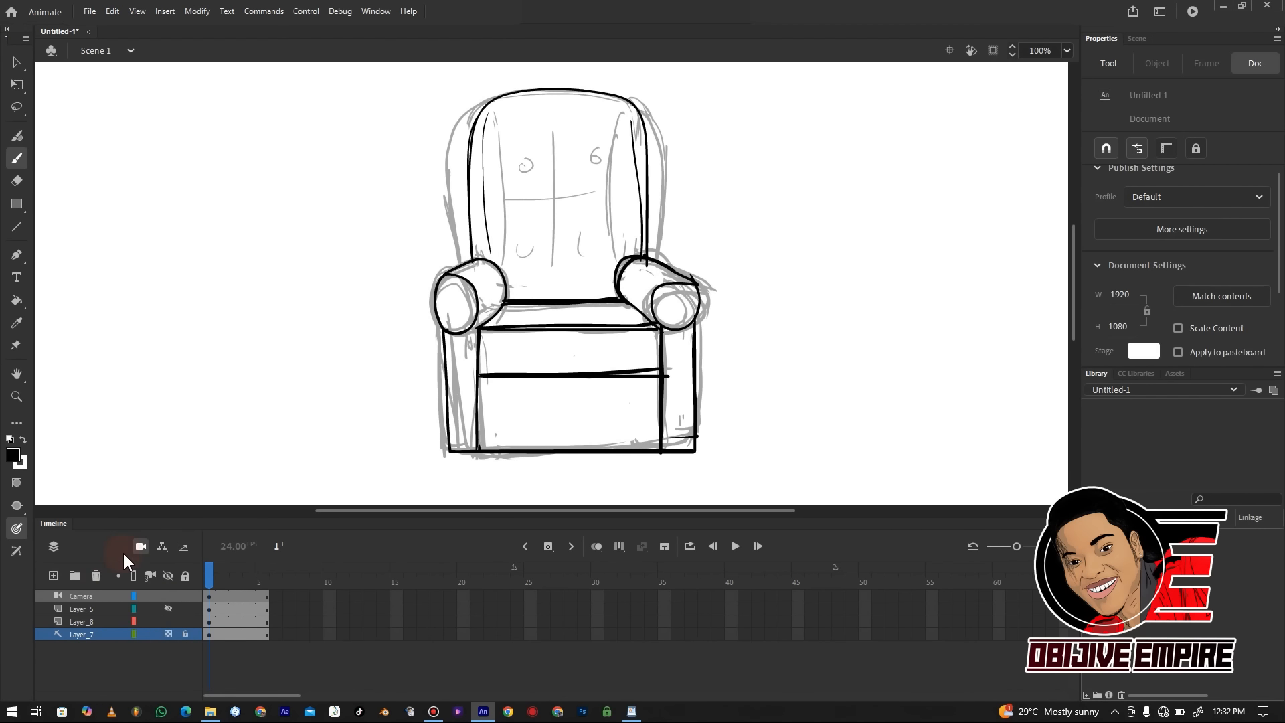
{"action": "left_click", "coordinate": [169, 636]}
{"action": "left_click", "coordinate": [167, 633]}
{"action": "left_click", "coordinate": [98, 576]}
{"action": "left_click", "coordinate": [169, 623]}
{"action": "left_click", "coordinate": [169, 622]}
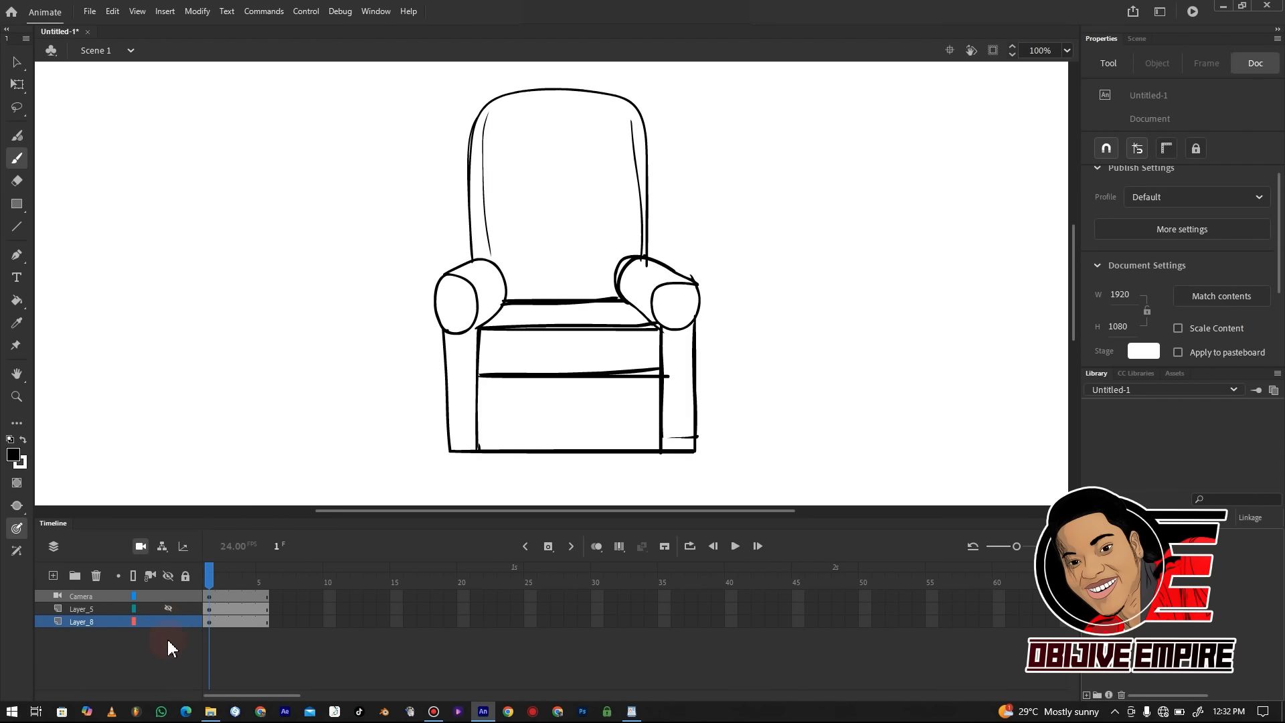
Show Layer_5 so that the muscular figure is displayed together with the inked armchair
{"action": "key", "text": "ctrl+minus"}
{"action": "key", "text": "ctrl+equal"}
{"action": "left_click", "coordinate": [167, 607]}
{"action": "key", "text": "ctrl+minus"}
{"action": "key", "text": "ctrl+equal"}
{"action": "left_click", "coordinate": [167, 607]}
{"action": "left_click", "coordinate": [167, 608]}
{"action": "left_click", "coordinate": [168, 607]}
{"action": "left_click", "coordinate": [167, 608]}
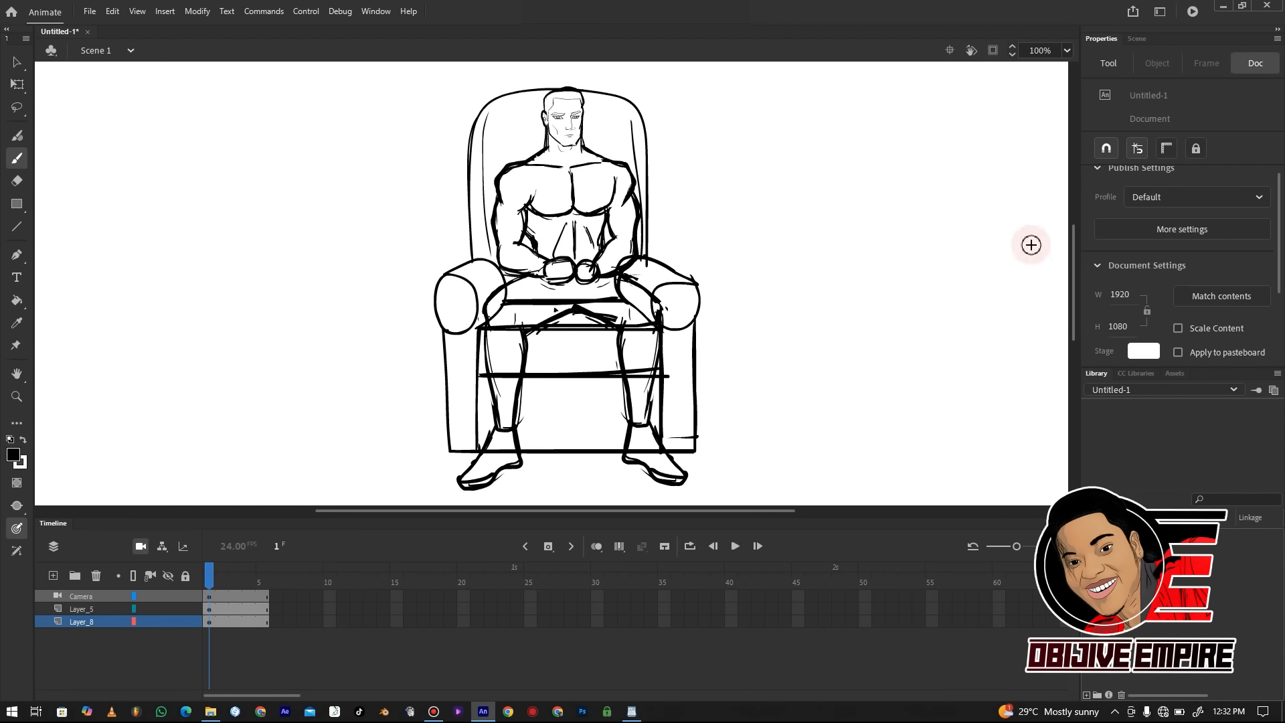
Insert a blank keyframe at frame 5 of Layer_8
{"action": "left_click_drag", "start_coordinate": [719, 516], "coordinate": [717, 560]}
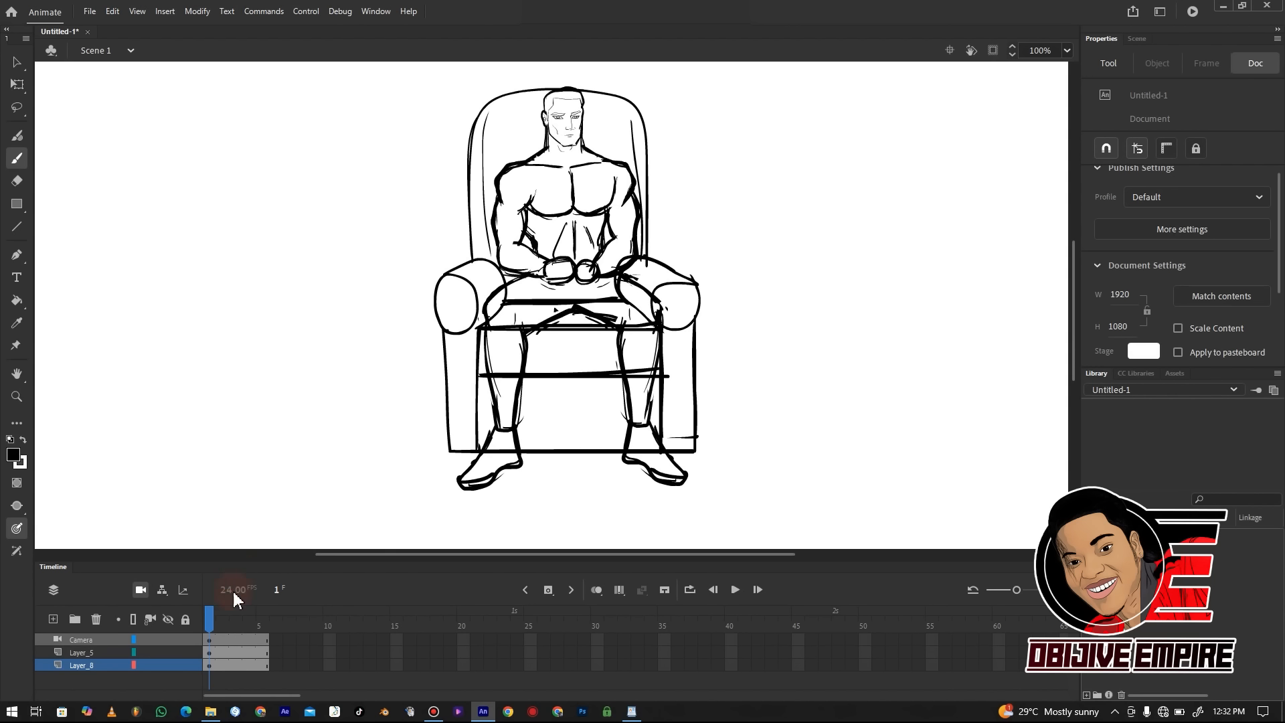
{"action": "left_click", "coordinate": [261, 619]}
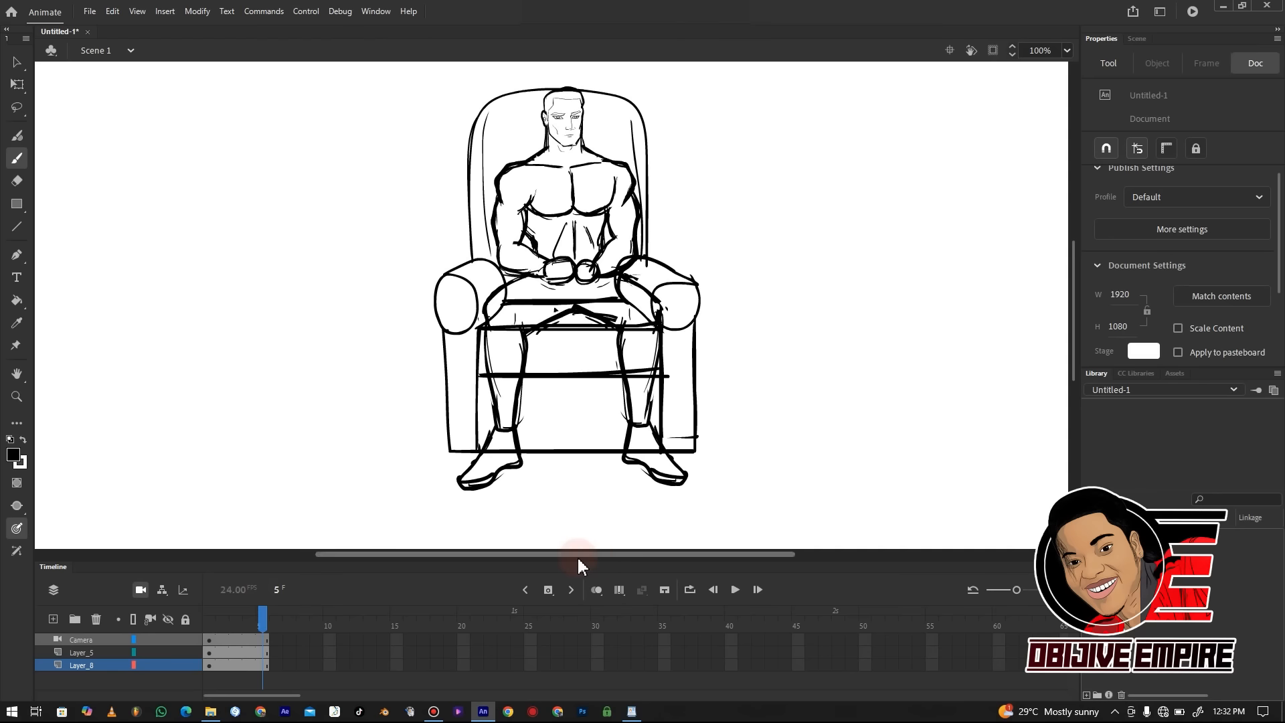
{"action": "left_click", "coordinate": [548, 590]}
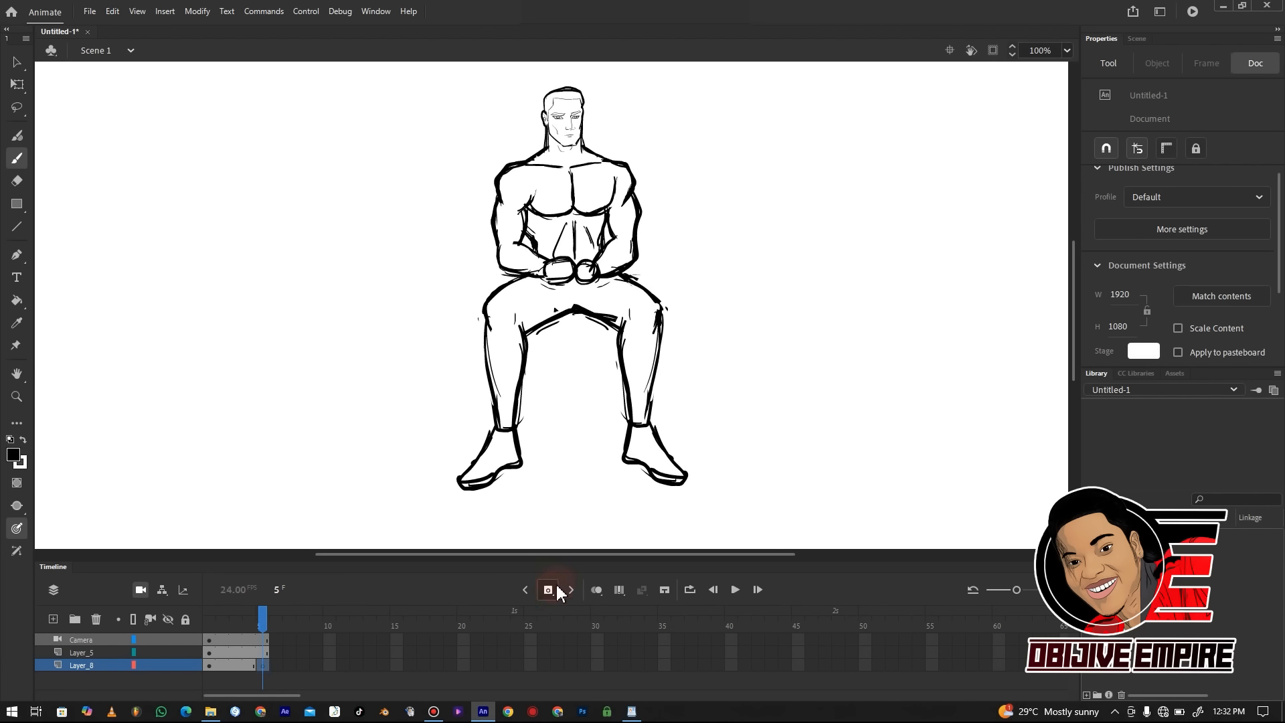
Undo the blank keyframe at frame 5 of Layer_8 and lock that chair layer
{"action": "left_click", "coordinate": [548, 590]}
{"action": "key", "text": "ctrl+z"}
{"action": "key", "text": "ctrl+z"}
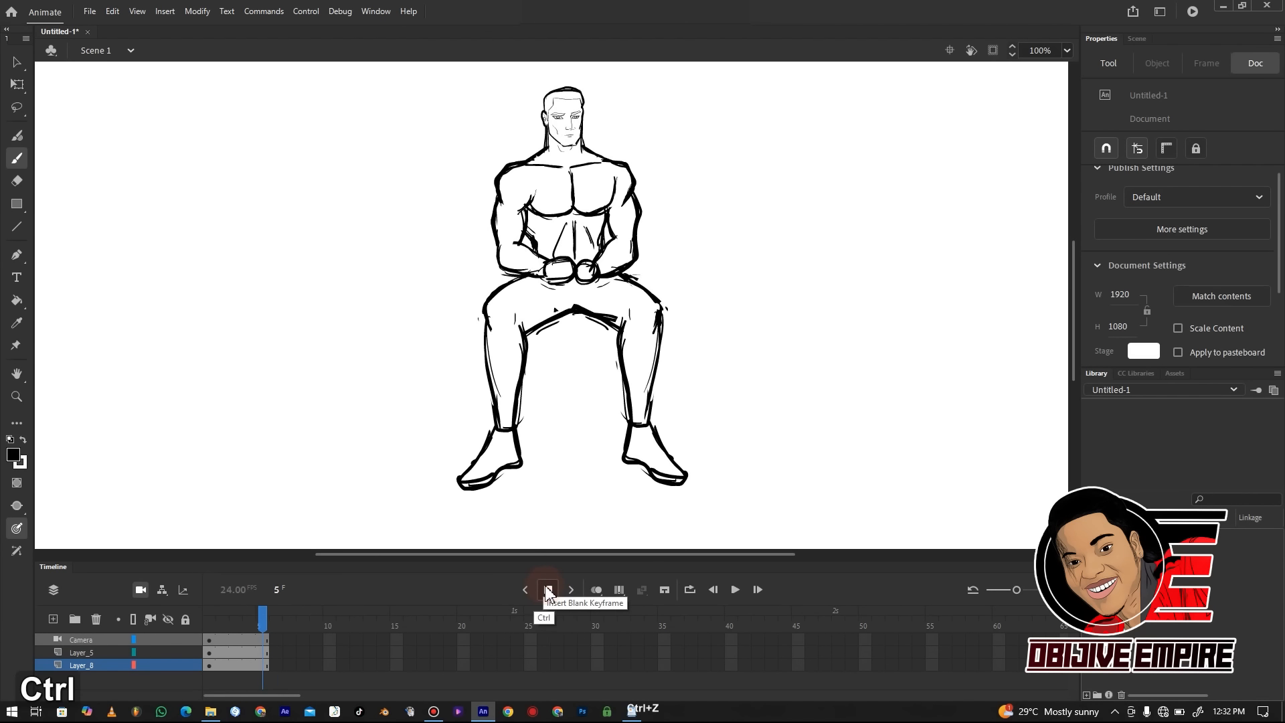
{"action": "left_click", "coordinate": [249, 653]}
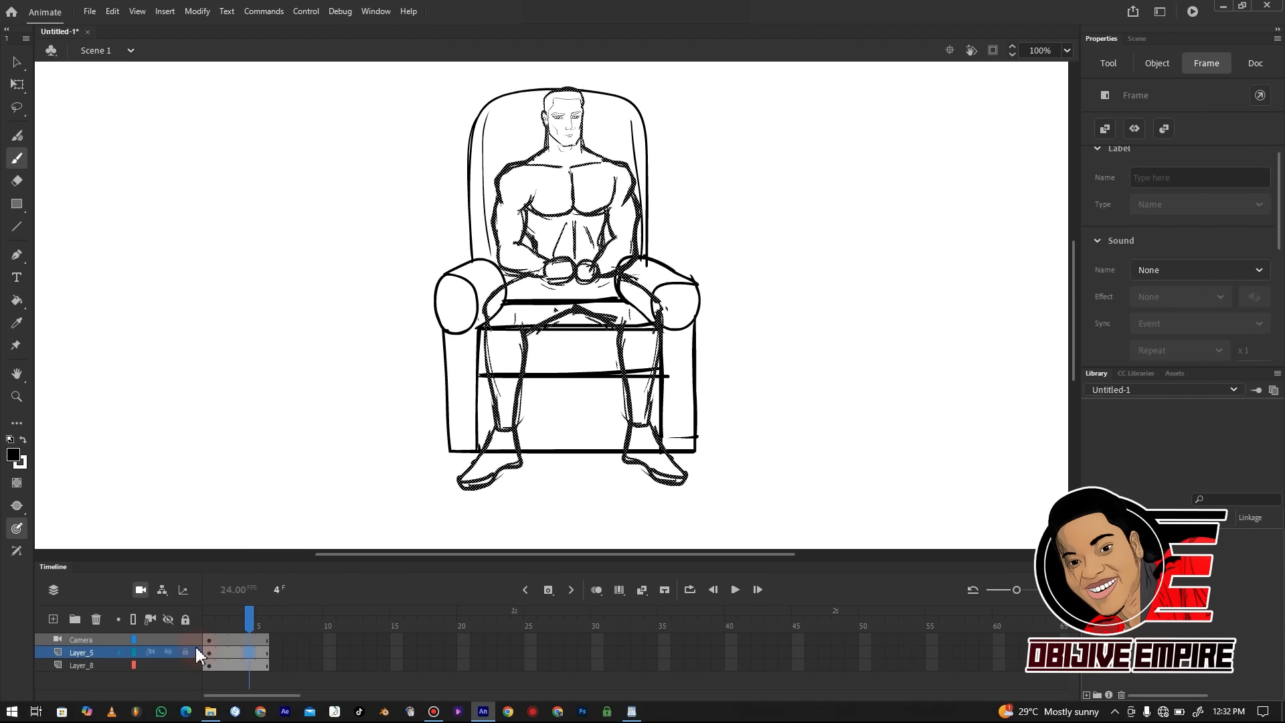
{"action": "left_click", "coordinate": [168, 665]}
{"action": "left_click", "coordinate": [167, 665]}
Try to insert a keyframe at frame 105 of Layer_8
{"action": "scroll", "coordinate": [281, 696], "scroll_direction": "right", "scroll_amount": 5}
{"action": "left_click", "coordinate": [610, 664]}
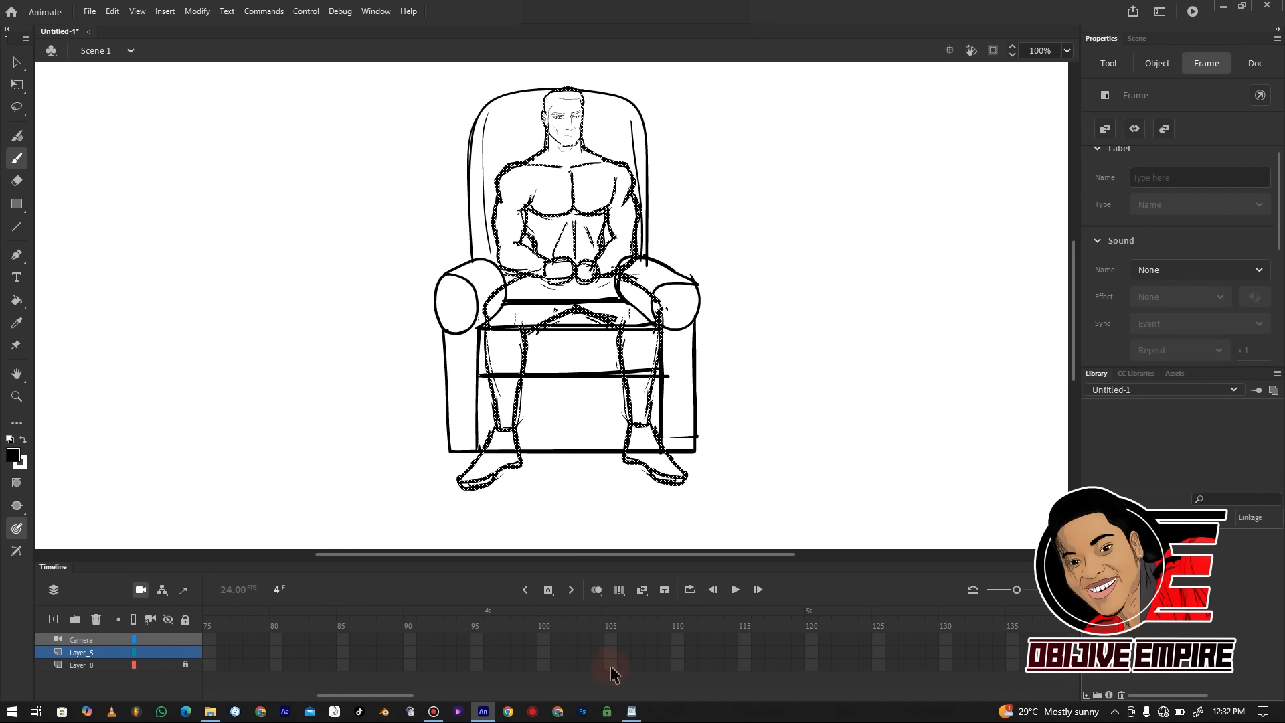
{"action": "left_click", "coordinate": [595, 588]}
{"action": "right_click", "coordinate": [549, 592]}
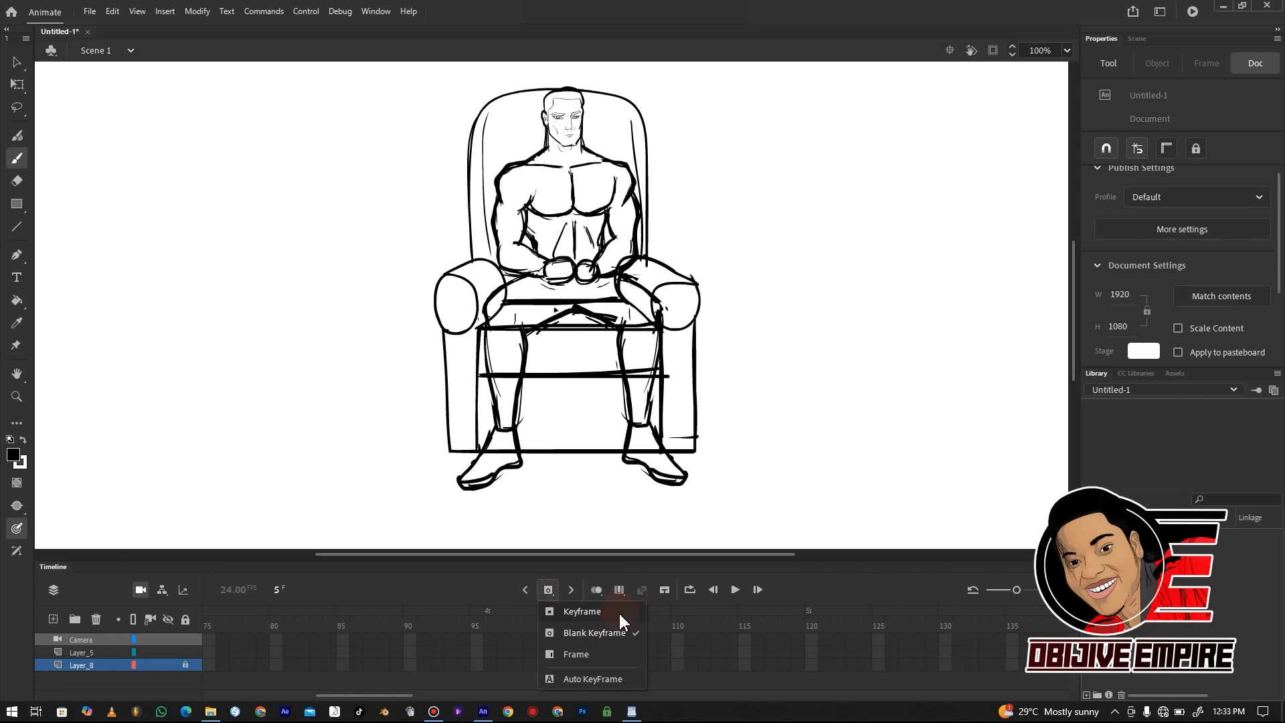
{"action": "left_click", "coordinate": [579, 611]}
{"action": "key", "text": "ctrl+minus"}
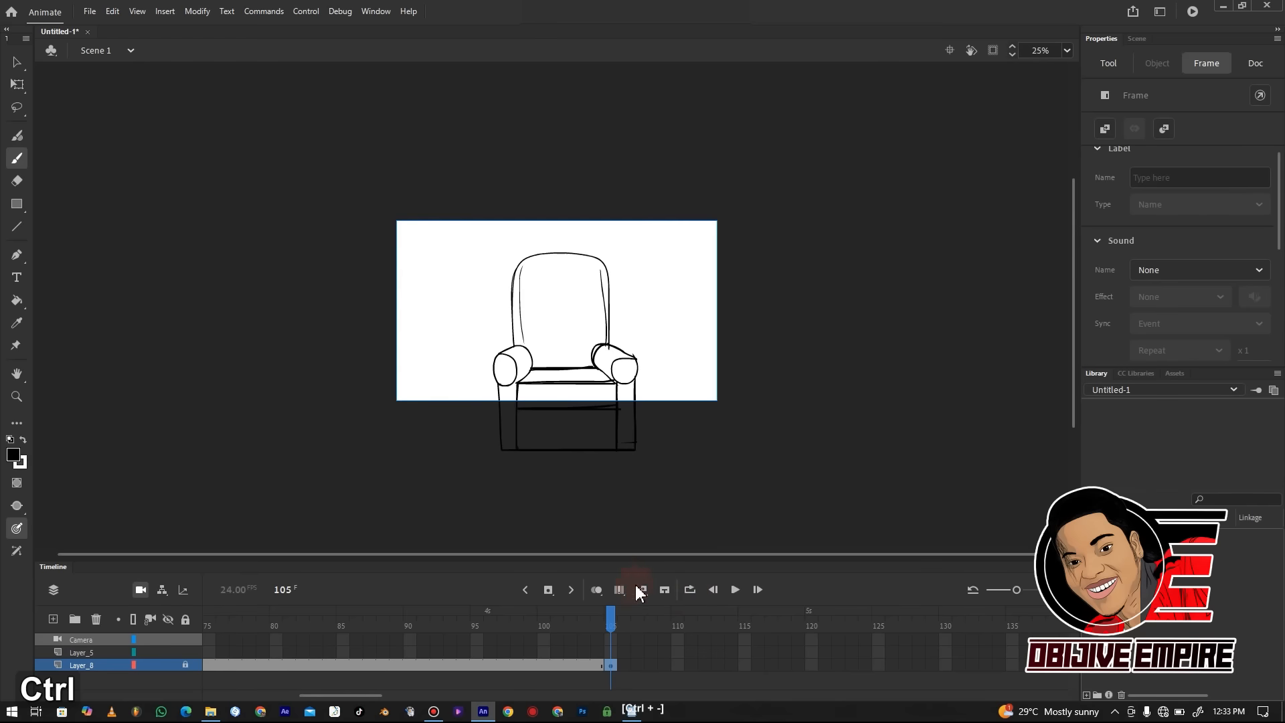
{"action": "key", "text": "ctrl+z"}
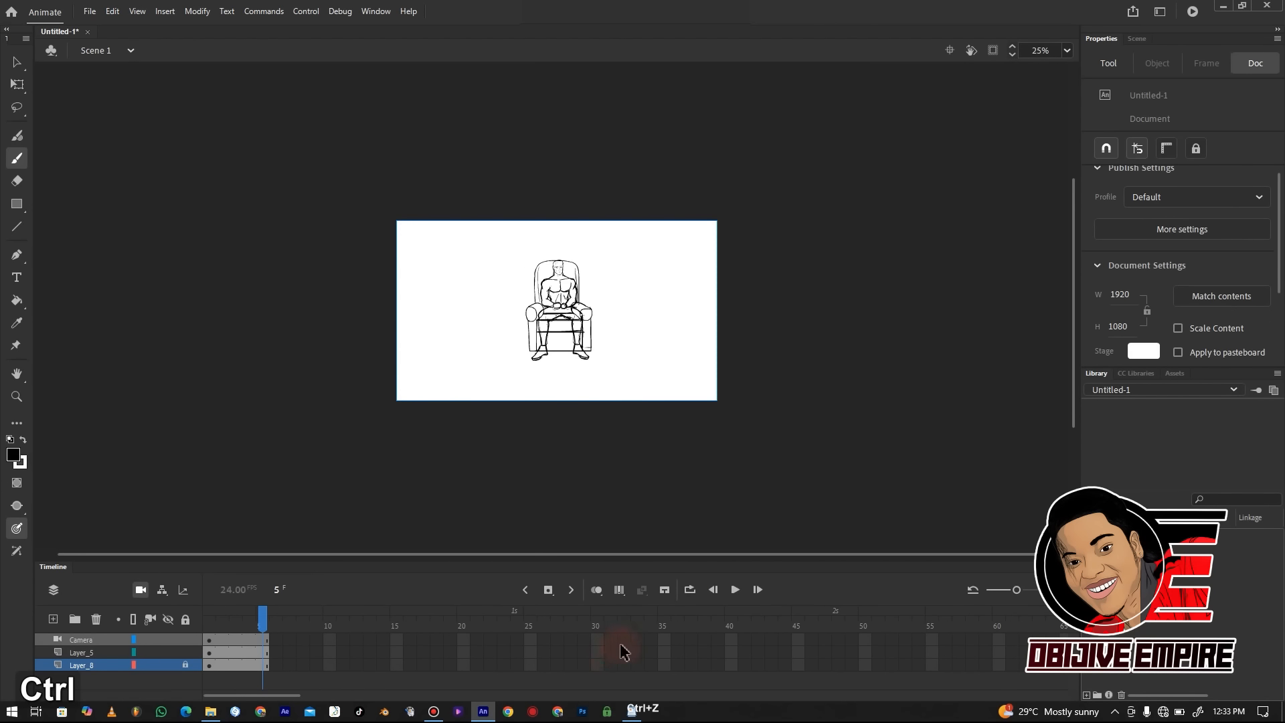
Extend Layer_8 and the Camera layer to frame 36 by inserting frames
{"action": "right_click", "coordinate": [676, 666]}
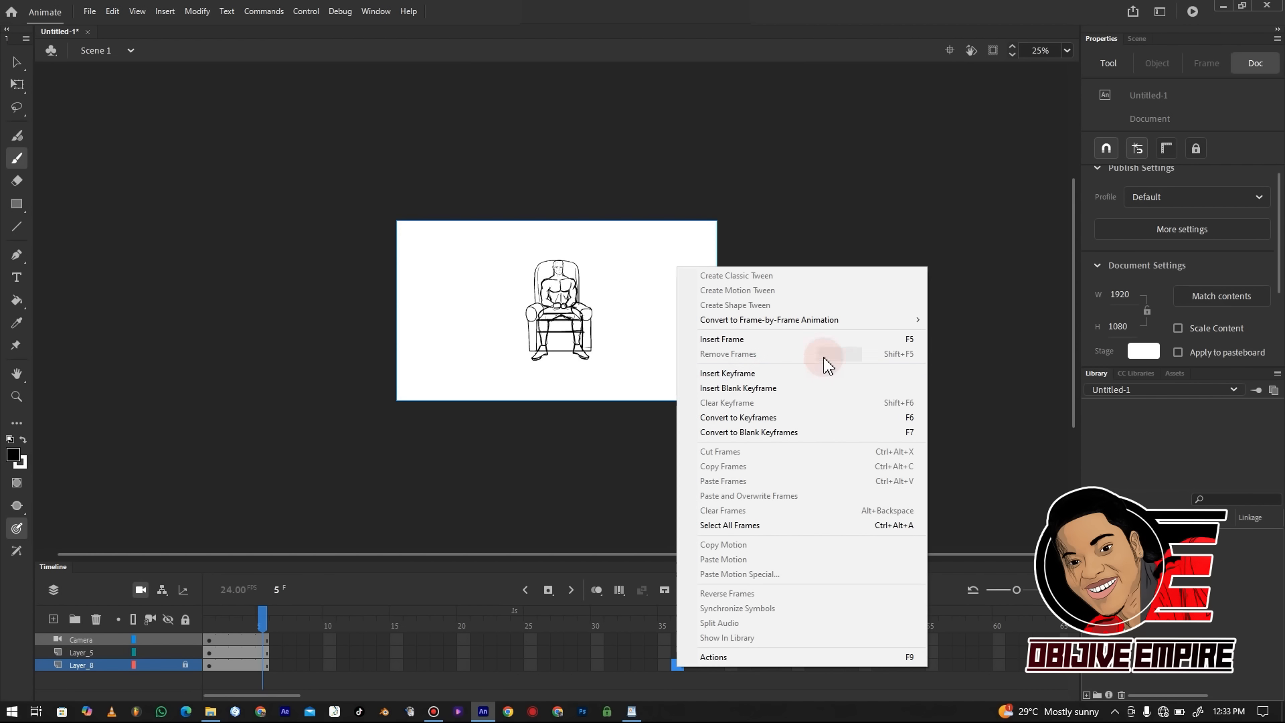
{"action": "left_click", "coordinate": [803, 339]}
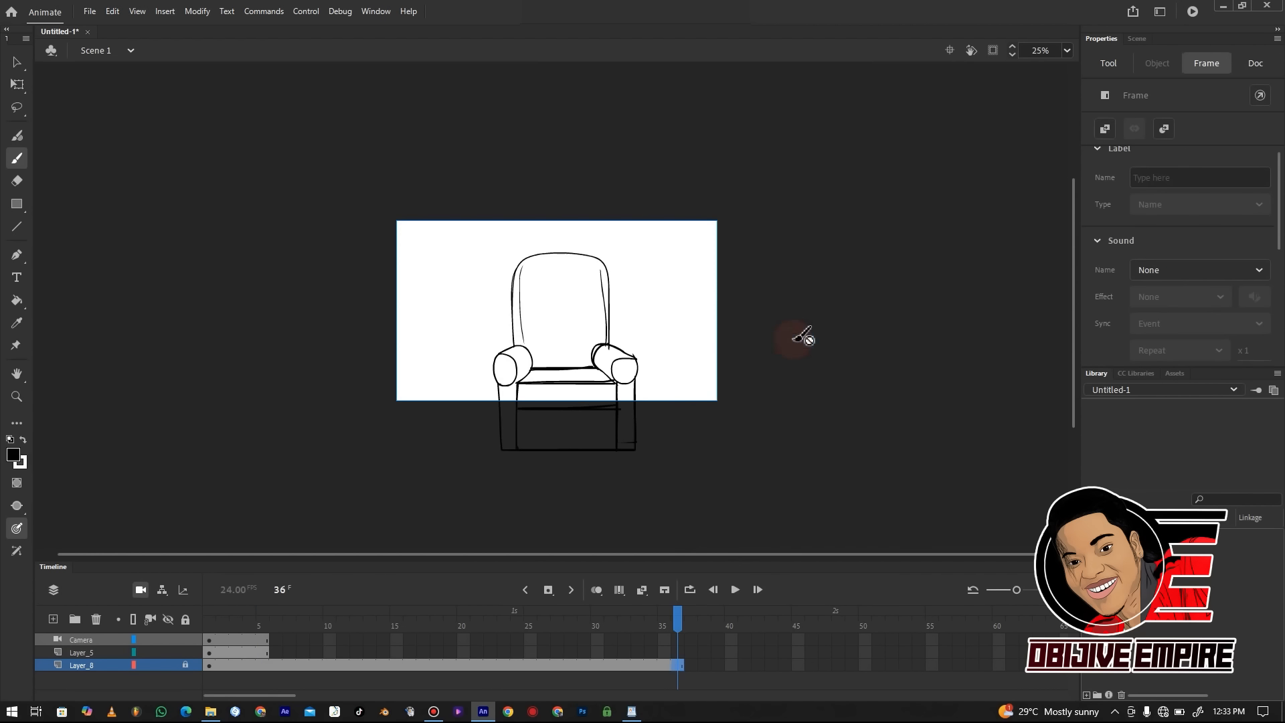
{"action": "left_click", "coordinate": [677, 639]}
{"action": "right_click", "coordinate": [677, 644]}
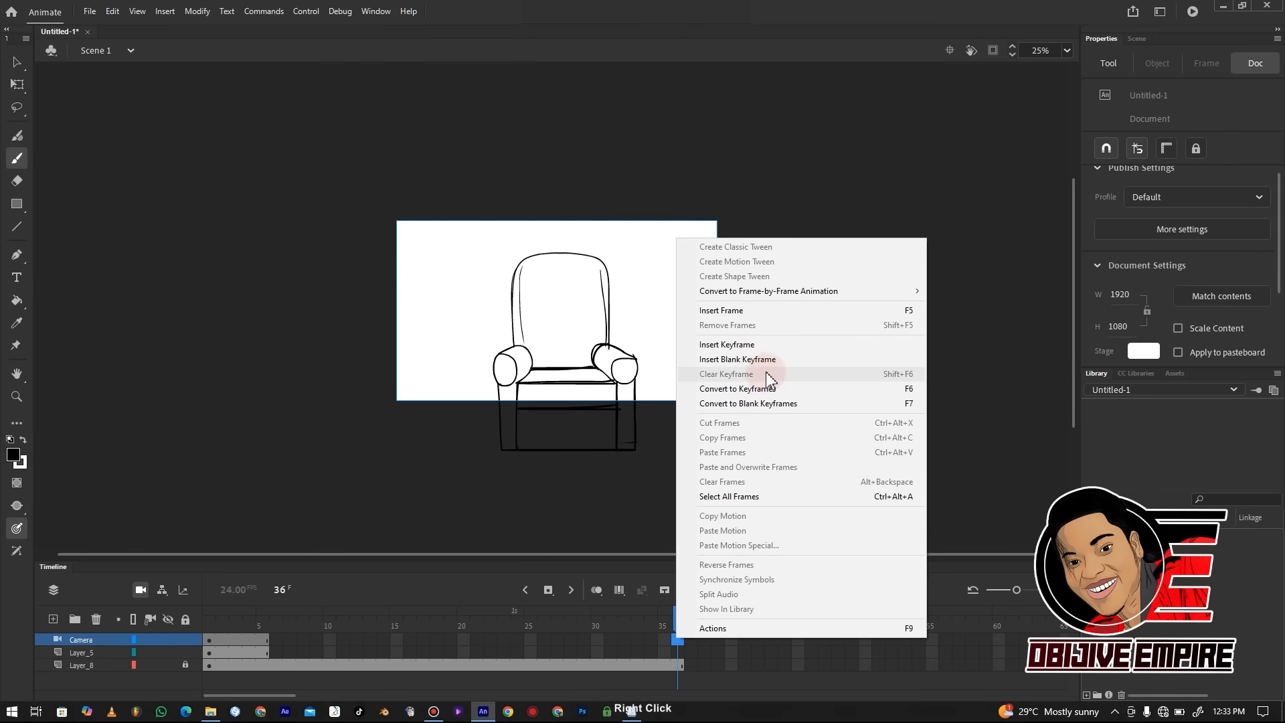
{"action": "left_click", "coordinate": [769, 311]}
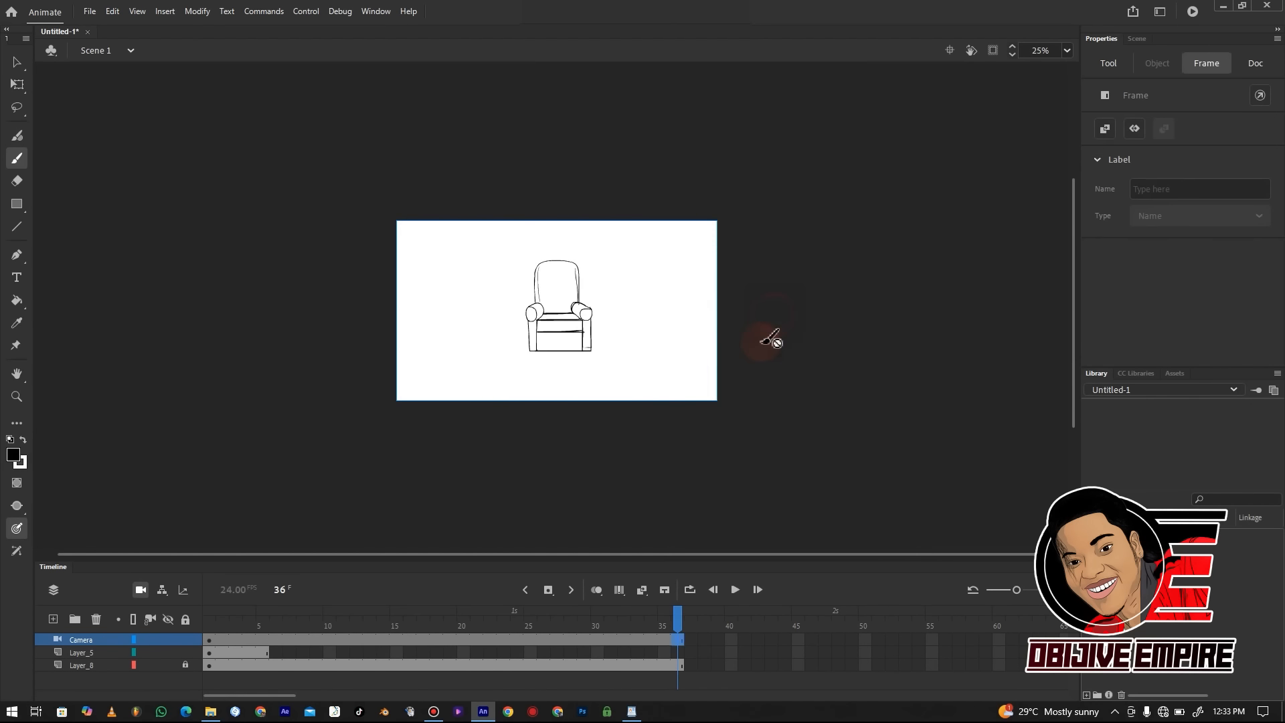
Play the timeline from the beginning to check how long the chair and figure stay on stage
{"action": "left_click_drag", "start_coordinate": [681, 621], "coordinate": [175, 620]}
{"action": "key", "text": "ctrl+equal"}
{"action": "key", "text": "Return"}
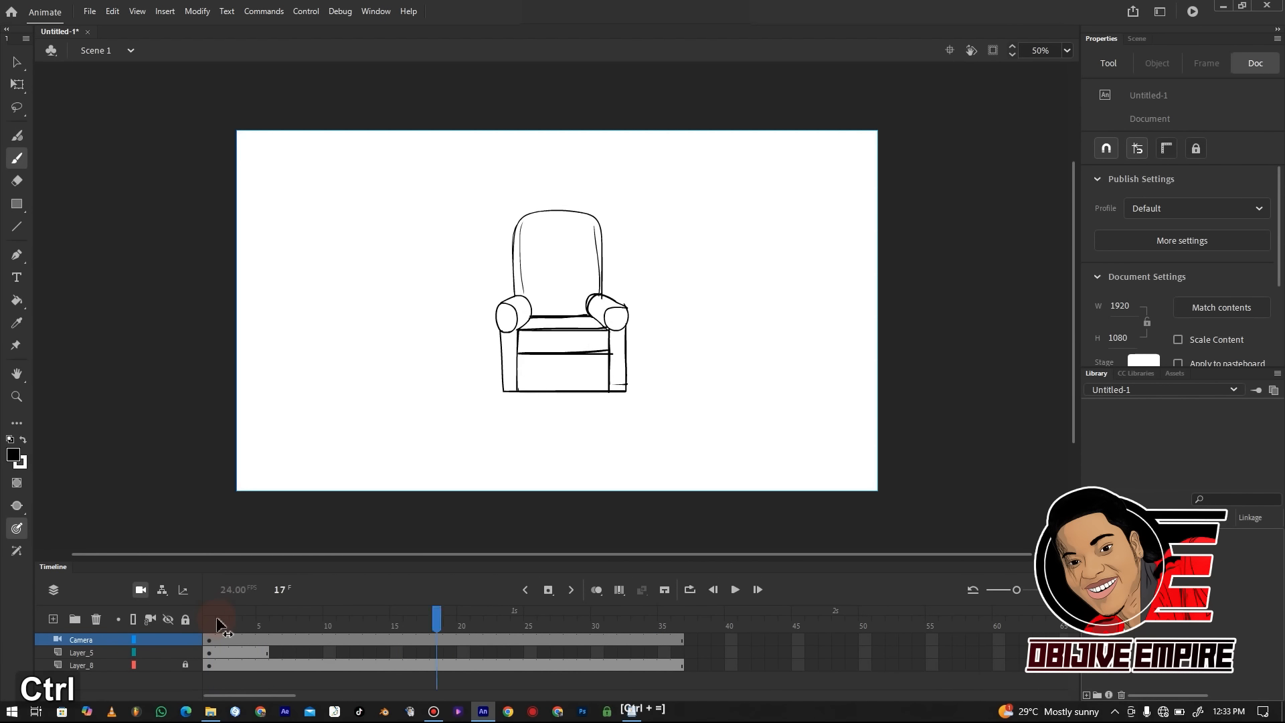
{"action": "left_click", "coordinate": [221, 625]}
{"action": "key", "text": "Return"}
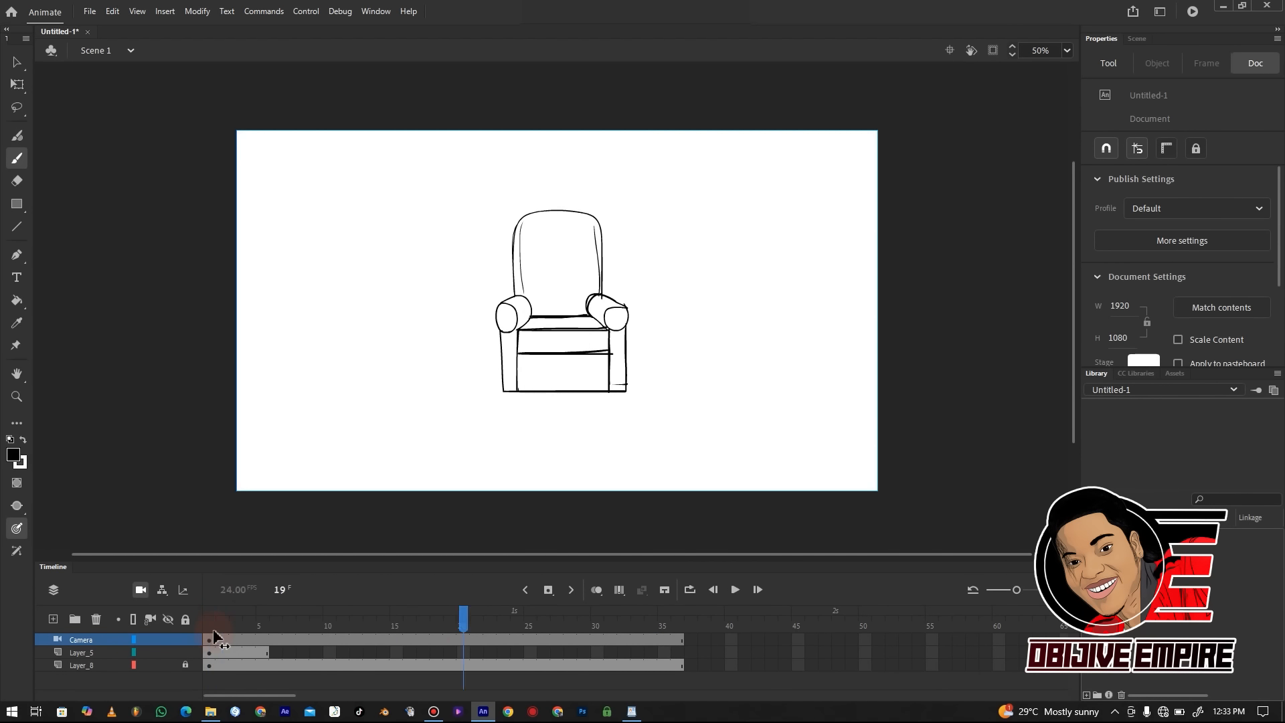
Extend the figure on Layer_5 to frame 36 by inserting a frame
{"action": "left_click", "coordinate": [264, 653]}
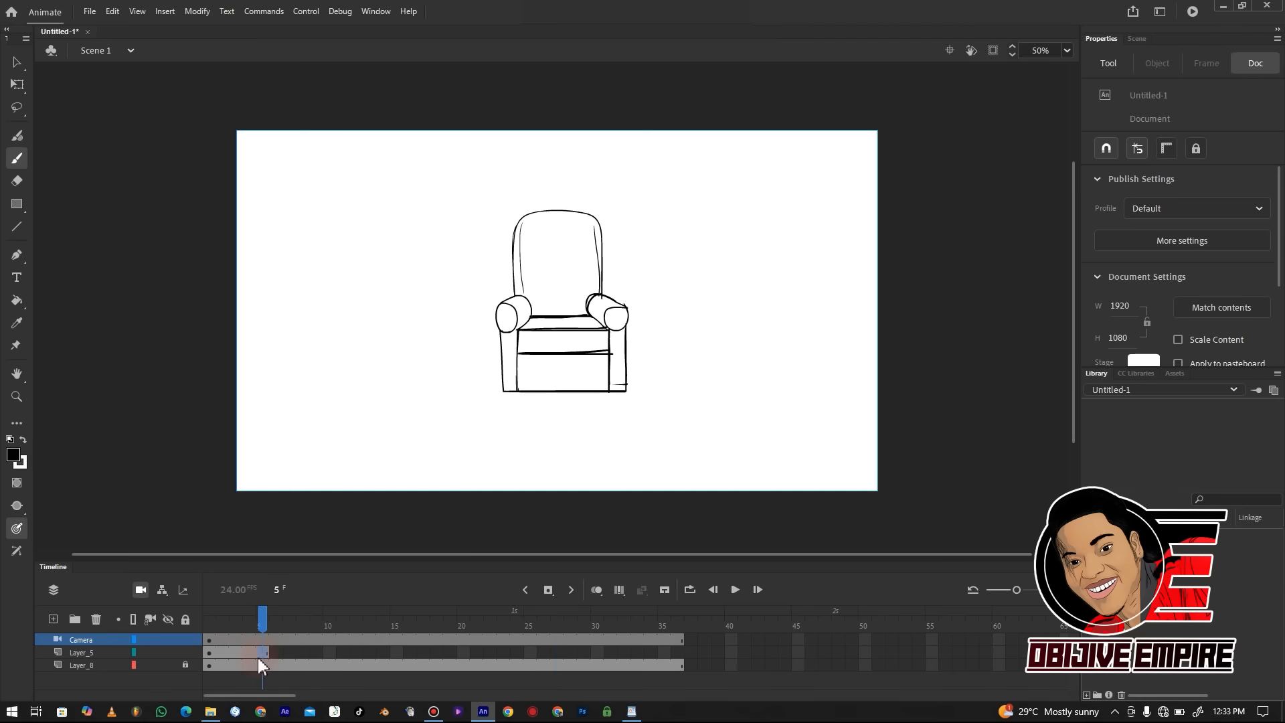
{"action": "left_click", "coordinate": [677, 653]}
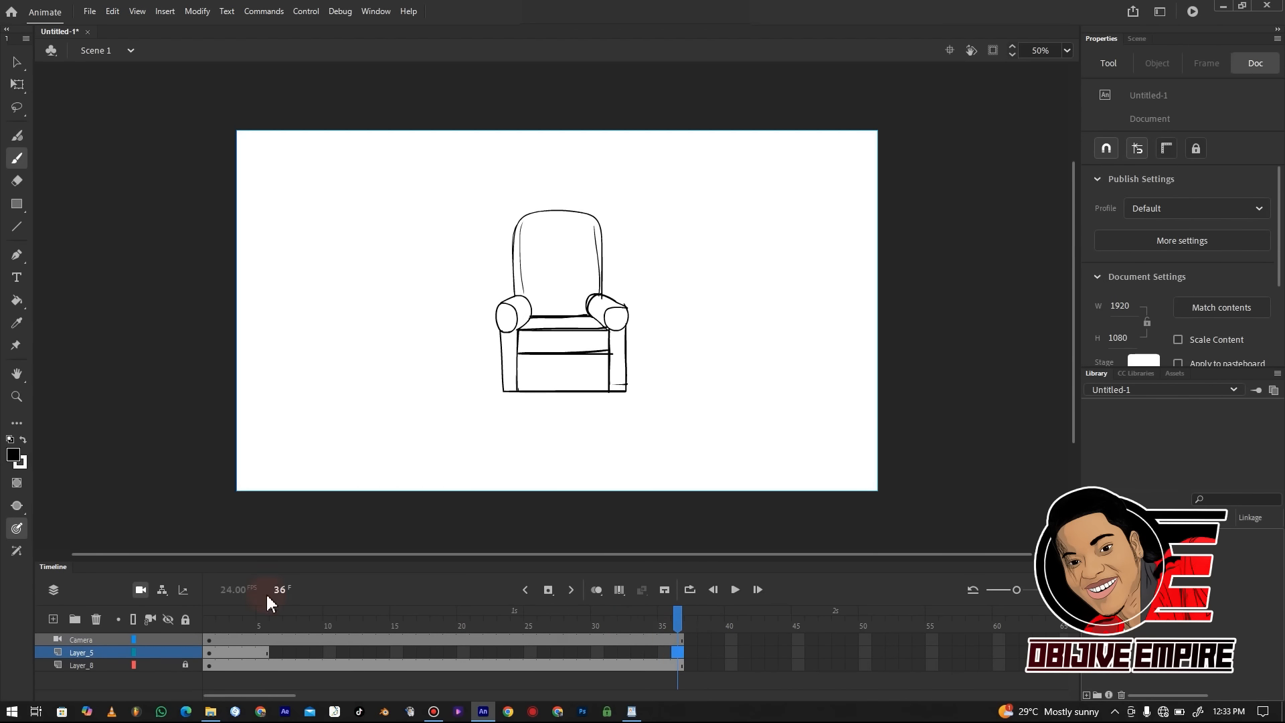
{"action": "key", "text": "Return"}
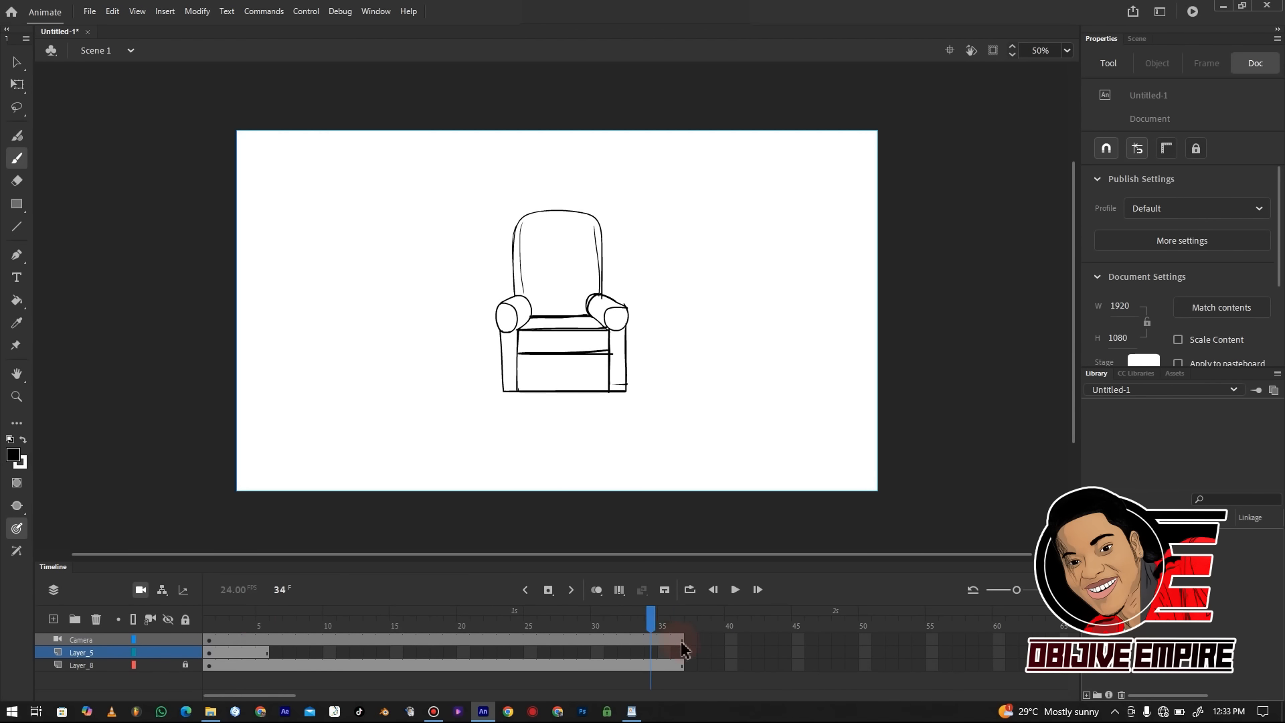
{"action": "right_click", "coordinate": [678, 653]}
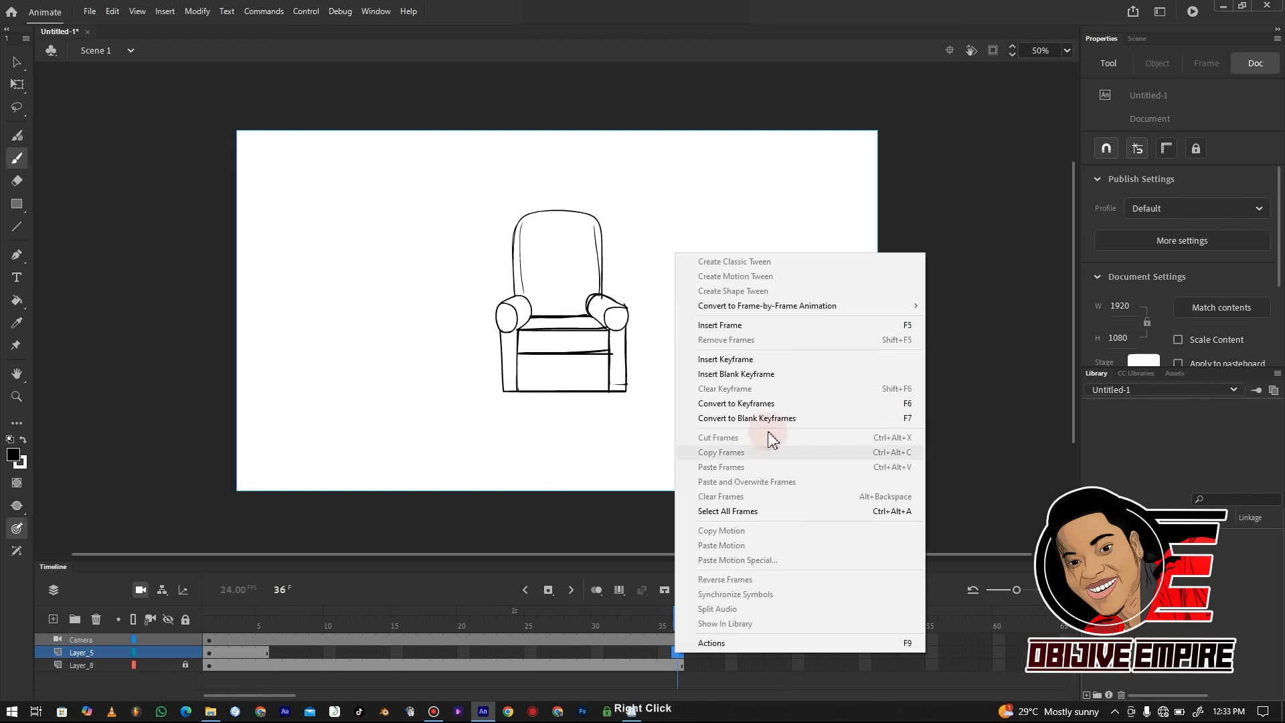
{"action": "left_click", "coordinate": [770, 326]}
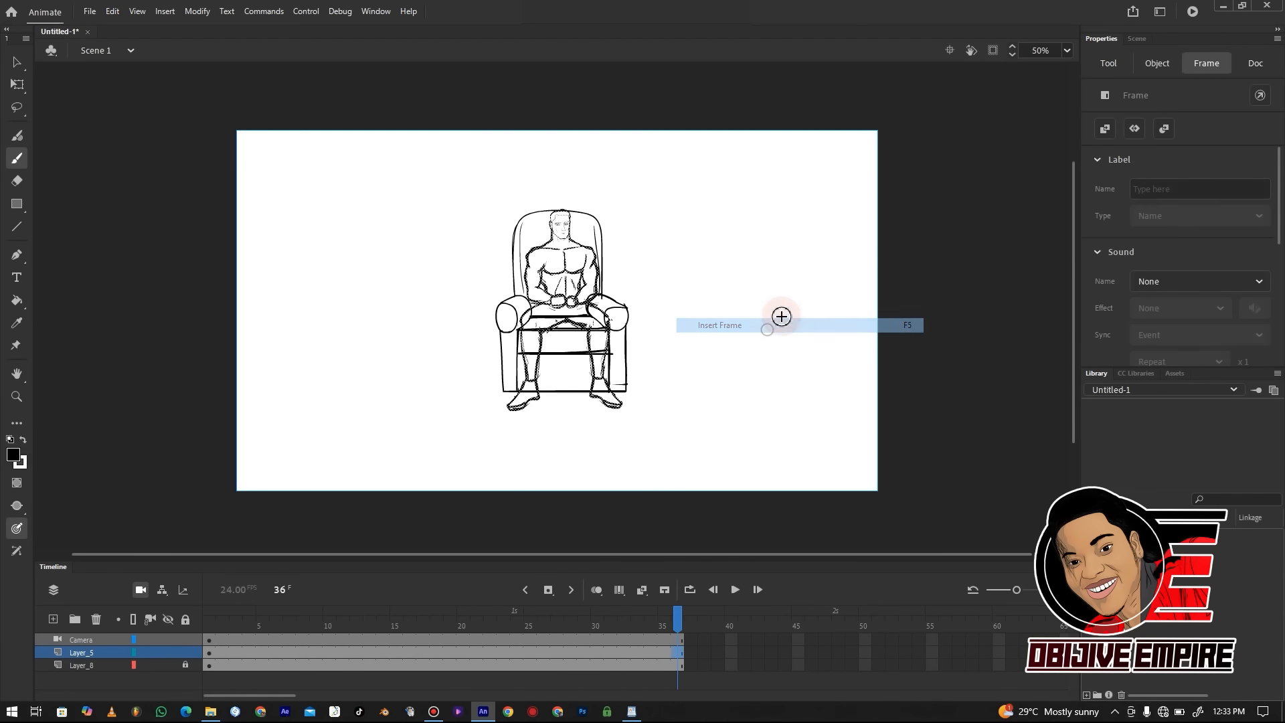
Select the figure at frame 1 of Layer_5 and hide the chair on Layer_8
{"action": "left_click", "coordinate": [678, 619]}
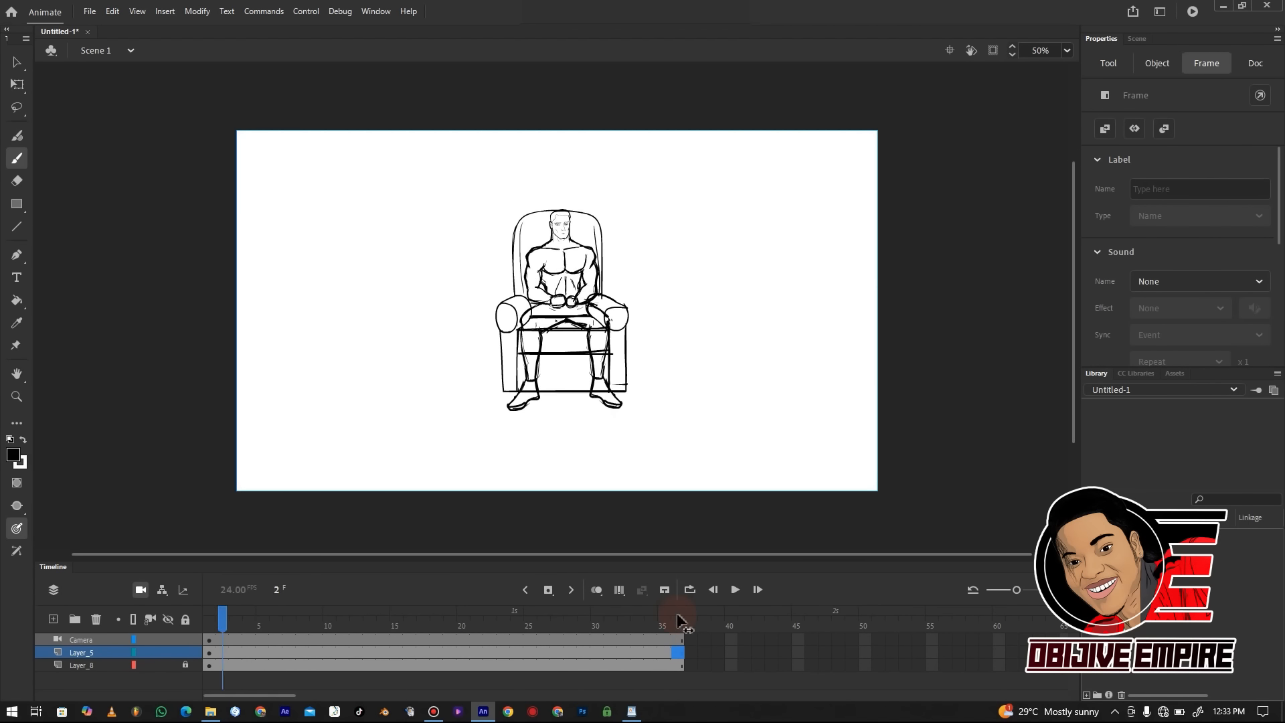
{"action": "left_click", "coordinate": [217, 619]}
{"action": "key", "text": "ctrl+1"}
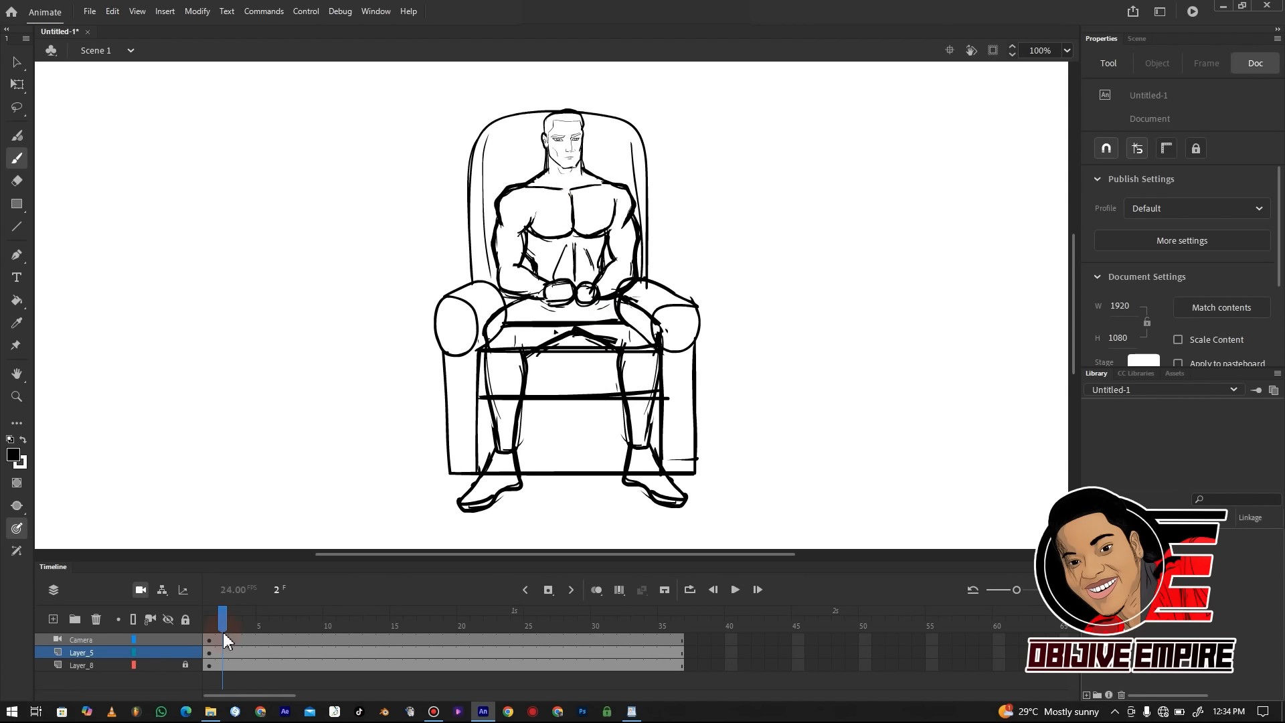
{"action": "left_click", "coordinate": [210, 652]}
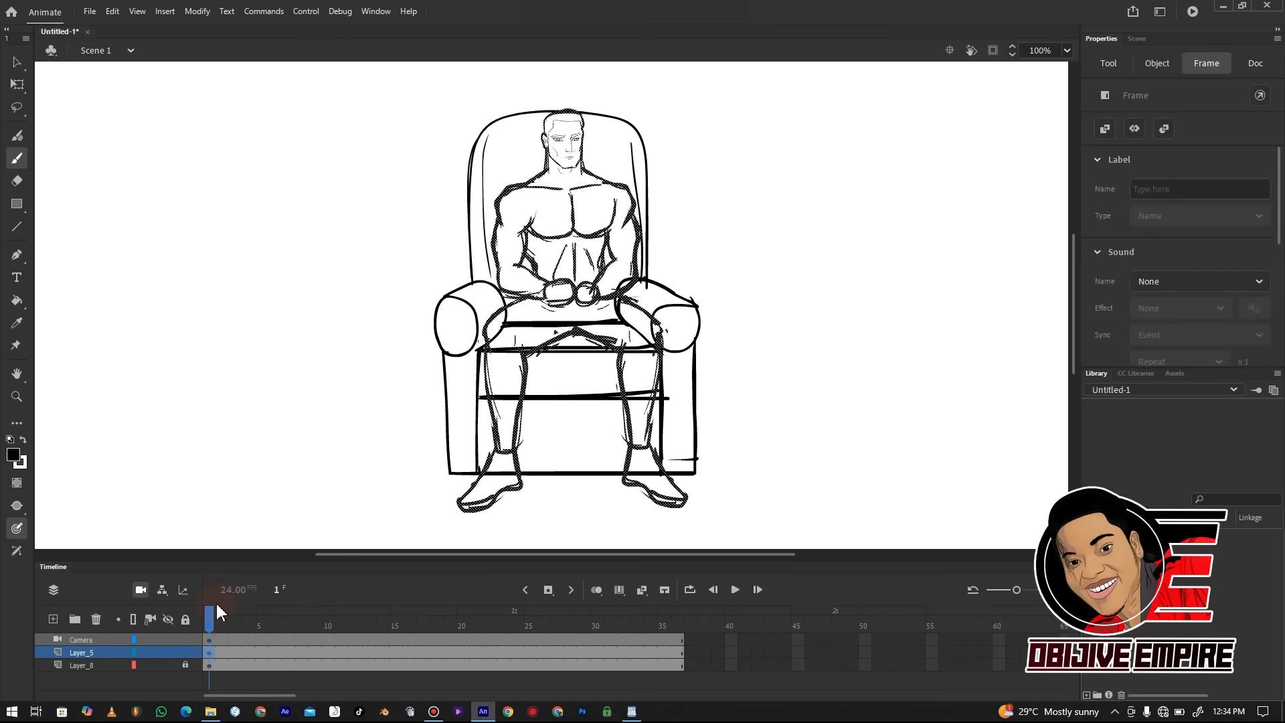
{"action": "left_click", "coordinate": [168, 664]}
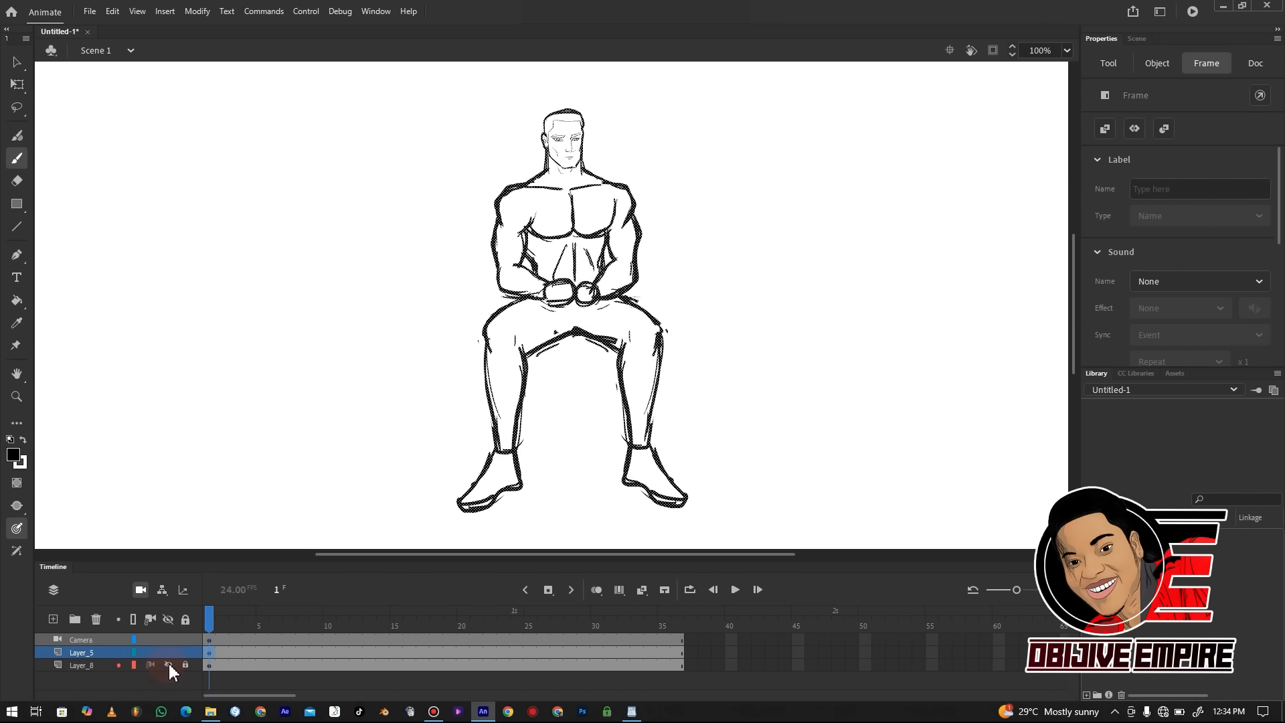
Select the figure's legs below the waist with the Lasso tool and cut them from Layer_5
{"action": "key", "text": "l"}
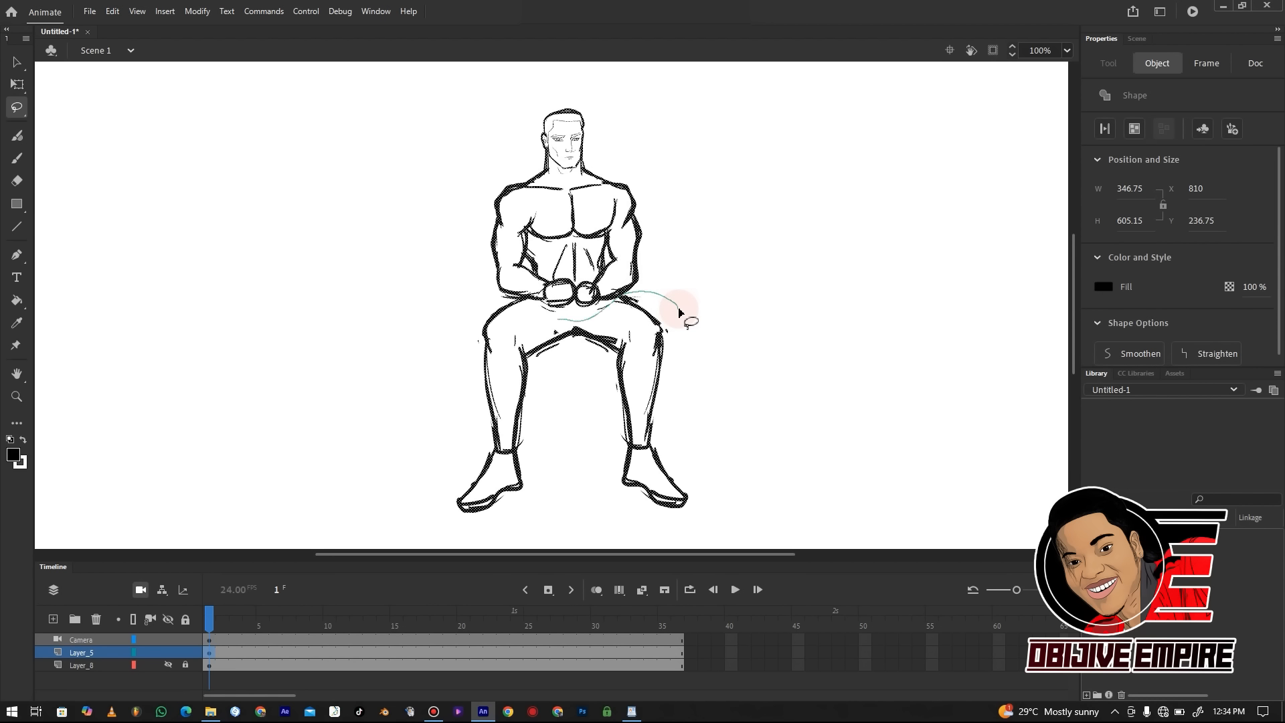
{"action": "mouse_move", "coordinate": [679, 312]}
{"action": "left_mouse_down"}
{"action": "mouse_move", "coordinate": [682, 163]}
{"action": "mouse_move", "coordinate": [665, 350]}
{"action": "left_mouse_up"}
{"action": "right_click", "coordinate": [659, 350]}
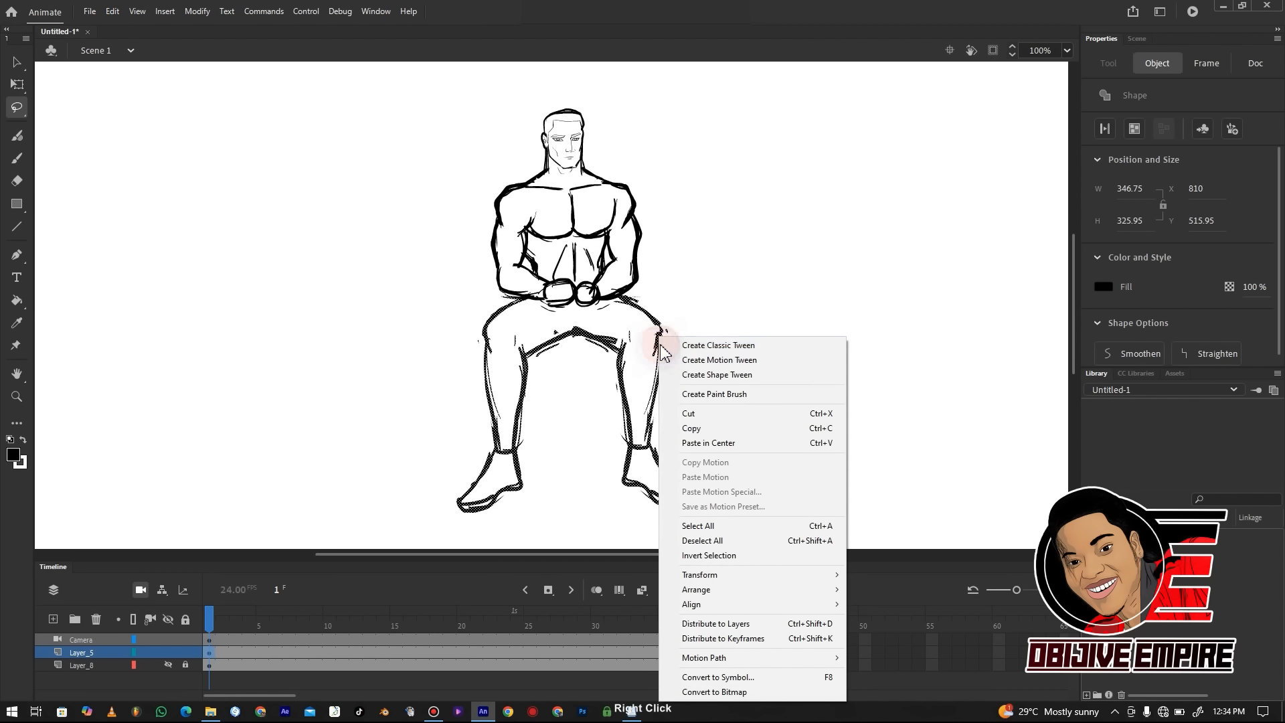
{"action": "left_click", "coordinate": [693, 413]}
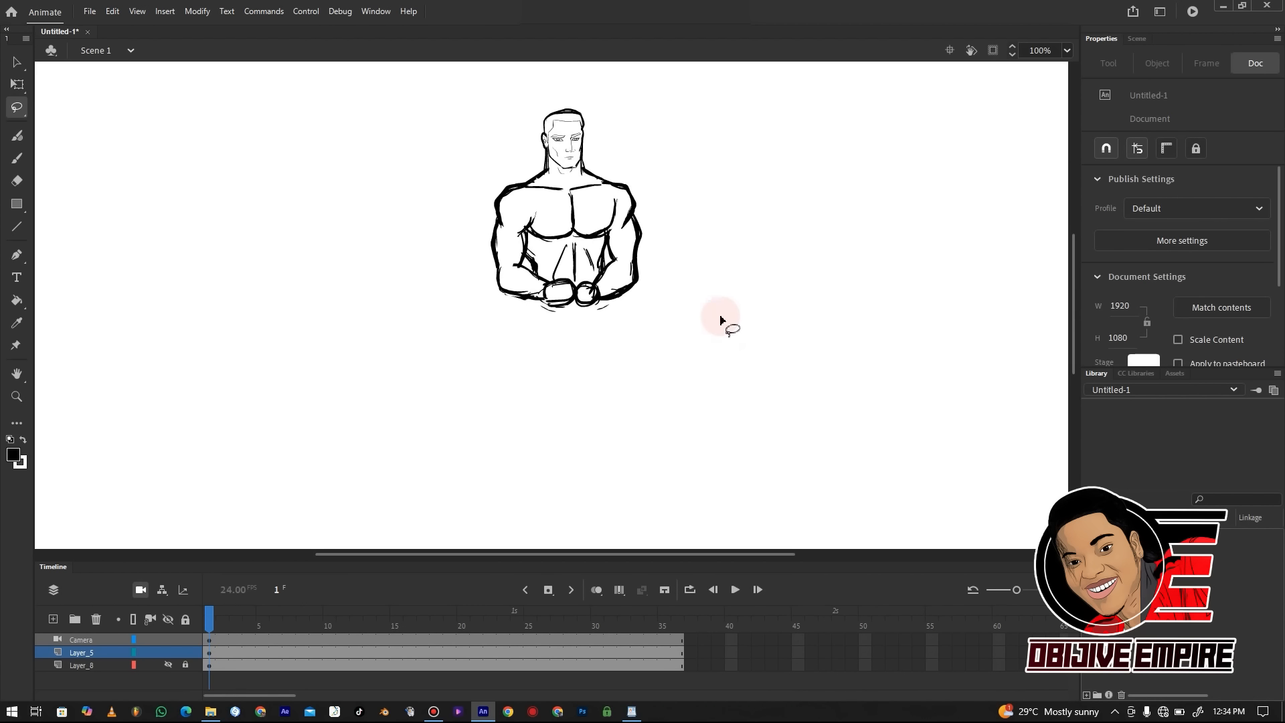
Add a new layer between Layer_5 and Layer_8 and paste the cut legs in place on it
{"action": "left_click", "coordinate": [90, 665]}
{"action": "left_click", "coordinate": [53, 619]}
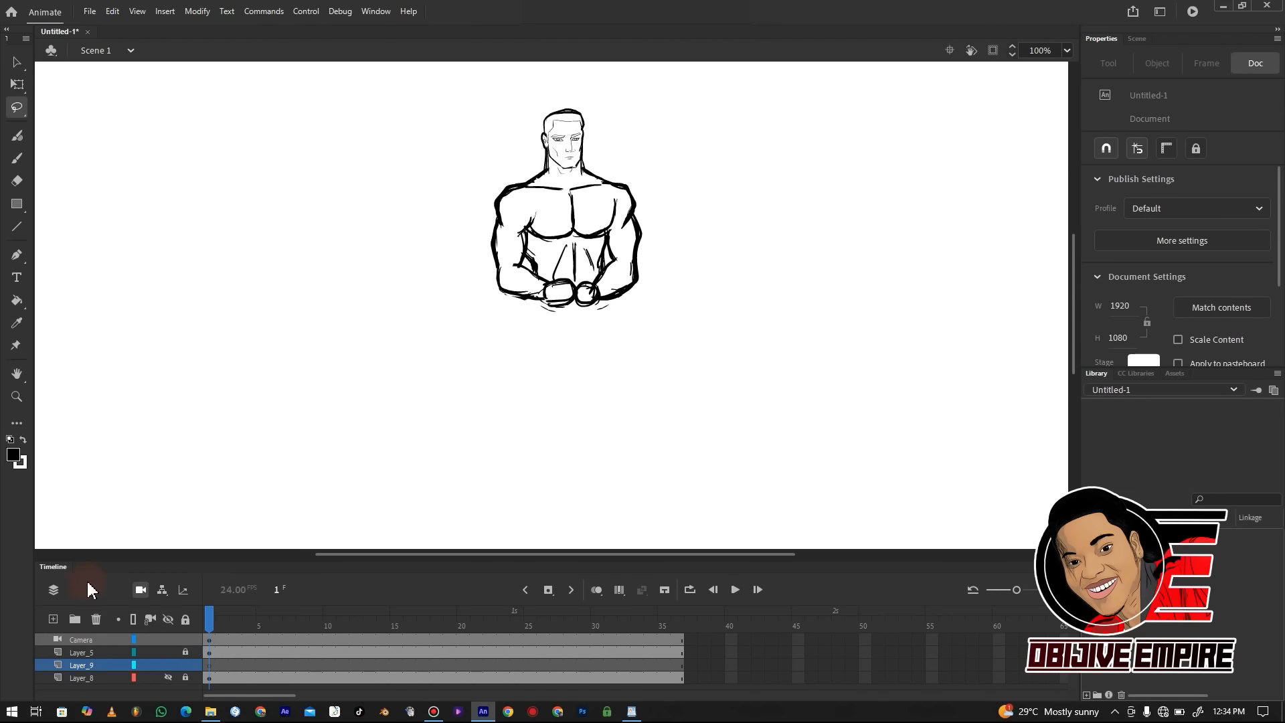
{"action": "right_click", "coordinate": [788, 280]}
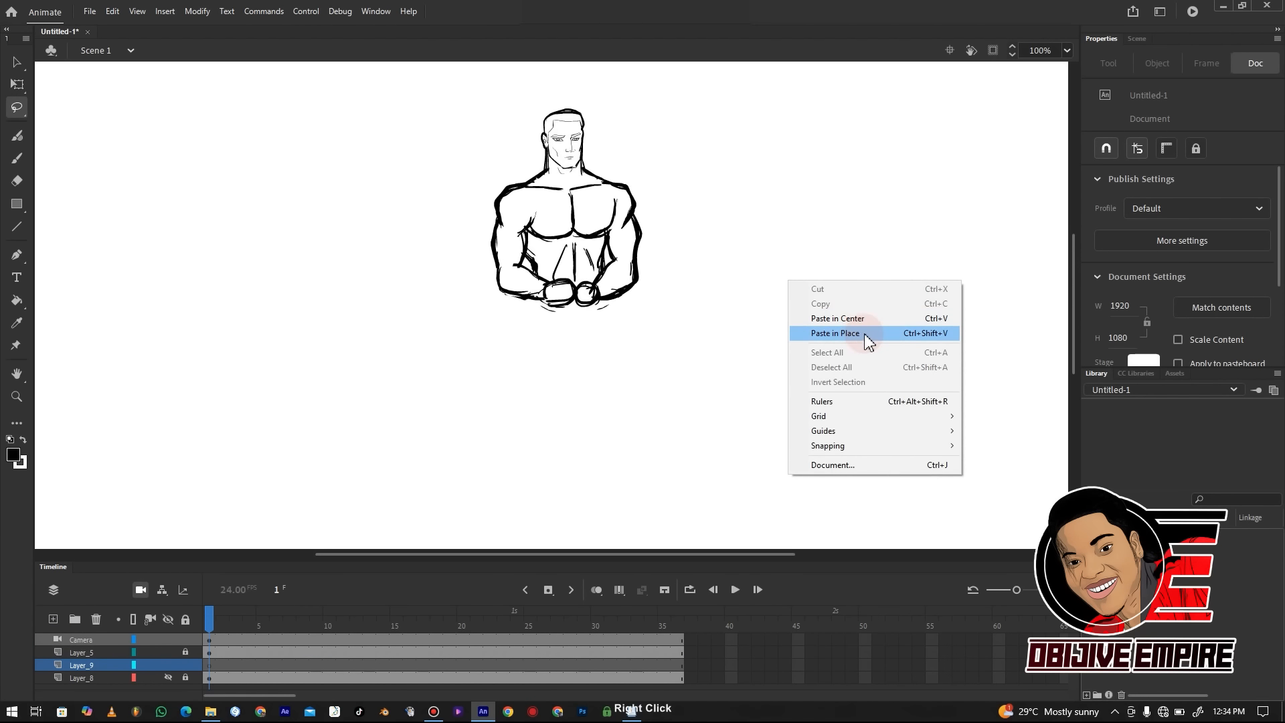
{"action": "left_click", "coordinate": [940, 334]}
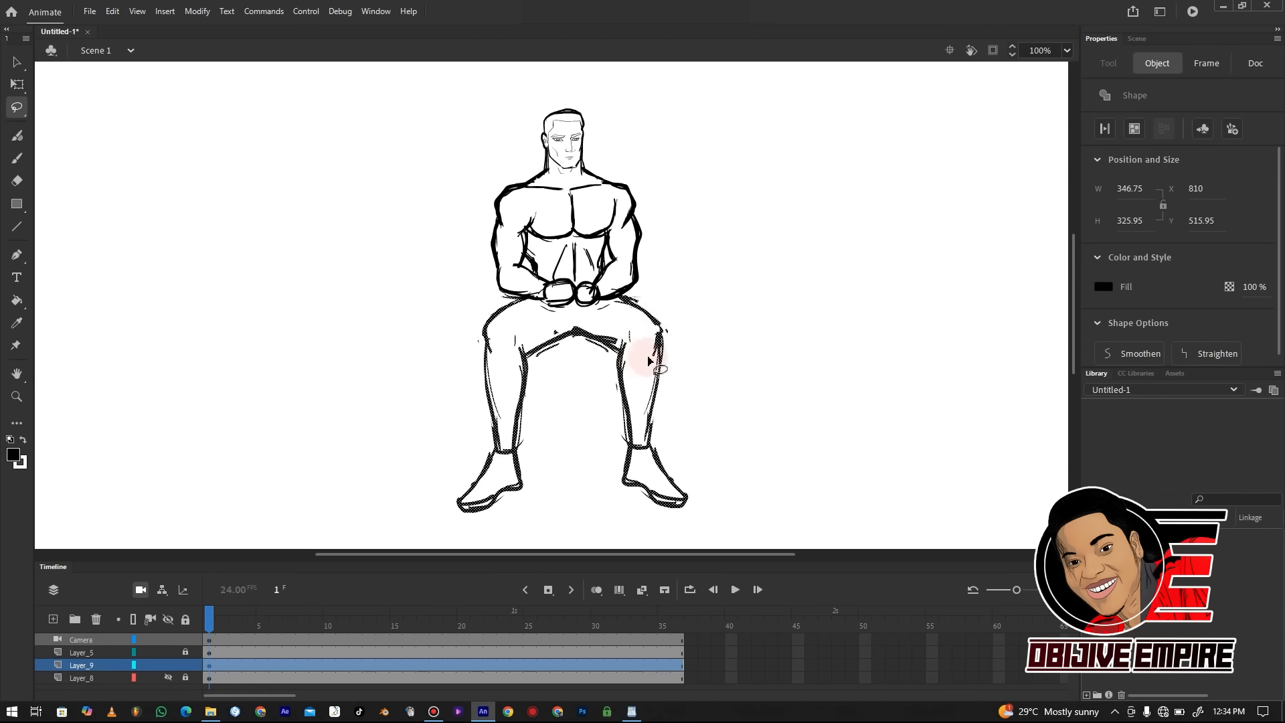
Cut the legs again to try pasting them in the centre, and paste them back in place on Layer_9
{"action": "key", "text": "ctrl+x"}
{"action": "right_click", "coordinate": [707, 316]}
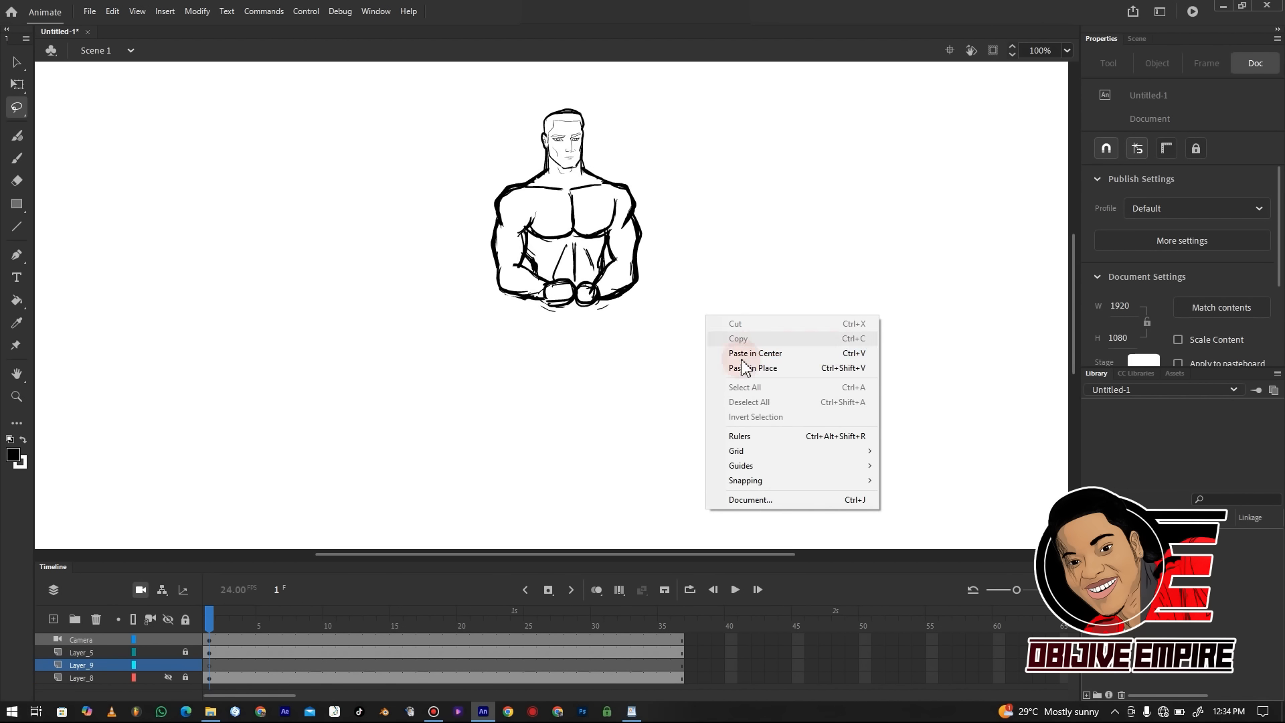
{"action": "left_click", "coordinate": [777, 356]}
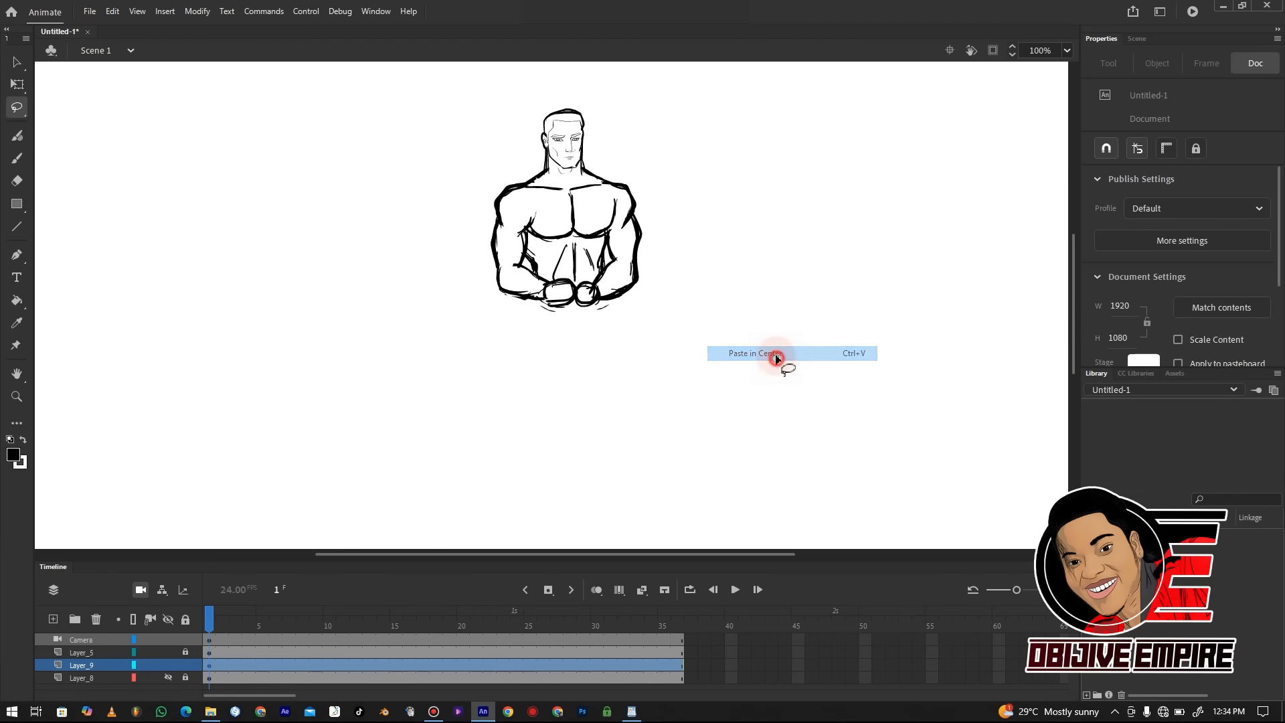
{"action": "key", "text": "ctrl+minus"}
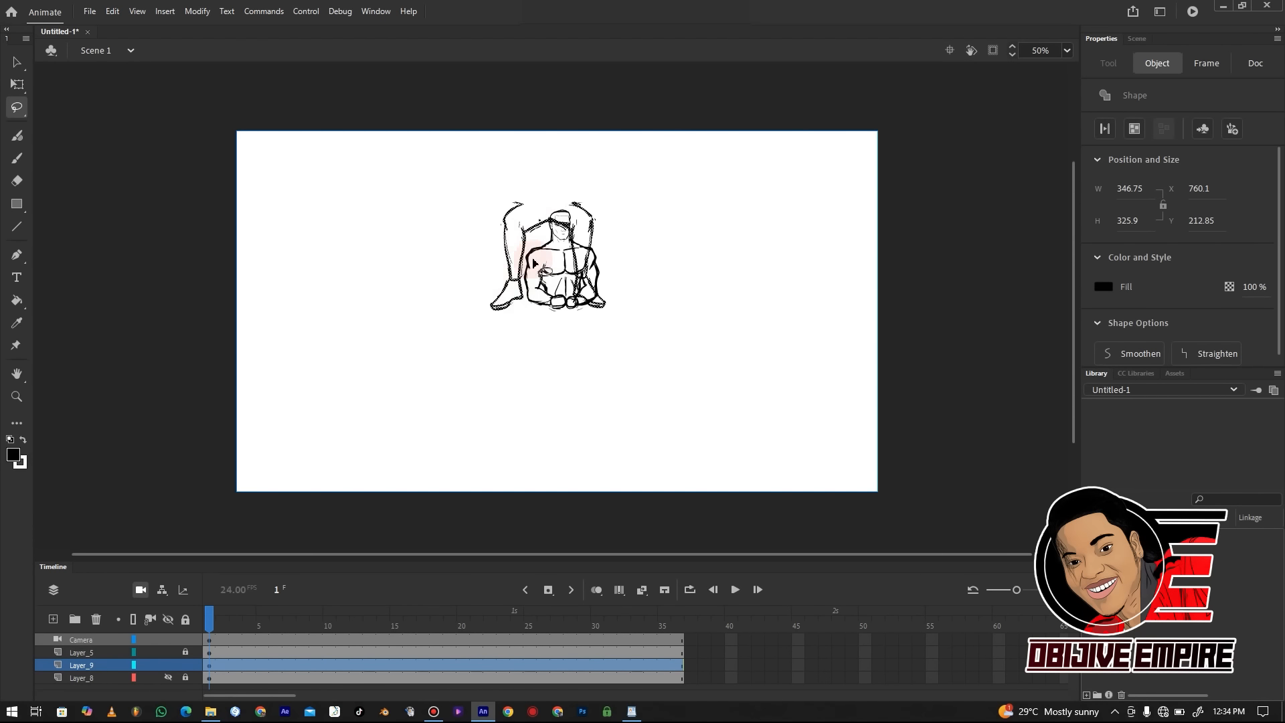
{"action": "key", "text": "ctrl+z"}
{"action": "key", "text": "ctrl+equal"}
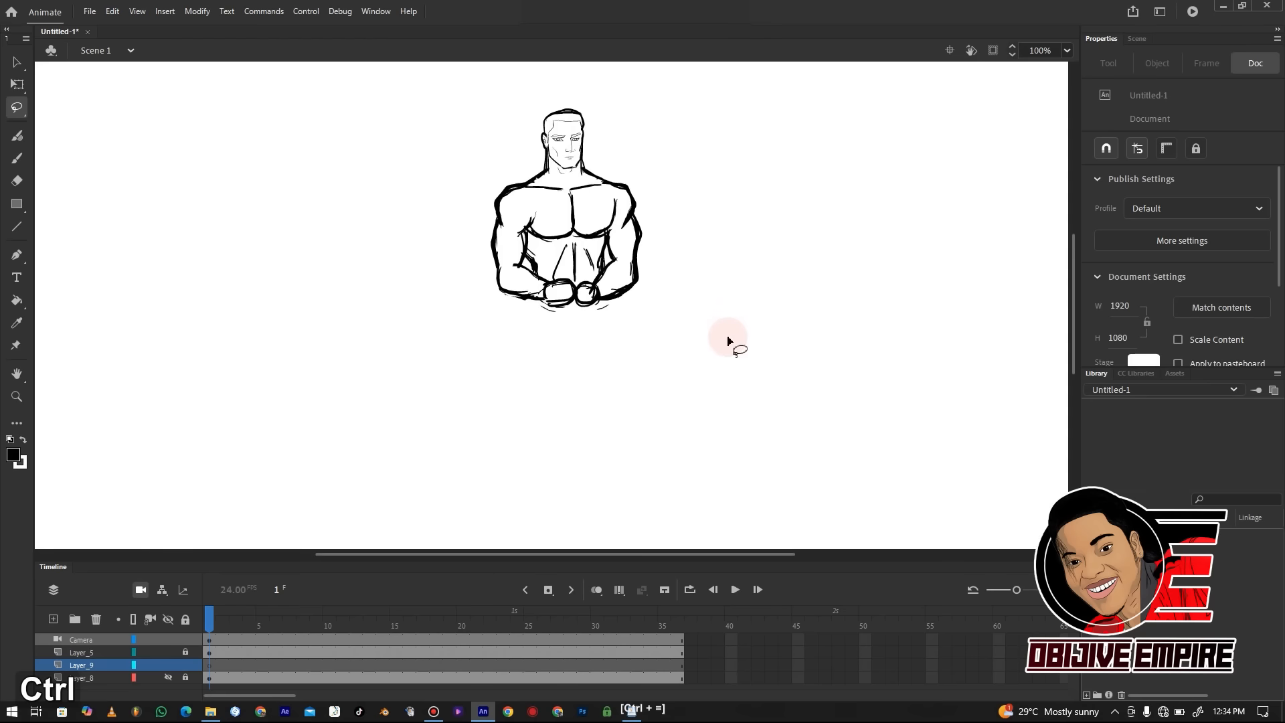
{"action": "right_click", "coordinate": [732, 318]}
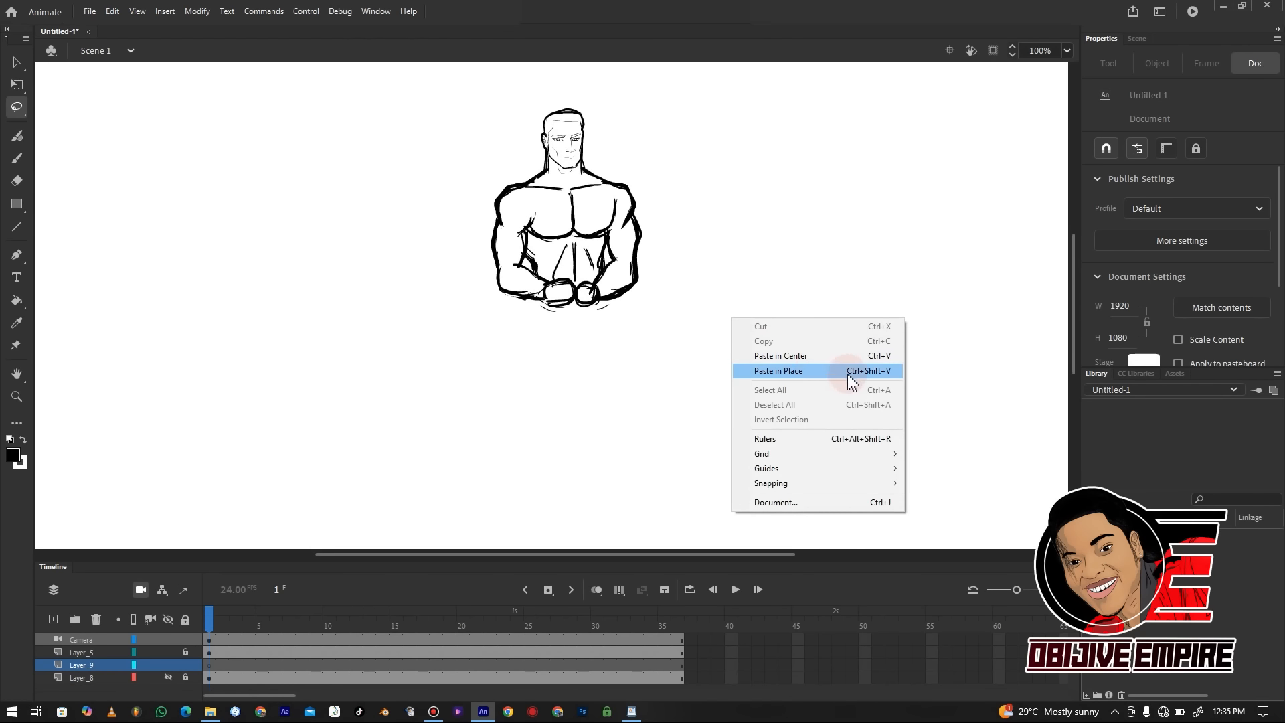
{"action": "left_click", "coordinate": [872, 380]}
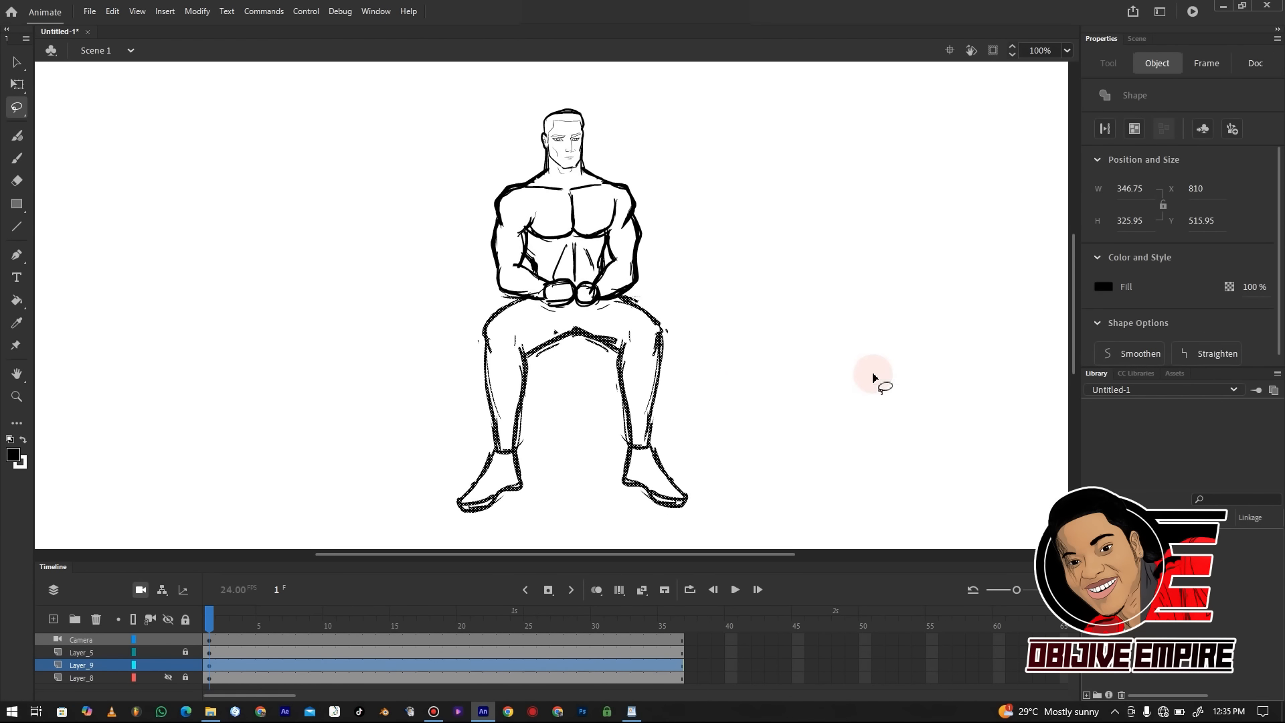
Lock Layer_9 with the legs and hide the upper body on Layer_5
{"action": "left_click", "coordinate": [190, 669]}
{"action": "key", "text": "ctrl+minus"}
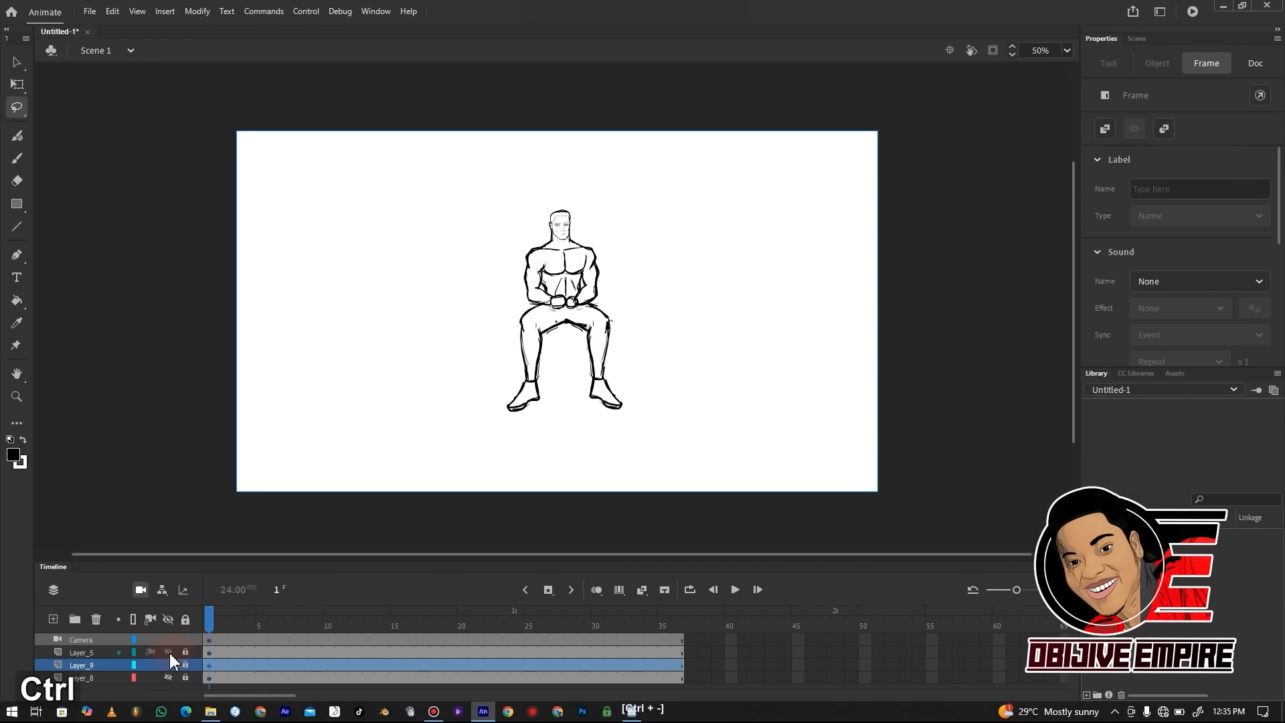
{"action": "left_click", "coordinate": [168, 650]}
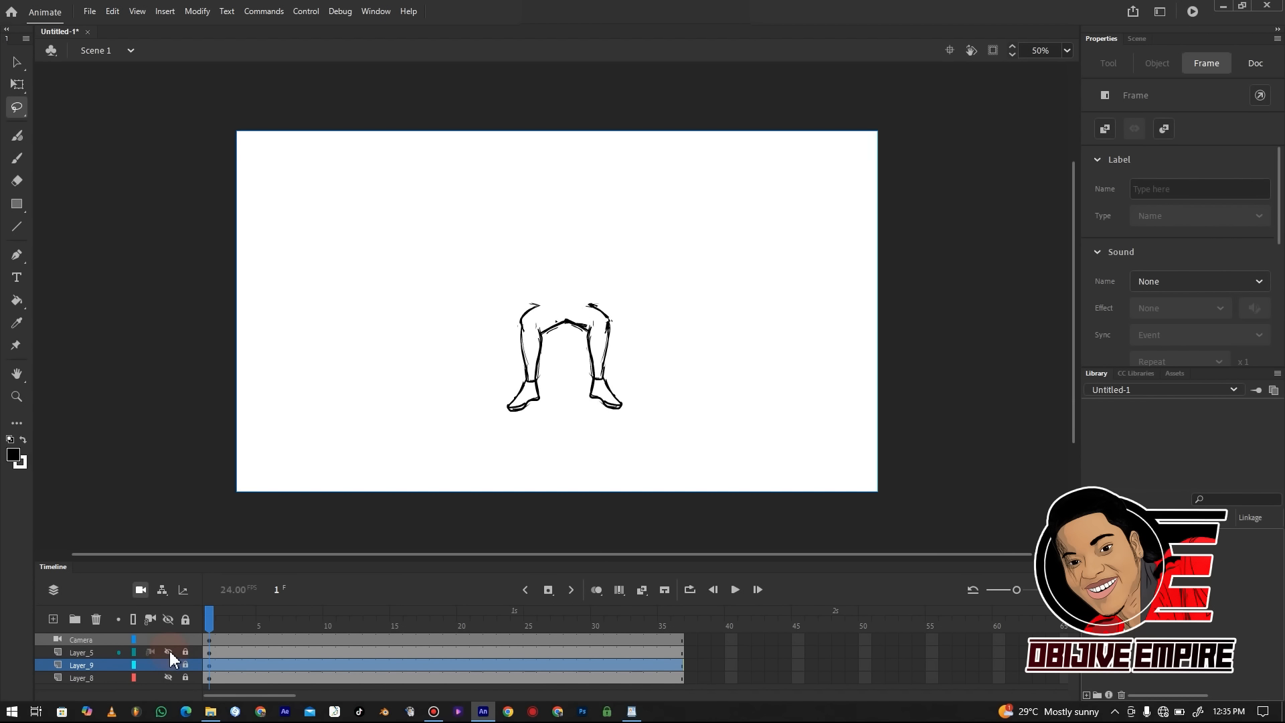
Toggle Layer_5's visibility repeatedly to check the separation of the upper body from the legs
{"action": "left_click", "coordinate": [170, 651]}
{"action": "left_click", "coordinate": [169, 652]}
{"action": "left_click", "coordinate": [170, 653]}
{"action": "left_click", "coordinate": [170, 652]}
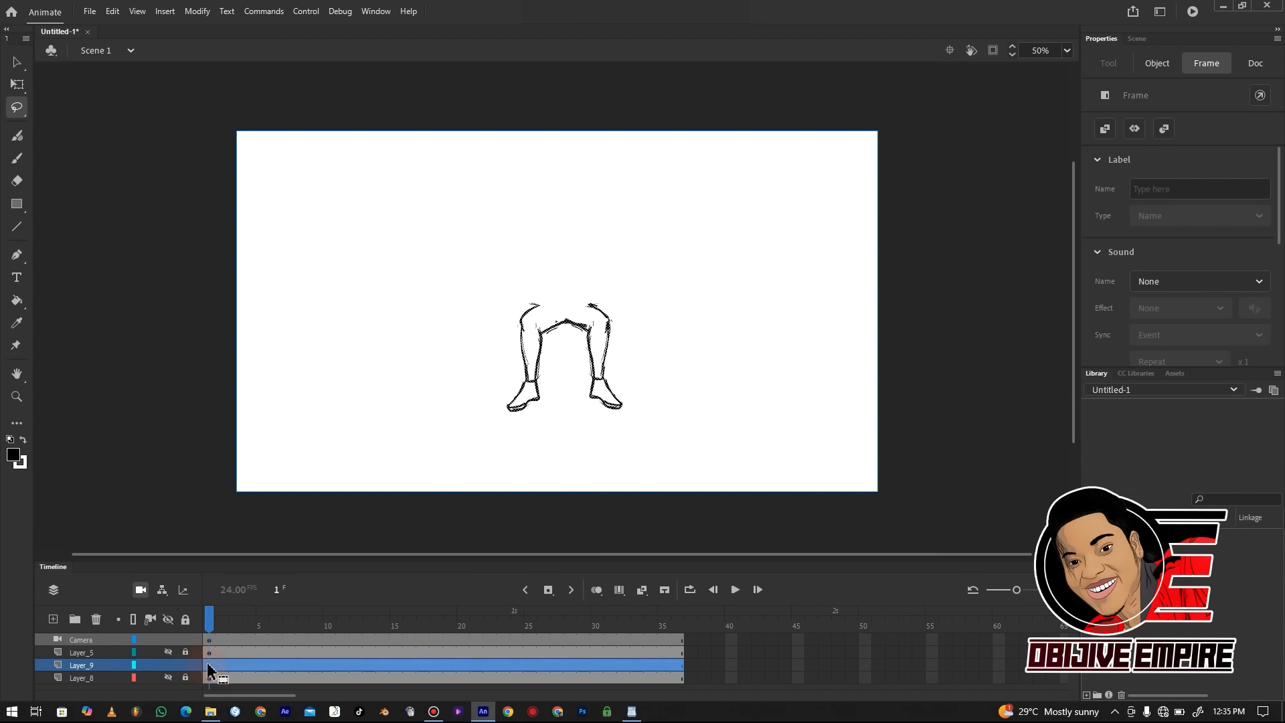
{"action": "key", "text": "ctrl+equal"}
{"action": "left_click", "coordinate": [185, 664]}
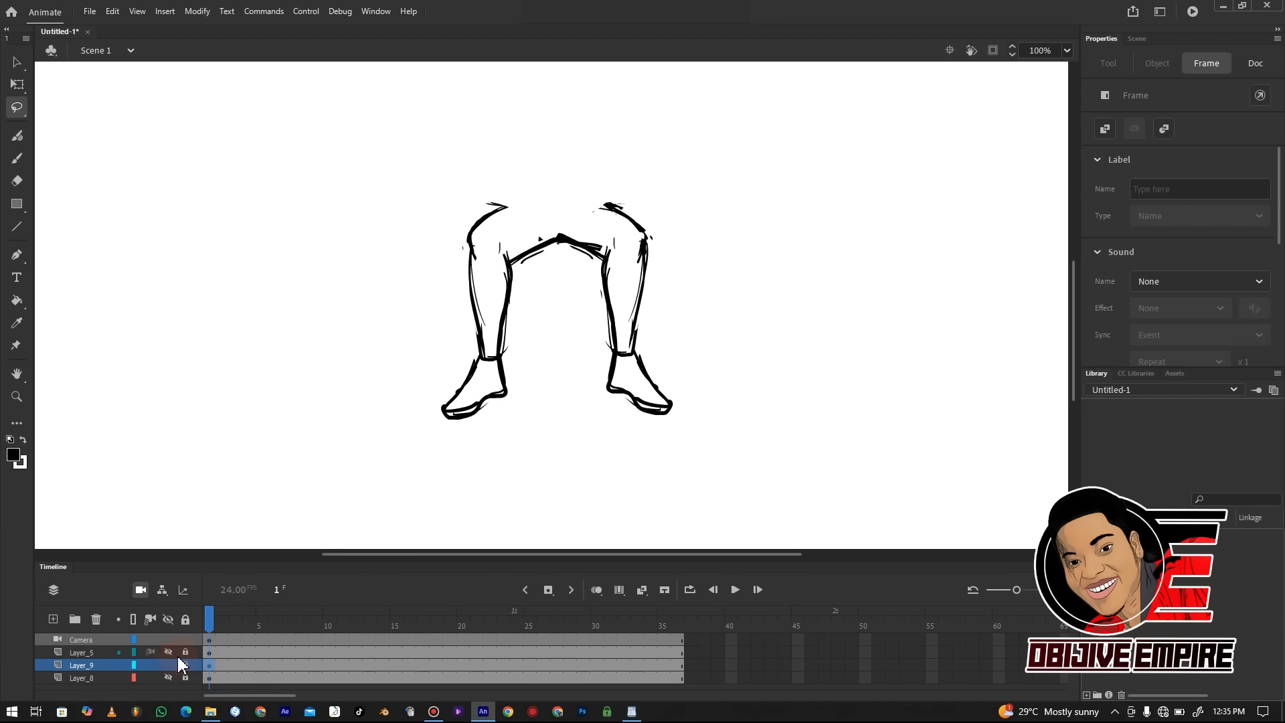
{"action": "key", "text": "ctrl+minus"}
{"action": "left_click", "coordinate": [170, 652]}
{"action": "left_click", "coordinate": [170, 653]}
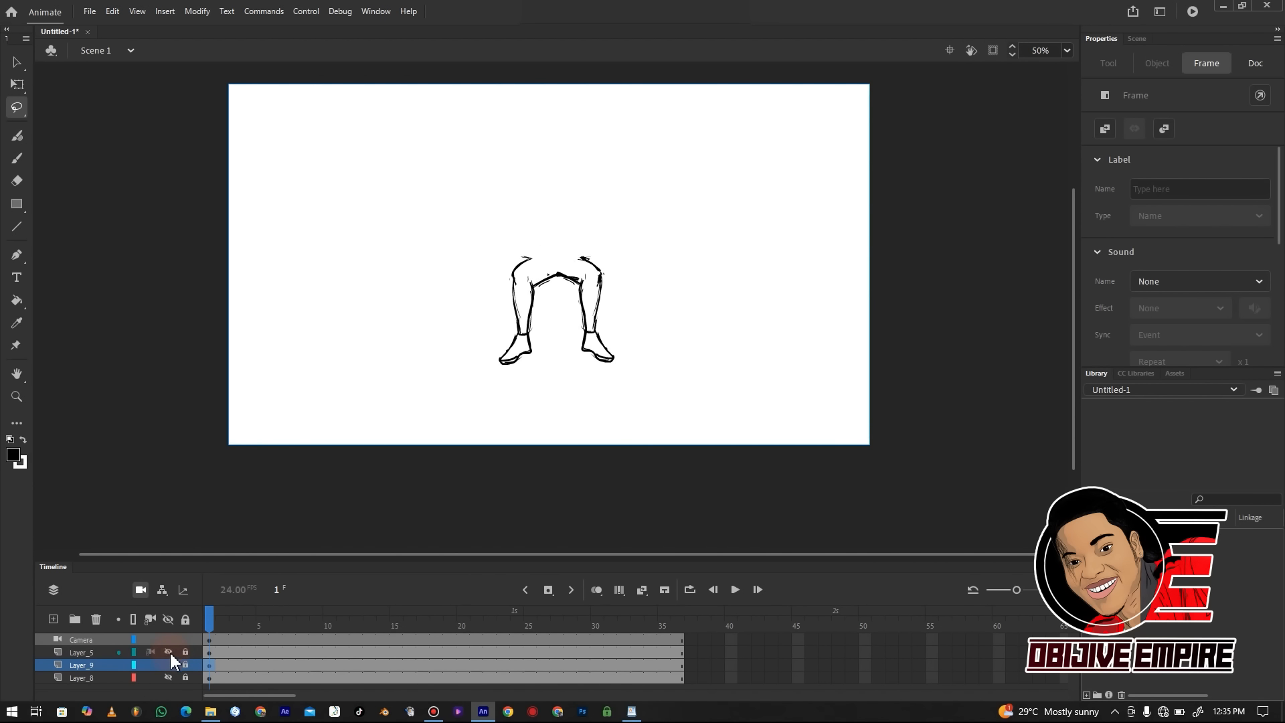
Show Layer_5 and unlock it, and show the armchair on Layer_8
{"action": "left_click", "coordinate": [170, 653]}
{"action": "left_click", "coordinate": [188, 652]}
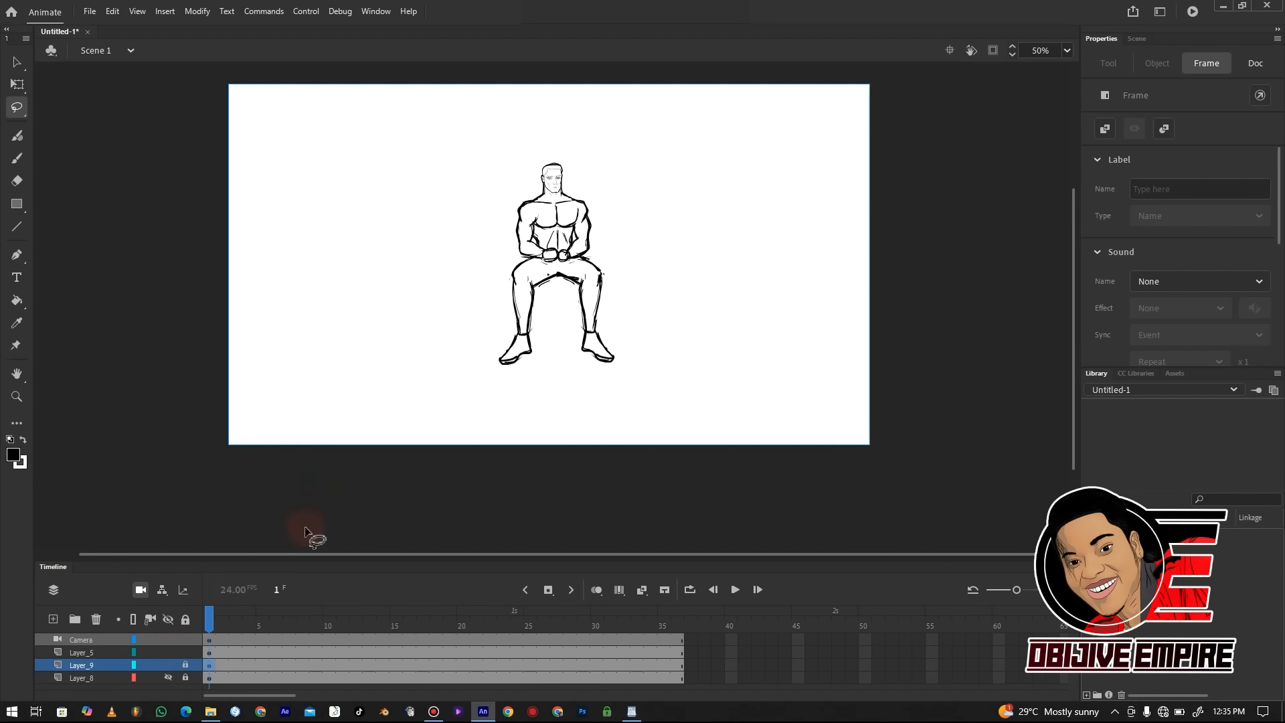
{"action": "mouse_move", "coordinate": [210, 628]}
{"action": "left_mouse_down"}
{"action": "mouse_move", "coordinate": [356, 628]}
{"action": "mouse_move", "coordinate": [210, 627]}
{"action": "left_mouse_up"}
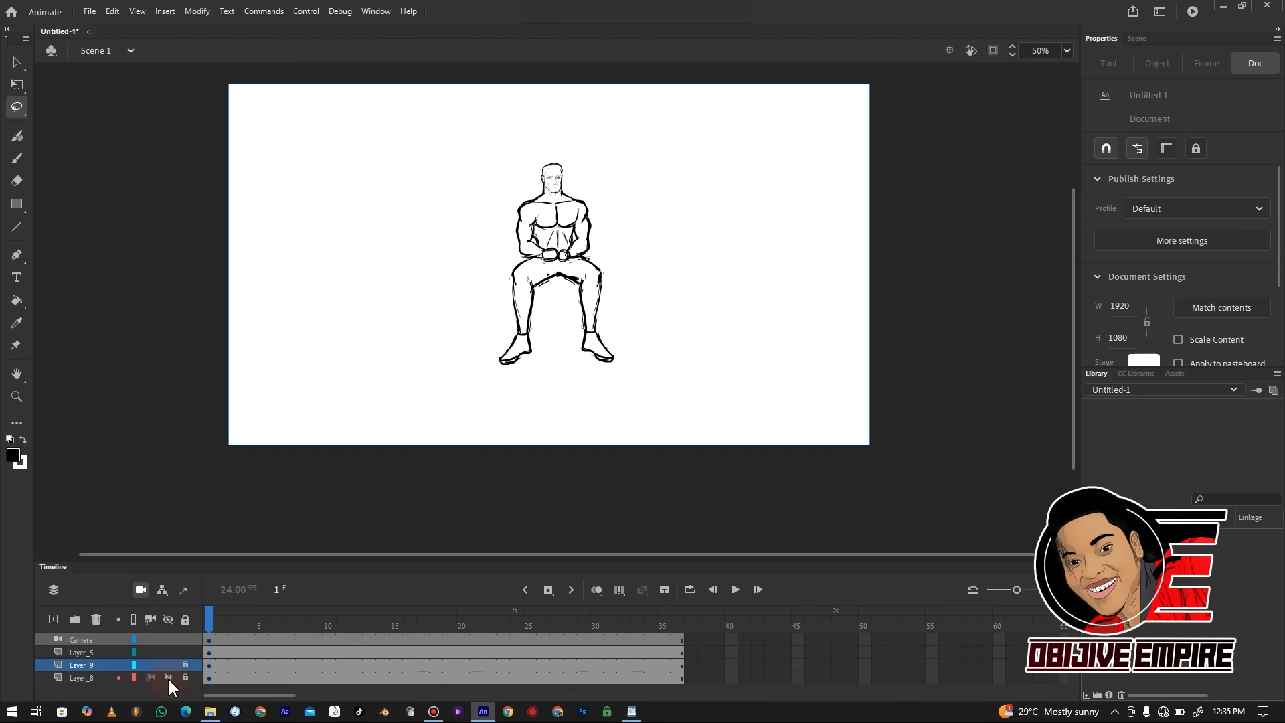
{"action": "left_click", "coordinate": [168, 678]}
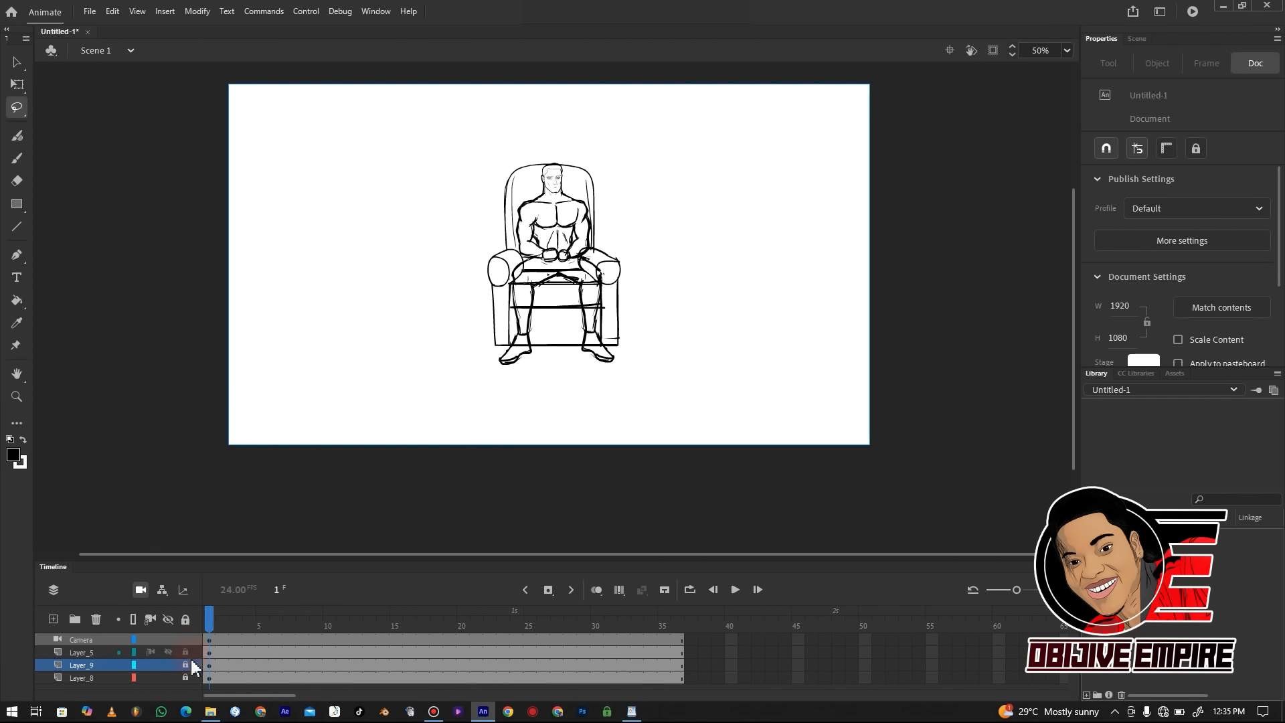
Insert a blank keyframe at frame 10 on Layer_5
{"action": "left_click", "coordinate": [212, 653]}
{"action": "key", "text": "ctrl+equal"}
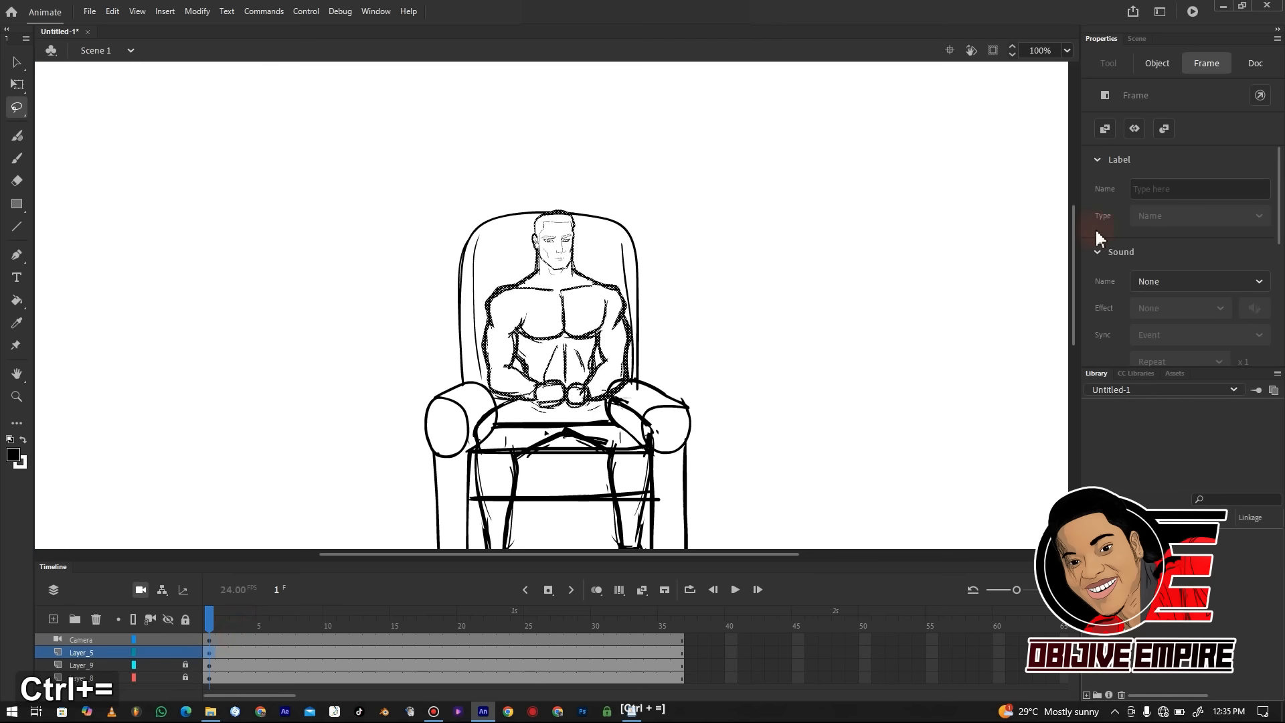
{"action": "scroll", "coordinate": [1078, 288], "scroll_direction": "down", "scroll_amount": 3}
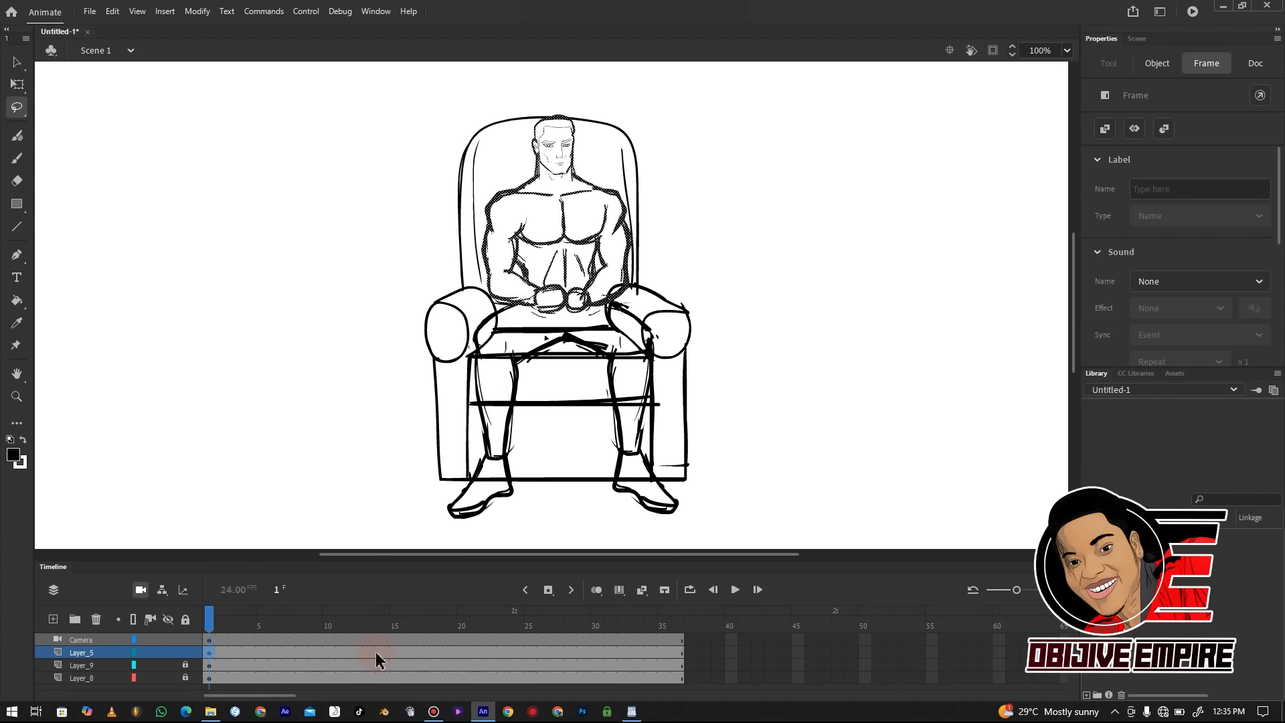
{"action": "left_click_drag", "start_coordinate": [210, 621], "coordinate": [330, 626]}
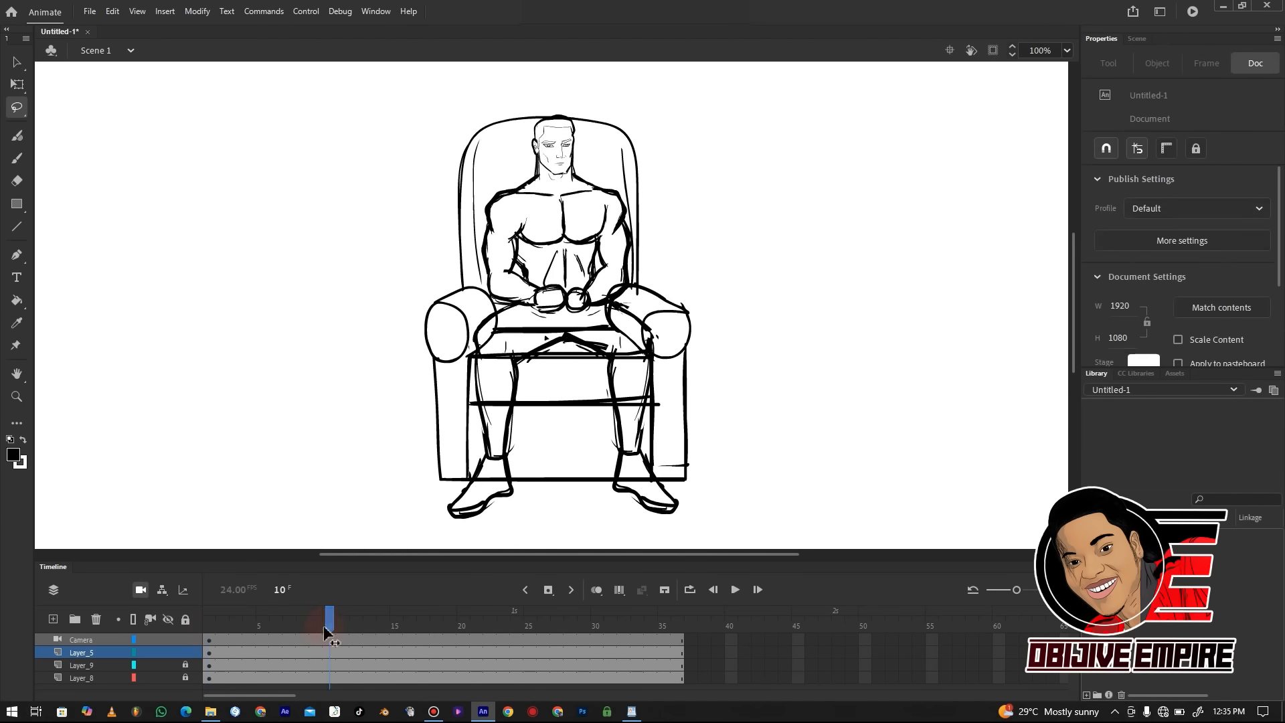
{"action": "left_click", "coordinate": [327, 653]}
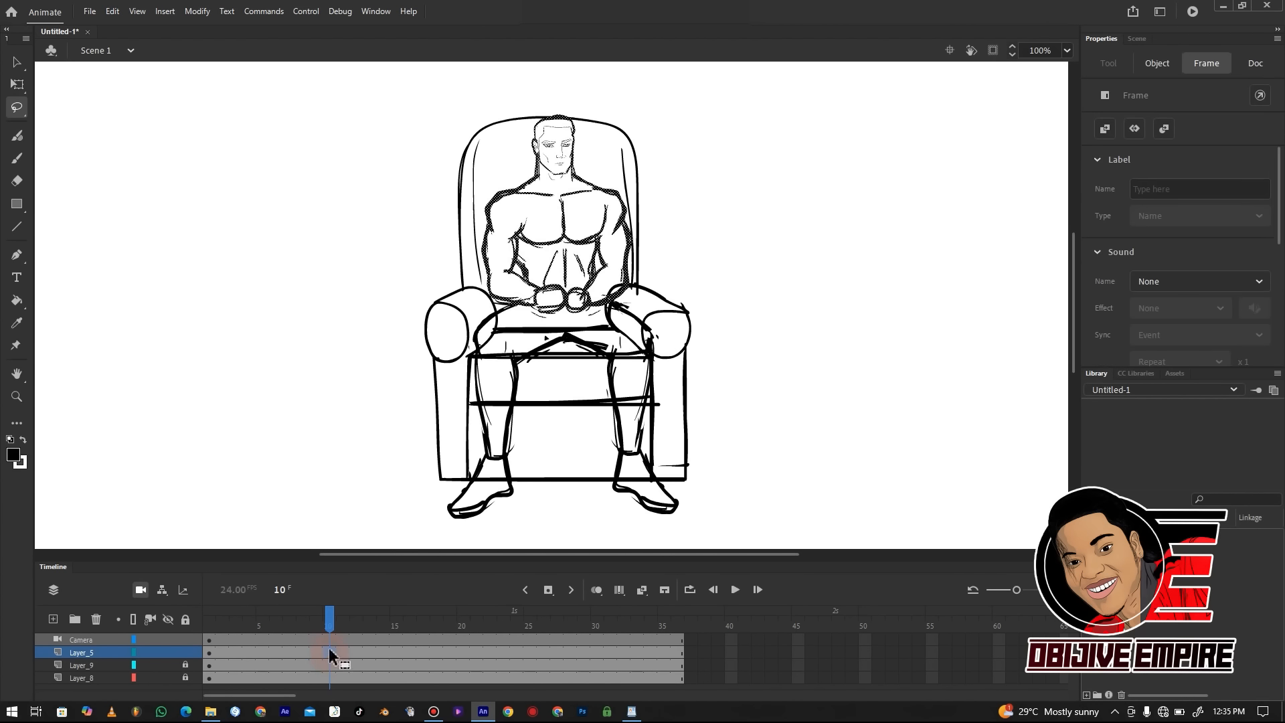
{"action": "right_click", "coordinate": [548, 590]}
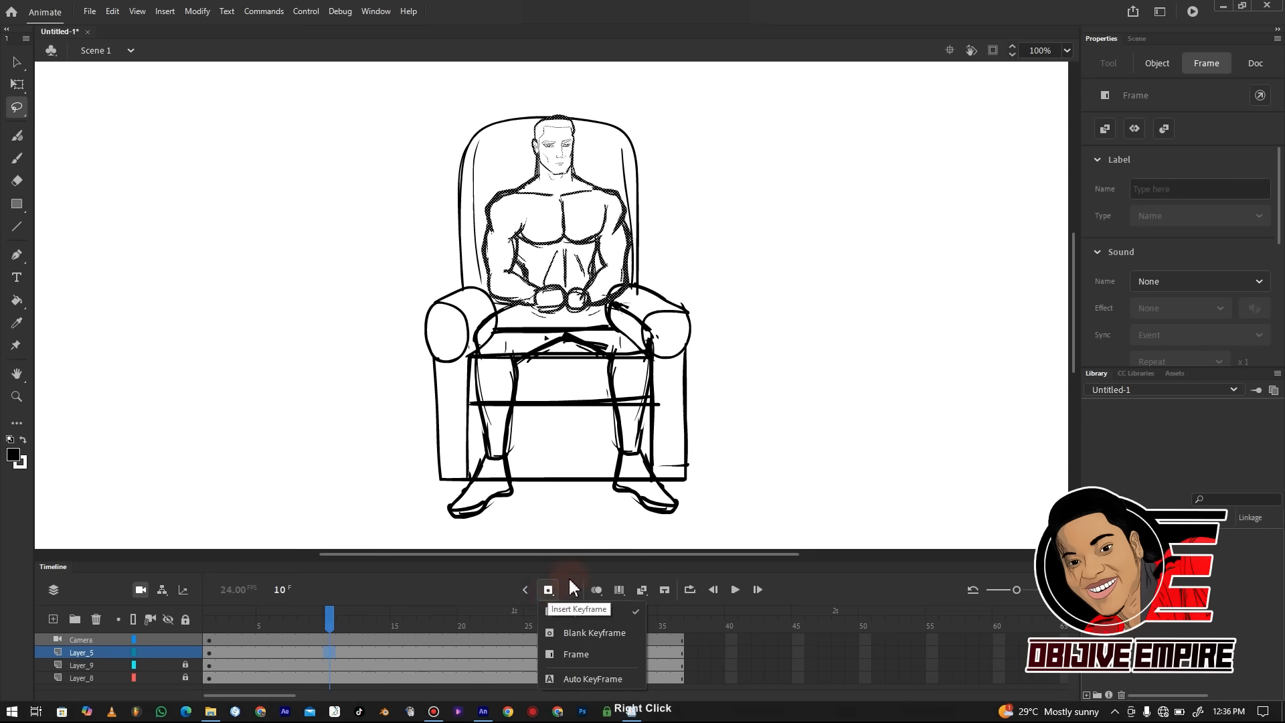
{"action": "left_click", "coordinate": [604, 632]}
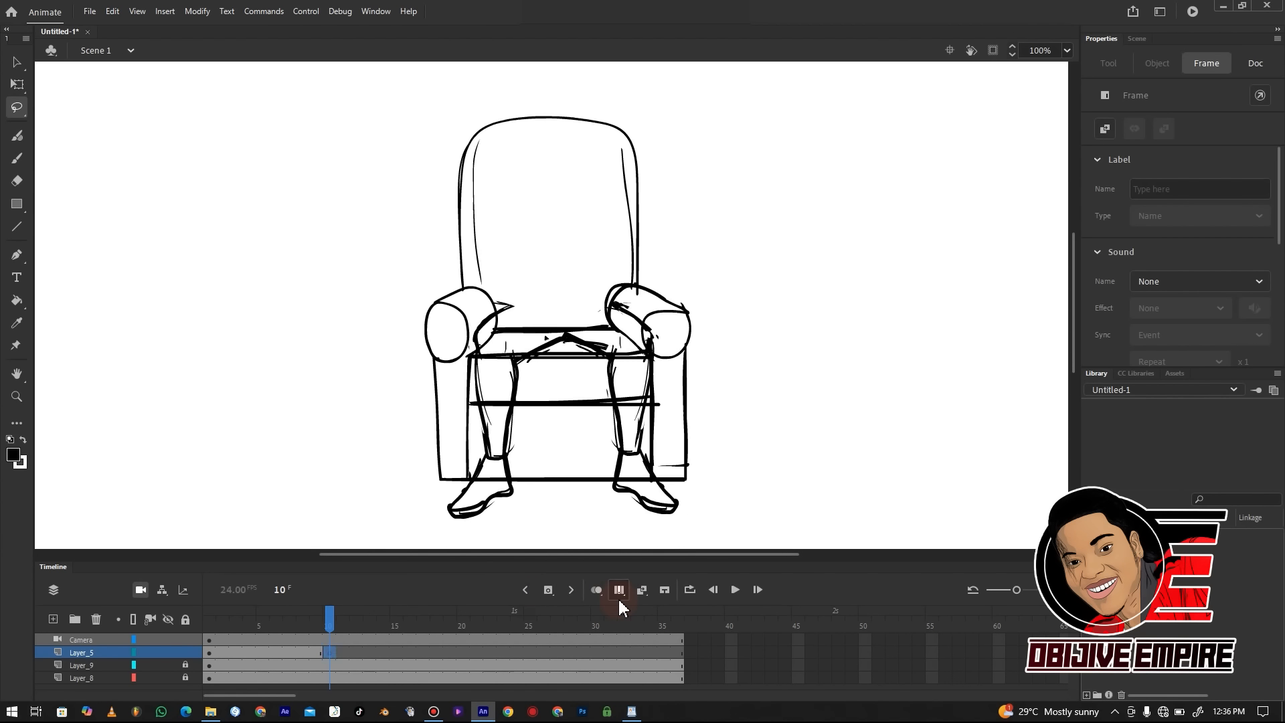
Turn on onion skinning at frame 10 of Layer_5 to show the previous upper body as a guide
{"action": "key", "text": "ctrl+minus"}
{"action": "left_click_drag", "start_coordinate": [327, 625], "coordinate": [276, 625]}
{"action": "left_click", "coordinate": [329, 650]}
{"action": "left_click", "coordinate": [327, 652]}
{"action": "left_click", "coordinate": [329, 652]}
{"action": "key", "text": "ctrl+equal"}
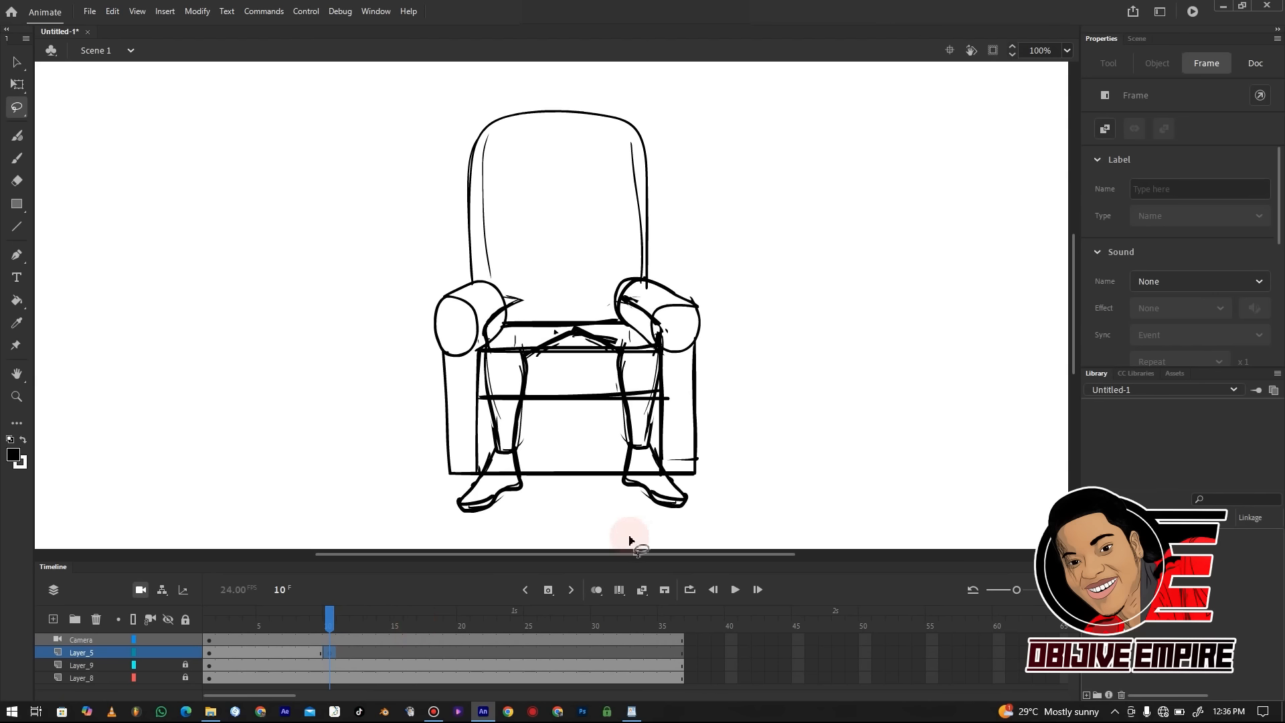
{"action": "left_click", "coordinate": [594, 589]}
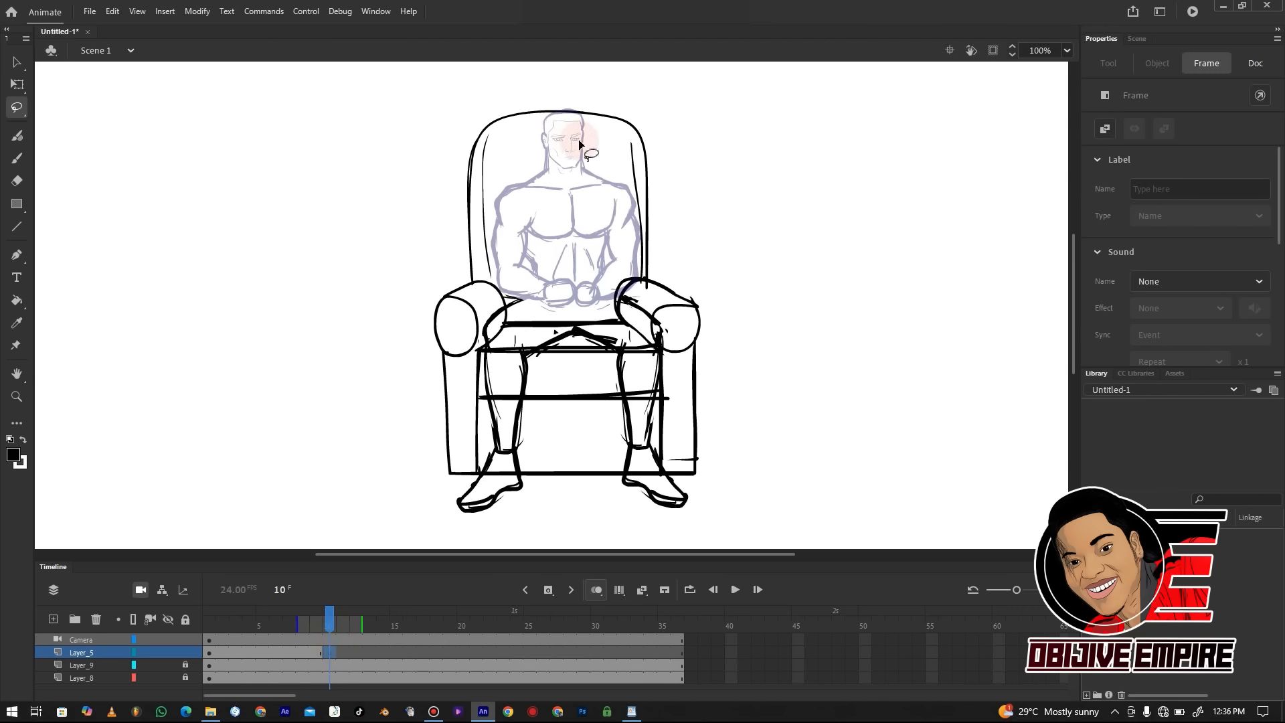
Copy the lassoed head from frame 9 of Layer_5 and paste it in place on the frame 10 keyframe
{"action": "left_click", "coordinate": [317, 611]}
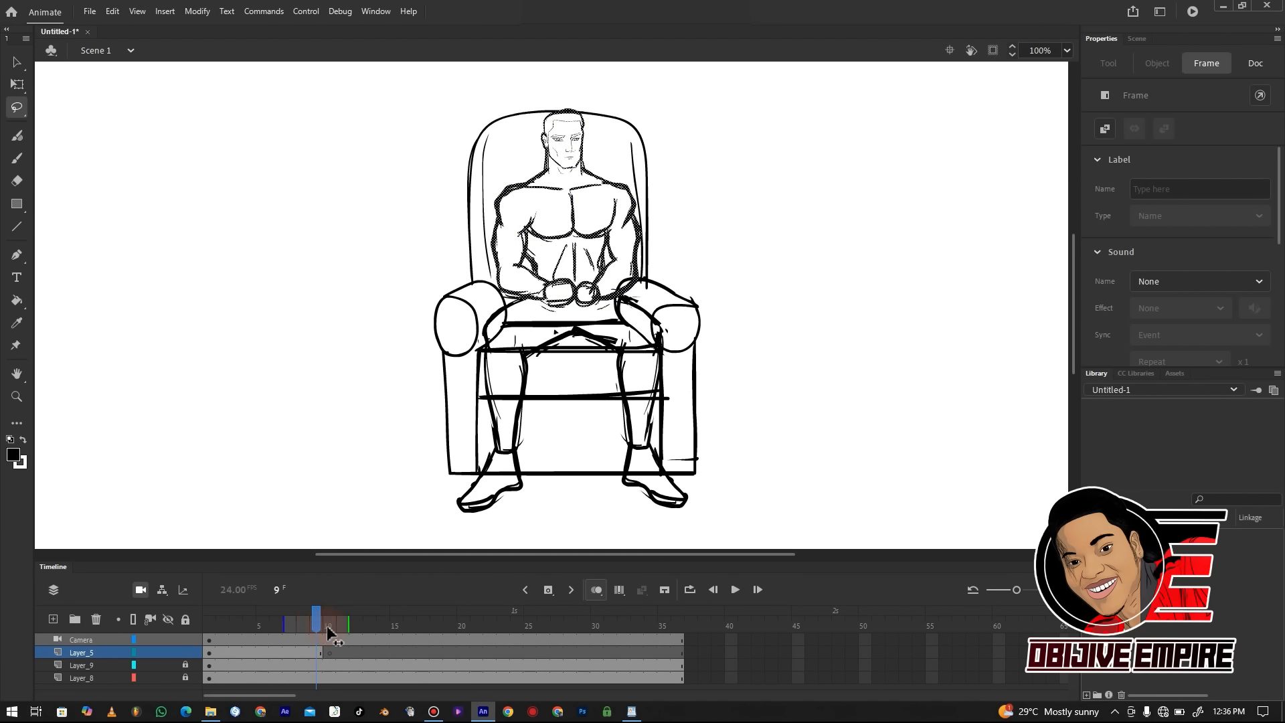
{"action": "mouse_move", "coordinate": [582, 92]}
{"action": "left_mouse_down"}
{"action": "mouse_move", "coordinate": [594, 119]}
{"action": "mouse_move", "coordinate": [583, 92]}
{"action": "mouse_move", "coordinate": [556, 88]}
{"action": "mouse_move", "coordinate": [533, 150]}
{"action": "mouse_move", "coordinate": [540, 167]}
{"action": "mouse_move", "coordinate": [594, 124]}
{"action": "left_mouse_up"}
{"action": "right_click", "coordinate": [584, 155]}
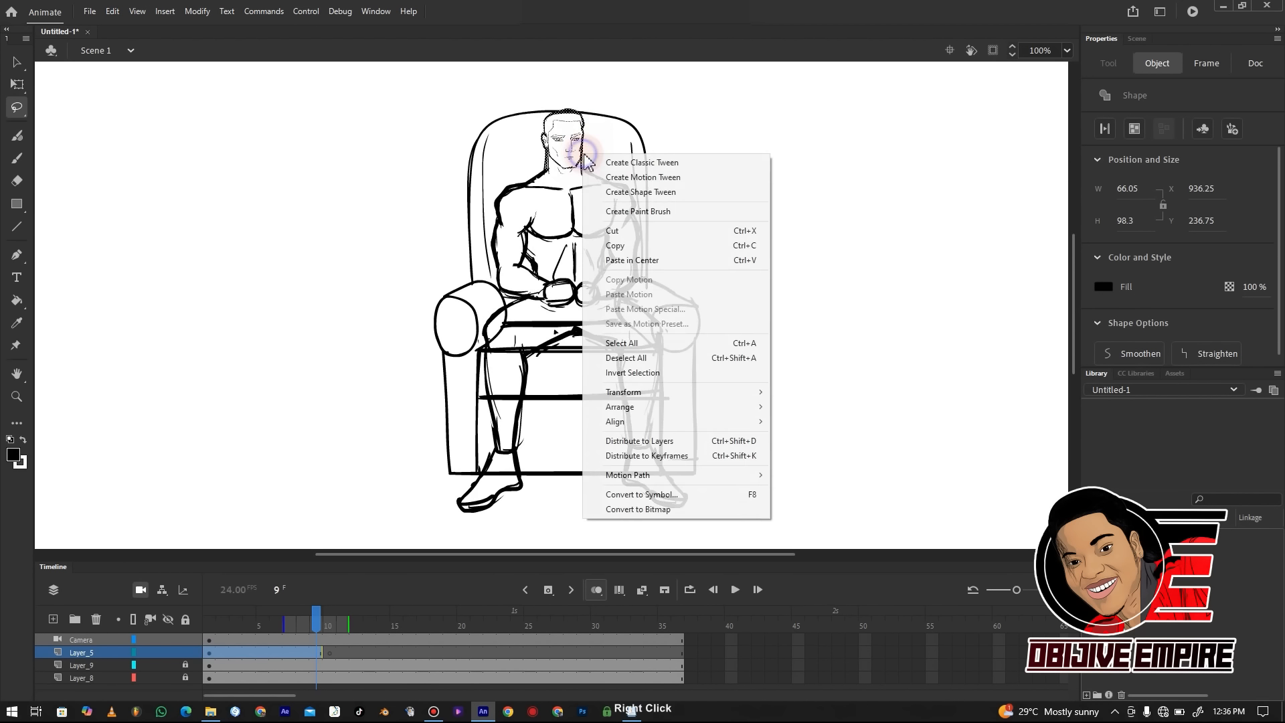
{"action": "left_click", "coordinate": [630, 245]}
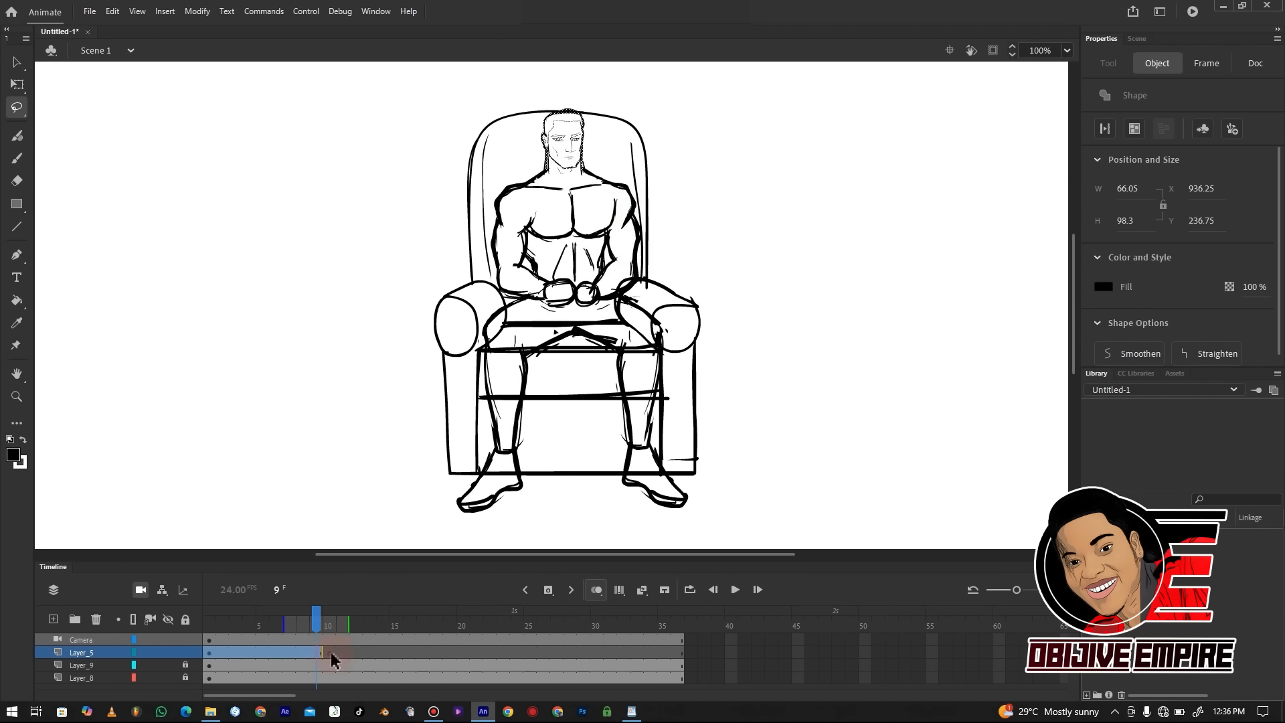
{"action": "left_click", "coordinate": [331, 654]}
{"action": "right_click", "coordinate": [704, 176]}
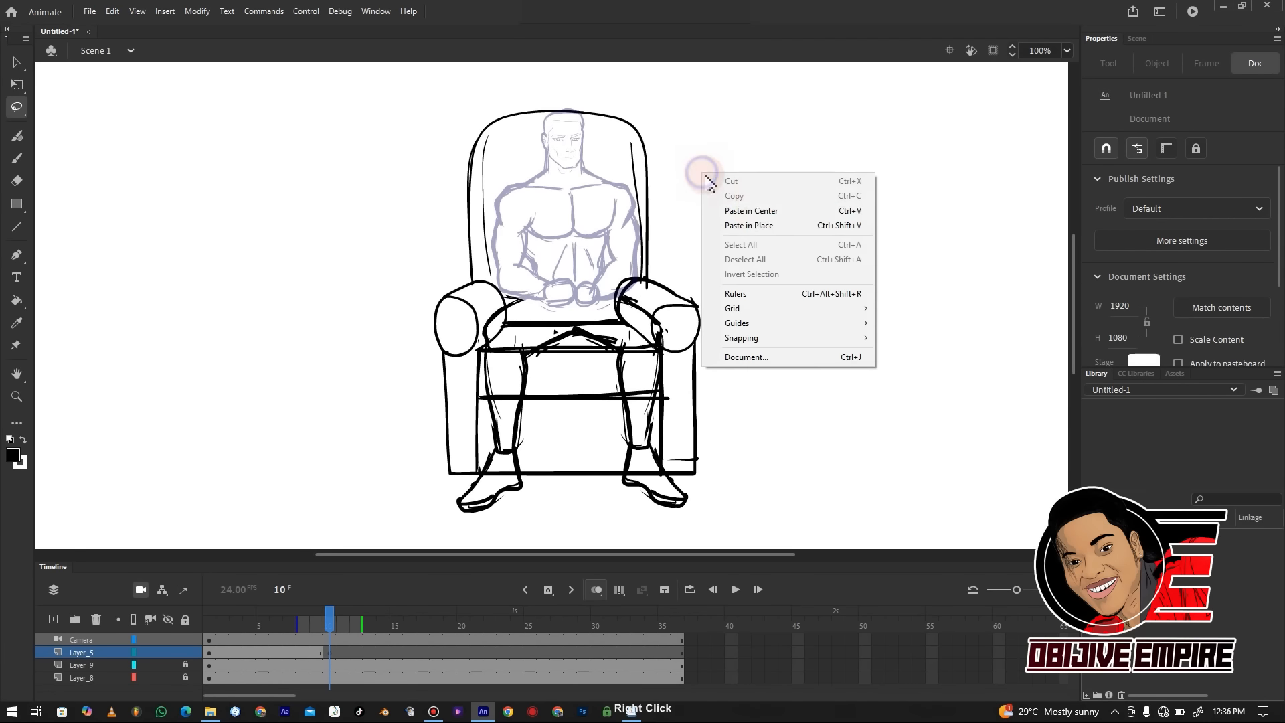
{"action": "left_click", "coordinate": [758, 225]}
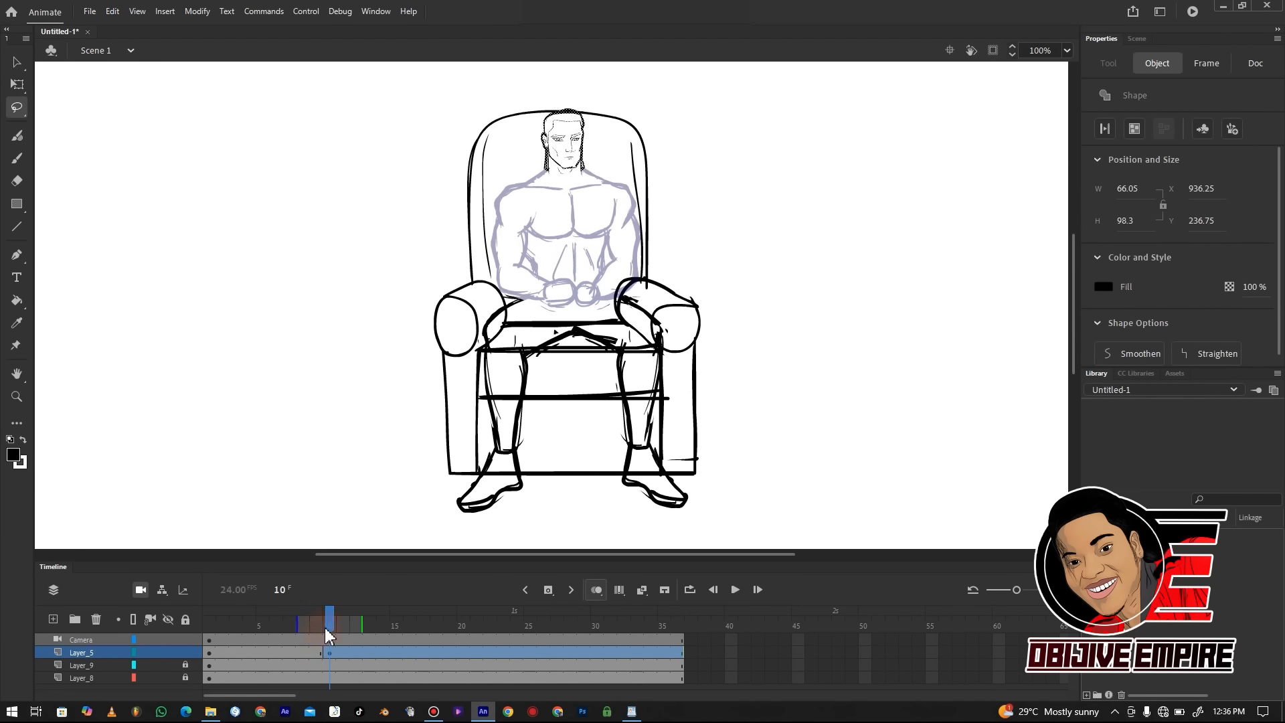
{"action": "left_click", "coordinate": [329, 654]}
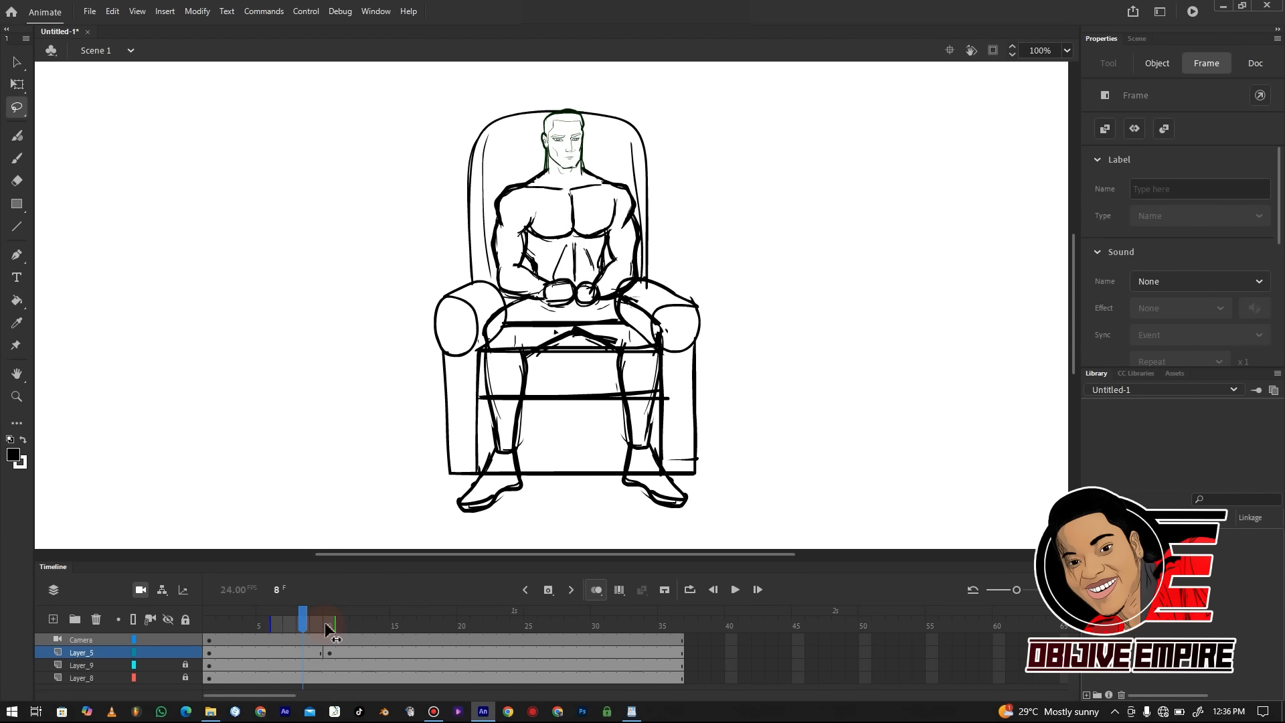
{"action": "left_click", "coordinate": [334, 644]}
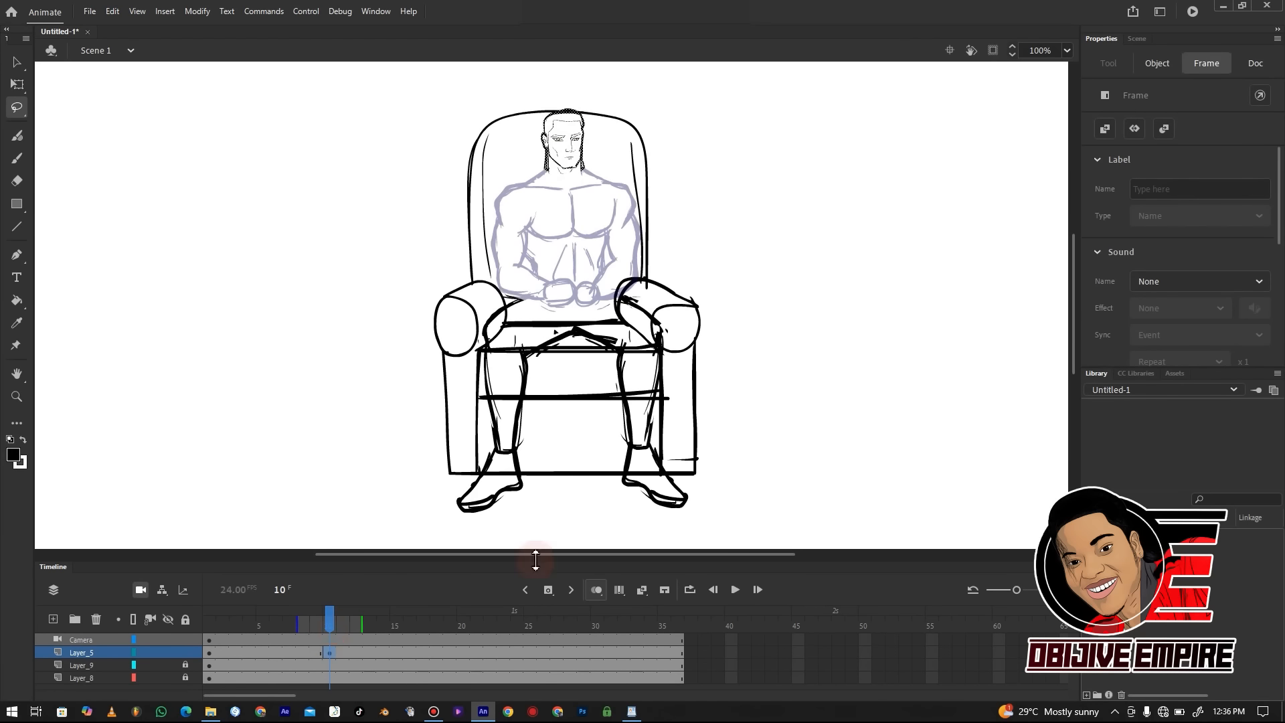
Draw the sloping shoulder lines on both sides of the neck with the Classic Brush, following the onion skin
{"action": "key", "text": "ctrl+equal"}
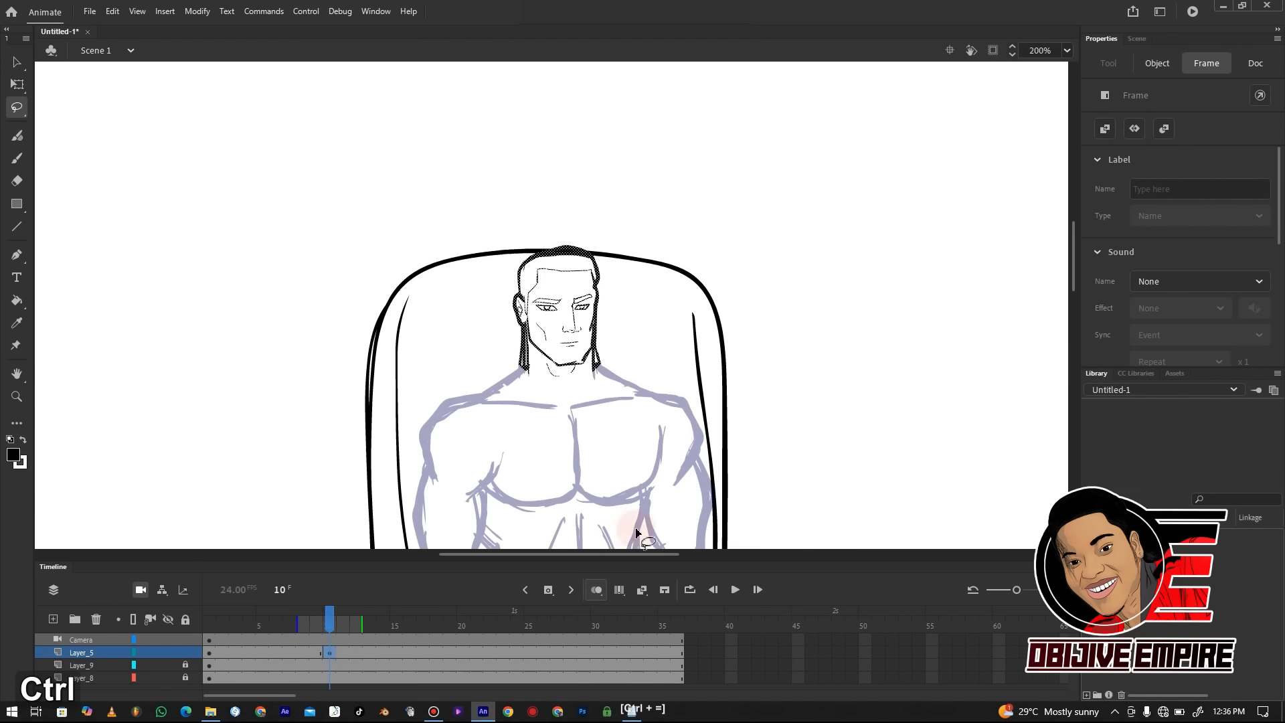
{"action": "left_click_drag", "start_coordinate": [1069, 263], "coordinate": [1071, 269]}
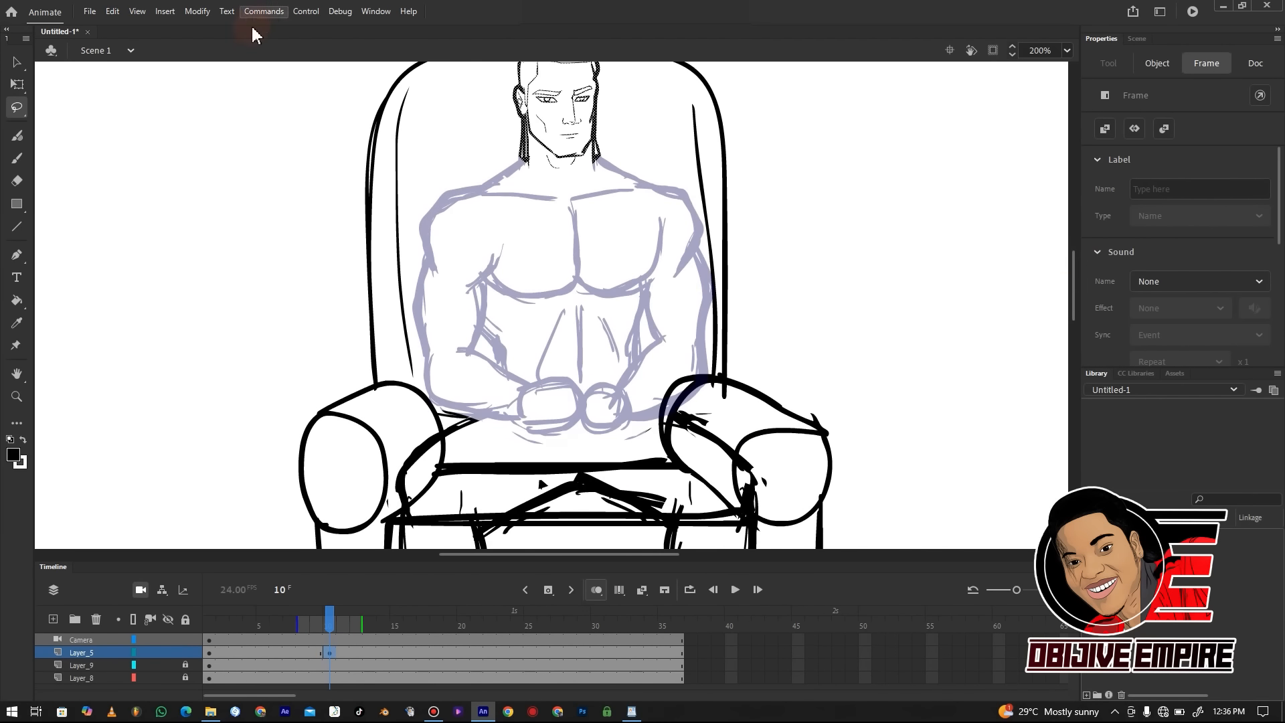
{"action": "key", "text": "b"}
{"action": "left_click_drag", "start_coordinate": [523, 158], "coordinate": [481, 188]}
{"action": "key", "text": "ctrl+z"}
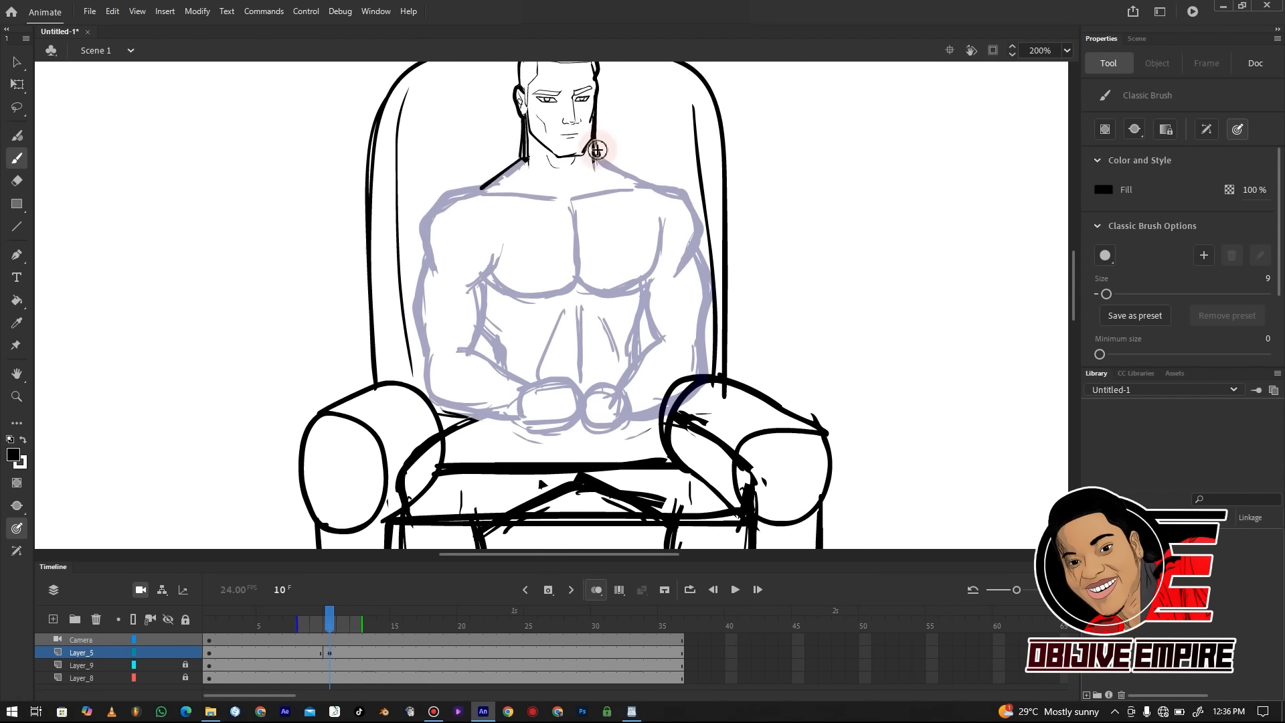
{"action": "left_click_drag", "start_coordinate": [593, 154], "coordinate": [654, 182]}
Sketch the rounded shoulder and bent, raised arm on the viewer's left of the figure
{"action": "mouse_move", "coordinate": [490, 185]}
{"action": "left_mouse_down"}
{"action": "mouse_move", "coordinate": [420, 216]}
{"action": "mouse_move", "coordinate": [429, 202]}
{"action": "mouse_move", "coordinate": [418, 247]}
{"action": "mouse_move", "coordinate": [385, 264]}
{"action": "mouse_move", "coordinate": [400, 251]}
{"action": "mouse_move", "coordinate": [361, 286]}
{"action": "left_mouse_up"}
{"action": "left_click_drag", "start_coordinate": [386, 333], "coordinate": [479, 285]}
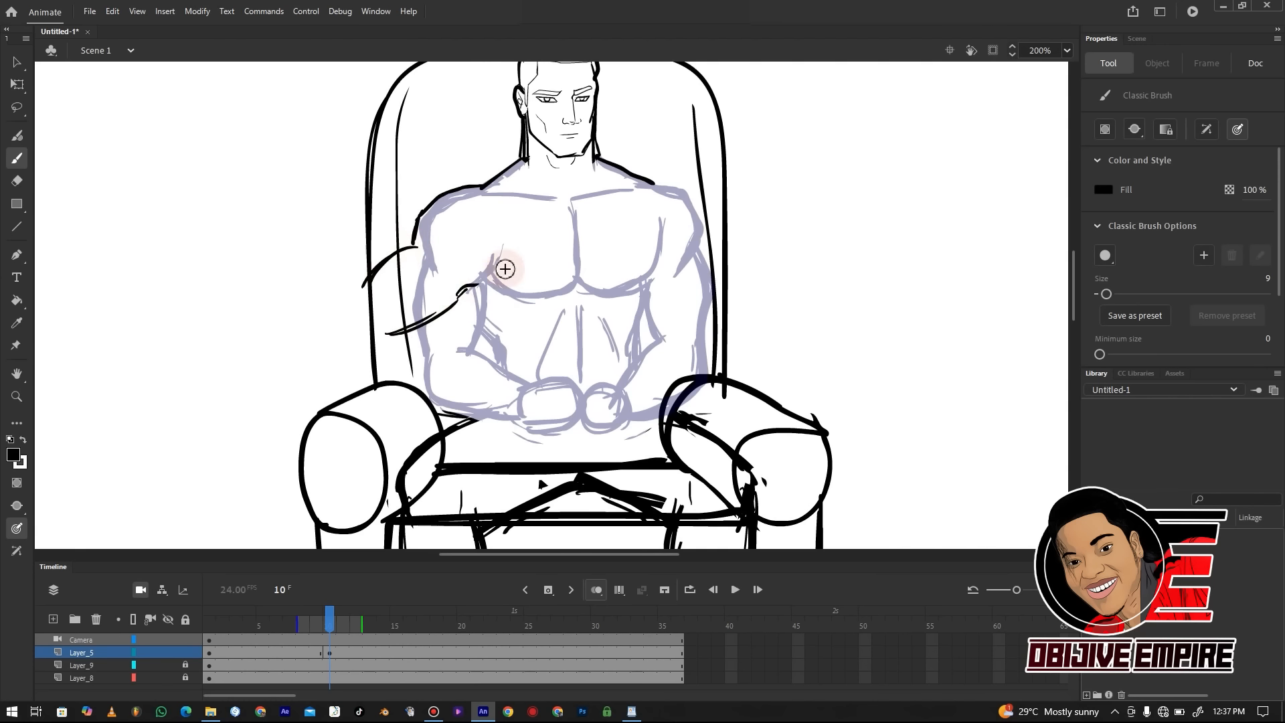
{"action": "left_click_drag", "start_coordinate": [375, 301], "coordinate": [327, 175]}
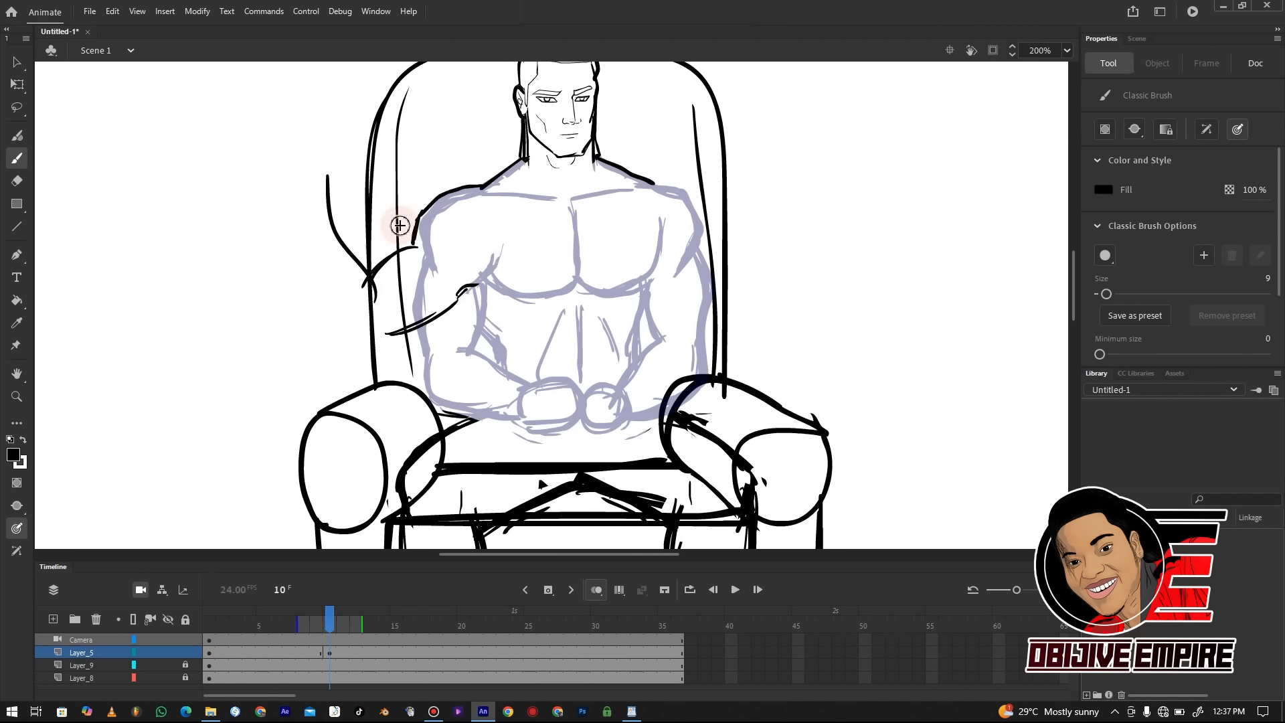
Erase the upper-arm lines of the arm on the viewer's left and redraw it with its forearm raised
{"action": "key", "text": "e"}
{"action": "left_click_drag", "start_coordinate": [388, 332], "coordinate": [485, 287]}
{"action": "mouse_move", "coordinate": [402, 301]}
{"action": "left_mouse_down"}
{"action": "mouse_move", "coordinate": [375, 261]}
{"action": "mouse_move", "coordinate": [367, 160]}
{"action": "left_mouse_up"}
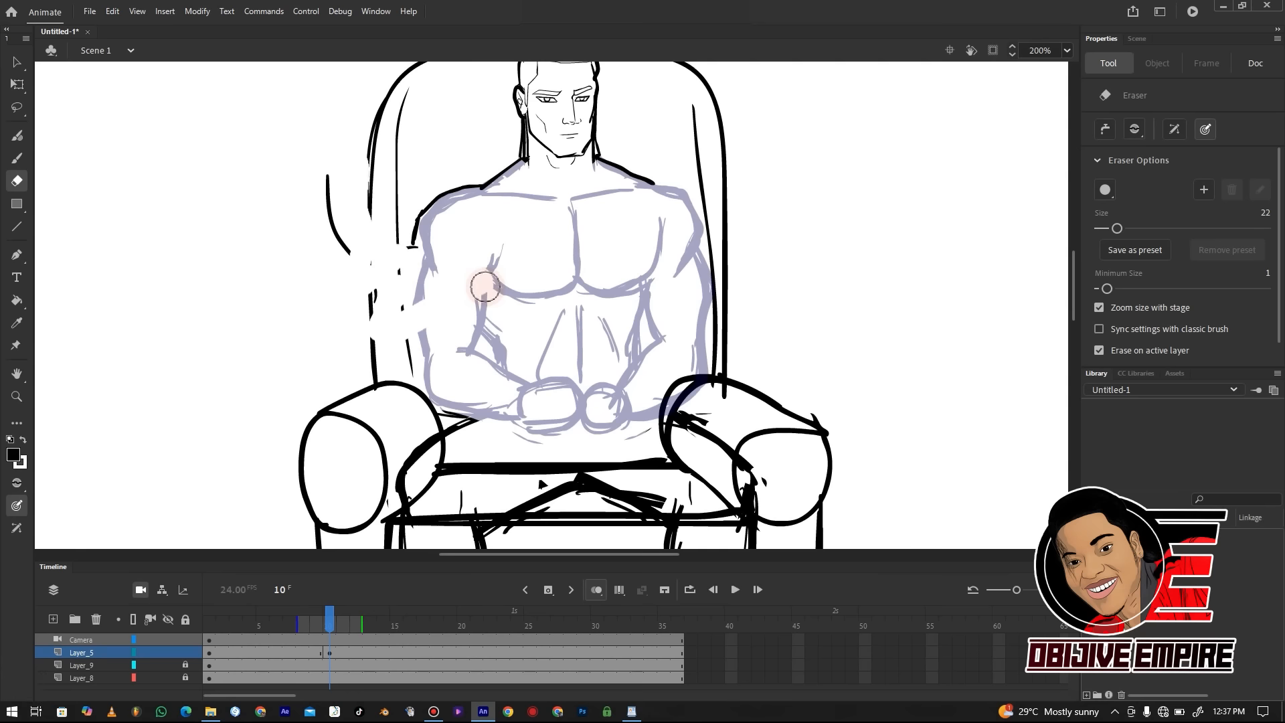
{"action": "mouse_move", "coordinate": [417, 224]}
{"action": "left_mouse_down"}
{"action": "mouse_move", "coordinate": [466, 189]}
{"action": "mouse_move", "coordinate": [361, 271]}
{"action": "mouse_move", "coordinate": [366, 297]}
{"action": "left_mouse_up"}
{"action": "key", "text": "b"}
{"action": "mouse_move", "coordinate": [300, 201]}
{"action": "left_mouse_down"}
{"action": "mouse_move", "coordinate": [289, 207]}
{"action": "mouse_move", "coordinate": [332, 332]}
{"action": "mouse_move", "coordinate": [354, 355]}
{"action": "mouse_move", "coordinate": [464, 296]}
{"action": "left_mouse_up"}
Draw the matching raised arm on the viewer's right and add rounded fists to both arms
{"action": "mouse_move", "coordinate": [646, 182]}
{"action": "left_mouse_down"}
{"action": "mouse_move", "coordinate": [706, 212]}
{"action": "mouse_move", "coordinate": [726, 254]}
{"action": "mouse_move", "coordinate": [757, 275]}
{"action": "left_mouse_up"}
{"action": "left_click_drag", "start_coordinate": [665, 295], "coordinate": [771, 330]}
{"action": "left_click_drag", "start_coordinate": [738, 262], "coordinate": [761, 281]}
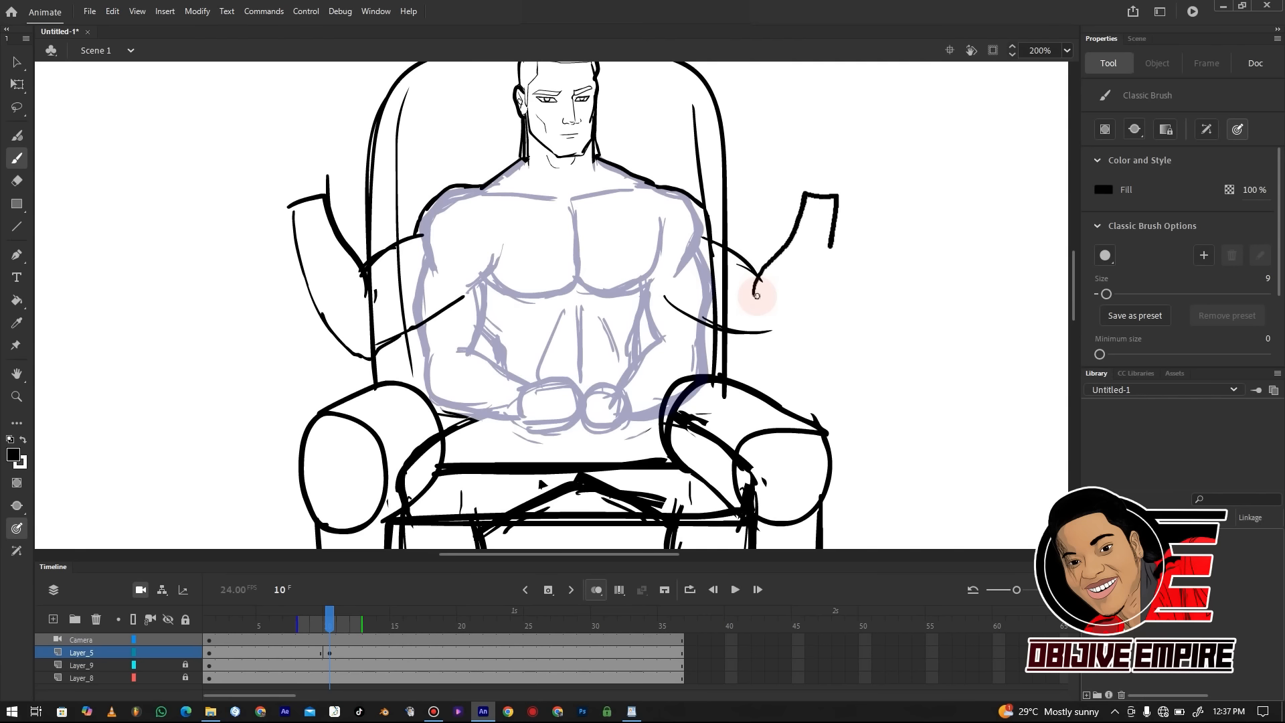
{"action": "left_click_drag", "start_coordinate": [829, 246], "coordinate": [769, 328]}
{"action": "mouse_move", "coordinate": [805, 194]}
{"action": "left_mouse_down"}
{"action": "mouse_move", "coordinate": [807, 154]}
{"action": "mouse_move", "coordinate": [837, 195]}
{"action": "left_mouse_up"}
{"action": "left_click_drag", "start_coordinate": [305, 158], "coordinate": [328, 195]}
Erase the elbow of the arm on the viewer's left and redraw its underside up to the armpit
{"action": "key", "text": "e"}
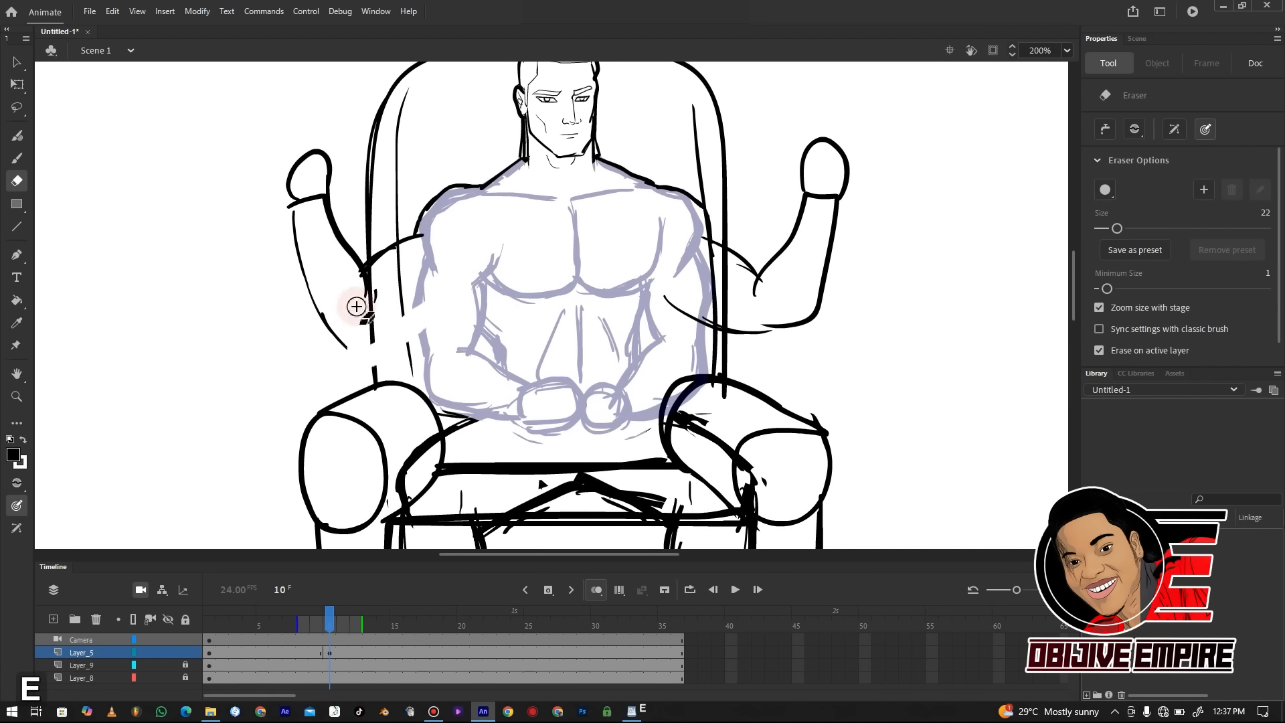
{"action": "key", "text": "b"}
{"action": "mouse_move", "coordinate": [346, 353]}
{"action": "left_mouse_down"}
{"action": "mouse_move", "coordinate": [457, 299]}
{"action": "mouse_move", "coordinate": [483, 327]}
{"action": "left_mouse_up"}
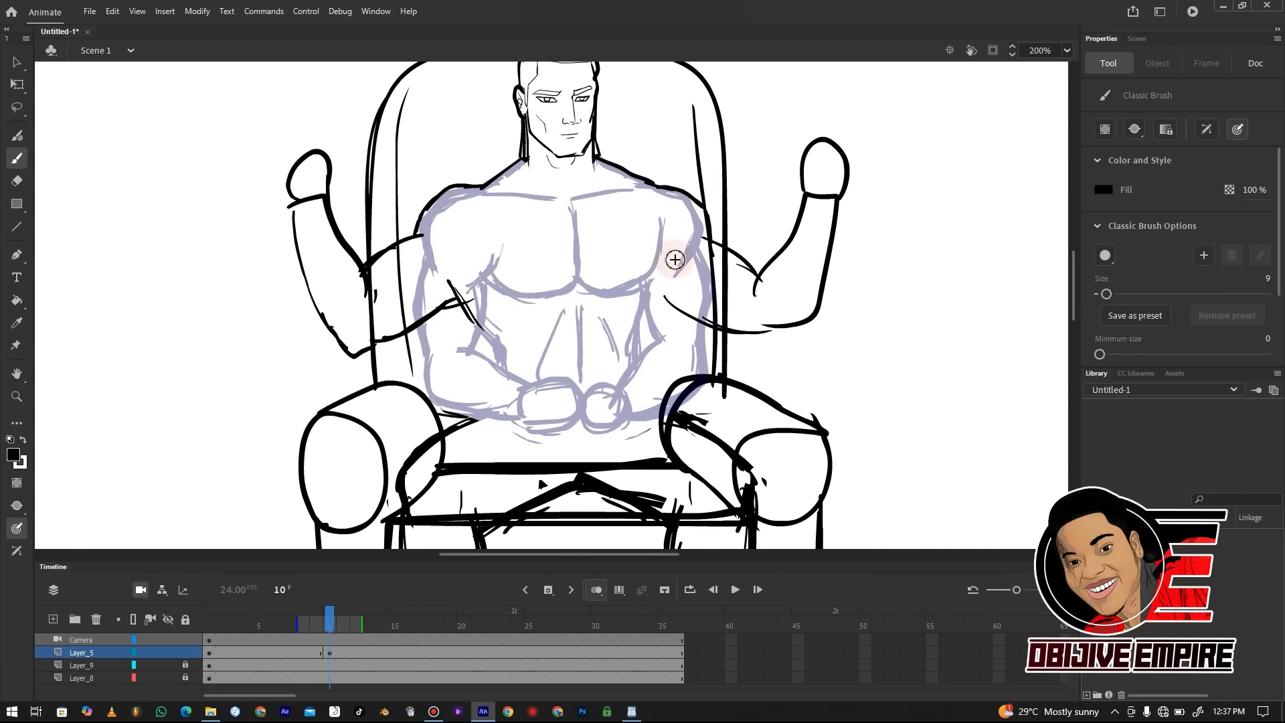
Draw the collarbones, the chest's centre line and the lower curves of both pectorals
{"action": "left_click_drag", "start_coordinate": [490, 196], "coordinate": [589, 198]}
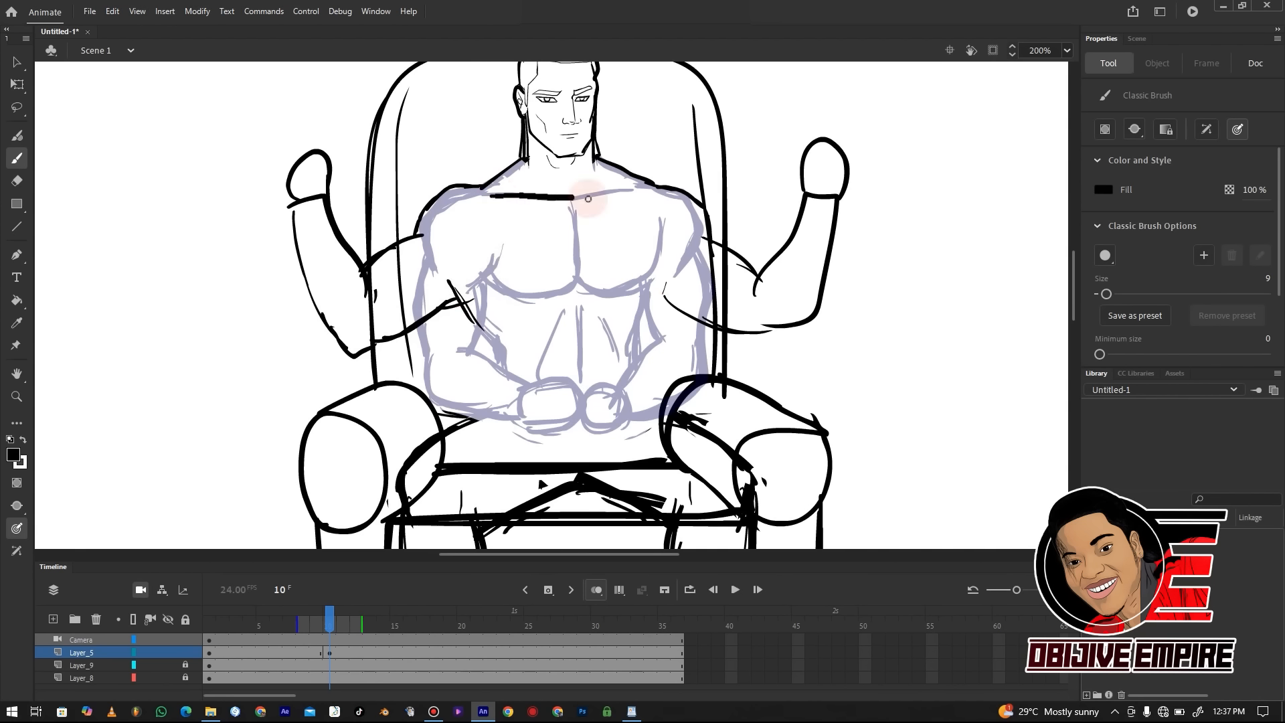
{"action": "key", "text": "ctrl+z"}
{"action": "mouse_move", "coordinate": [482, 194]}
{"action": "left_mouse_down"}
{"action": "mouse_move", "coordinate": [632, 190]}
{"action": "mouse_move", "coordinate": [575, 288]}
{"action": "mouse_move", "coordinate": [667, 215]}
{"action": "left_mouse_up"}
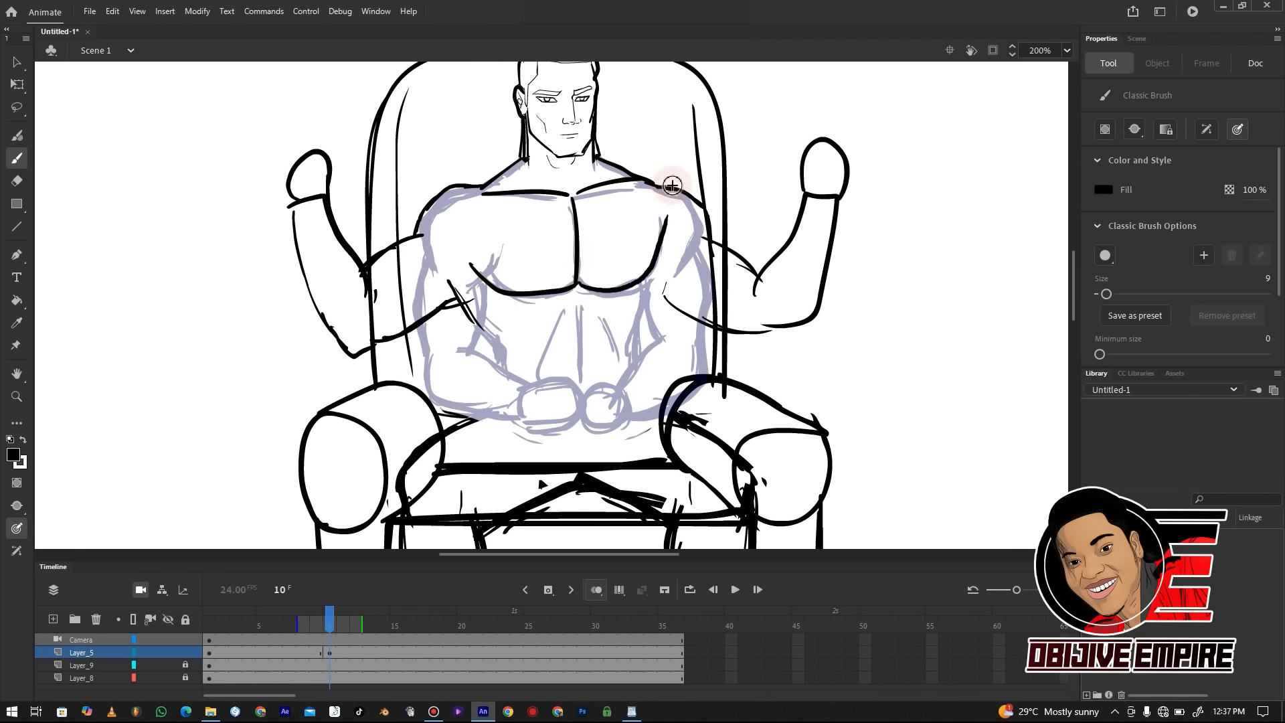
Draw both sides of the torso from the armpits down and close them with a curved waistline, erasing stray strokes
{"action": "mouse_move", "coordinate": [438, 302]}
{"action": "left_mouse_down"}
{"action": "mouse_move", "coordinate": [480, 286]}
{"action": "mouse_move", "coordinate": [488, 388]}
{"action": "left_mouse_up"}
{"action": "left_click_drag", "start_coordinate": [479, 333], "coordinate": [484, 407]}
{"action": "key", "text": "e"}
{"action": "left_click_drag", "start_coordinate": [482, 356], "coordinate": [484, 389]}
{"action": "key", "text": "b"}
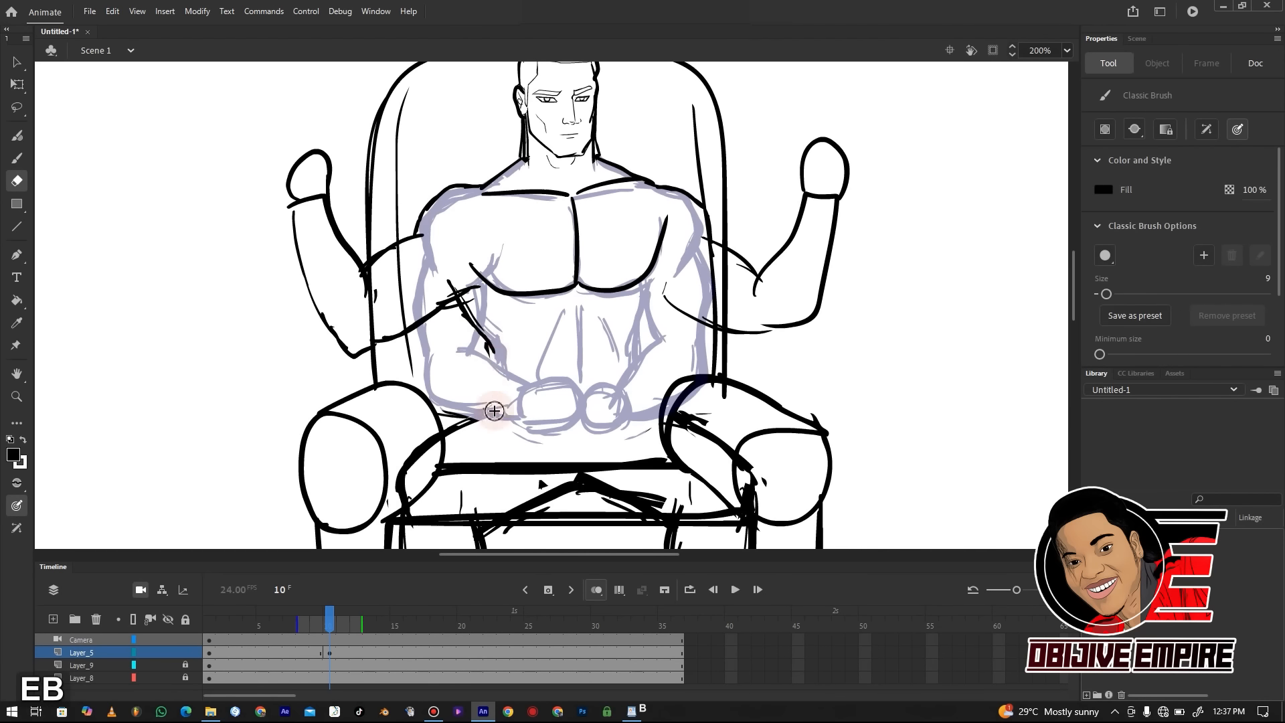
{"action": "left_click_drag", "start_coordinate": [485, 339], "coordinate": [493, 410]}
{"action": "mouse_move", "coordinate": [660, 279]}
{"action": "left_mouse_down"}
{"action": "mouse_move", "coordinate": [637, 331]}
{"action": "mouse_move", "coordinate": [643, 404]}
{"action": "left_mouse_up"}
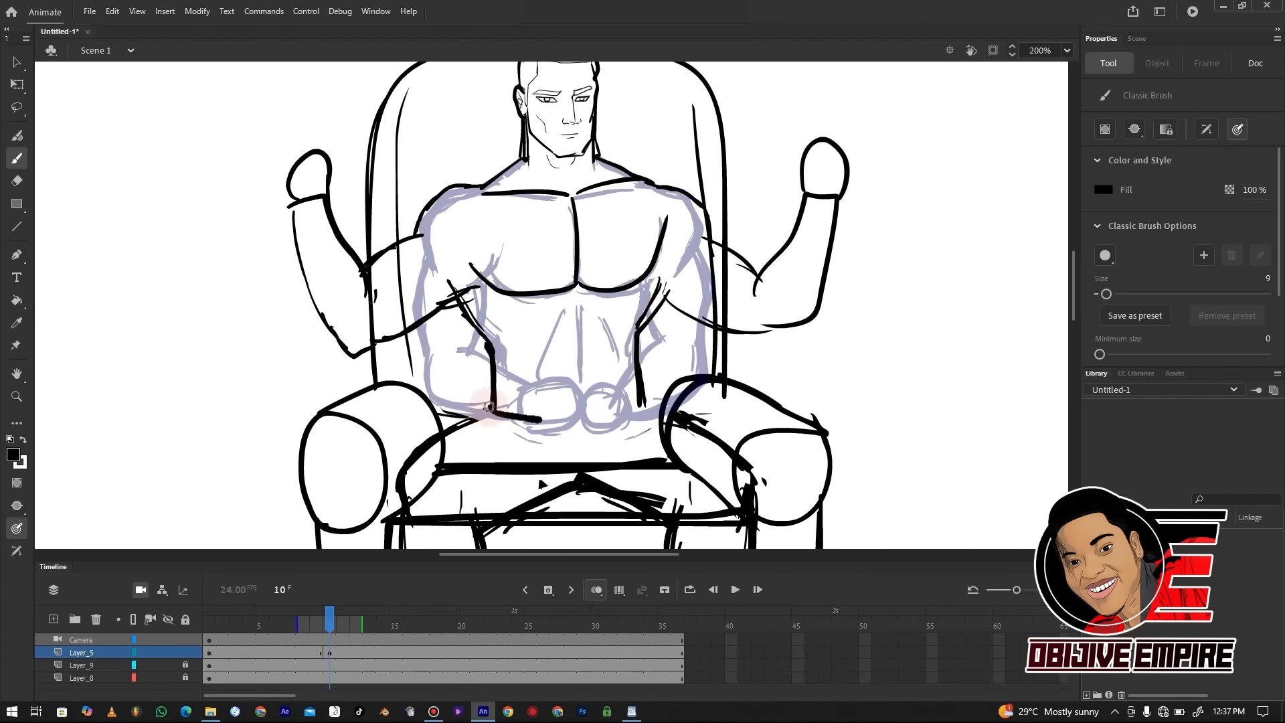
{"action": "left_click_drag", "start_coordinate": [488, 406], "coordinate": [644, 402]}
Thicken the upper and lower outlines of the upper arm on the viewer's right
{"action": "left_click_drag", "start_coordinate": [666, 295], "coordinate": [752, 331]}
{"action": "mouse_move", "coordinate": [700, 204]}
{"action": "left_mouse_down"}
{"action": "mouse_move", "coordinate": [709, 243]}
{"action": "mouse_move", "coordinate": [760, 275]}
{"action": "left_mouse_up"}
{"action": "key", "text": "ctrl+z"}
{"action": "left_click_drag", "start_coordinate": [708, 236], "coordinate": [759, 280]}
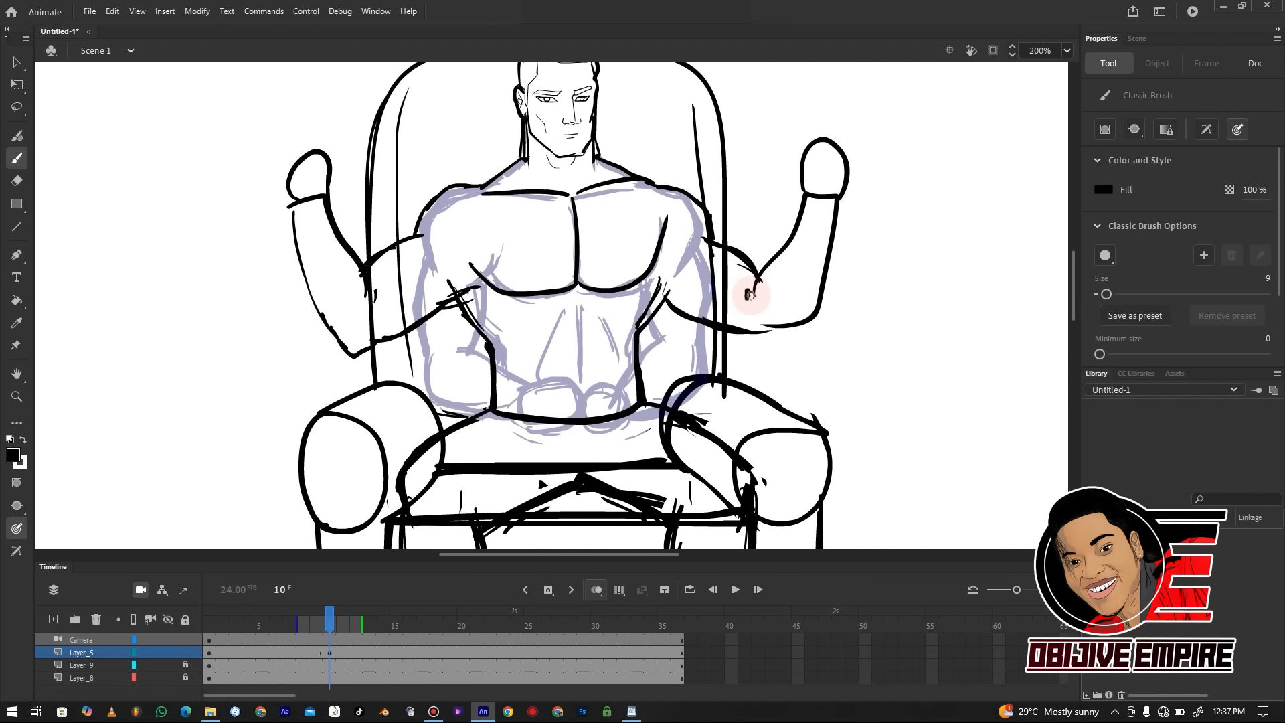
Thicken the outlines of both forearms and the upper arm on the viewer's left
{"action": "left_click_drag", "start_coordinate": [799, 198], "coordinate": [828, 248]}
{"action": "left_click_drag", "start_coordinate": [740, 326], "coordinate": [809, 323]}
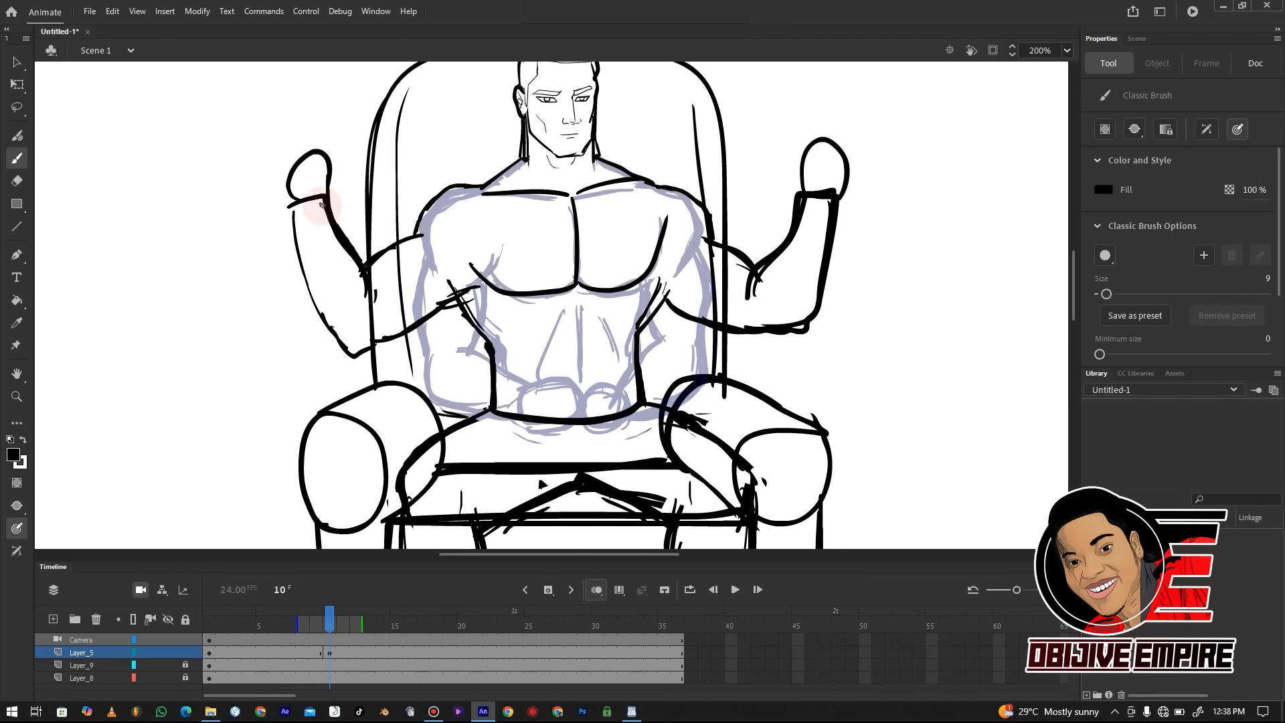
{"action": "left_click_drag", "start_coordinate": [297, 208], "coordinate": [326, 333]}
{"action": "mouse_move", "coordinate": [301, 241]}
{"action": "left_mouse_down"}
{"action": "mouse_move", "coordinate": [370, 346]}
{"action": "mouse_move", "coordinate": [487, 278]}
{"action": "left_mouse_up"}
{"action": "left_click_drag", "start_coordinate": [362, 271], "coordinate": [431, 237]}
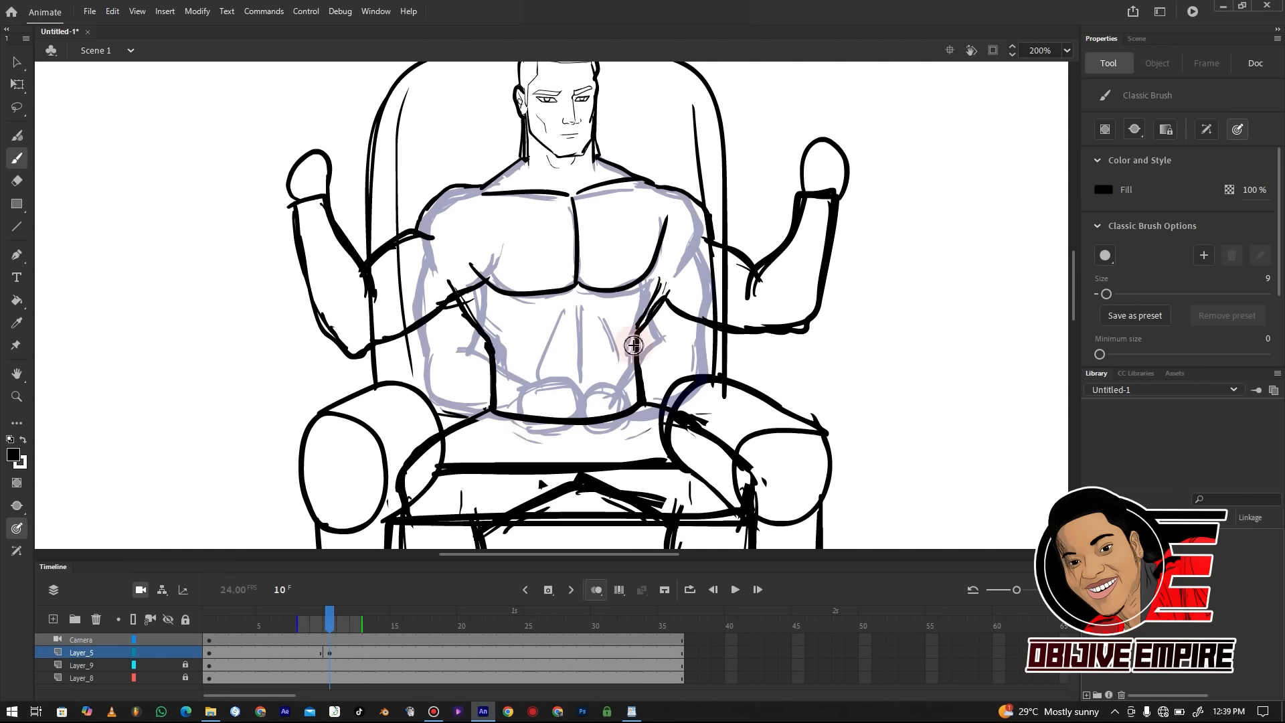
Turn off onion skinning and play the animation from frames 4 and 5 to review the change of pose
{"action": "key", "text": "ctrl+minus"}
{"action": "key", "text": "ctrl+equal"}
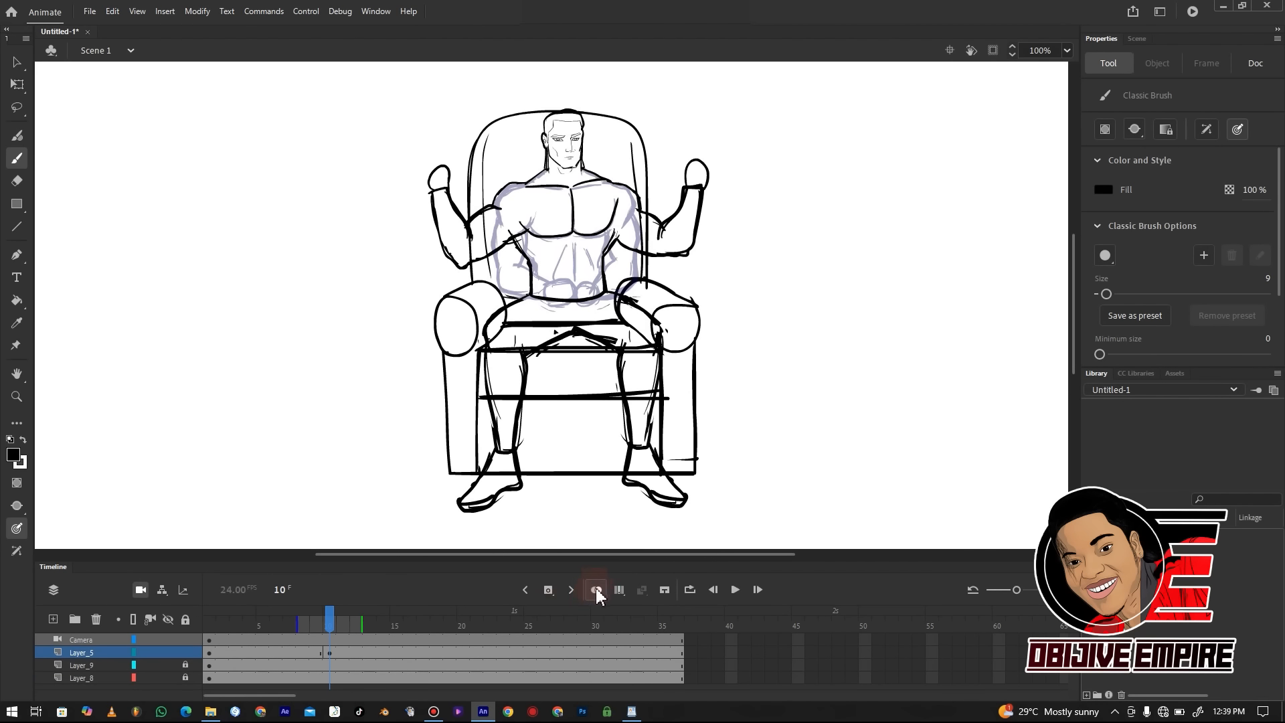
{"action": "left_click", "coordinate": [596, 590]}
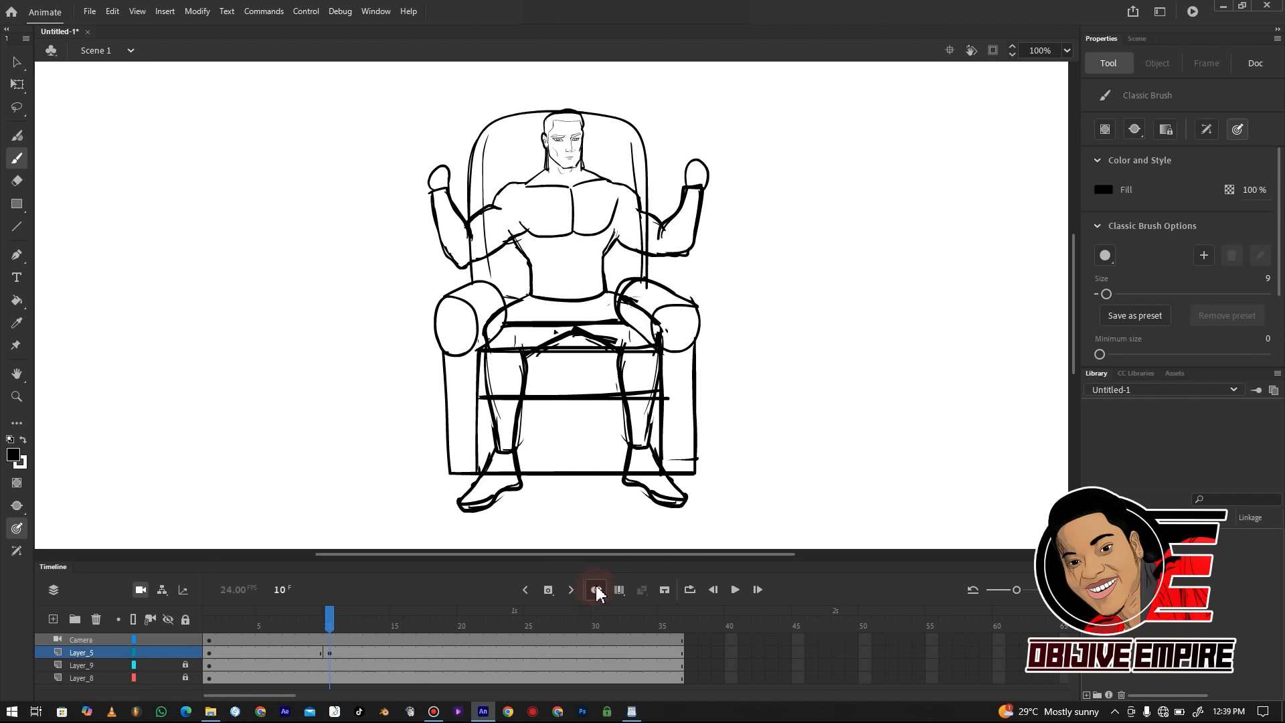
{"action": "mouse_move", "coordinate": [327, 627]}
{"action": "left_mouse_down"}
{"action": "mouse_move", "coordinate": [307, 626]}
{"action": "mouse_move", "coordinate": [340, 627]}
{"action": "mouse_move", "coordinate": [299, 631]}
{"action": "mouse_move", "coordinate": [356, 621]}
{"action": "mouse_move", "coordinate": [248, 611]}
{"action": "left_mouse_up"}
{"action": "key", "text": "ctrl+minus"}
{"action": "key", "text": "ctrl+equal"}
{"action": "key", "text": "ctrl+minus"}
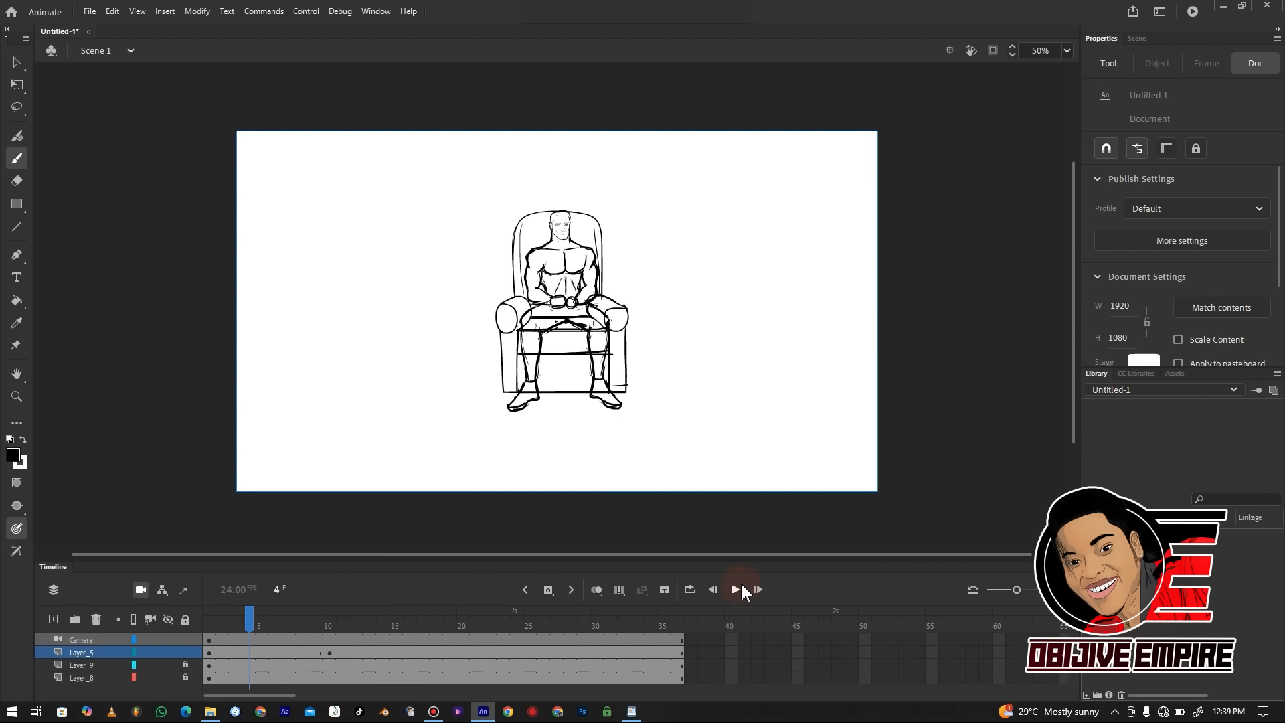
{"action": "left_click", "coordinate": [734, 592]}
{"action": "left_click", "coordinate": [736, 592]}
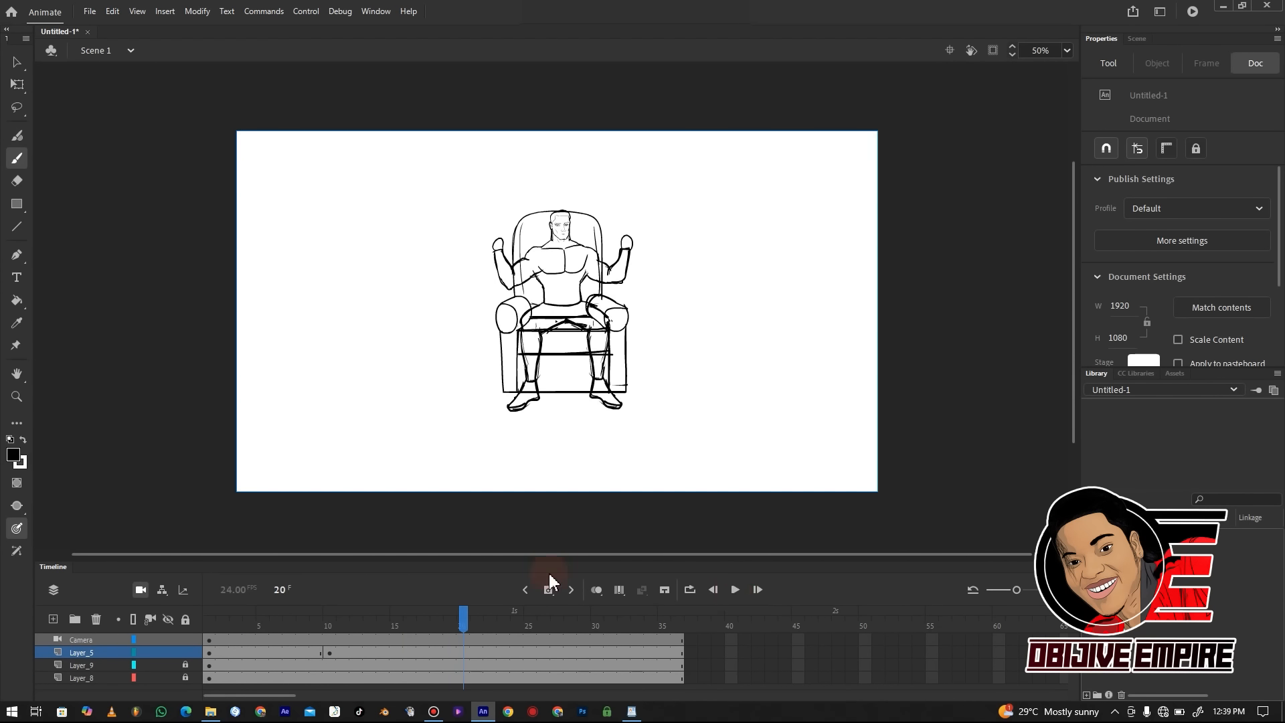
{"action": "left_click", "coordinate": [263, 626]}
{"action": "left_click", "coordinate": [738, 592]}
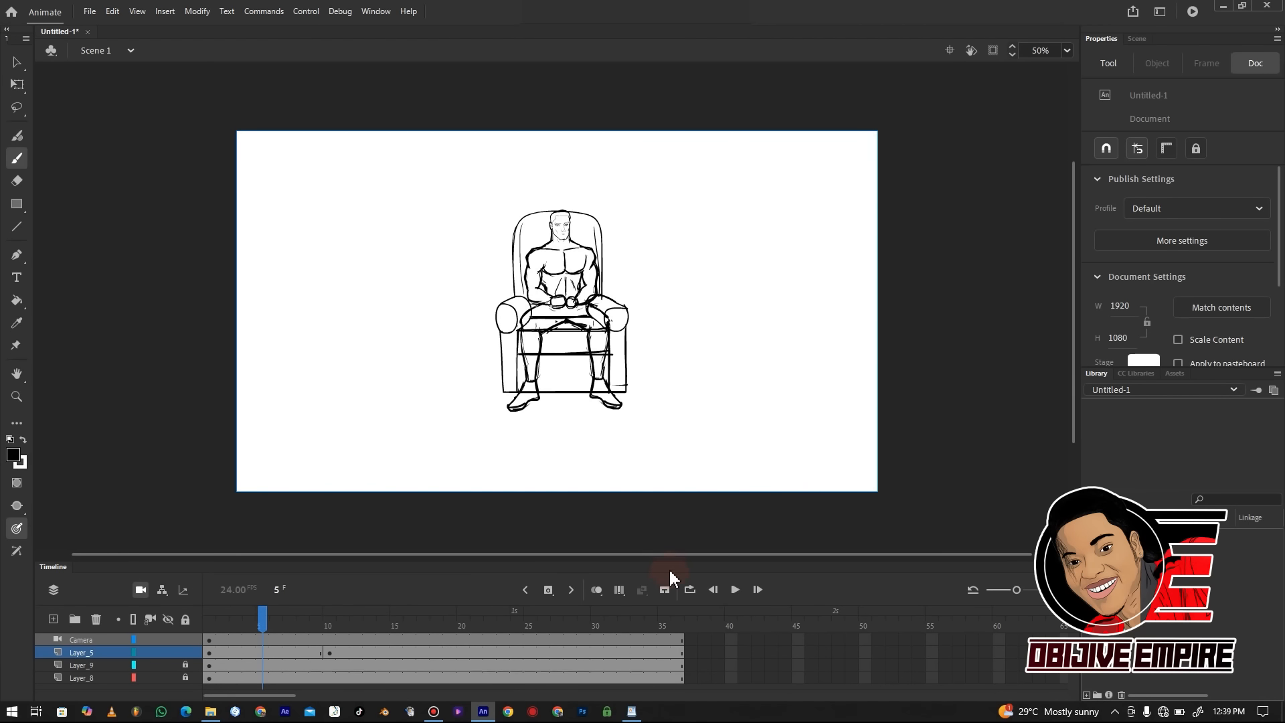
Enable looped playback with a range from frame 1 to about frame 19 and play the loop
{"action": "left_click", "coordinate": [691, 593]}
{"action": "left_click_drag", "start_coordinate": [295, 611], "coordinate": [456, 607]}
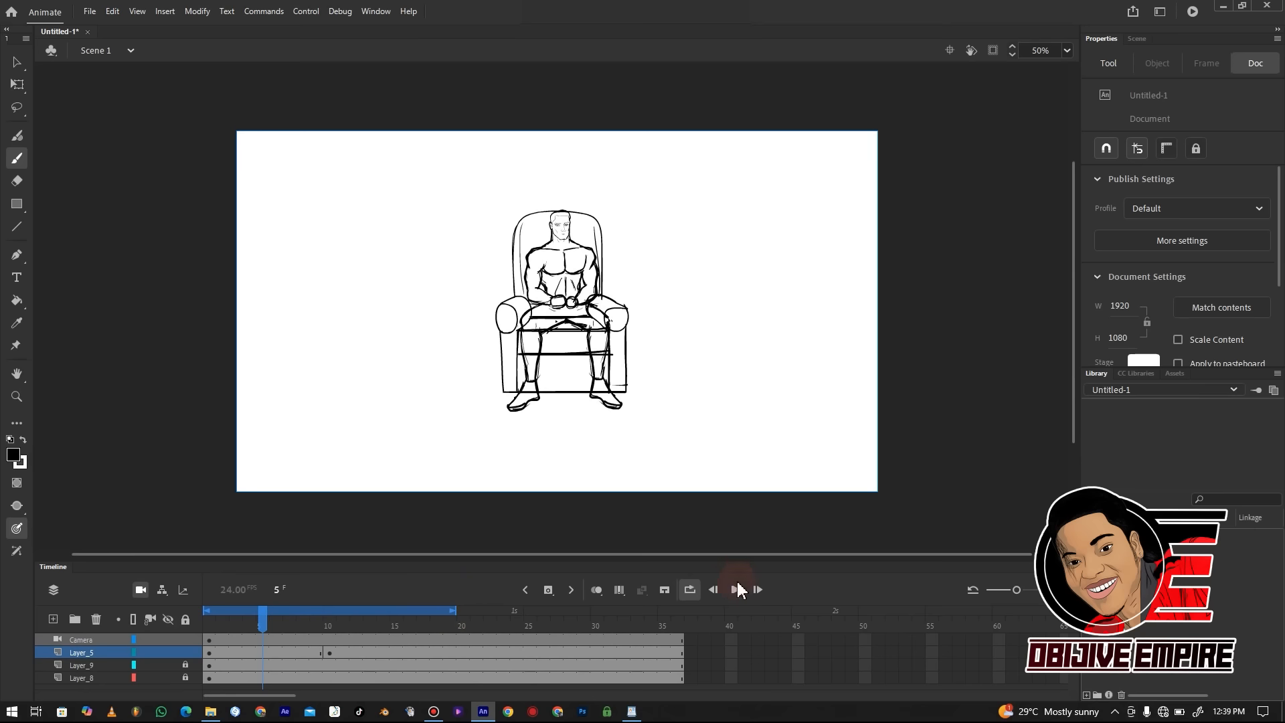
{"action": "left_click", "coordinate": [737, 589]}
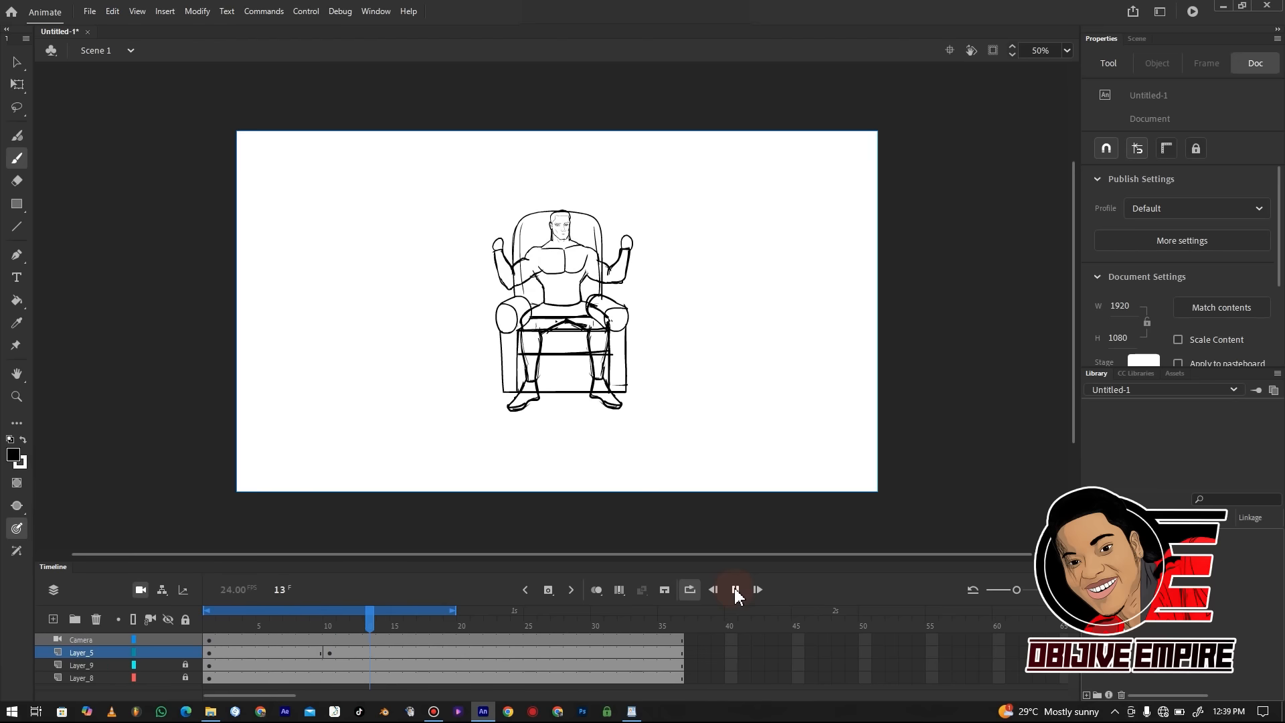
{"action": "left_click", "coordinate": [737, 590]}
Insert a blank keyframe at frame 5 of Layer_5
{"action": "left_click", "coordinate": [272, 654]}
{"action": "left_click", "coordinate": [263, 653]}
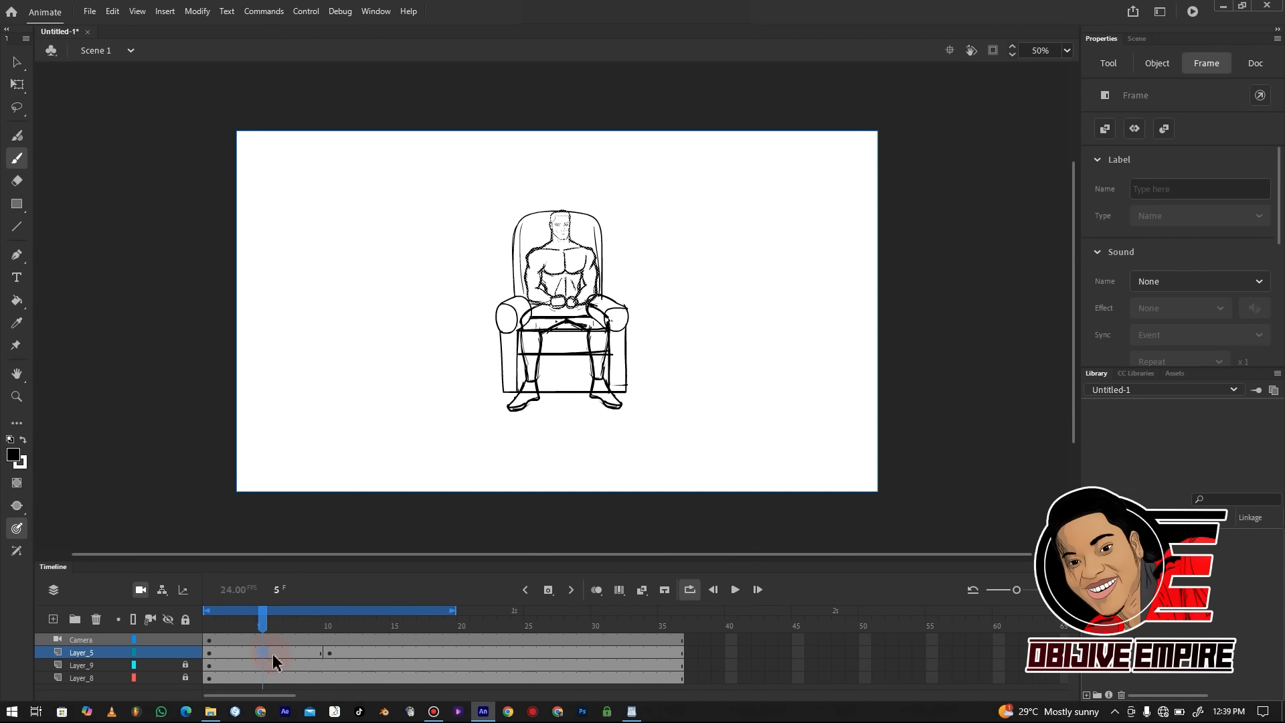
{"action": "right_click", "coordinate": [548, 590]}
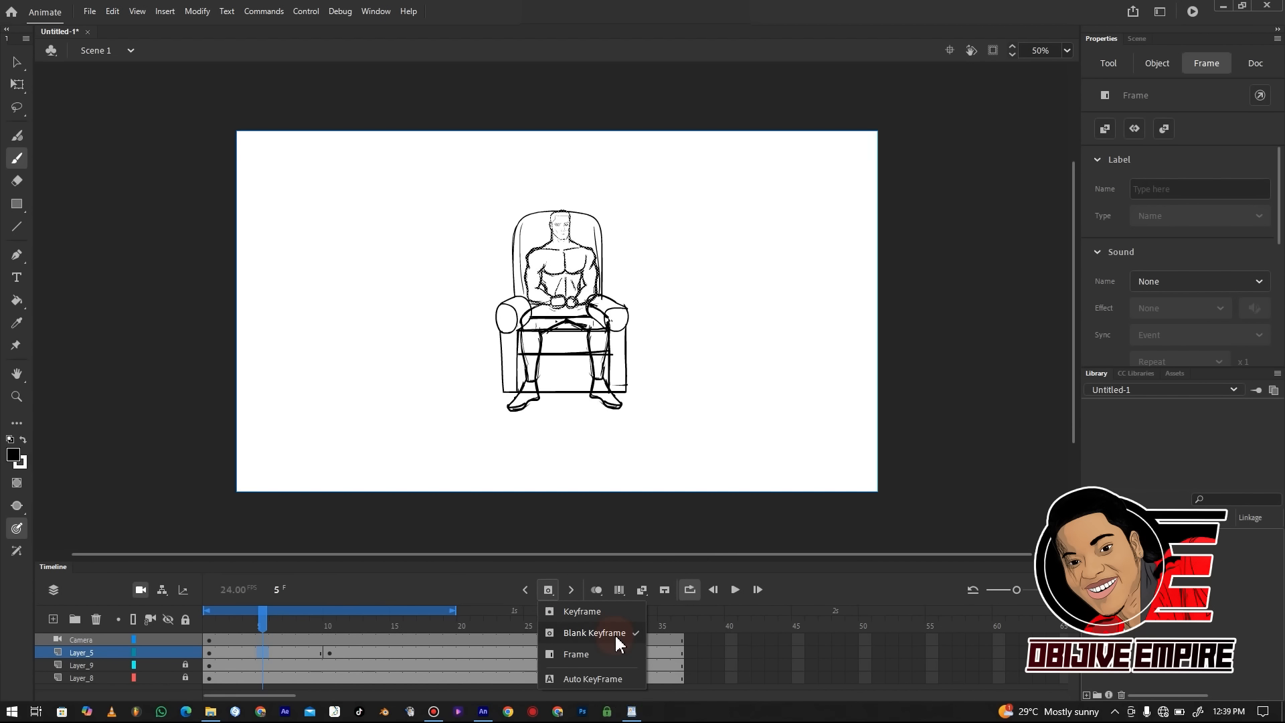
{"action": "left_click", "coordinate": [594, 633]}
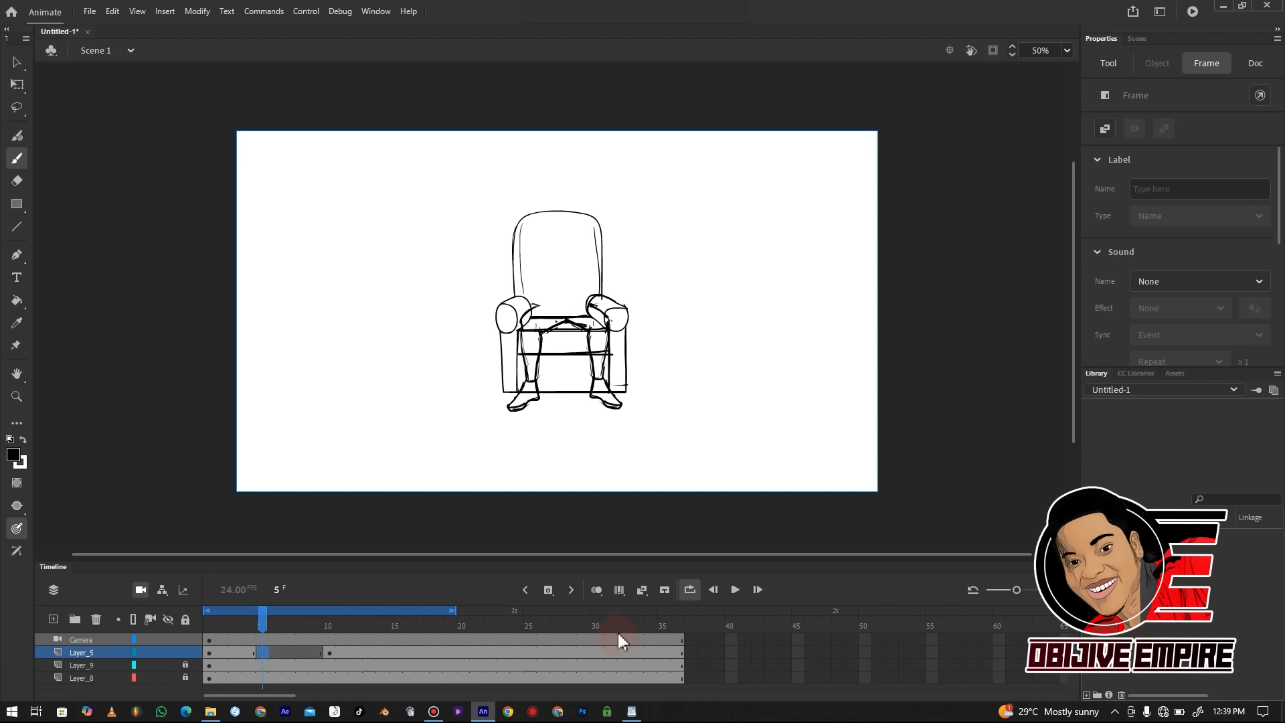
Turn on onion skinning and extend its forward range to about frame 14 to include the raised-arms pose
{"action": "key", "text": "ctrl+equal"}
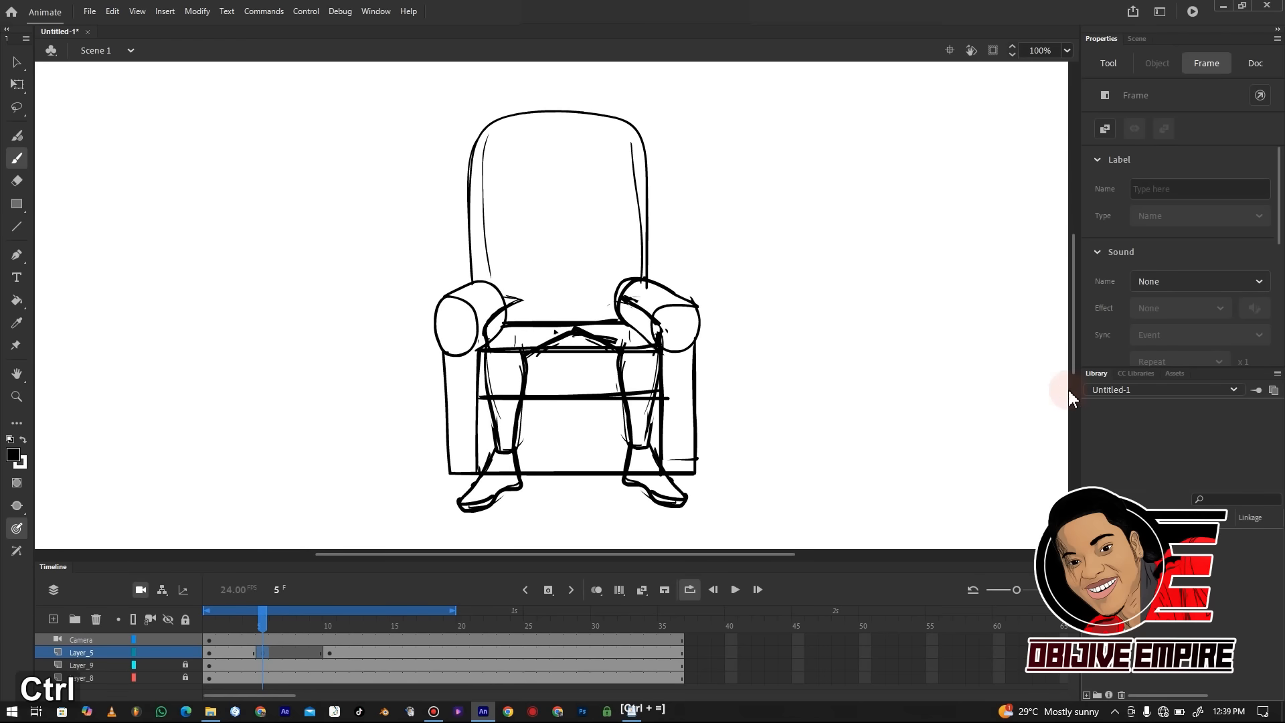
{"action": "scroll", "coordinate": [975, 413], "scroll_direction": "down", "scroll_amount": 3}
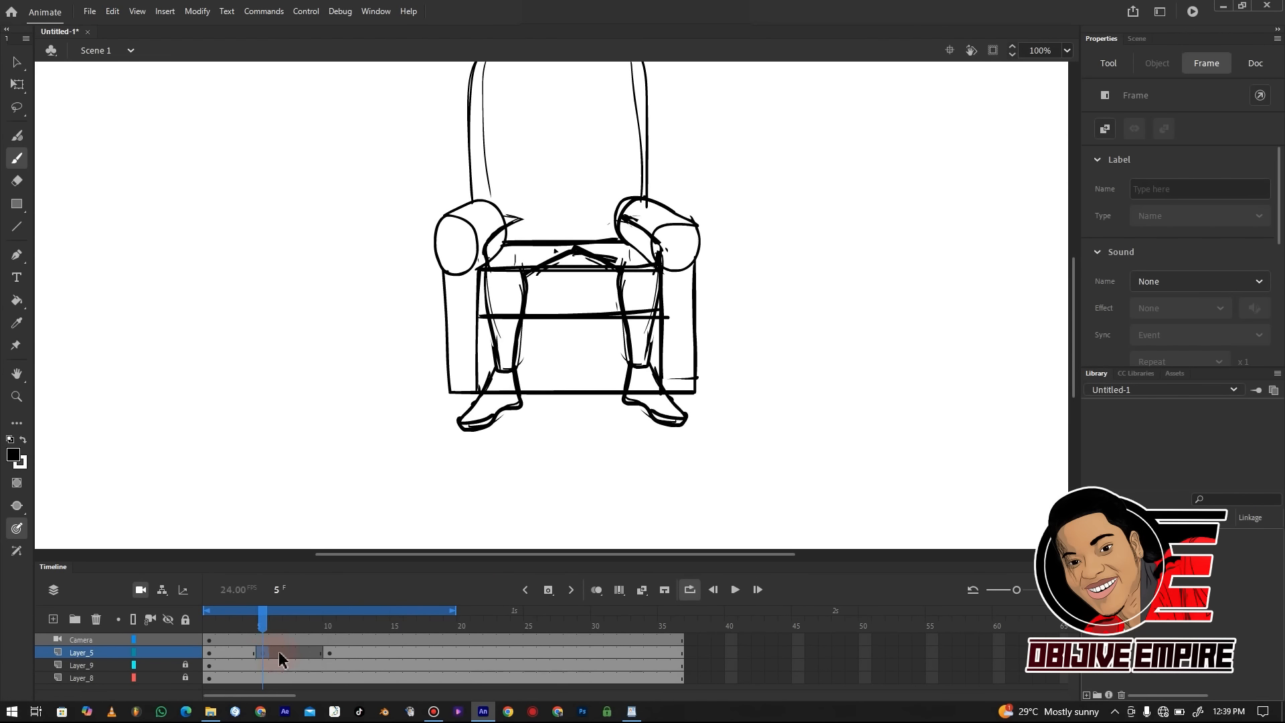
{"action": "left_click", "coordinate": [597, 589]}
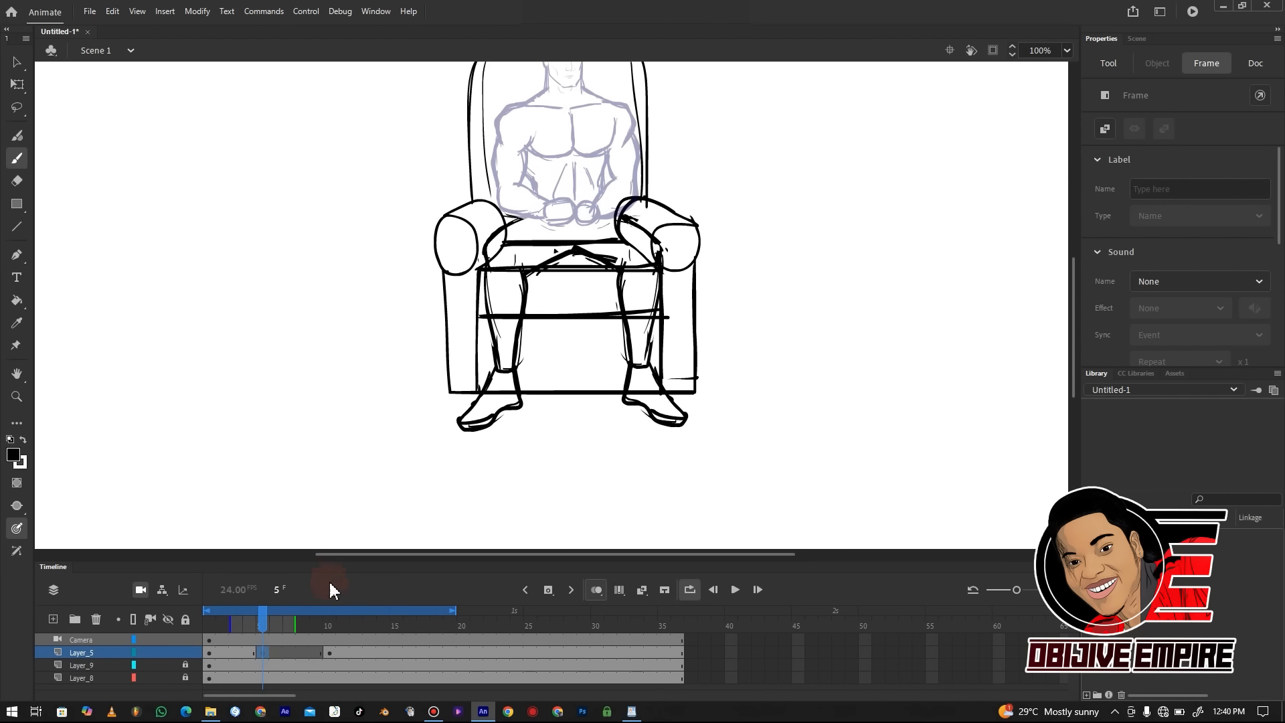
{"action": "left_click_drag", "start_coordinate": [296, 622], "coordinate": [495, 621]}
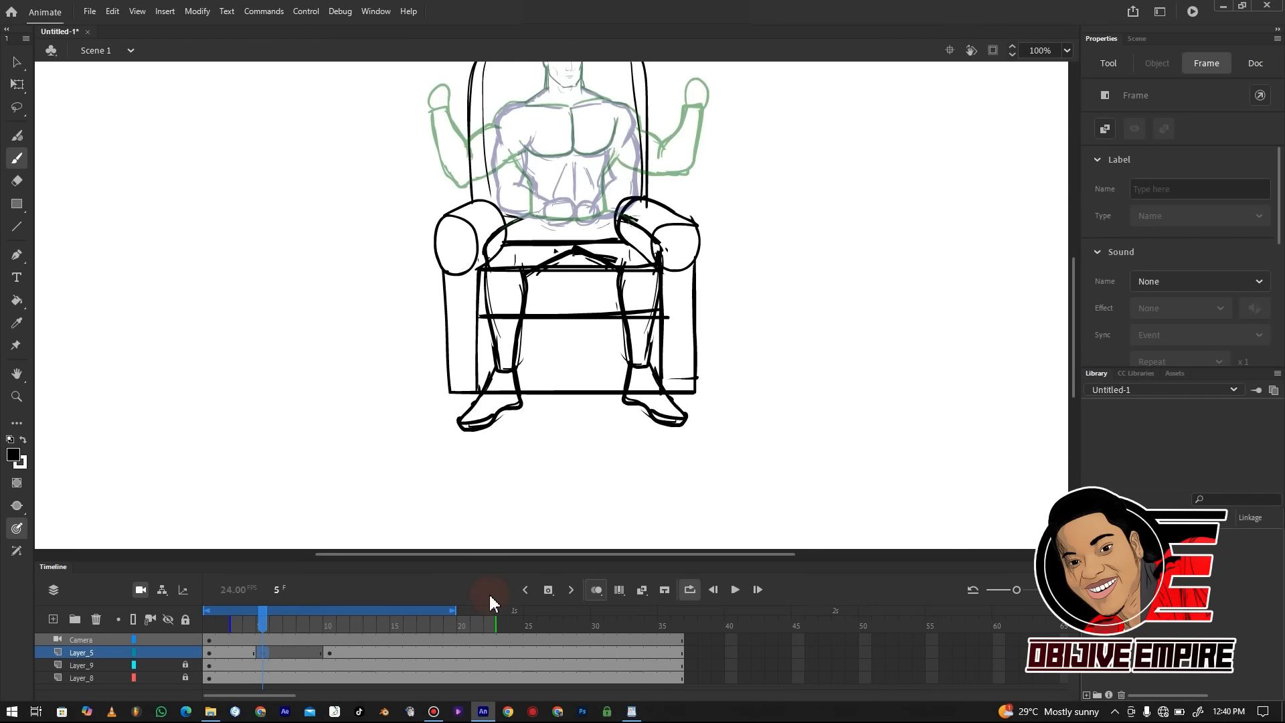
{"action": "left_click_drag", "start_coordinate": [497, 626], "coordinate": [348, 626]}
{"action": "mouse_move", "coordinate": [498, 626]}
{"action": "left_mouse_down"}
{"action": "mouse_move", "coordinate": [303, 618]}
{"action": "mouse_move", "coordinate": [388, 625]}
{"action": "left_mouse_up"}
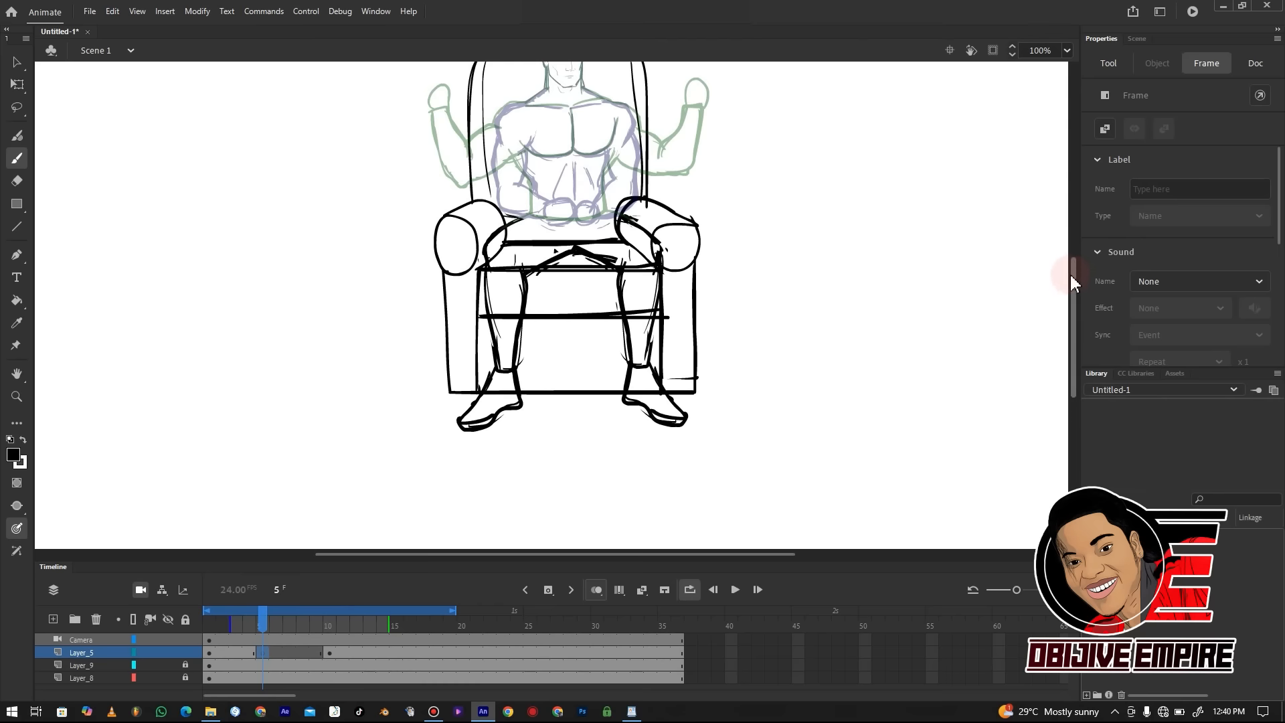
{"action": "left_click_drag", "start_coordinate": [1071, 281], "coordinate": [1072, 251]}
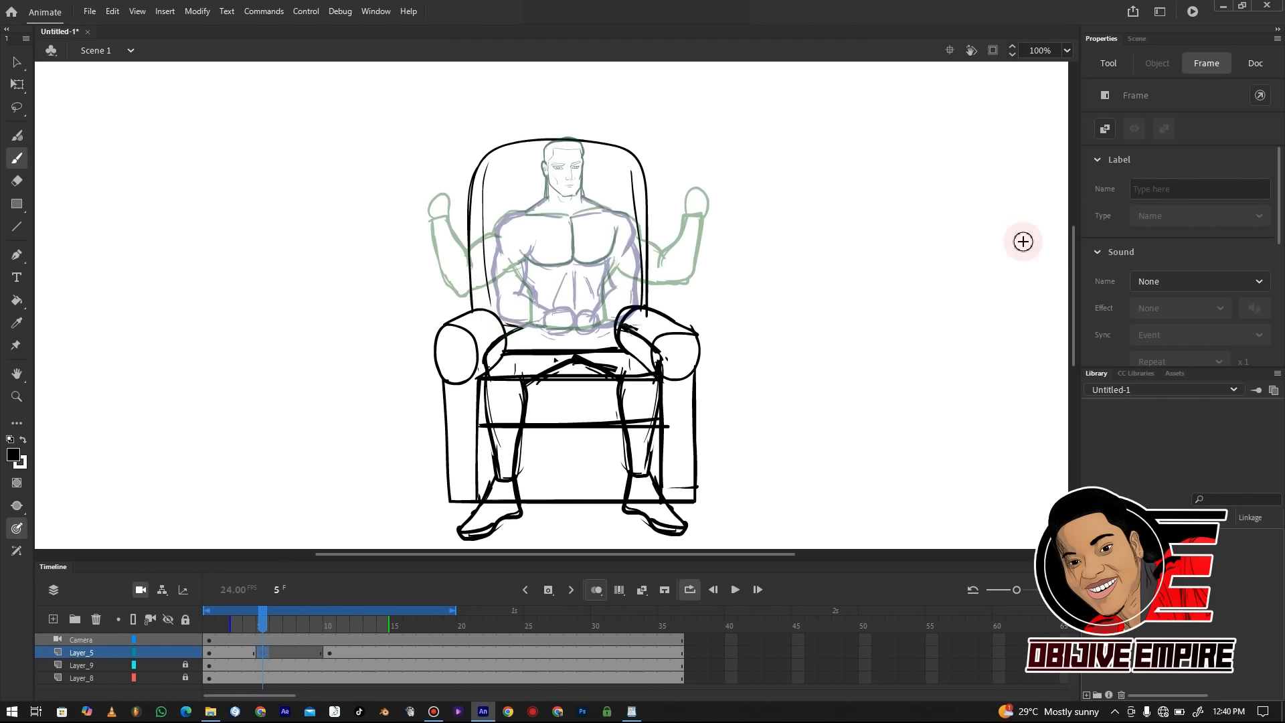
Paste the man's head in place on frame 5 of Layer_5 and deselect it
{"action": "key", "text": "ctrl+equal"}
{"action": "scroll", "coordinate": [1072, 294], "scroll_direction": "up", "scroll_amount": 2}
{"action": "left_click_drag", "start_coordinate": [1073, 294], "coordinate": [1084, 251]}
{"action": "key", "text": "comma"}
{"action": "key", "text": "period"}
{"action": "key", "text": "period"}
{"action": "left_click", "coordinate": [577, 261]}
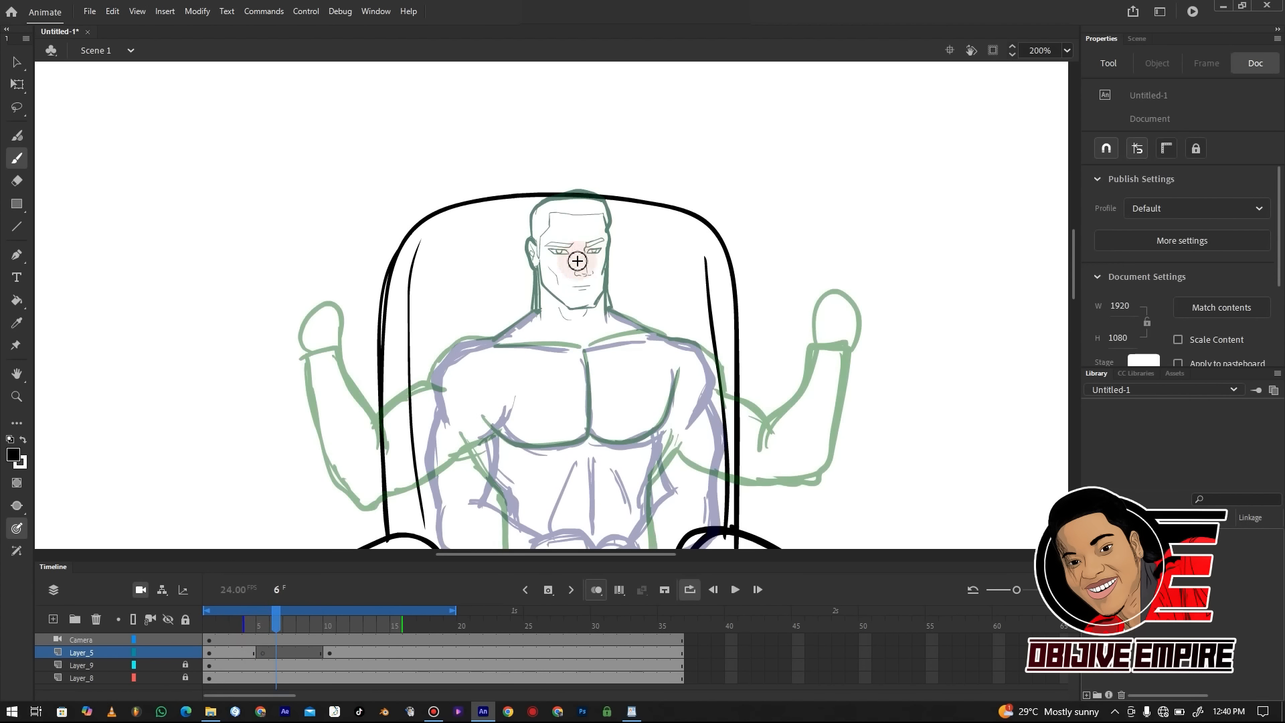
{"action": "left_click", "coordinate": [248, 656]}
{"action": "left_click", "coordinate": [261, 659]}
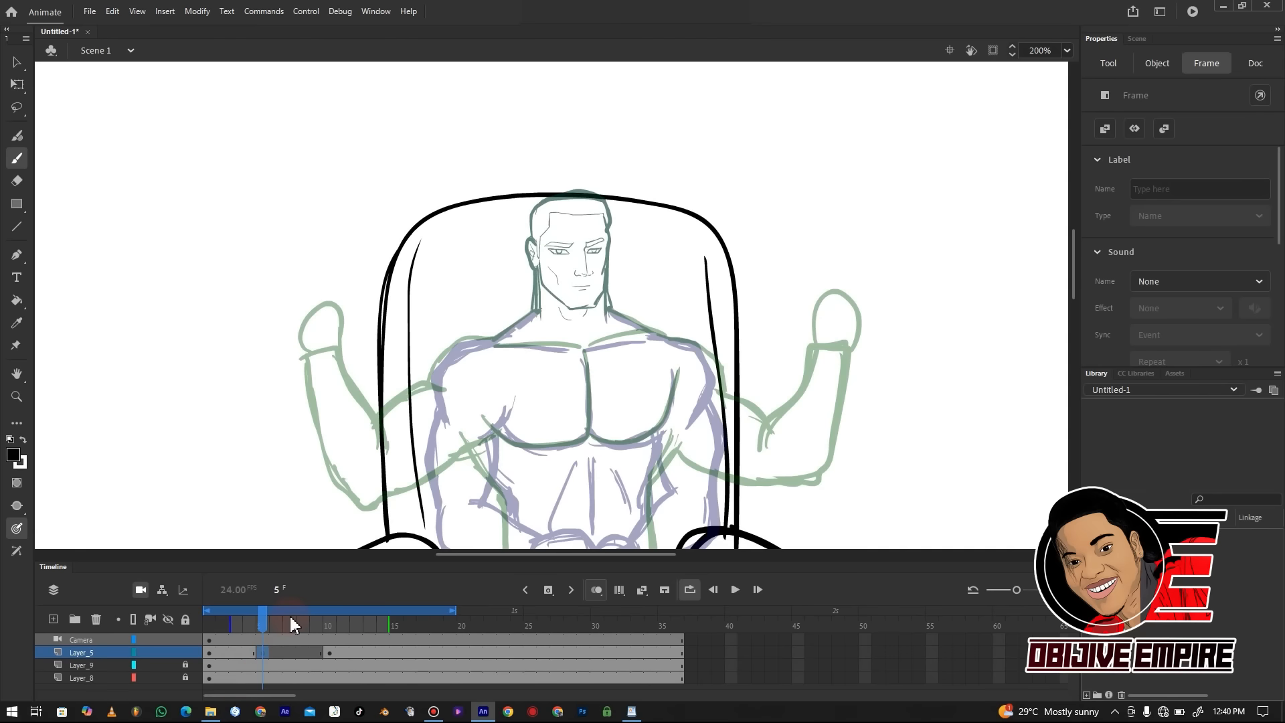
{"action": "right_click", "coordinate": [833, 201]}
{"action": "left_click", "coordinate": [882, 261]}
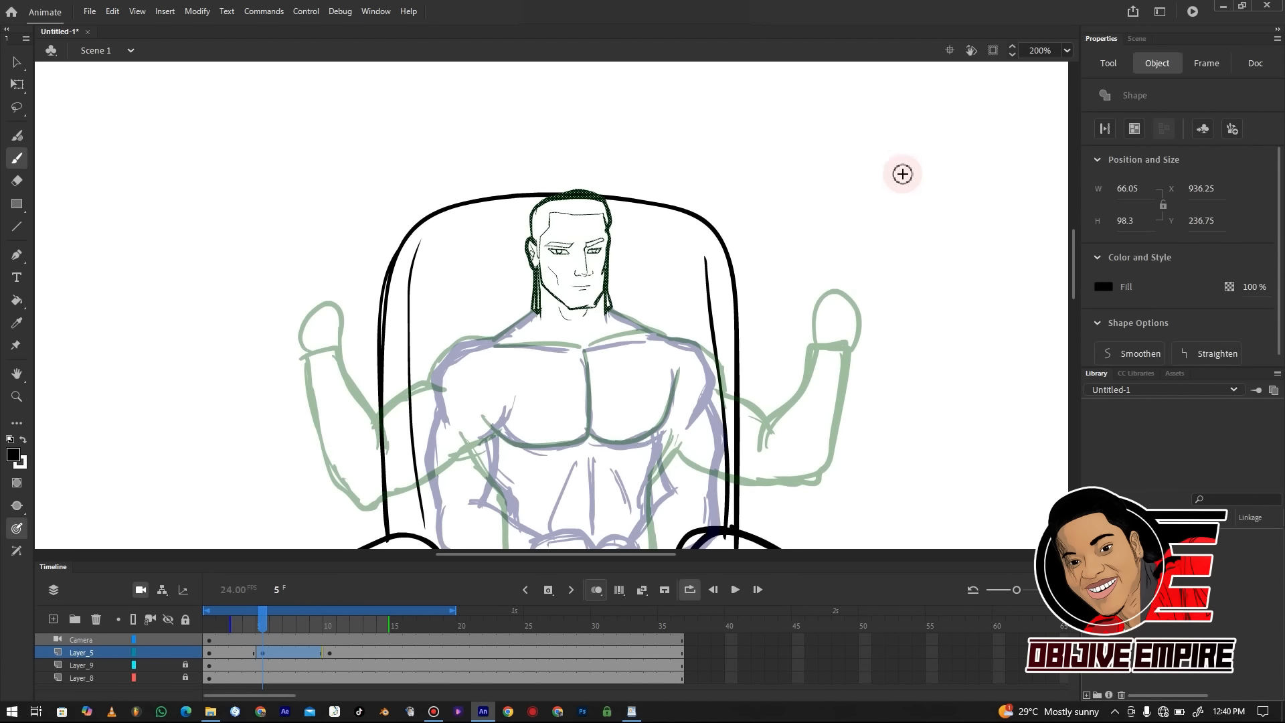
{"action": "scroll", "coordinate": [1075, 260], "scroll_direction": "down", "scroll_amount": 3}
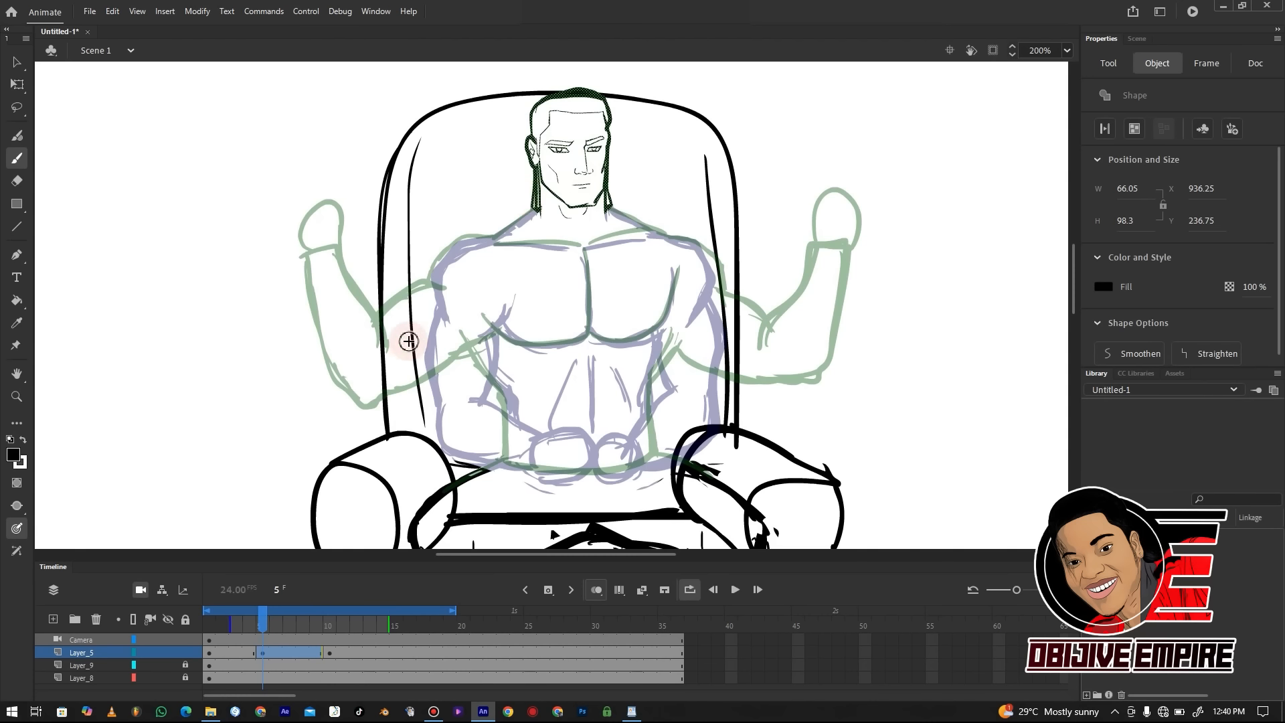
{"action": "key", "text": "q"}
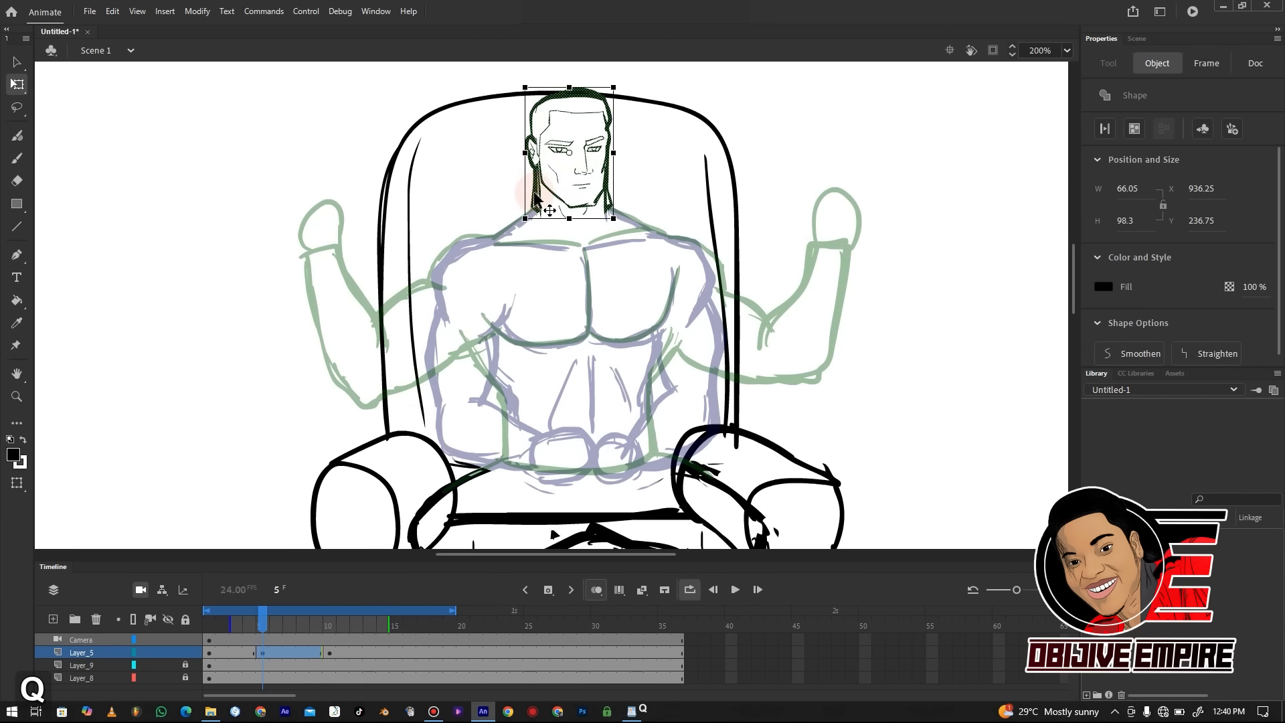
{"action": "left_click", "coordinate": [538, 229]}
{"action": "key", "text": "q"}
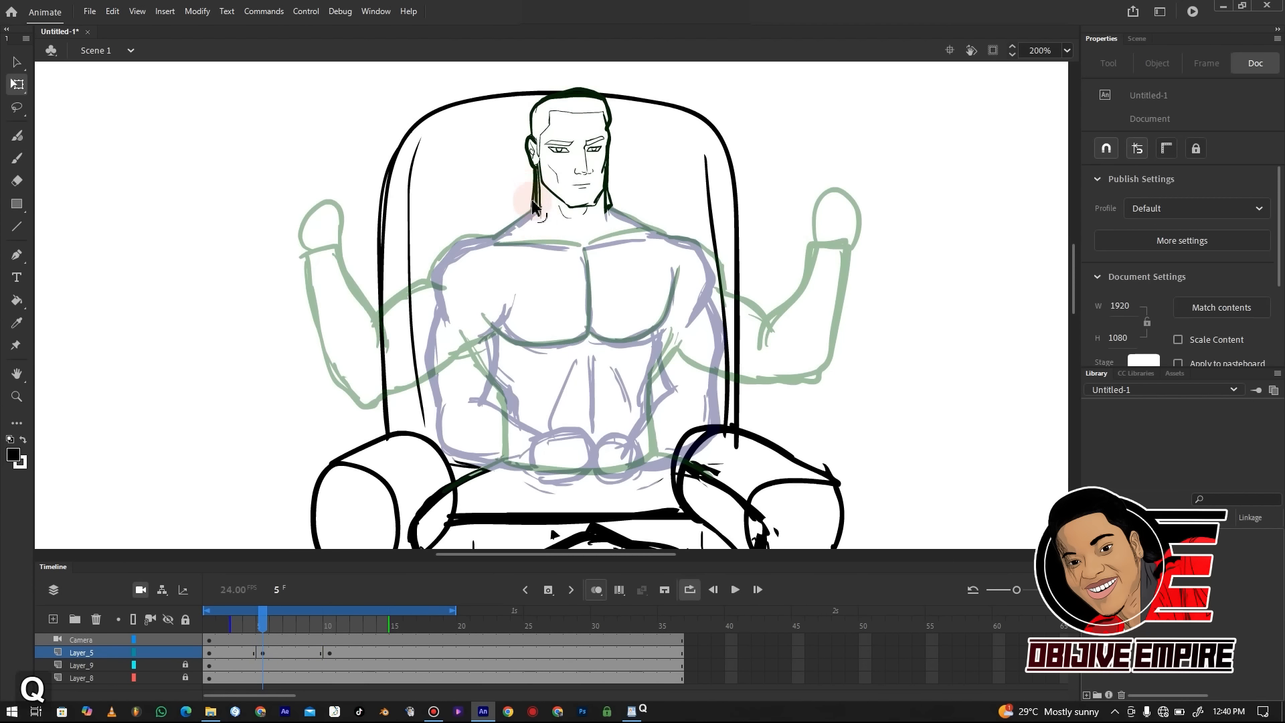
Brush in the neck, shoulder, outstretched half-raised arm with fist and torso side on the viewer's left
{"action": "key", "text": "b"}
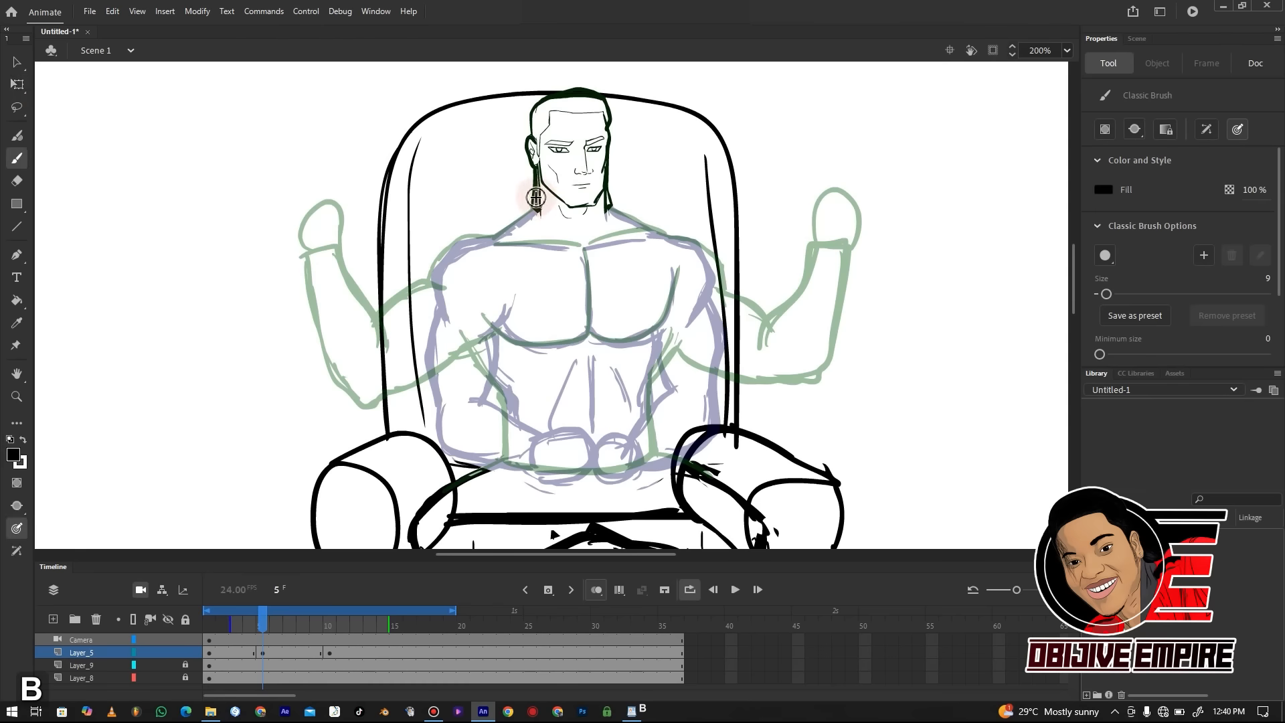
{"action": "mouse_move", "coordinate": [536, 206]}
{"action": "left_mouse_down"}
{"action": "mouse_move", "coordinate": [435, 287]}
{"action": "mouse_move", "coordinate": [389, 365]}
{"action": "left_mouse_up"}
{"action": "left_click_drag", "start_coordinate": [480, 337], "coordinate": [422, 400]}
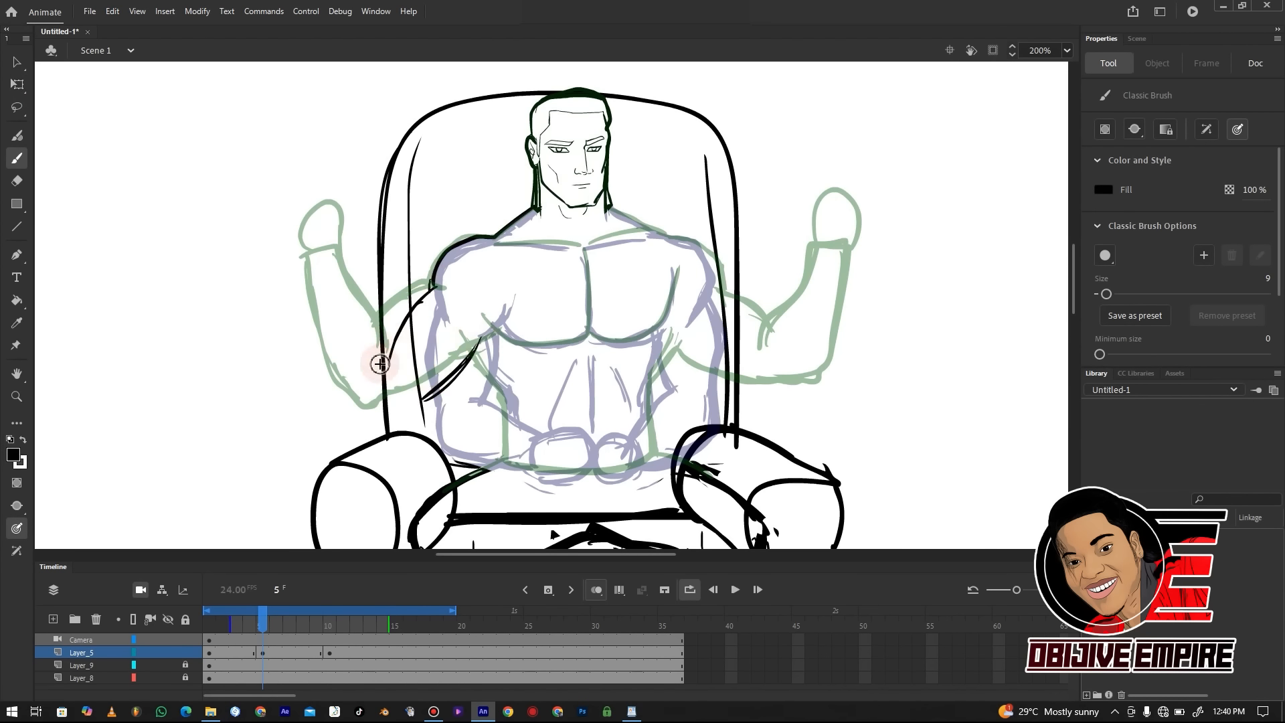
{"action": "left_click_drag", "start_coordinate": [401, 352], "coordinate": [350, 381]}
{"action": "left_click_drag", "start_coordinate": [438, 394], "coordinate": [345, 426]}
{"action": "mouse_move", "coordinate": [366, 376]}
{"action": "left_mouse_down"}
{"action": "mouse_move", "coordinate": [316, 428]}
{"action": "mouse_move", "coordinate": [343, 386]}
{"action": "left_mouse_up"}
{"action": "mouse_move", "coordinate": [279, 418]}
{"action": "left_mouse_down"}
{"action": "mouse_move", "coordinate": [407, 346]}
{"action": "mouse_move", "coordinate": [496, 378]}
{"action": "mouse_move", "coordinate": [506, 451]}
{"action": "left_mouse_up"}
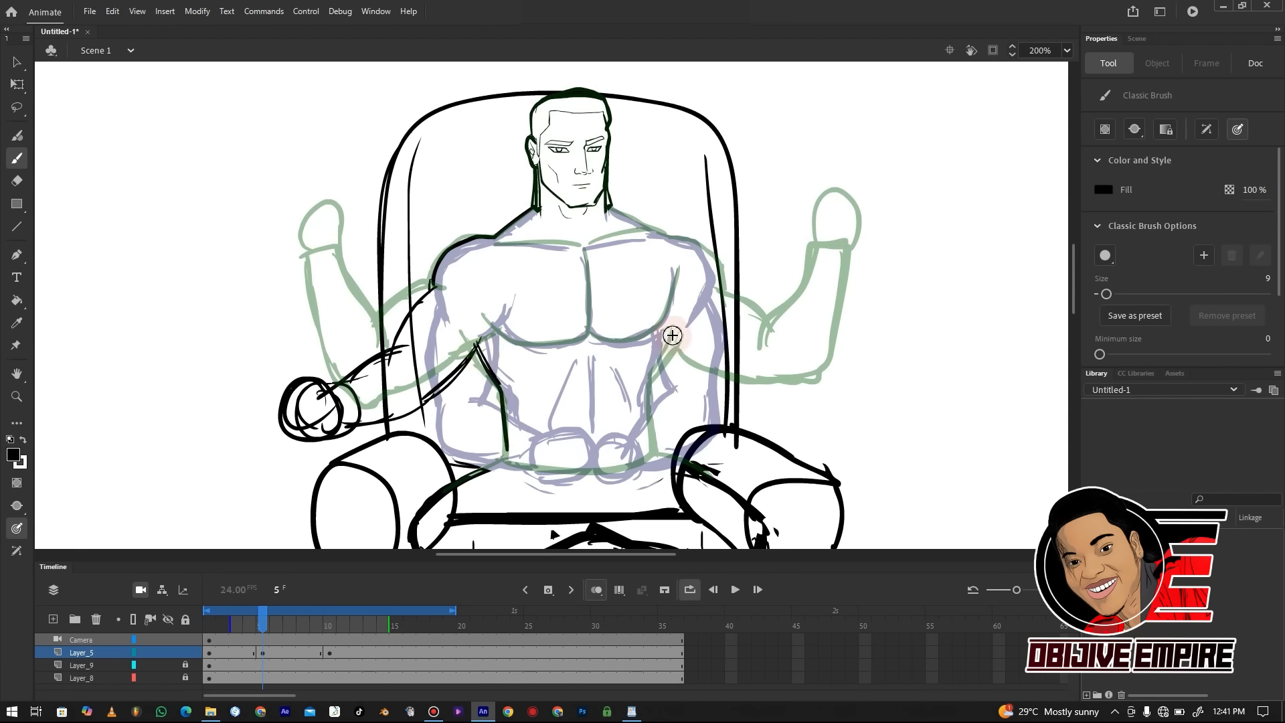
Draw the torso side and shoulder on the viewer's right, plus the collarbones, chest centre line and lower pectoral curves
{"action": "left_click_drag", "start_coordinate": [667, 335], "coordinate": [652, 454]}
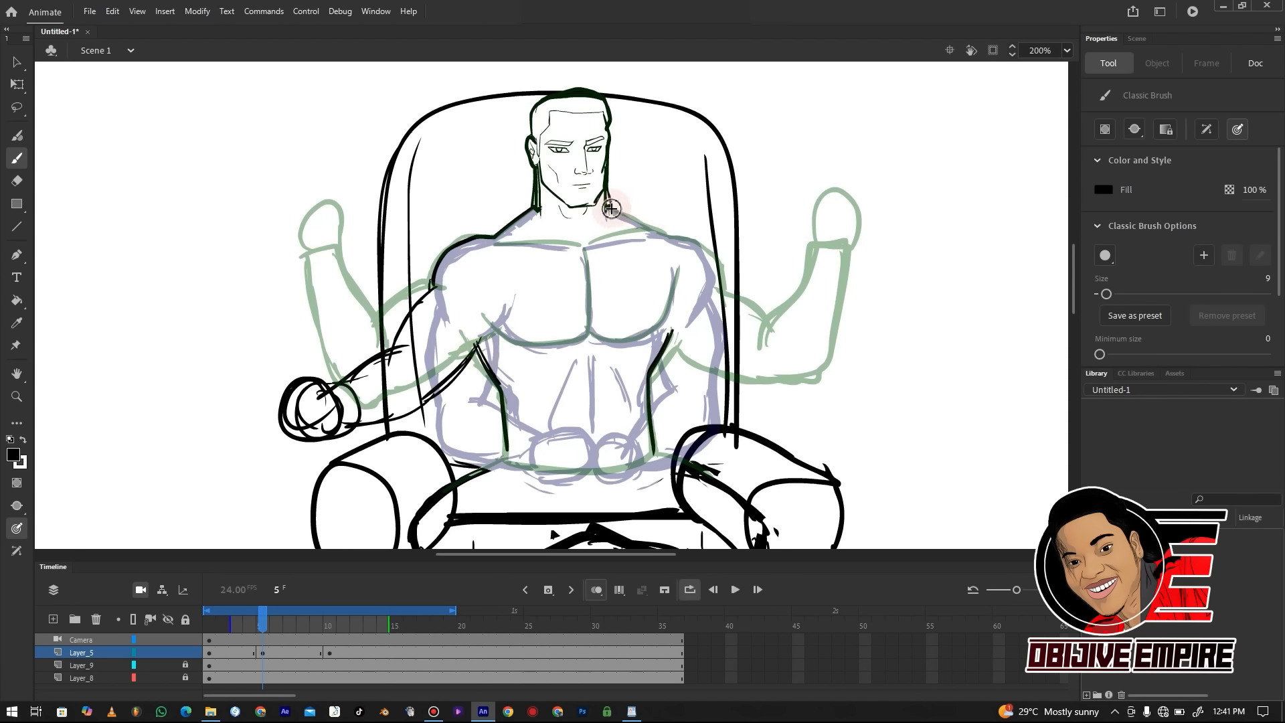
{"action": "left_click_drag", "start_coordinate": [608, 207], "coordinate": [672, 238]}
{"action": "mouse_move", "coordinate": [496, 243]}
{"action": "left_mouse_down"}
{"action": "mouse_move", "coordinate": [589, 245]}
{"action": "mouse_move", "coordinate": [613, 221]}
{"action": "mouse_move", "coordinate": [583, 249]}
{"action": "mouse_move", "coordinate": [587, 333]}
{"action": "left_mouse_up"}
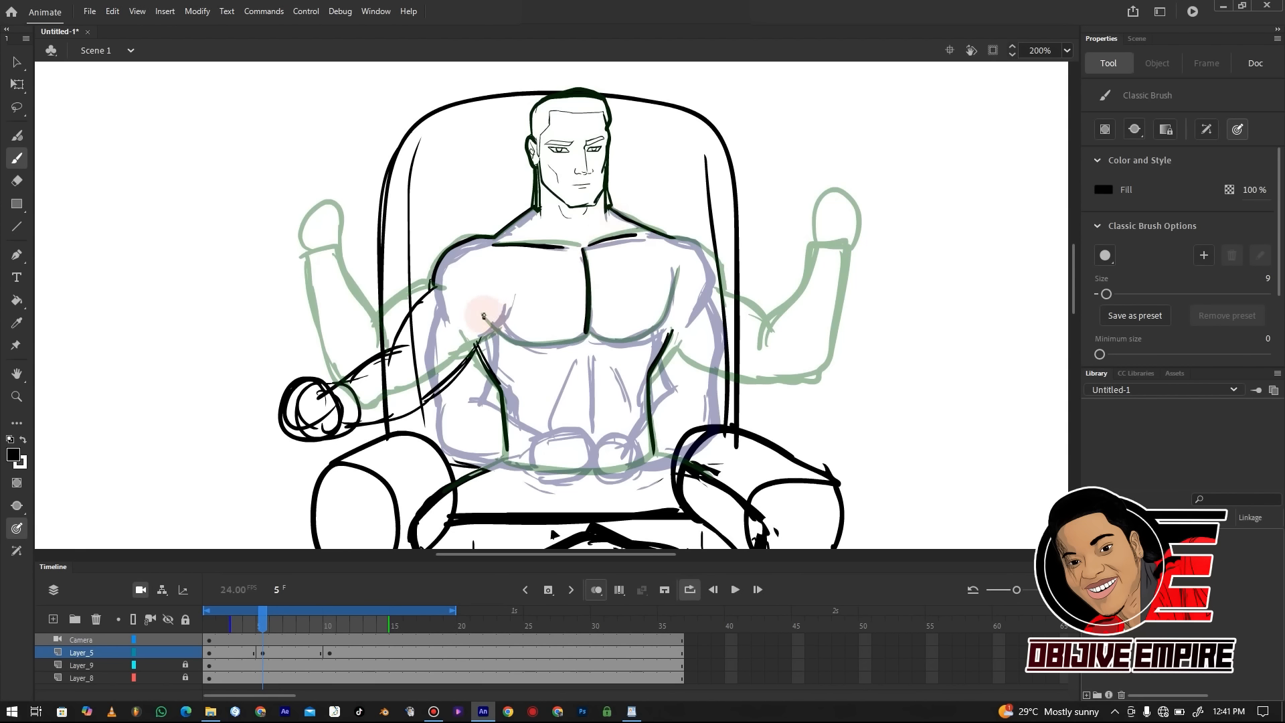
{"action": "mouse_move", "coordinate": [485, 315]}
{"action": "left_mouse_down"}
{"action": "mouse_move", "coordinate": [592, 329]}
{"action": "mouse_move", "coordinate": [674, 238]}
{"action": "mouse_move", "coordinate": [718, 297]}
{"action": "left_mouse_up"}
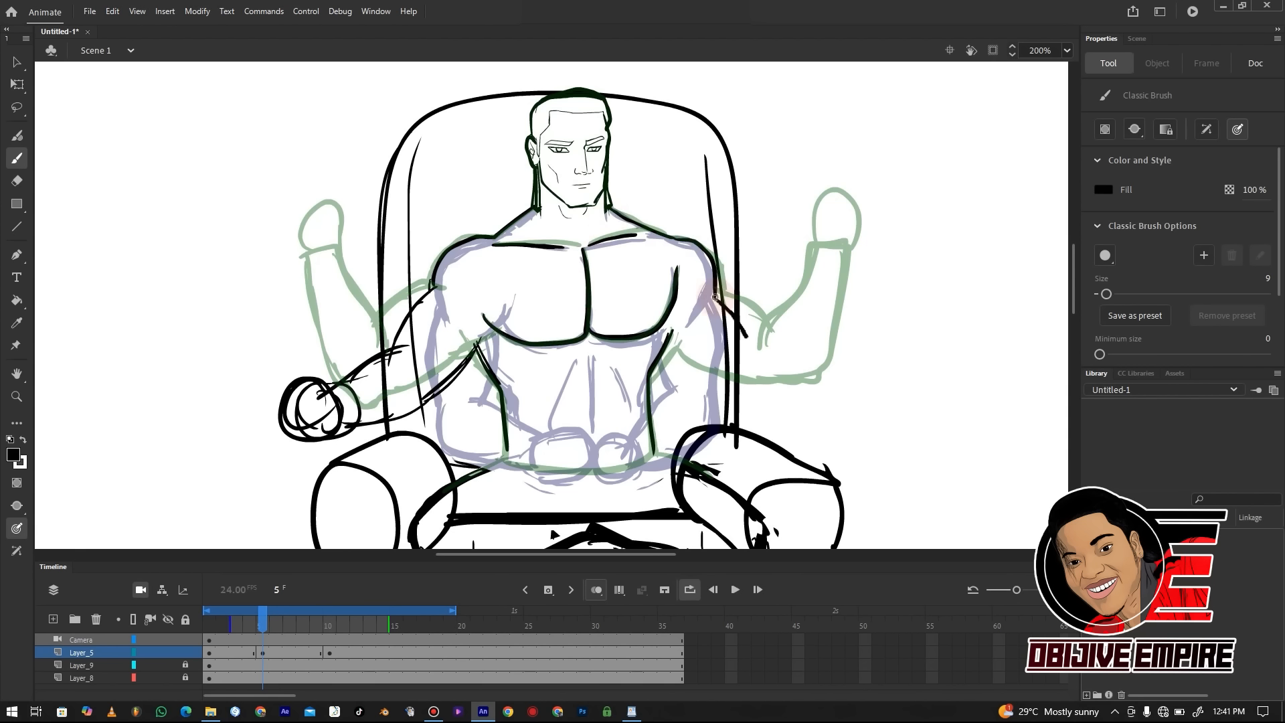
Draw the outstretched arm on the viewer's right, sloping slightly downward and ending in a round fist
{"action": "left_click_drag", "start_coordinate": [662, 346], "coordinate": [732, 396]}
{"action": "mouse_move", "coordinate": [744, 334]}
{"action": "left_mouse_down"}
{"action": "mouse_move", "coordinate": [760, 362]}
{"action": "mouse_move", "coordinate": [806, 365]}
{"action": "left_mouse_up"}
{"action": "left_click_drag", "start_coordinate": [713, 387], "coordinate": [831, 409]}
{"action": "mouse_move", "coordinate": [804, 364]}
{"action": "left_mouse_down"}
{"action": "mouse_move", "coordinate": [858, 380]}
{"action": "mouse_move", "coordinate": [880, 410]}
{"action": "mouse_move", "coordinate": [858, 404]}
{"action": "left_mouse_up"}
Close the torso with a curved waistline and extend the outer pectoral line on the viewer's left
{"action": "left_click_drag", "start_coordinate": [503, 437], "coordinate": [505, 459]}
{"action": "mouse_move", "coordinate": [502, 460]}
{"action": "left_mouse_down"}
{"action": "mouse_move", "coordinate": [651, 470]}
{"action": "mouse_move", "coordinate": [619, 469]}
{"action": "mouse_move", "coordinate": [679, 367]}
{"action": "mouse_move", "coordinate": [650, 443]}
{"action": "mouse_move", "coordinate": [593, 465]}
{"action": "mouse_move", "coordinate": [503, 458]}
{"action": "left_mouse_up"}
{"action": "left_click_drag", "start_coordinate": [652, 450], "coordinate": [714, 467]}
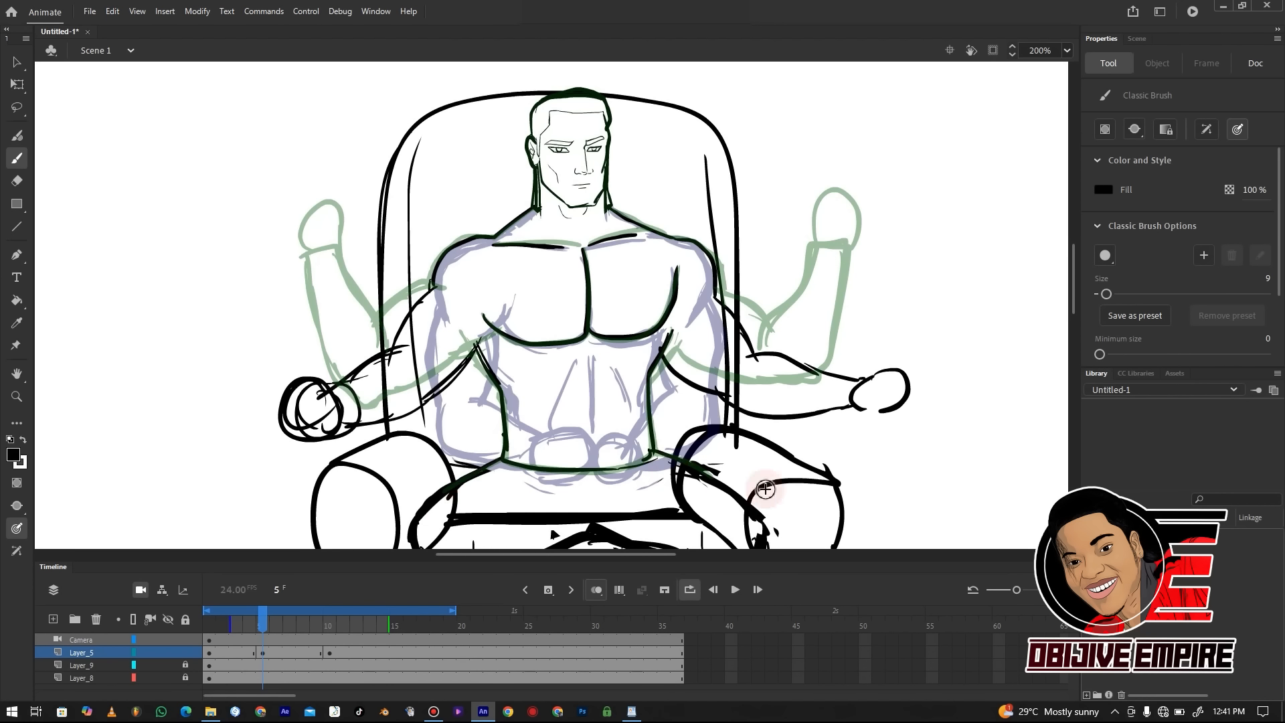
{"action": "left_click_drag", "start_coordinate": [478, 294], "coordinate": [495, 315]}
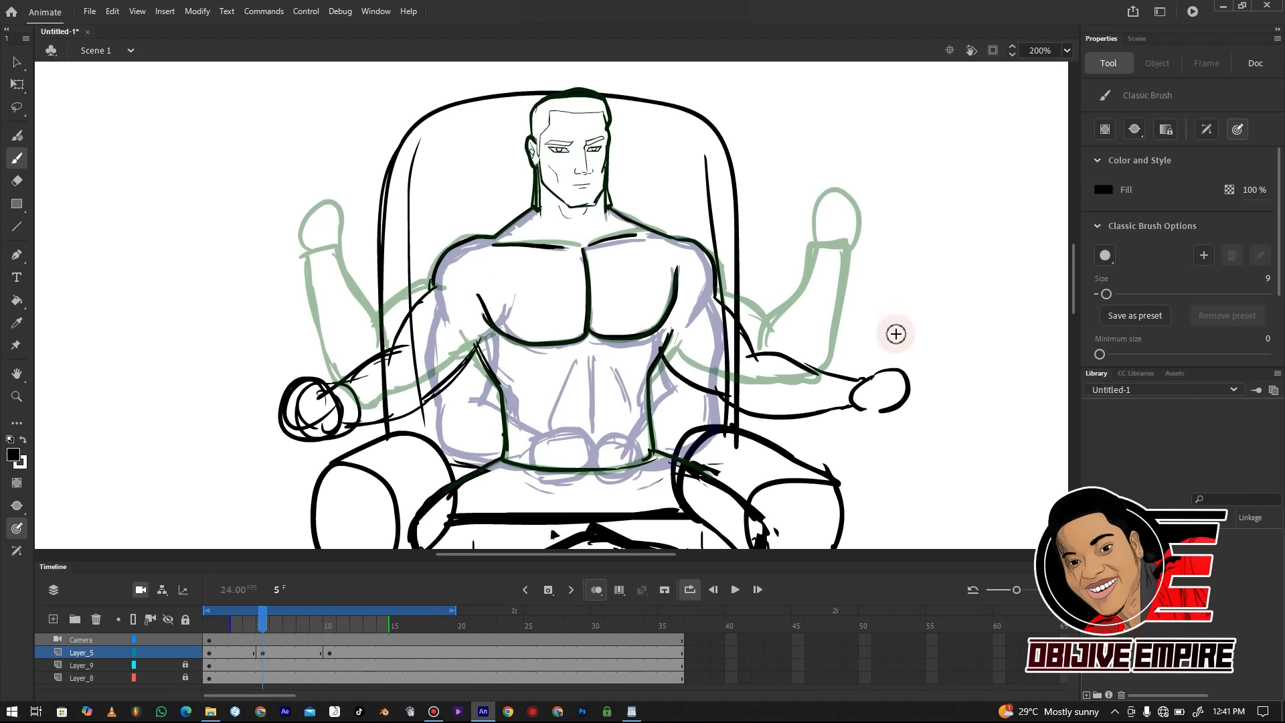
Turn off onion skinning and play the looped animation to review the new in-between pose
{"action": "left_click", "coordinate": [596, 590]}
{"action": "key", "text": "ctrl+minus"}
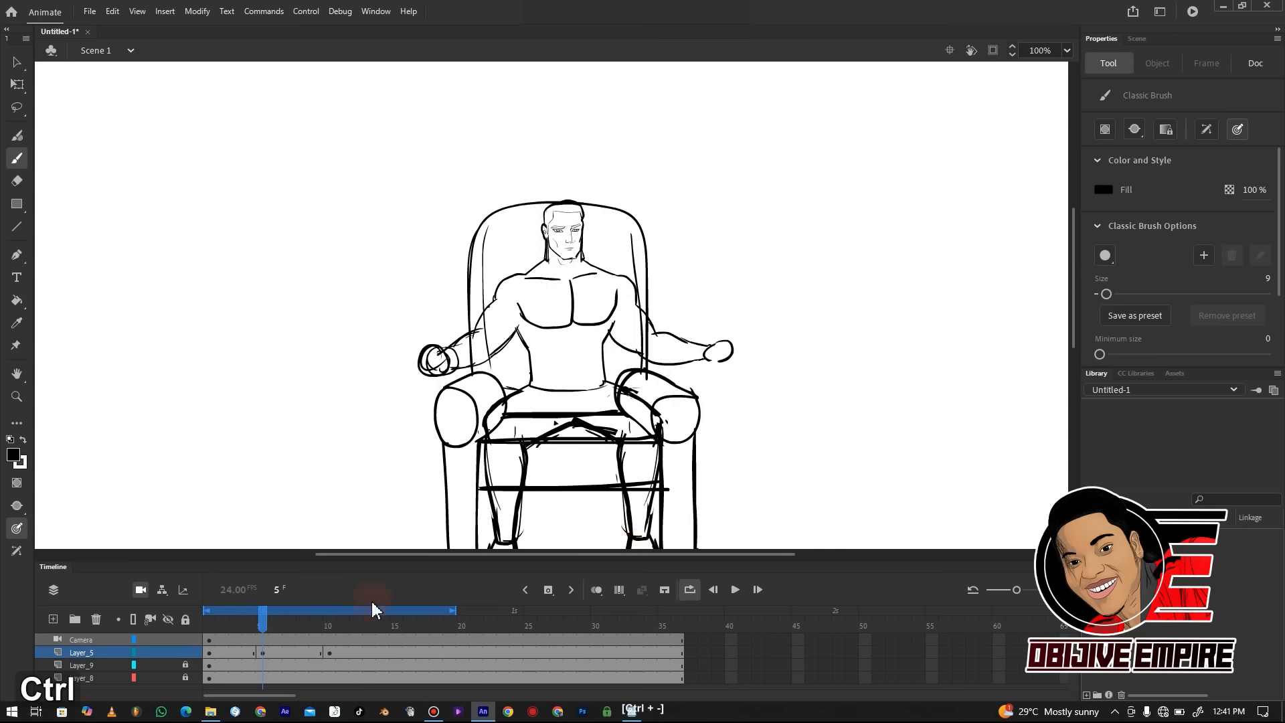
{"action": "key", "text": "Return"}
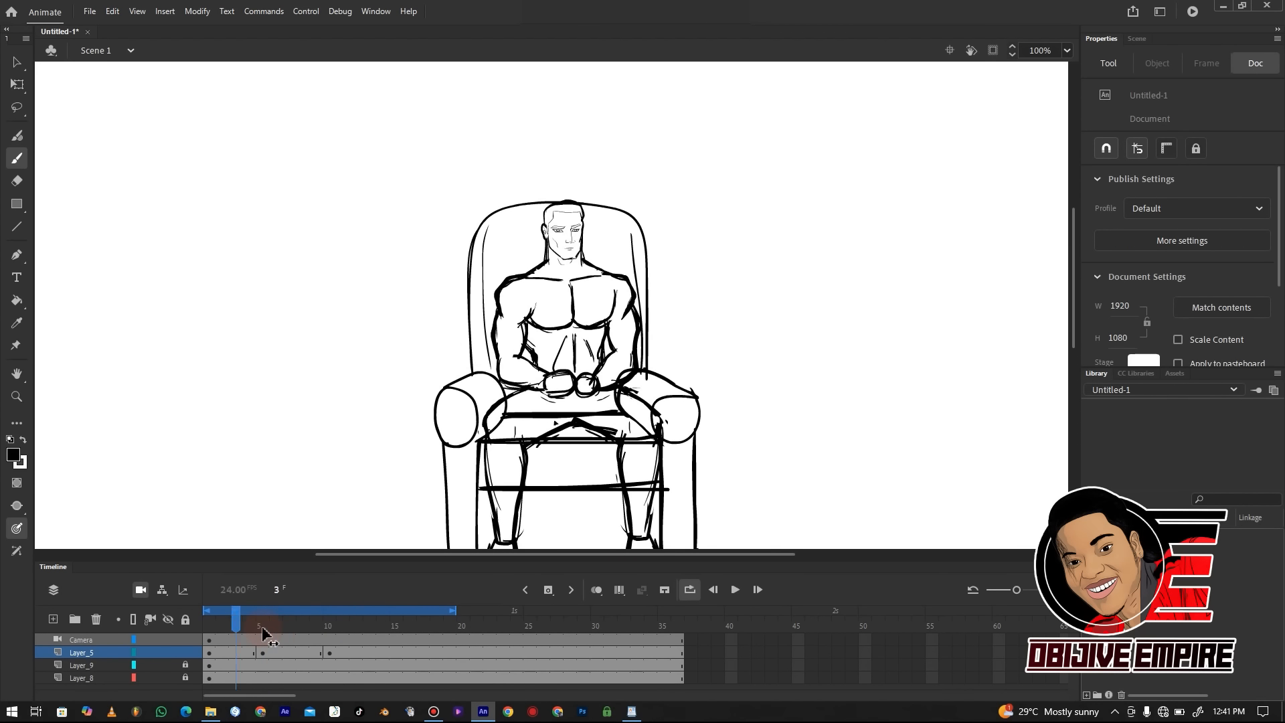
{"action": "left_click", "coordinate": [734, 589]}
{"action": "key", "text": "ctrl+minus"}
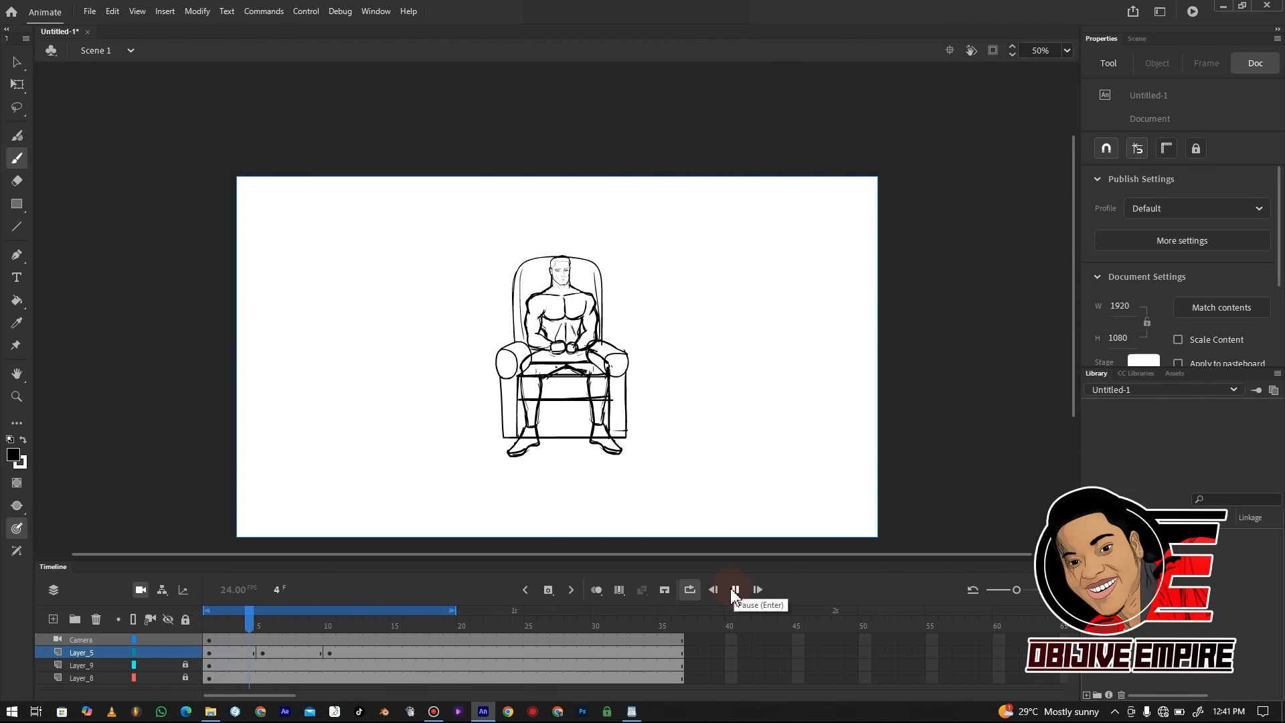
Stop the playback and remove three frames from the in-between pose's hold on Layer_5 so the raised-arms pose starts at frame 7
{"action": "left_click", "coordinate": [734, 589]}
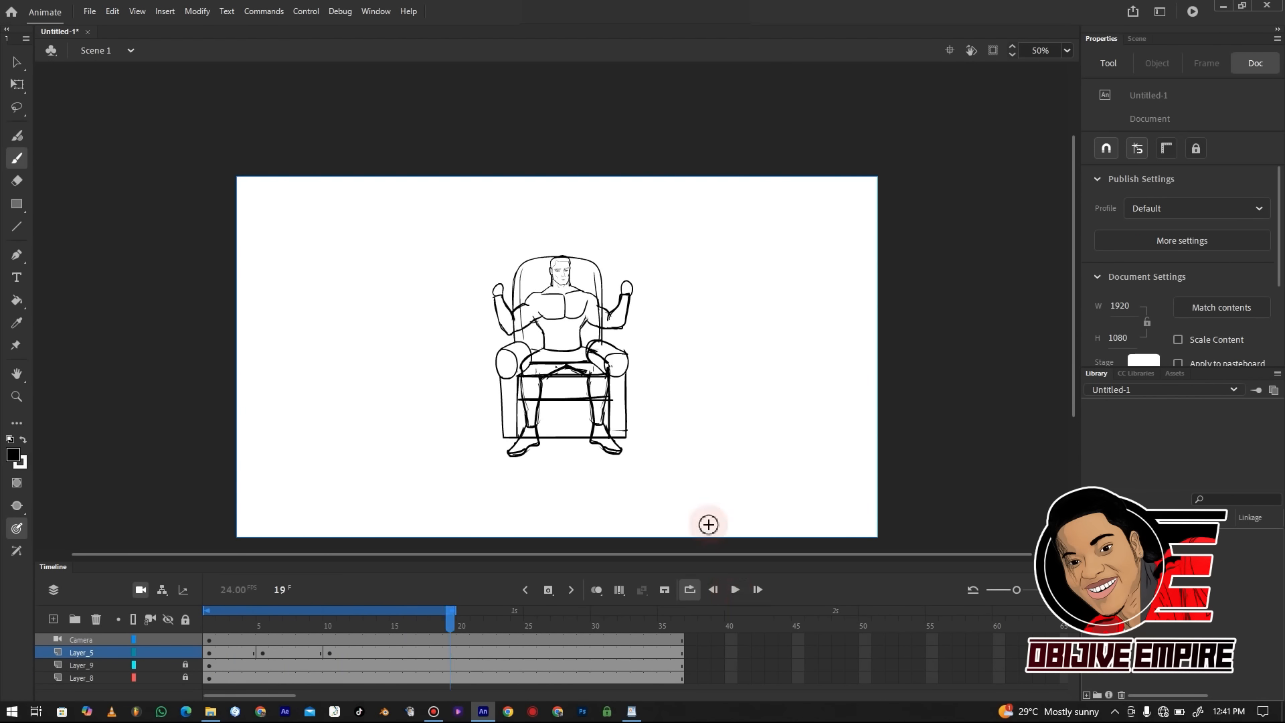
{"action": "left_click", "coordinate": [214, 654]}
{"action": "left_click", "coordinate": [263, 655]}
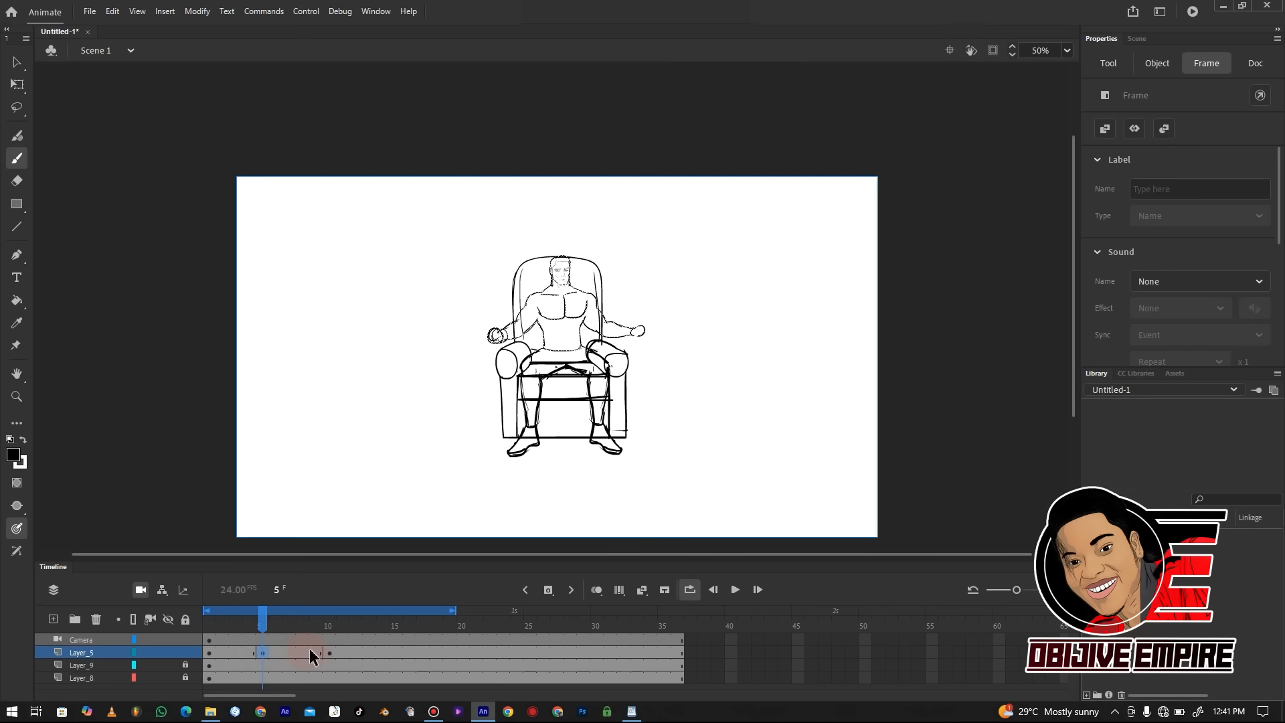
{"action": "left_click", "coordinate": [263, 654]}
{"action": "right_click", "coordinate": [549, 594]}
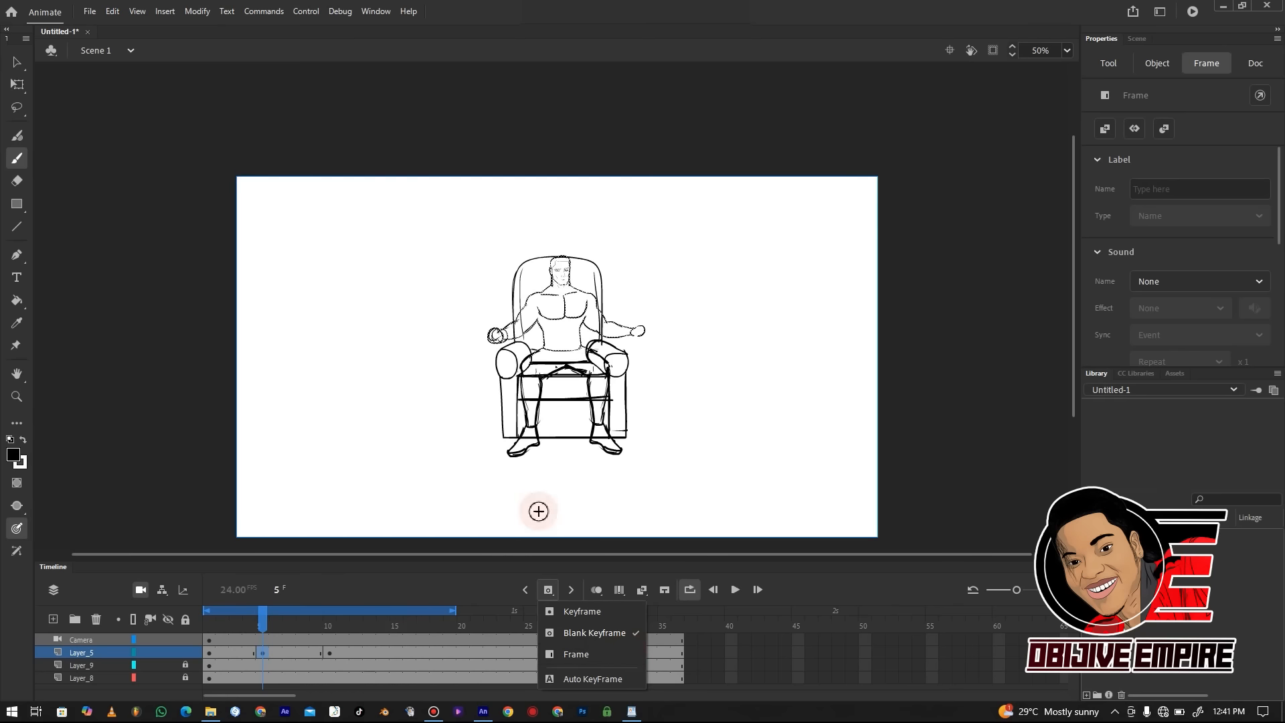
{"action": "right_click", "coordinate": [287, 653]}
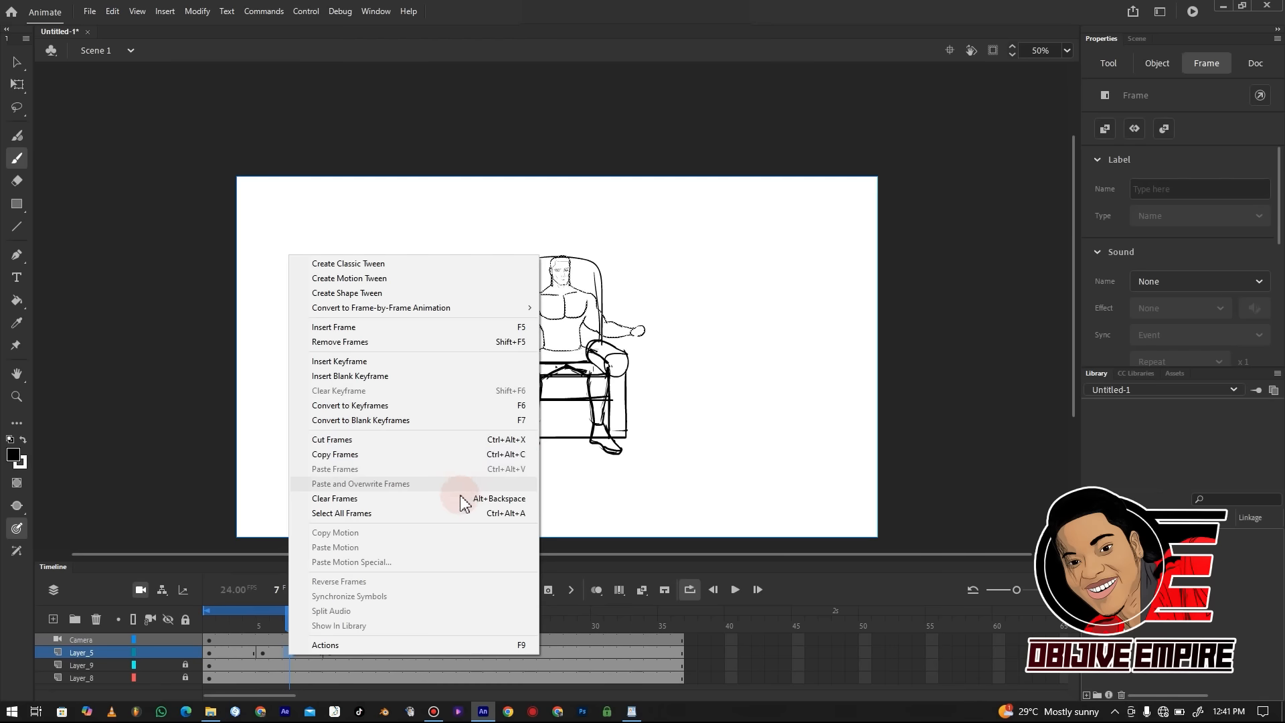
{"action": "left_click", "coordinate": [461, 351]}
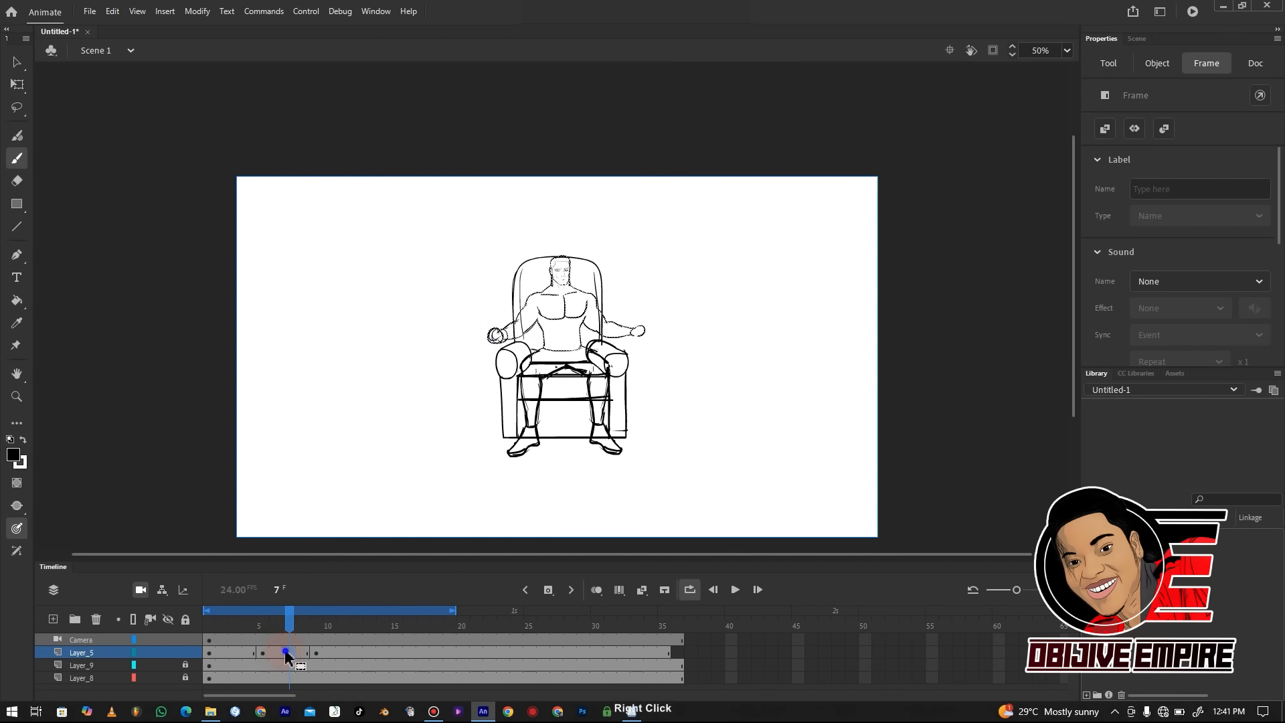
{"action": "right_click", "coordinate": [287, 653]}
{"action": "left_click", "coordinate": [464, 337]}
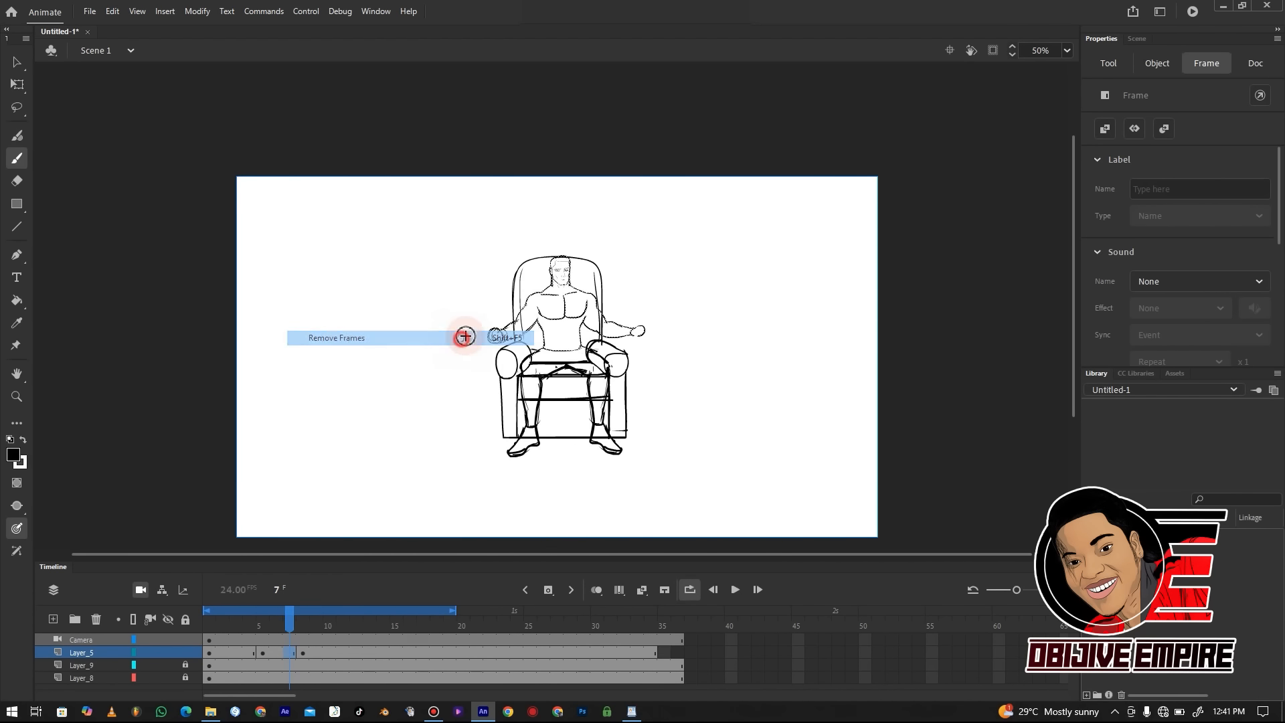
{"action": "right_click", "coordinate": [281, 659]}
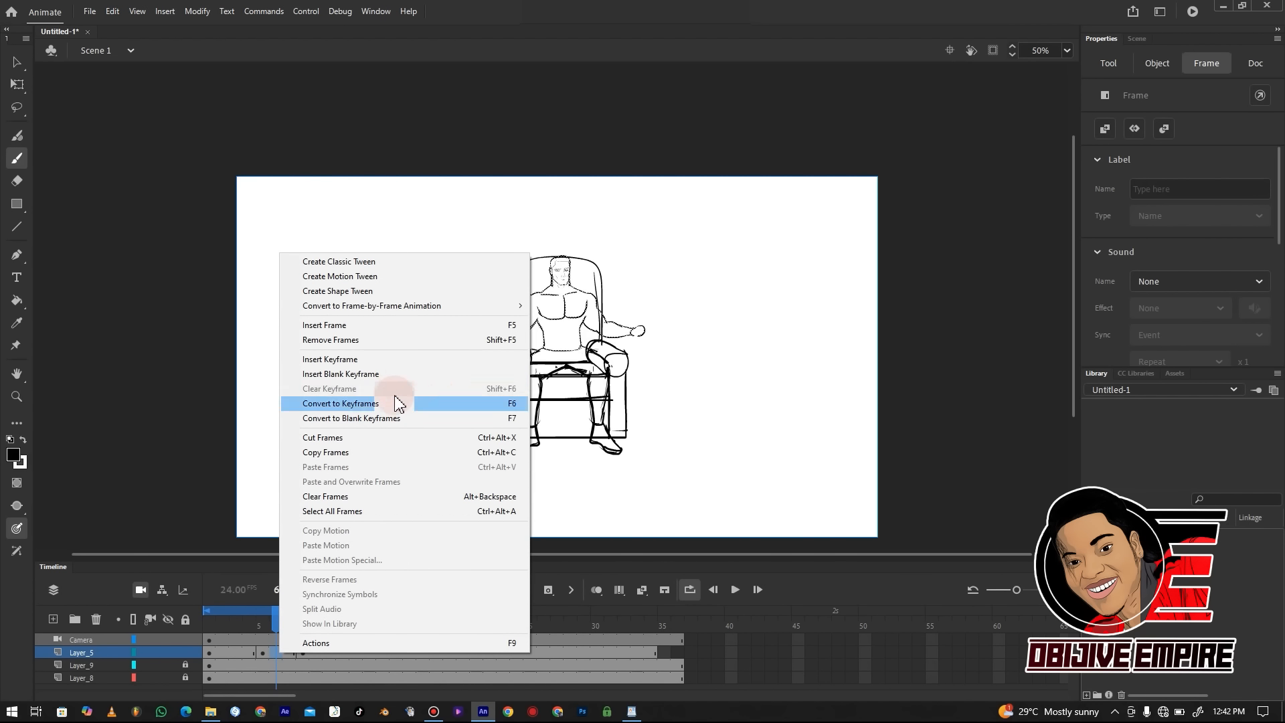
{"action": "left_click", "coordinate": [400, 340]}
Scrub back to the first frame and play the loop to check the shortened in-between pose
{"action": "left_click", "coordinate": [276, 624]}
{"action": "left_click_drag", "start_coordinate": [343, 625], "coordinate": [209, 626]}
{"action": "left_click", "coordinate": [267, 653]}
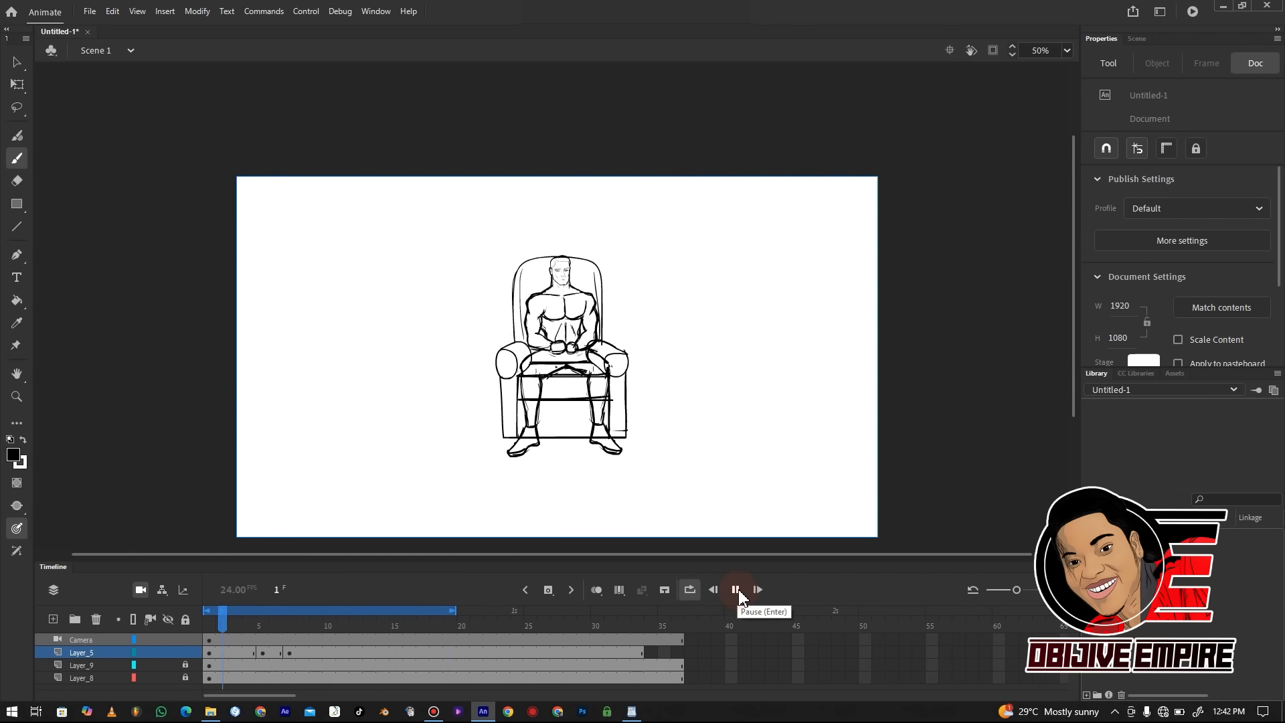
{"action": "left_click", "coordinate": [736, 590]}
Try a slower movement by inserting frames at frame 6 of Layer_5 until the raised-arms pose starts at frame 14
{"action": "left_click", "coordinate": [279, 655]}
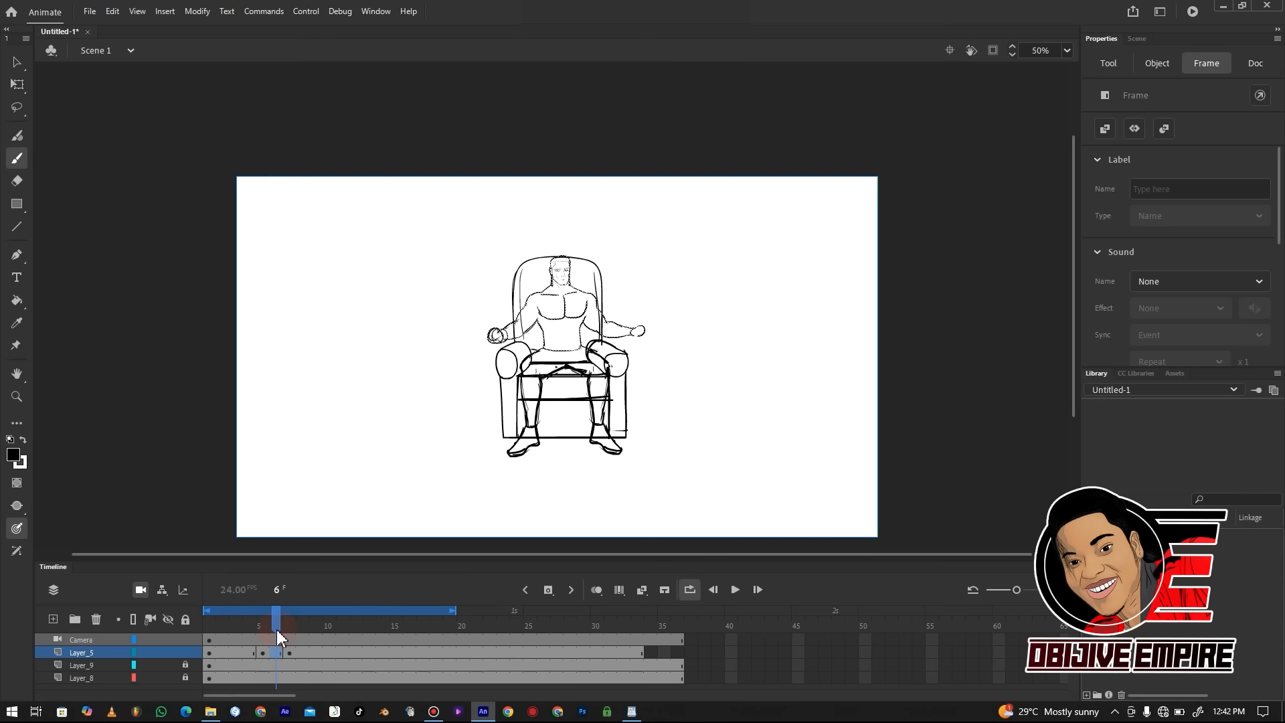
{"action": "key", "text": "e"}
{"action": "key", "text": "e"}
{"action": "key", "text": "F5"}
{"action": "key", "text": "F5"}
{"action": "key", "text": "F5"}
{"action": "key", "text": "F5"}
{"action": "key", "text": "F5"}
{"action": "key", "text": "F5"}
{"action": "key", "text": "F5"}
{"action": "left_click", "coordinate": [455, 610]}
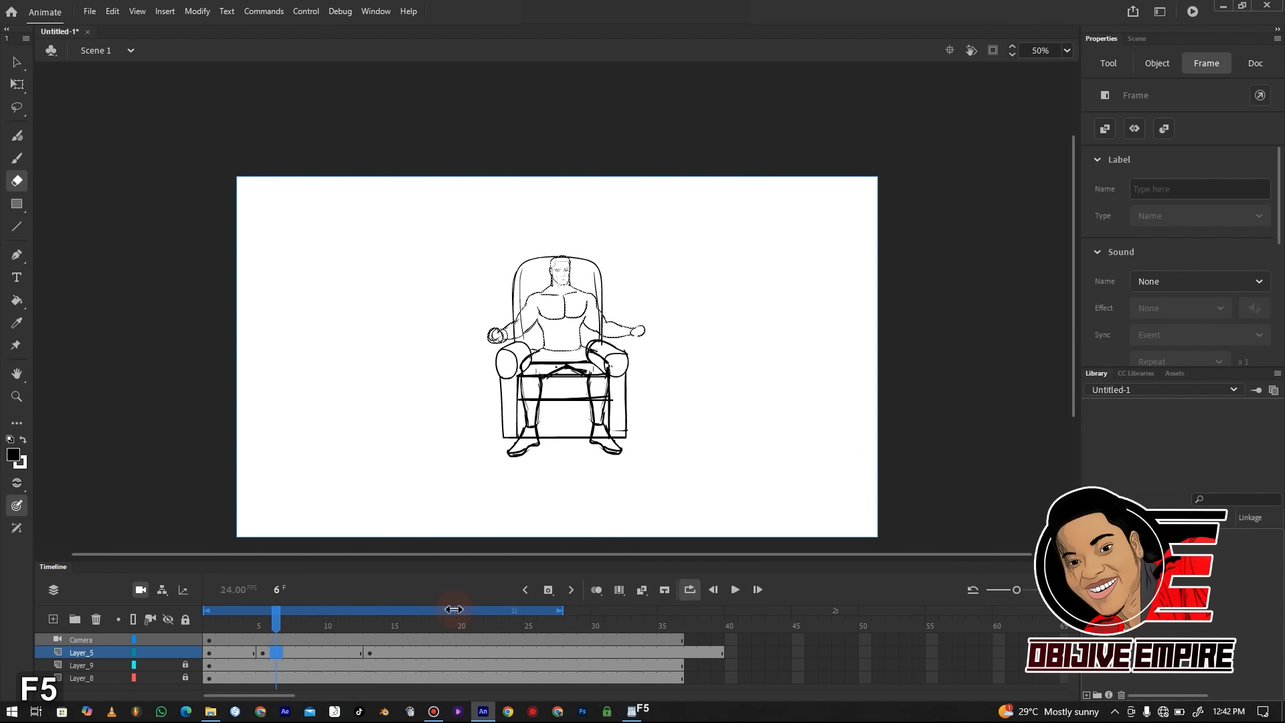
Remove the surplus Layer_5 frames beyond frame 36 and play the slower version of the arm raise
{"action": "left_click", "coordinate": [689, 652]}
{"action": "left_click", "coordinate": [746, 652], "text": "shift"}
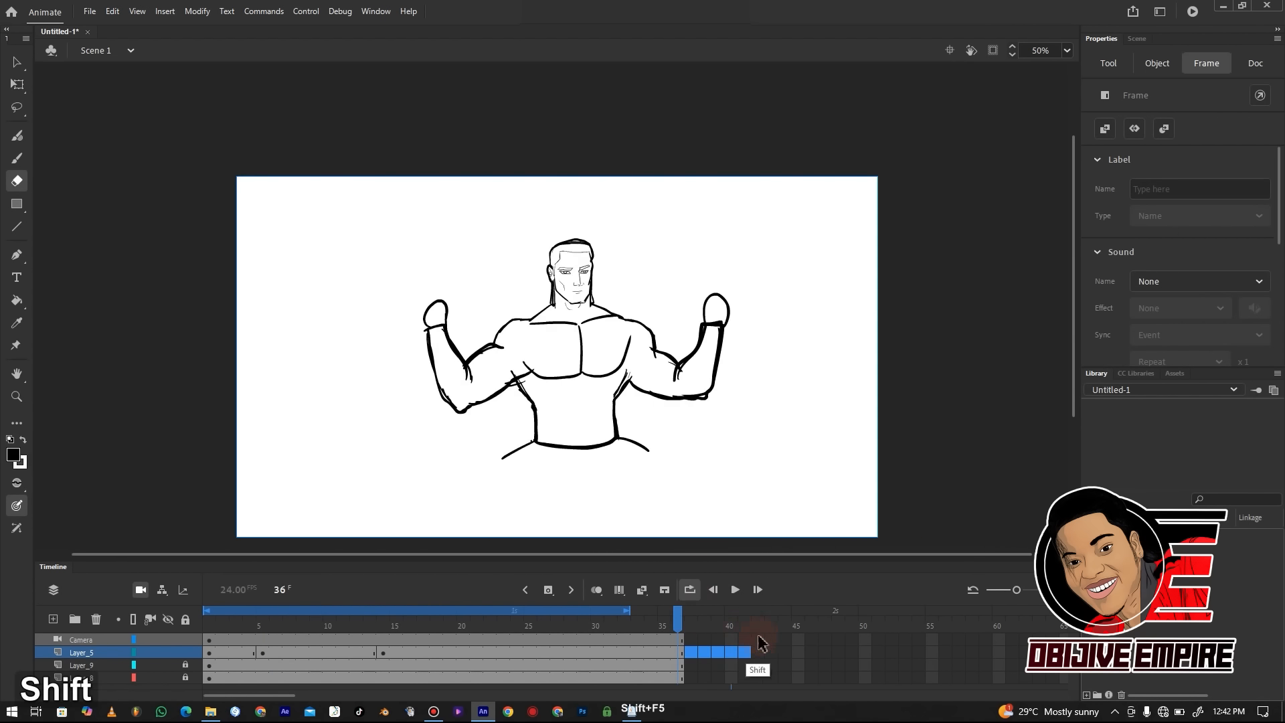
{"action": "key", "text": "shift+F5"}
{"action": "key", "text": "Return"}
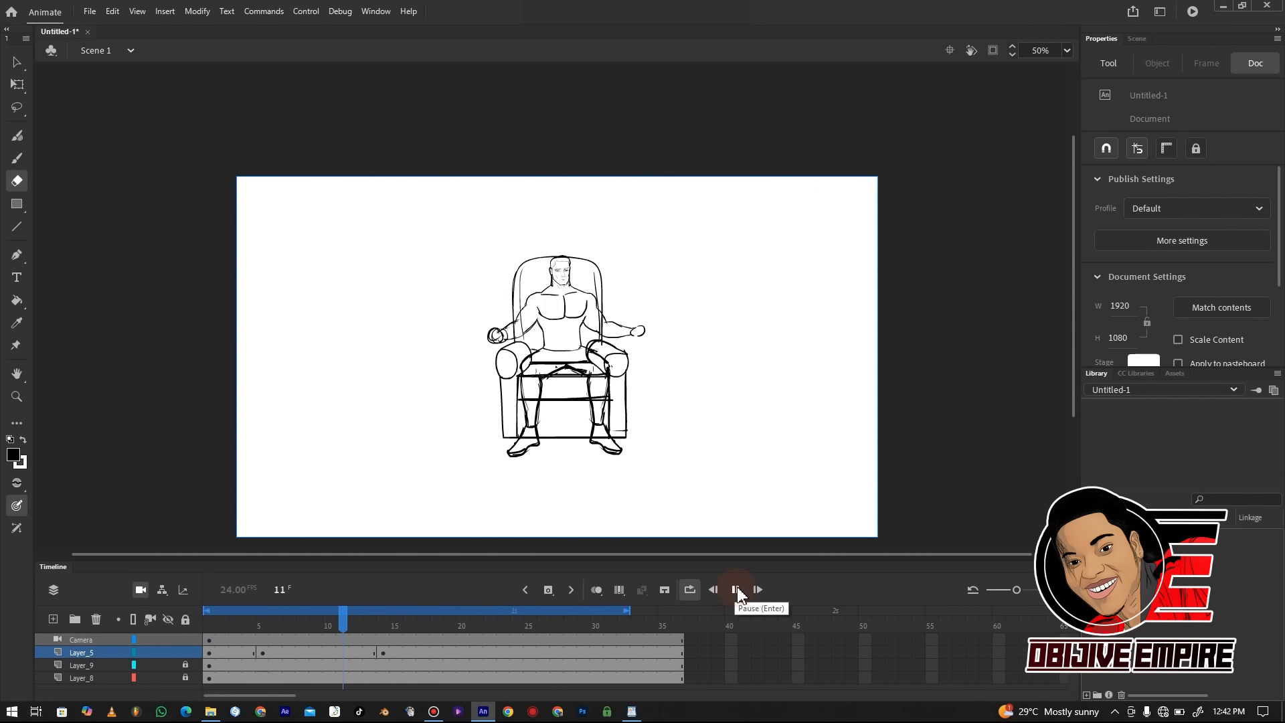
{"action": "left_click", "coordinate": [735, 590]}
Shorten the in-between pose's hold on Layer_5 until the raised-arms pose starts at frame 7 again
{"action": "left_click", "coordinate": [263, 655]}
{"action": "key", "text": "shift+F5"}
{"action": "key", "text": "shift+F5"}
{"action": "key", "text": "shift+F5"}
{"action": "key", "text": "shift+F5"}
{"action": "key", "text": "shift+F5"}
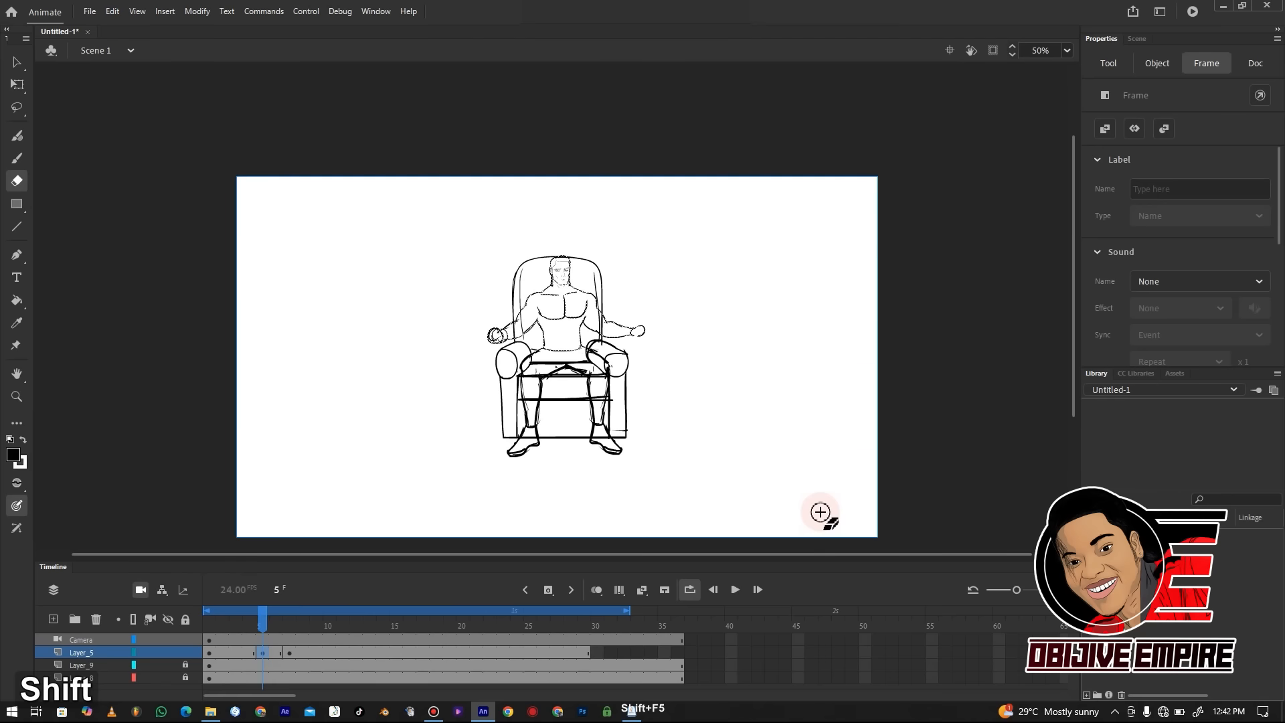
Remove the excess frames beyond frame 10 on all layers and play the shortened loop
{"action": "left_click_drag", "start_coordinate": [592, 639], "coordinate": [732, 677]}
{"action": "key", "text": "shift+F5"}
{"action": "left_click", "coordinate": [735, 590]}
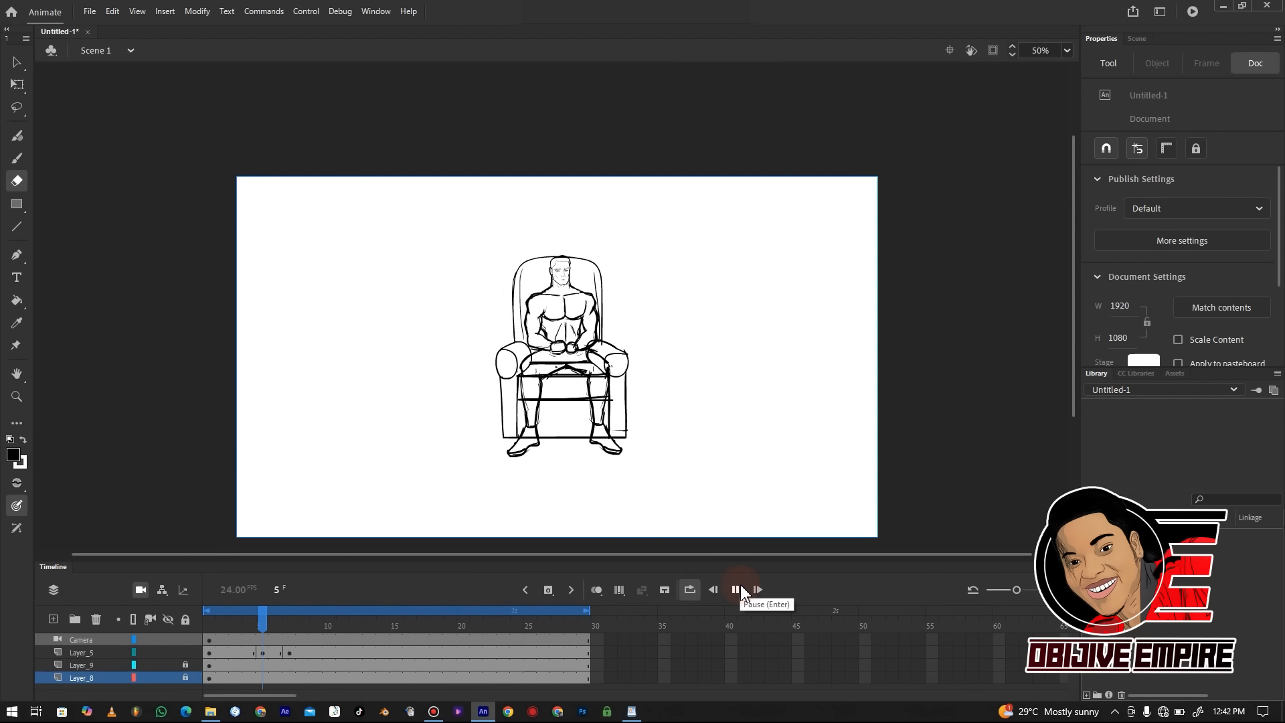
{"action": "left_click_drag", "start_coordinate": [422, 623], "coordinate": [345, 623]}
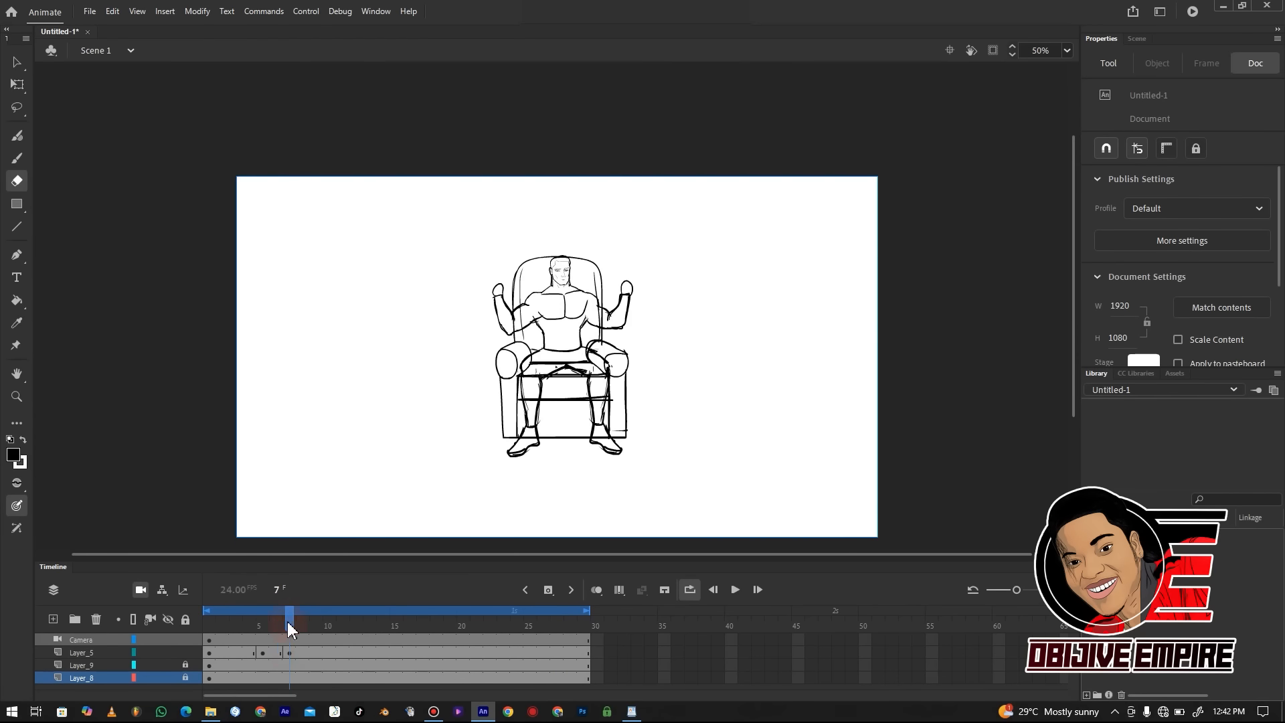
{"action": "left_click_drag", "start_coordinate": [338, 641], "coordinate": [624, 677]}
{"action": "key", "text": "shift+F5"}
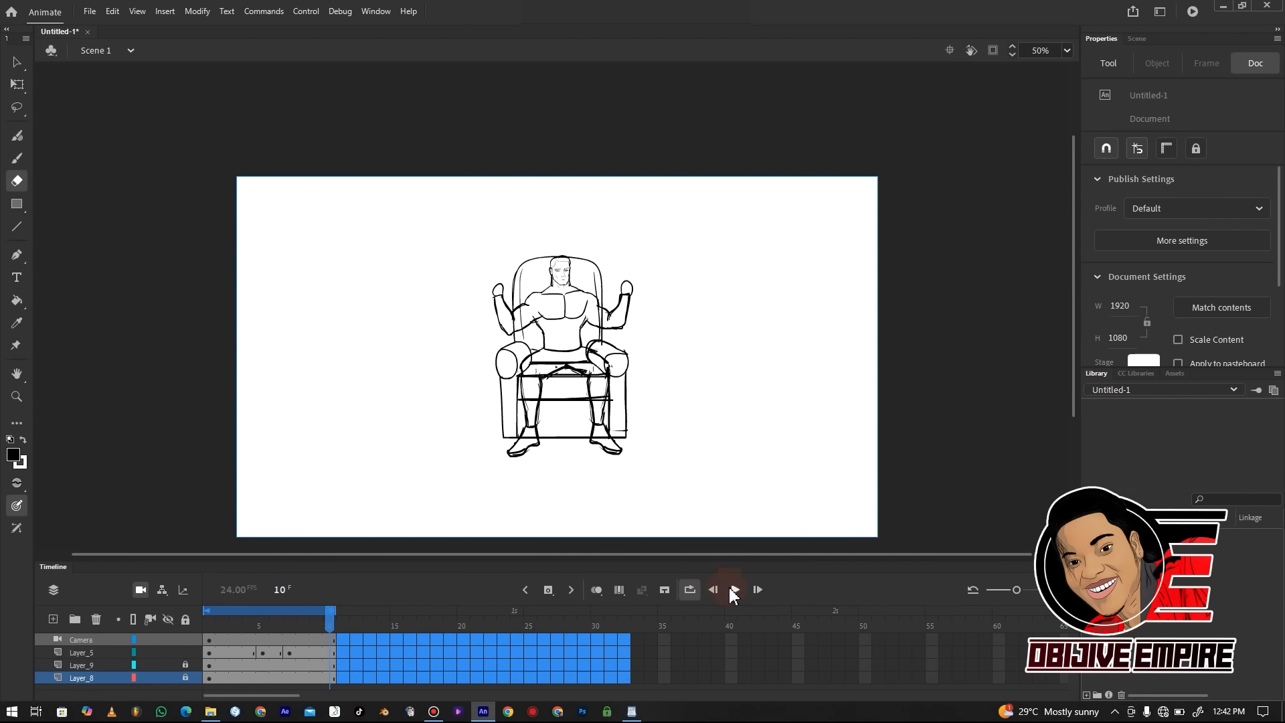
{"action": "left_click", "coordinate": [735, 593]}
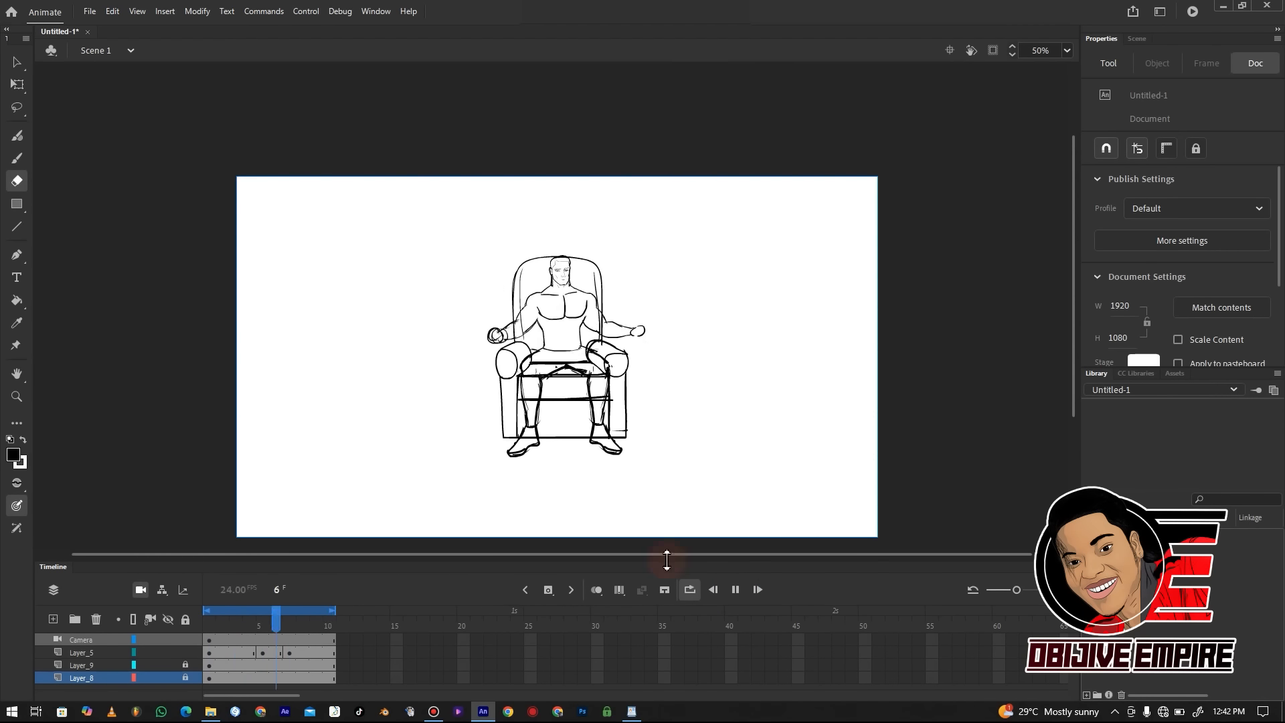
Insert frames at the end of all layers to extend the raised-arms hold to frame 19
{"action": "left_click_drag", "start_coordinate": [313, 639], "coordinate": [346, 696]}
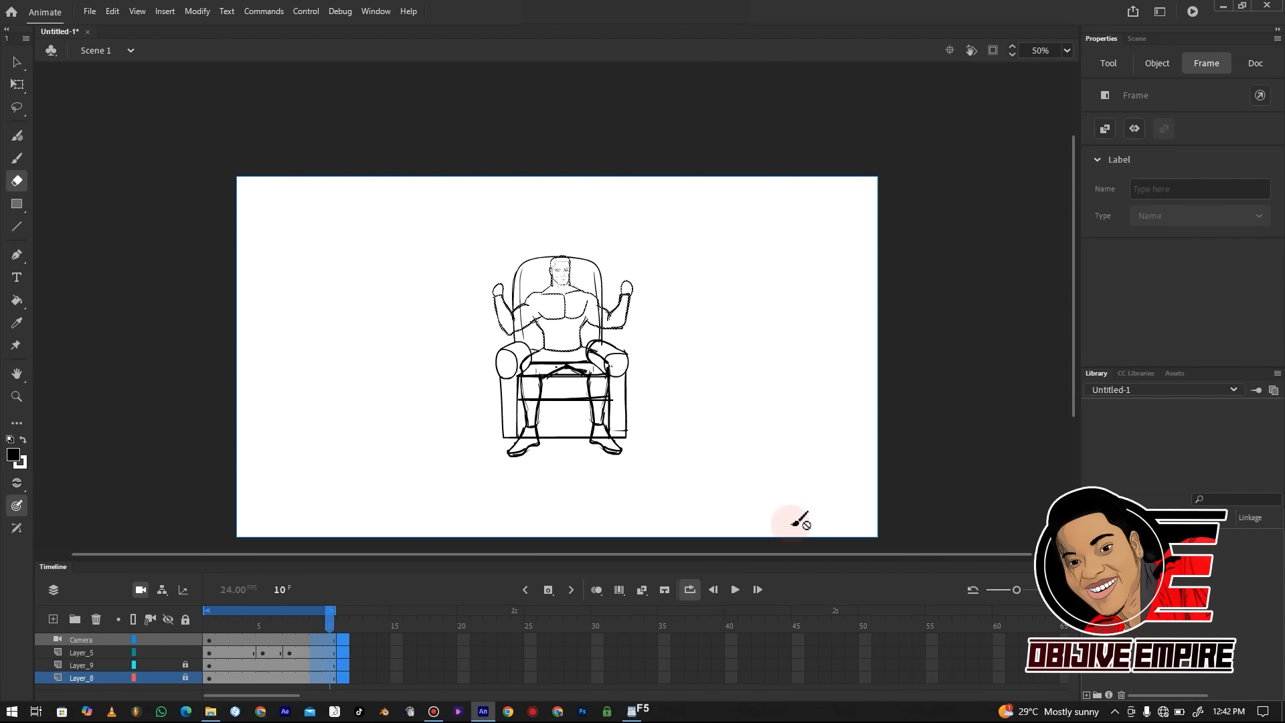
{"action": "key", "text": "F5"}
{"action": "key", "text": "F5"}
{"action": "key", "text": "F5"}
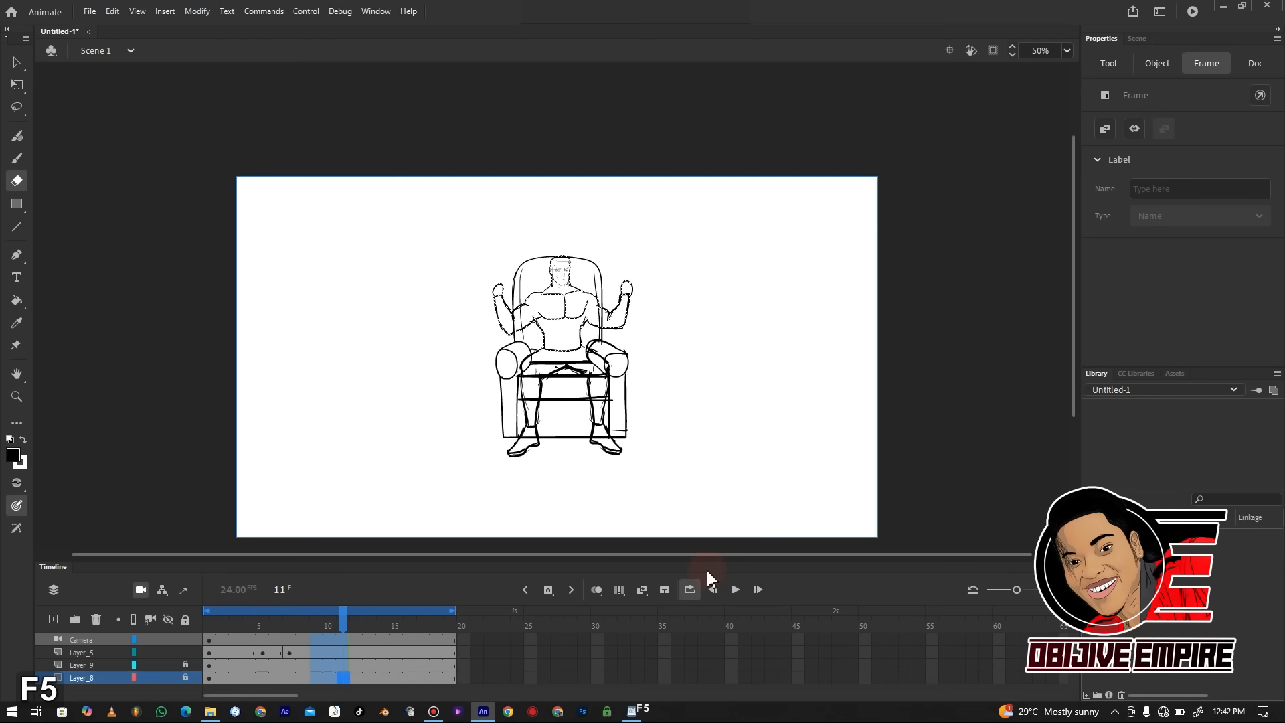
Play the extended loop several times, scrubbing back to the start, to review the timing of the arm raise
{"action": "left_click", "coordinate": [735, 589]}
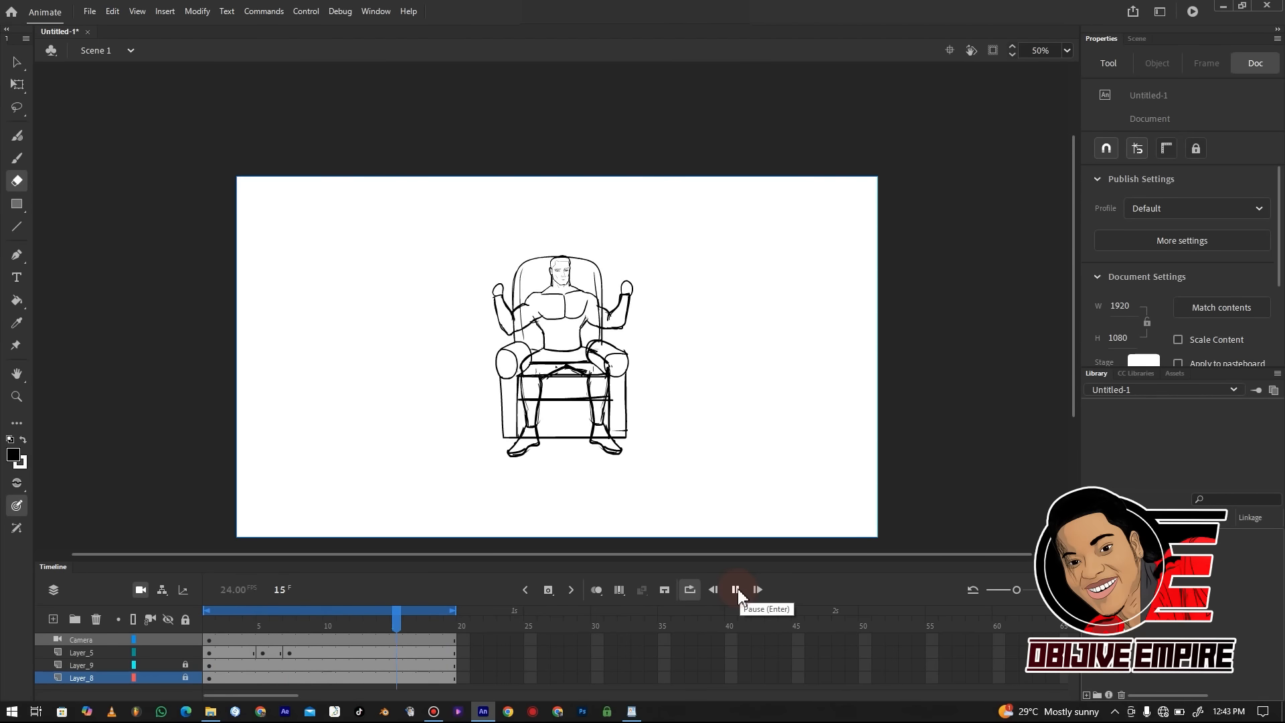
{"action": "key", "text": "ctrl+equal"}
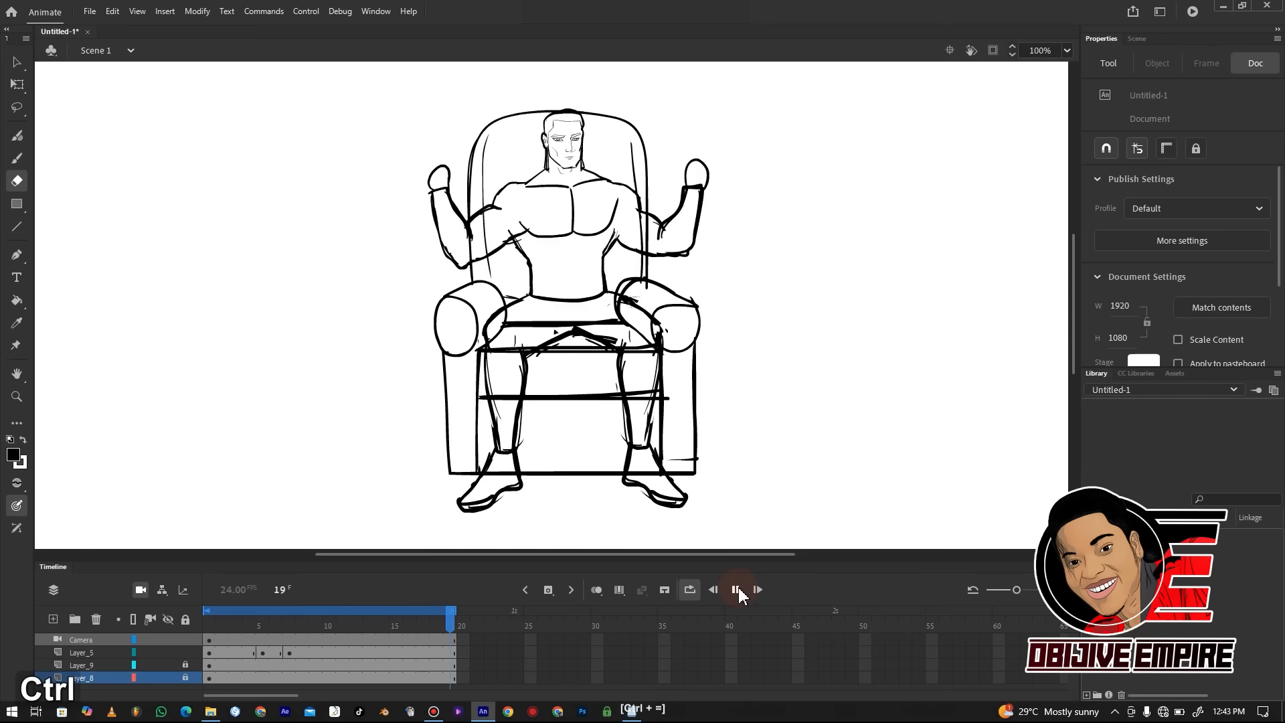
{"action": "key", "text": "ctrl+minus"}
{"action": "left_click", "coordinate": [735, 589]}
{"action": "key", "text": "ctrl+equal"}
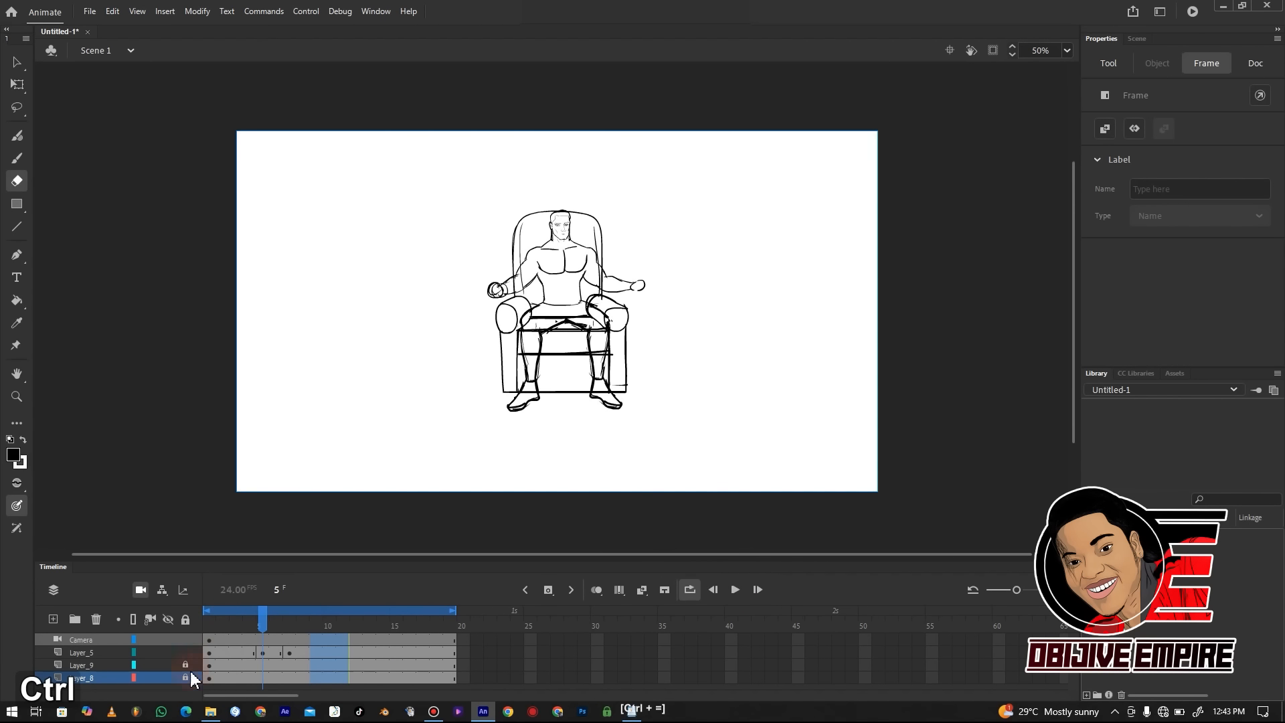
{"action": "key", "text": "Return"}
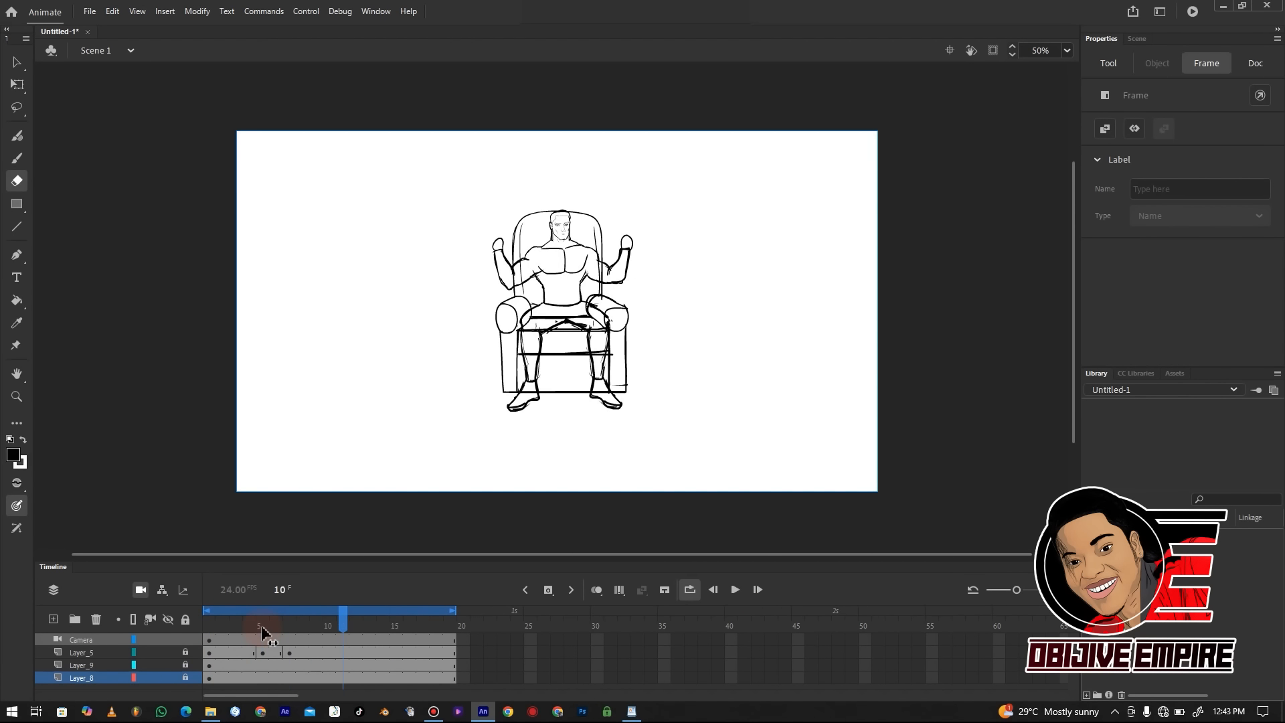
{"action": "left_click_drag", "start_coordinate": [373, 616], "coordinate": [211, 612]}
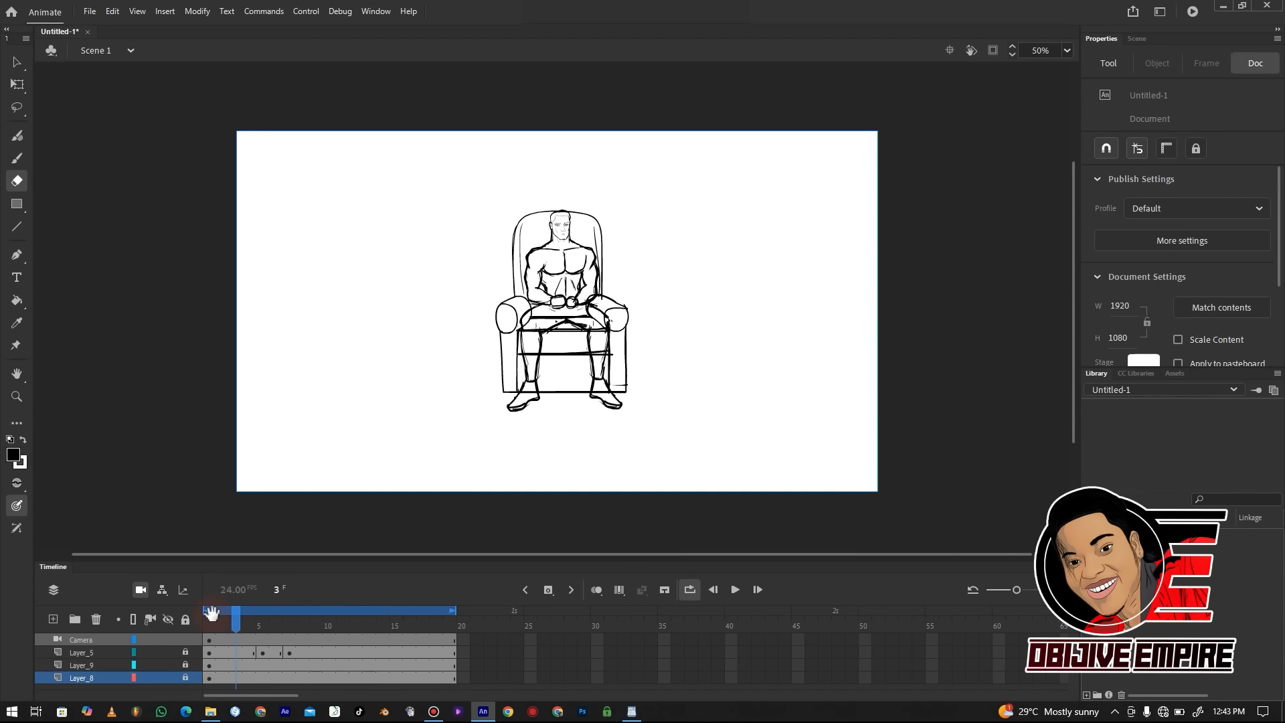
{"action": "left_click", "coordinate": [735, 591]}
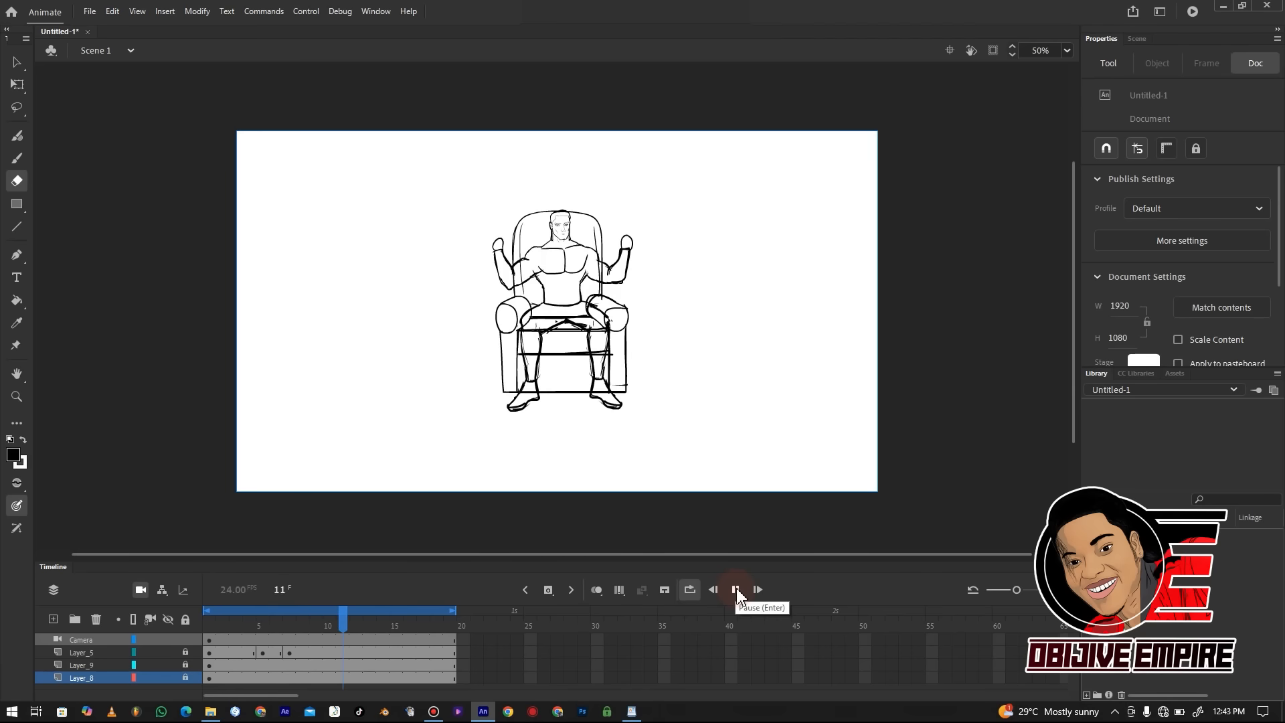
{"action": "left_click", "coordinate": [735, 591]}
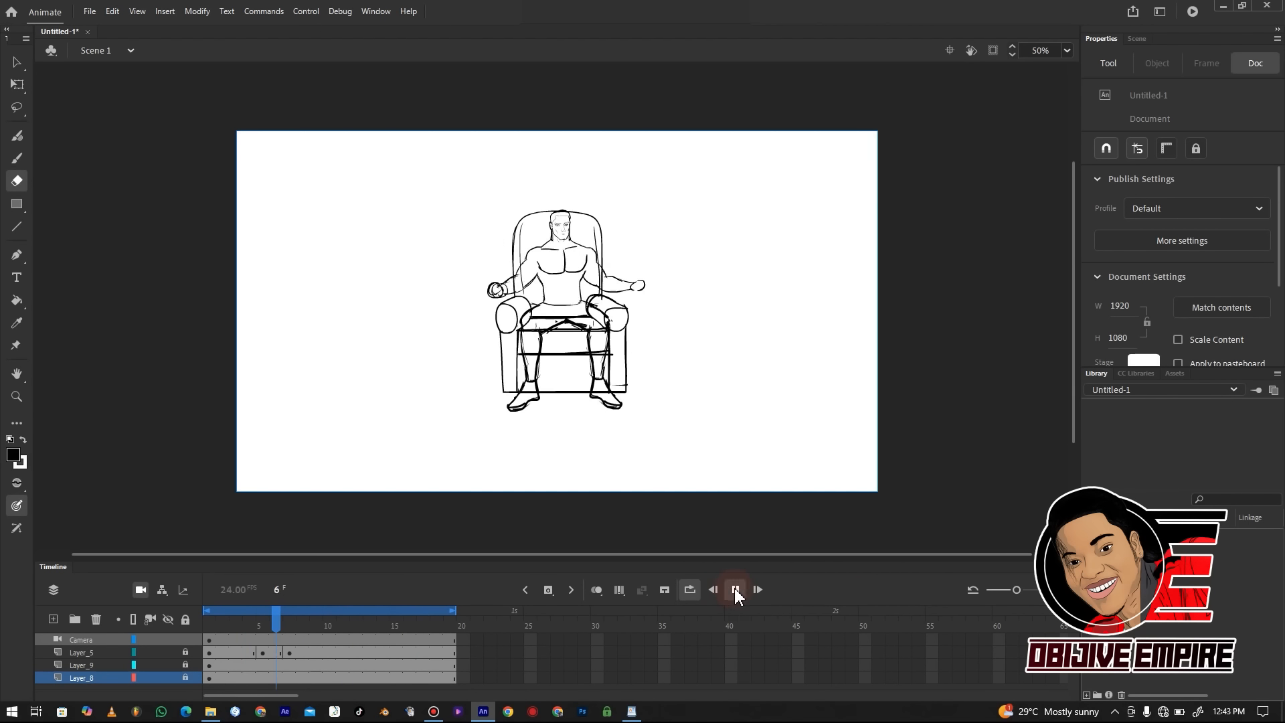
{"action": "left_click", "coordinate": [744, 590]}
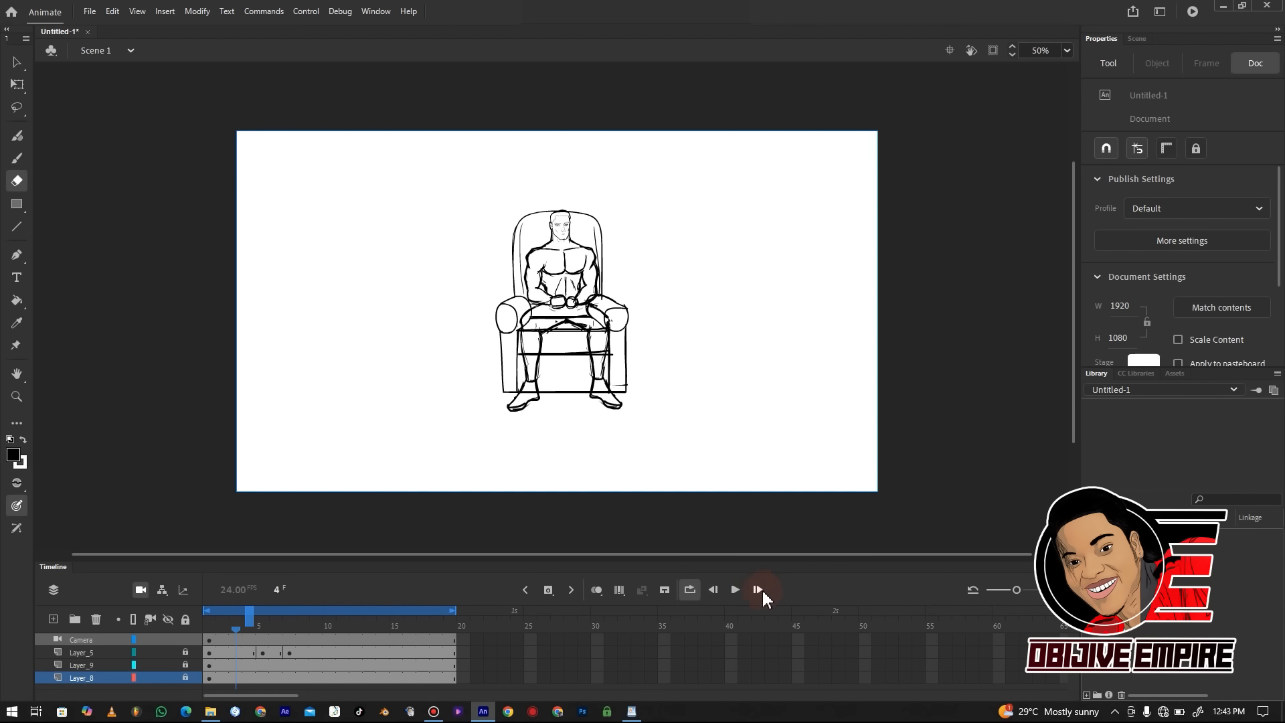
Step forward and backward frame by frame around frames 3 to 7 to compare the three arm poses, and replay the loop
{"action": "left_click", "coordinate": [758, 590]}
{"action": "left_click", "coordinate": [759, 590]}
{"action": "left_click", "coordinate": [758, 589]}
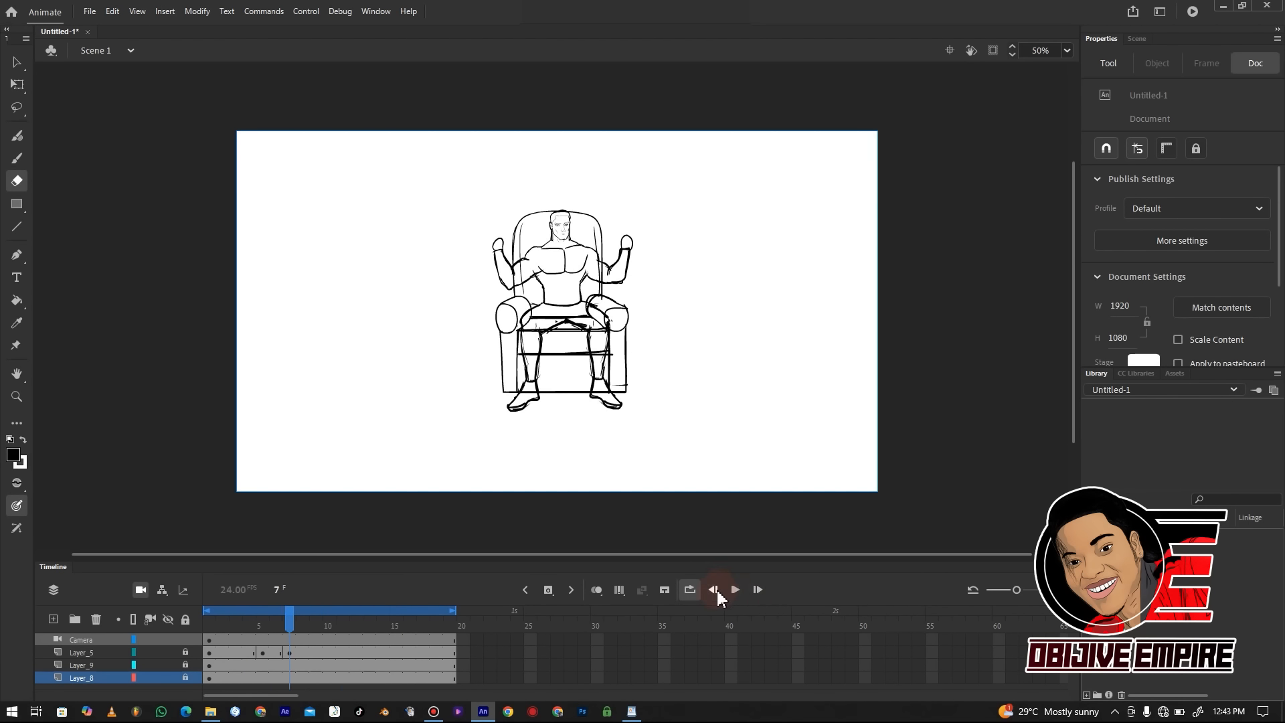
{"action": "left_click", "coordinate": [714, 590]}
{"action": "left_click", "coordinate": [715, 590]}
{"action": "left_click", "coordinate": [714, 591]}
{"action": "left_click", "coordinate": [758, 589]}
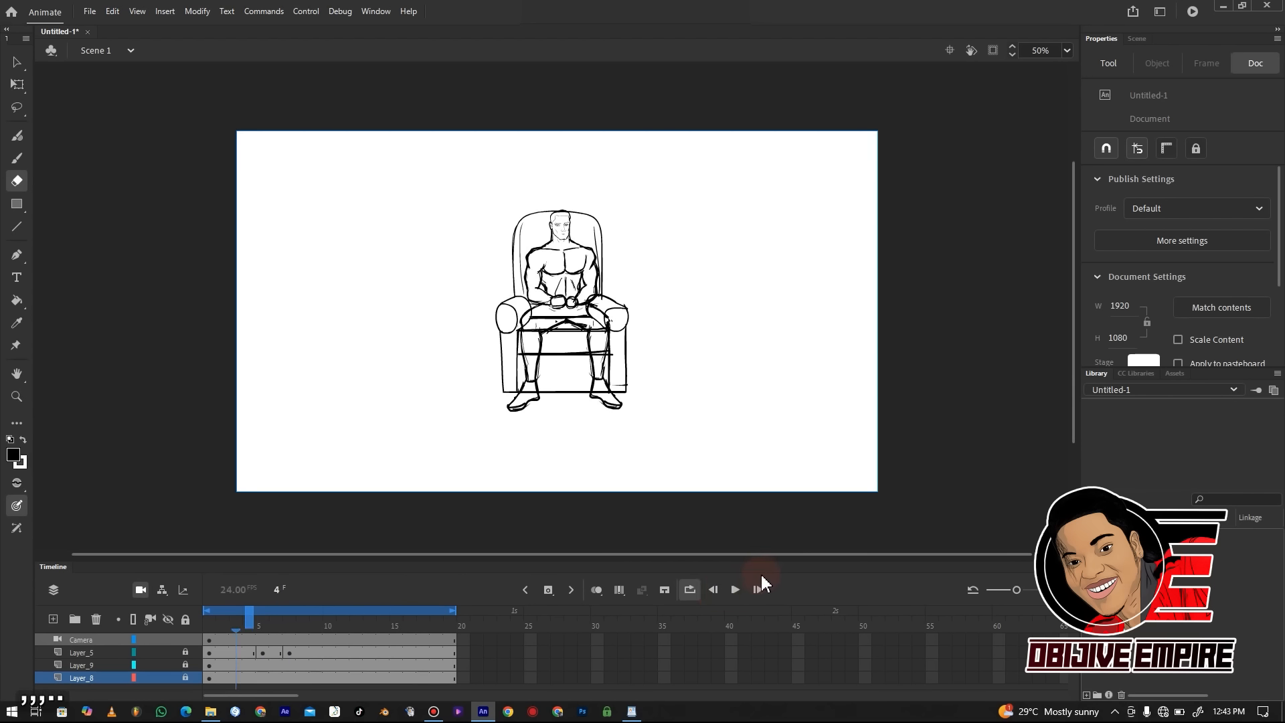
{"action": "left_click", "coordinate": [759, 588]}
{"action": "left_click", "coordinate": [759, 588]}
{"action": "left_click", "coordinate": [758, 588]}
{"action": "key", "text": "comma"}
{"action": "key", "text": "comma"}
{"action": "key", "text": "comma"}
{"action": "key", "text": "period"}
{"action": "key", "text": "period"}
{"action": "key", "text": "period"}
{"action": "key", "text": "period"}
{"action": "key", "text": "comma"}
{"action": "key", "text": "comma"}
{"action": "key", "text": "comma"}
{"action": "key", "text": "period"}
{"action": "key", "text": "period"}
{"action": "key", "text": "period"}
{"action": "key", "text": "comma"}
{"action": "key", "text": "comma"}
{"action": "key", "text": "comma"}
{"action": "key", "text": "comma"}
{"action": "key", "text": "period"}
{"action": "key", "text": "period"}
{"action": "key", "text": "period"}
{"action": "key", "text": "period"}
{"action": "key", "text": "comma"}
{"action": "key", "text": "comma"}
{"action": "key", "text": "comma"}
{"action": "key", "text": "comma"}
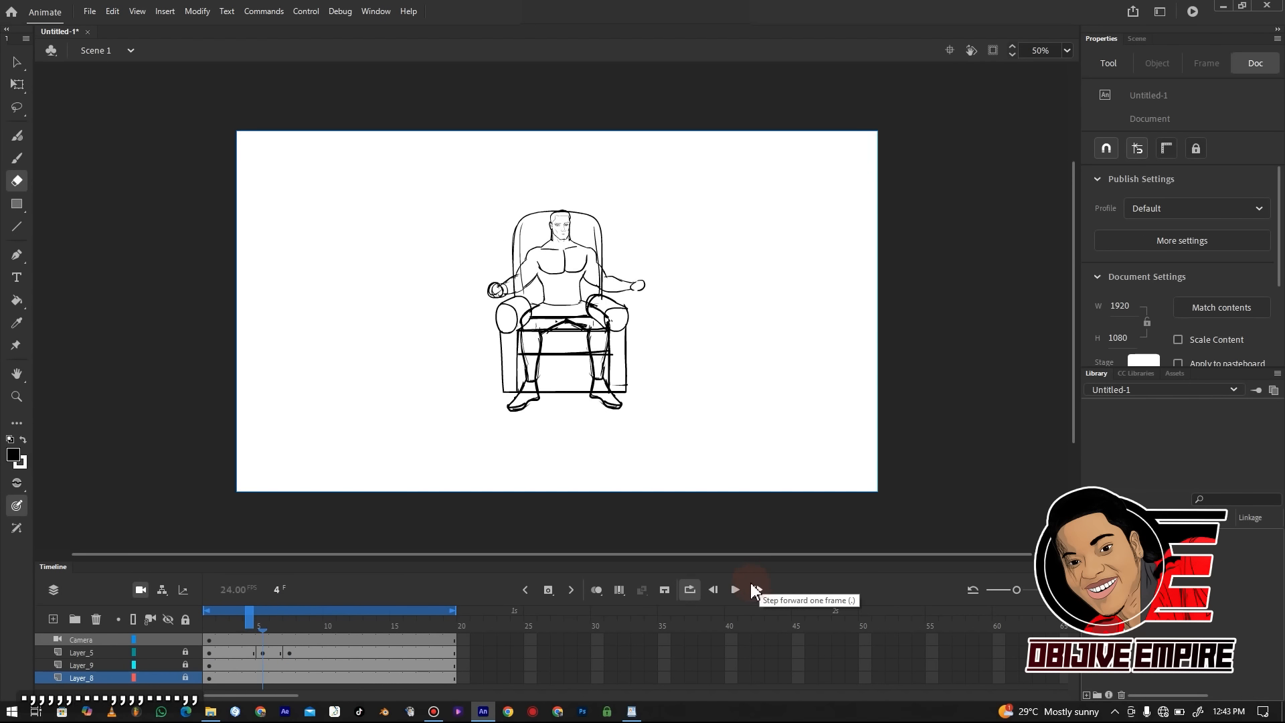
{"action": "left_click", "coordinate": [735, 589]}
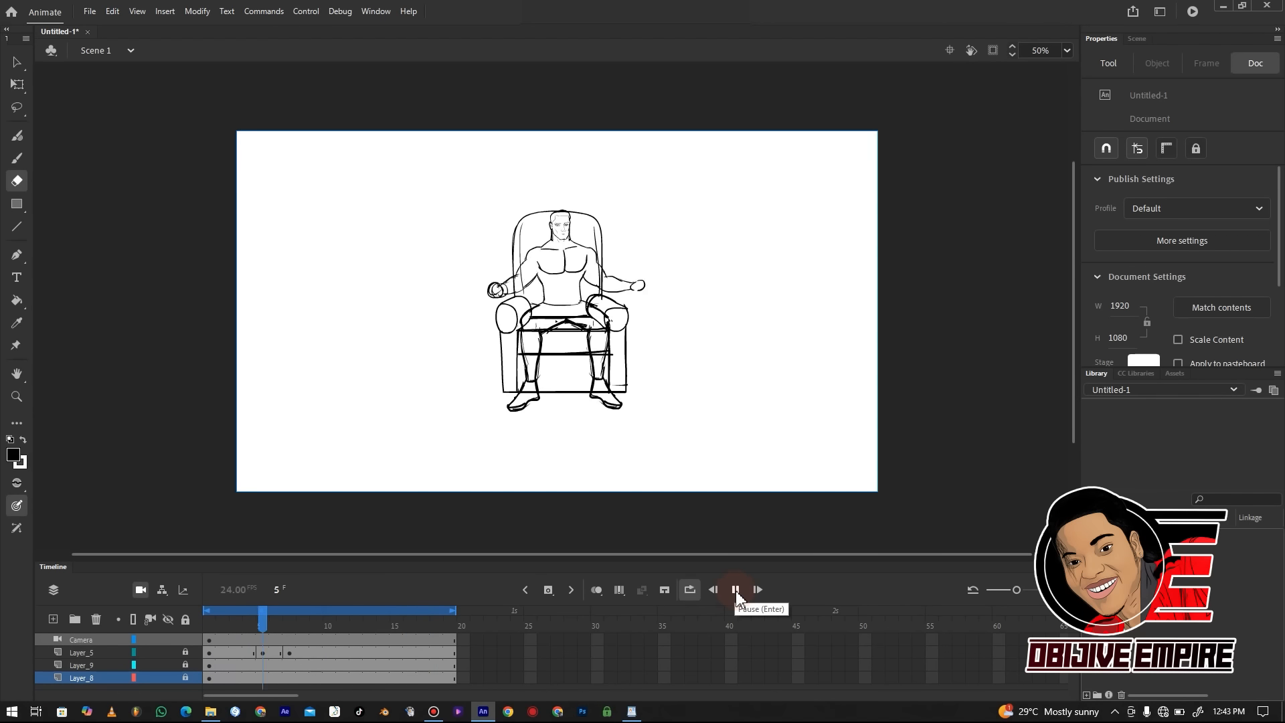
Insert extra frames at the first keyframe of Layer_5 to lengthen the opening pose's hold, and undo the last insertion
{"action": "left_click", "coordinate": [212, 653]}
{"action": "right_click", "coordinate": [210, 654]}
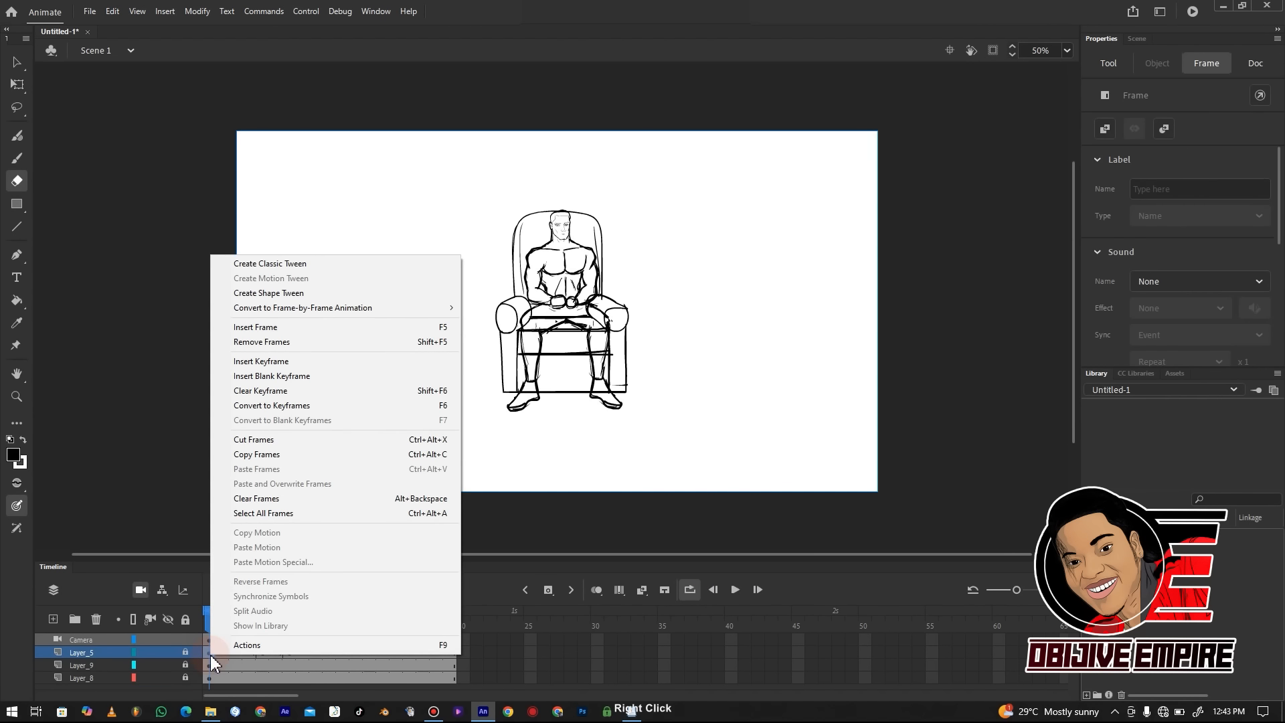
{"action": "left_click", "coordinate": [204, 652]}
{"action": "right_click", "coordinate": [205, 653]}
{"action": "left_click", "coordinate": [207, 656]}
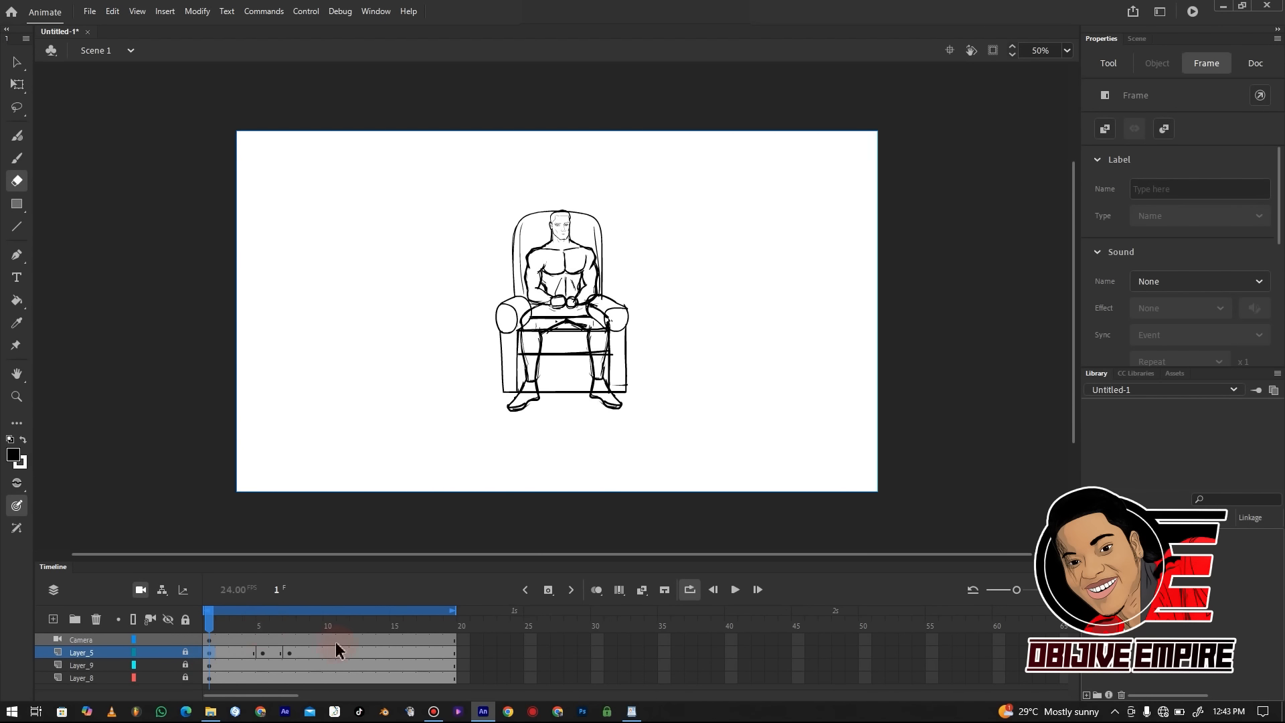
{"action": "key", "text": "F5"}
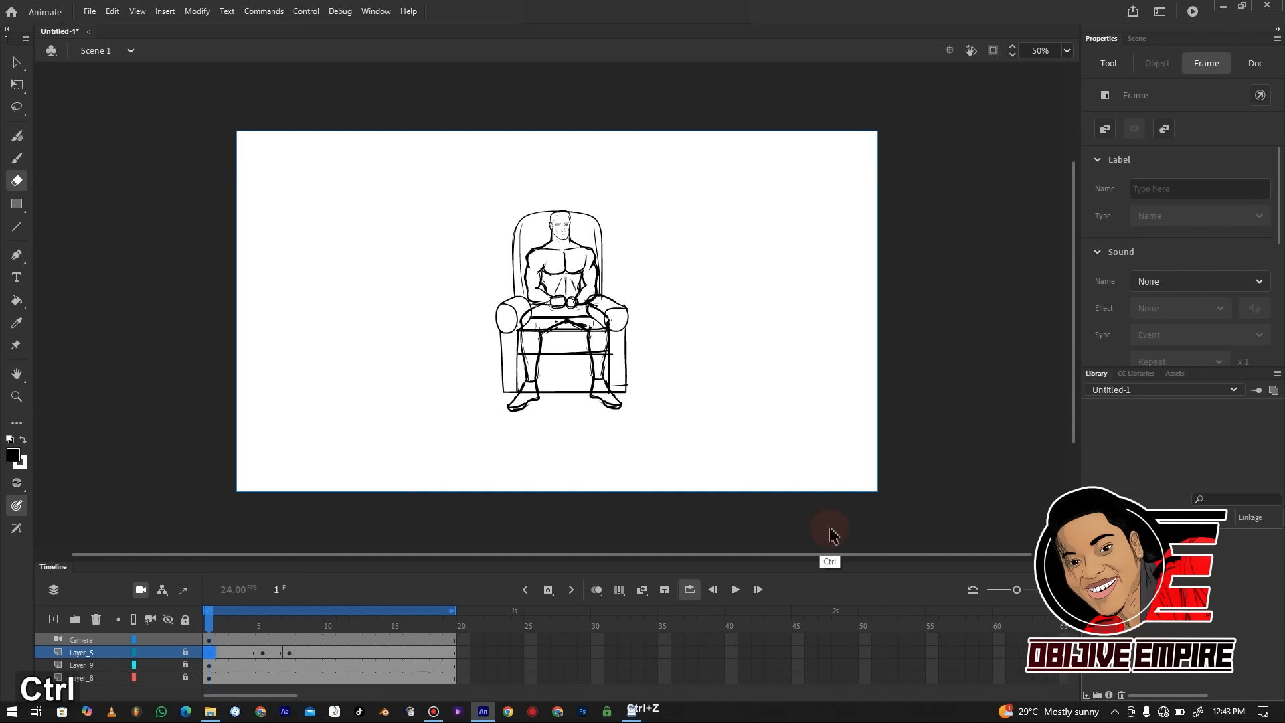
{"action": "key", "text": "F5"}
{"action": "key", "text": "F5"}
{"action": "key", "text": "F5"}
{"action": "key", "text": "ctrl+z"}
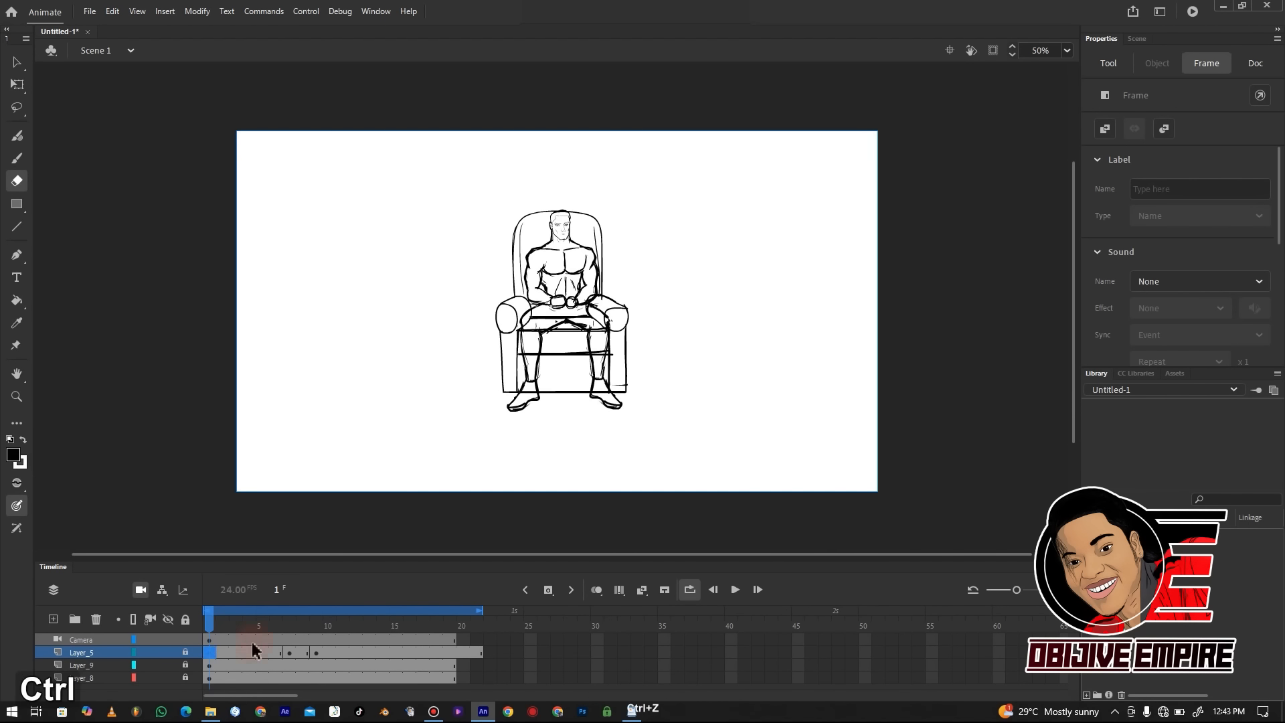
Try adding a blank keyframe at frame 3 of Layer_5, and undo it
{"action": "left_click", "coordinate": [237, 652]}
{"action": "key", "text": "F7"}
{"action": "key", "text": "ctrl+z"}
{"action": "key", "text": "F7"}
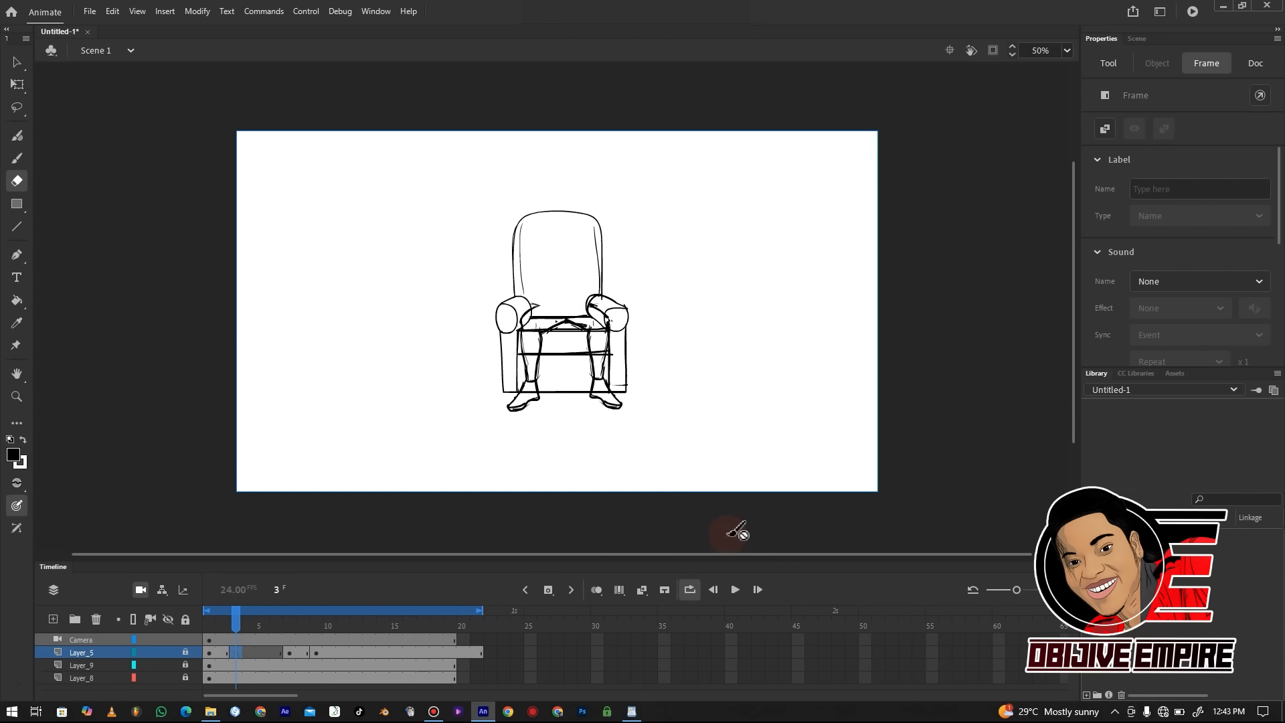
{"action": "key", "text": "ctrl+z"}
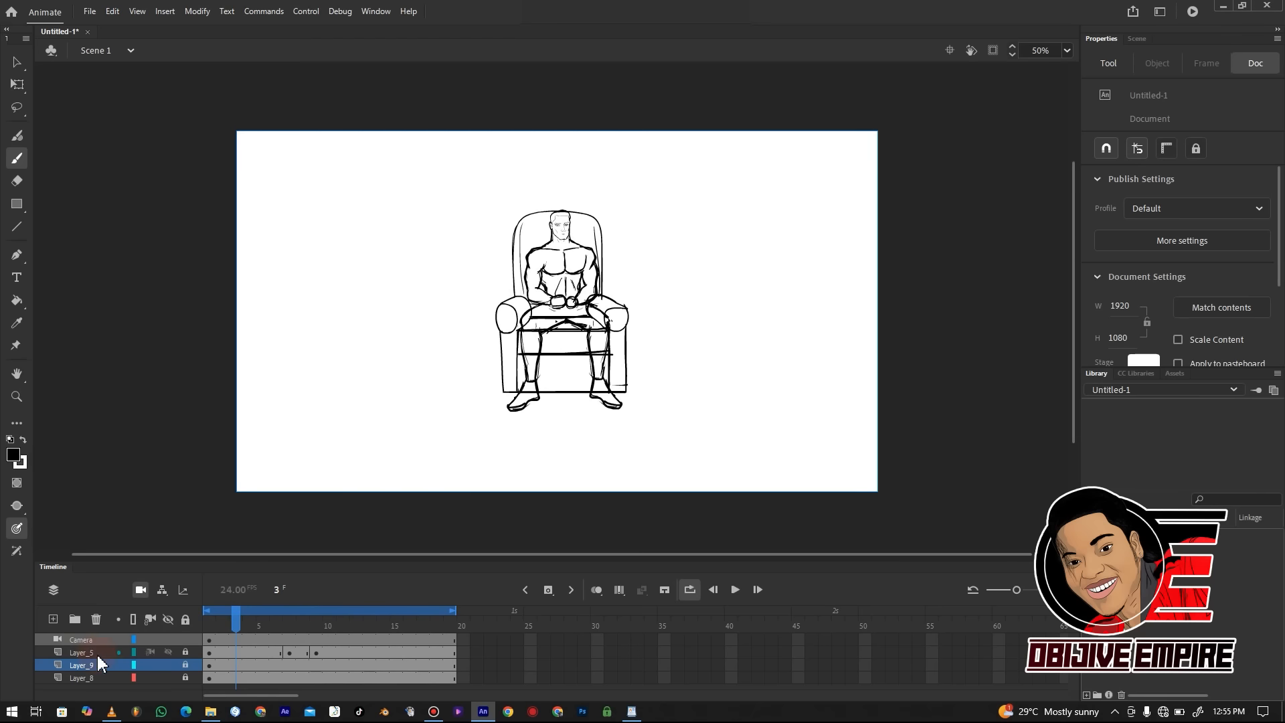
Add a new layer above Layer_5 and handwrite the note "Insert = F5" with the Classic Brush beside the armchair
{"action": "left_click", "coordinate": [54, 618]}
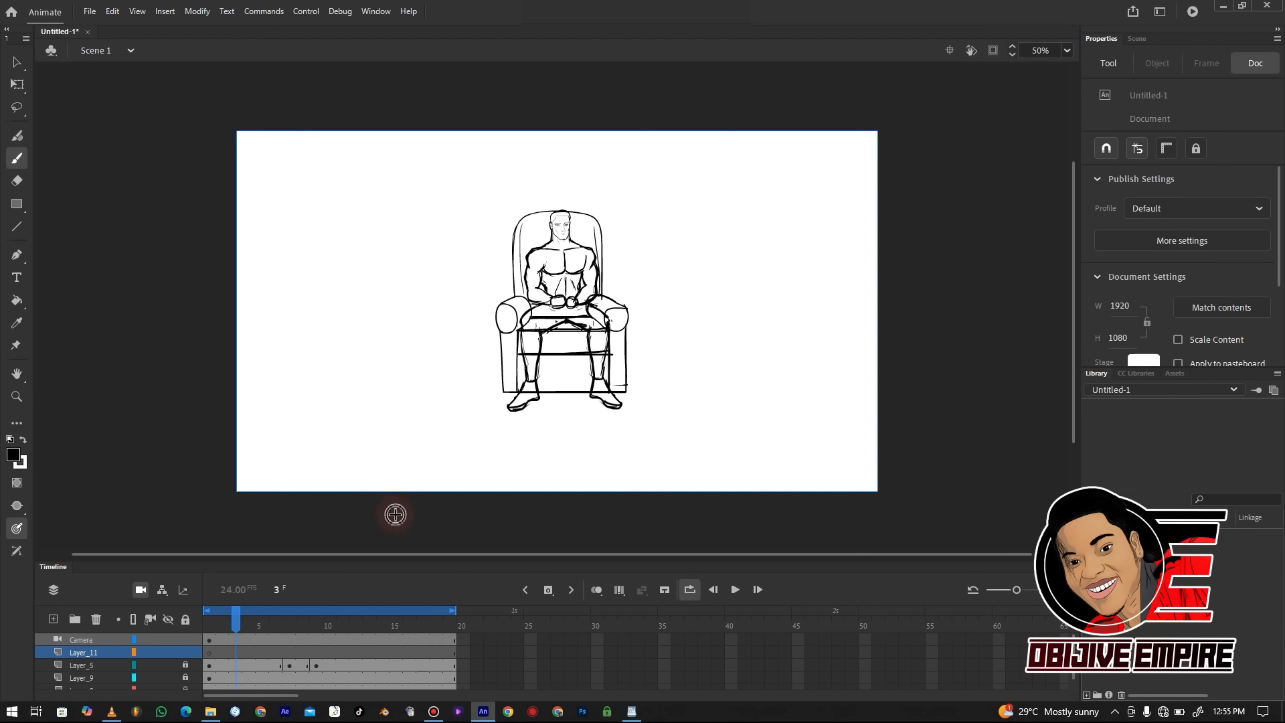
{"action": "key", "text": "b"}
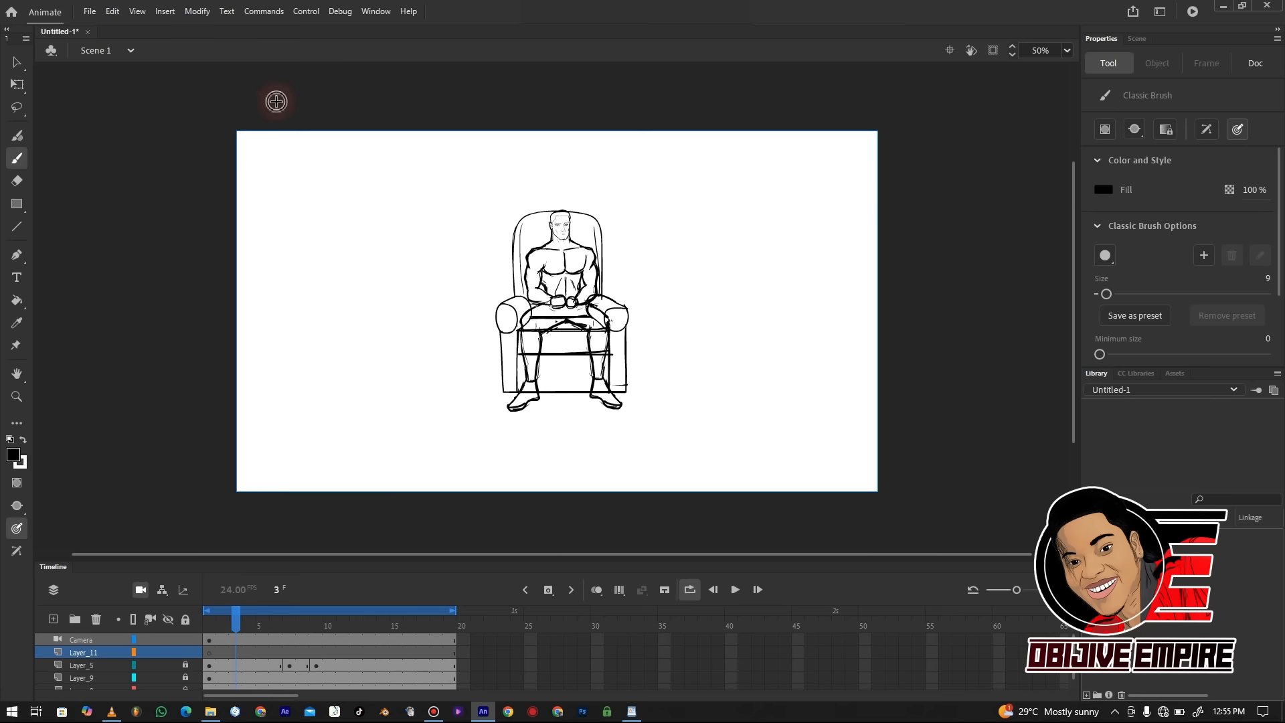
{"action": "right_click", "coordinate": [292, 216]}
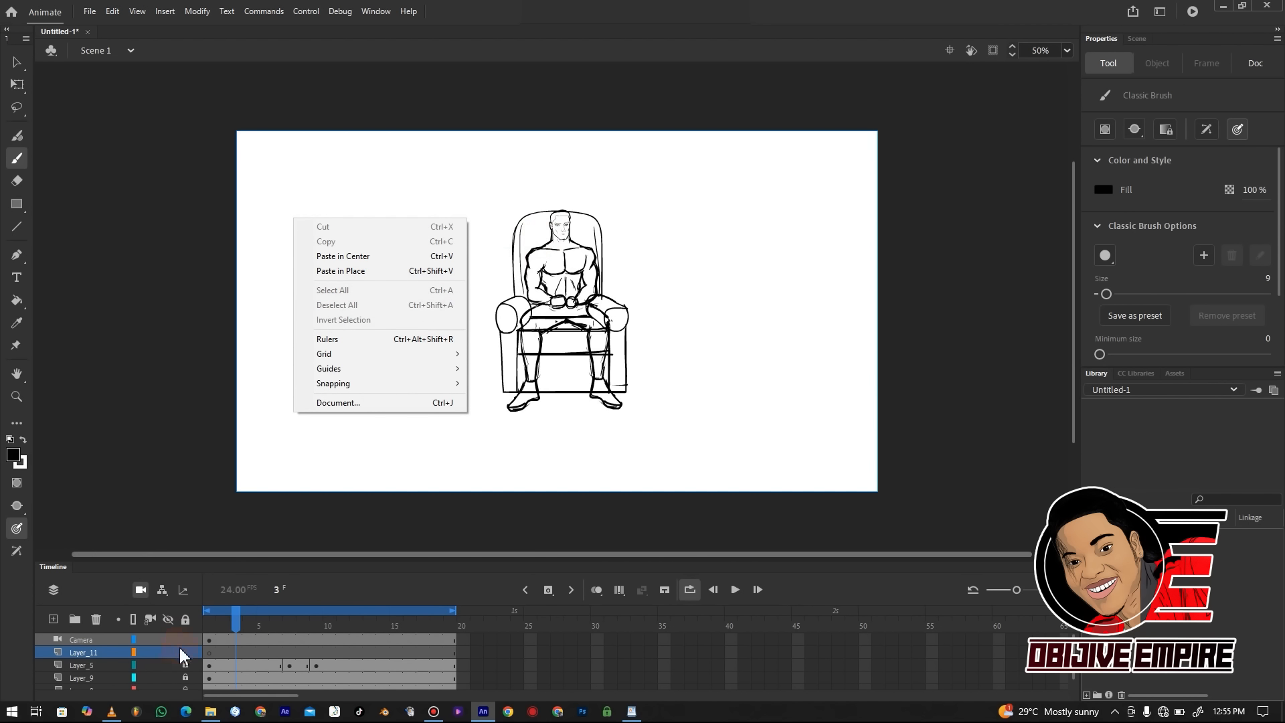
{"action": "left_click", "coordinate": [223, 651]}
{"action": "right_click", "coordinate": [224, 651]}
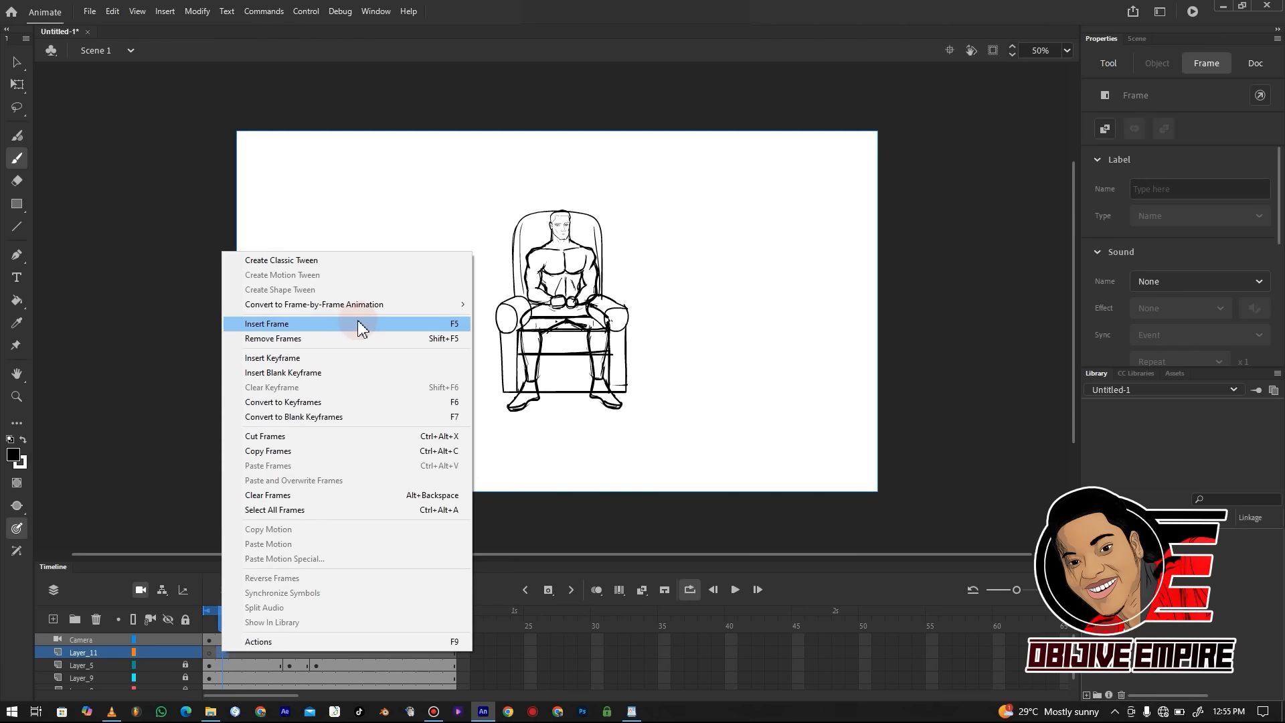
{"action": "left_click", "coordinate": [350, 219]}
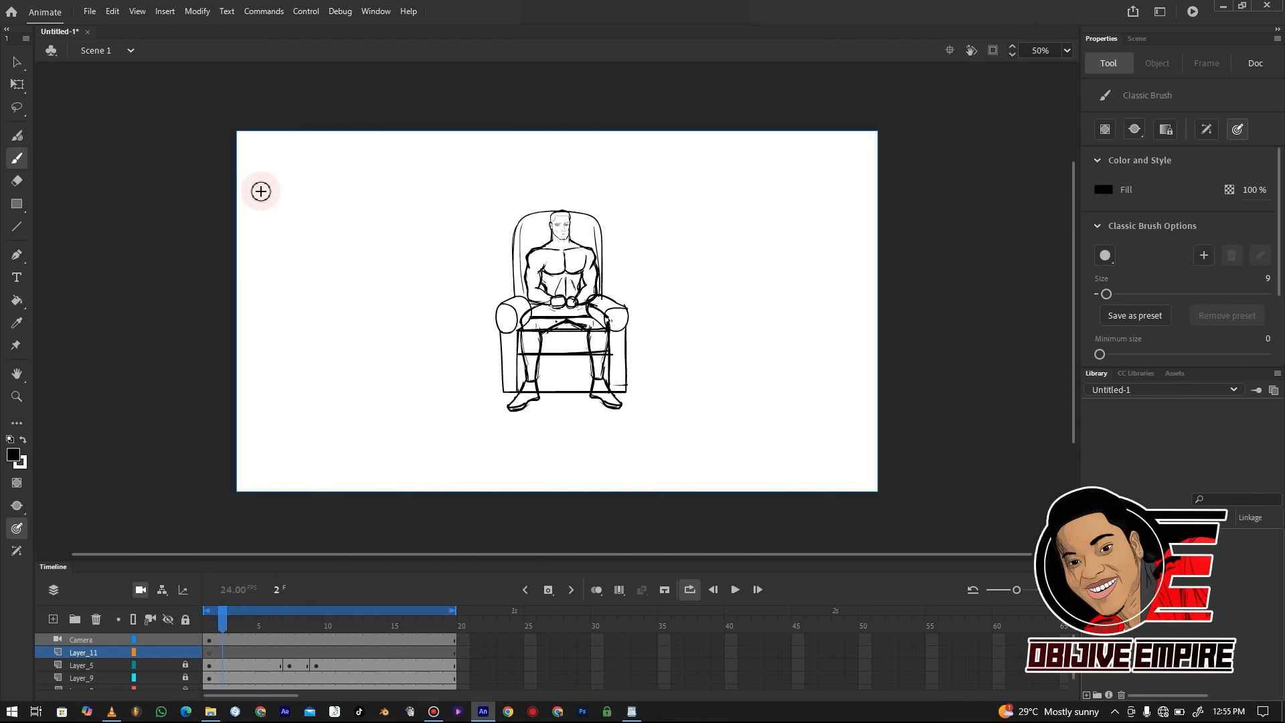
{"action": "mouse_move", "coordinate": [269, 207]}
{"action": "left_mouse_down"}
{"action": "mouse_move", "coordinate": [267, 231]}
{"action": "mouse_move", "coordinate": [339, 213]}
{"action": "left_mouse_up"}
{"action": "mouse_move", "coordinate": [327, 206]}
{"action": "left_mouse_down"}
{"action": "mouse_move", "coordinate": [394, 183]}
{"action": "mouse_move", "coordinate": [377, 213]}
{"action": "left_mouse_up"}
{"action": "mouse_move", "coordinate": [372, 200]}
{"action": "left_mouse_down"}
{"action": "mouse_move", "coordinate": [410, 186]}
{"action": "mouse_move", "coordinate": [364, 200]}
{"action": "left_mouse_up"}
{"action": "left_click_drag", "start_coordinate": [354, 209], "coordinate": [365, 206]}
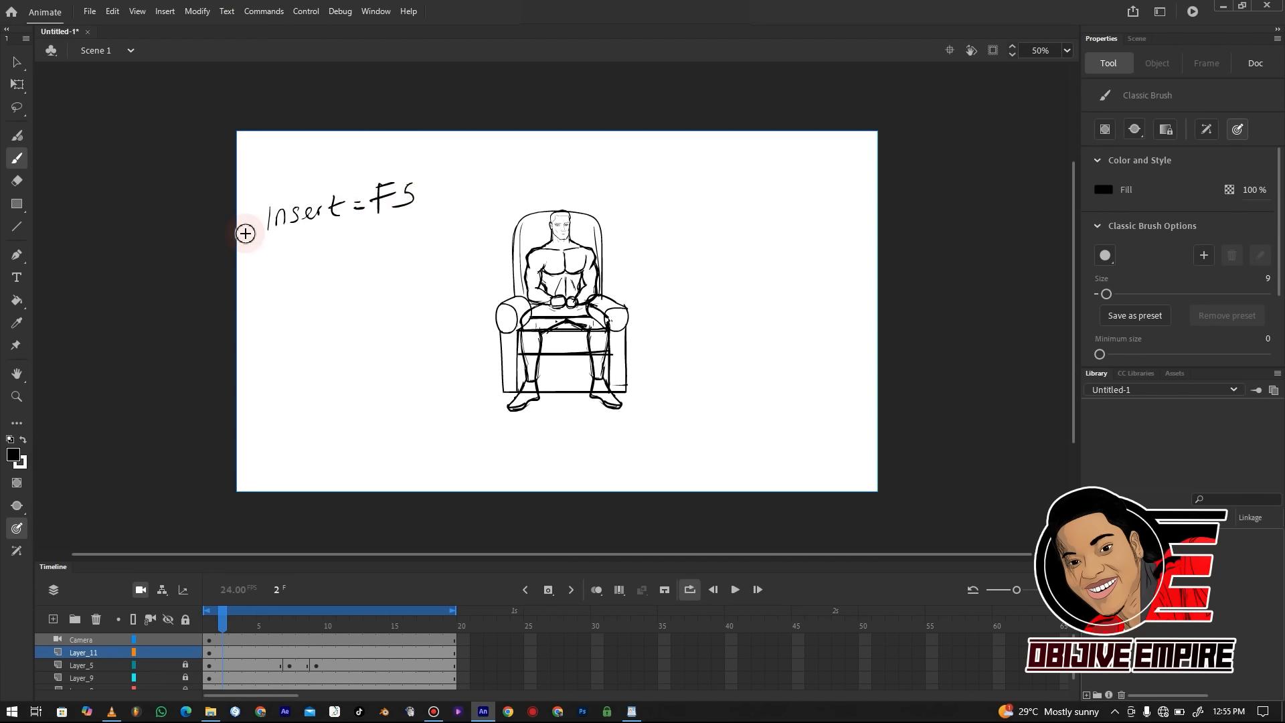
Handwrite "Remove frame = Shift F5" beneath the "Insert = F5" line with the brush
{"action": "left_click_drag", "start_coordinate": [255, 252], "coordinate": [255, 282]}
{"action": "left_click_drag", "start_coordinate": [256, 252], "coordinate": [265, 281]}
{"action": "mouse_move", "coordinate": [268, 271]}
{"action": "left_mouse_down"}
{"action": "mouse_move", "coordinate": [367, 252]}
{"action": "mouse_move", "coordinate": [353, 271]}
{"action": "left_mouse_up"}
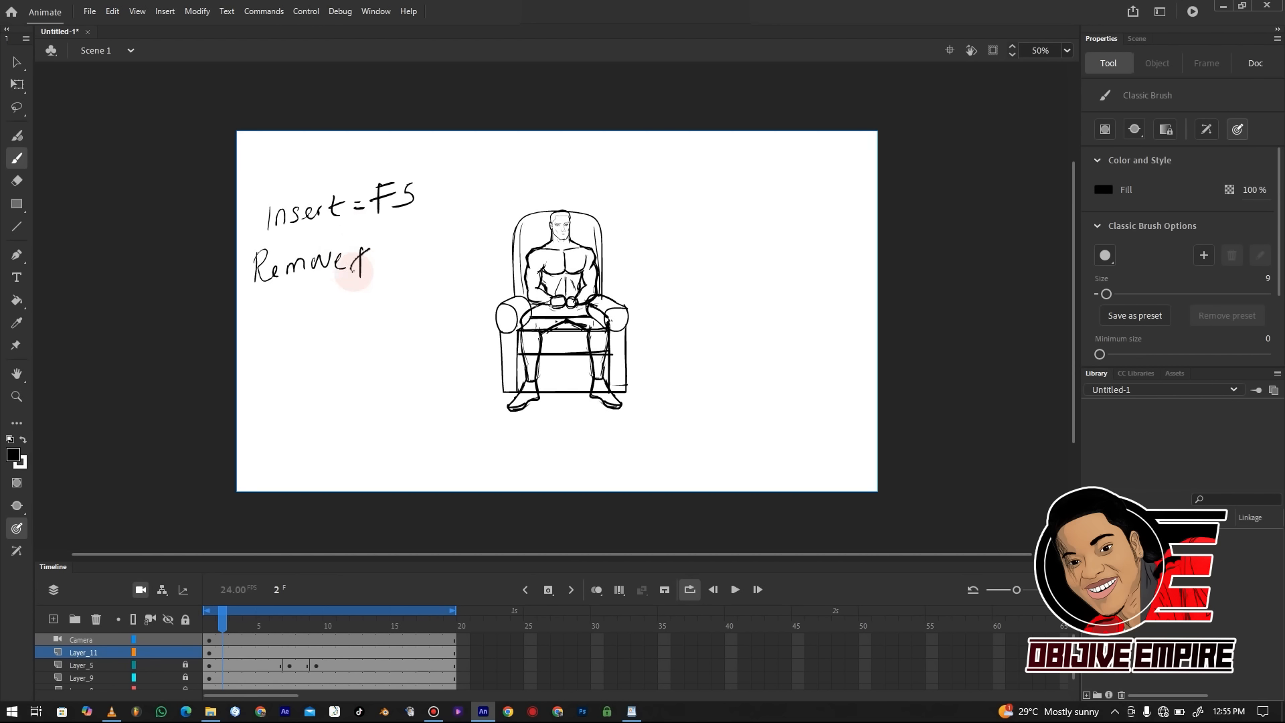
{"action": "left_click_drag", "start_coordinate": [434, 233], "coordinate": [458, 225]}
{"action": "mouse_move", "coordinate": [439, 238]}
{"action": "left_mouse_down"}
{"action": "mouse_move", "coordinate": [524, 200]}
{"action": "mouse_move", "coordinate": [522, 164]}
{"action": "mouse_move", "coordinate": [539, 180]}
{"action": "mouse_move", "coordinate": [571, 175]}
{"action": "mouse_move", "coordinate": [622, 129]}
{"action": "left_mouse_up"}
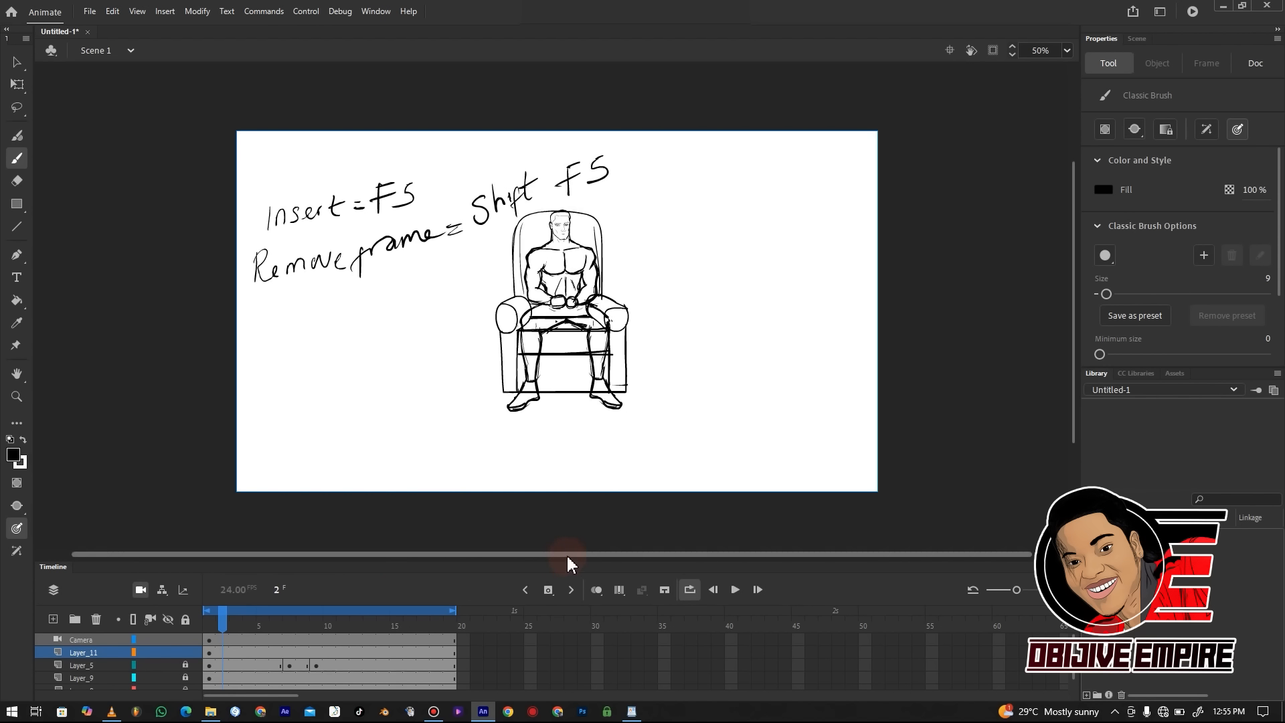
Lock the layer holding the handwritten notes and add a new layer above it
{"action": "left_click", "coordinate": [185, 652]}
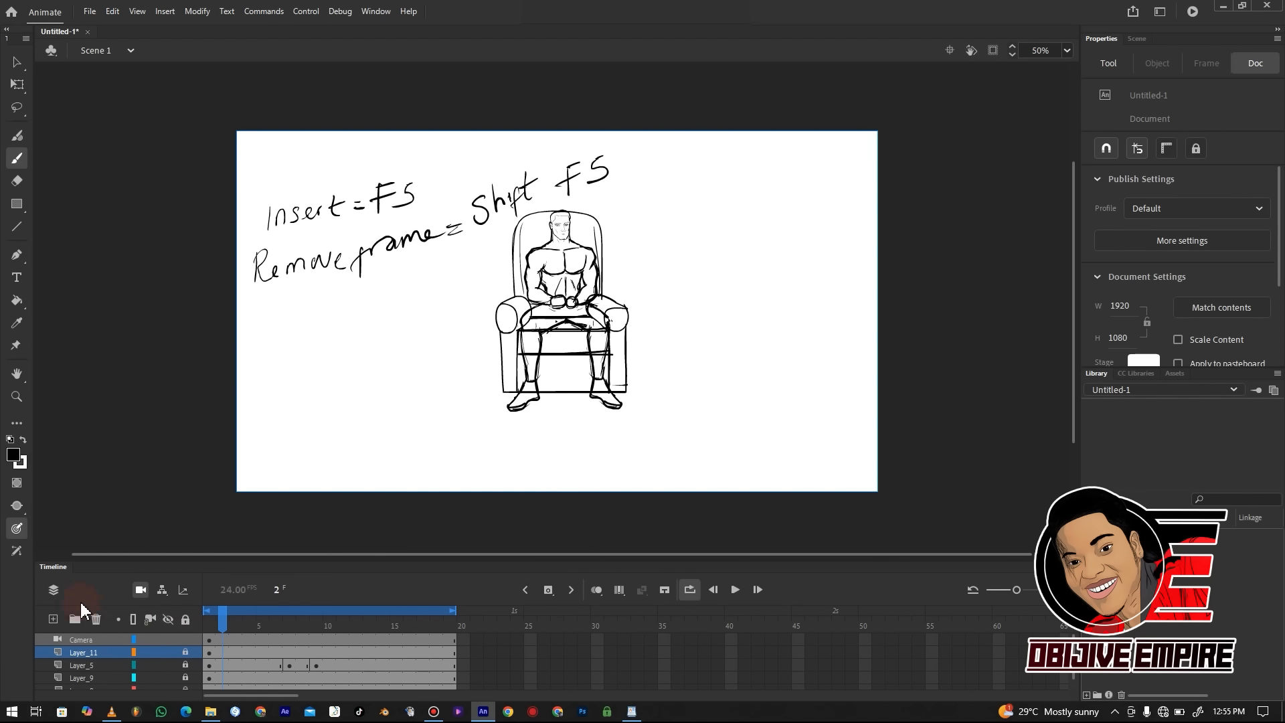
{"action": "left_click", "coordinate": [53, 618]}
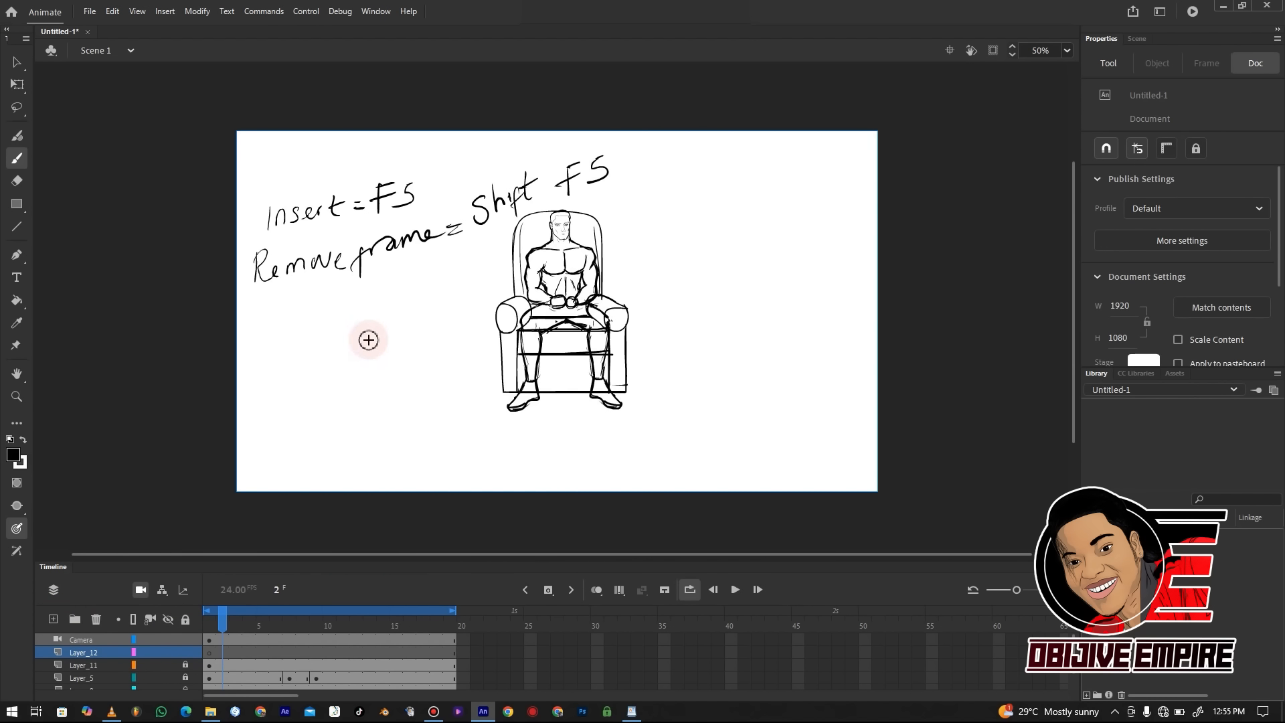
Try inserting one frame across all layers, and take it back out
{"action": "key", "text": "q"}
{"action": "key", "text": "F5"}
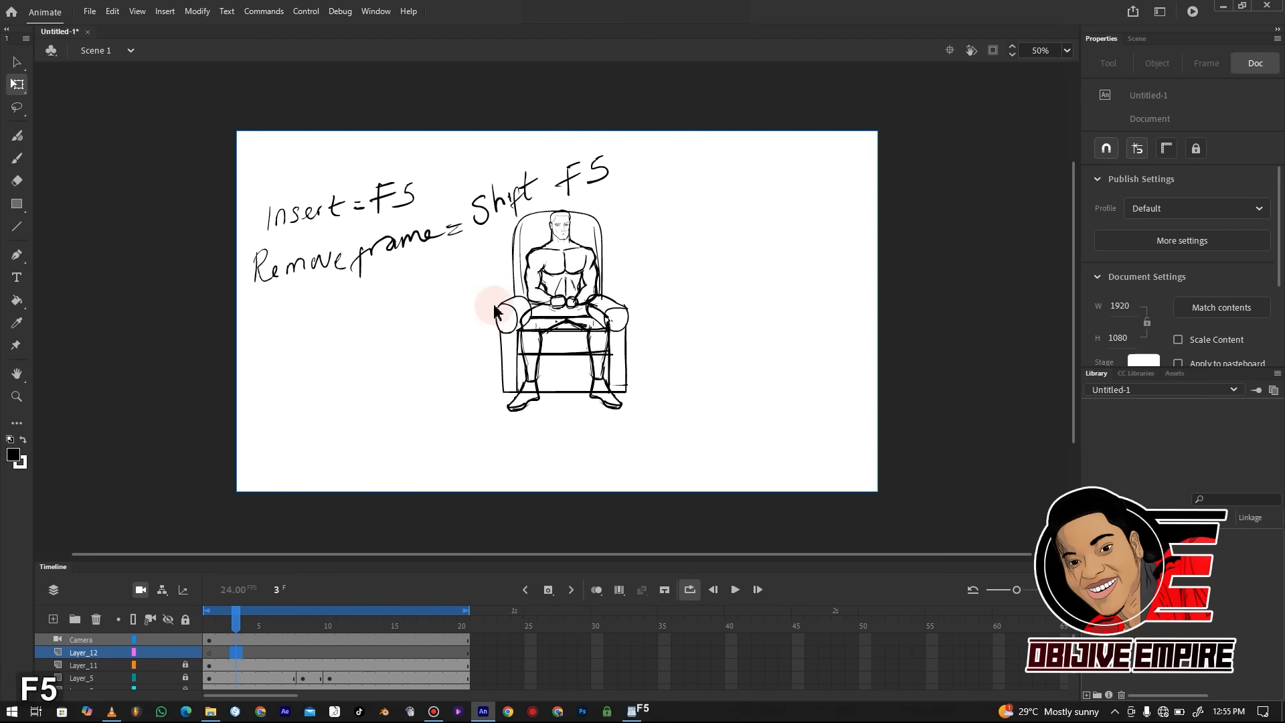
{"action": "key", "text": "shift+F5"}
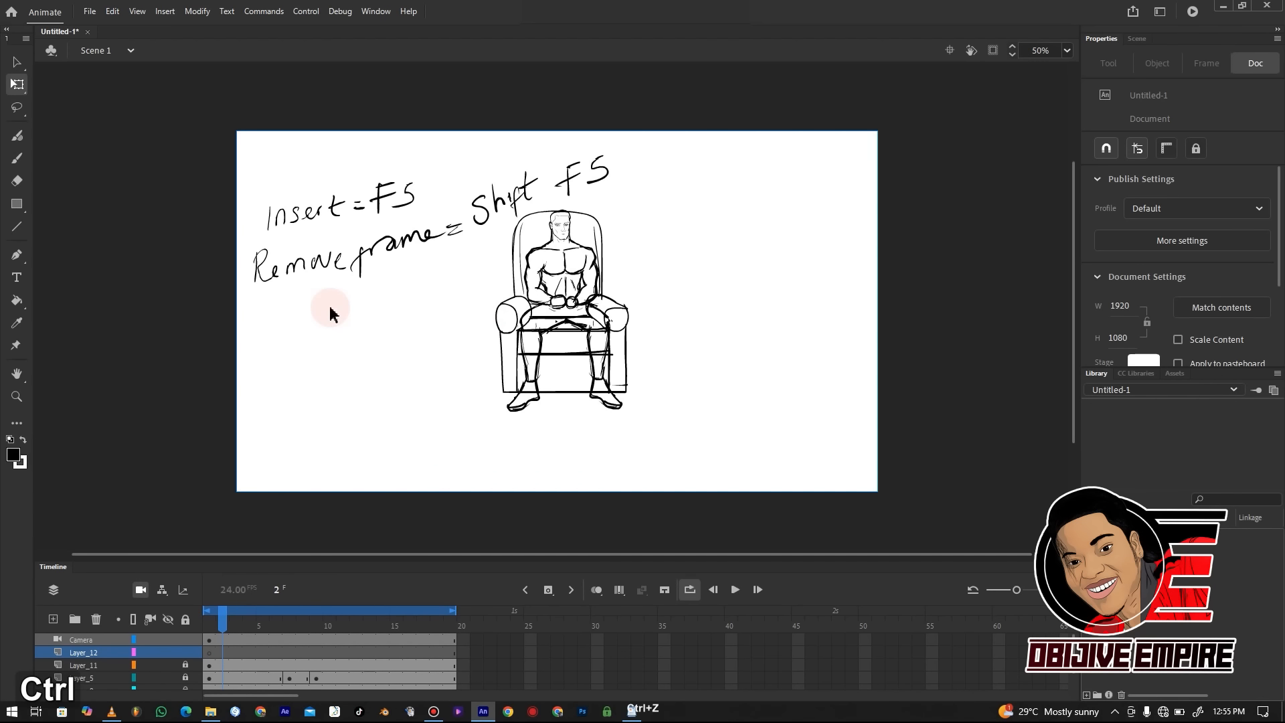
Handwrite "Blank keyframe = F7" with the Classic Brush below the remove-frame line
{"action": "key", "text": "b"}
{"action": "left_click_drag", "start_coordinate": [259, 310], "coordinate": [258, 333]}
{"action": "mouse_move", "coordinate": [276, 305]}
{"action": "left_mouse_down"}
{"action": "mouse_move", "coordinate": [274, 327]}
{"action": "mouse_move", "coordinate": [313, 315]}
{"action": "mouse_move", "coordinate": [326, 327]}
{"action": "mouse_move", "coordinate": [350, 305]}
{"action": "mouse_move", "coordinate": [367, 327]}
{"action": "mouse_move", "coordinate": [400, 289]}
{"action": "mouse_move", "coordinate": [484, 250]}
{"action": "left_mouse_up"}
{"action": "left_click", "coordinate": [490, 248]}
{"action": "left_click_drag", "start_coordinate": [475, 257], "coordinate": [506, 237]}
{"action": "left_click_drag", "start_coordinate": [513, 224], "coordinate": [526, 245]}
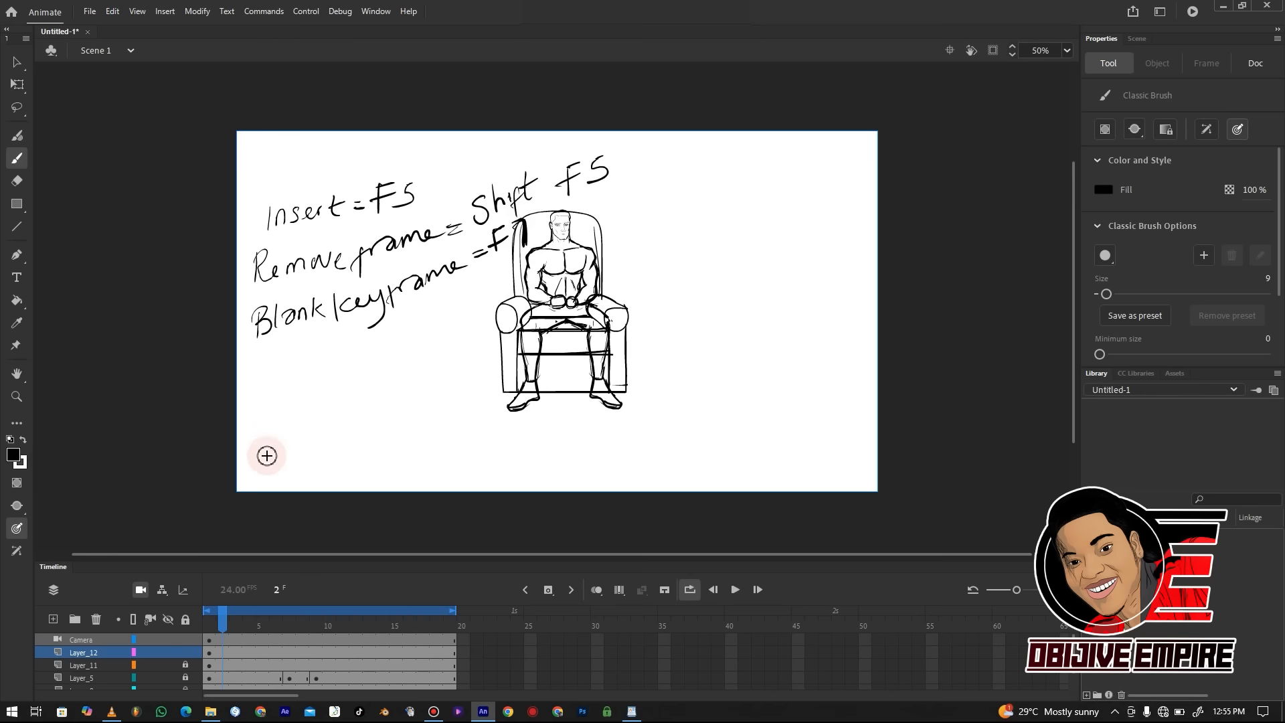
Try converting frame 3 of Layer_12 to a keyframe, and undo it
{"action": "right_click", "coordinate": [263, 372]}
{"action": "left_click", "coordinate": [434, 331]}
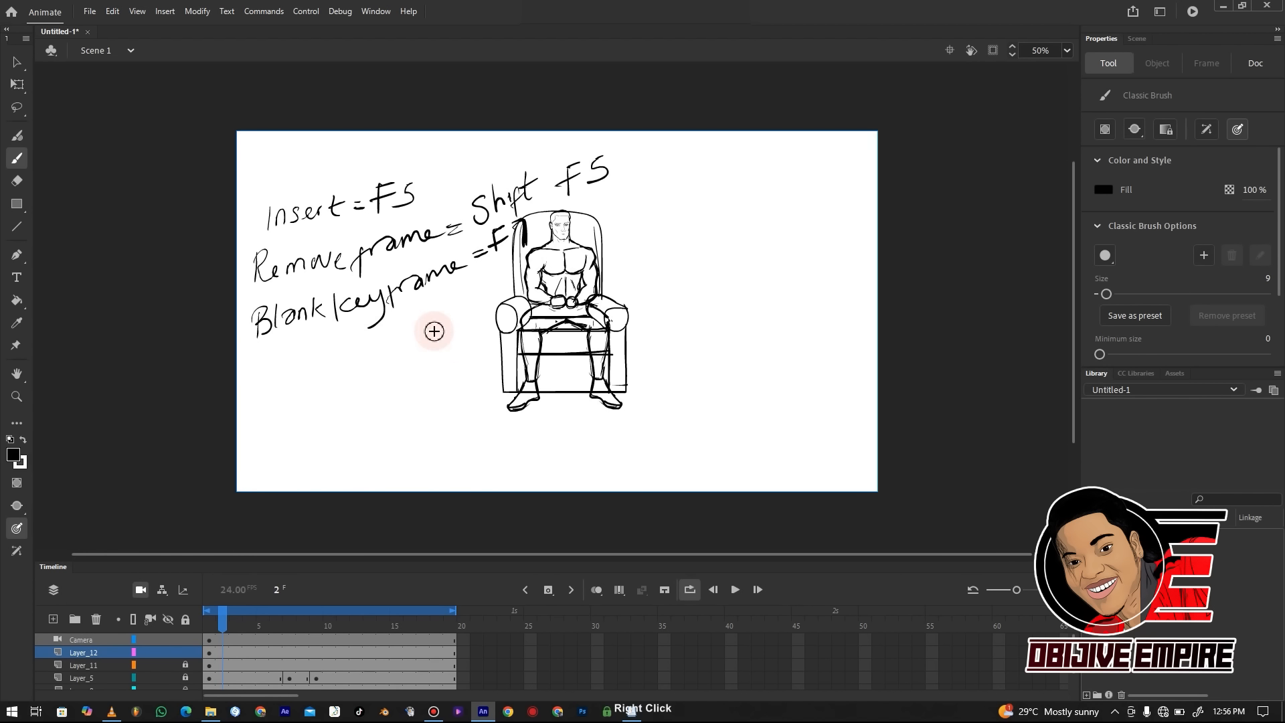
{"action": "left_click", "coordinate": [210, 653]}
{"action": "left_click", "coordinate": [238, 653]}
{"action": "key", "text": "F6"}
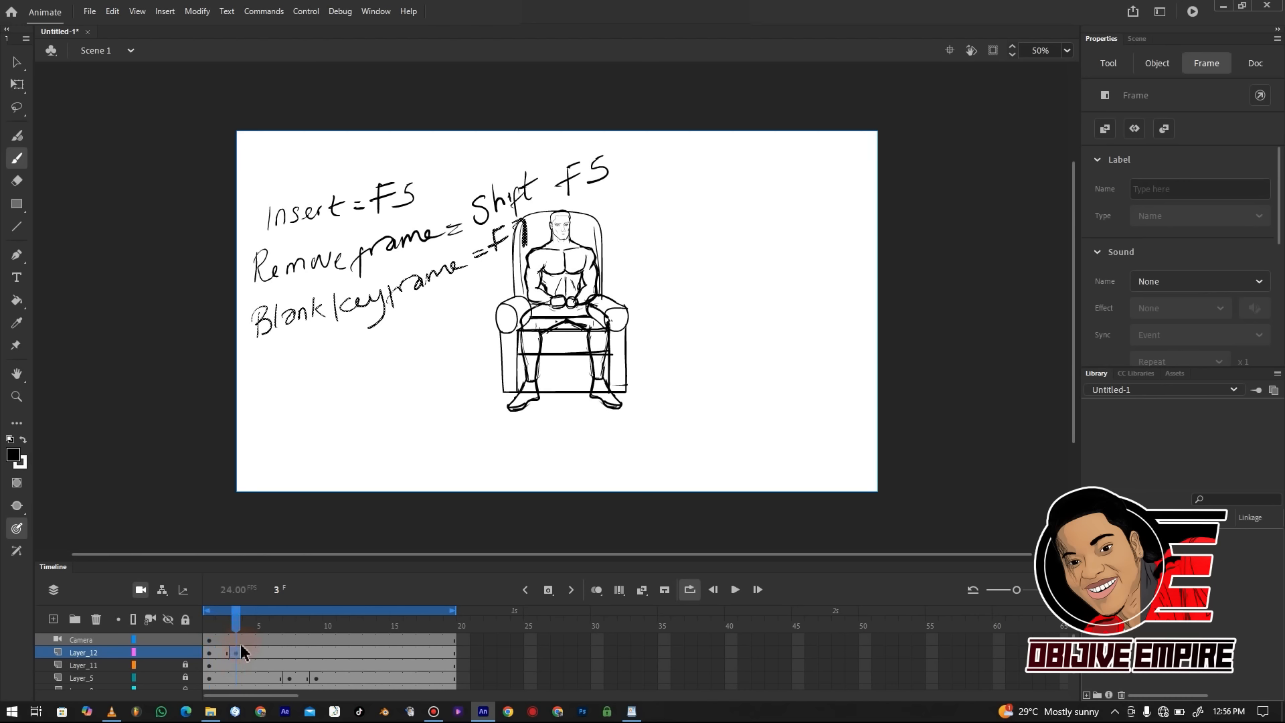
{"action": "key", "text": "ctrl+z"}
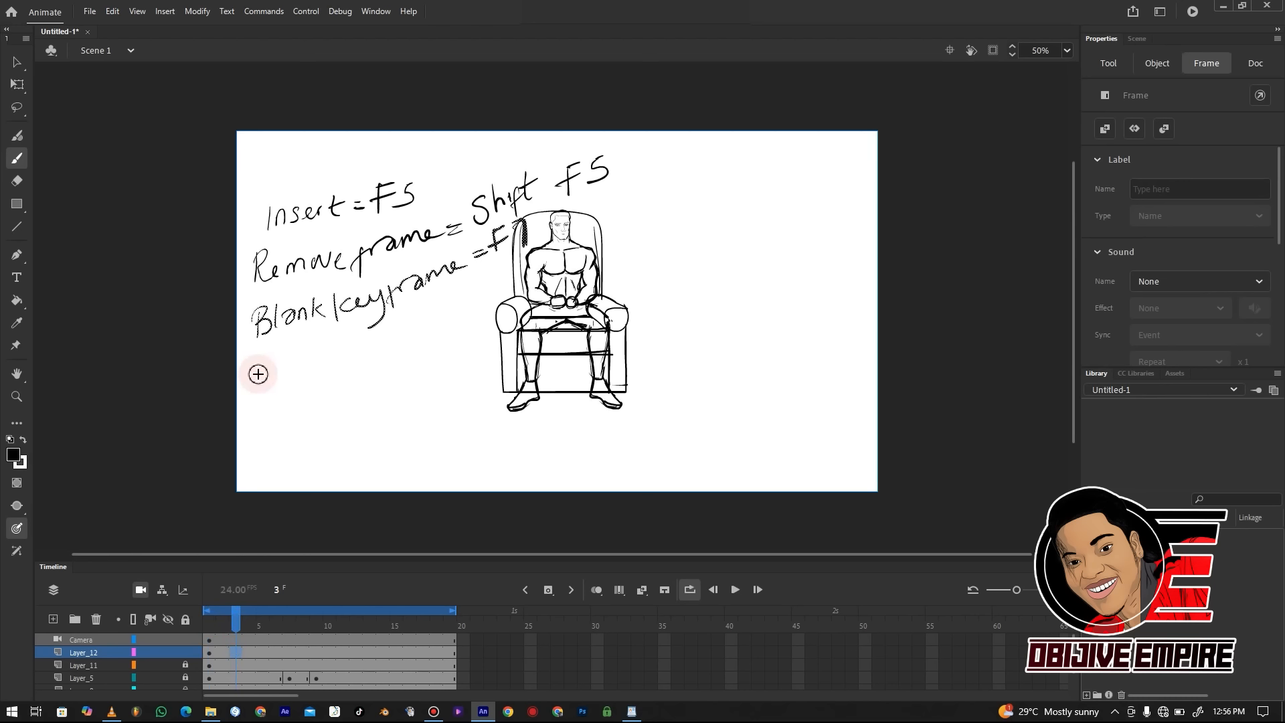
Handwrite the words "Insert keyframe" beneath the blank-keyframe line with the brush
{"action": "mouse_move", "coordinate": [255, 372]}
{"action": "left_mouse_down"}
{"action": "mouse_move", "coordinate": [258, 400]}
{"action": "mouse_move", "coordinate": [326, 371]}
{"action": "left_mouse_up"}
{"action": "mouse_move", "coordinate": [319, 368]}
{"action": "left_mouse_down"}
{"action": "mouse_move", "coordinate": [383, 339]}
{"action": "mouse_move", "coordinate": [423, 342]}
{"action": "left_mouse_up"}
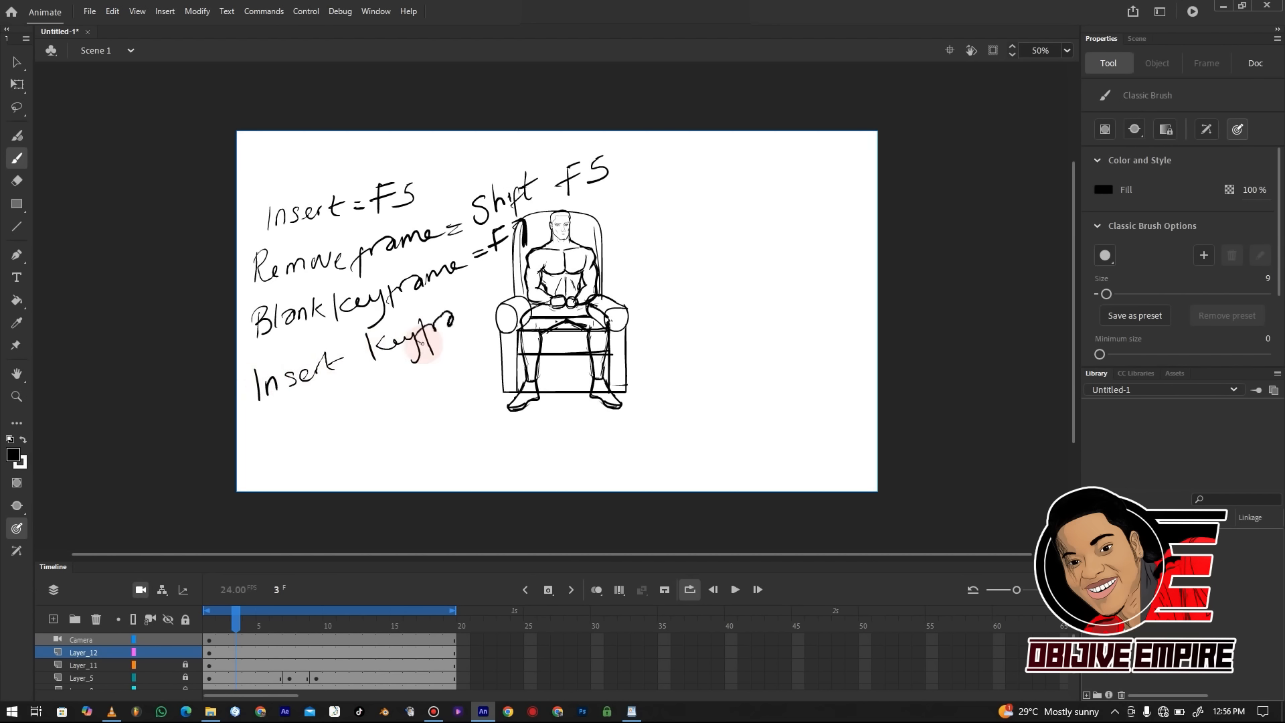
{"action": "left_click_drag", "start_coordinate": [477, 307], "coordinate": [489, 298]}
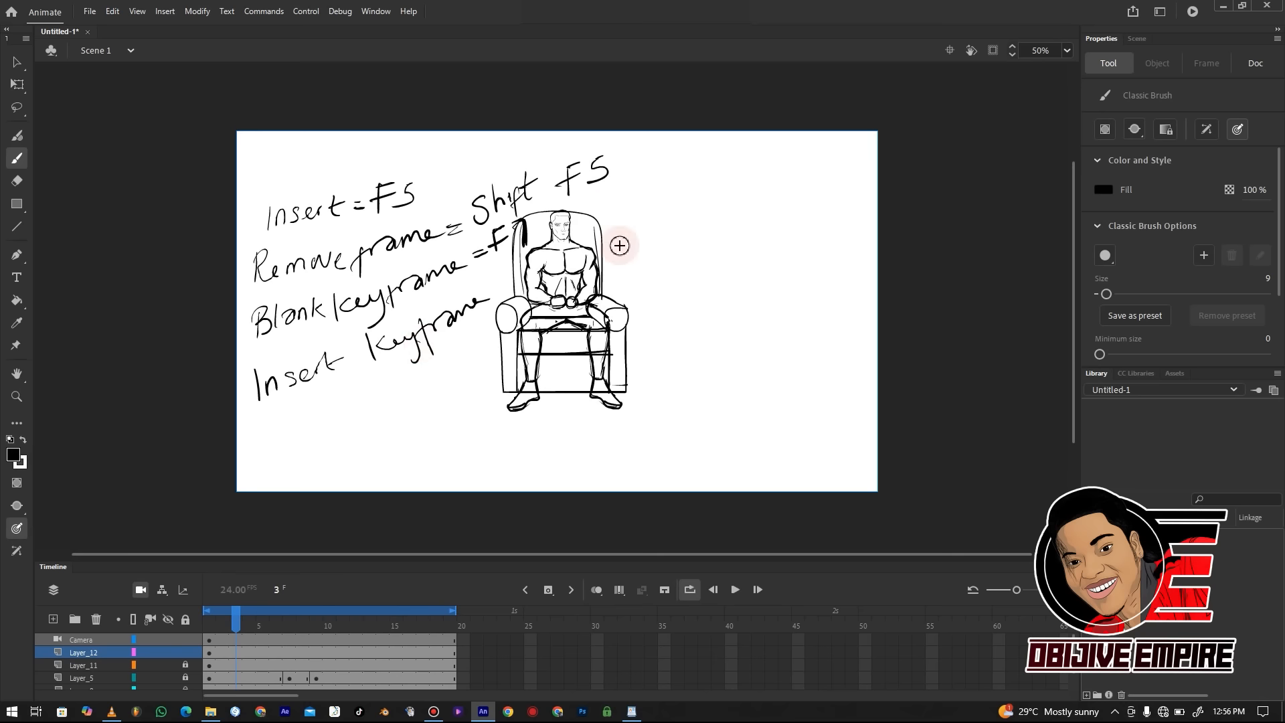
Hide the layers with the seated man and armchair, and complete the last note line with "= F6"
{"action": "left_click_drag", "start_coordinate": [169, 664], "coordinate": [179, 702]}
{"action": "left_click", "coordinate": [170, 667]}
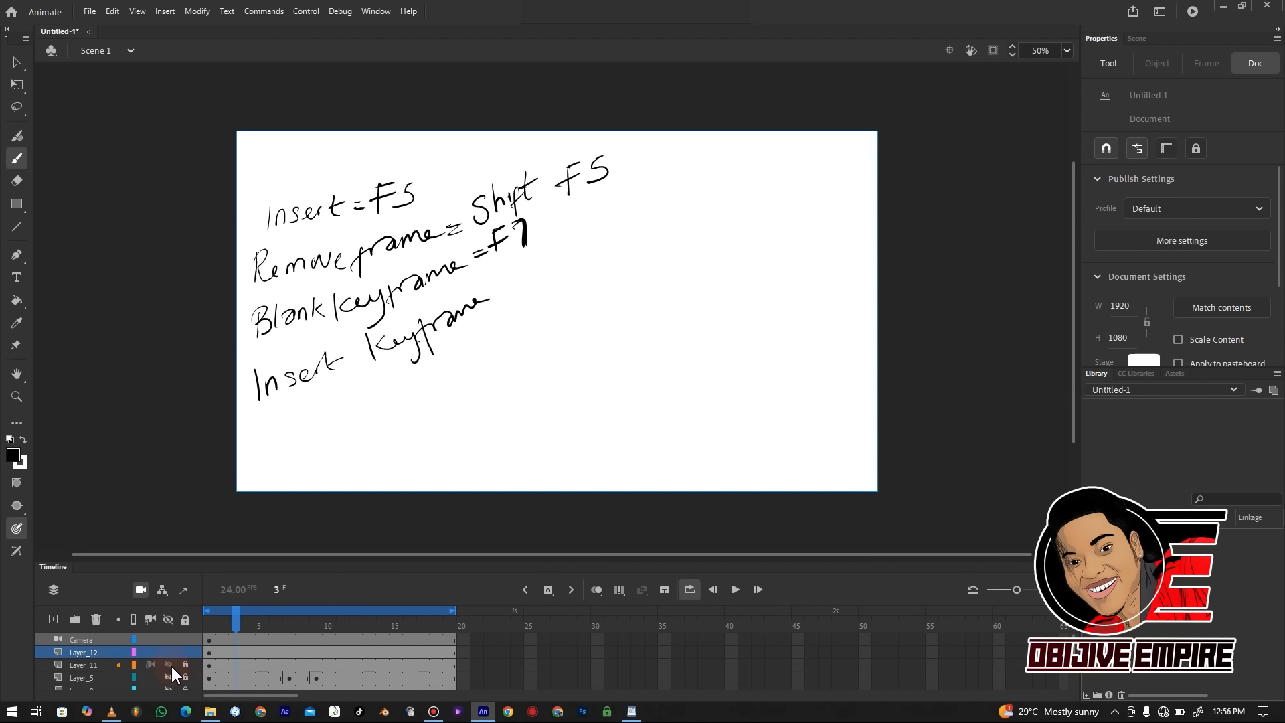
{"action": "left_click", "coordinate": [206, 654]}
{"action": "left_click_drag", "start_coordinate": [501, 288], "coordinate": [520, 281]}
{"action": "mouse_move", "coordinate": [500, 294]}
{"action": "left_mouse_down"}
{"action": "mouse_move", "coordinate": [549, 258]}
{"action": "mouse_move", "coordinate": [539, 289]}
{"action": "left_mouse_up"}
{"action": "left_click_drag", "start_coordinate": [581, 244], "coordinate": [583, 269]}
Erase the word "Insert" from the last note line and handwrite "Convert to" in its place
{"action": "right_click", "coordinate": [492, 404]}
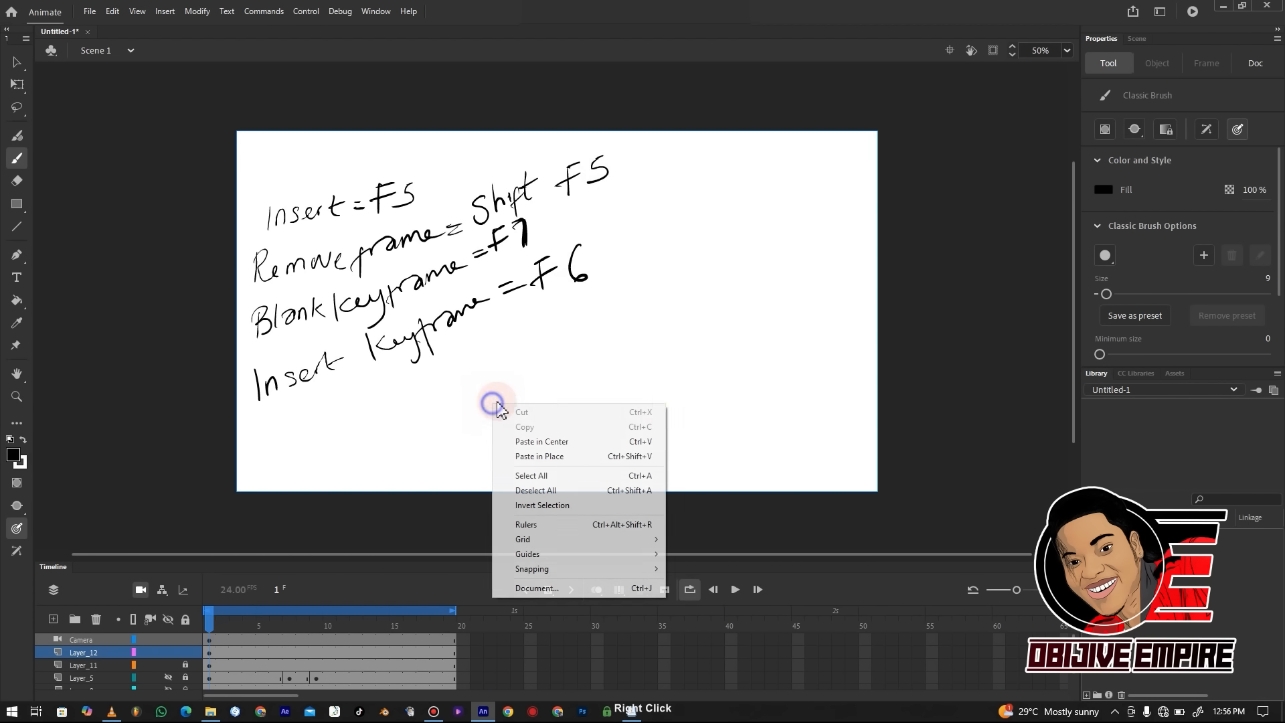
{"action": "left_click", "coordinate": [232, 653]}
{"action": "right_click", "coordinate": [232, 652]}
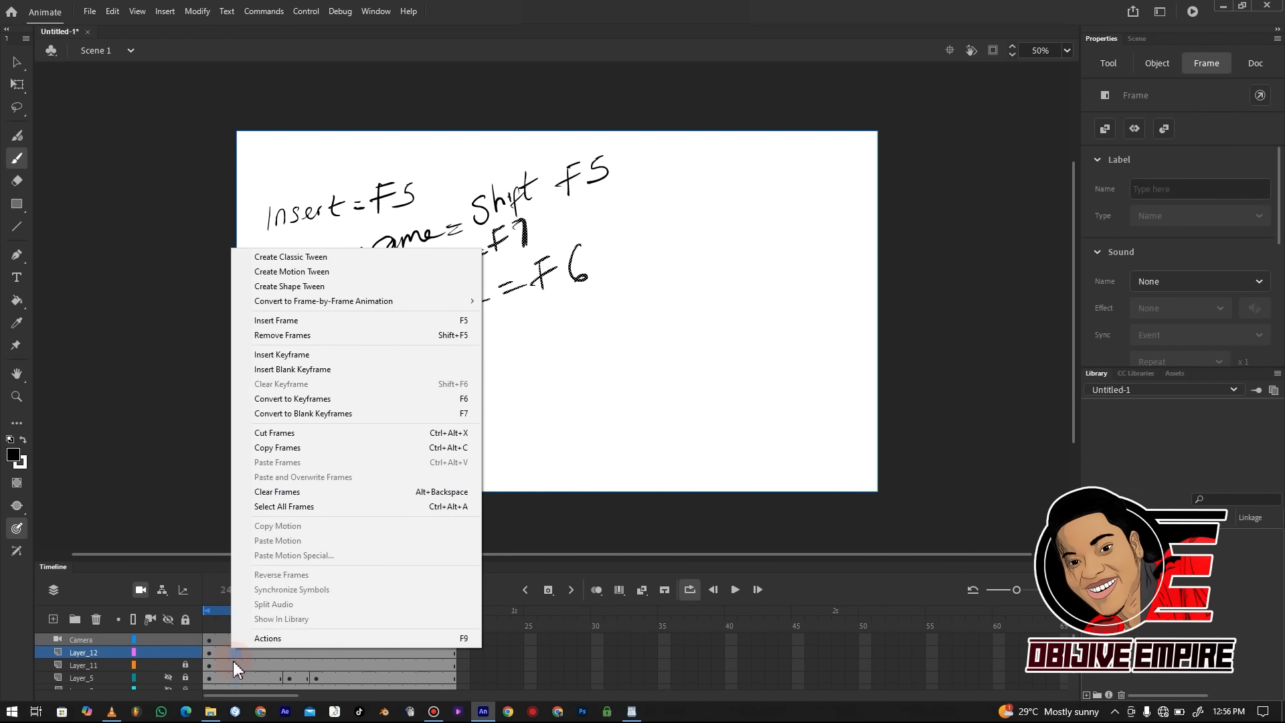
{"action": "left_click", "coordinate": [568, 382]}
{"action": "key", "text": "b"}
{"action": "left_click_drag", "start_coordinate": [276, 383], "coordinate": [334, 362]}
{"action": "key", "text": "e"}
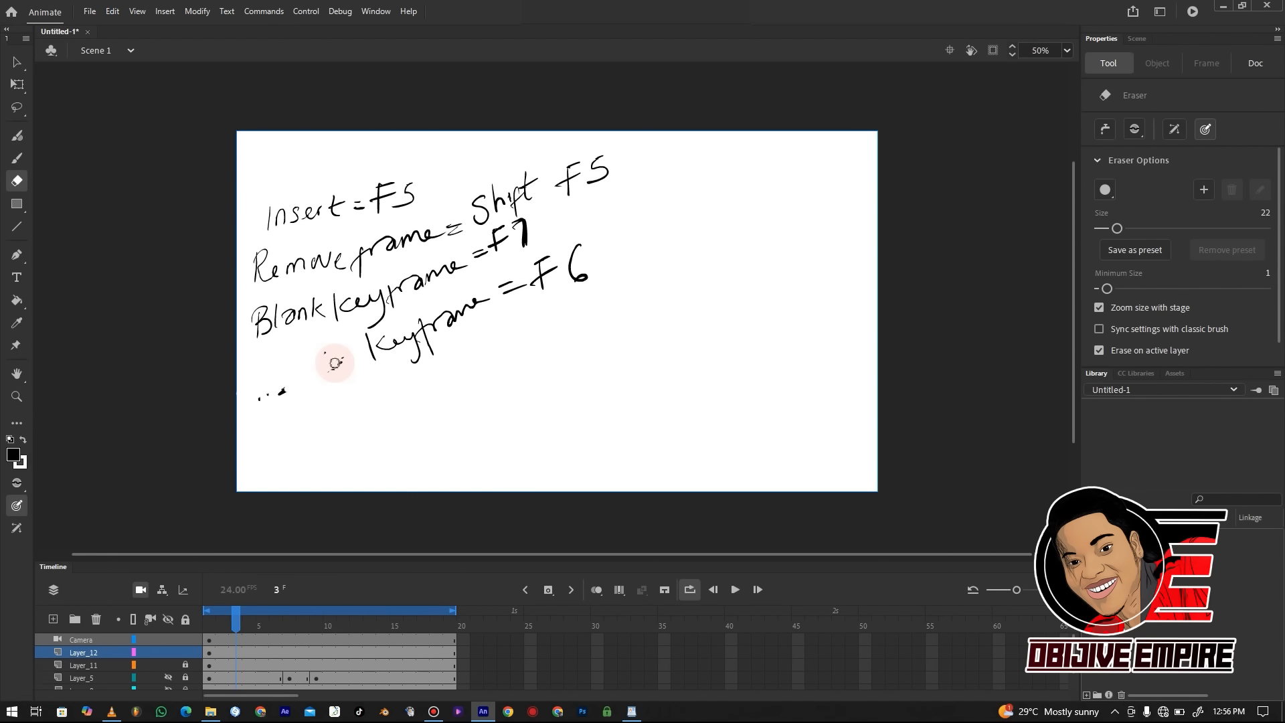
{"action": "key", "text": "b"}
{"action": "mouse_move", "coordinate": [253, 364]}
{"action": "left_mouse_down"}
{"action": "mouse_move", "coordinate": [267, 399]}
{"action": "mouse_move", "coordinate": [324, 359]}
{"action": "mouse_move", "coordinate": [347, 364]}
{"action": "mouse_move", "coordinate": [338, 355]}
{"action": "left_mouse_up"}
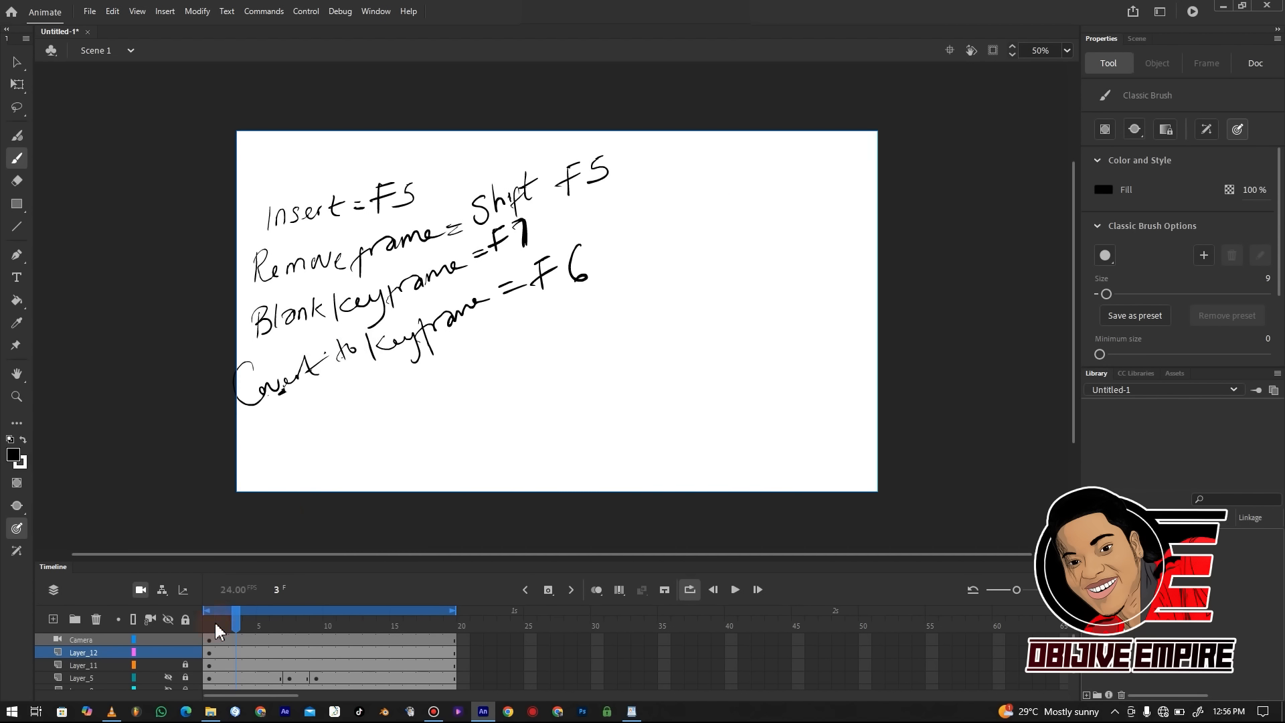
Add a new layer above the notes and review the frame commands available at frame 7
{"action": "left_click", "coordinate": [52, 618]}
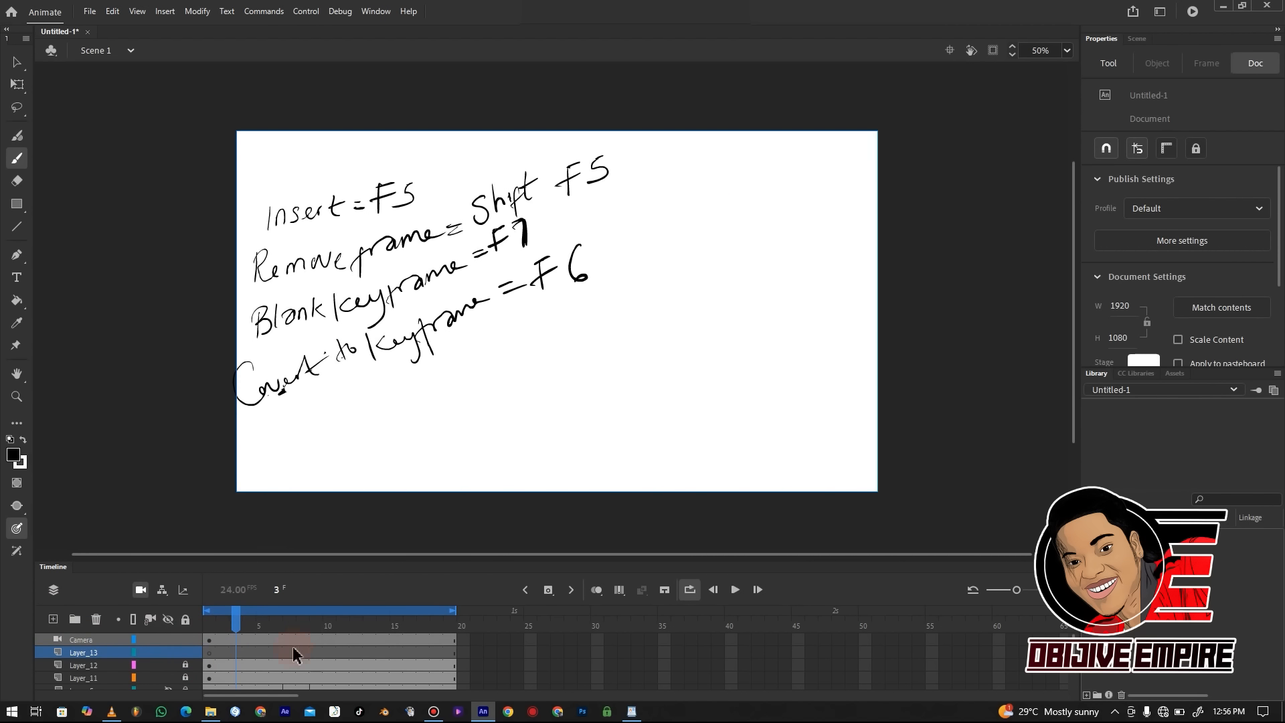
{"action": "right_click", "coordinate": [295, 653]}
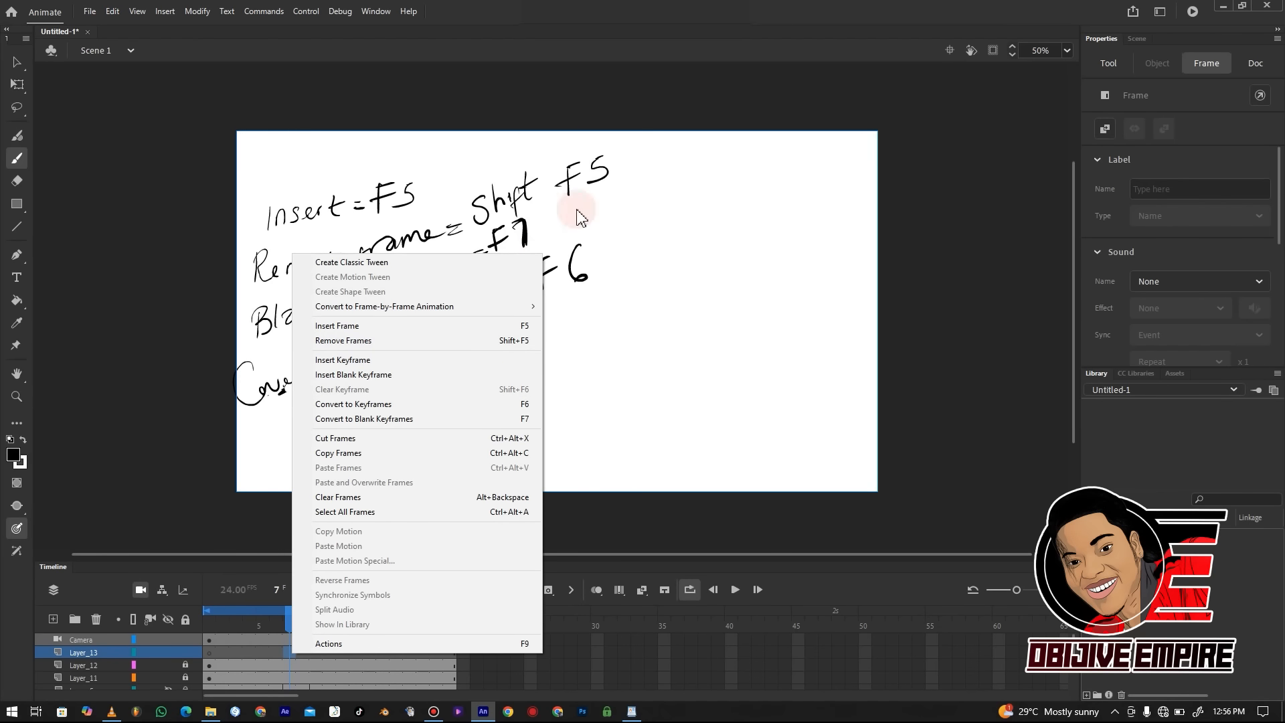
{"action": "left_click", "coordinate": [670, 366]}
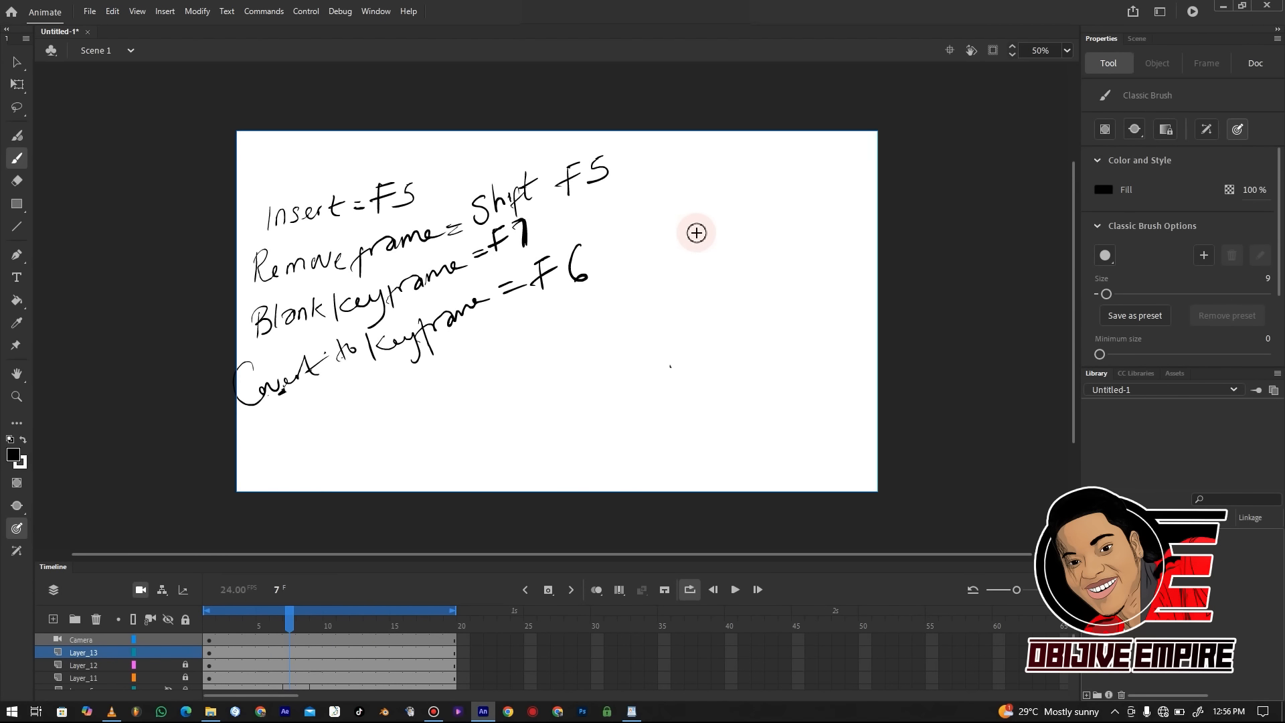
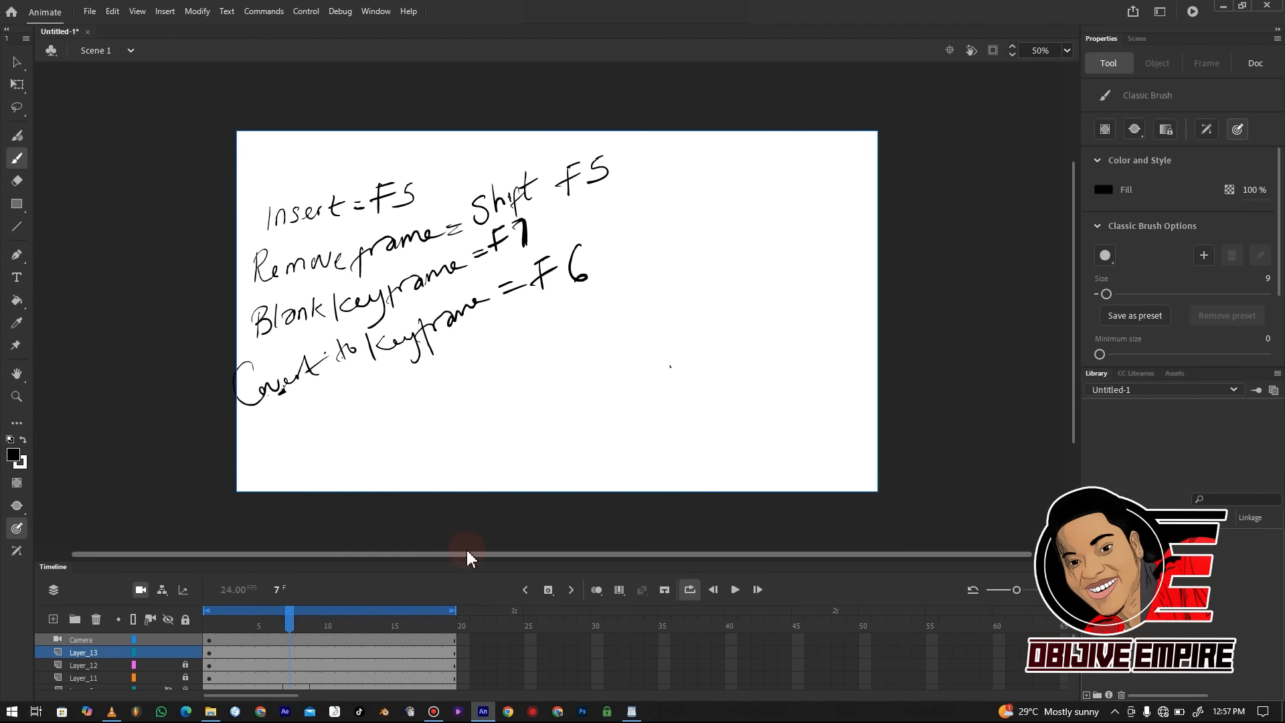
Lock Layer_13 and hide all layers to leave an empty stage
{"action": "left_click", "coordinate": [185, 652]}
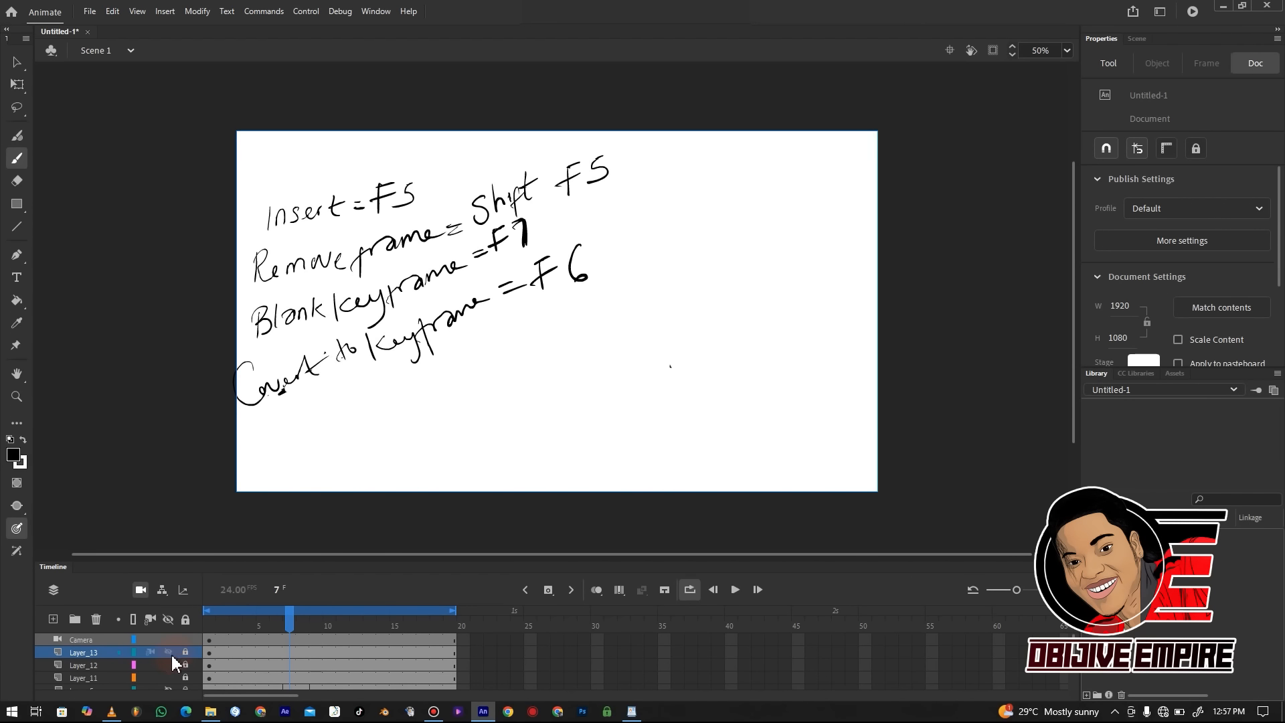
{"action": "left_click", "coordinate": [168, 621]}
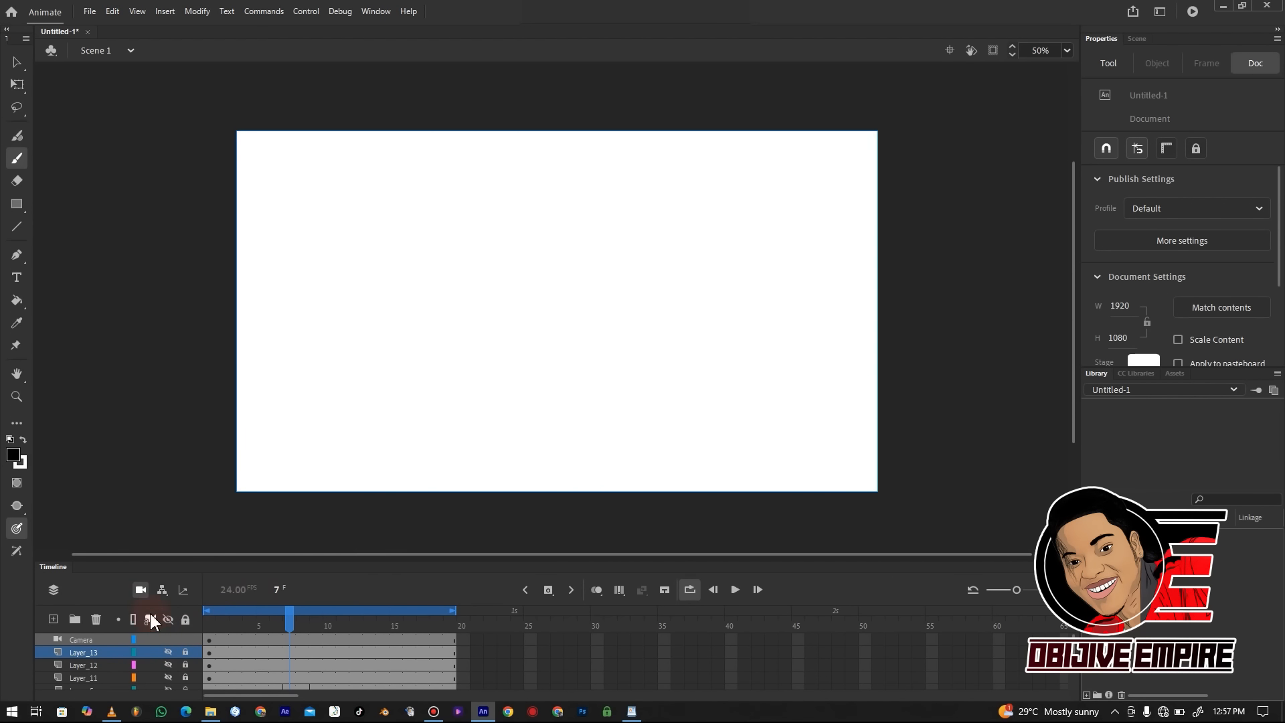
{"action": "left_click", "coordinate": [169, 622]}
{"action": "left_click", "coordinate": [170, 622]}
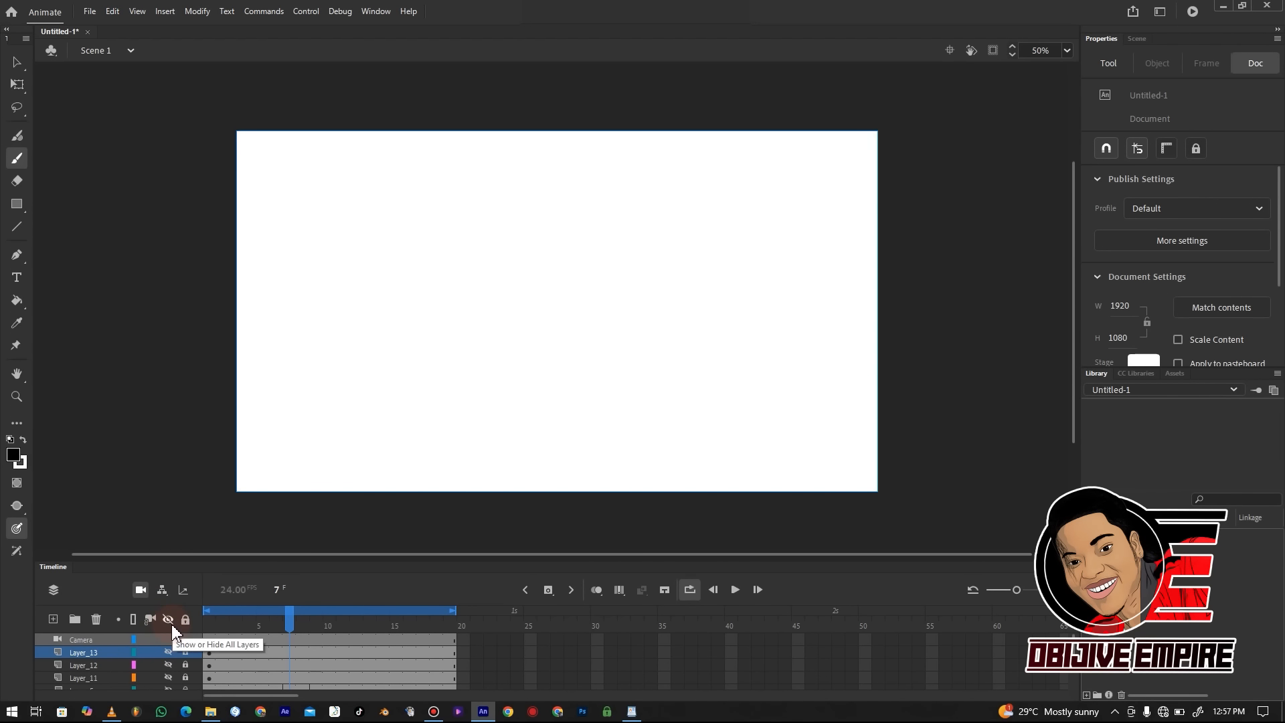
Add a new layer and draw a circle in the left half of the stage on frame 1 with the Classic Brush
{"action": "left_click", "coordinate": [53, 618]}
{"action": "left_click", "coordinate": [210, 651]}
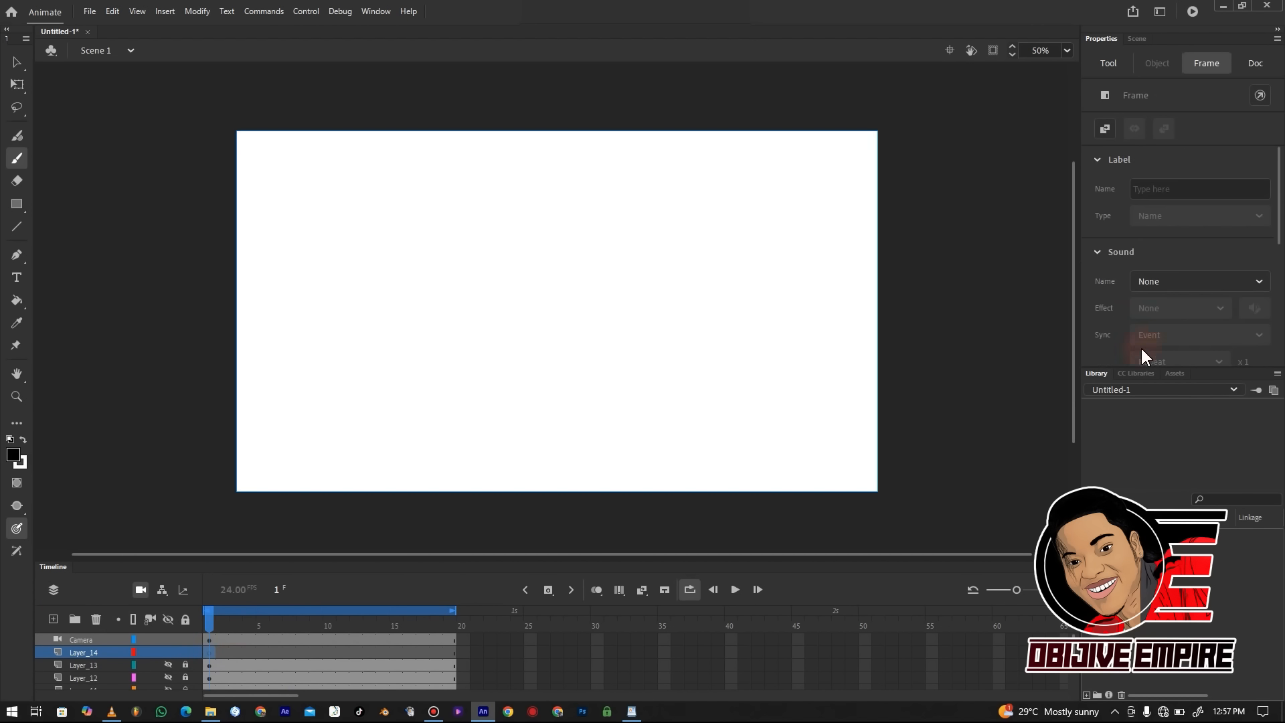
{"action": "left_click_drag", "start_coordinate": [1074, 416], "coordinate": [1075, 426]}
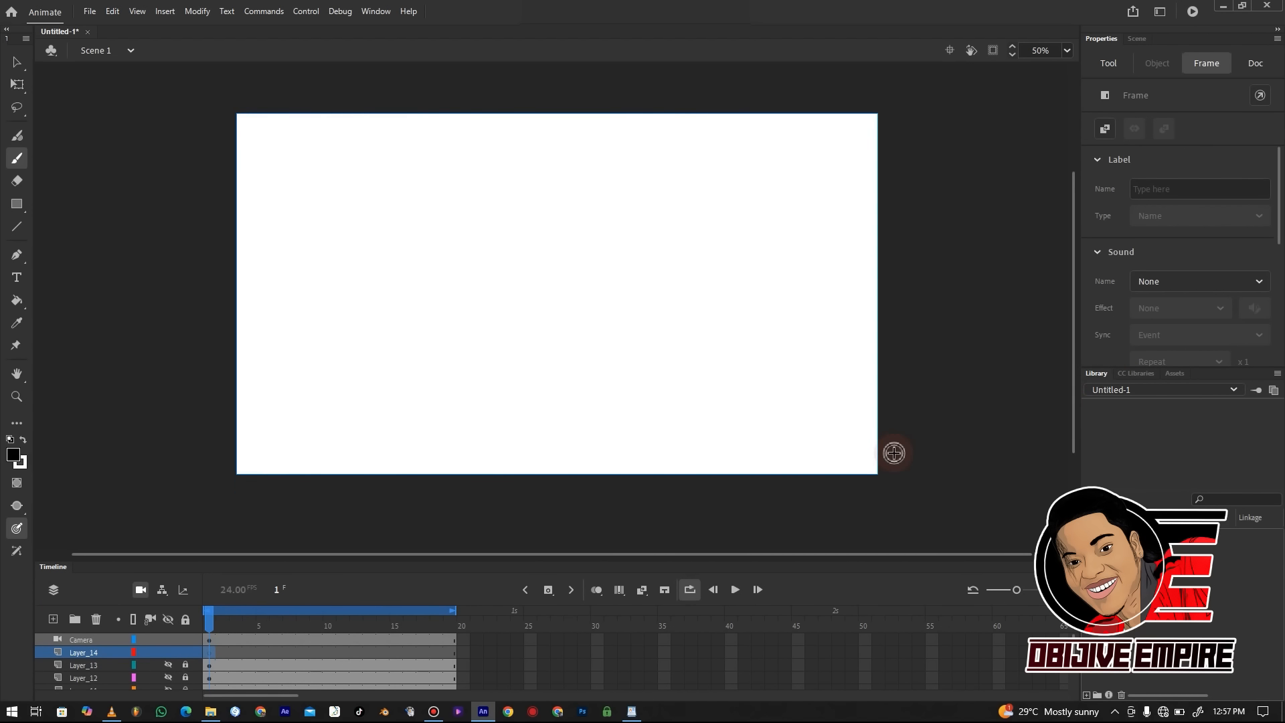
{"action": "key", "text": "b"}
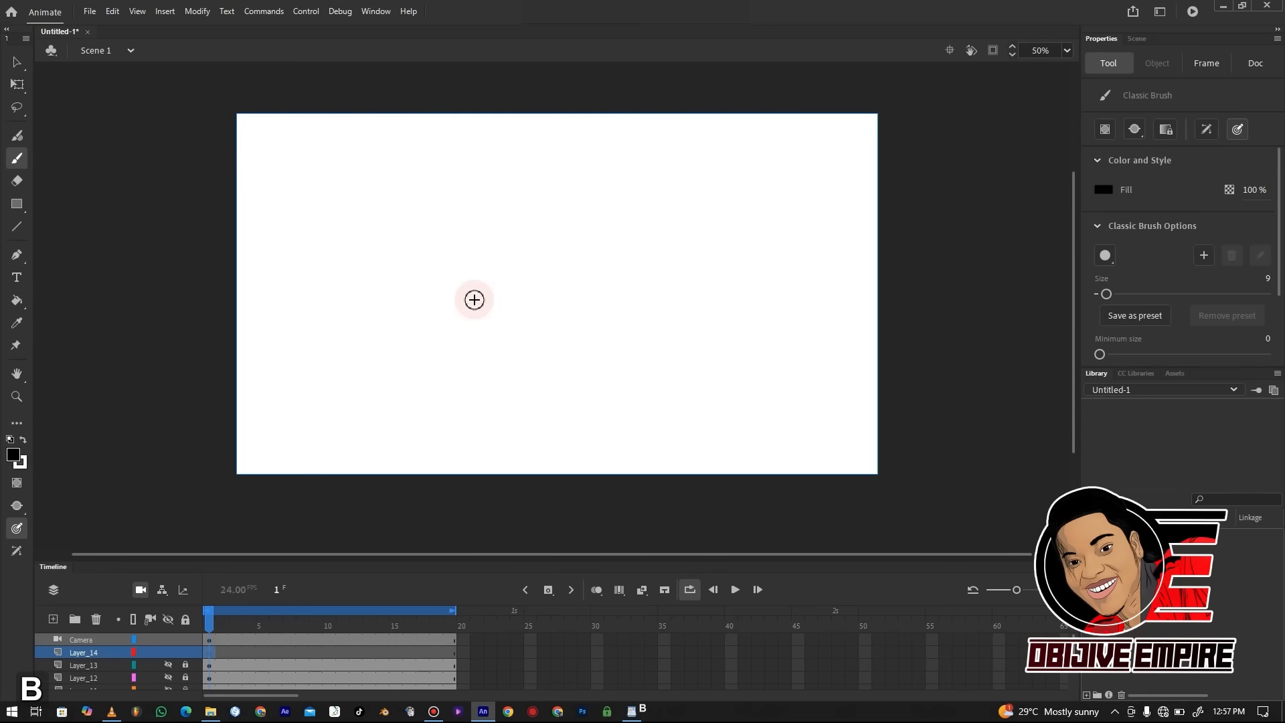
{"action": "left_click_drag", "start_coordinate": [389, 256], "coordinate": [386, 273]}
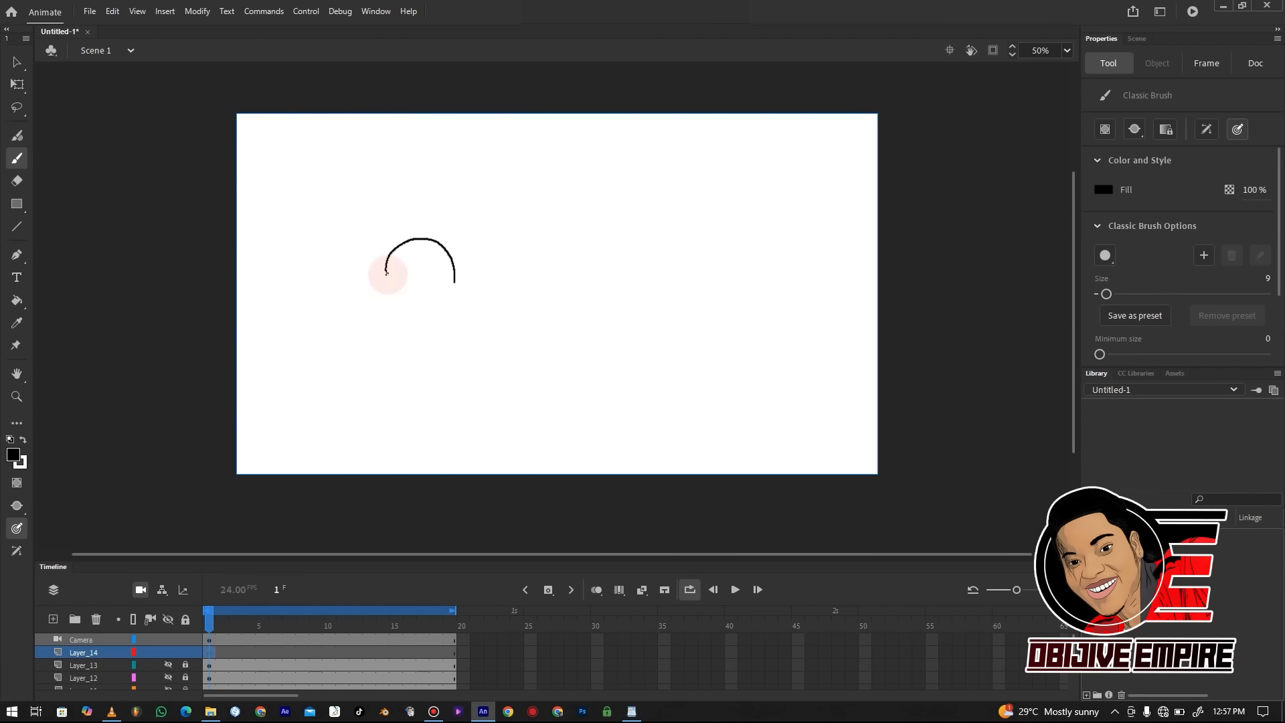
{"action": "mouse_move", "coordinate": [387, 274]}
{"action": "left_mouse_down"}
{"action": "mouse_move", "coordinate": [397, 252]}
{"action": "mouse_move", "coordinate": [387, 255]}
{"action": "left_mouse_up"}
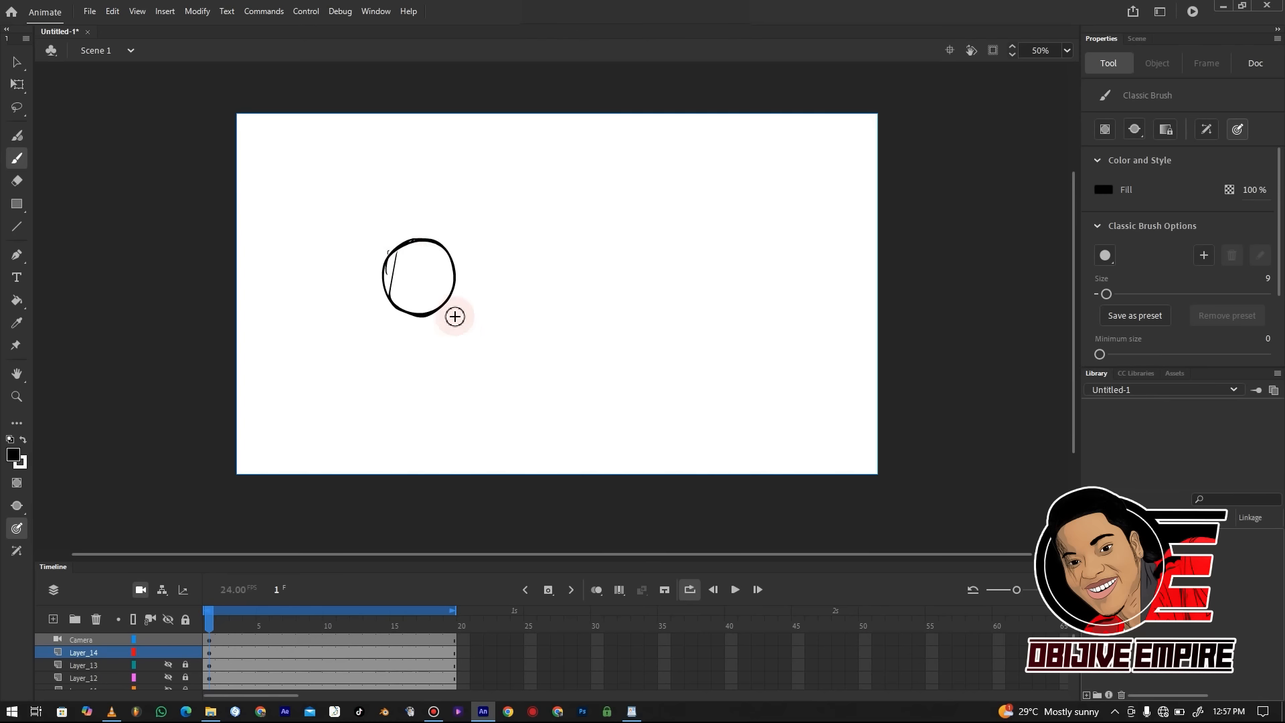
Insert a blank keyframe at frame 11 and draw a second circle in the stage's right half, using onion skinning as a guide
{"action": "left_click", "coordinate": [343, 653]}
{"action": "key", "text": "F7"}
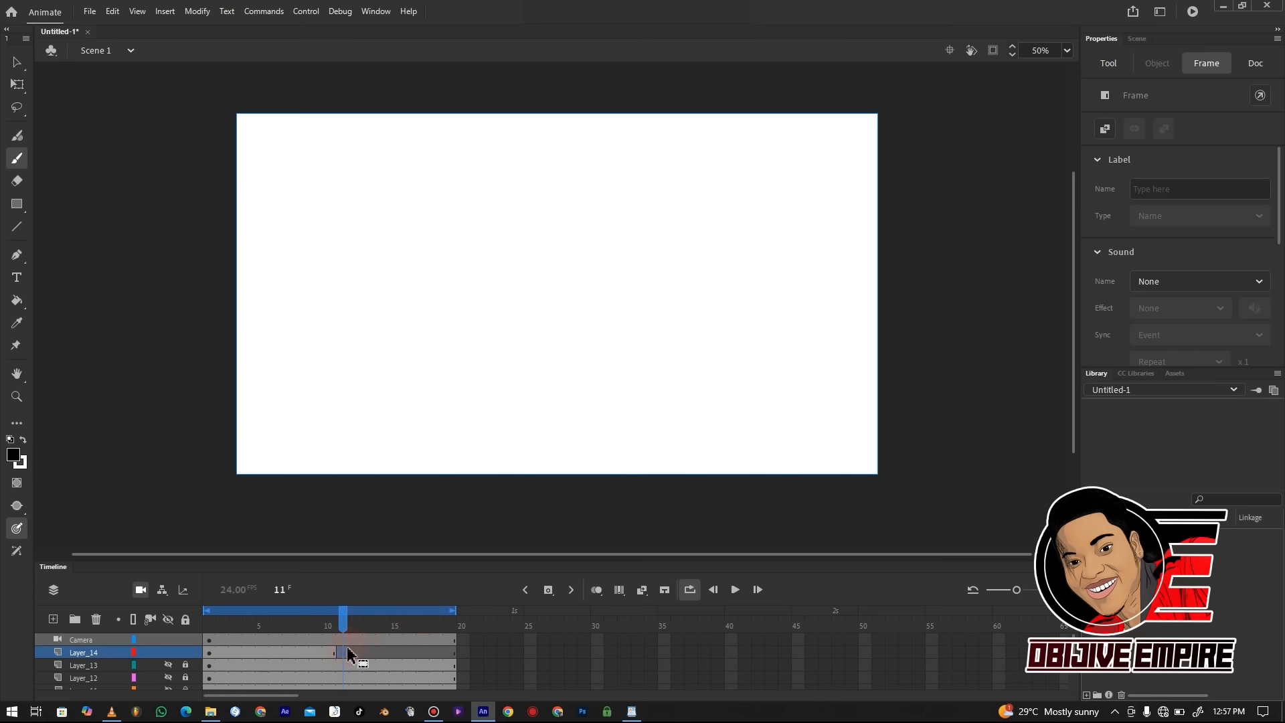
{"action": "left_click", "coordinate": [597, 591]}
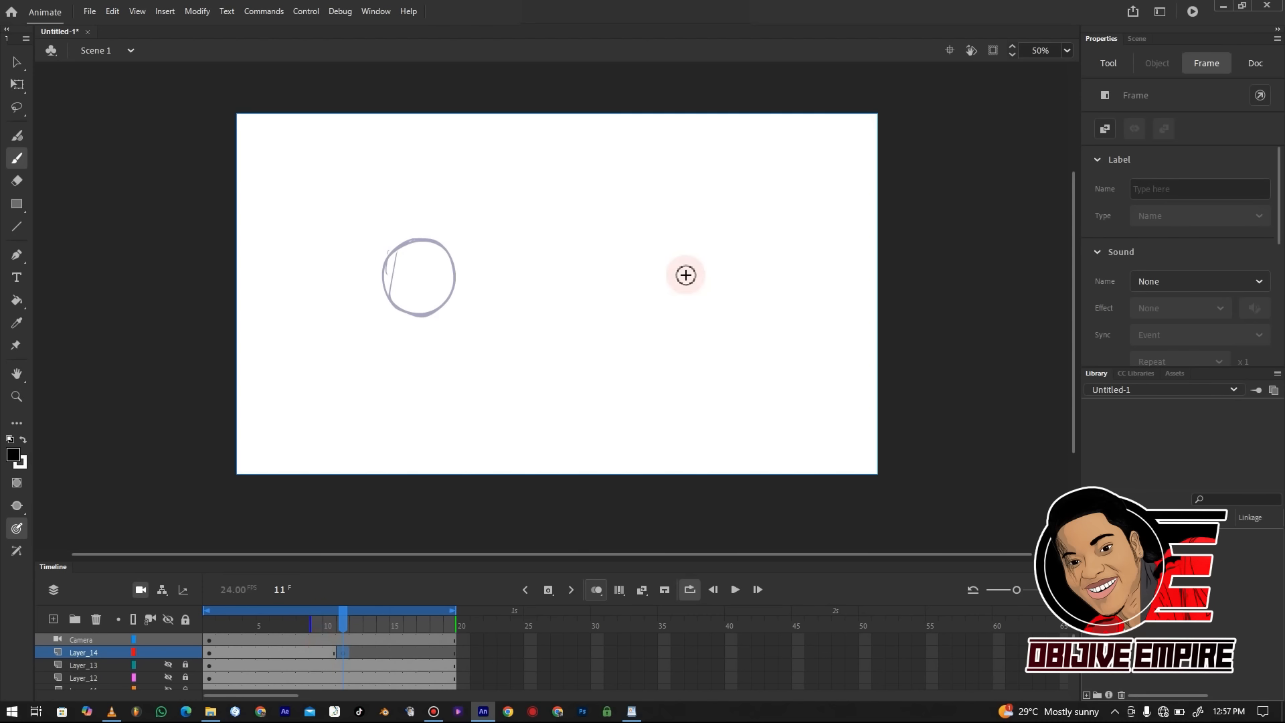
{"action": "left_click_drag", "start_coordinate": [748, 249], "coordinate": [741, 314]}
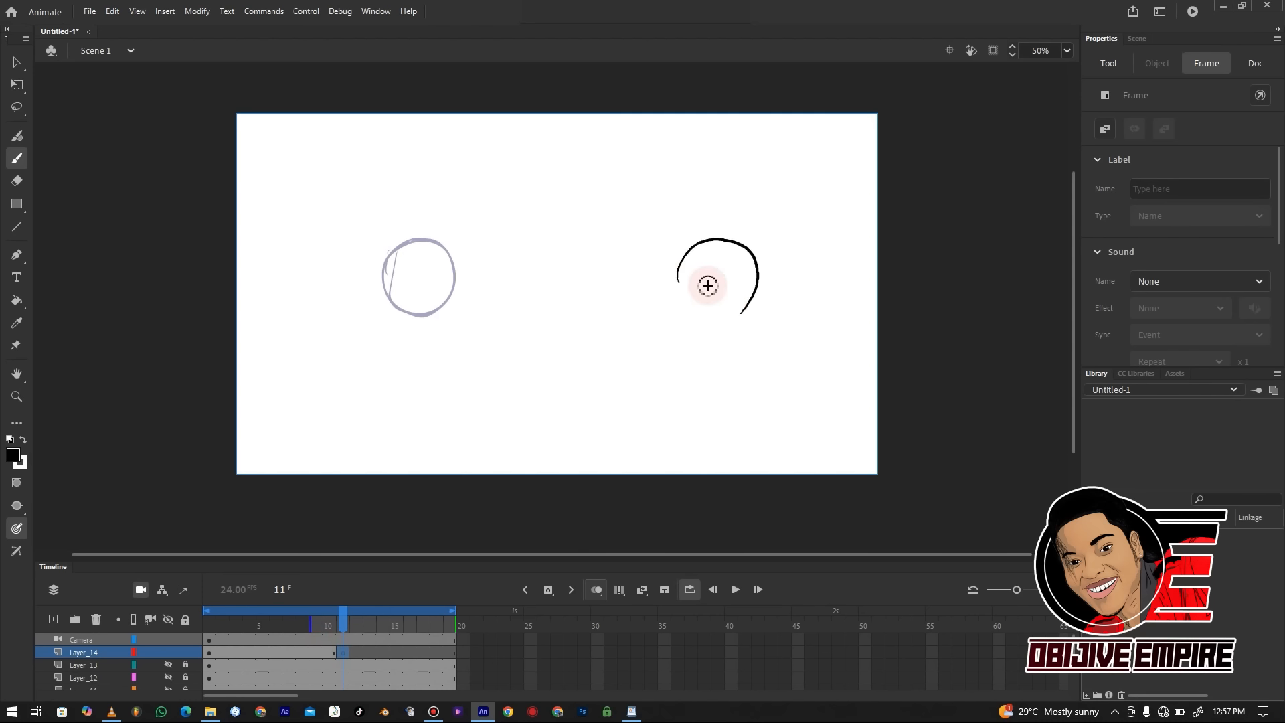
{"action": "left_click_drag", "start_coordinate": [692, 252], "coordinate": [680, 261]}
{"action": "mouse_move", "coordinate": [738, 304]}
{"action": "left_mouse_down"}
{"action": "mouse_move", "coordinate": [739, 252]}
{"action": "mouse_move", "coordinate": [688, 253]}
{"action": "left_mouse_up"}
Play the two-circle animation and compare the stage with onion skinning on and off
{"action": "key", "text": "Return"}
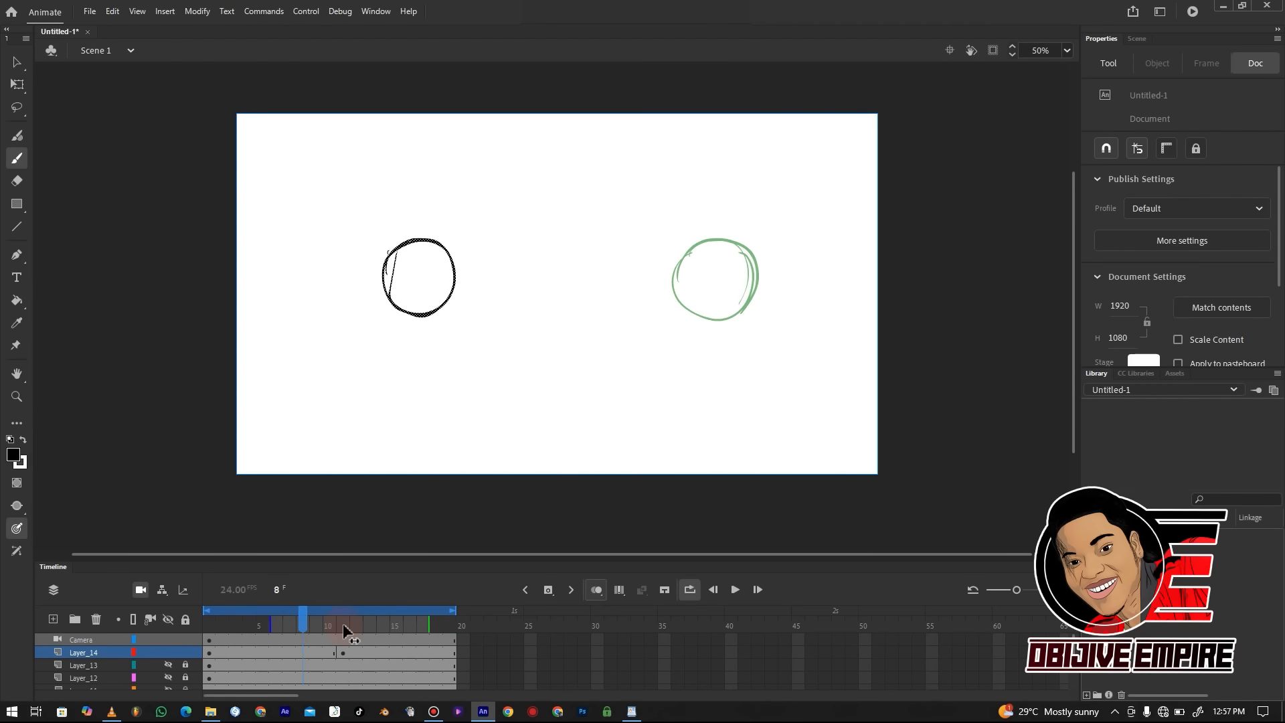
{"action": "left_click", "coordinate": [592, 593]}
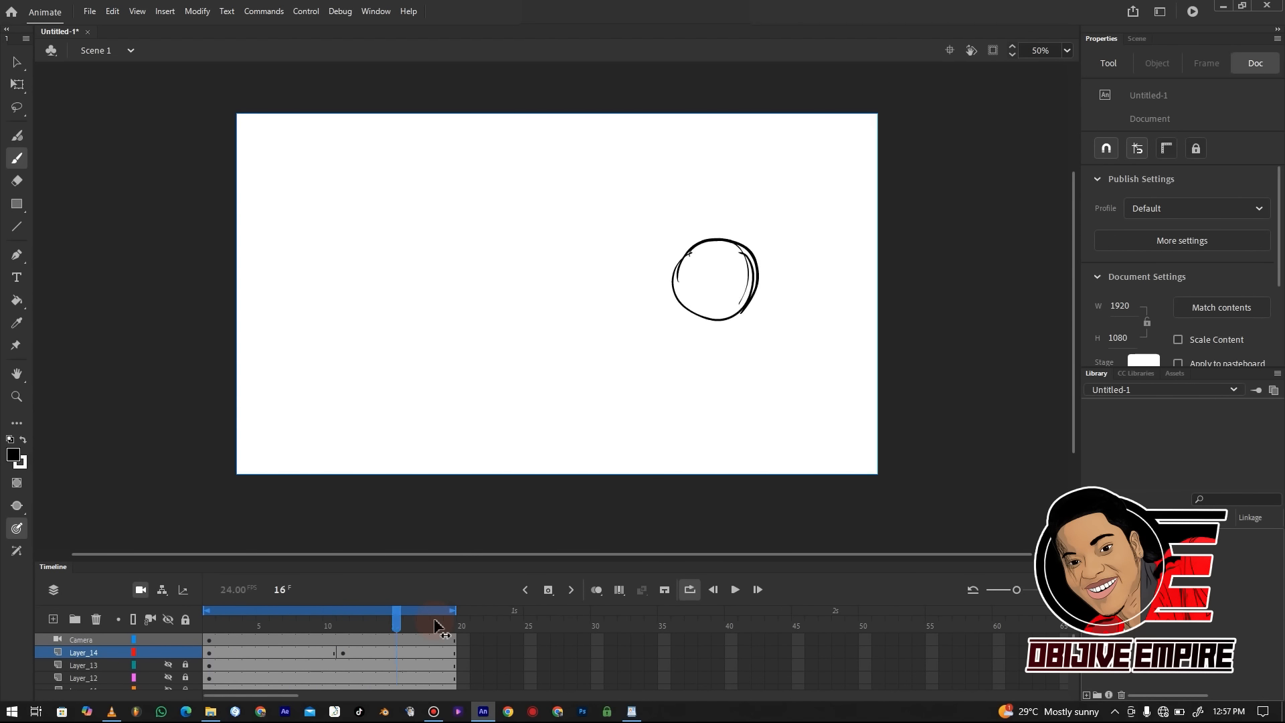
{"action": "key", "text": "Return"}
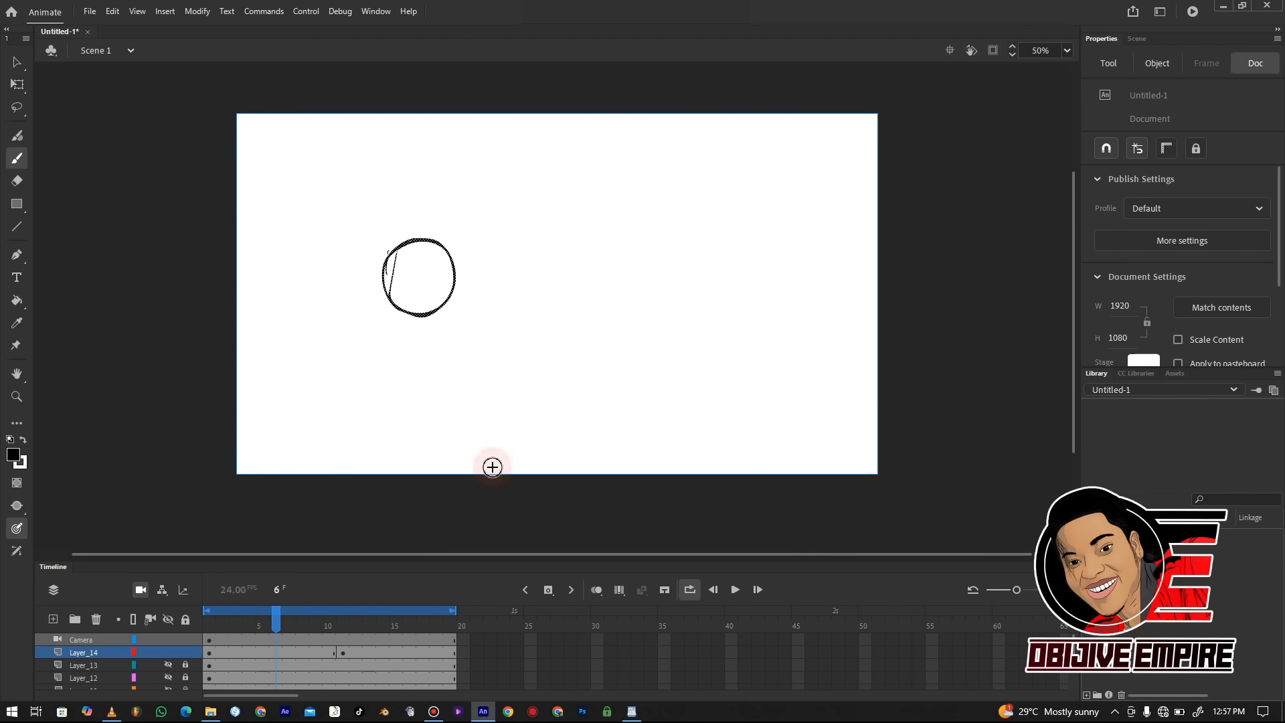
{"action": "left_click", "coordinate": [598, 592]}
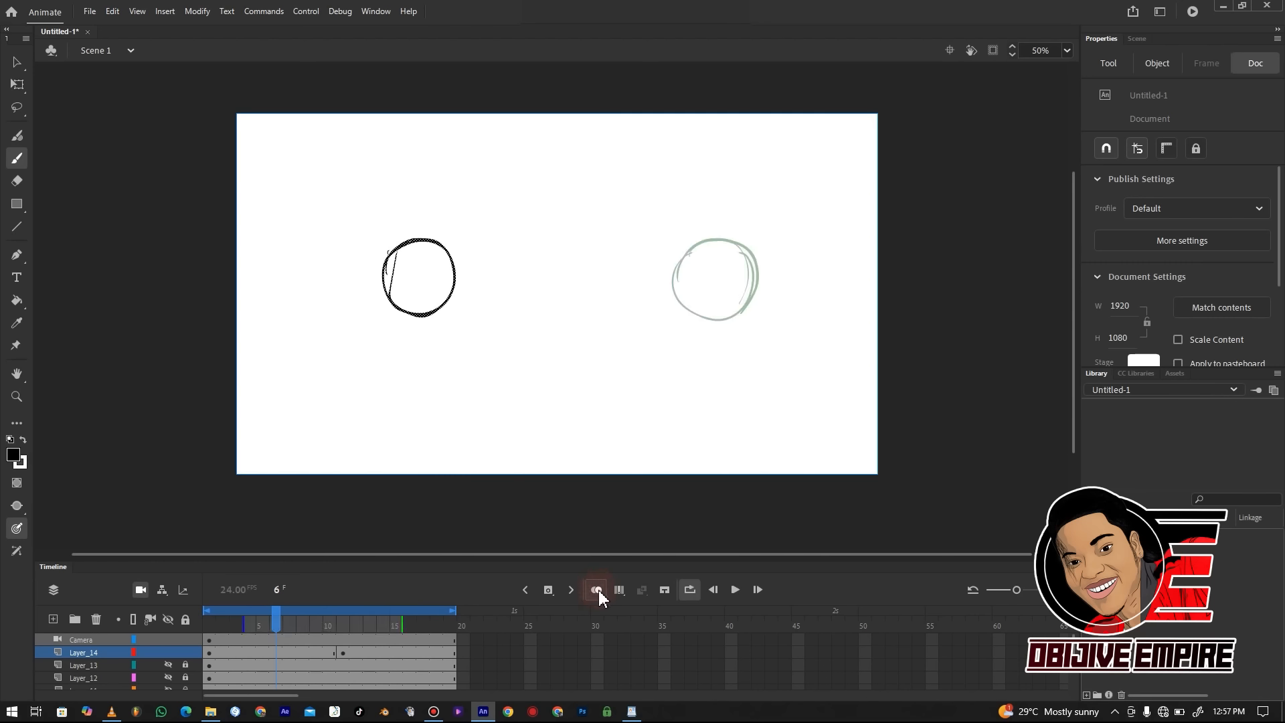
{"action": "left_click", "coordinate": [598, 591]}
Insert a blank keyframe at frame 6 and draw a circle midway between the two onion-skinned circles
{"action": "left_click", "coordinate": [277, 653]}
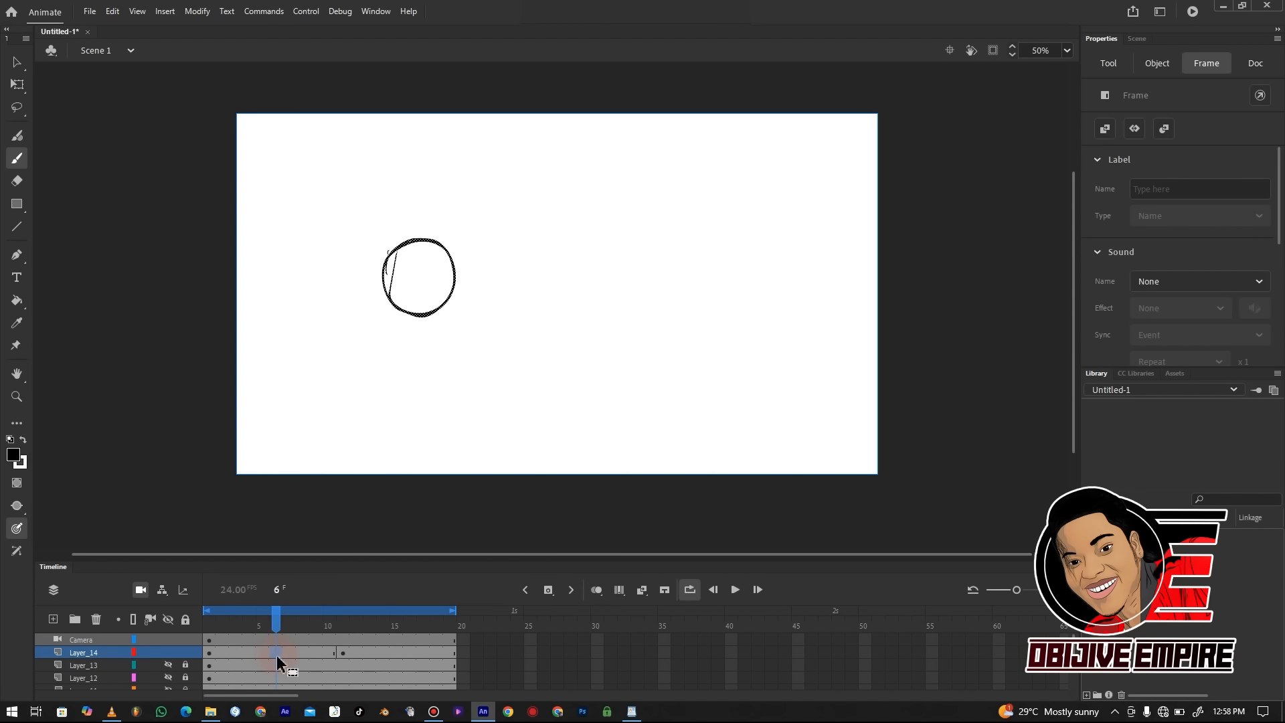
{"action": "key", "text": "F6"}
{"action": "key", "text": "F7"}
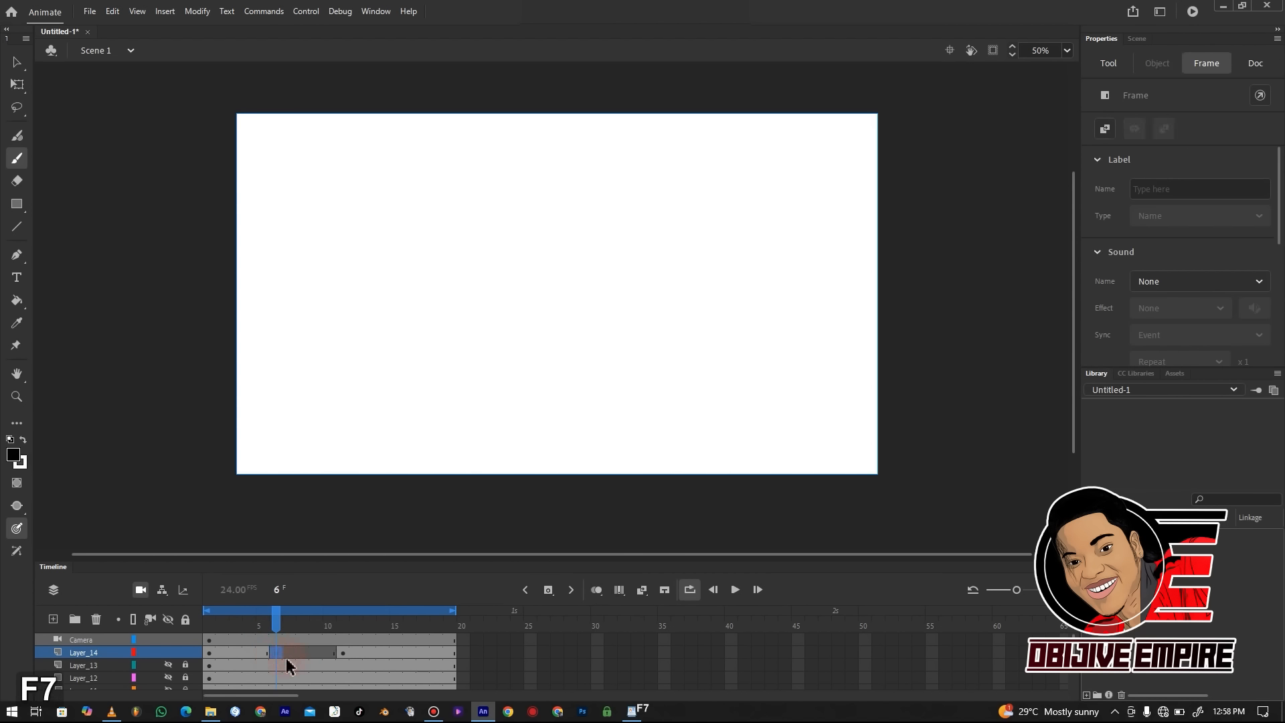
{"action": "left_click", "coordinate": [597, 592]}
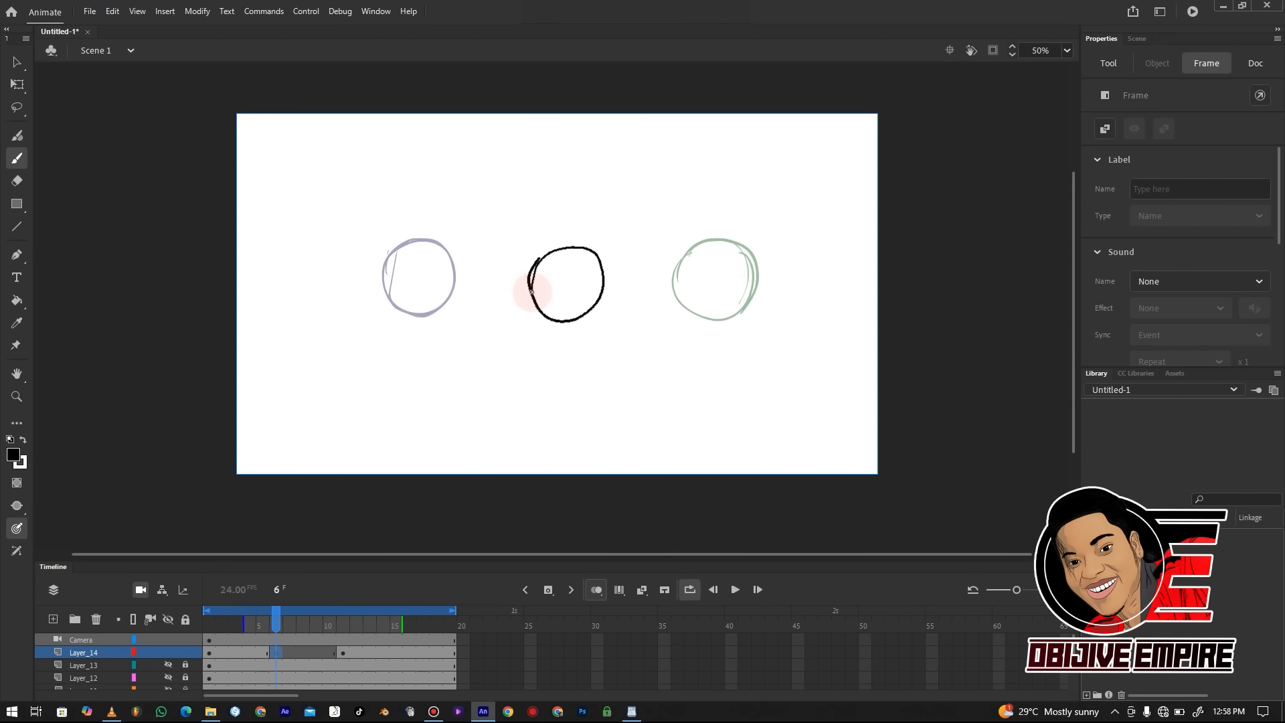
{"action": "left_click_drag", "start_coordinate": [532, 292], "coordinate": [534, 301]}
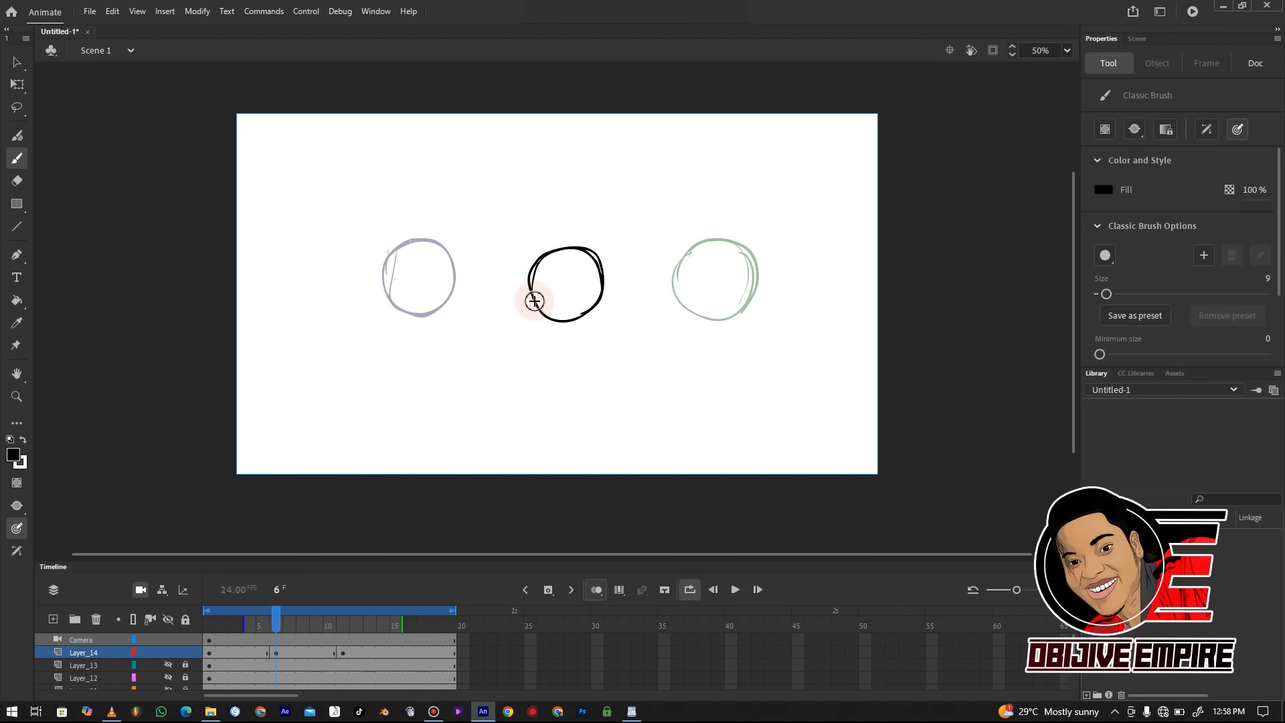
Turn off onion skinning and play the three-circle animation
{"action": "left_click", "coordinate": [596, 590]}
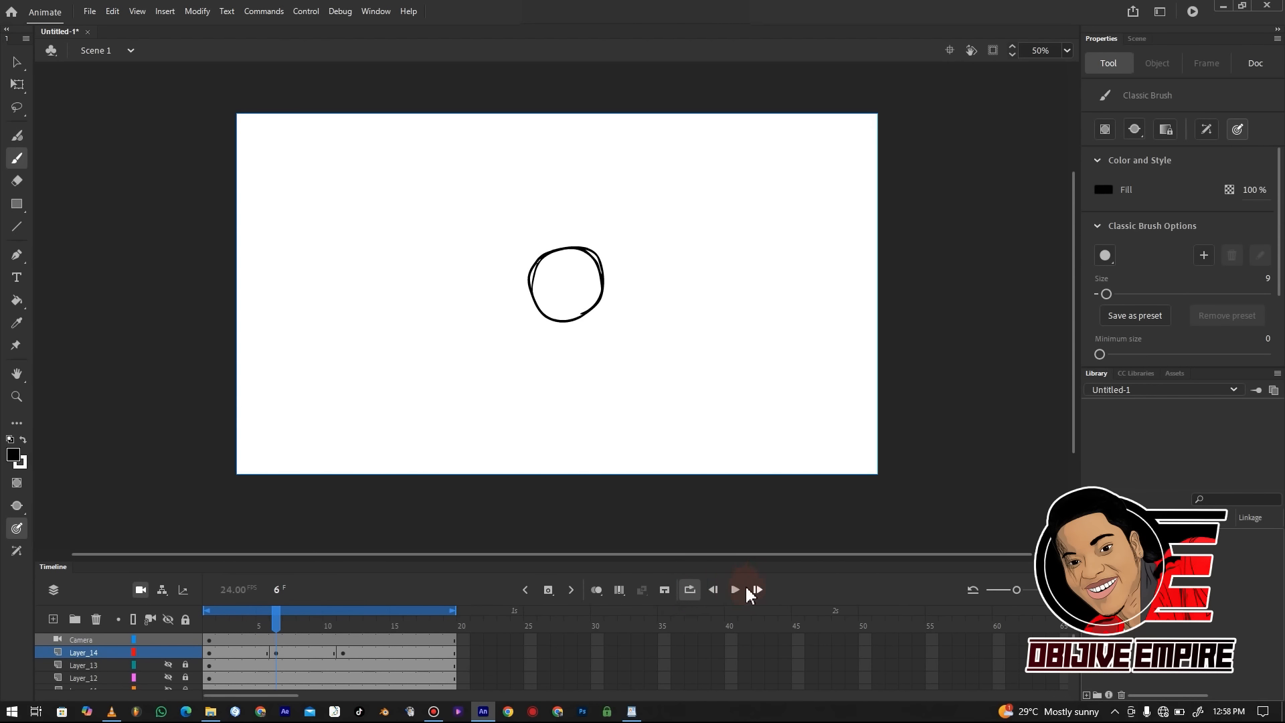
{"action": "left_click", "coordinate": [743, 590]}
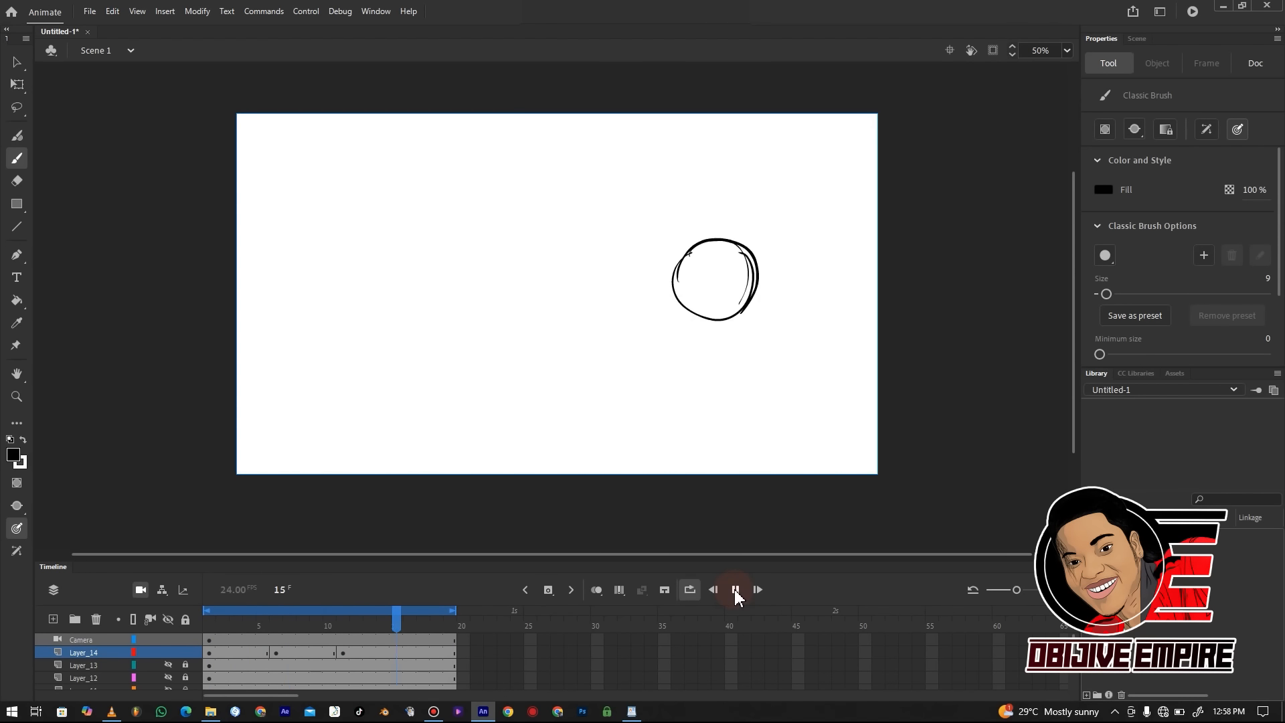
{"action": "left_click", "coordinate": [735, 591]}
Insert a blank keyframe at frame 3, turn on onion skinning and adjust how many following frames it shows
{"action": "left_click", "coordinate": [239, 654]}
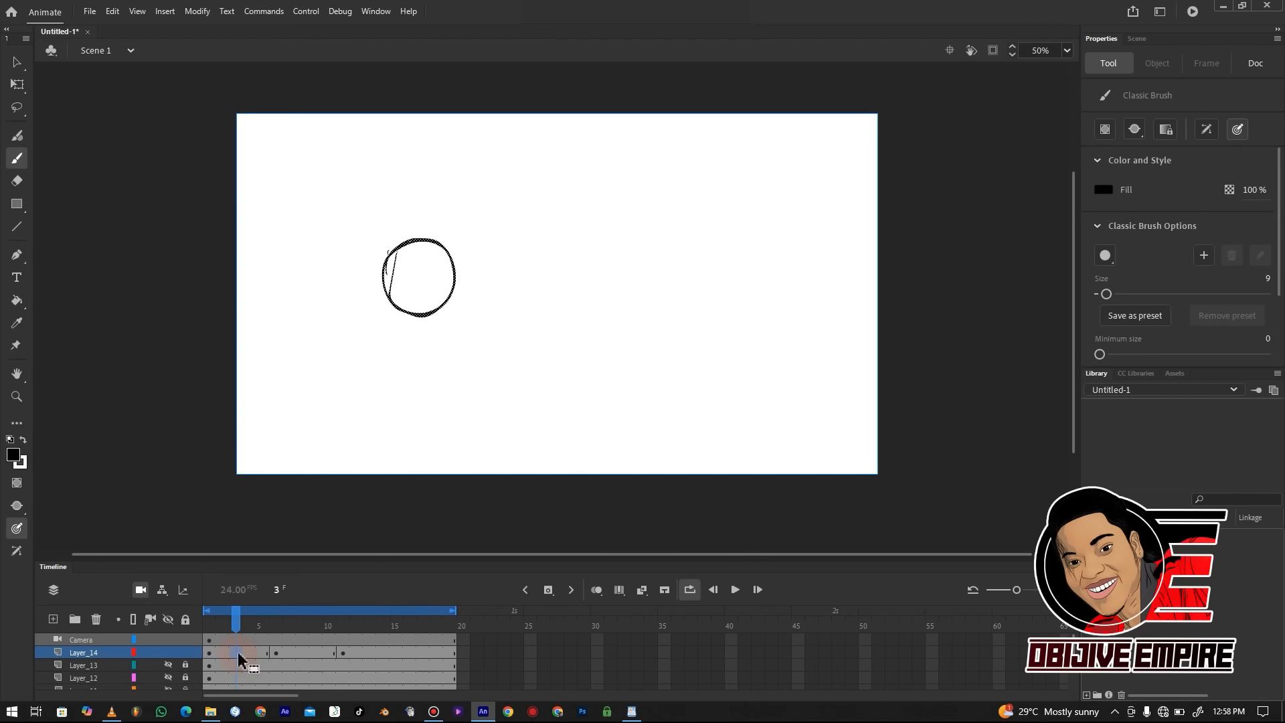
{"action": "key", "text": "F7"}
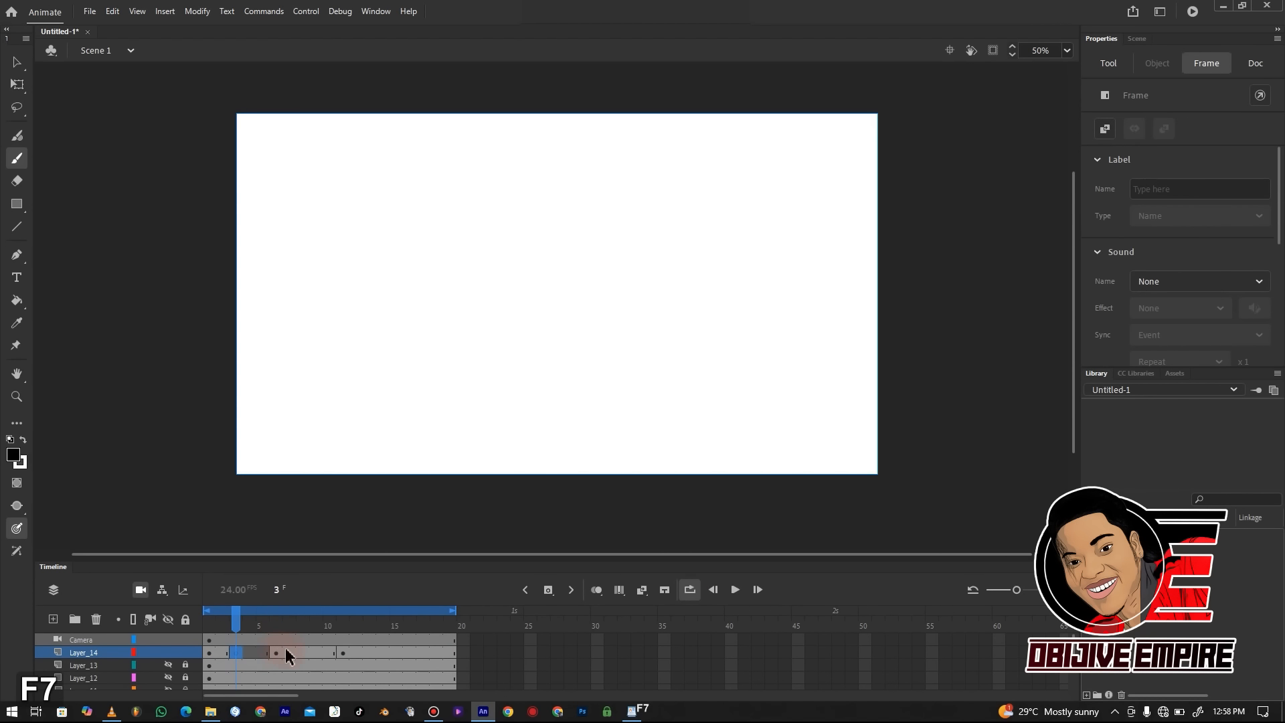
{"action": "left_click", "coordinate": [596, 590]}
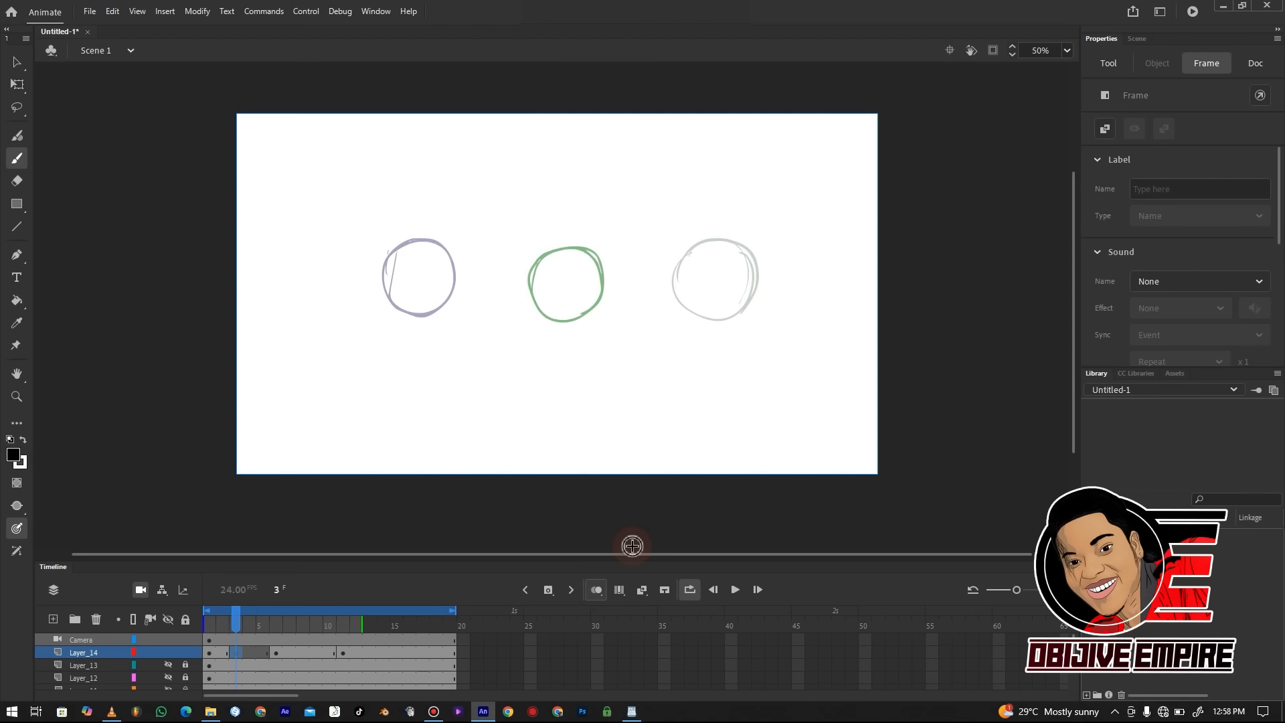
{"action": "mouse_move", "coordinate": [363, 625]}
{"action": "left_mouse_down"}
{"action": "mouse_move", "coordinate": [348, 625]}
{"action": "mouse_move", "coordinate": [436, 594]}
{"action": "mouse_move", "coordinate": [415, 625]}
{"action": "left_mouse_up"}
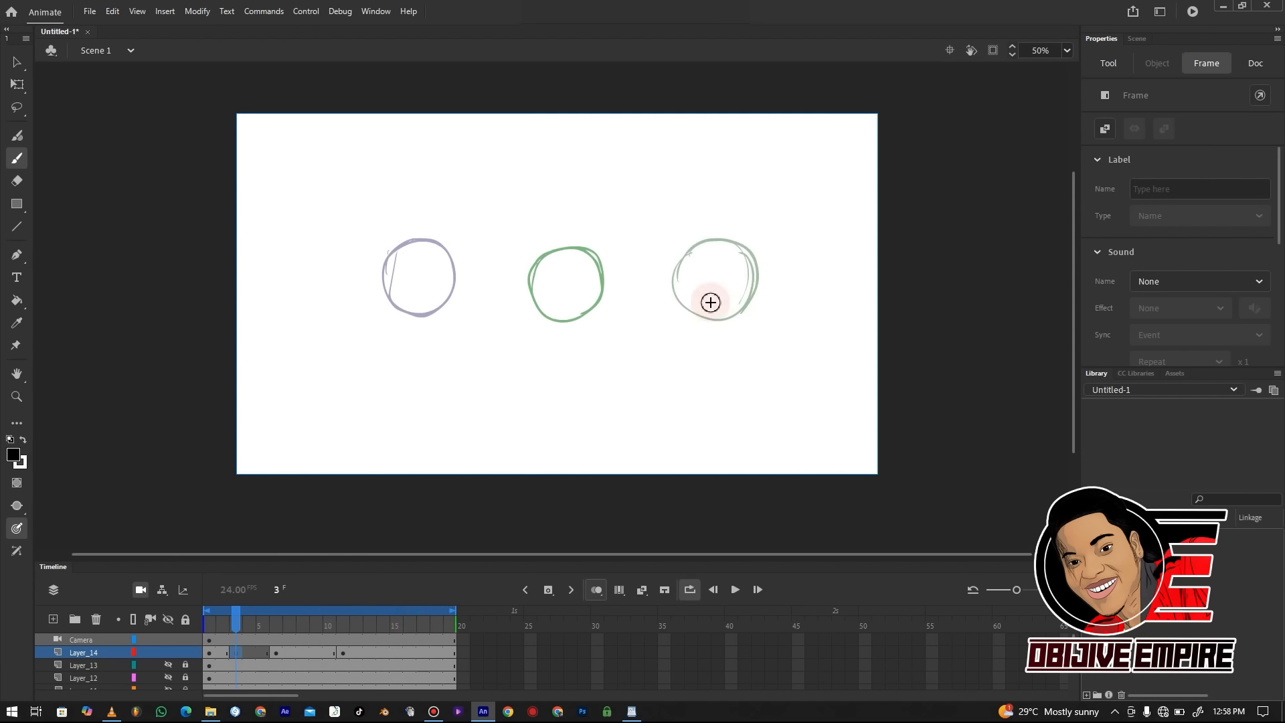
{"action": "left_click_drag", "start_coordinate": [456, 623], "coordinate": [317, 627]}
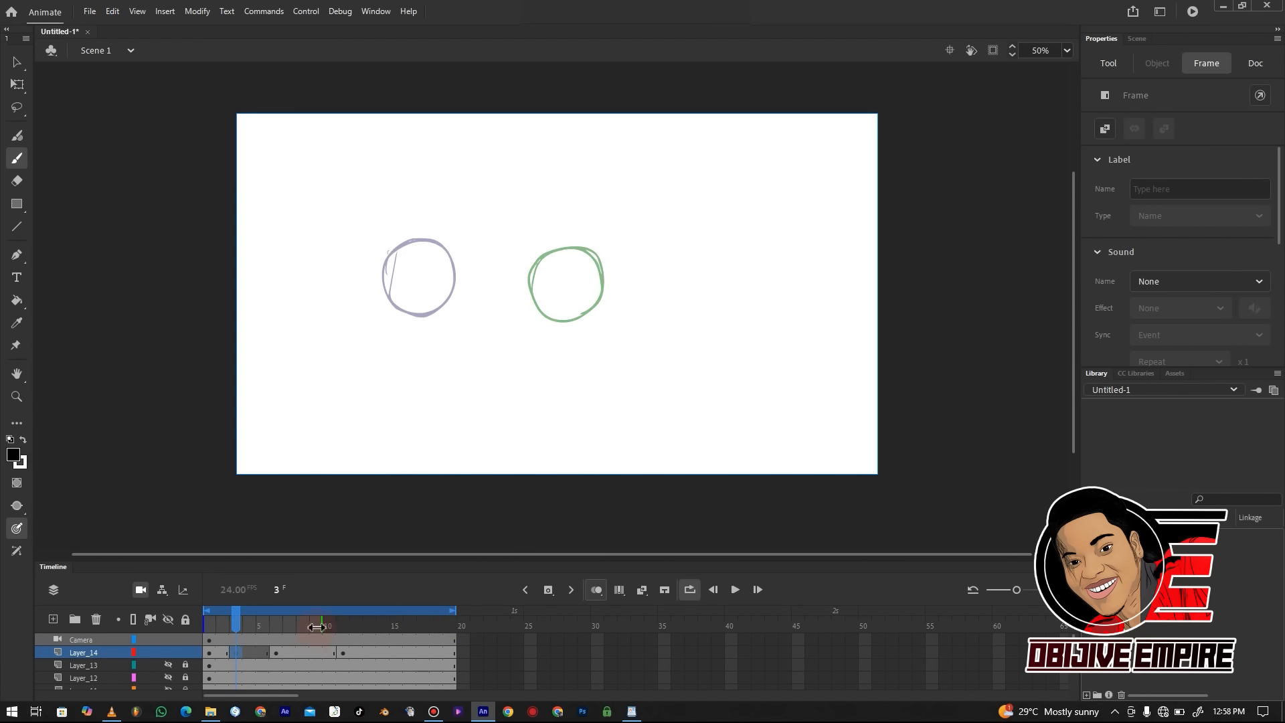
From frame 6, adjust the onion skin range to include frame 1 and leave out the last circle's keyframe
{"action": "left_click", "coordinate": [210, 652]}
{"action": "left_click", "coordinate": [277, 652]}
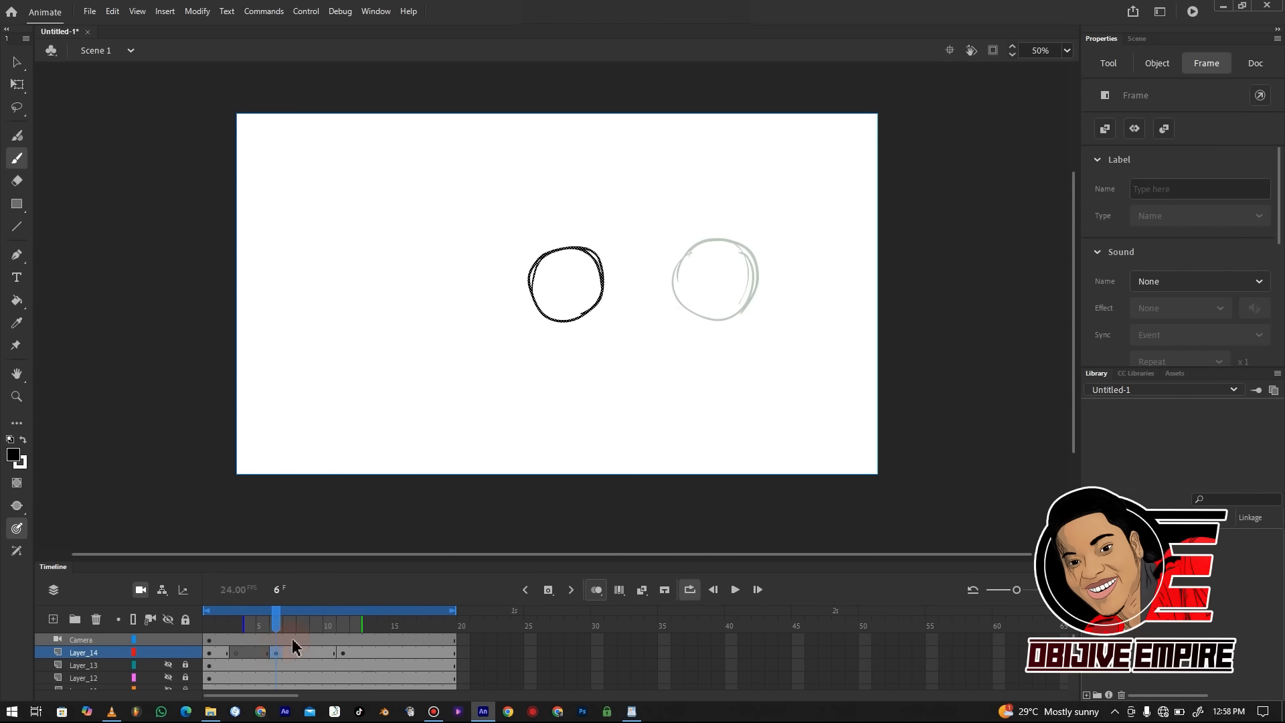
{"action": "left_click_drag", "start_coordinate": [361, 625], "coordinate": [322, 625]}
{"action": "left_click_drag", "start_coordinate": [244, 625], "coordinate": [204, 625]}
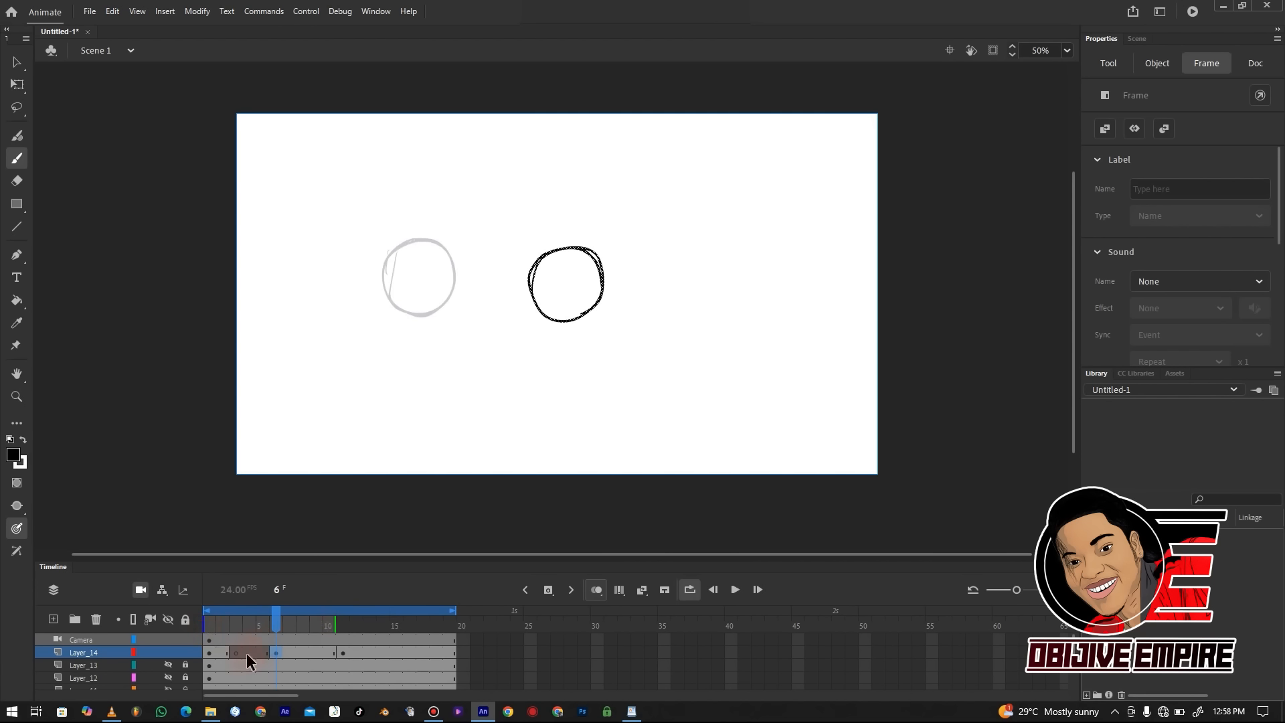
Draw a circle between the first and middle circles on frame 3, and remove one frame from its hold
{"action": "left_click", "coordinate": [239, 653]}
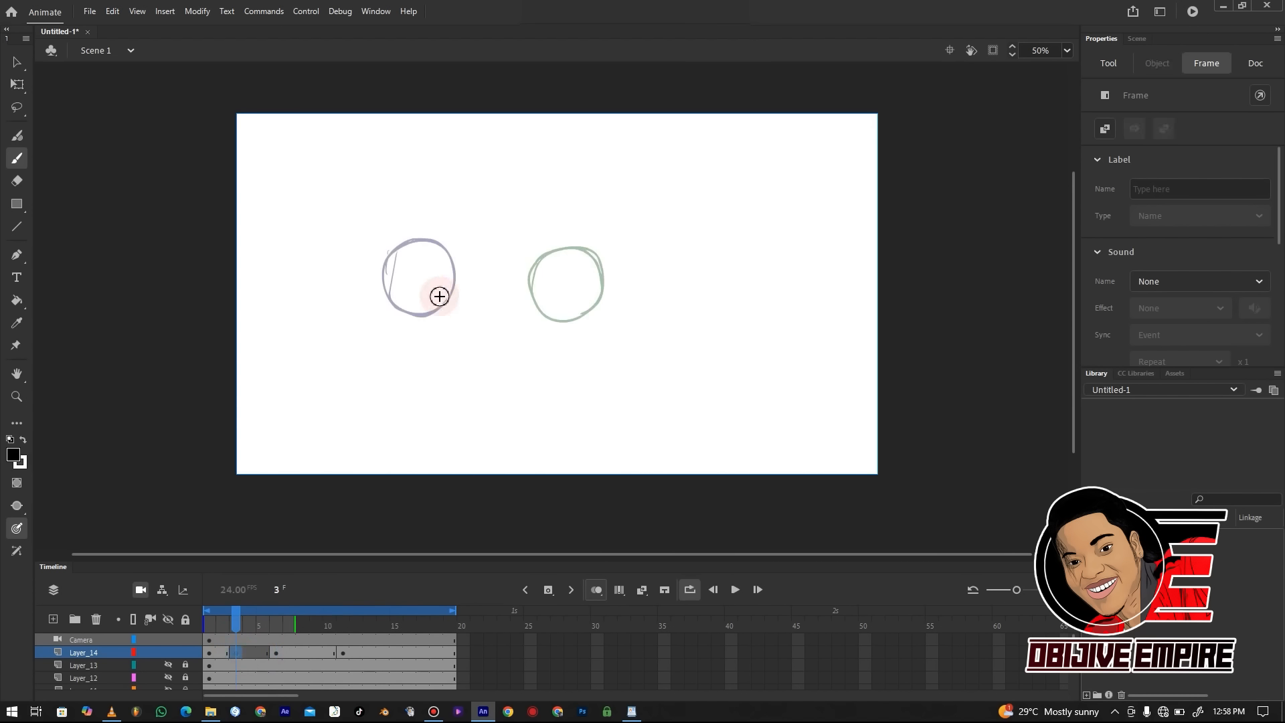
{"action": "left_click_drag", "start_coordinate": [451, 281], "coordinate": [456, 305]}
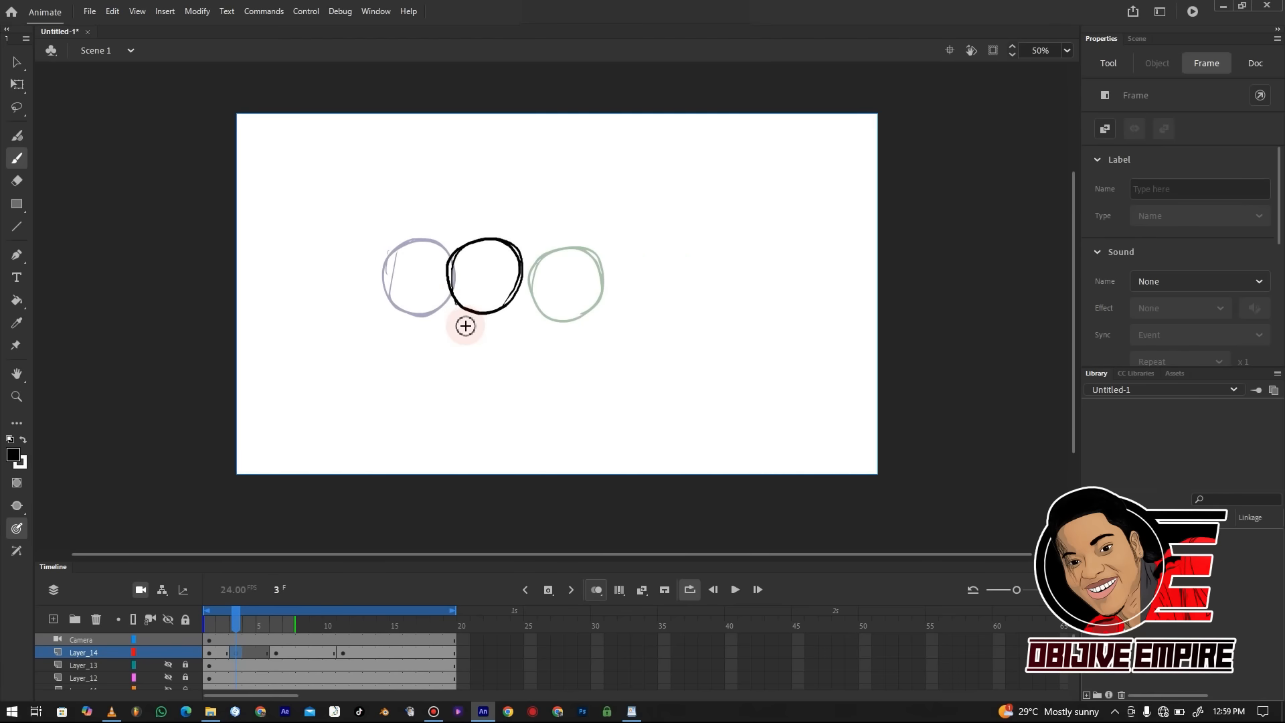
{"action": "left_click", "coordinate": [239, 653]}
{"action": "key", "text": "shift+F5"}
{"action": "left_click_drag", "start_coordinate": [239, 628], "coordinate": [208, 625]}
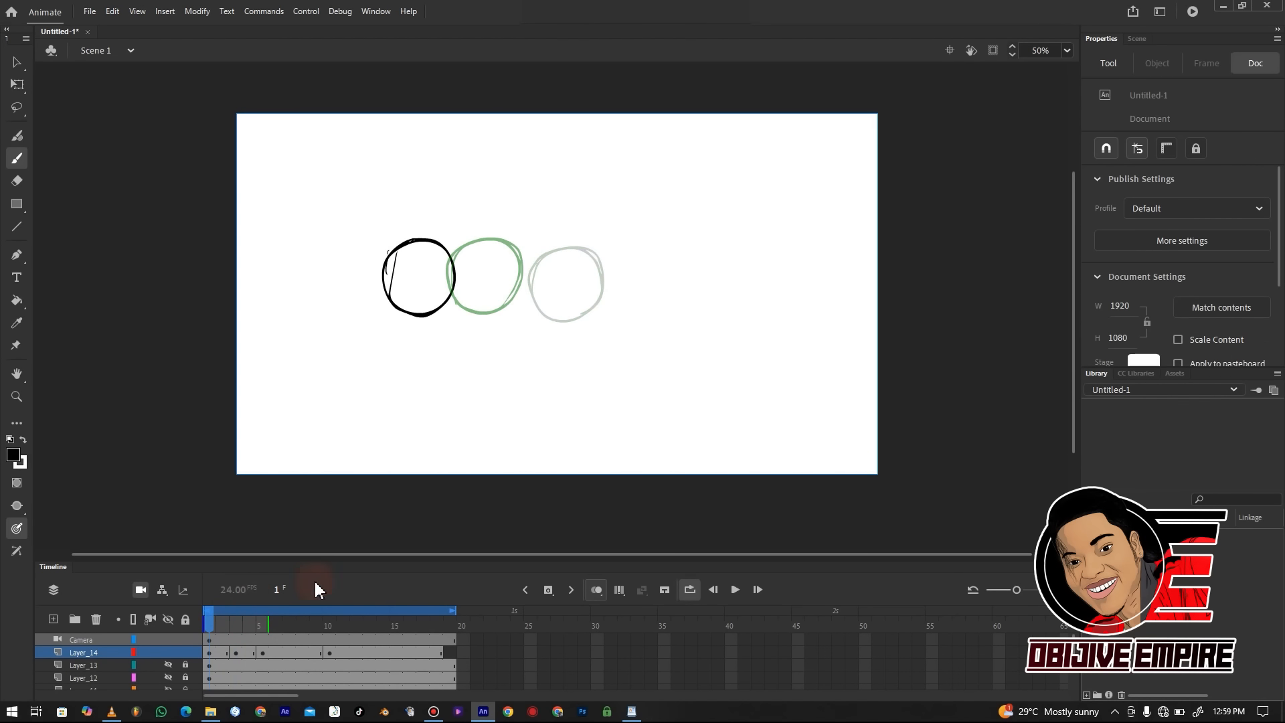
Extend Layer_14 to frame 19 and play the four-circle animation
{"action": "left_click", "coordinate": [450, 654]}
{"action": "key", "text": "F5"}
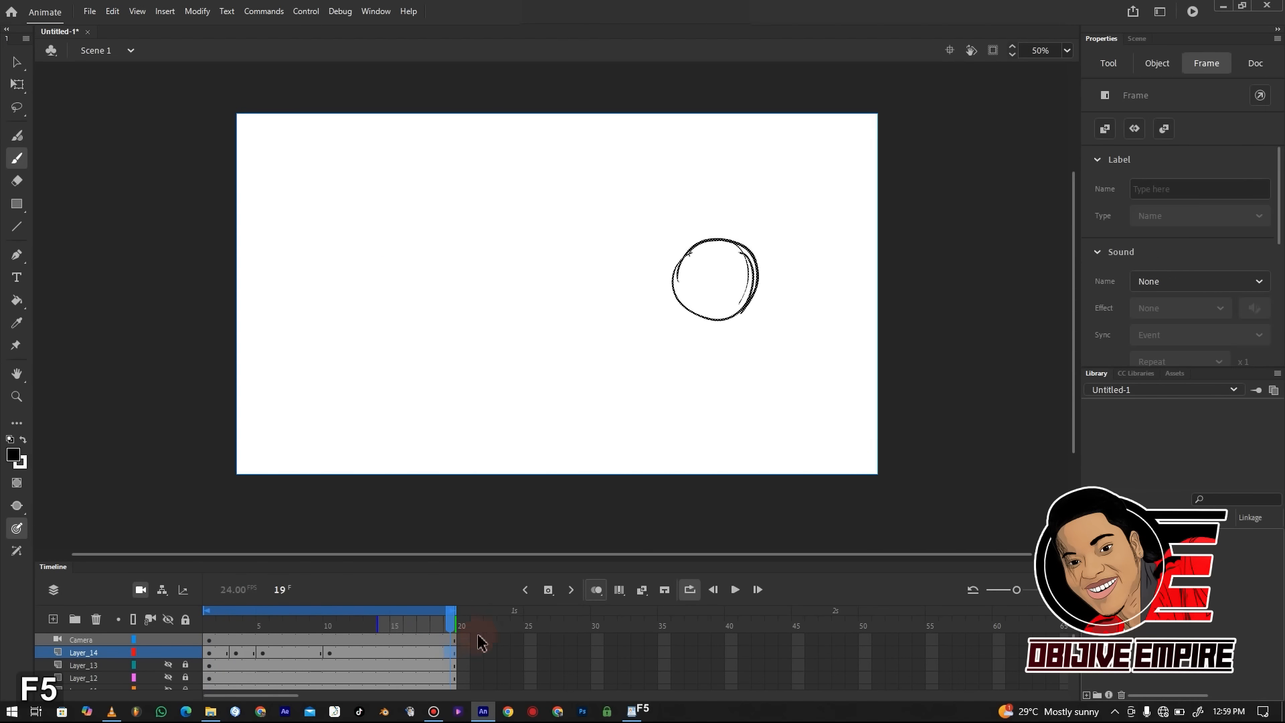
{"action": "left_click", "coordinate": [736, 590]}
{"action": "key", "text": "ctrl+minus"}
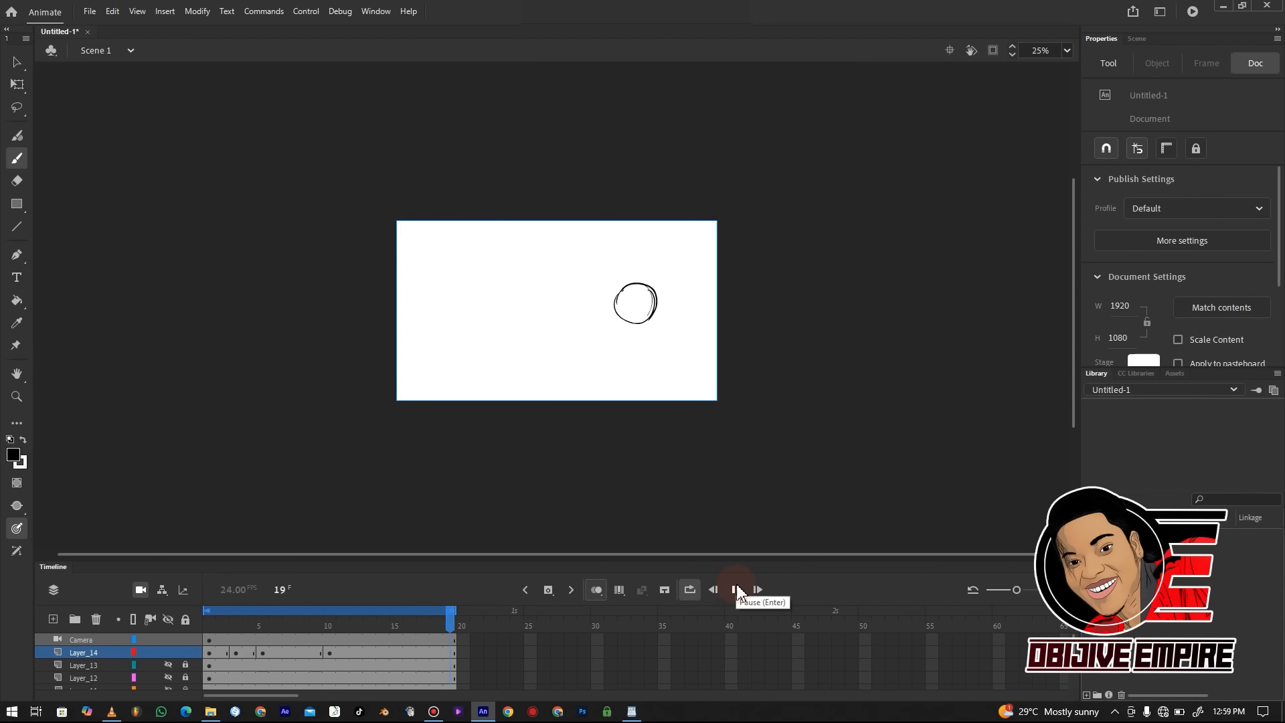
{"action": "left_click", "coordinate": [736, 590]}
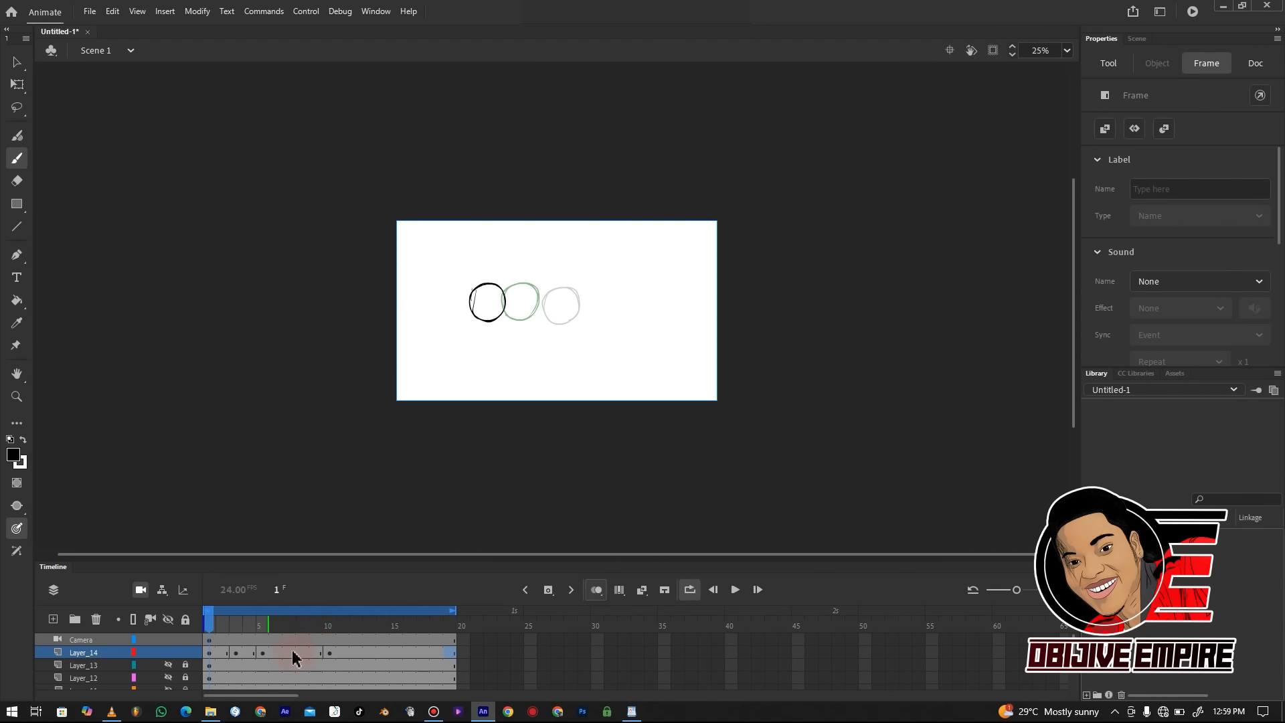
Insert a blank keyframe at frame 7 and draw a circle between the third and last circles
{"action": "left_click", "coordinate": [292, 657]}
{"action": "key", "text": "F7"}
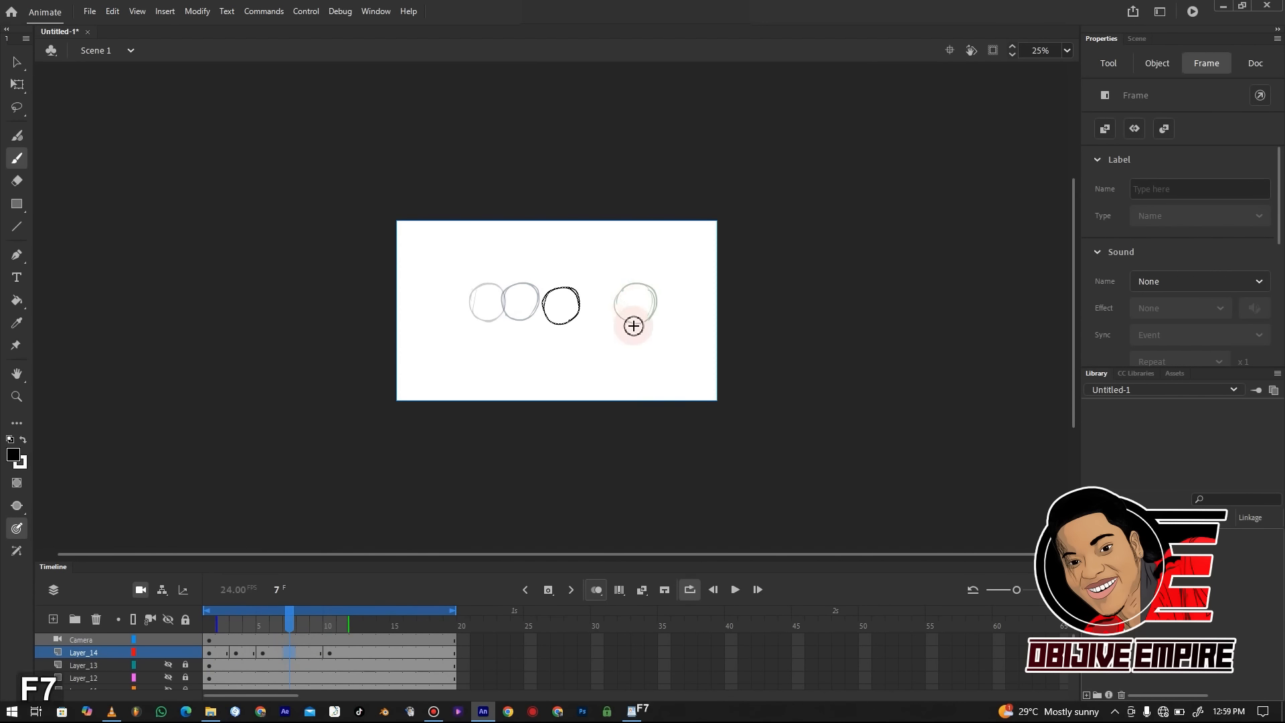
{"action": "key", "text": "ctrl+="}
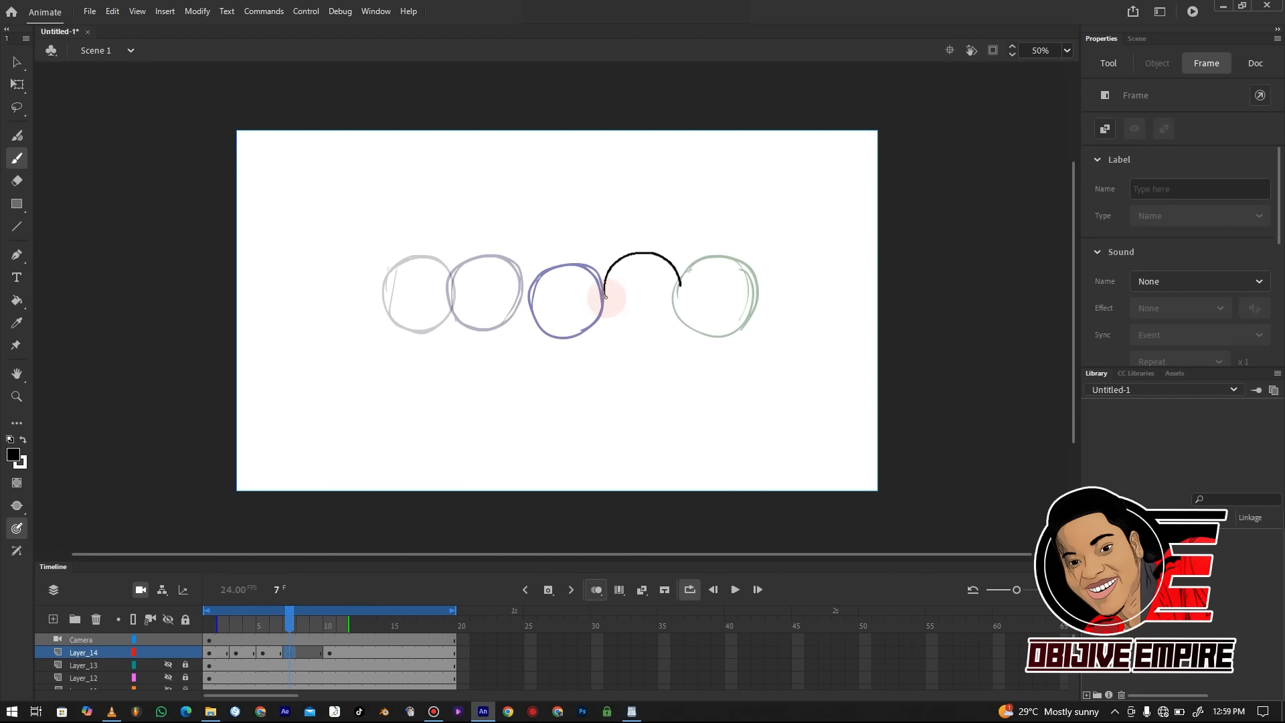
{"action": "left_click_drag", "start_coordinate": [605, 298], "coordinate": [626, 328]}
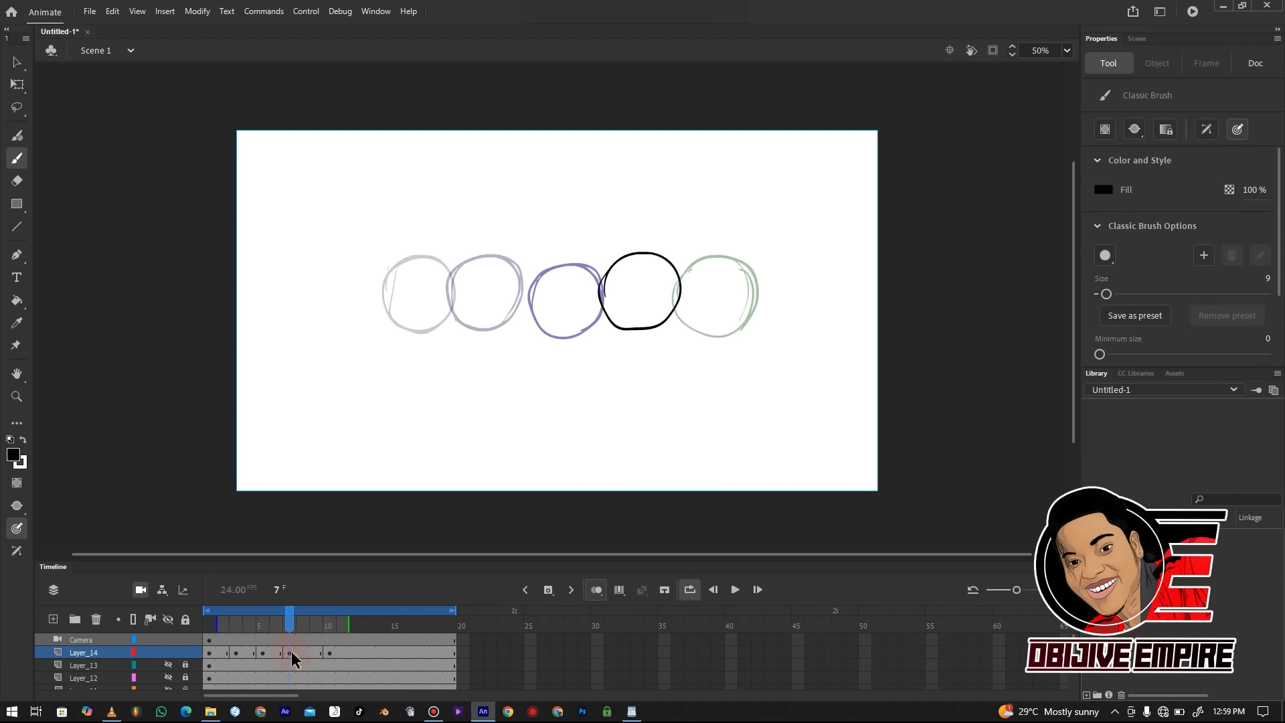
Remove one frame from the hold of the frame 7 drawing and extend Layer_14 to frame 19
{"action": "key", "text": "shift+F5"}
{"action": "key", "text": "period"}
{"action": "key", "text": "F5"}
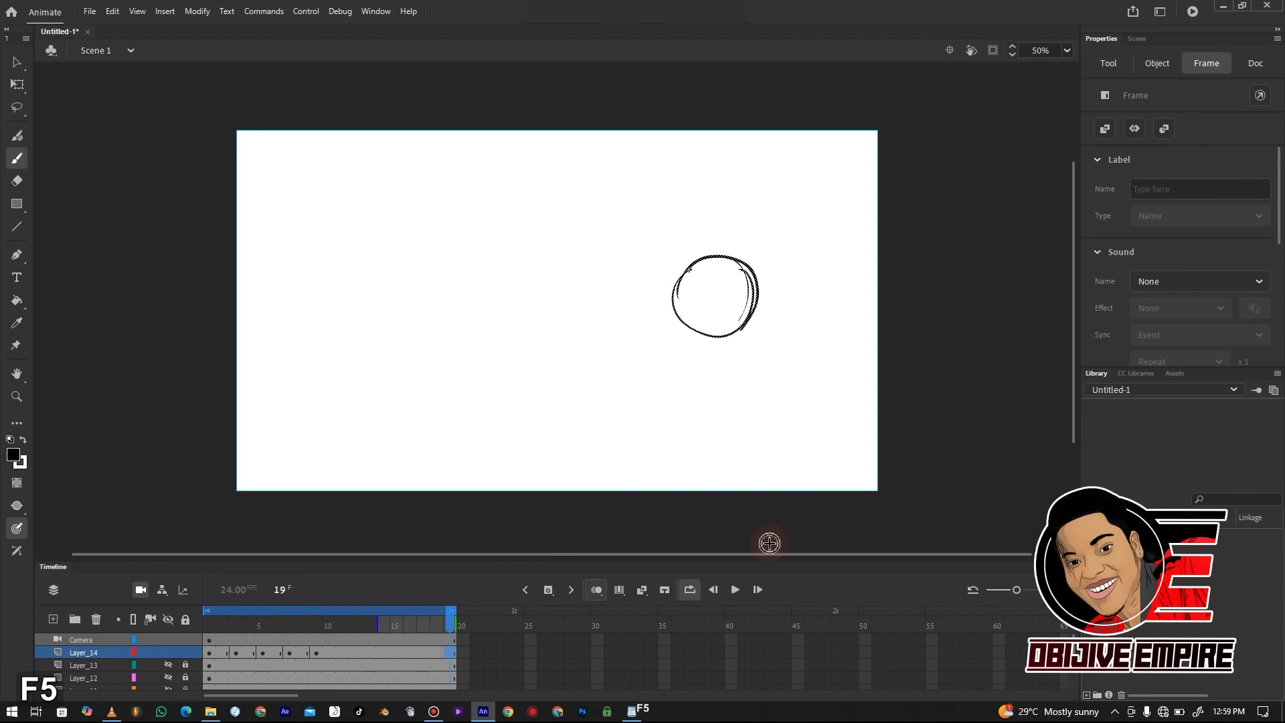
Play the five-circle animation and stop the playback
{"action": "key", "text": "ctrl+minus"}
{"action": "left_click", "coordinate": [738, 589]}
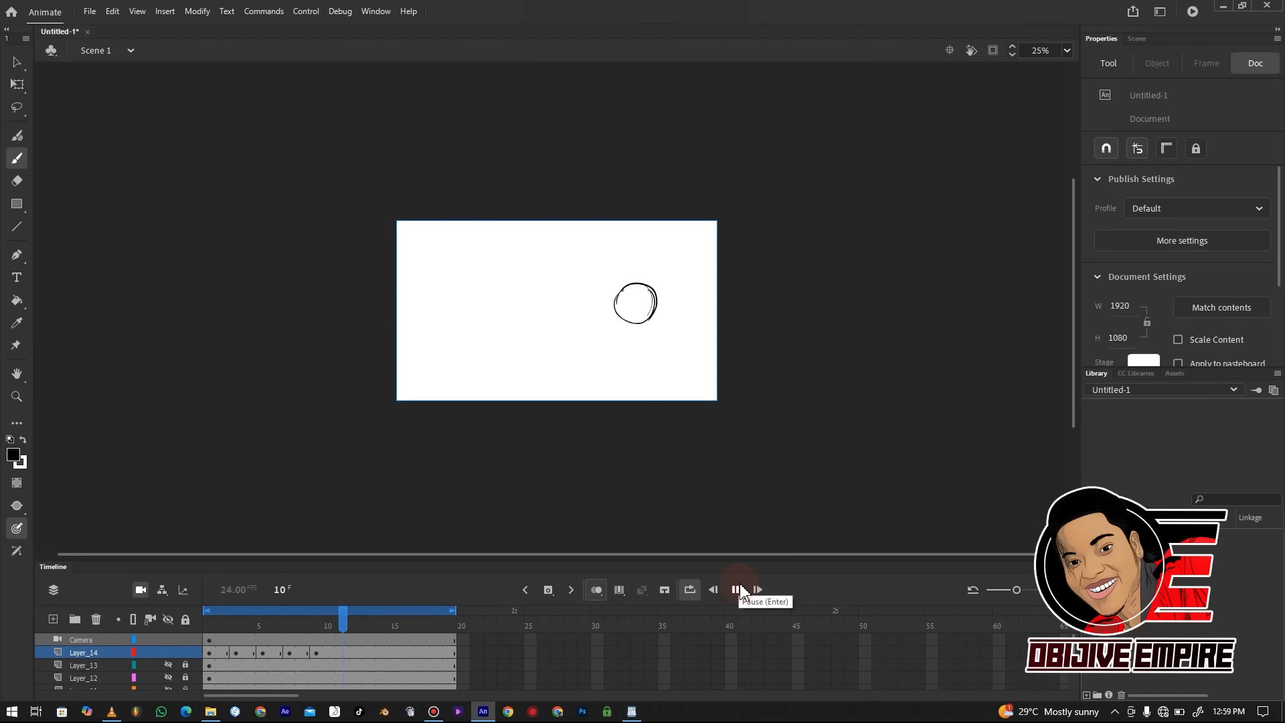
{"action": "left_click", "coordinate": [735, 589]}
Extend the first circle's hold on Layer_14 by two frames and insert a blank keyframe at frame 3
{"action": "left_click", "coordinate": [229, 654]}
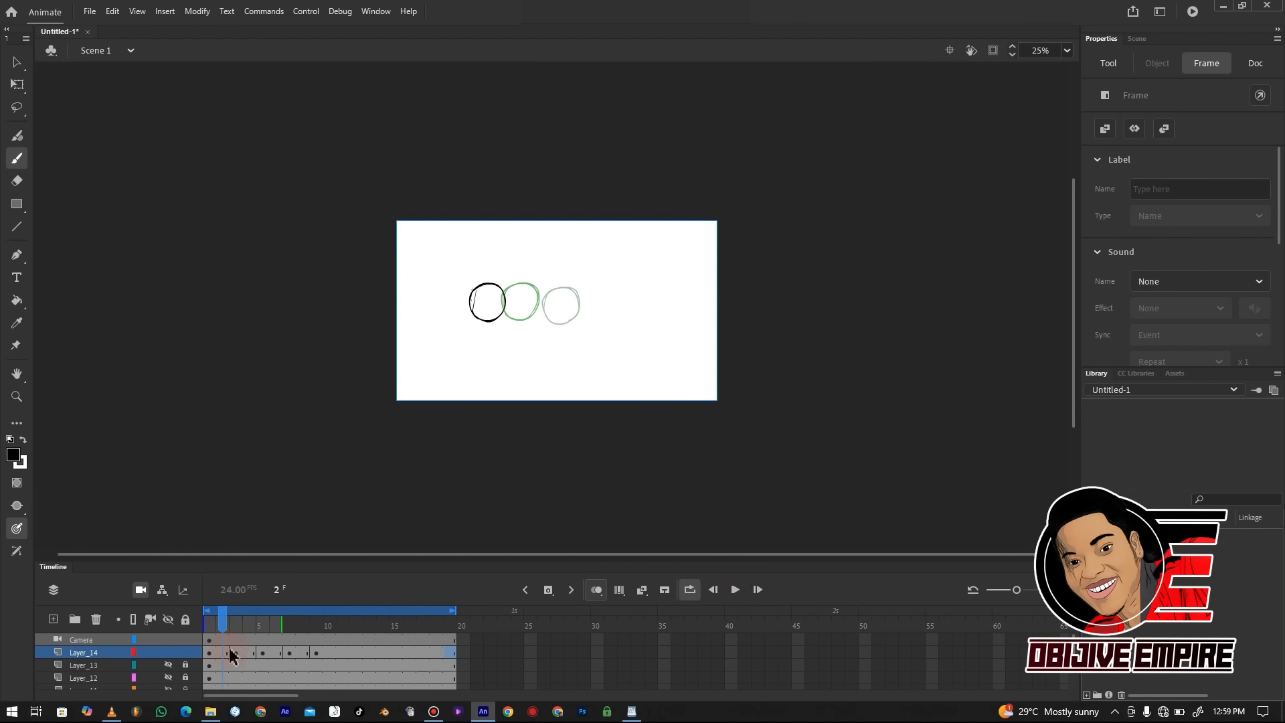
{"action": "left_click", "coordinate": [211, 654]}
{"action": "key", "text": "F5"}
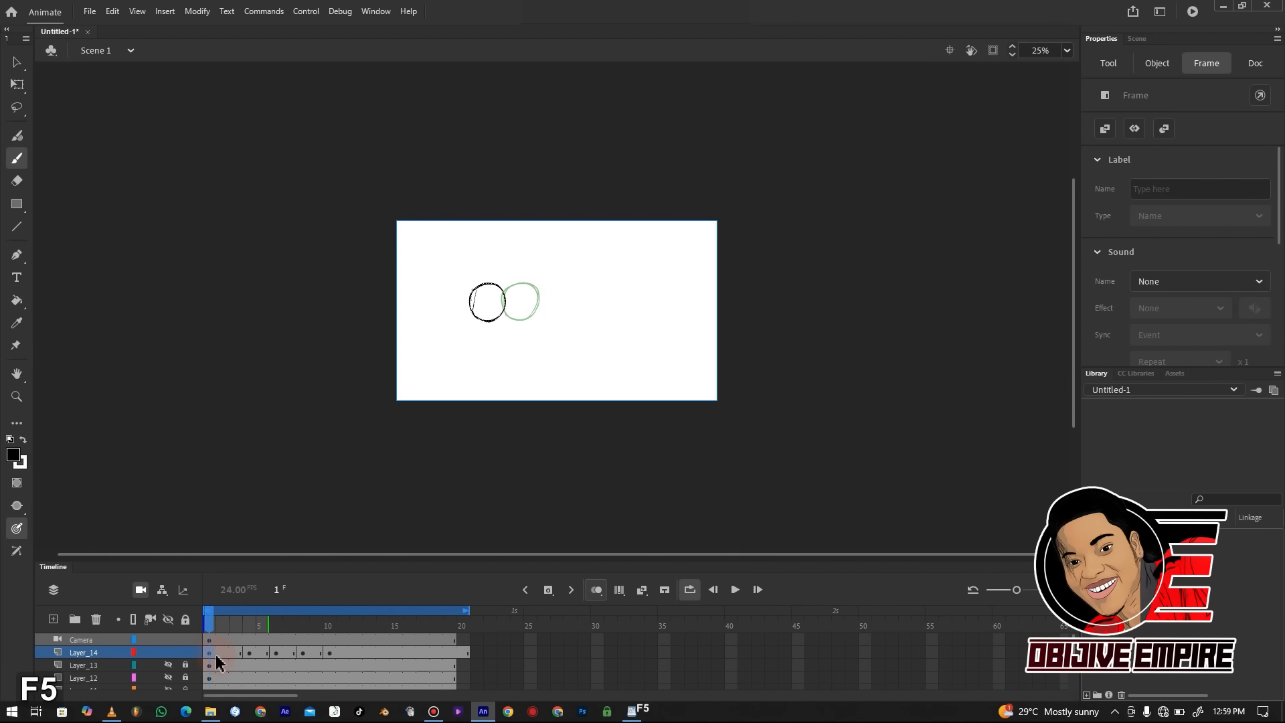
{"action": "key", "text": "ctrl+z"}
{"action": "key", "text": "F5"}
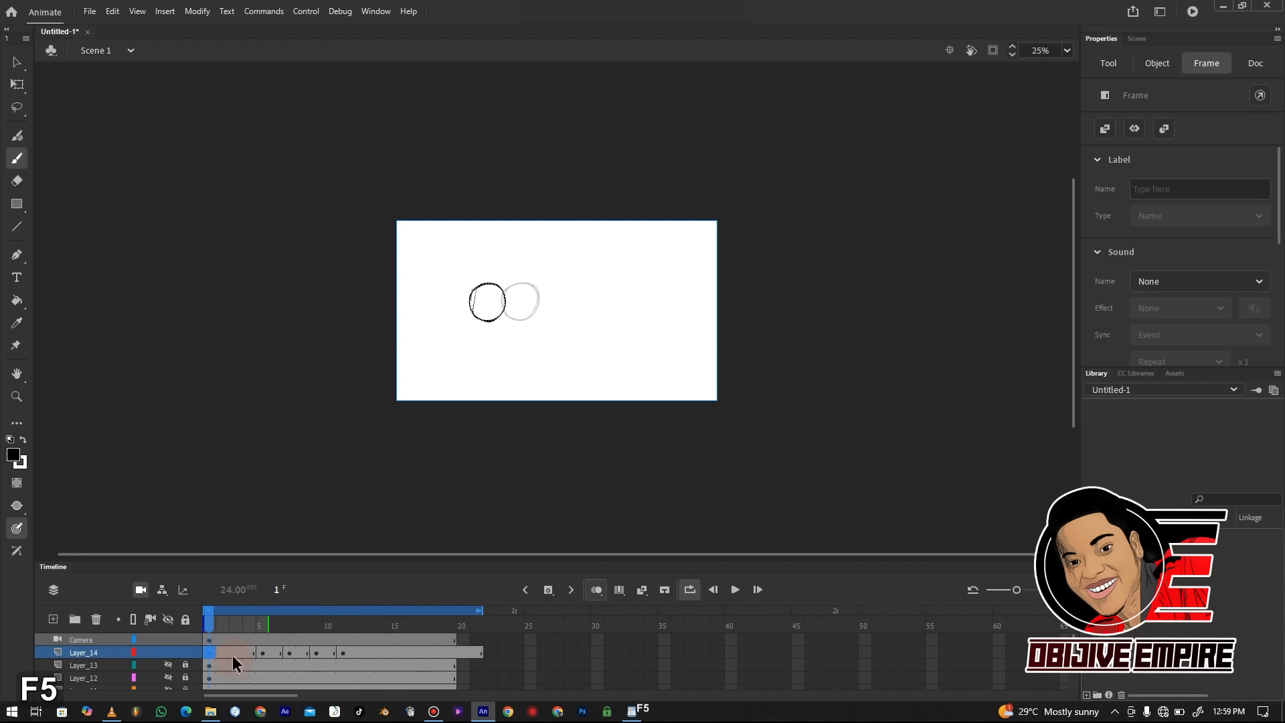
{"action": "left_click", "coordinate": [238, 653]}
{"action": "key", "text": "F7"}
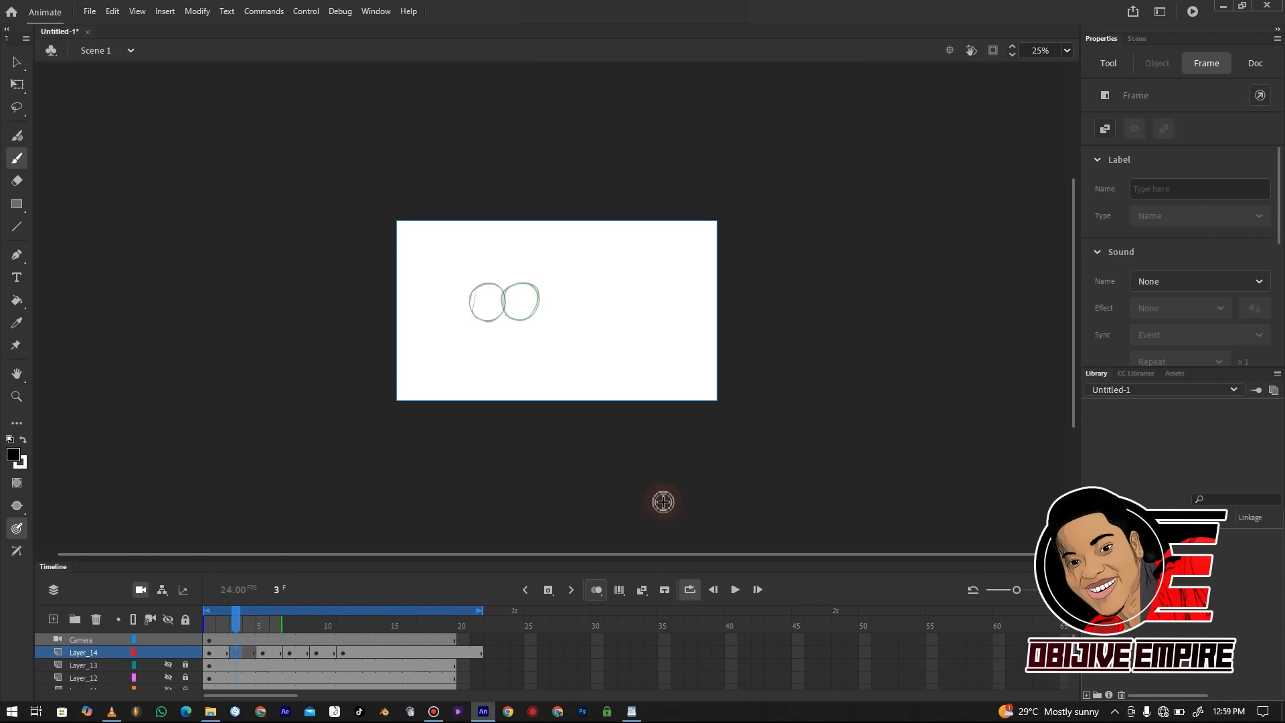
Draw an in-between circle on frame 3, overlapping the onion-skinned first and second circles
{"action": "key", "text": "ctrl+equal"}
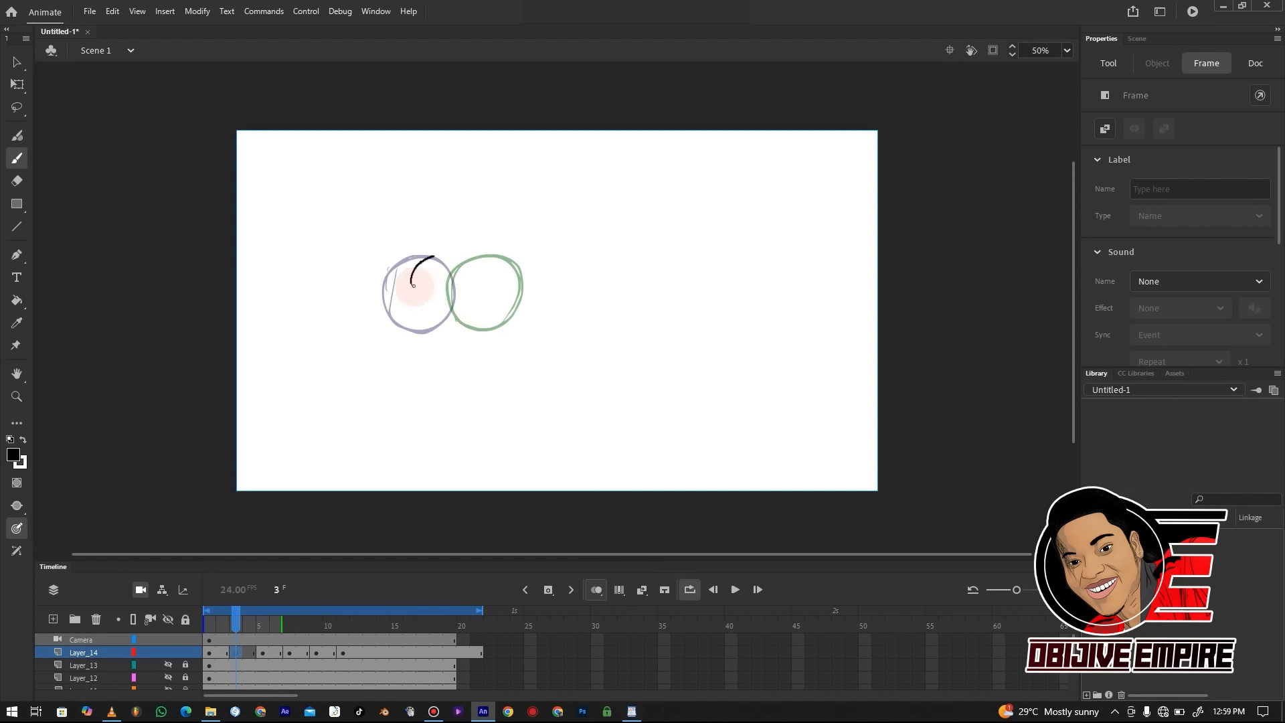
{"action": "left_click_drag", "start_coordinate": [478, 285], "coordinate": [449, 324]}
{"action": "key", "text": "ctrl+z"}
{"action": "mouse_move", "coordinate": [420, 278]}
{"action": "left_mouse_down"}
{"action": "mouse_move", "coordinate": [467, 259]}
{"action": "mouse_move", "coordinate": [479, 304]}
{"action": "left_mouse_up"}
Extend the frame 9 drawing's hold by two frames and draw a circle between the last two circles on a blank keyframe at frame 11
{"action": "left_click", "coordinate": [329, 652]}
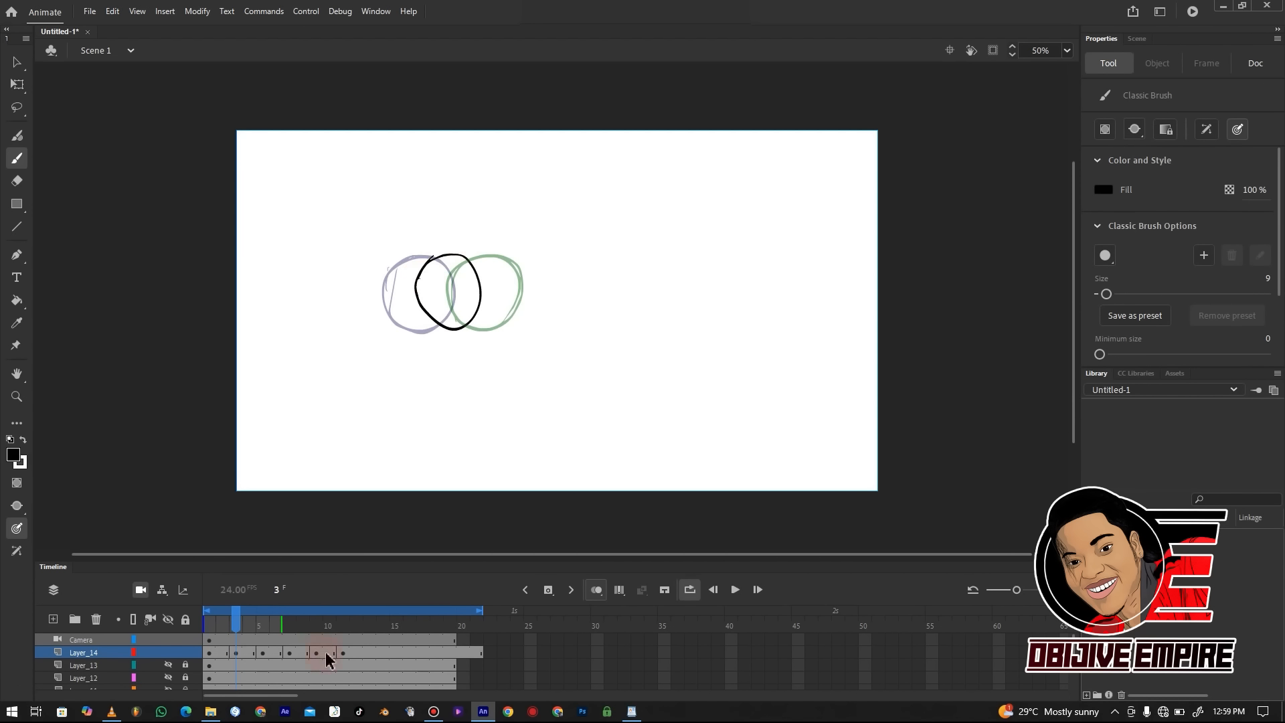
{"action": "key", "text": "F5"}
{"action": "key", "text": "F5"}
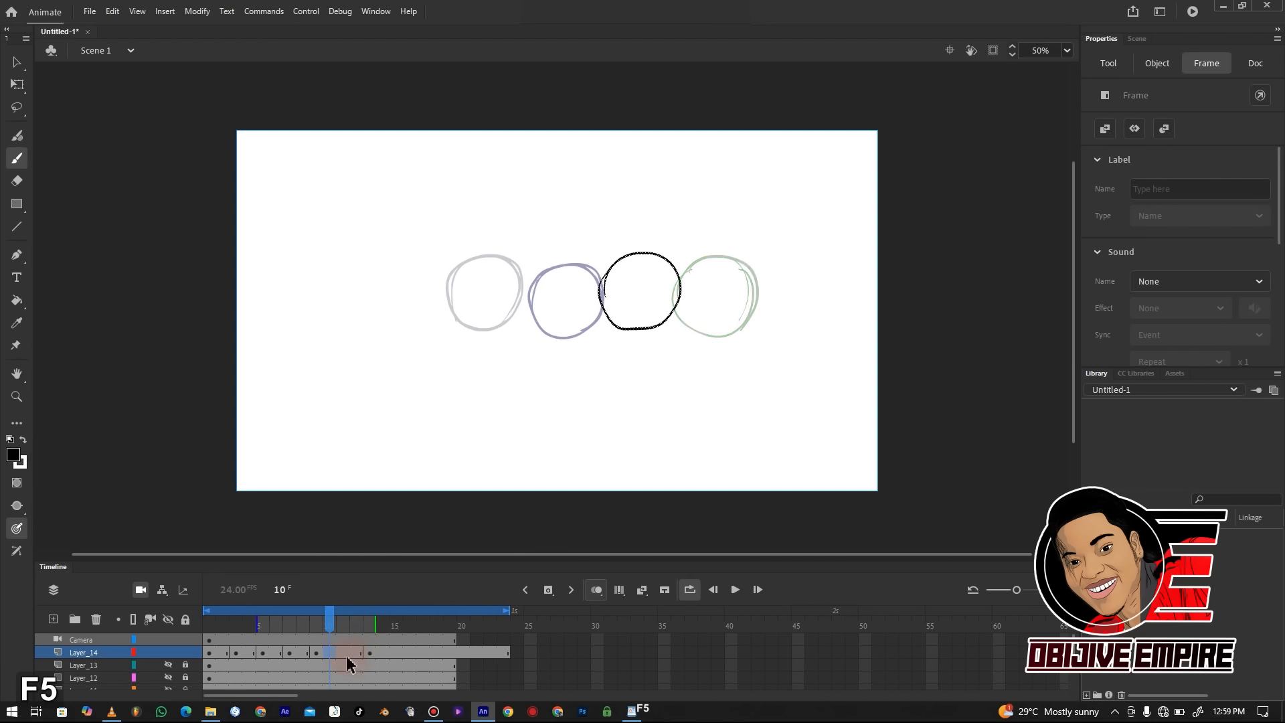
{"action": "left_click", "coordinate": [343, 653]}
{"action": "key", "text": "F6"}
{"action": "key", "text": "F7"}
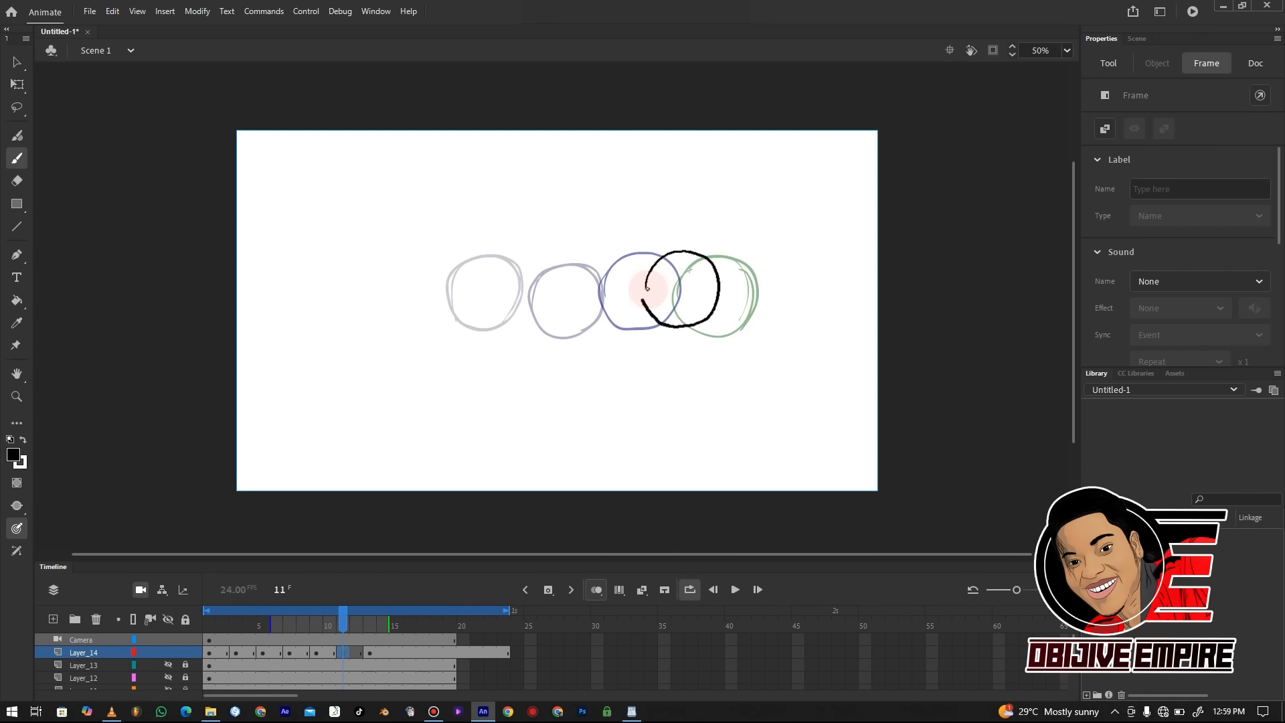
{"action": "left_click_drag", "start_coordinate": [647, 288], "coordinate": [645, 307]}
Remove the Layer_14 frames beyond frame 19 and play the seven-circle animation
{"action": "left_click_drag", "start_coordinate": [461, 652], "coordinate": [544, 677]}
{"action": "key", "text": "shift+F5"}
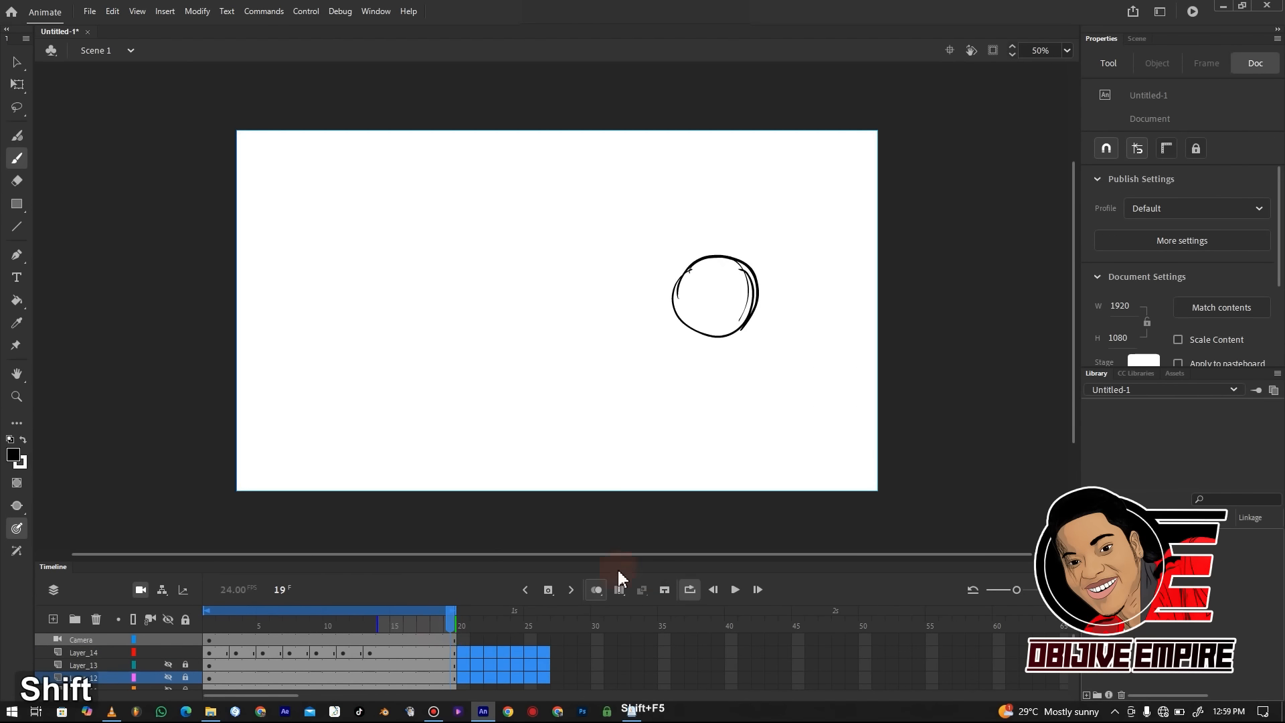
{"action": "left_click", "coordinate": [740, 587]}
{"action": "key", "text": "ctrl+minus"}
{"action": "key", "text": "ctrl+minus"}
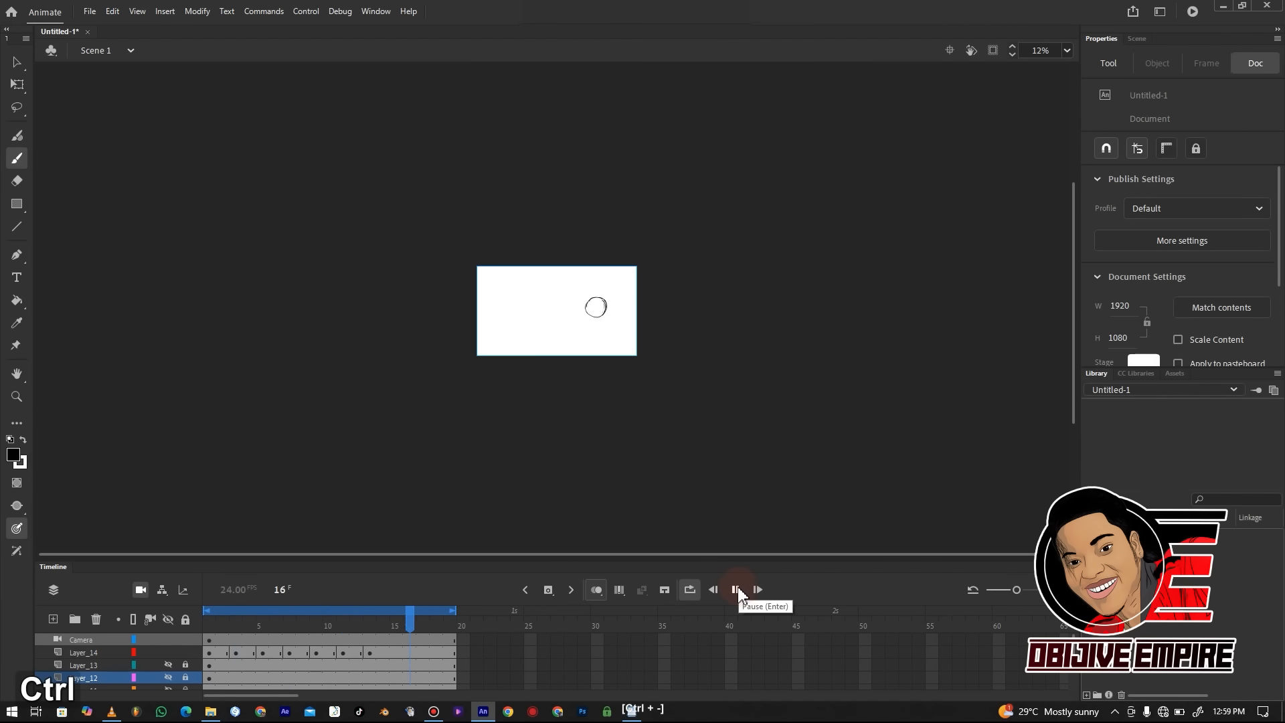
{"action": "key", "text": "ctrl+equal"}
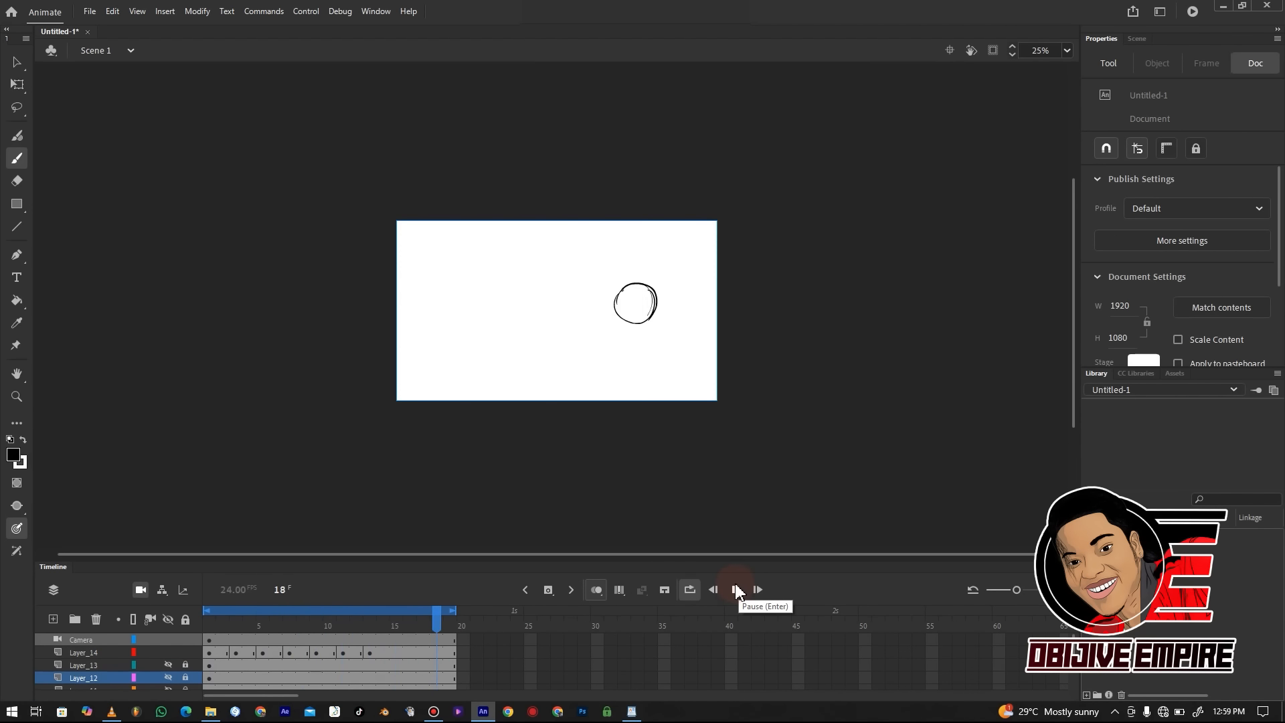